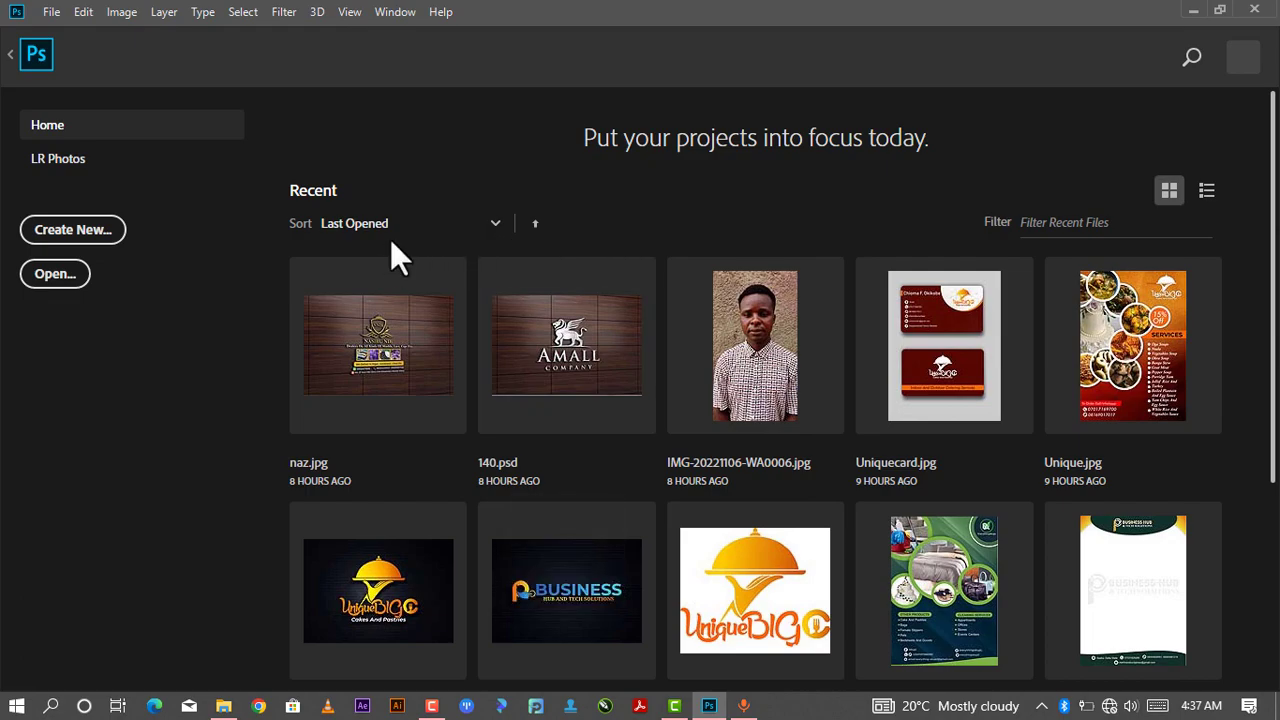
- Create a new 2000 x 2000 px document named "church flier"
left_click(49, 13)
key("Escape")
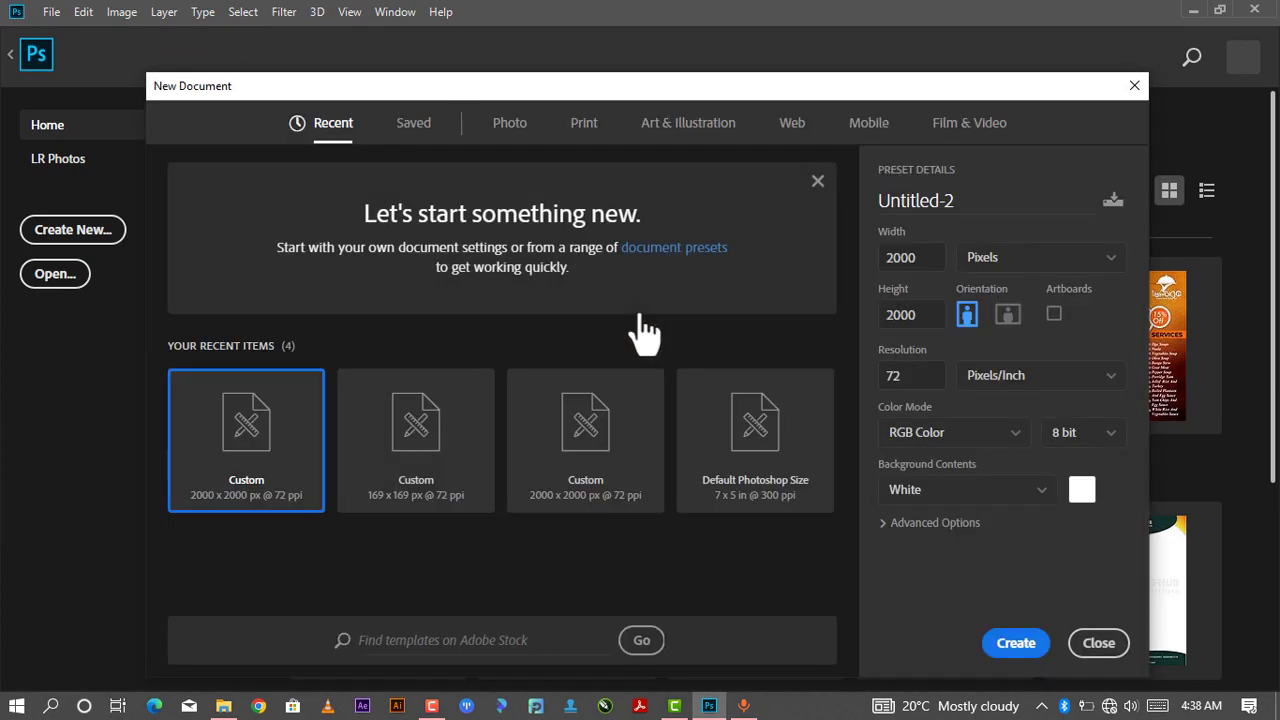
double_click(953, 200)
key("BackSpace")
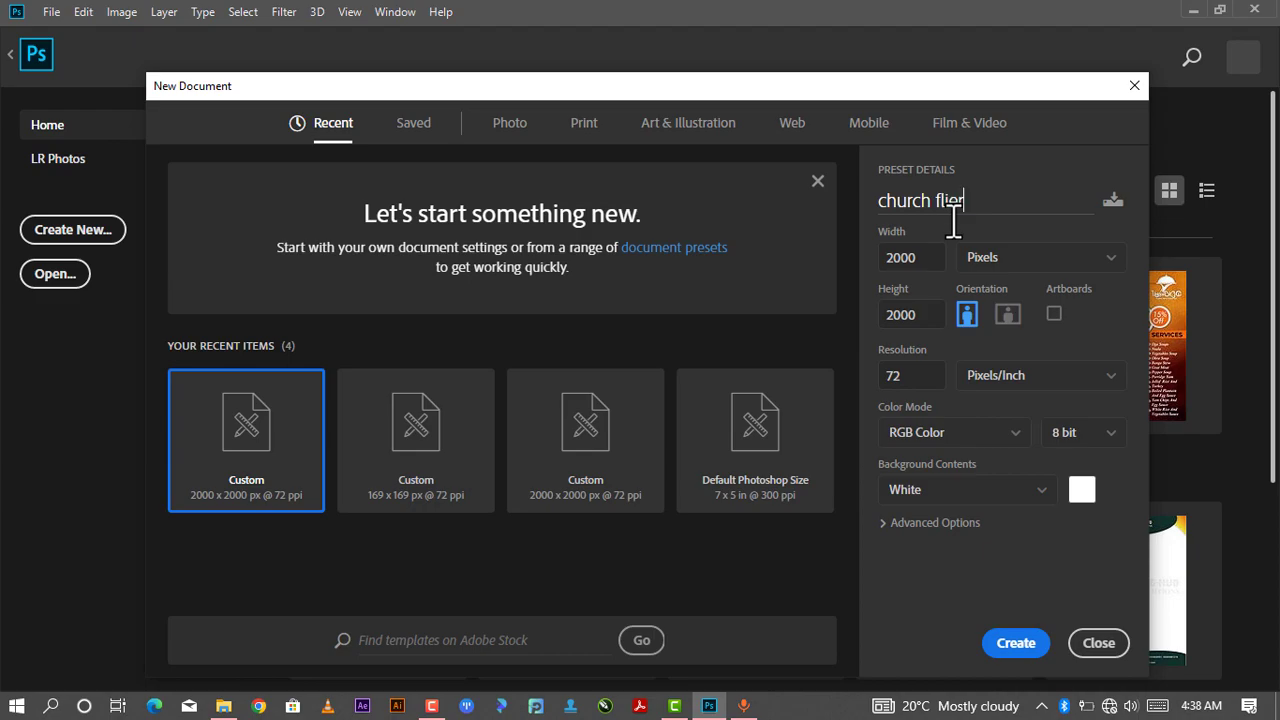
left_click(931, 316)
left_click(928, 257)
double_click(928, 257)
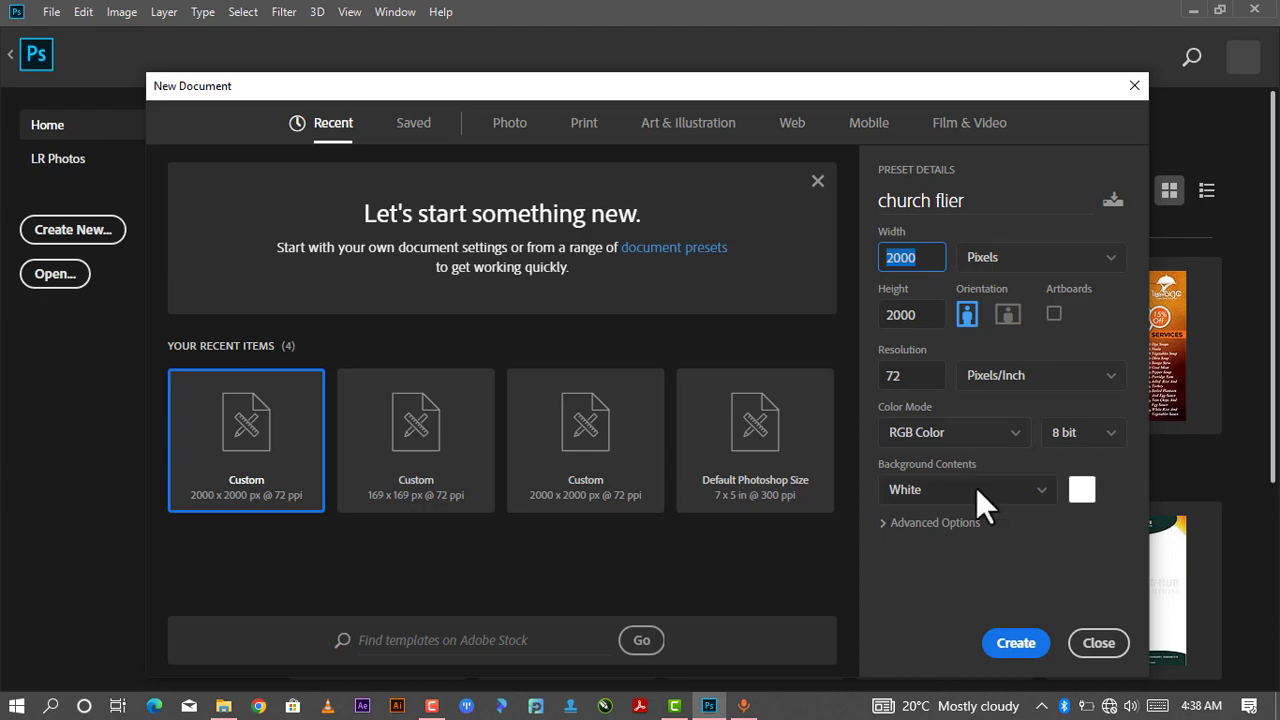
left_click(1010, 643)
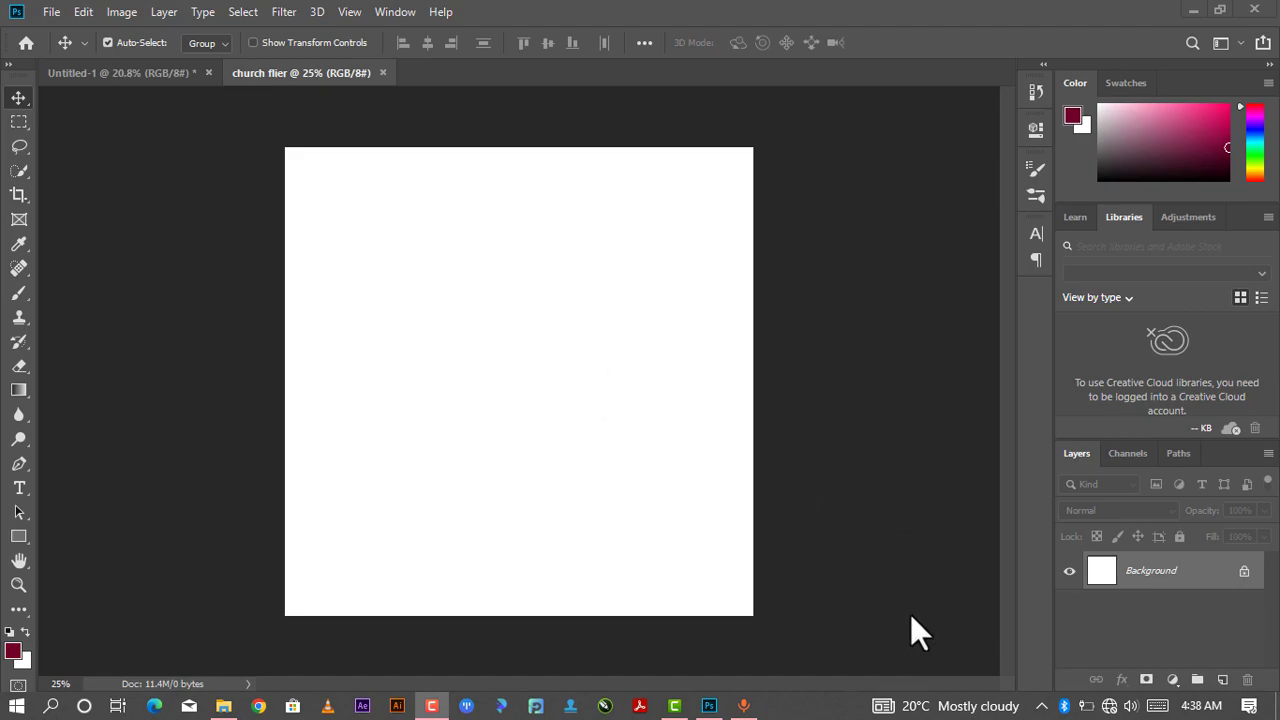
- Add a Gradient Fill layer and set the gradient's right opacity stop to 100%
left_click(1173, 680)
left_click(1164, 366)
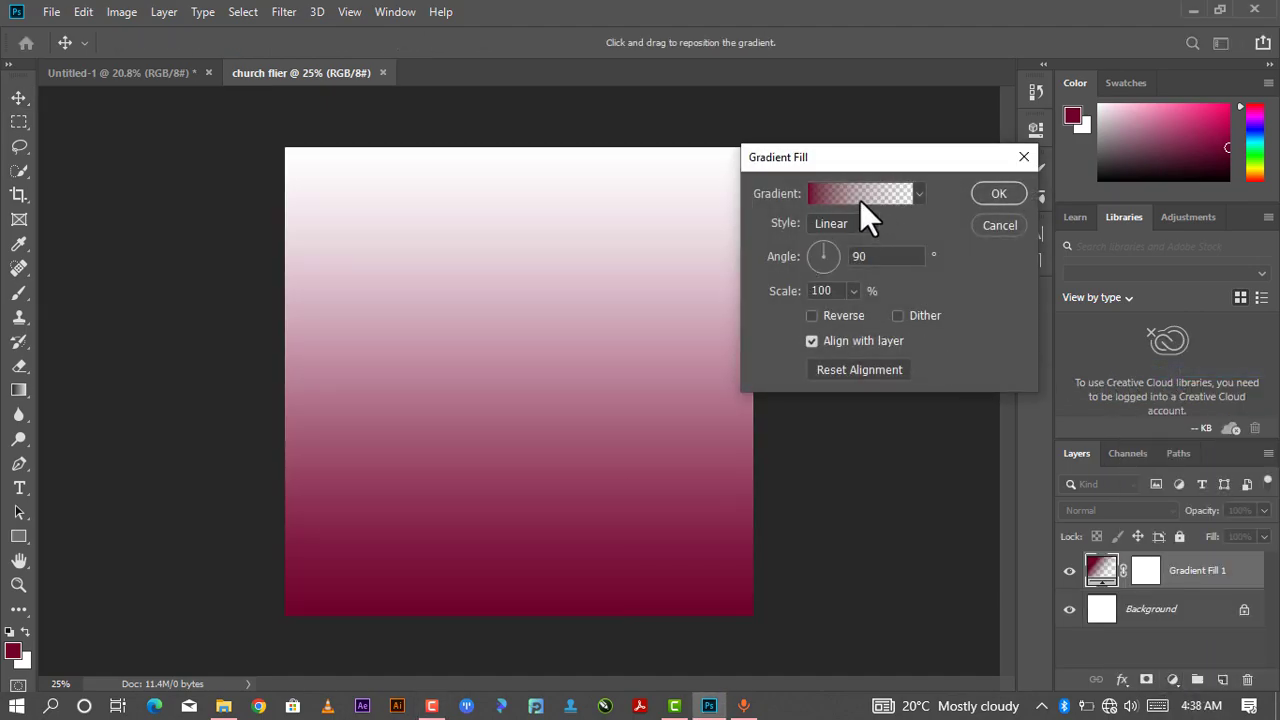
left_click(859, 199)
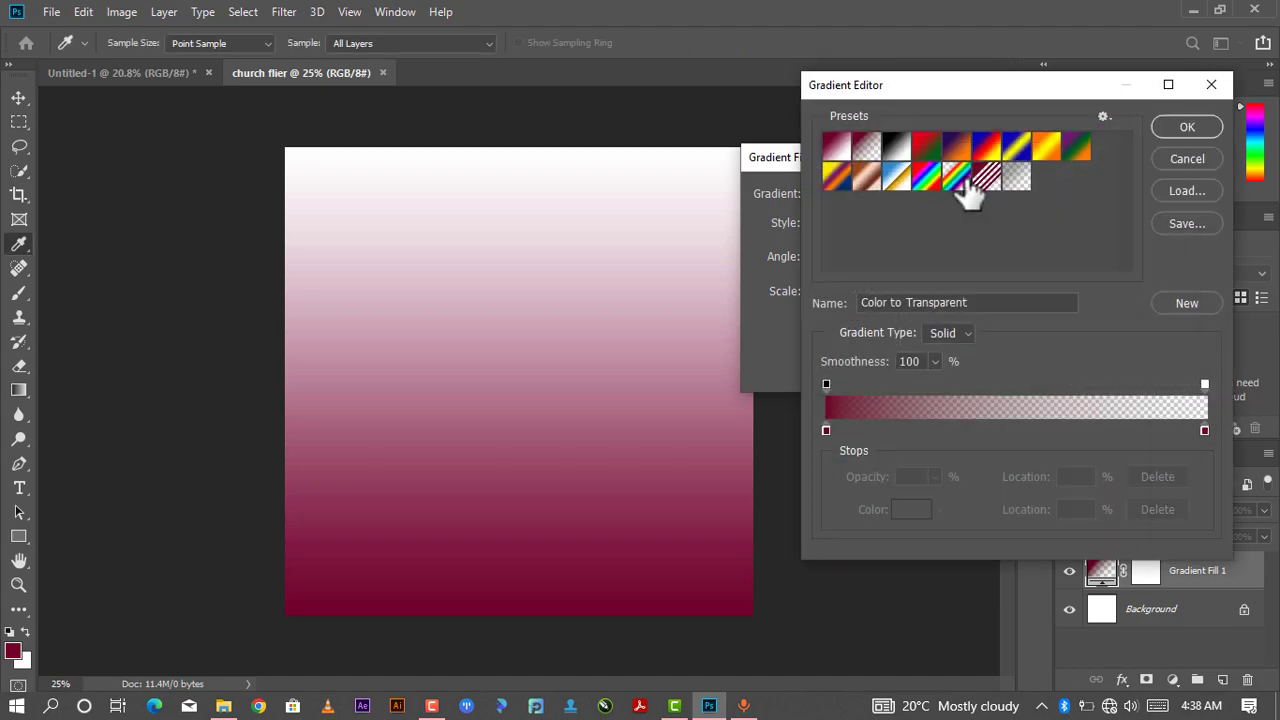
left_click_drag(982, 108, 931, 71)
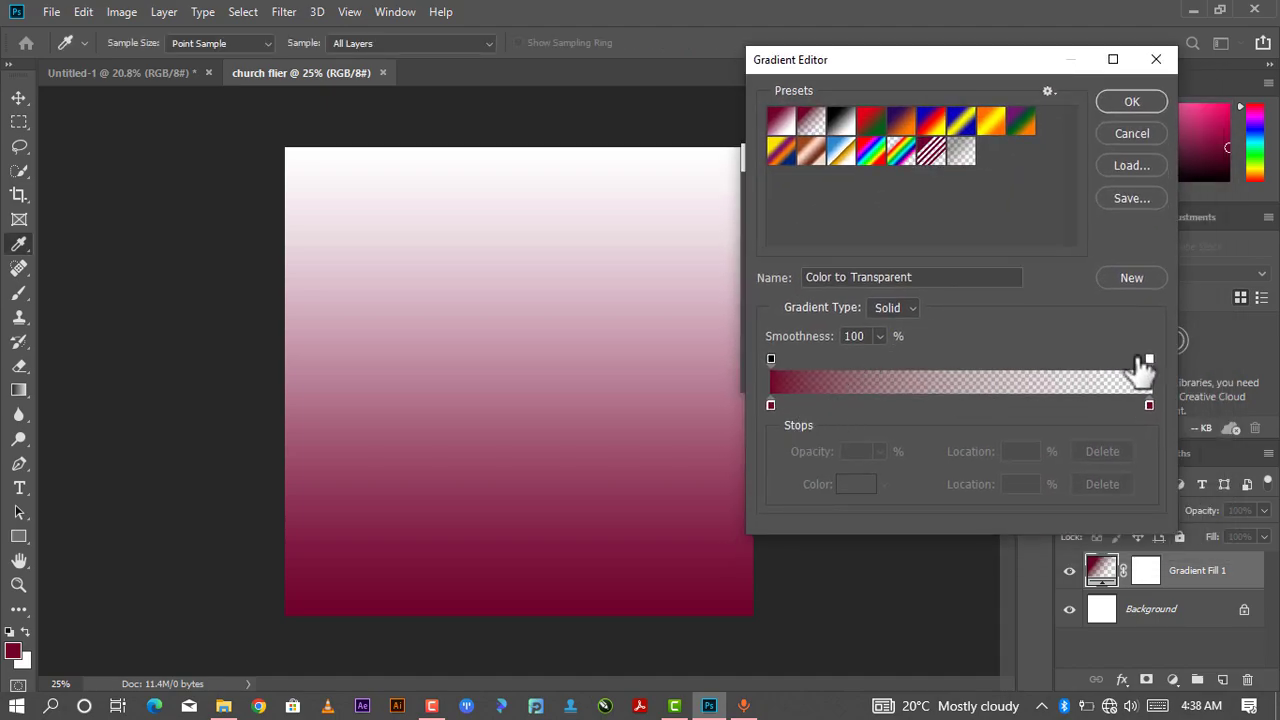
left_click(1148, 358)
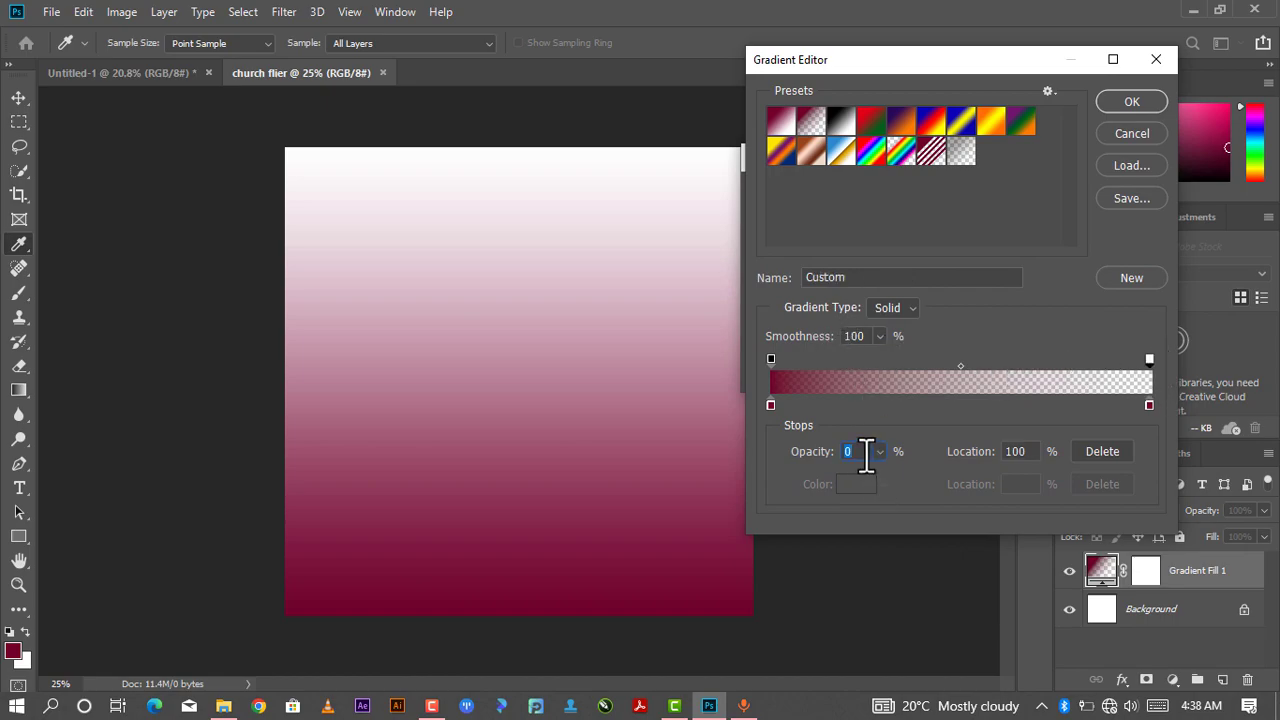
type("100")
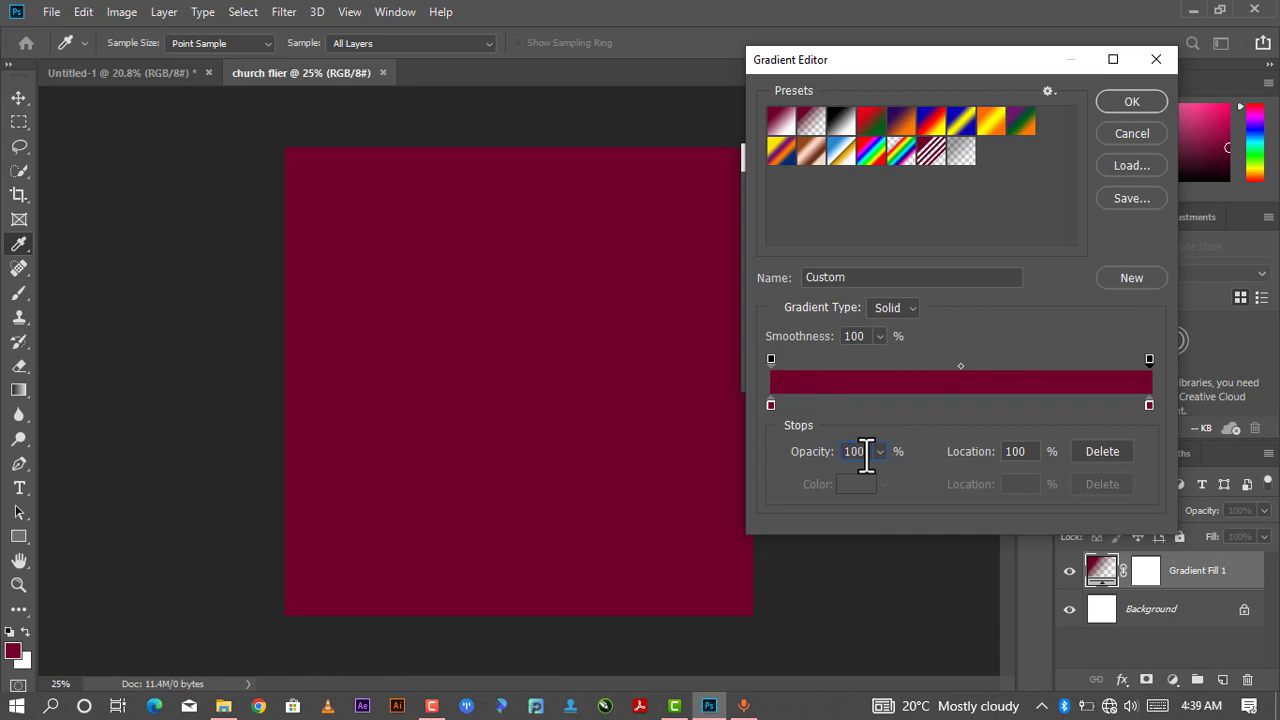
- Change the gradient's left color stop to a purple hue
left_click(769, 406)
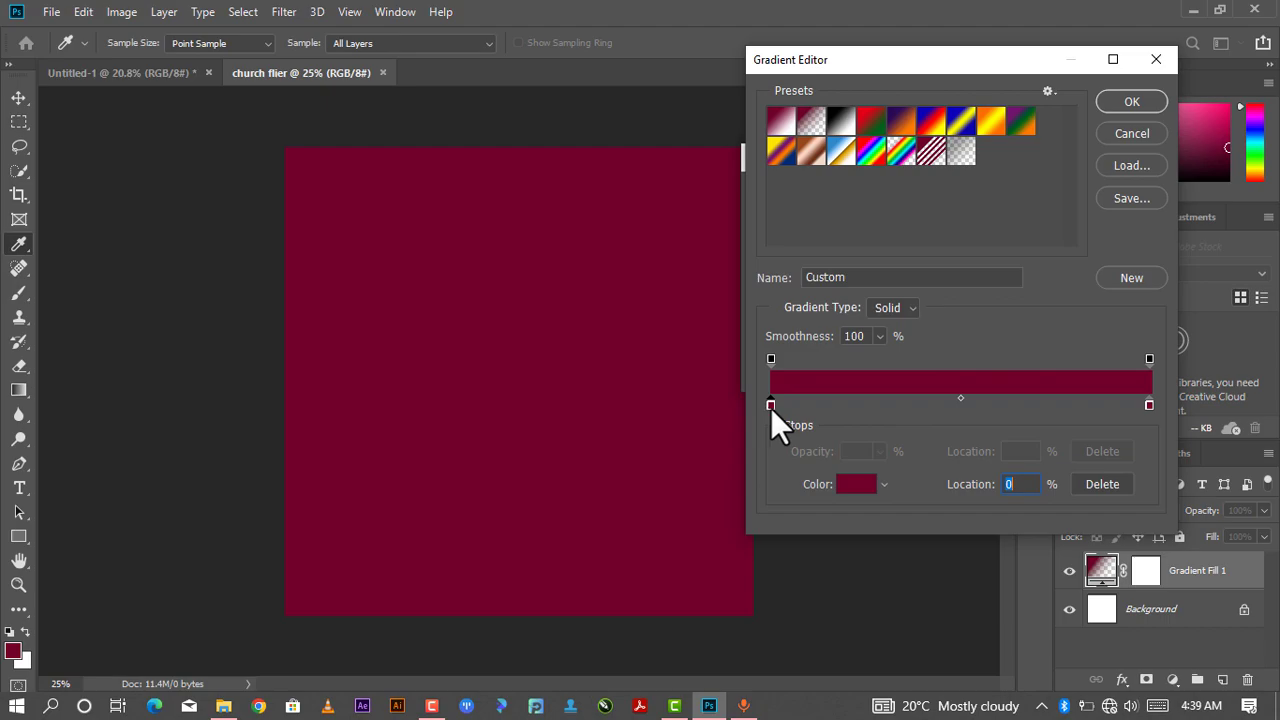
double_click(771, 405)
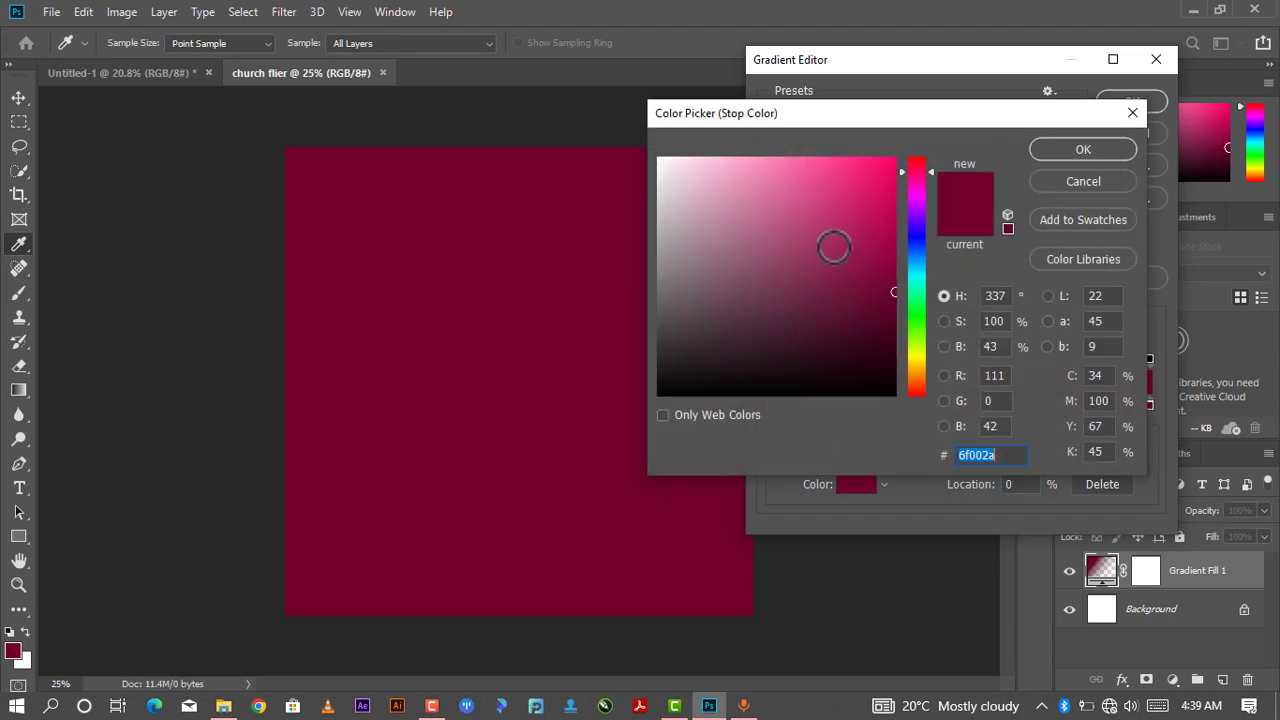
left_click(916, 216)
mouse_move(918, 217)
left_mouse_down()
mouse_move(911, 198)
mouse_move(921, 216)
left_mouse_up()
left_click(1045, 152)
- Set the gradient's right color stop to a very dark navy, #01061d, and confirm the gradient
left_click(1149, 404)
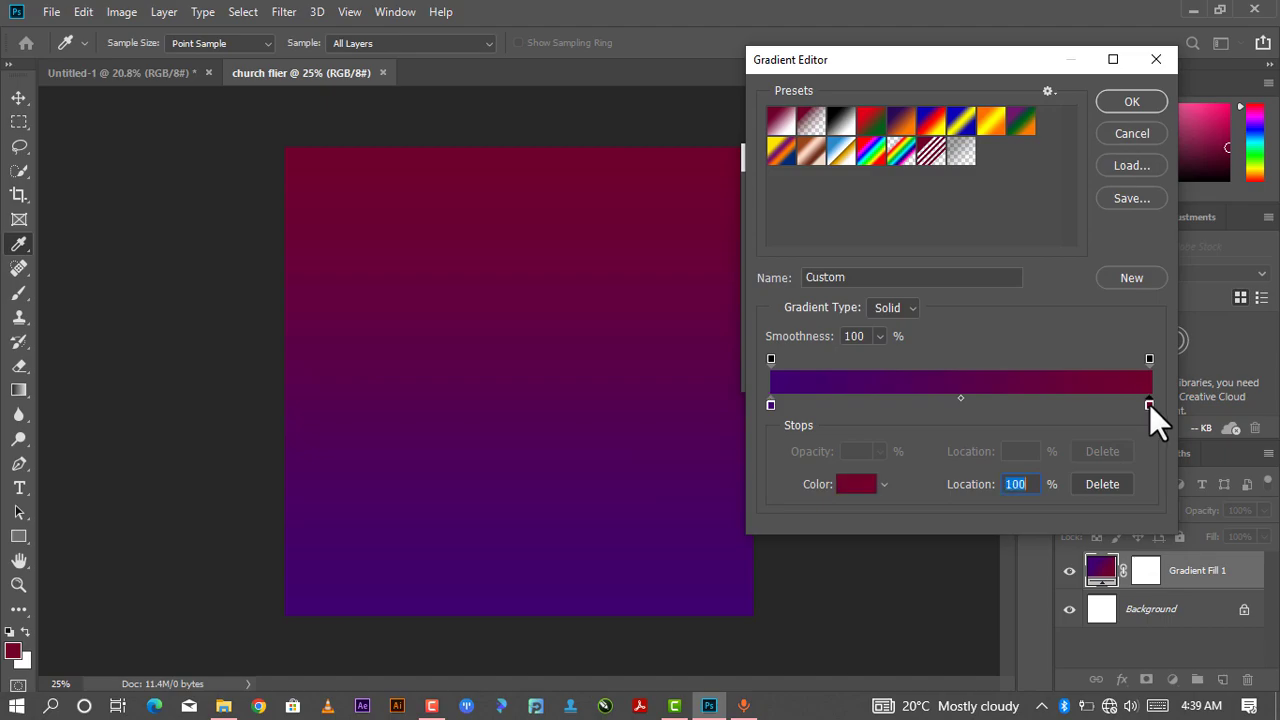
double_click(1149, 404)
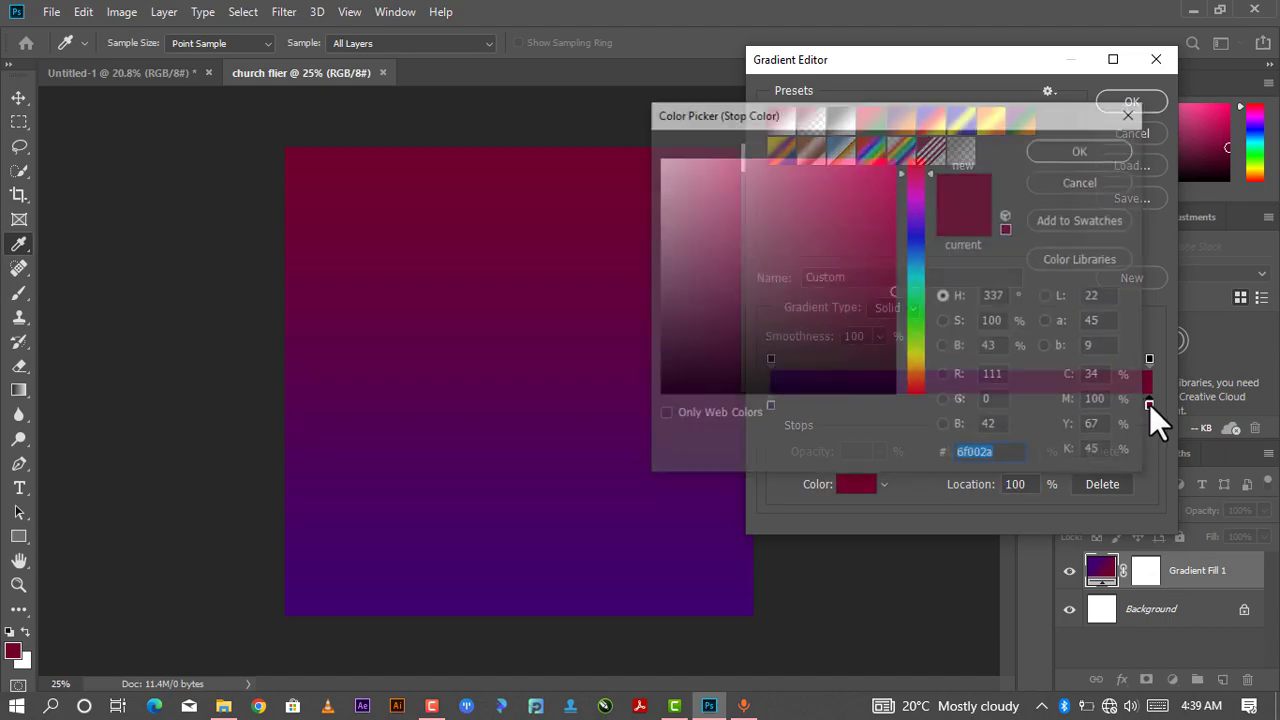
left_click_drag(917, 247, 917, 244)
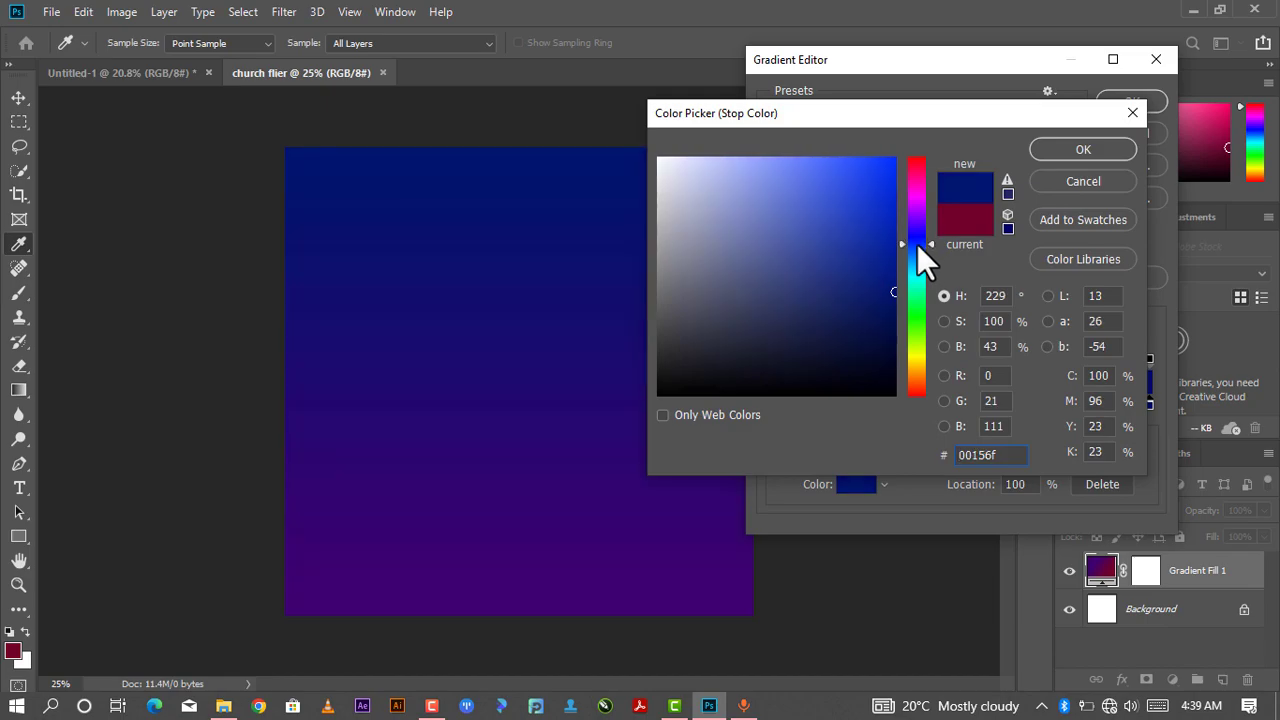
left_click_drag(878, 310, 886, 360)
left_click(889, 367)
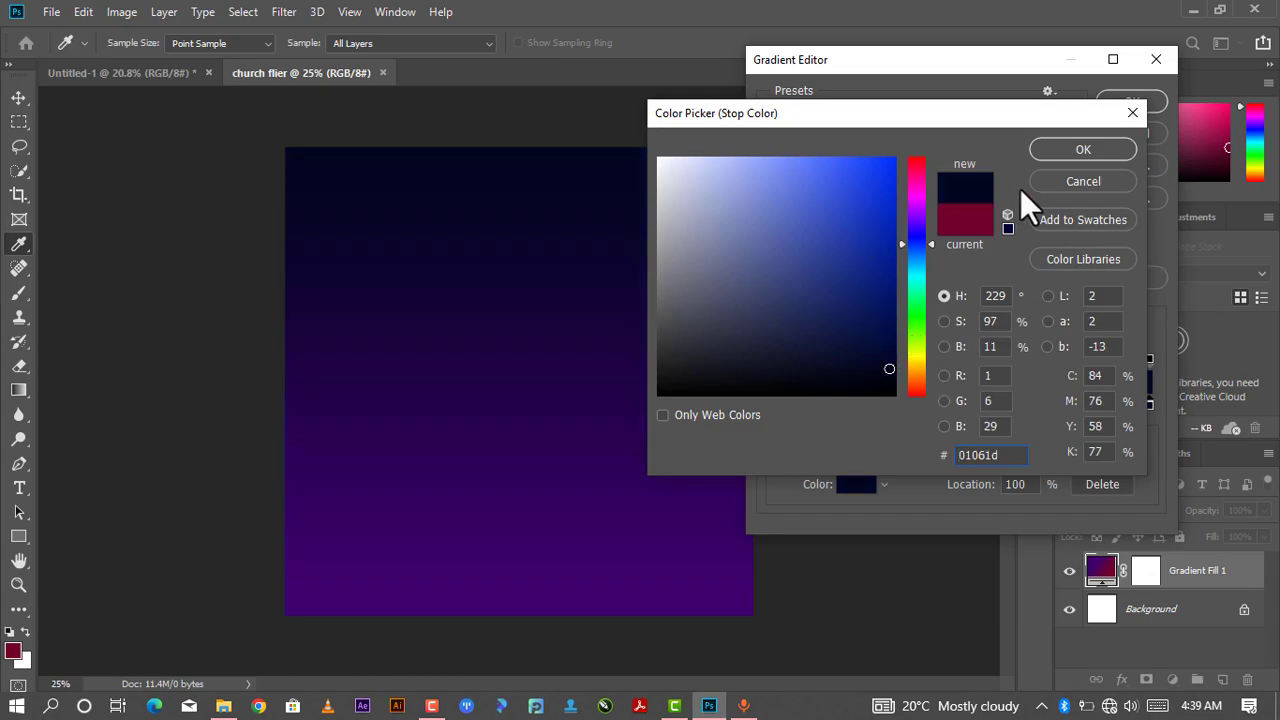
left_click(1063, 152)
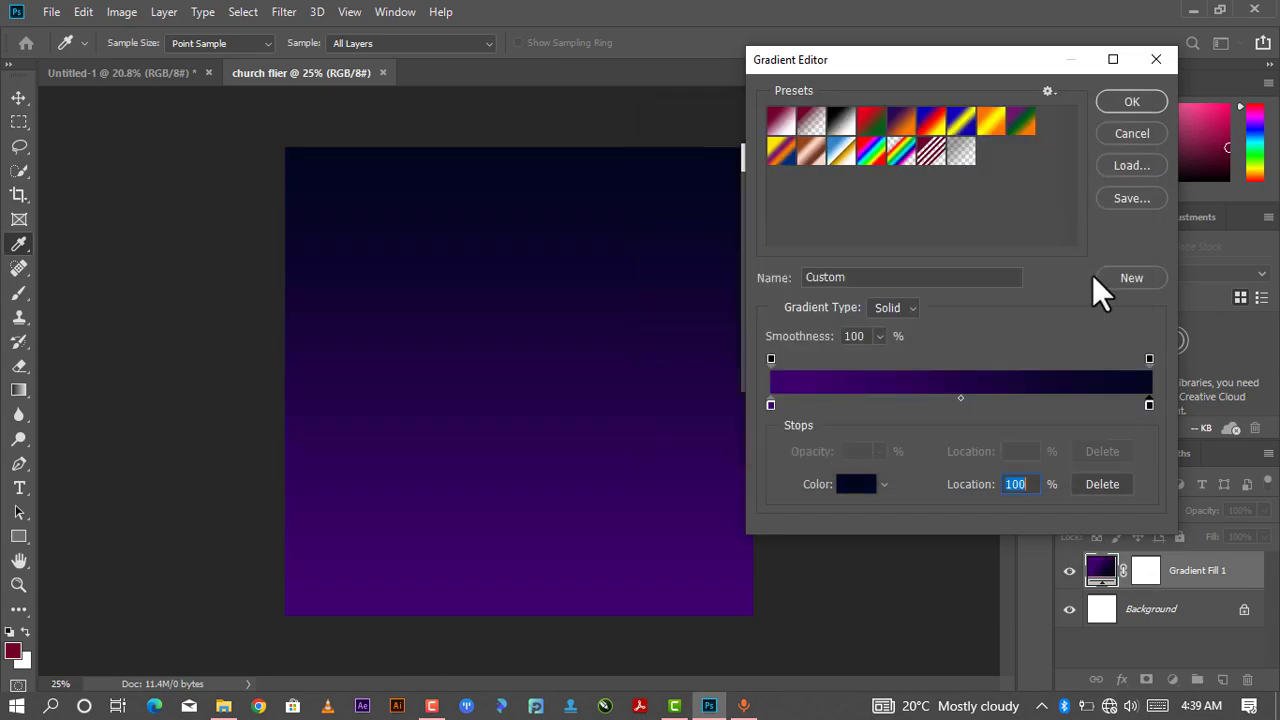
left_click(1112, 102)
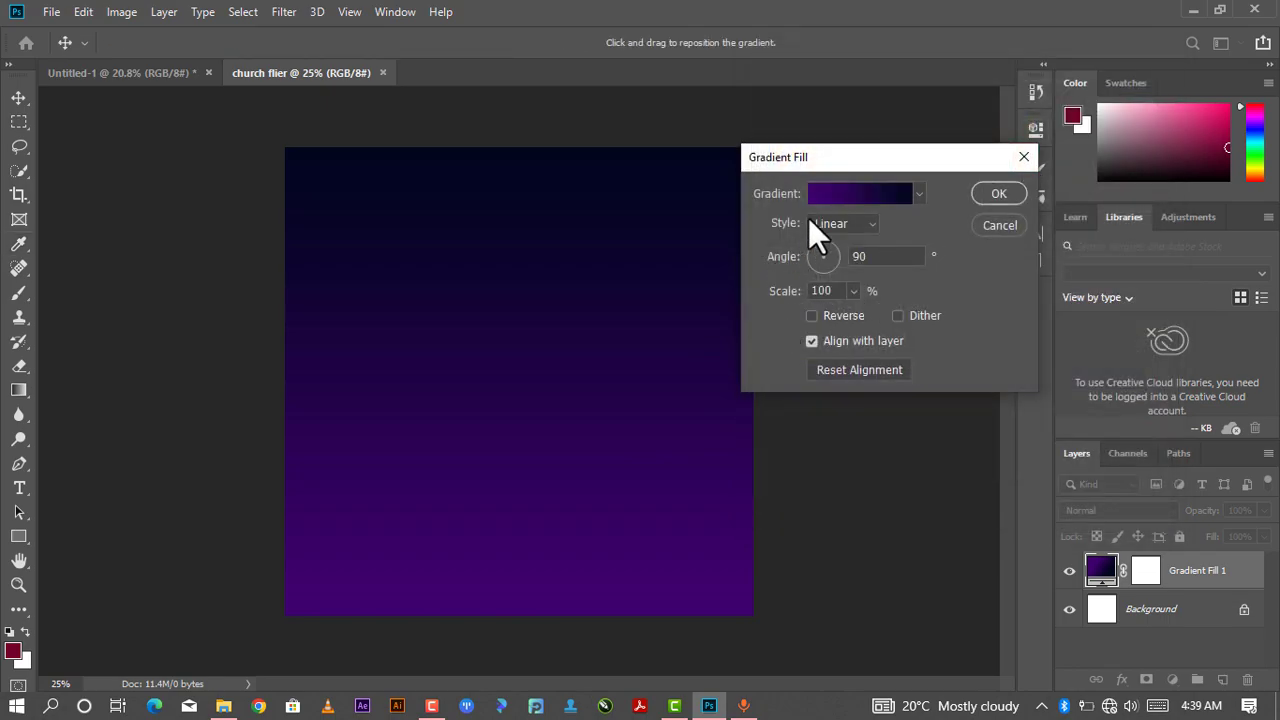
- Set the gradient fill style to Radial and confirm the fill
left_click(865, 223)
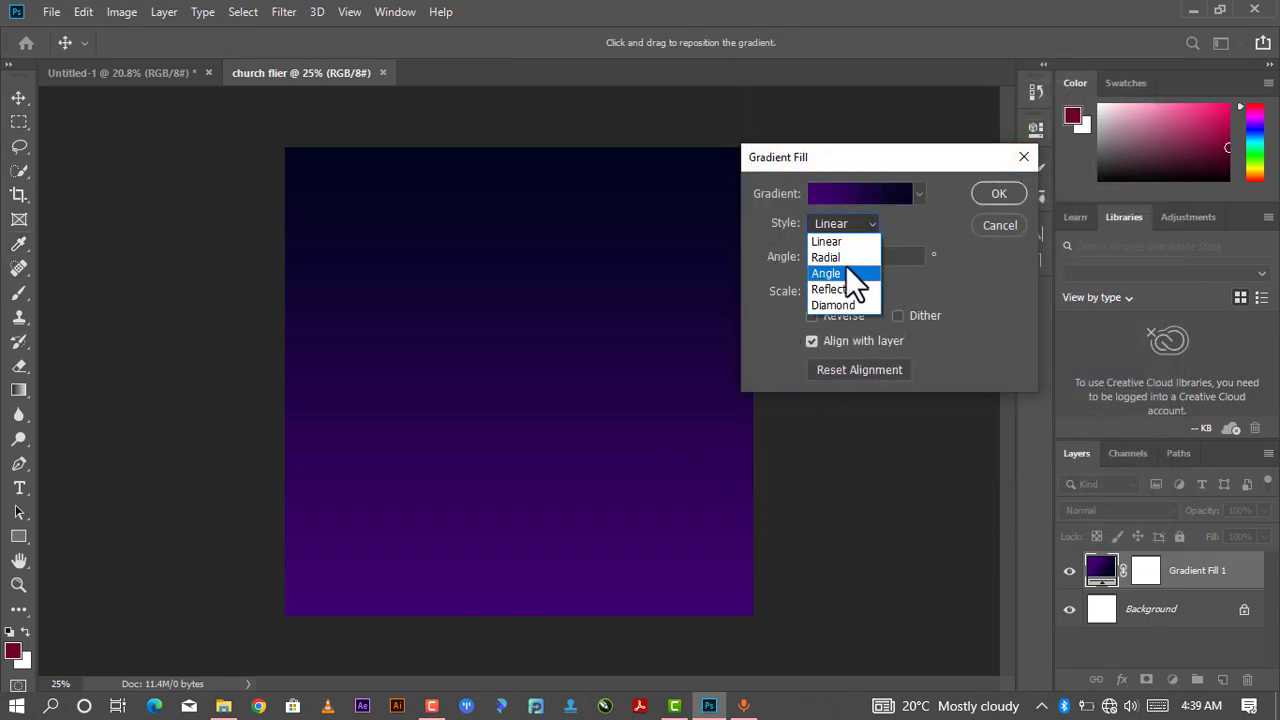
left_click(846, 257)
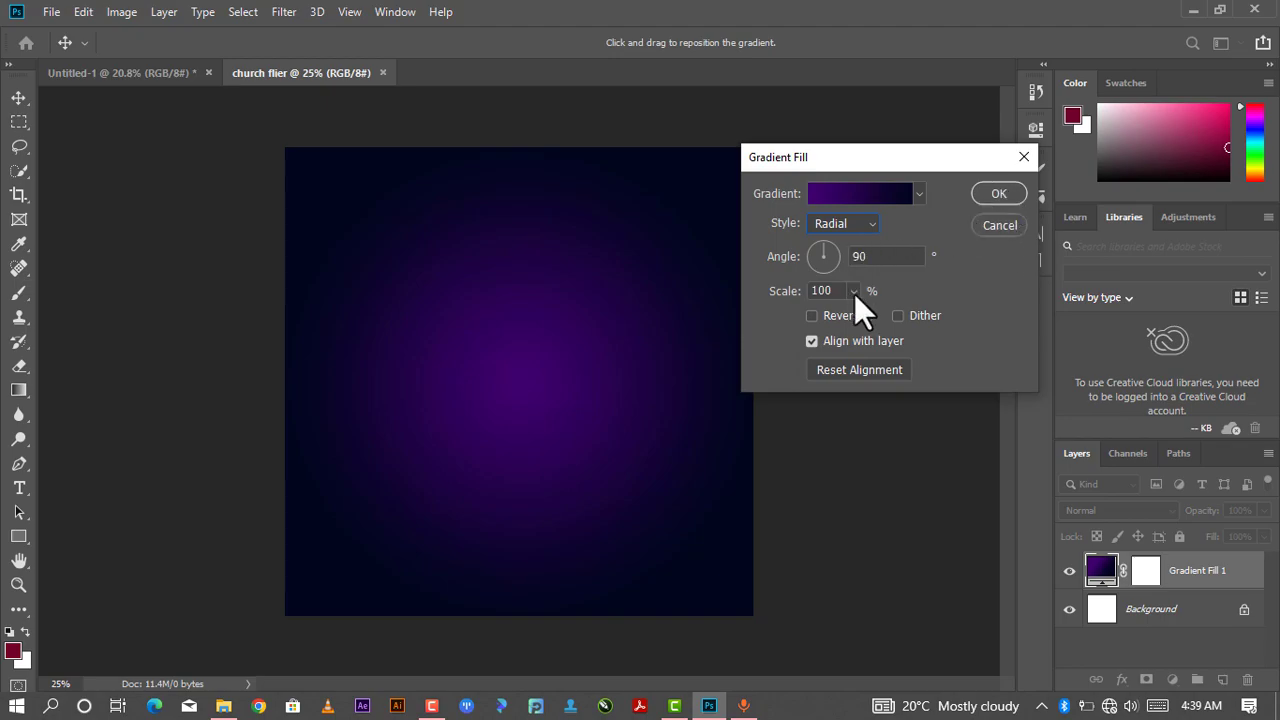
left_click(1001, 191)
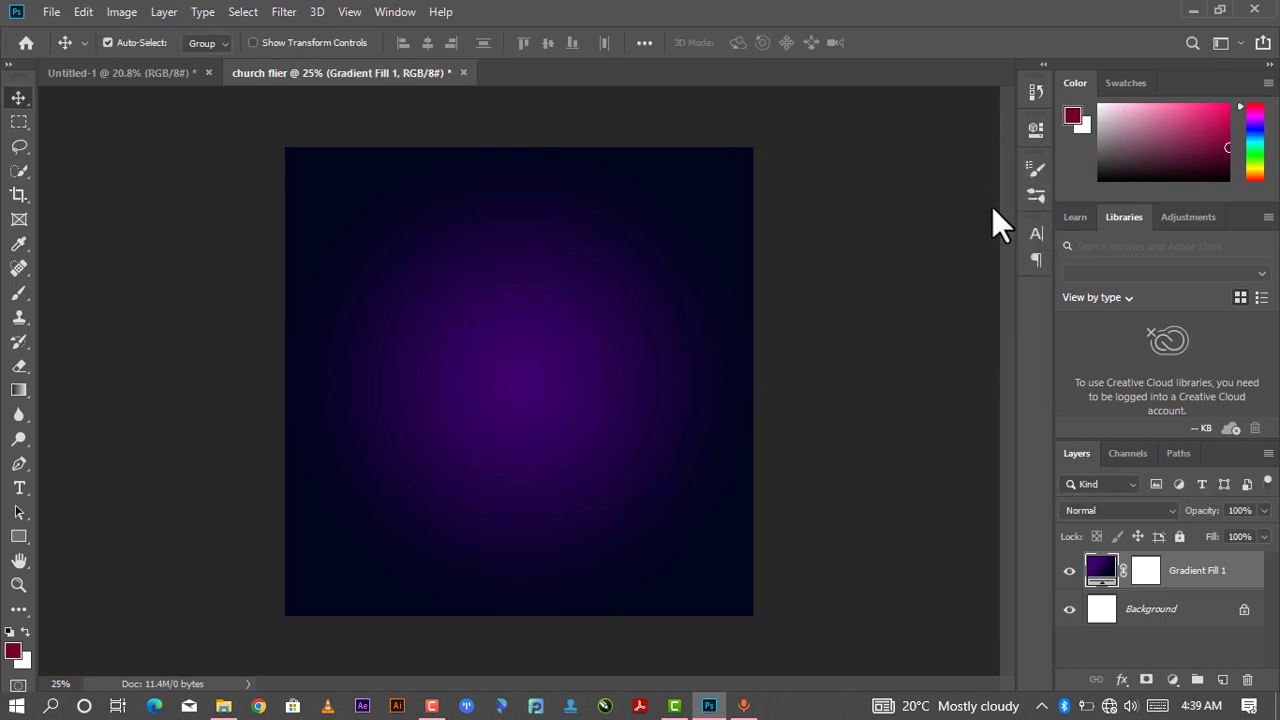
- Drag the space-911785_1920 image from the church design resources folder into the flier document
left_click_drag(615, 351, 612, 359)
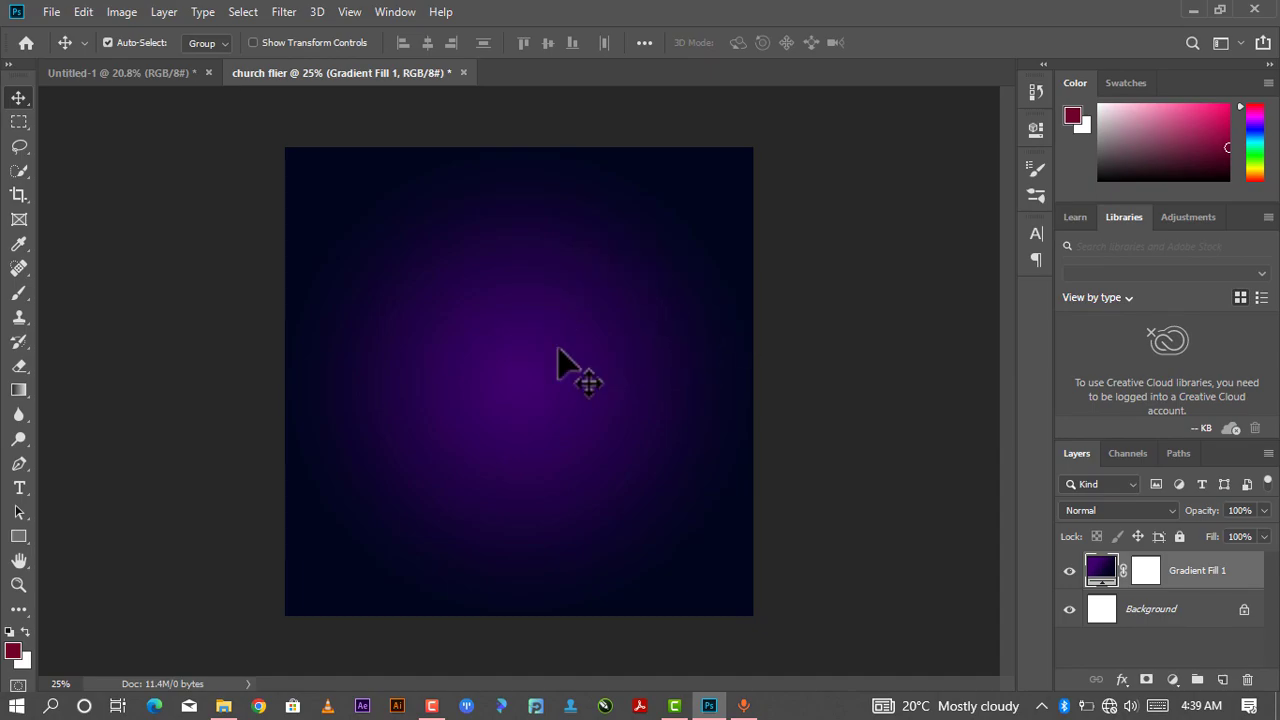
left_click(223, 706)
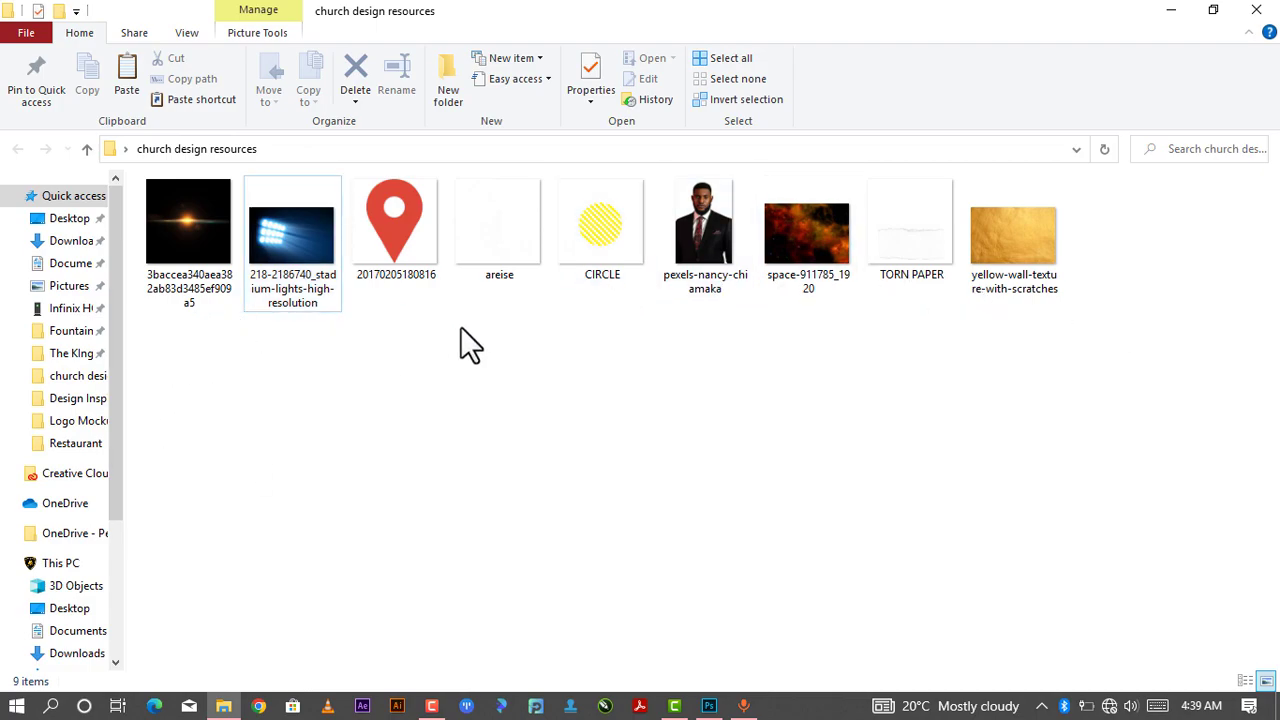
left_click(812, 230)
left_click_drag(822, 227, 560, 378)
left_click_drag(750, 235, 815, 185)
left_click_drag(290, 543, 168, 624)
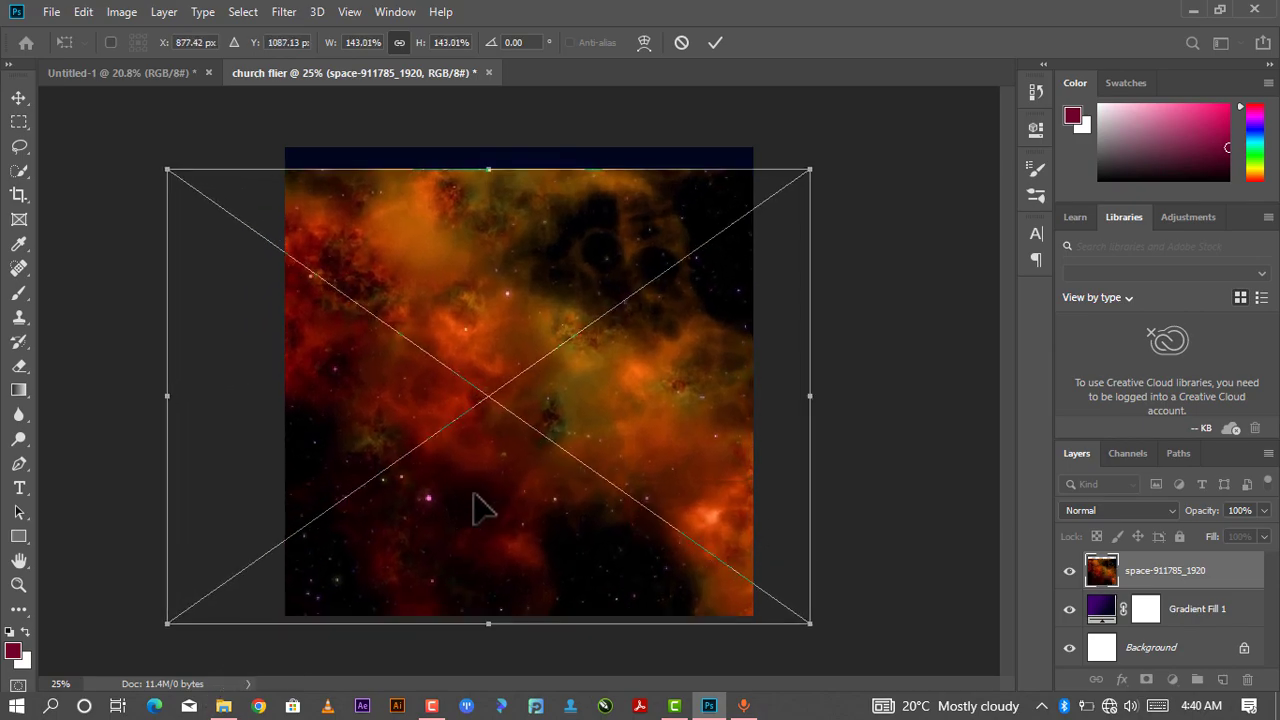
- Nudge the placed space image upward and commit the placement
left_click_drag(480, 512, 474, 491)
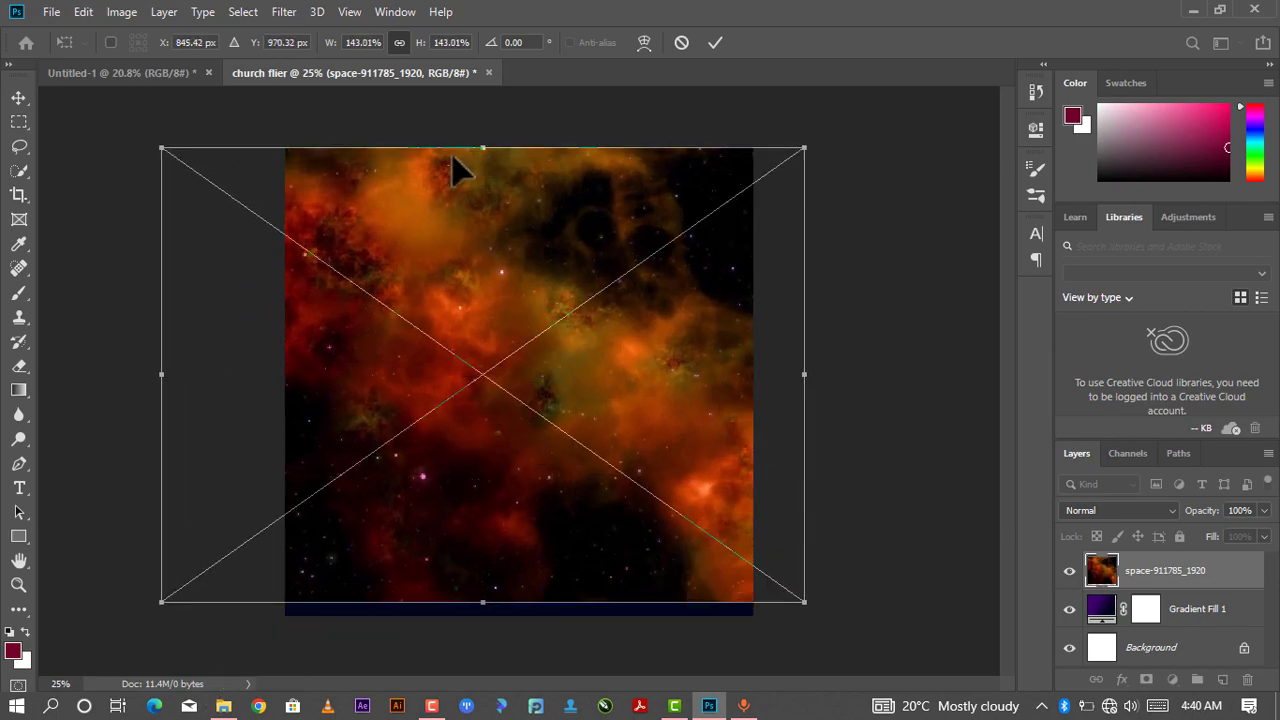
left_click(52, 12)
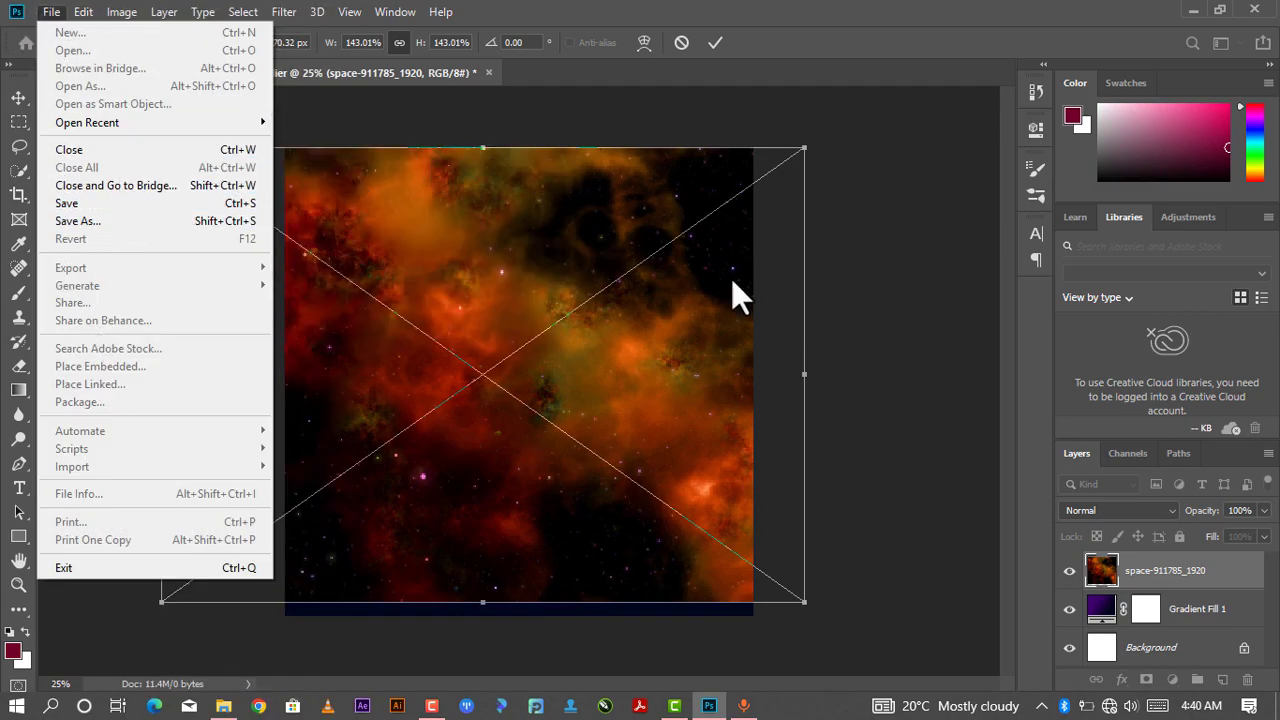
left_click(692, 116)
left_click(713, 42)
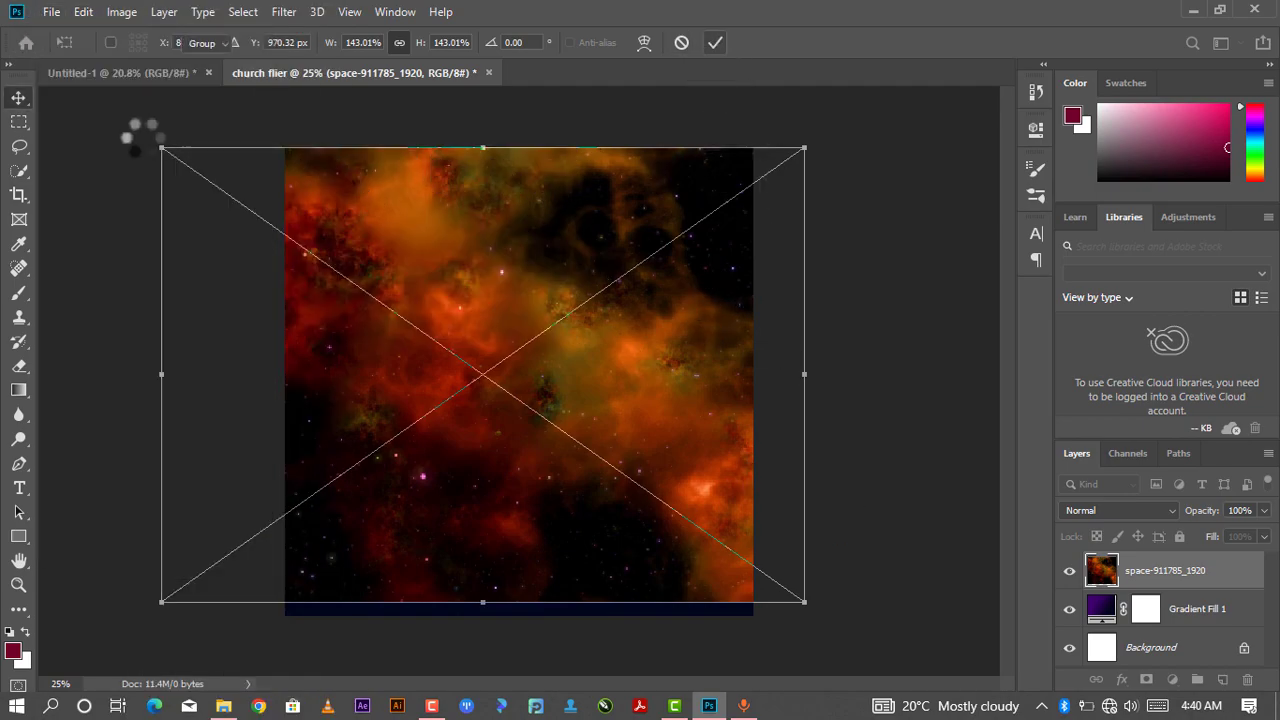
left_click(51, 14)
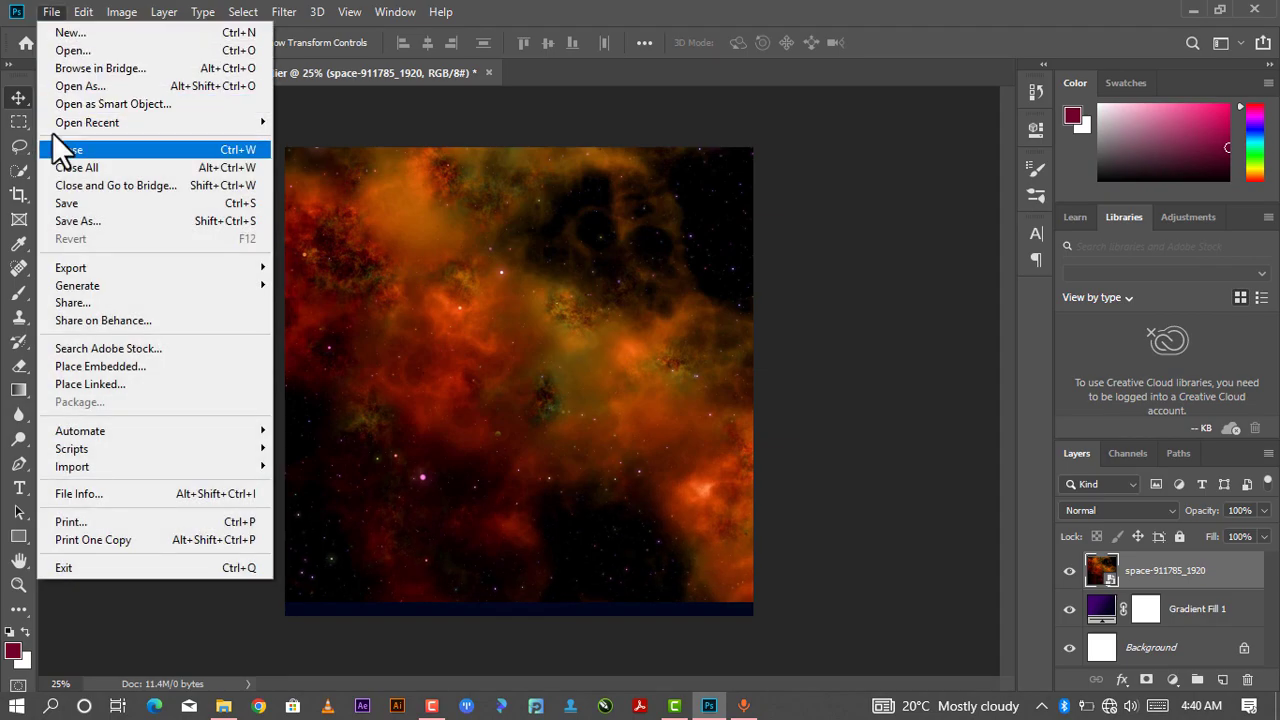
left_click(77, 369)
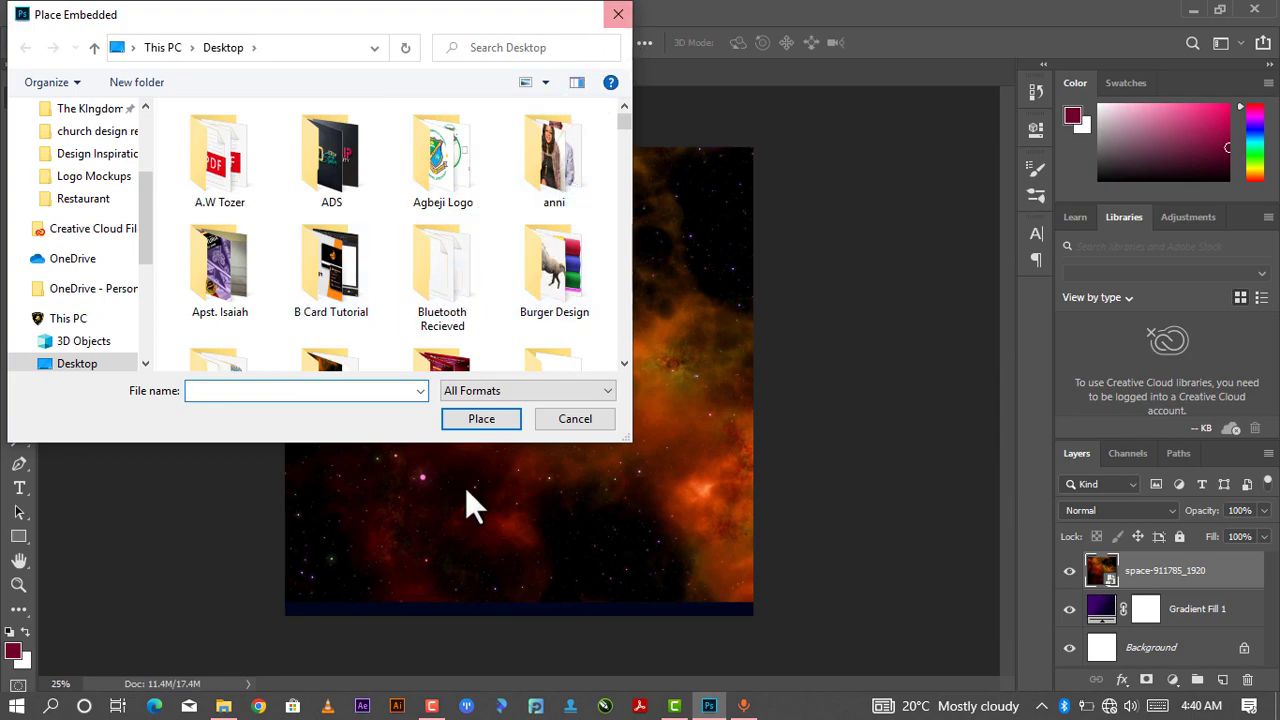
left_click(618, 14)
- Scale the space image to about 154% so it covers the whole canvas, and commit
left_click_drag(694, 388, 695, 408)
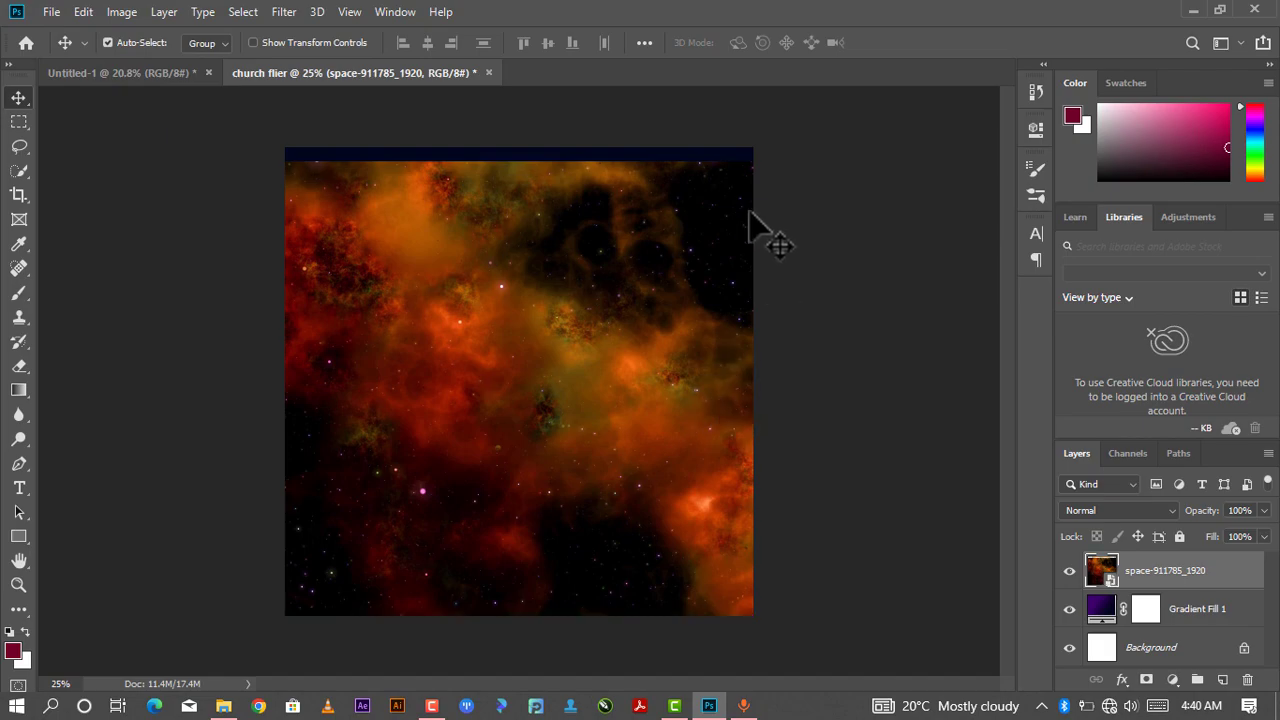
key("ctrl+t")
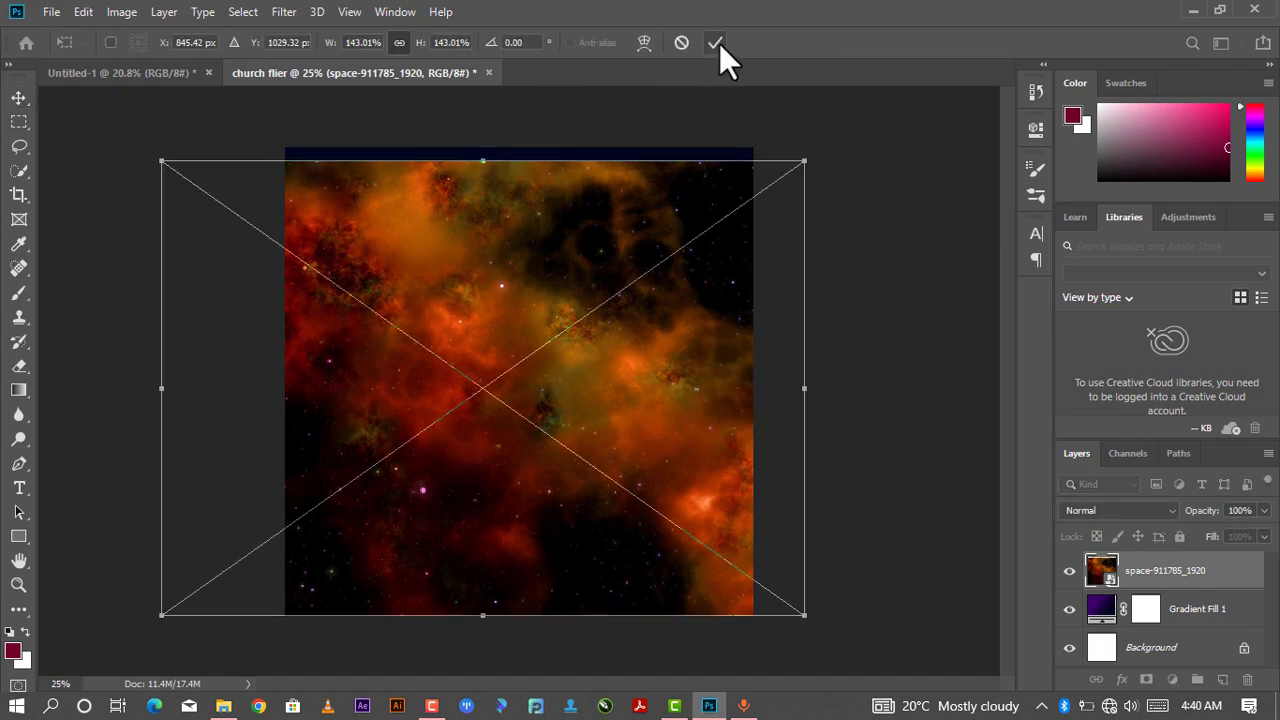
left_click_drag(806, 162, 849, 119)
left_click_drag(640, 281, 648, 267)
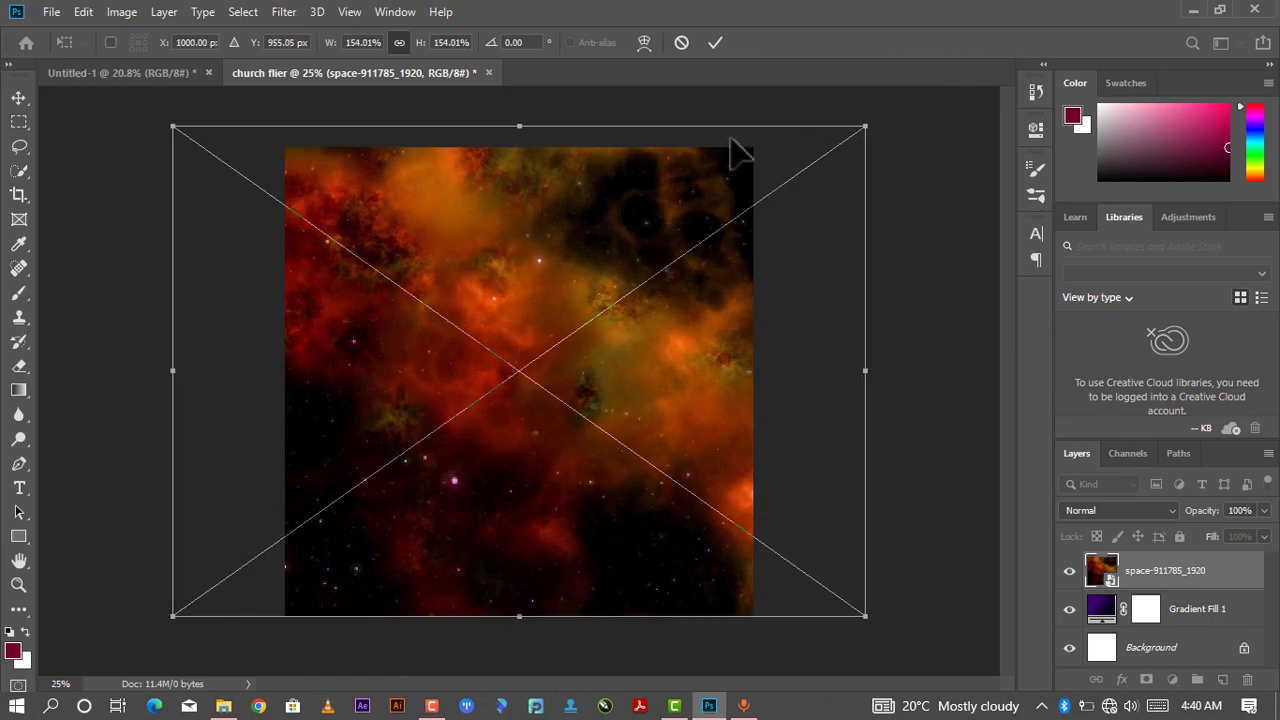
left_click(723, 47)
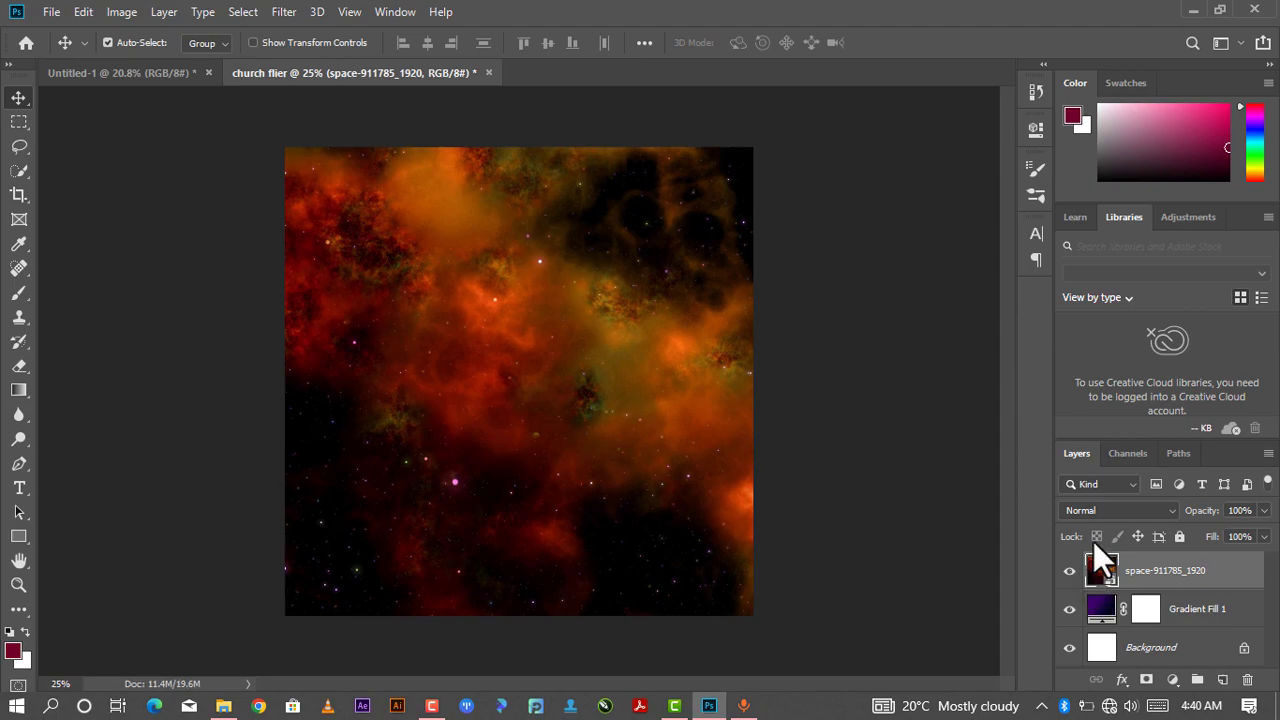
- Set the space image layer's blend mode to Soft Light
left_click(1092, 511)
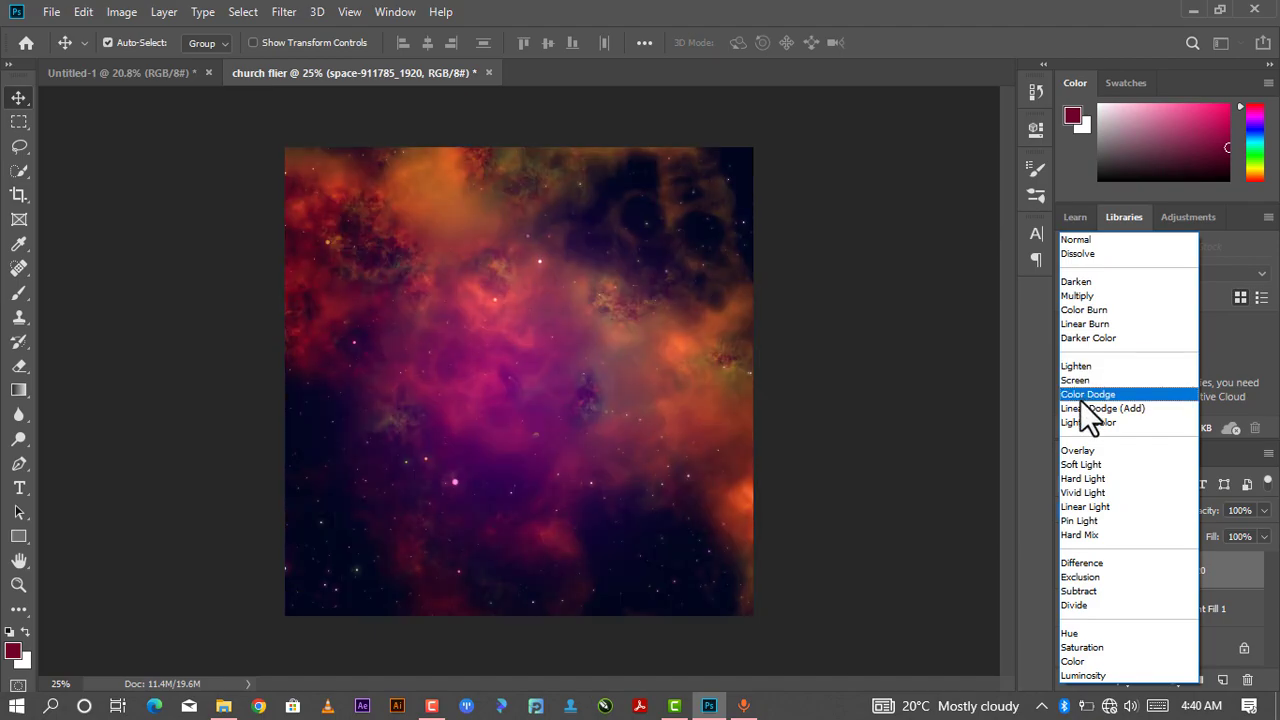
left_click(1090, 466)
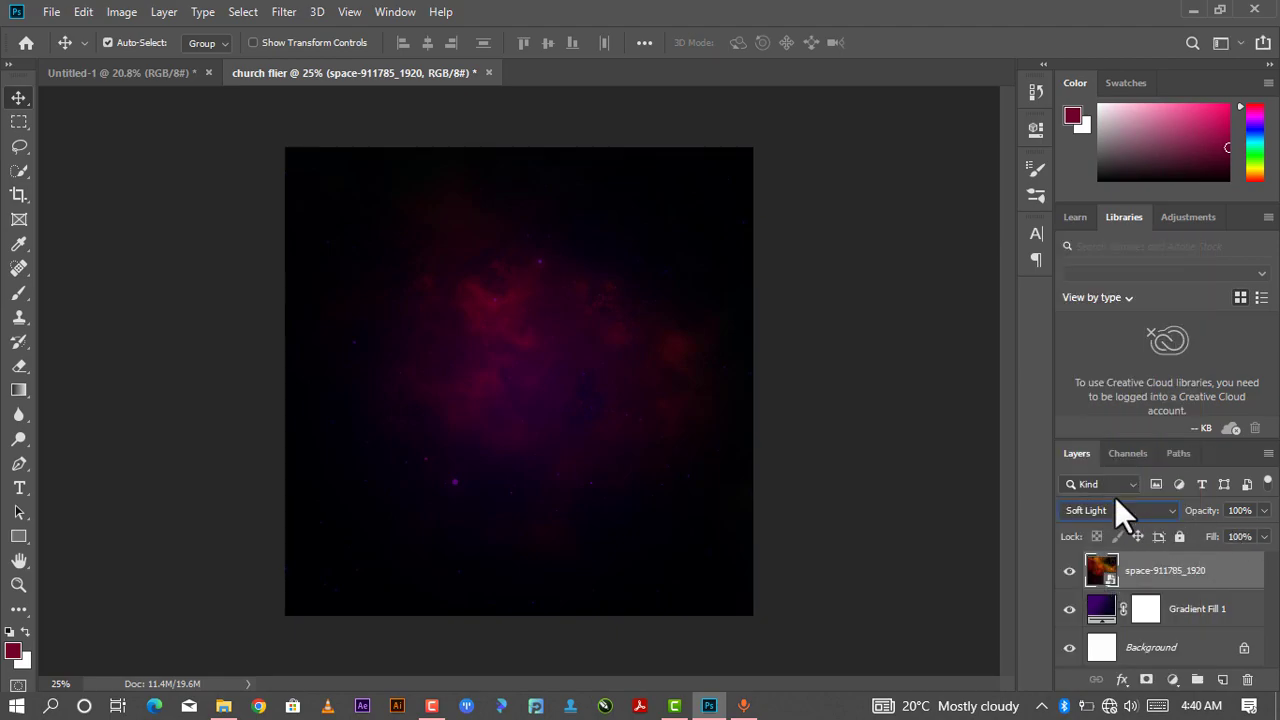
- Apply a Gaussian Blur with a 10 pixel radius to the space image layer
left_click(290, 17)
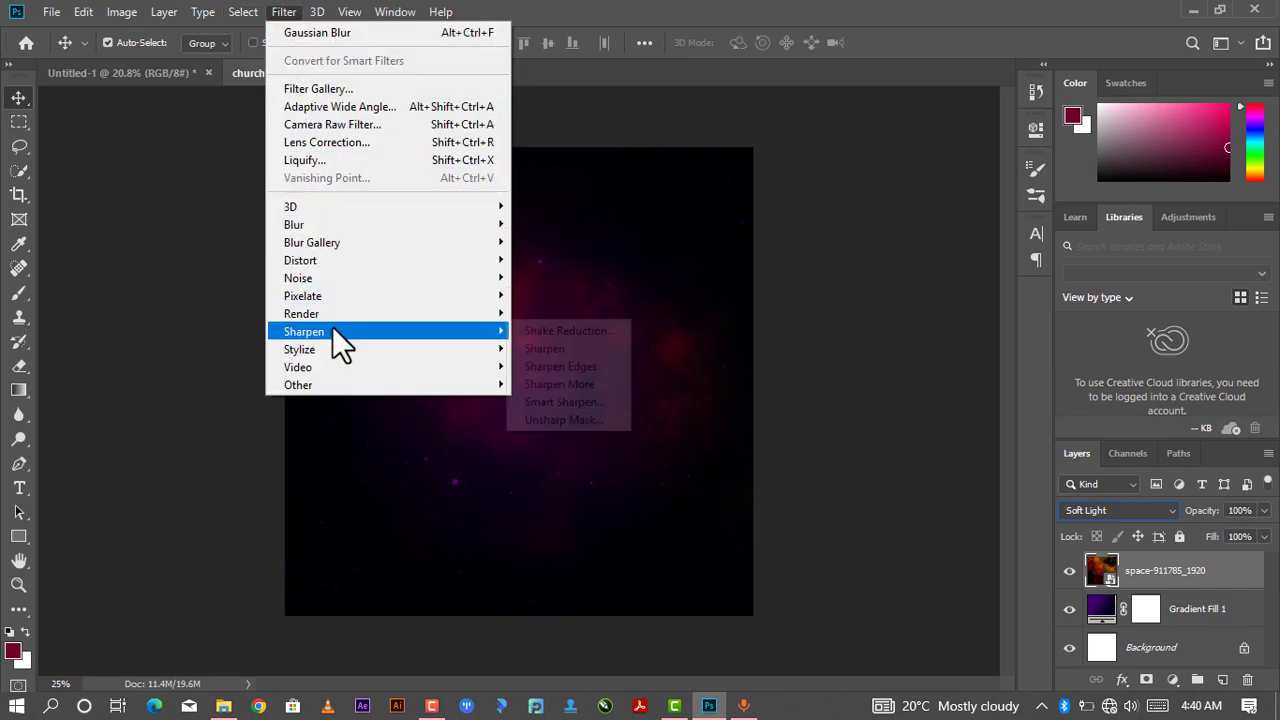
mouse_move(461, 389)
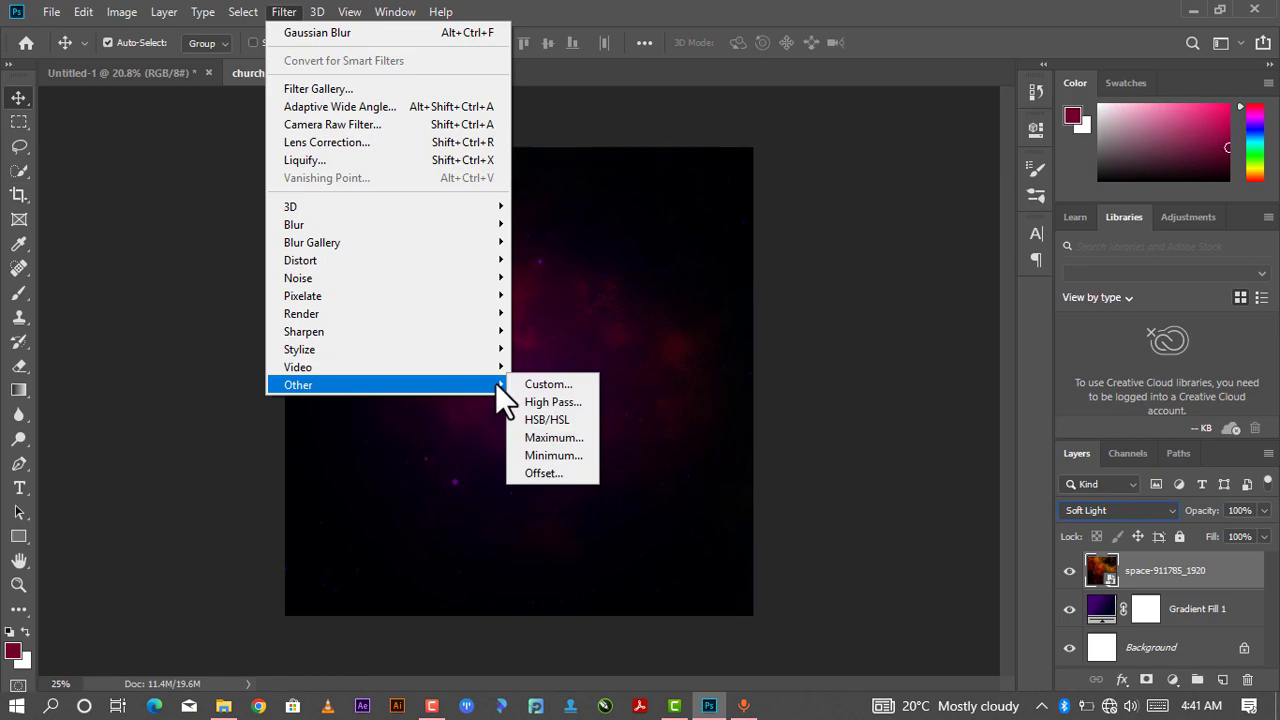
mouse_move(371, 224)
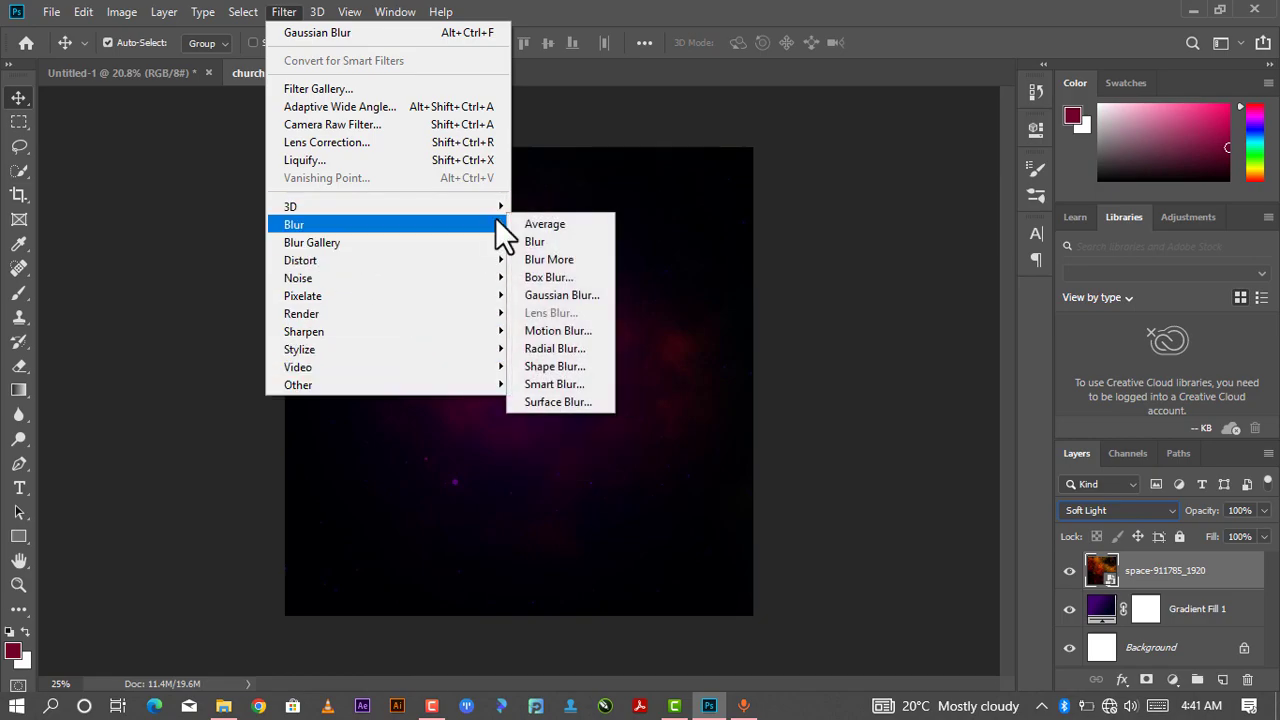
left_click(535, 292)
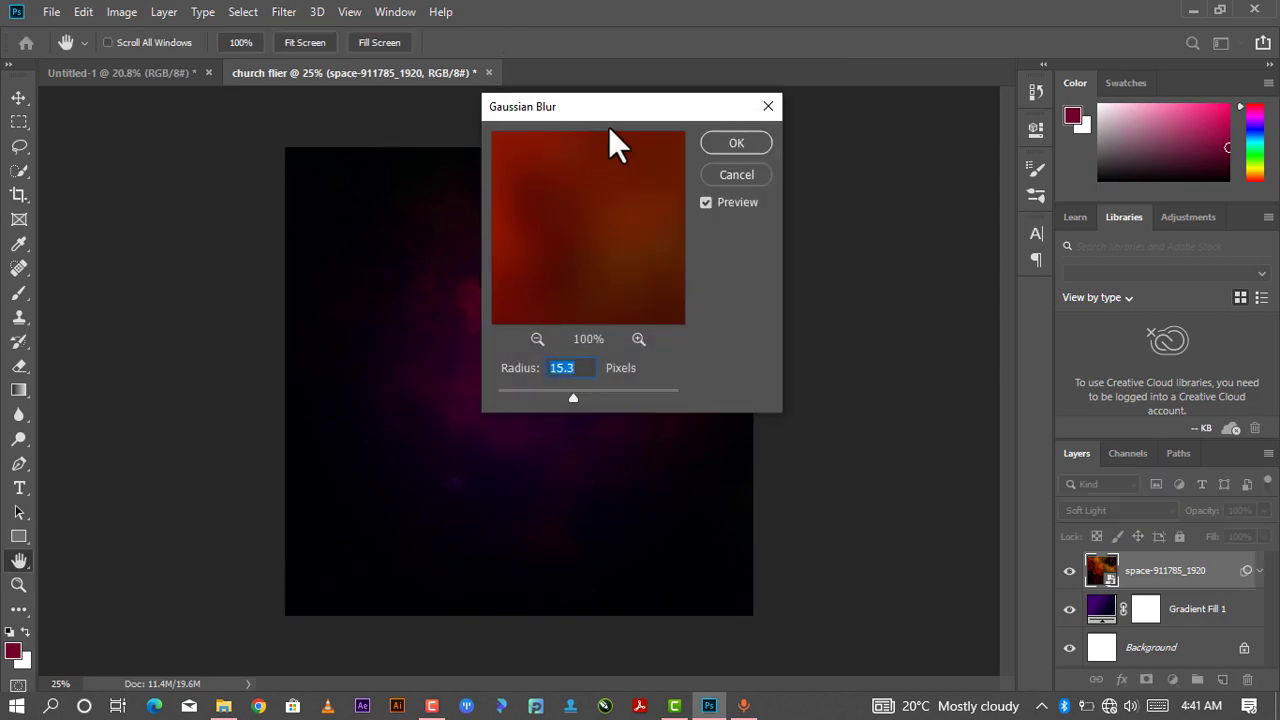
left_click_drag(611, 100, 853, 132)
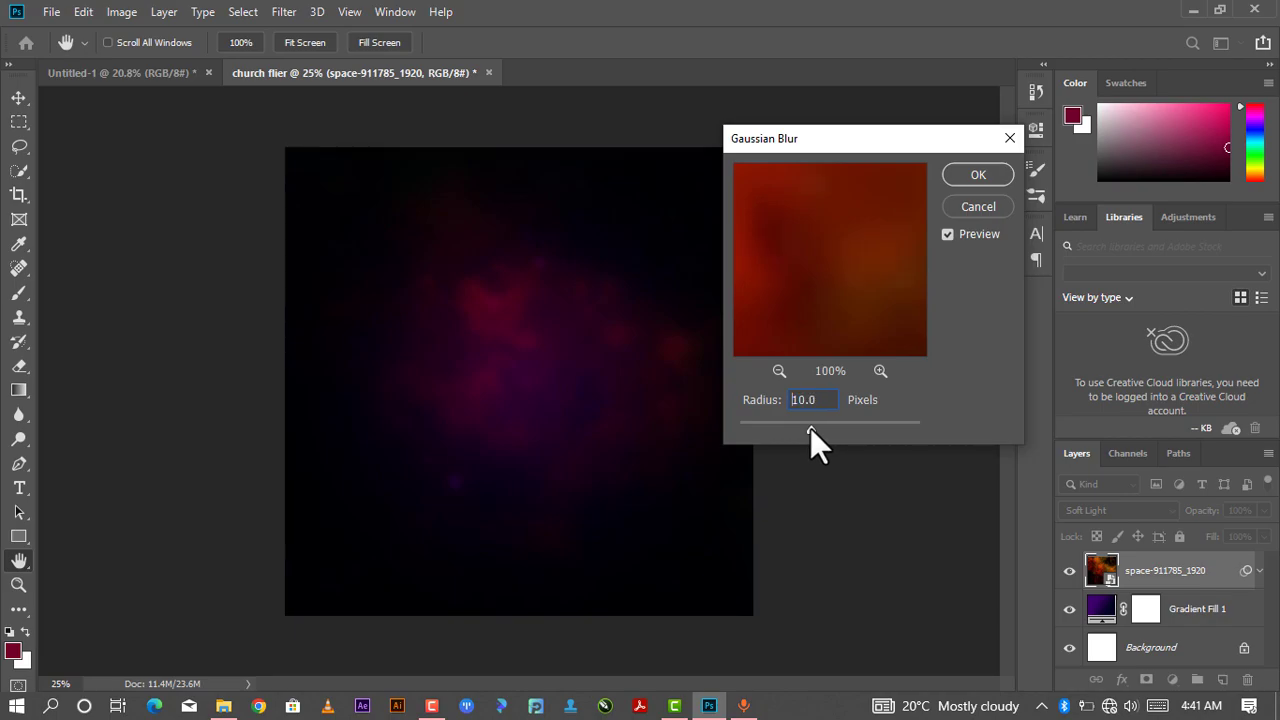
left_click(982, 173)
scroll(642, 303, "down", 1)
scroll(620, 335, "up", 1)
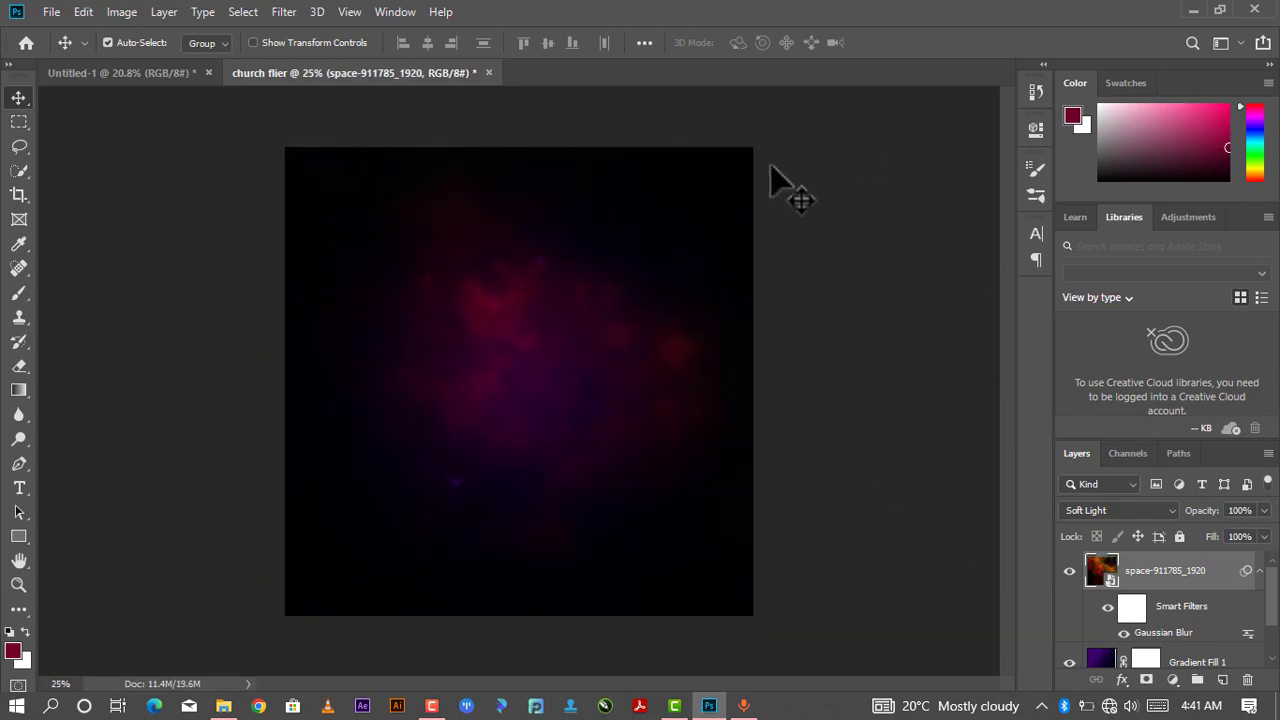
scroll(600, 286, "up", 2)
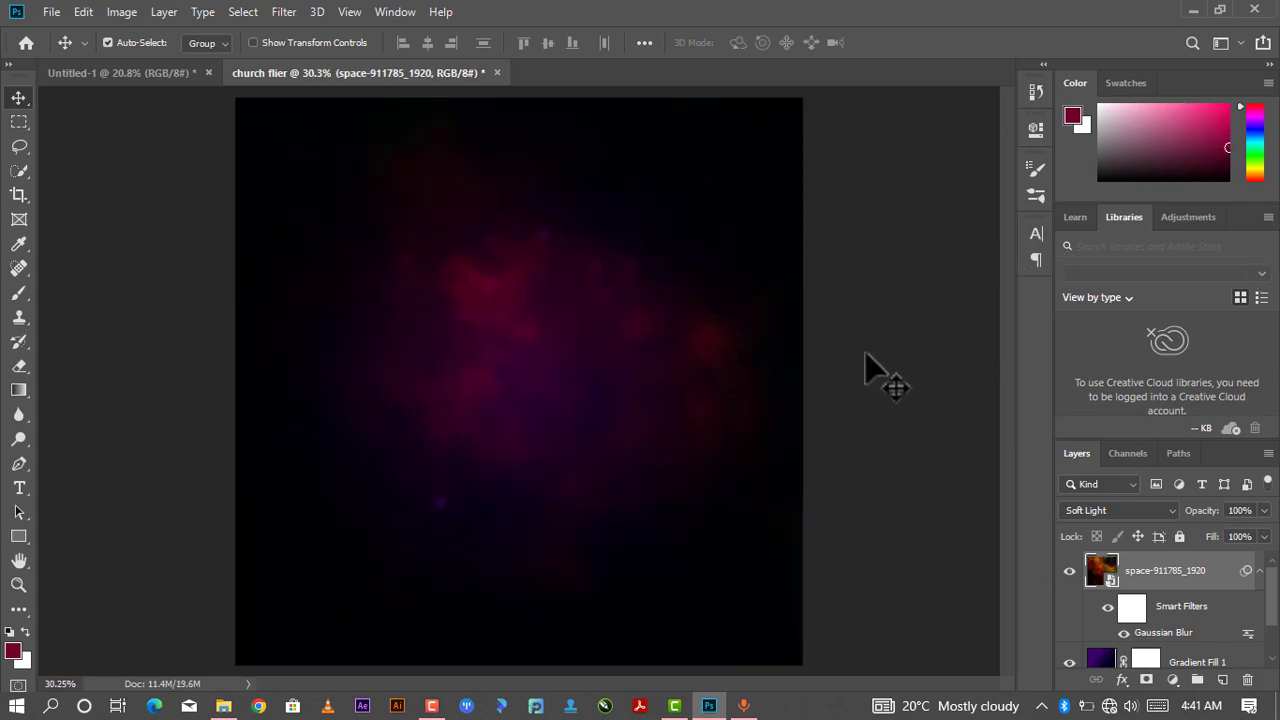
mouse_move(217, 710)
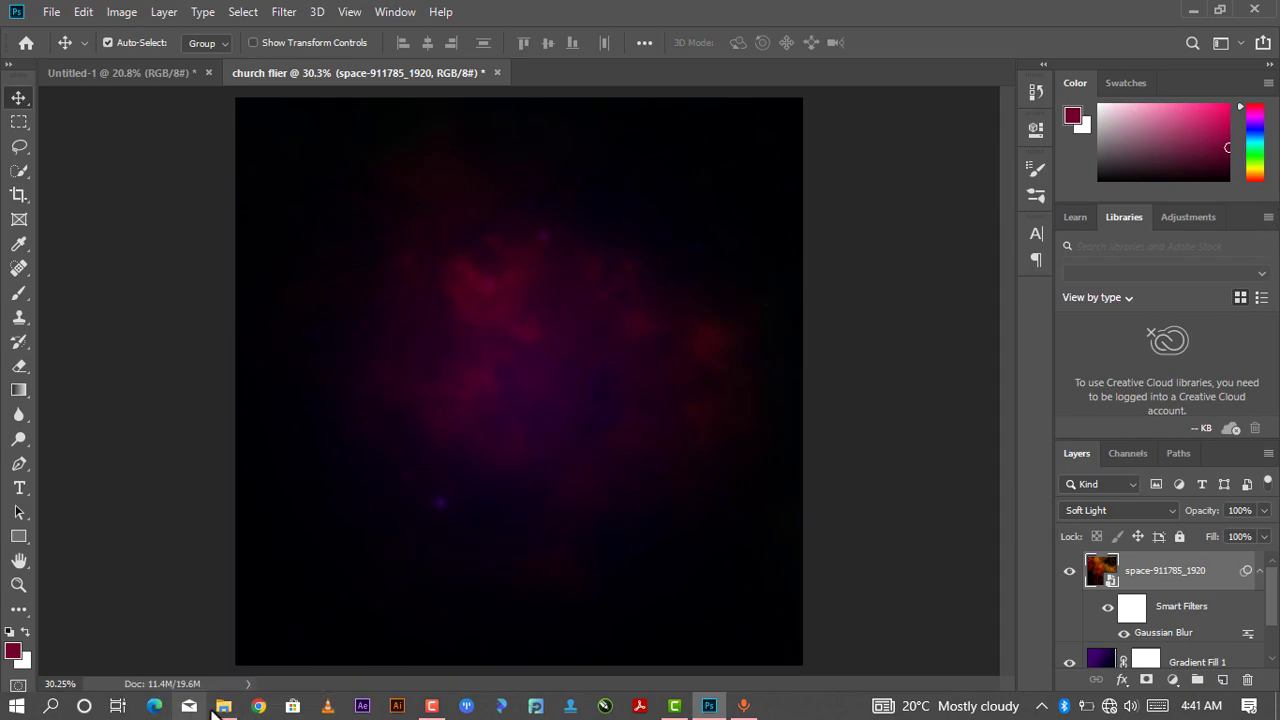
left_click(223, 635)
left_click_drag(298, 232, 571, 320)
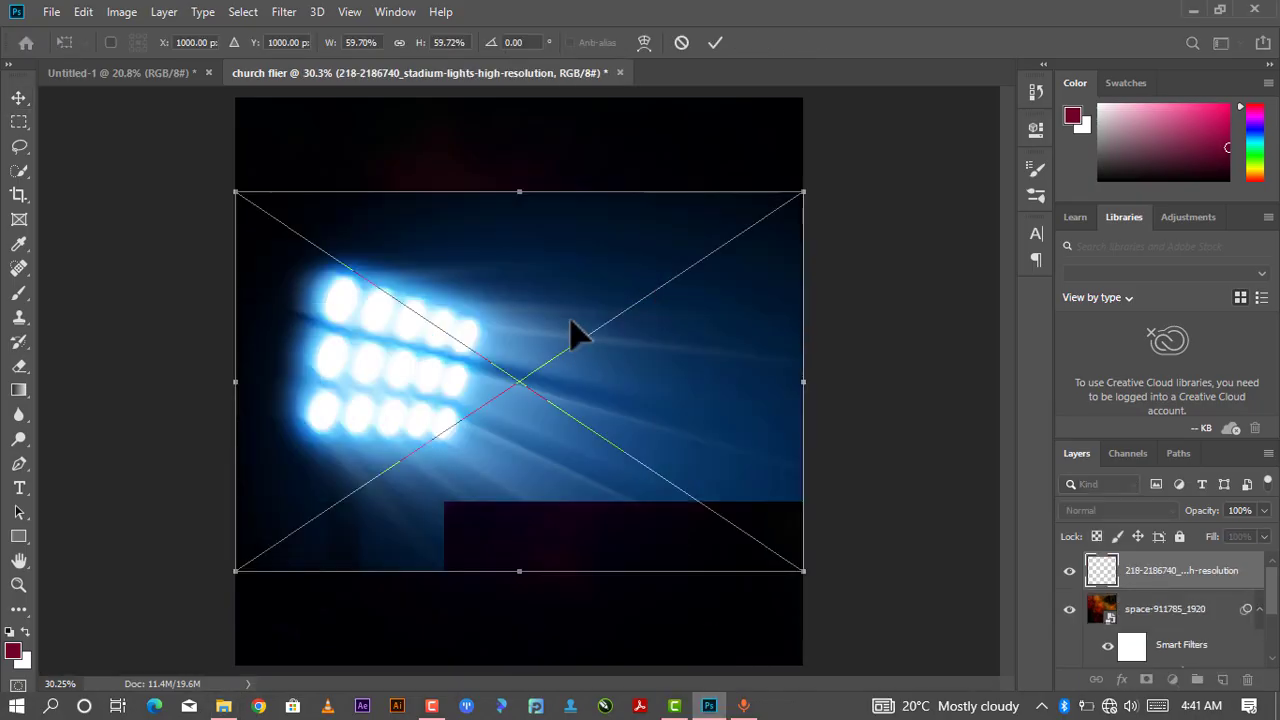
- Scale the stadium lights image to about 139% so it covers the canvas, reposition it, and commit
left_click_drag(712, 256, 903, 124)
left_click_drag(340, 497, 106, 660)
left_click_drag(450, 540, 449, 473)
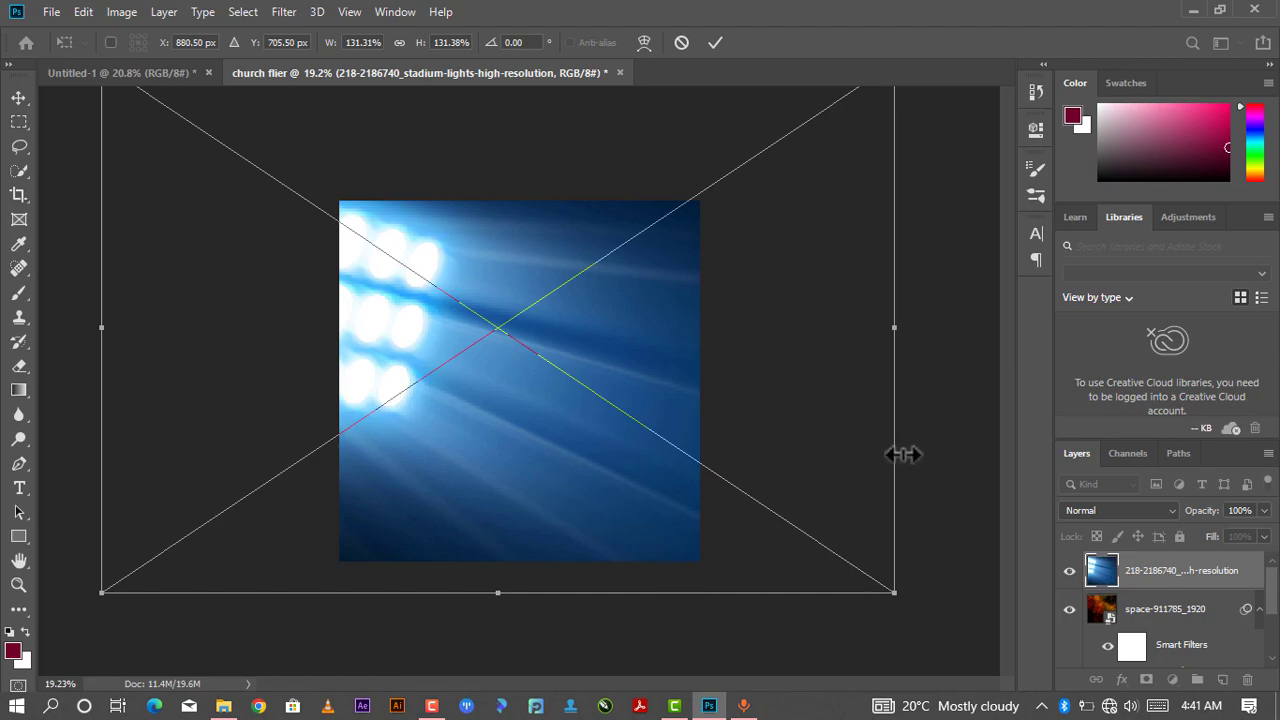
key("ctrl+0")
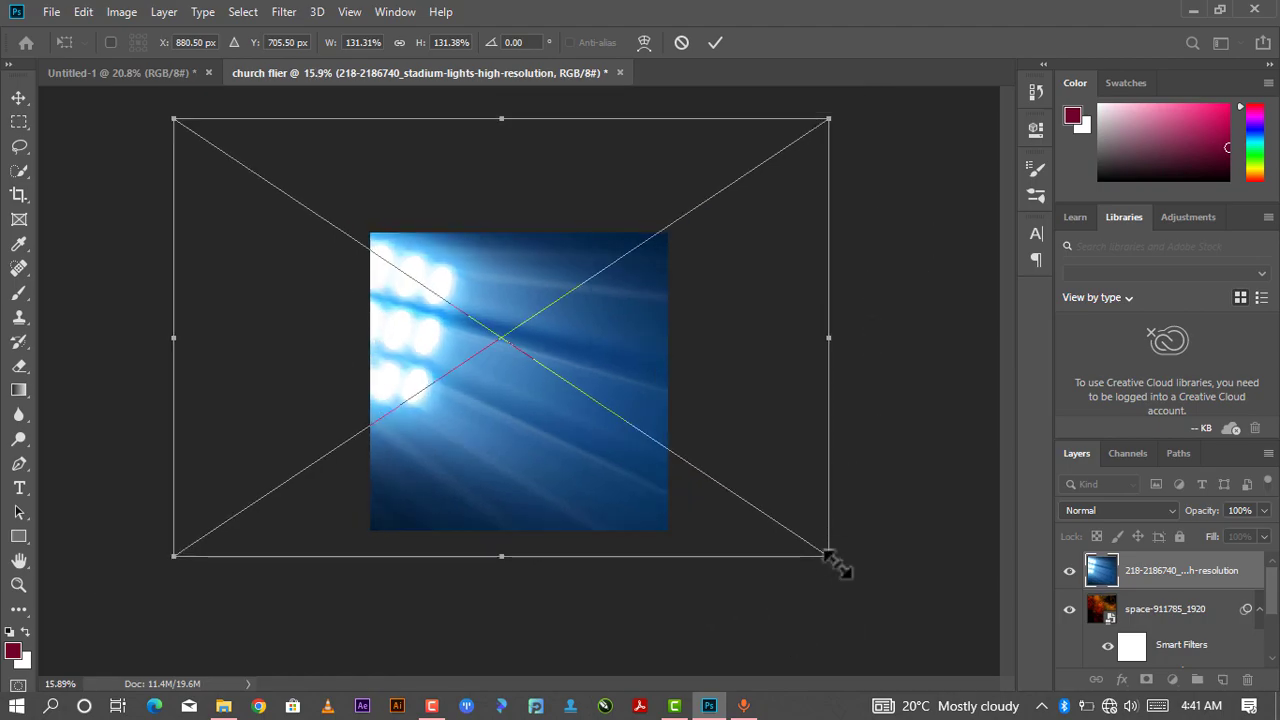
left_click_drag(829, 556, 870, 582)
left_click_drag(570, 441, 545, 406)
scroll(645, 380, "up", 1)
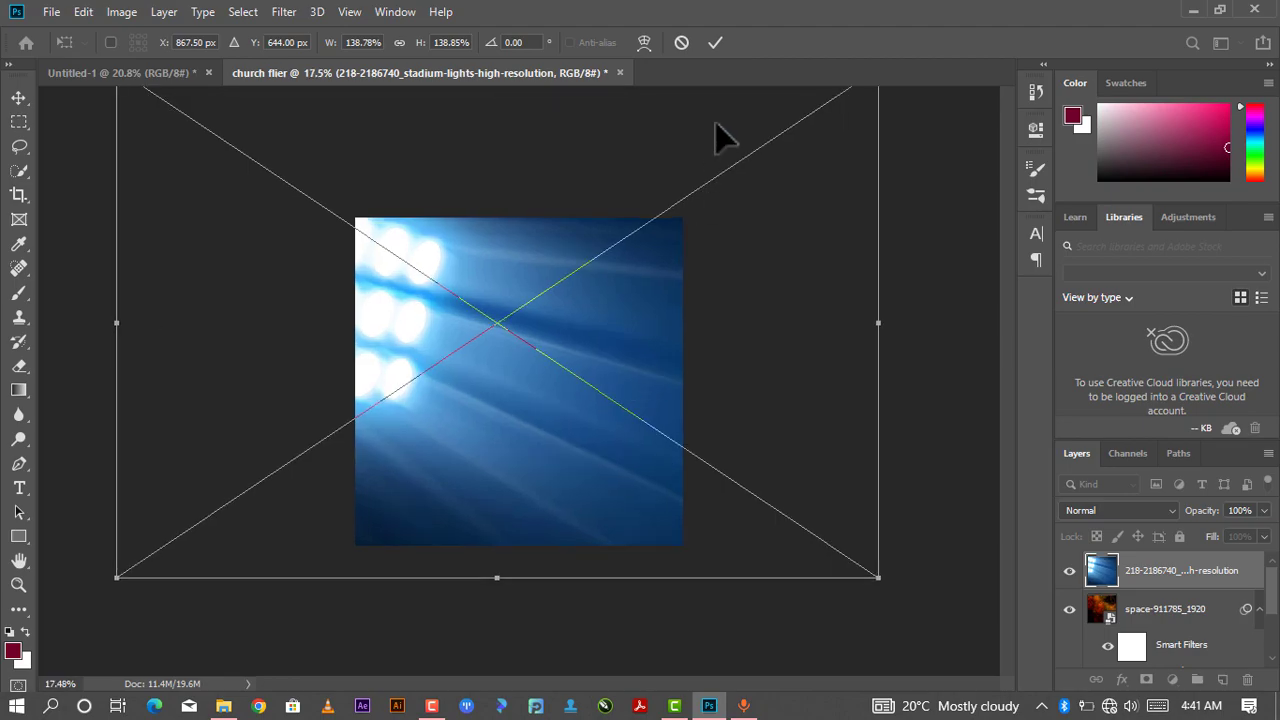
left_click(715, 43)
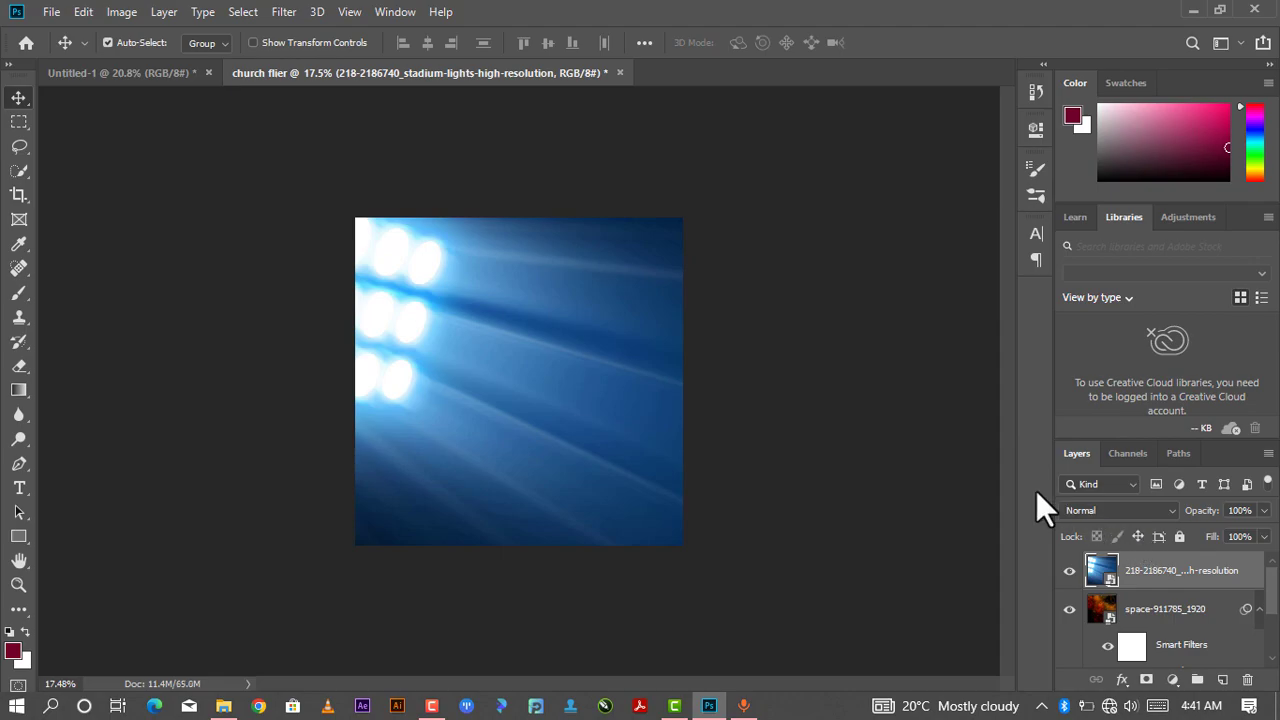
- Set the stadium lights layer's blend mode to Overlay
left_click(1086, 504)
left_click(1085, 506)
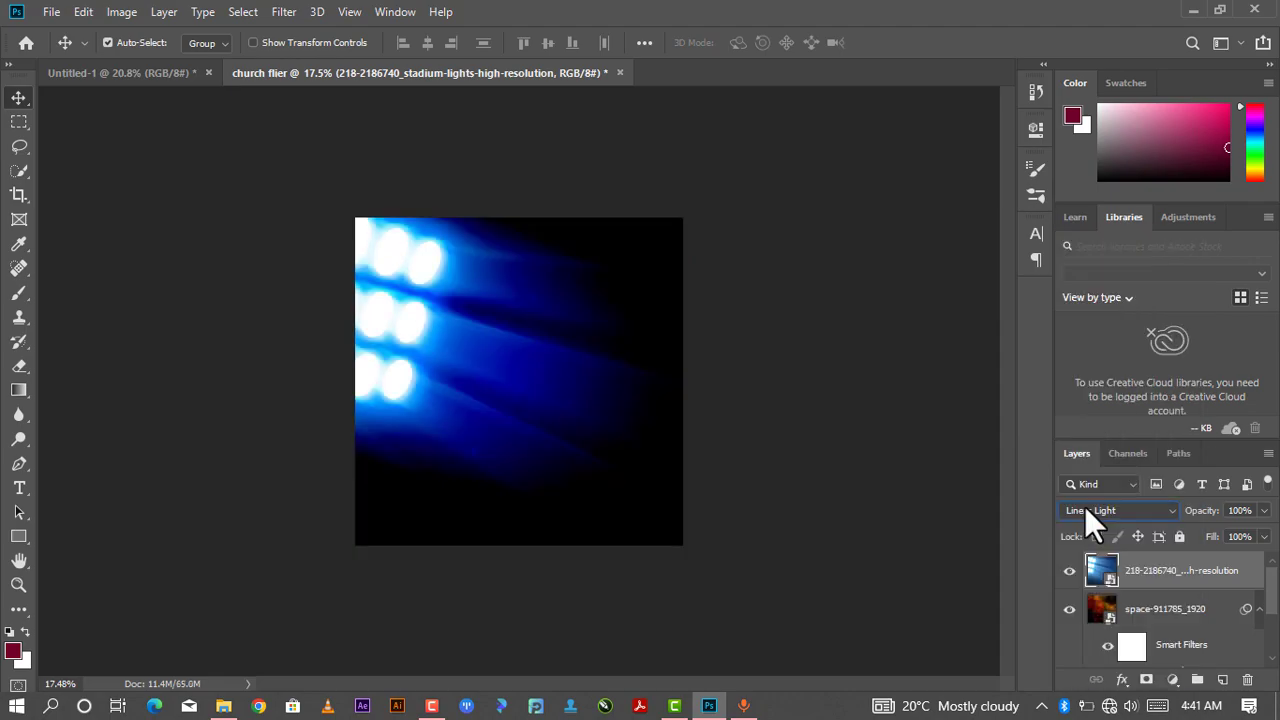
left_click(1107, 513)
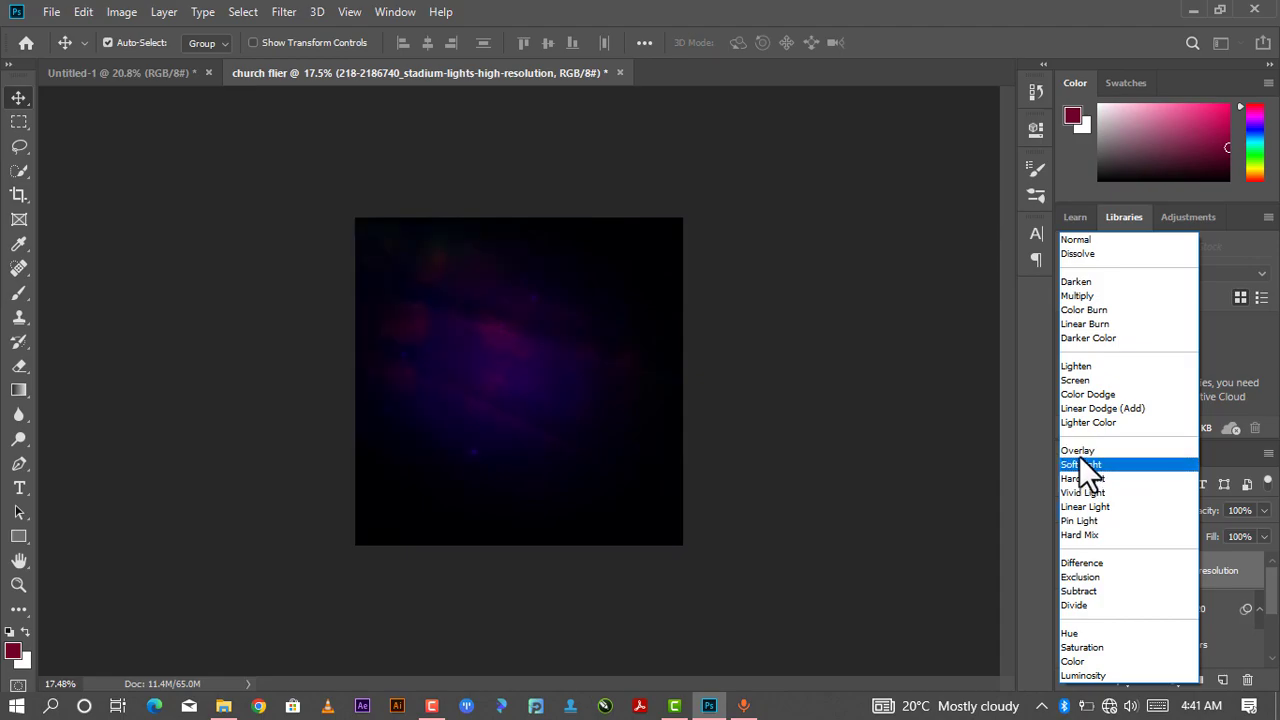
left_click(1079, 451)
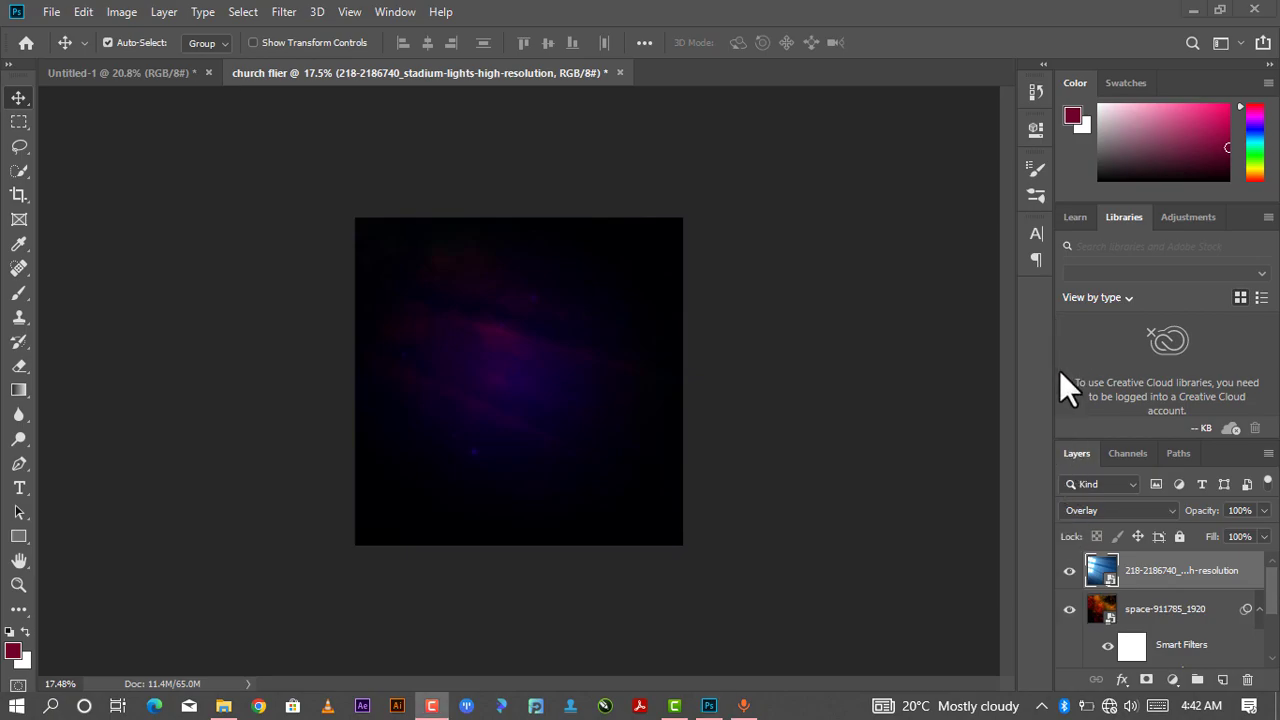
- Group the stadium lights, space image and gradient fill layers into a new group named Background1
scroll(1148, 597, "down", 2)
scroll(1148, 597, "up", 2)
scroll(1148, 597, "down", 2)
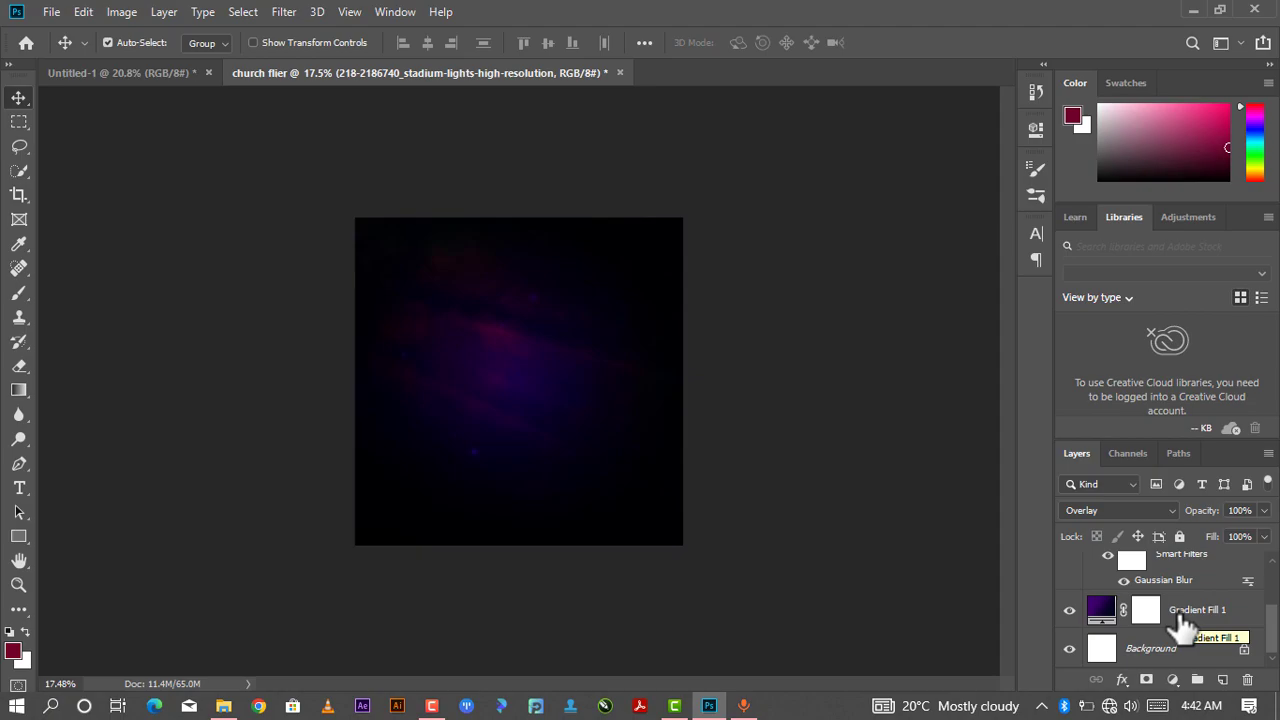
left_click(1183, 625)
scroll(1185, 605, "up", 1)
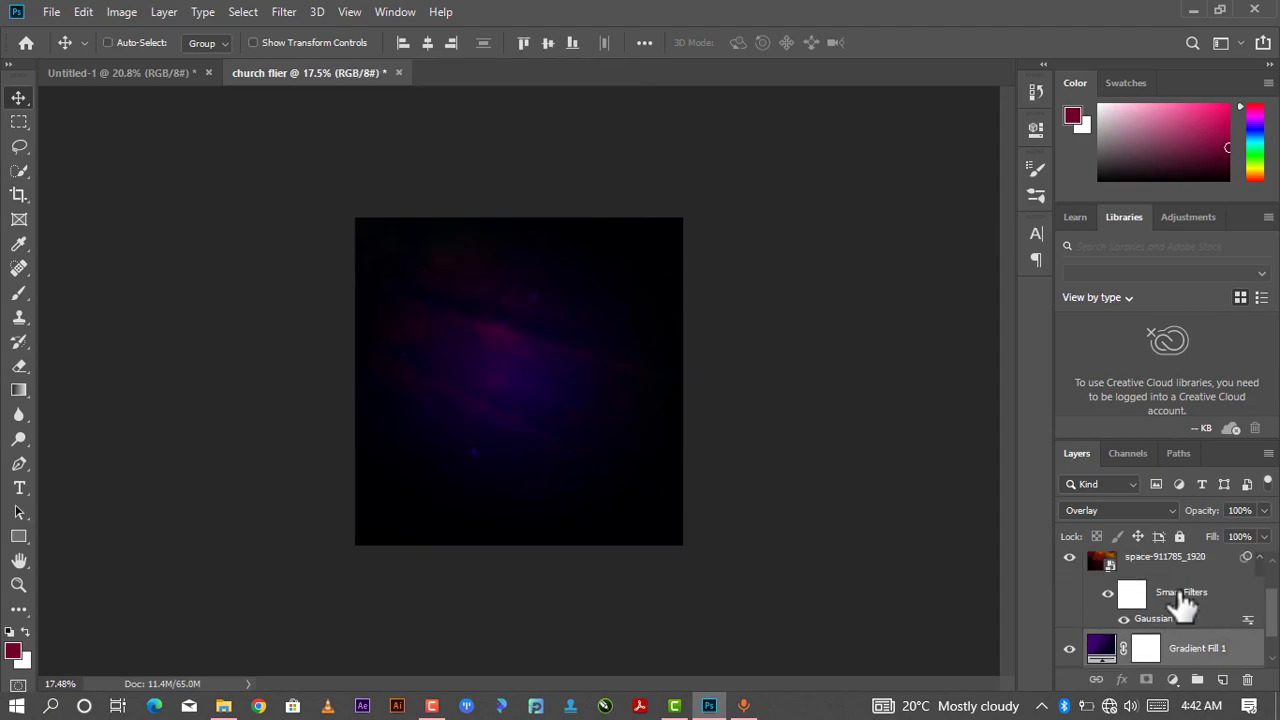
scroll(1170, 590, "up", 1)
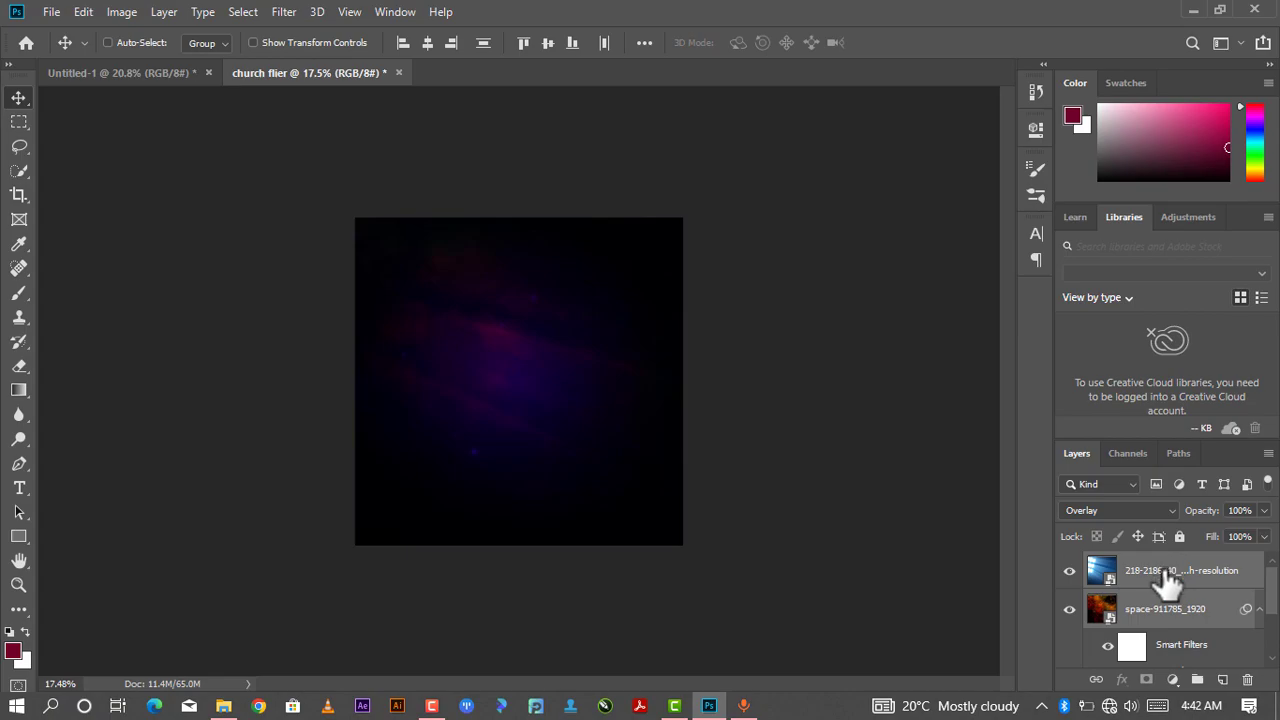
key("shift+minus")
right_click(1165, 583)
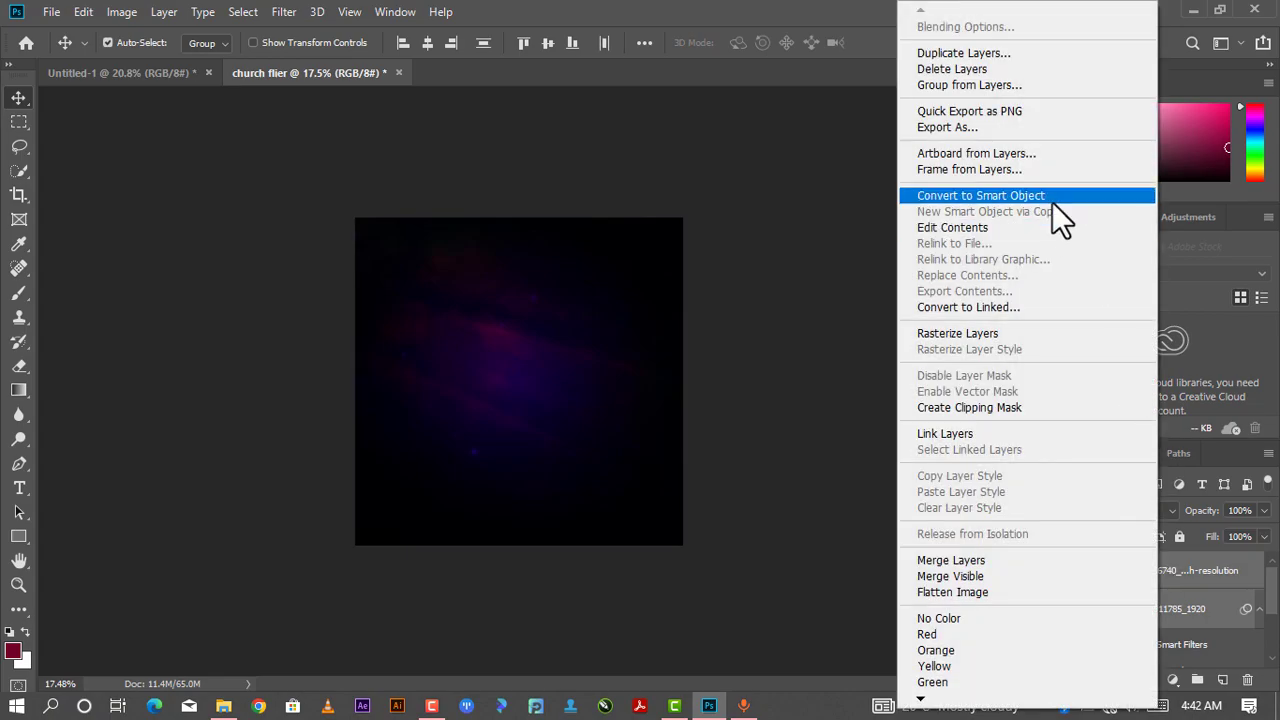
left_click(957, 85)
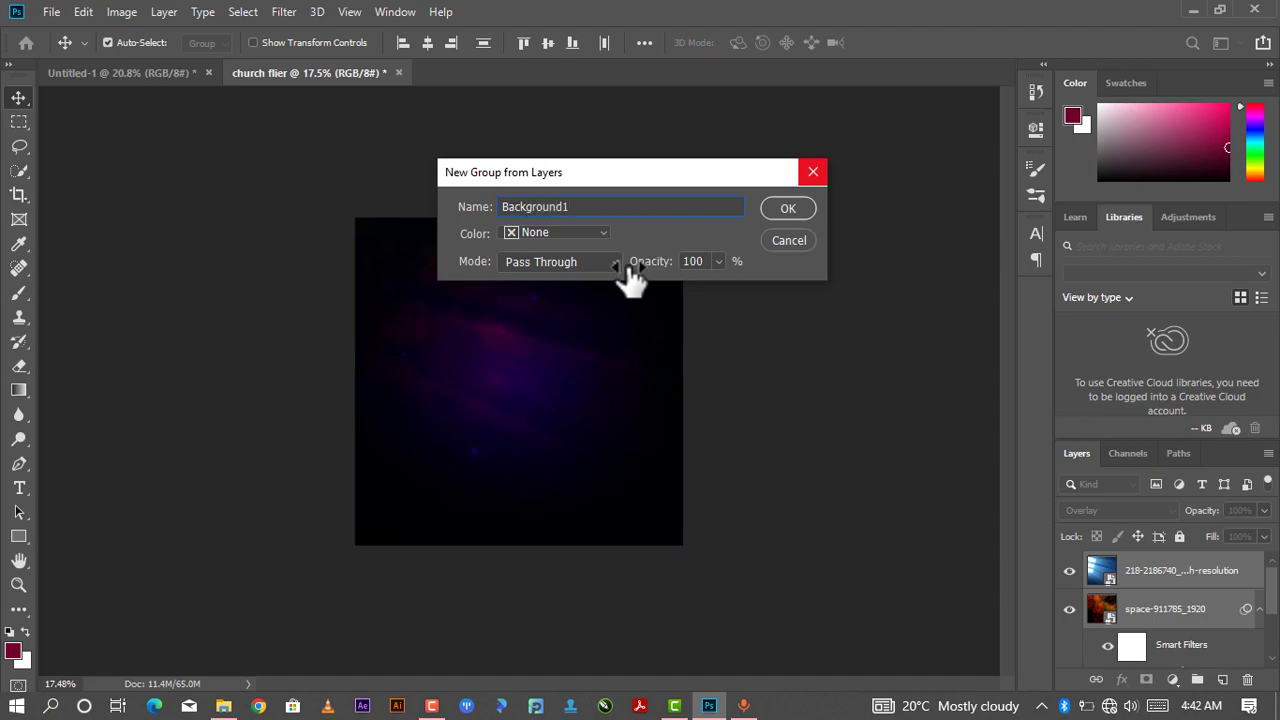
left_click(769, 209)
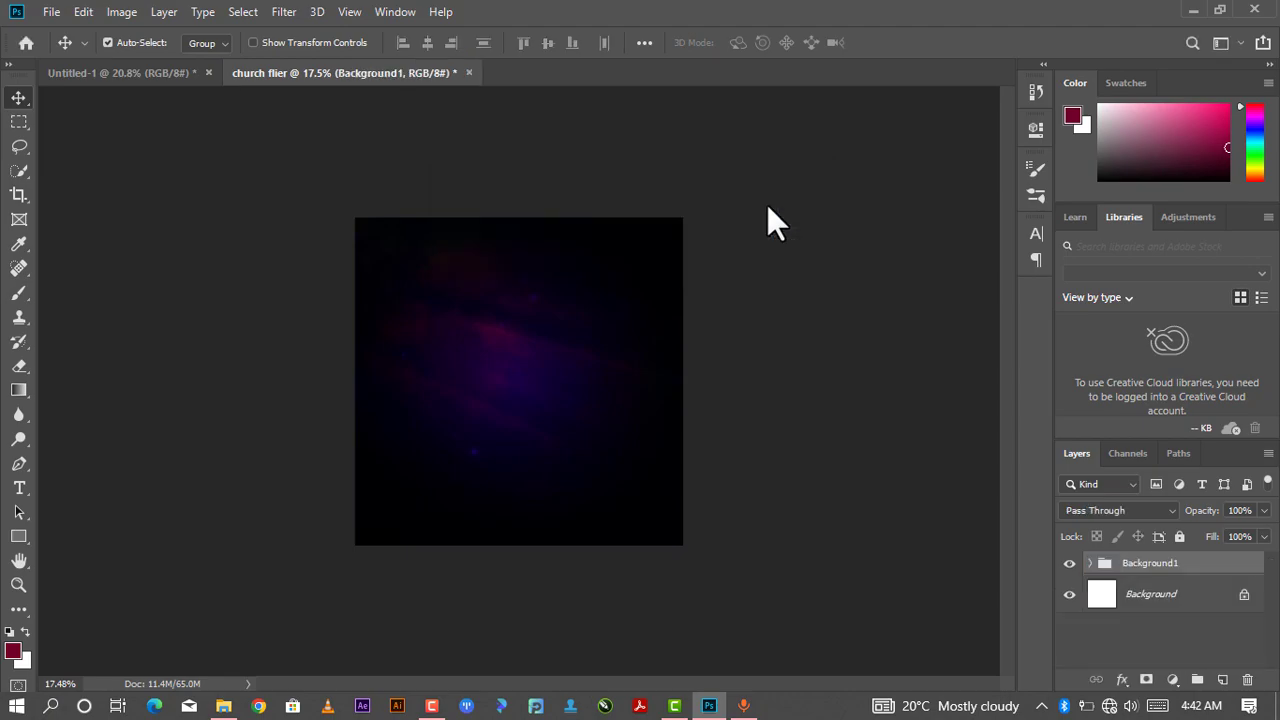
- Place the portrait photo of a man in a suit into the flier, scaled to about 239% at the lower left, and commit
scroll(585, 343, "up", 2)
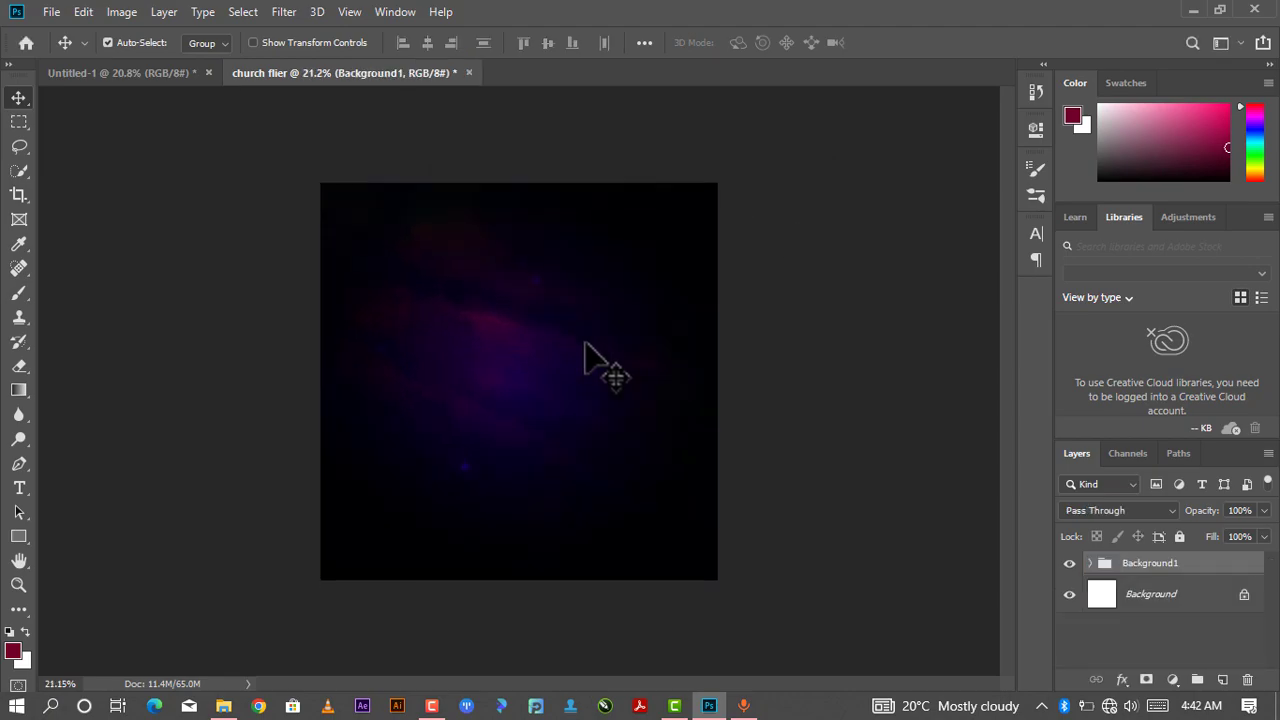
scroll(585, 343, "up", 1)
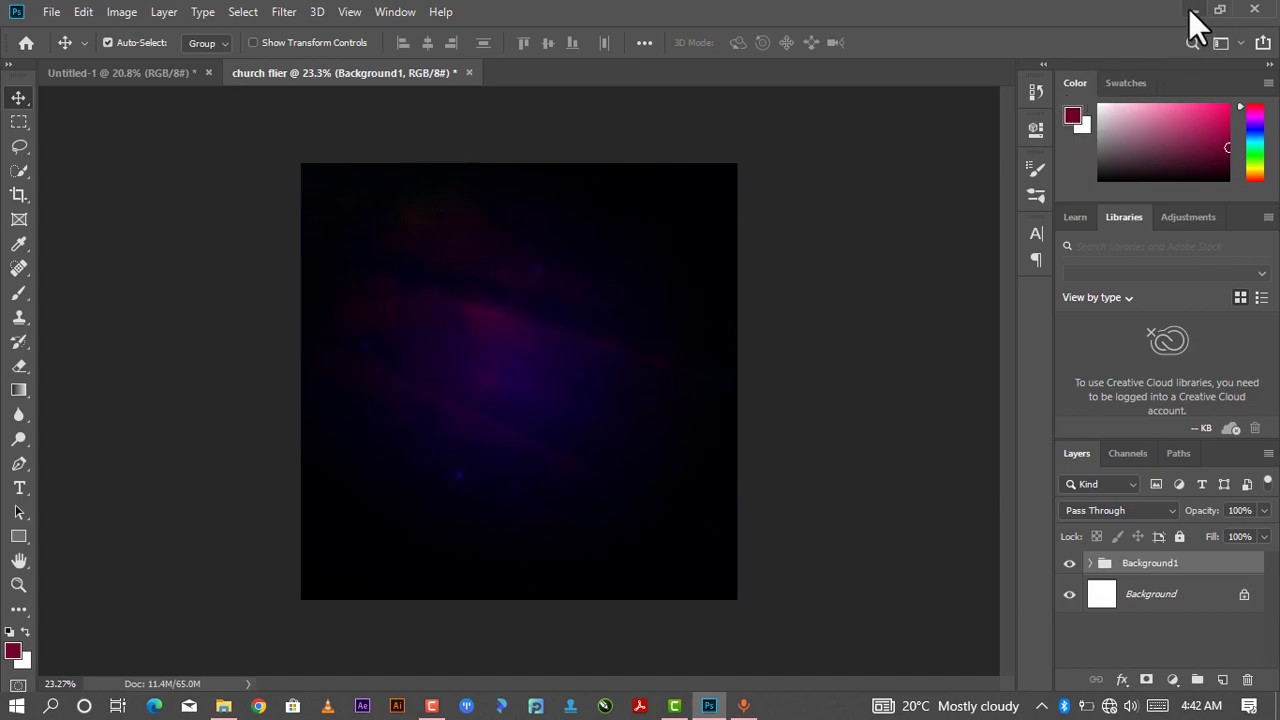
mouse_move(222, 700)
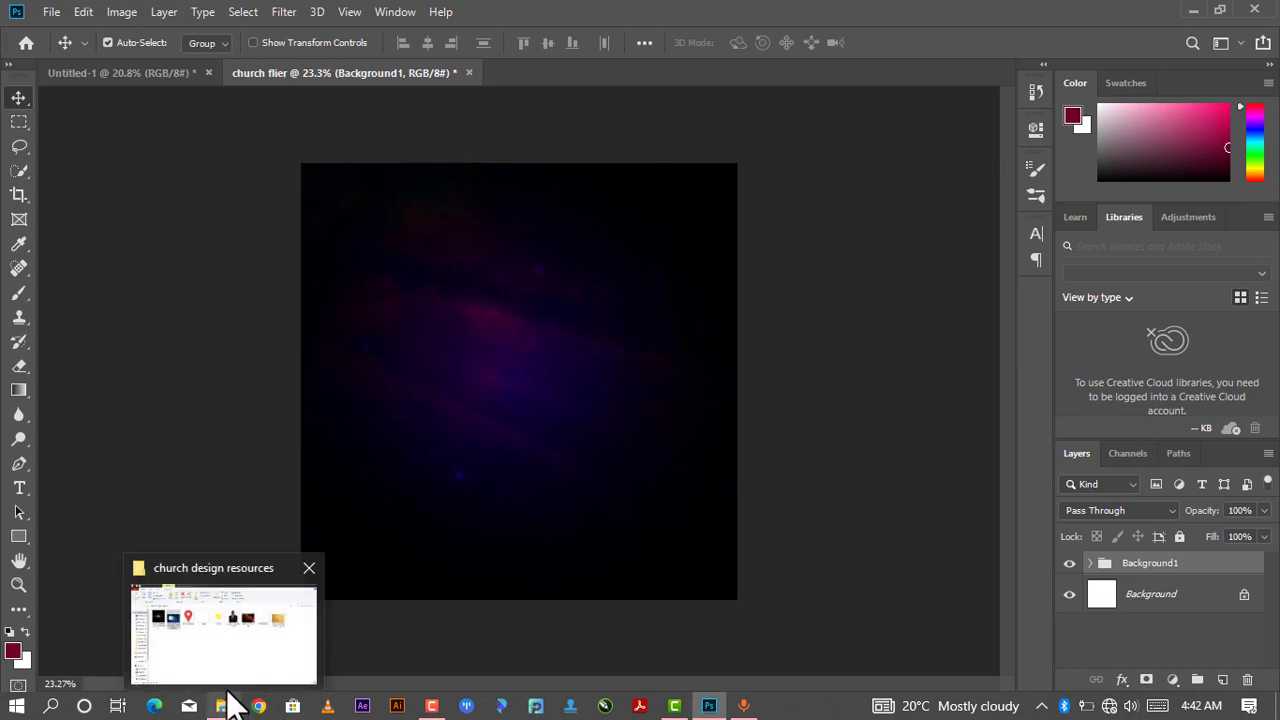
left_click(234, 672)
left_click(700, 228)
left_click_drag(670, 472, 479, 516)
left_click_drag(474, 450, 314, 590)
left_click_drag(480, 517, 416, 568)
left_click_drag(503, 338, 517, 336)
left_click_drag(440, 478, 428, 468)
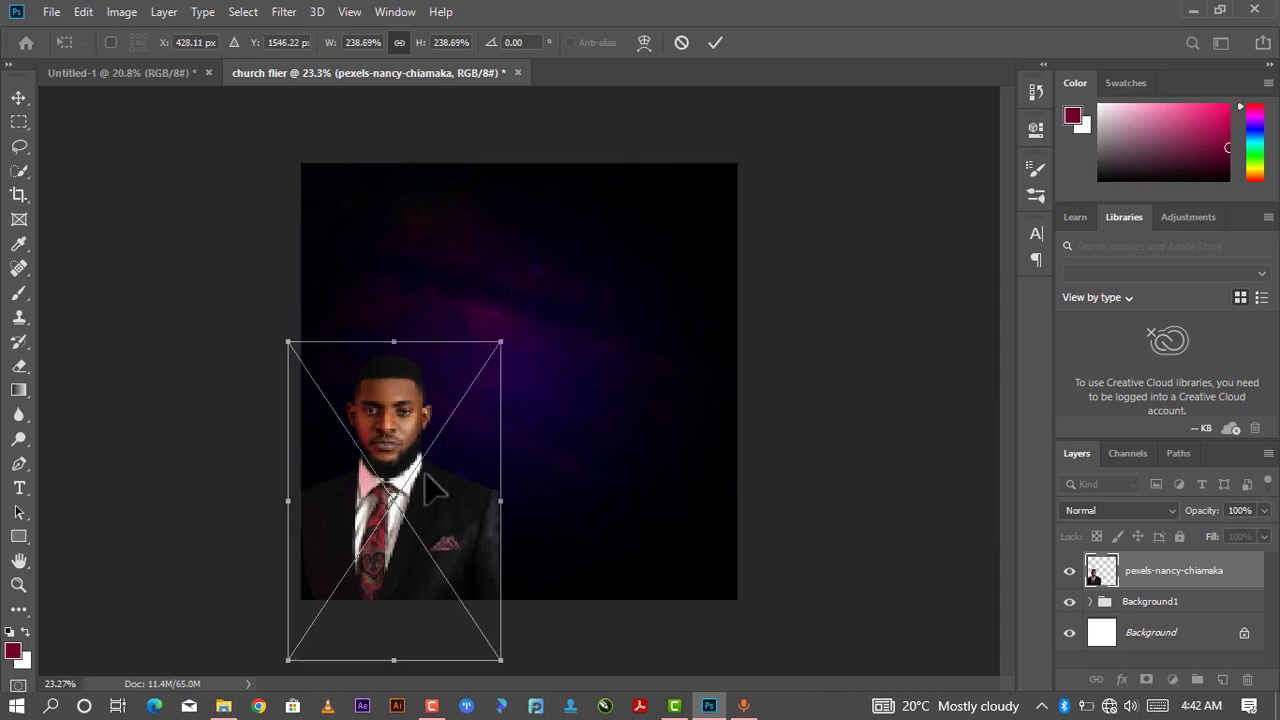
left_click(704, 42)
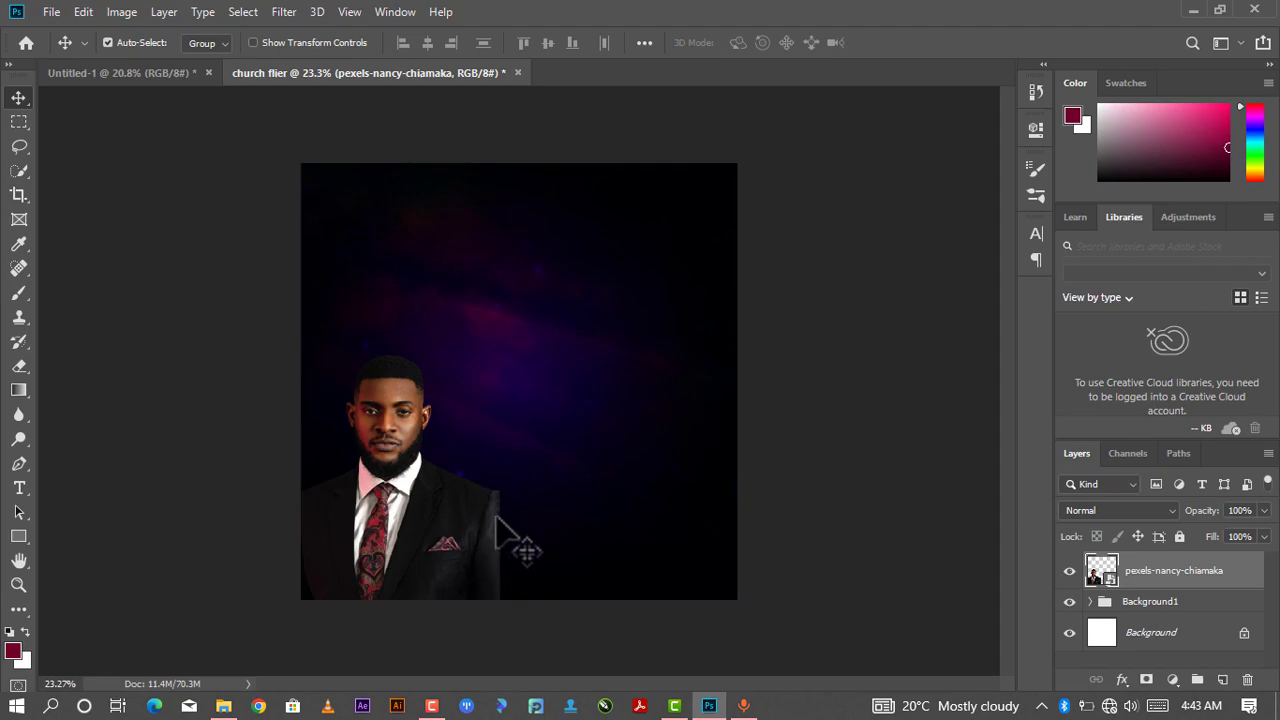
mouse_move(461, 508)
left_mouse_down()
mouse_move(459, 523)
mouse_move(445, 515)
left_mouse_up()
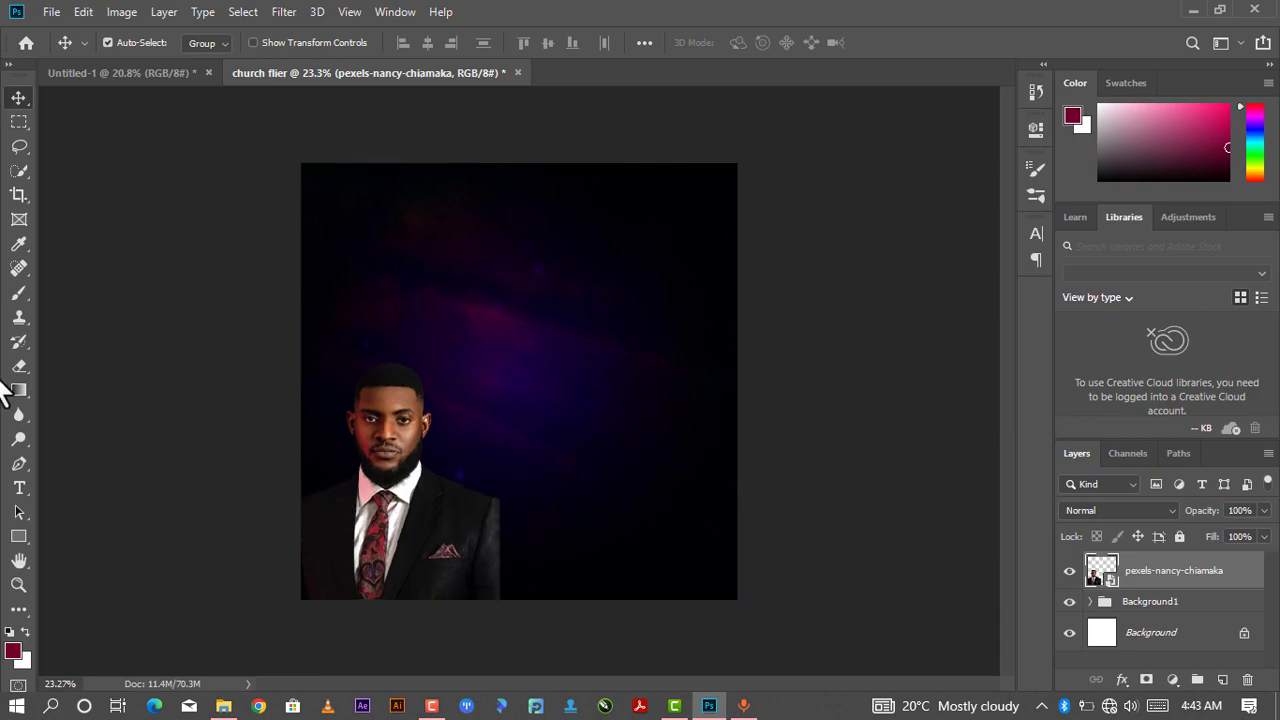
left_click(20, 365)
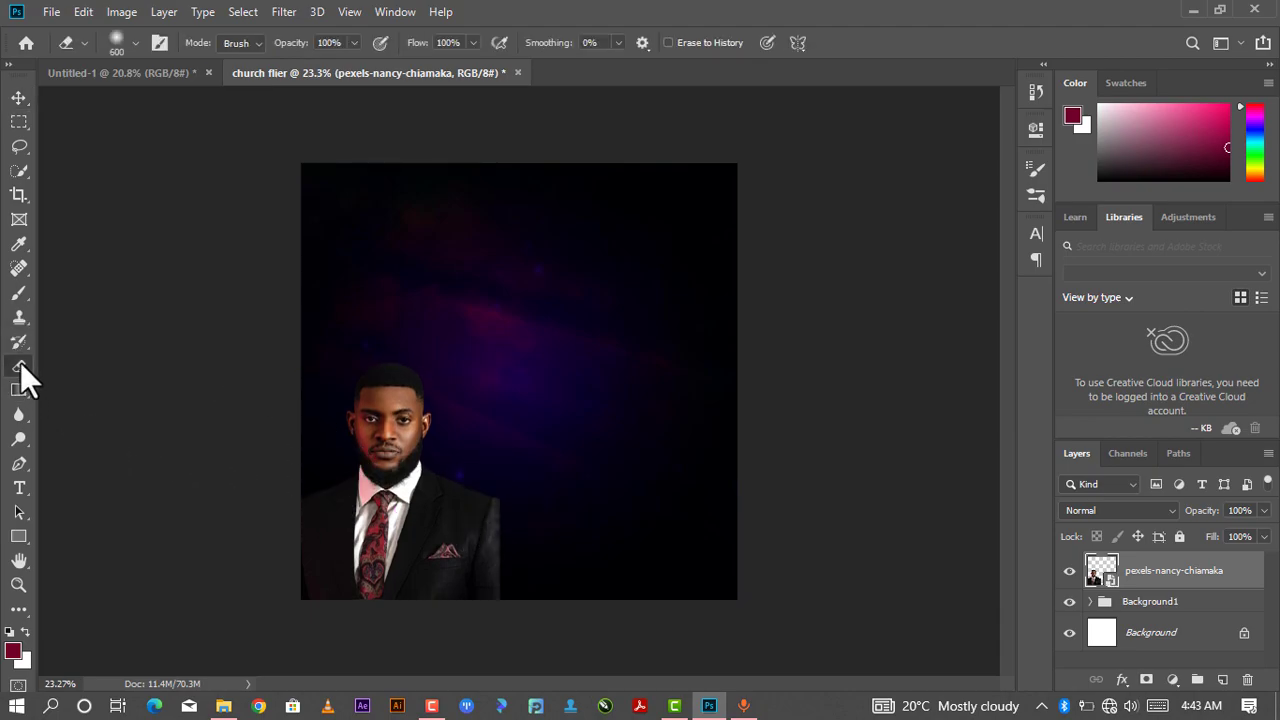
right_click(1195, 590)
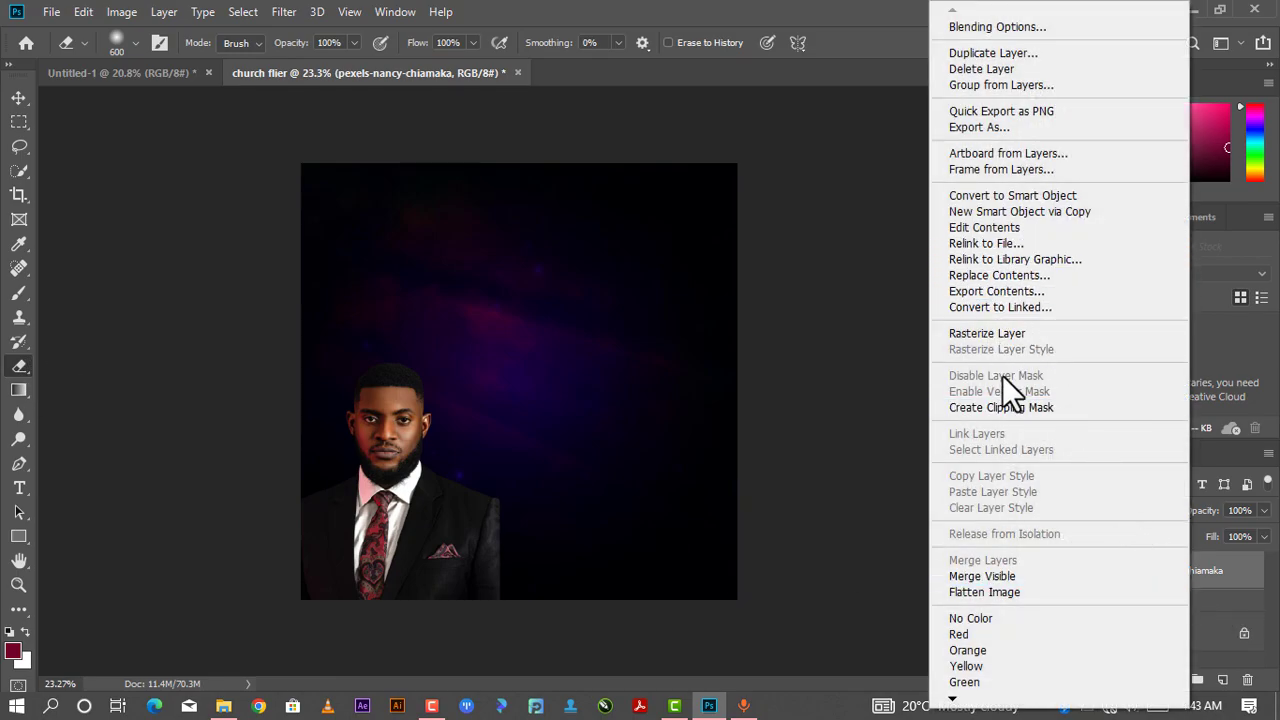
left_click(1007, 312)
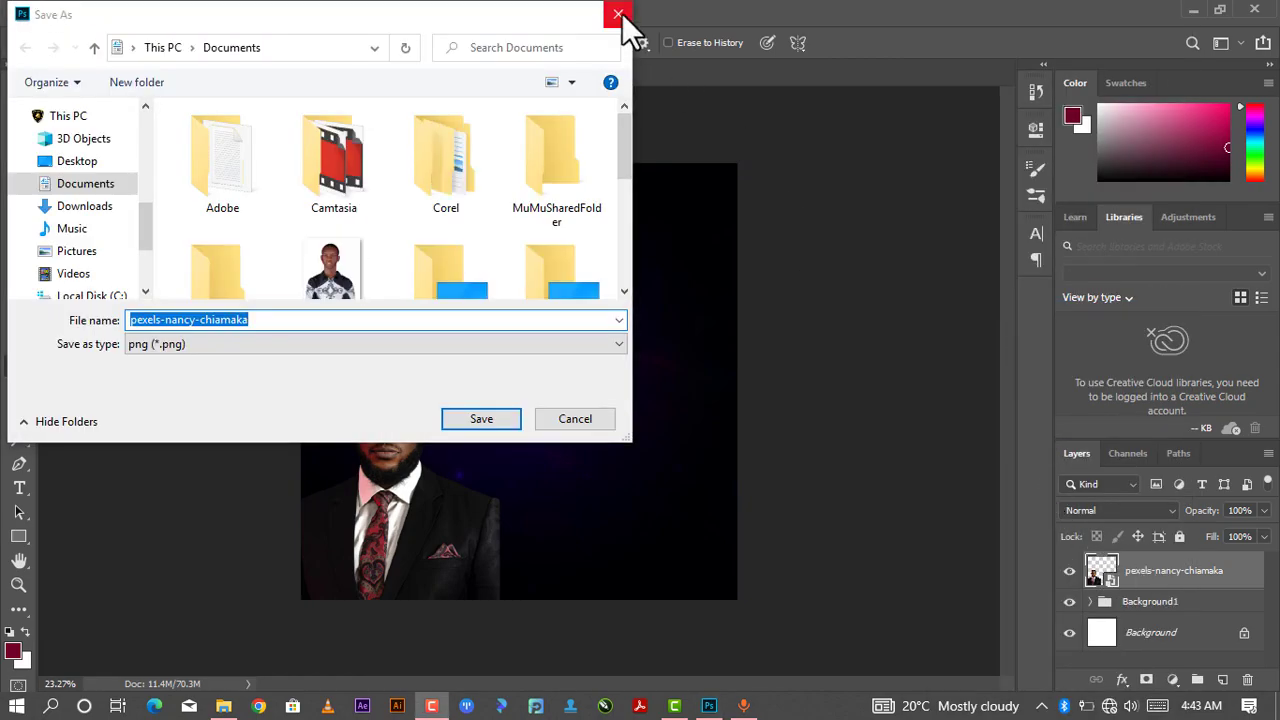
left_click(618, 14)
- Rasterize the portrait photo layer
right_click(1141, 582)
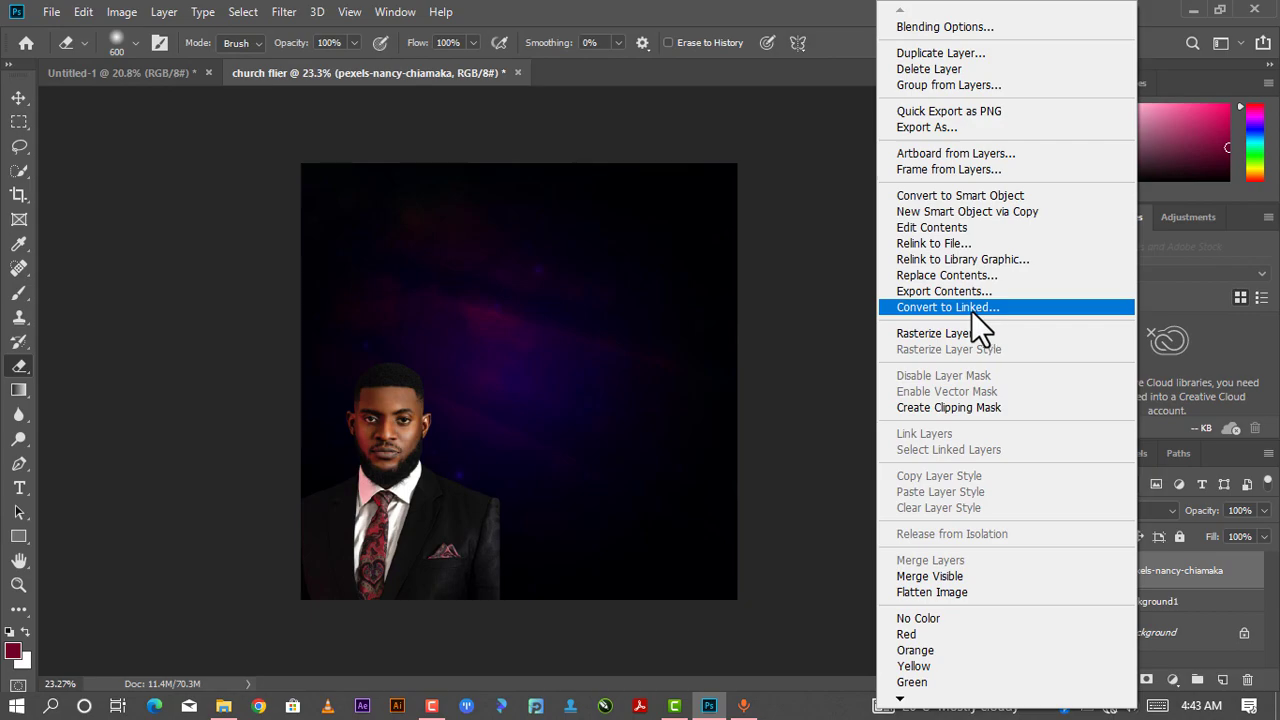
left_click(952, 331)
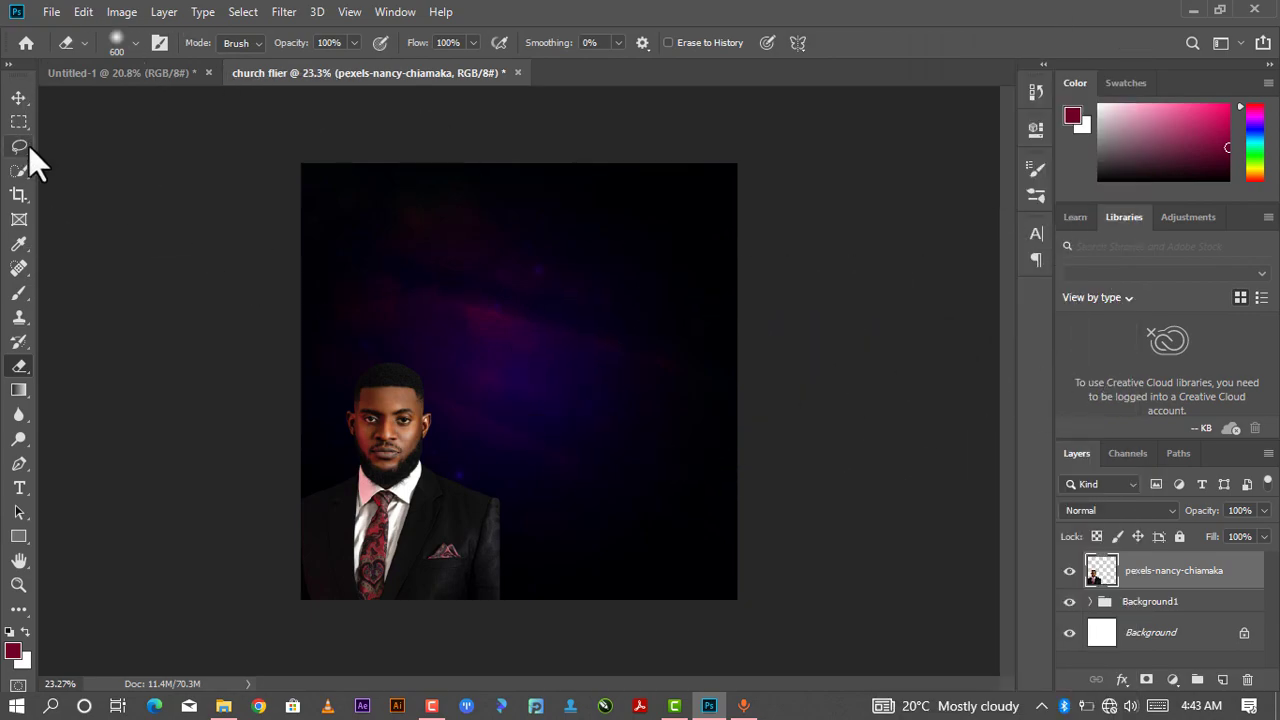
- Enlarge the Eraser brush to 800 px and erase the hard right edge of the portrait
key("bracketright")
key("bracketright")
key("bracketright")
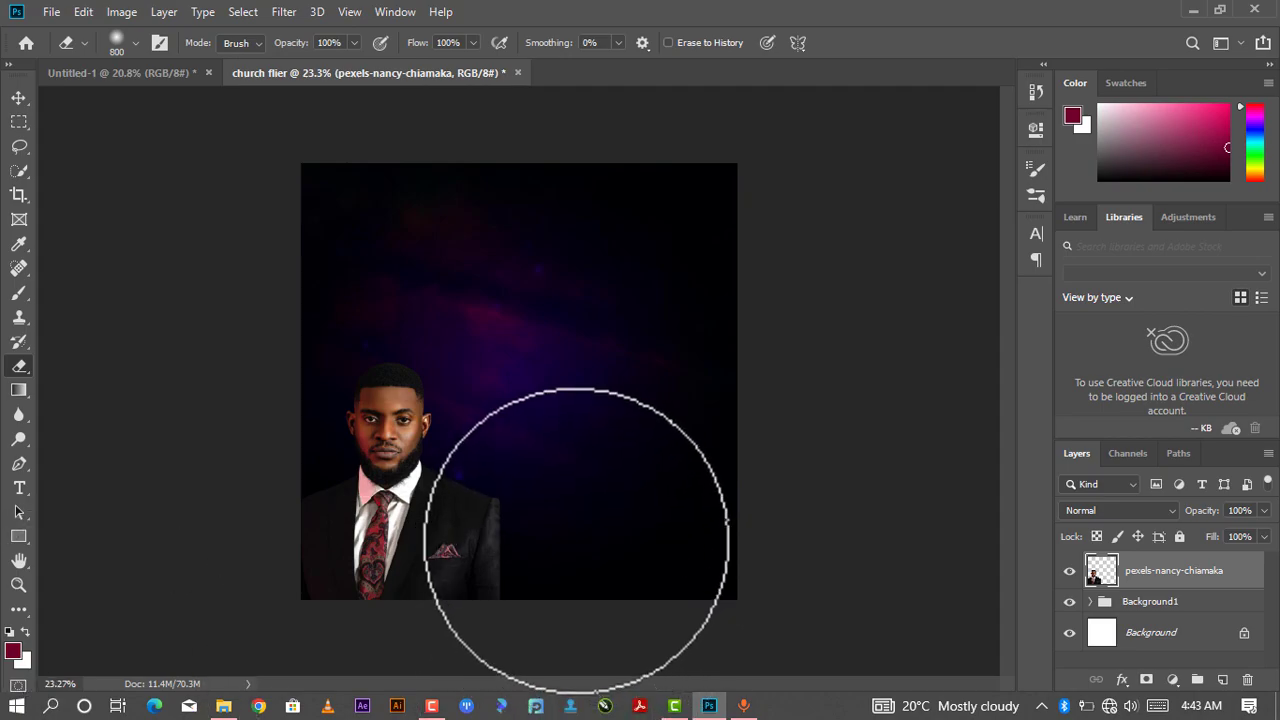
left_click_drag(566, 478, 577, 496)
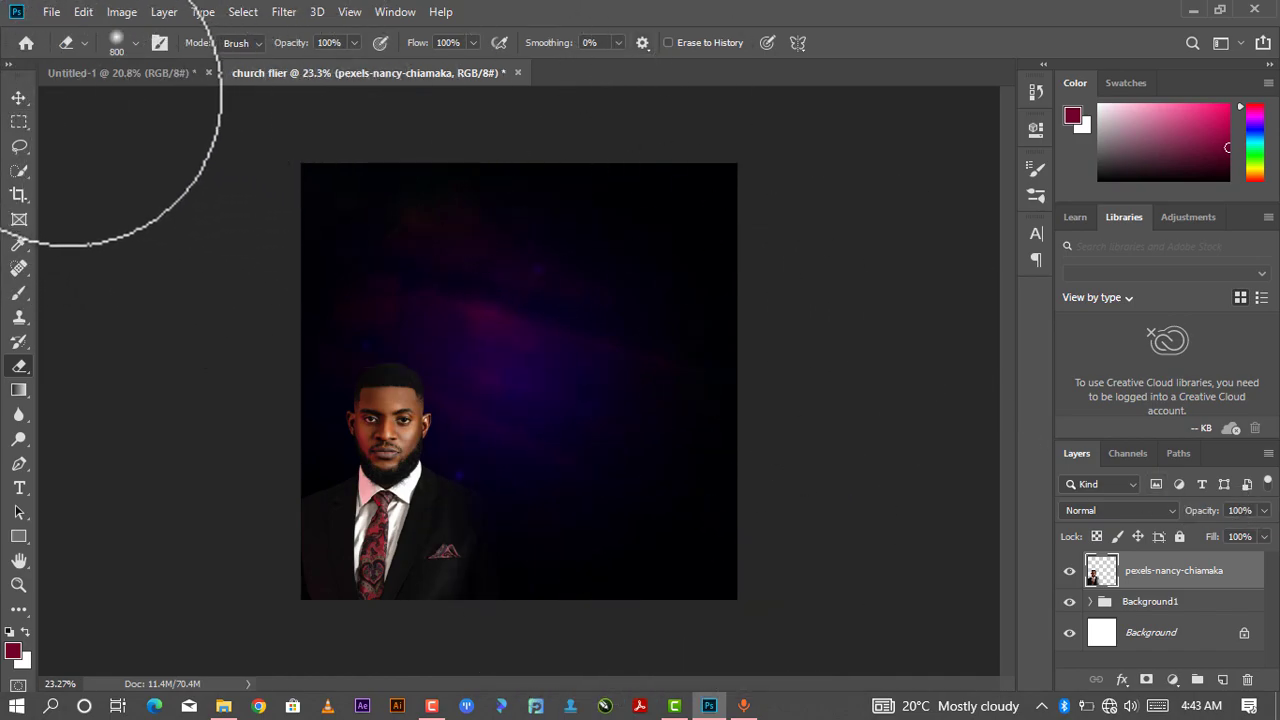
left_click(19, 97)
scroll(573, 325, "down", 1)
scroll(573, 320, "up", 2)
scroll(593, 312, "down", 1)
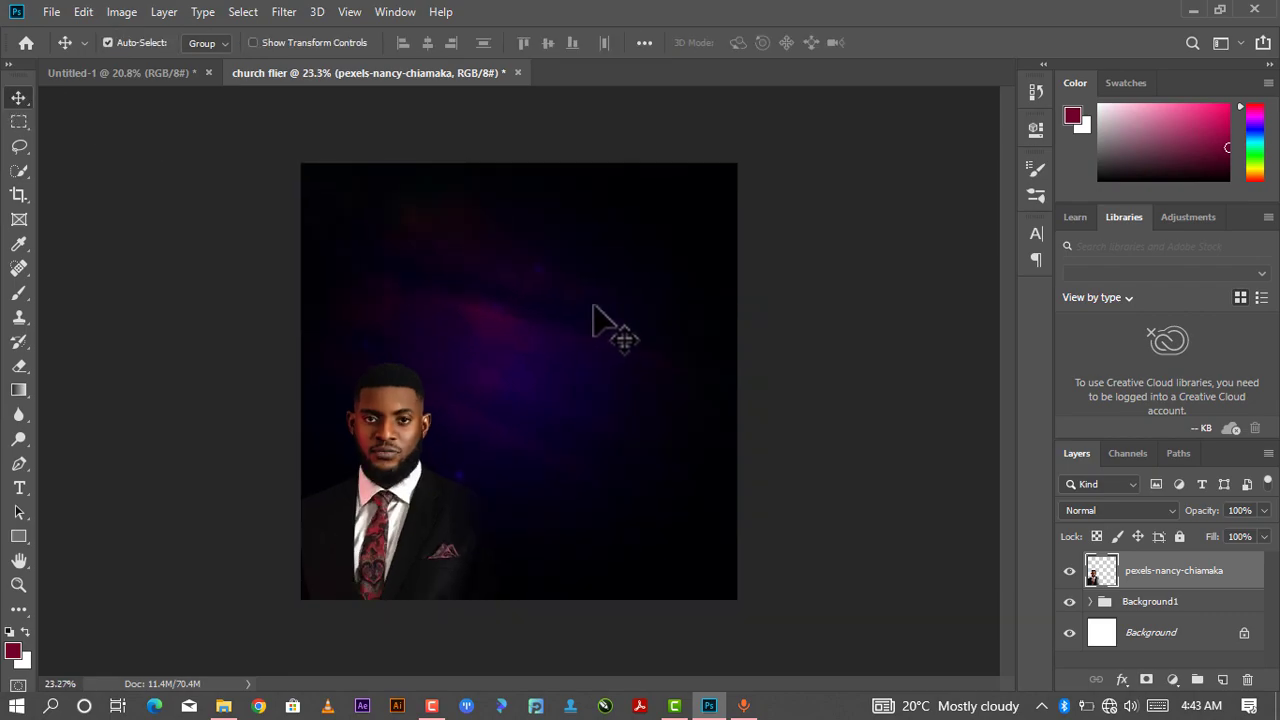
scroll(593, 320, "down", 1)
scroll(594, 312, "up", 1)
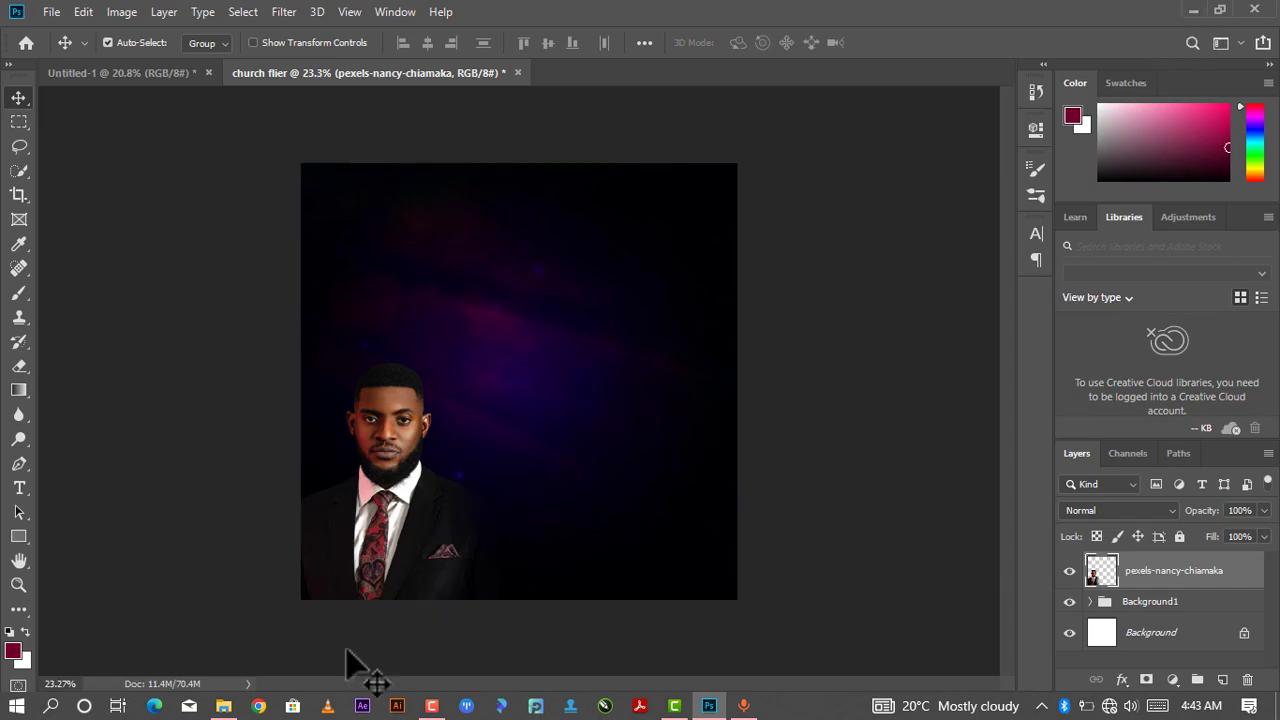
- Place the areise logo file into the flier's upper-left corner, scaled to about 395%, and commit
left_click(221, 709)
left_click_drag(533, 235, 556, 315)
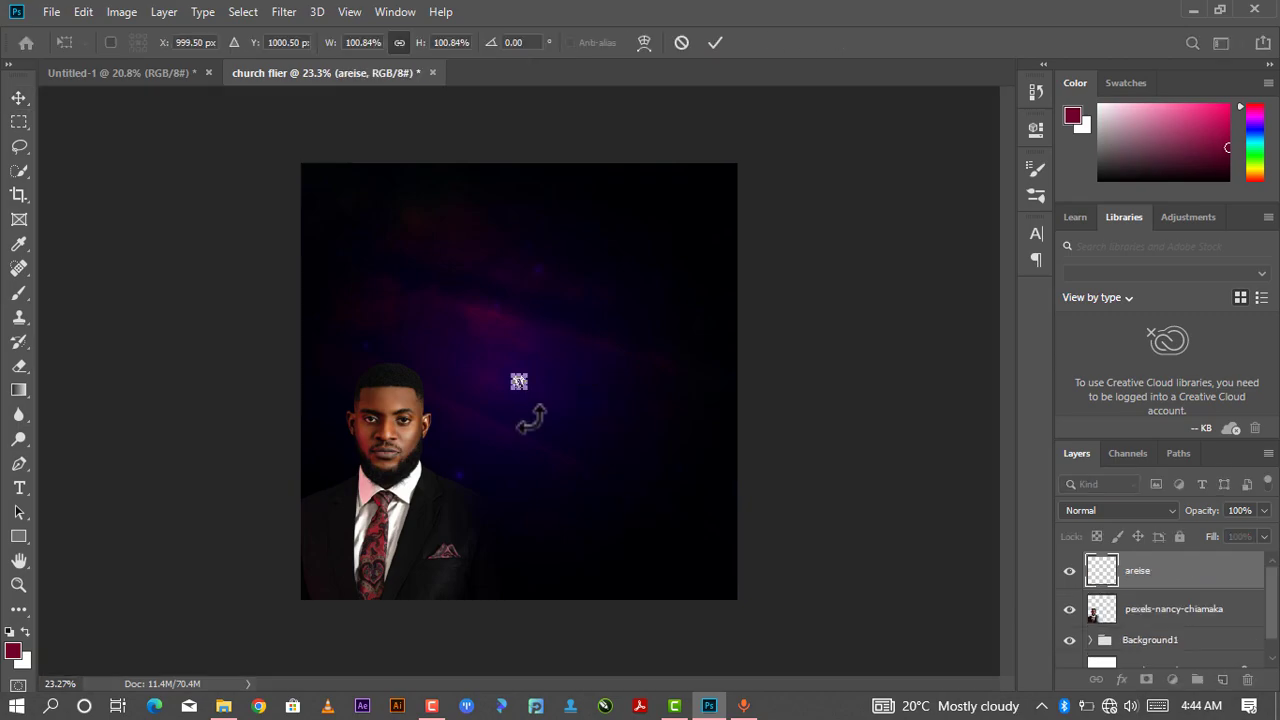
left_click_drag(530, 376, 372, 229)
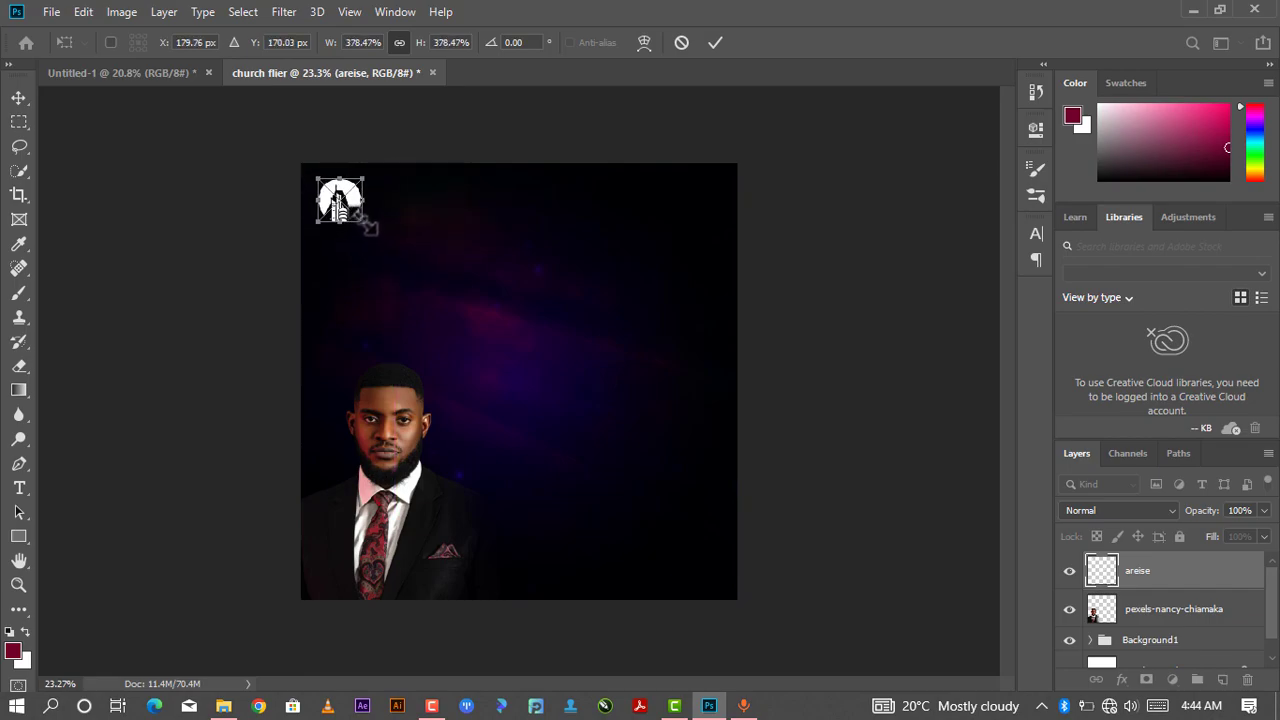
scroll(352, 200, "up", 3)
scroll(352, 200, "down", 1)
left_click_drag(320, 176, 326, 189)
left_click_drag(340, 145, 342, 141)
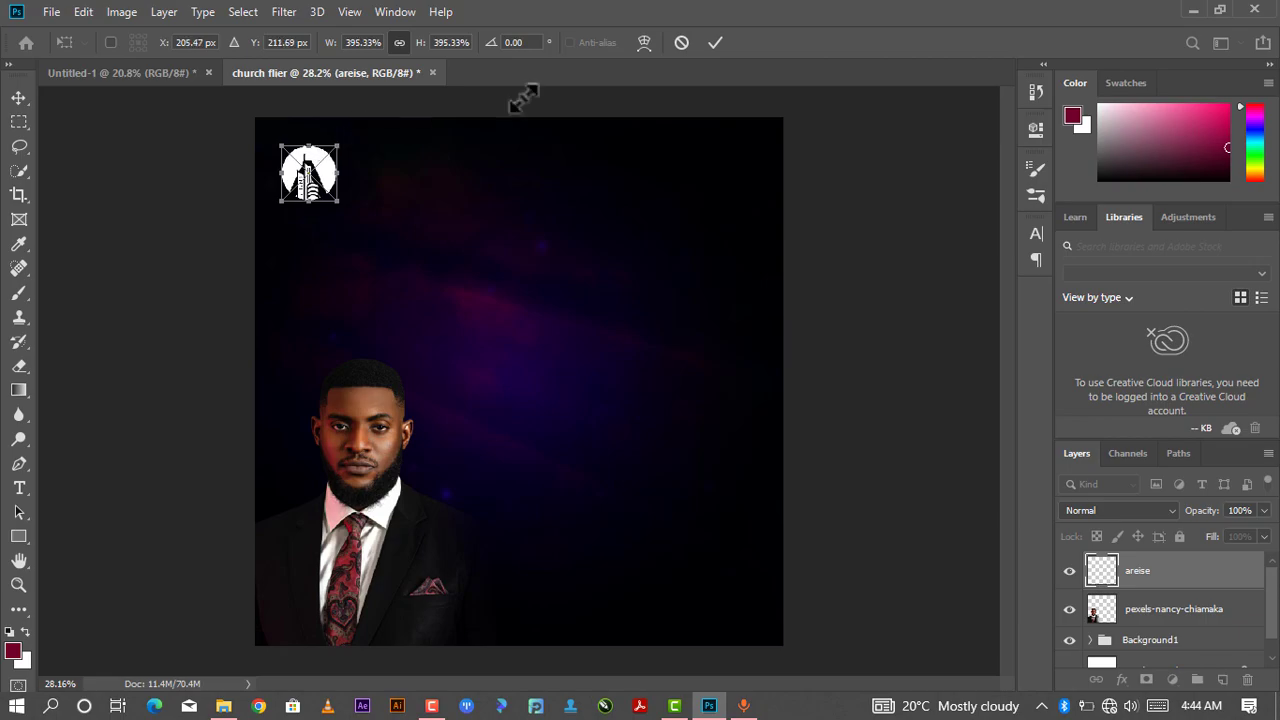
left_click(714, 42)
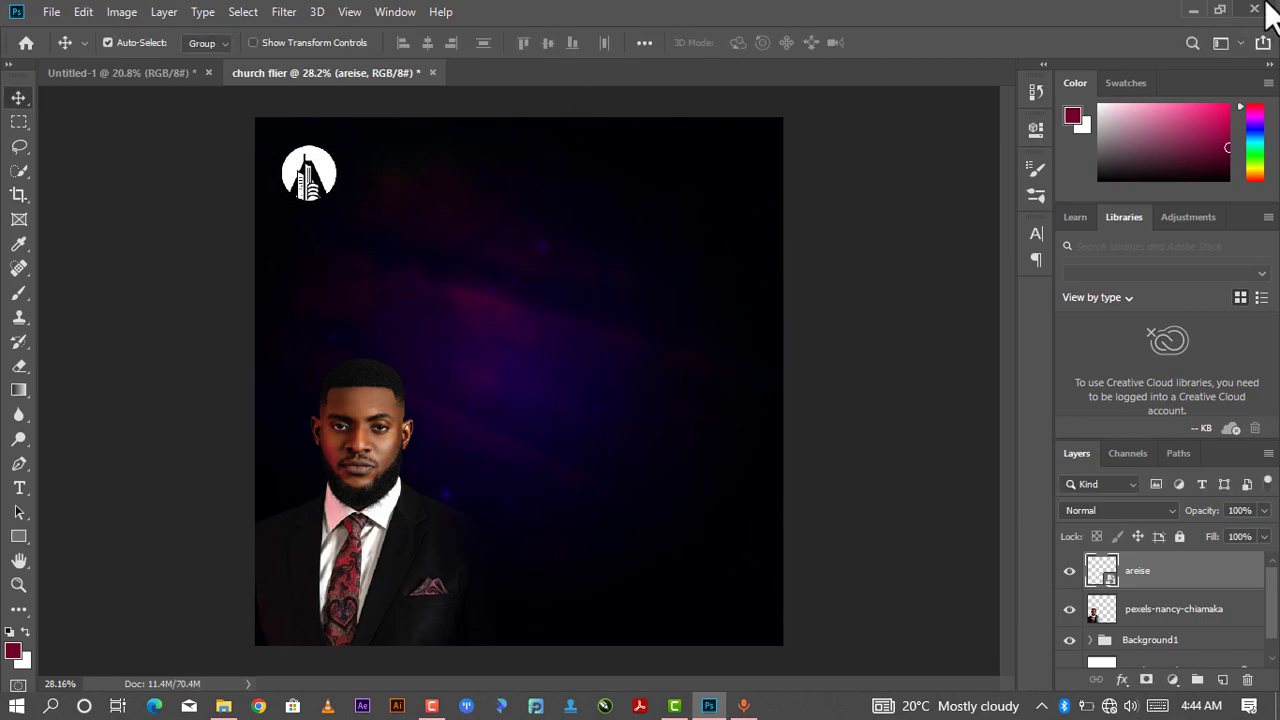
- Place the TORN PAPER image, rotated about 39° and scaled to about 674%, across the flier's upper-right corner, and commit
left_click(225, 706)
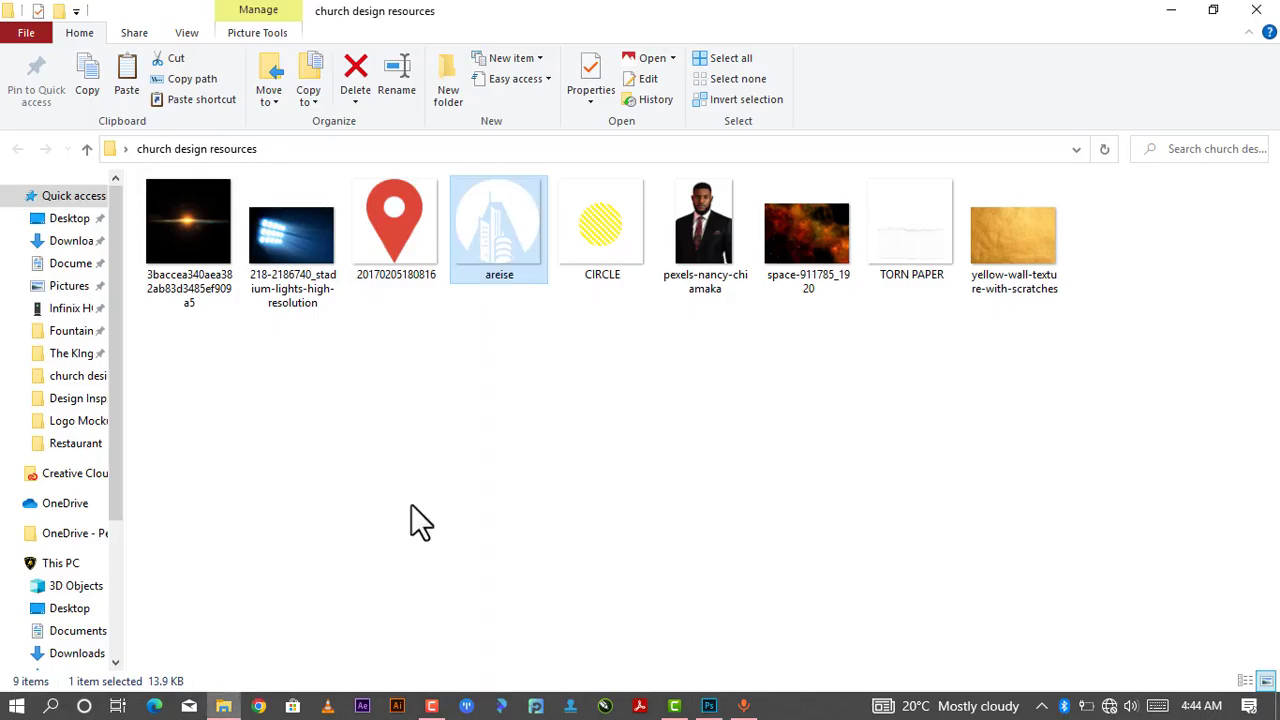
left_click_drag(906, 241, 768, 205)
left_click_drag(479, 427, 347, 552)
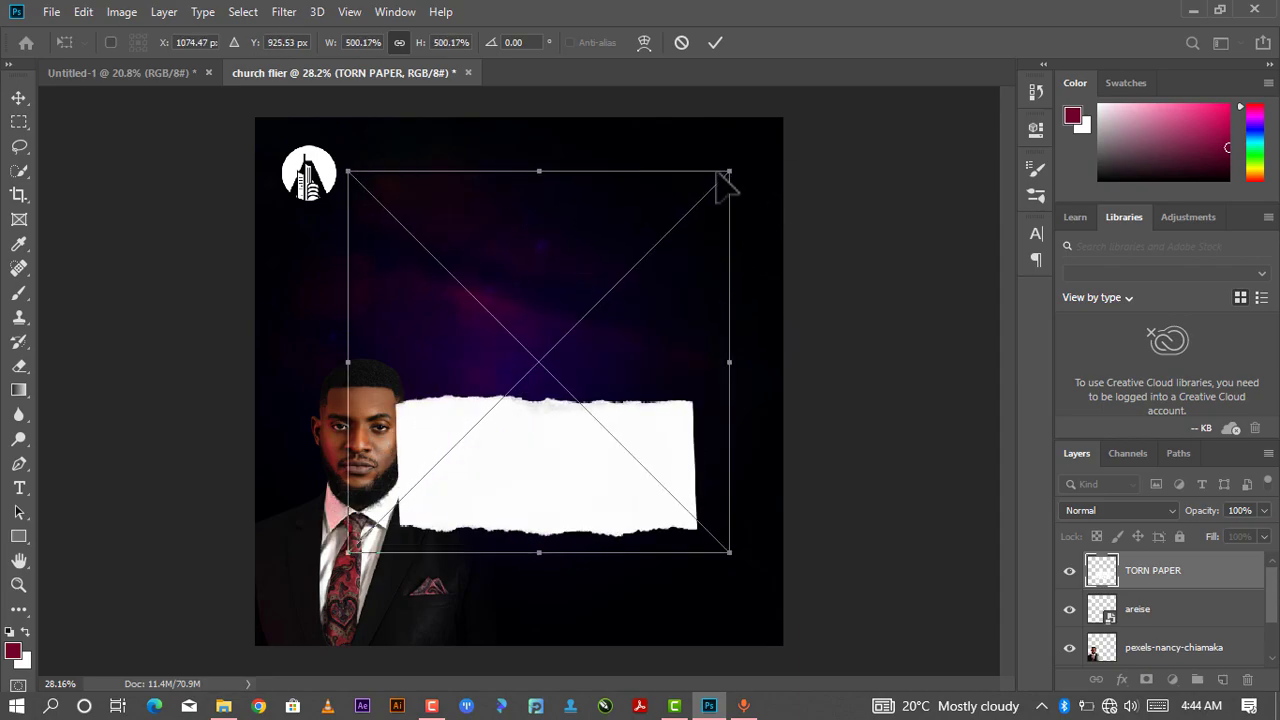
left_click_drag(740, 160, 798, 312)
left_click_drag(543, 423, 727, 143)
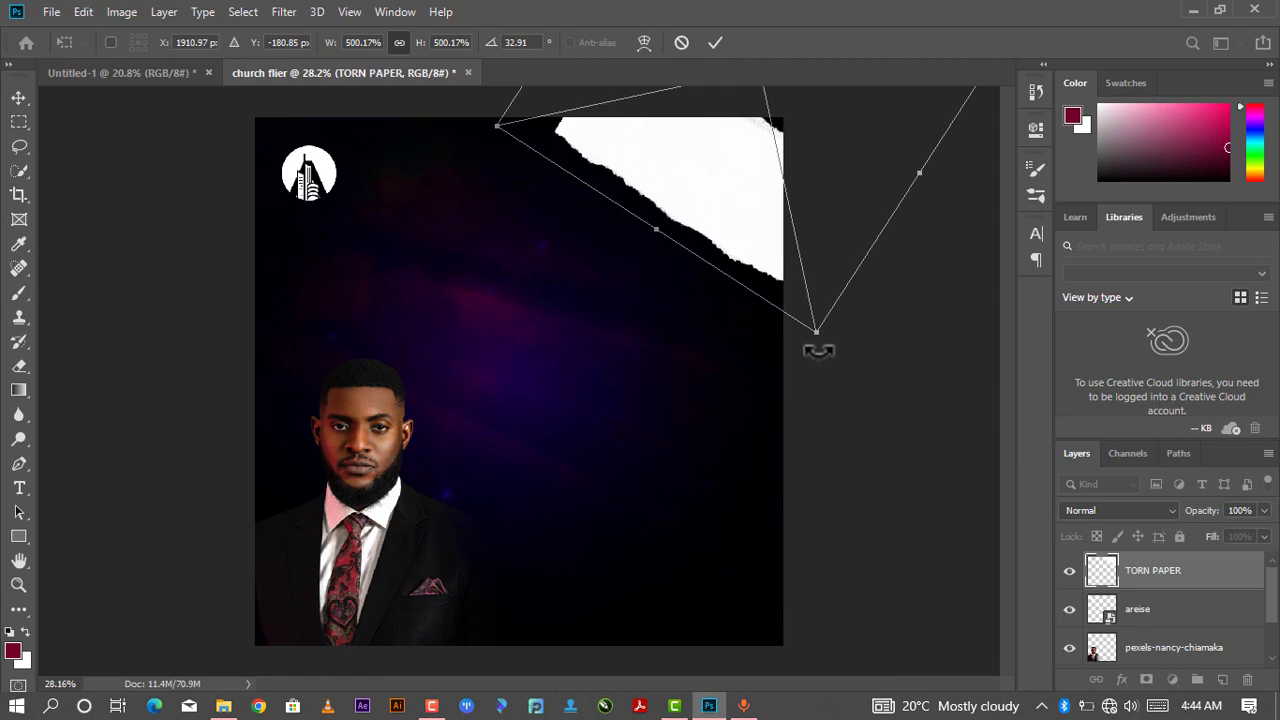
mouse_move(818, 348)
left_mouse_down()
mouse_move(800, 343)
mouse_move(800, 362)
left_mouse_up()
mouse_move(760, 234)
left_mouse_down()
mouse_move(770, 240)
mouse_move(761, 230)
left_mouse_up()
left_click_drag(804, 348, 804, 382)
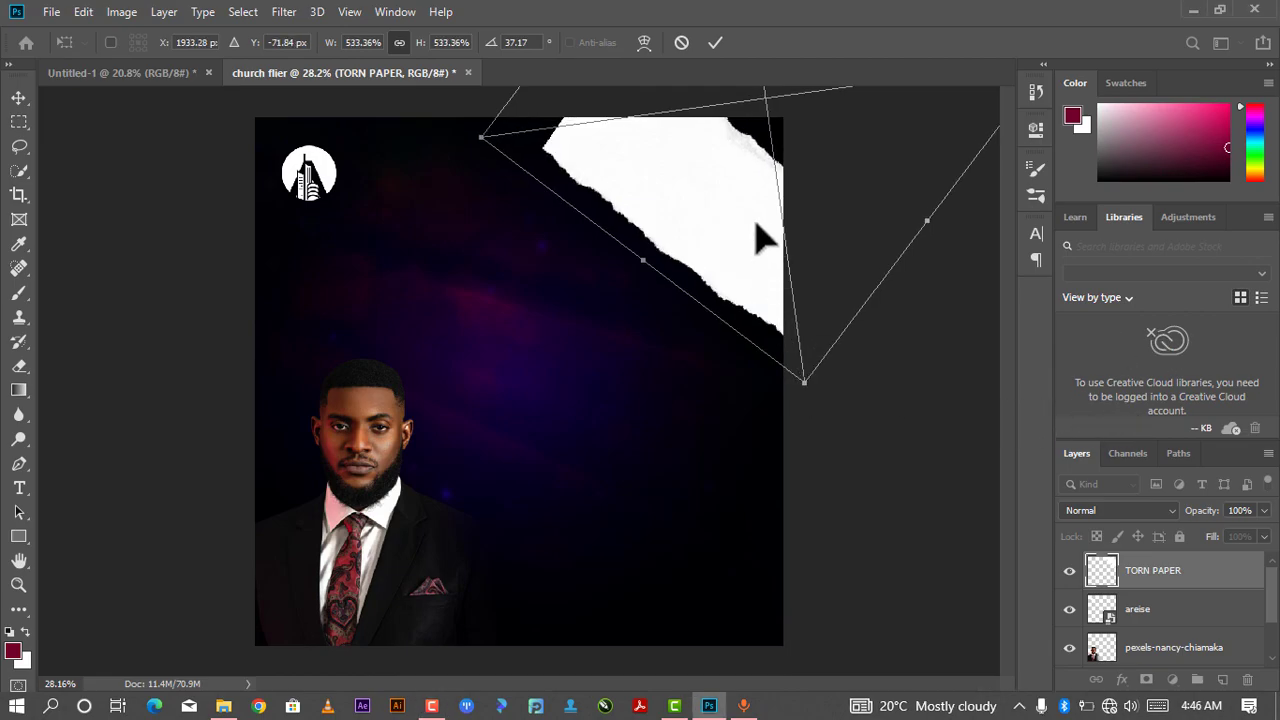
left_click_drag(618, 134, 646, 118)
left_click_drag(498, 112, 420, 136)
left_click_drag(813, 417, 797, 417)
left_click_drag(737, 294, 790, 290)
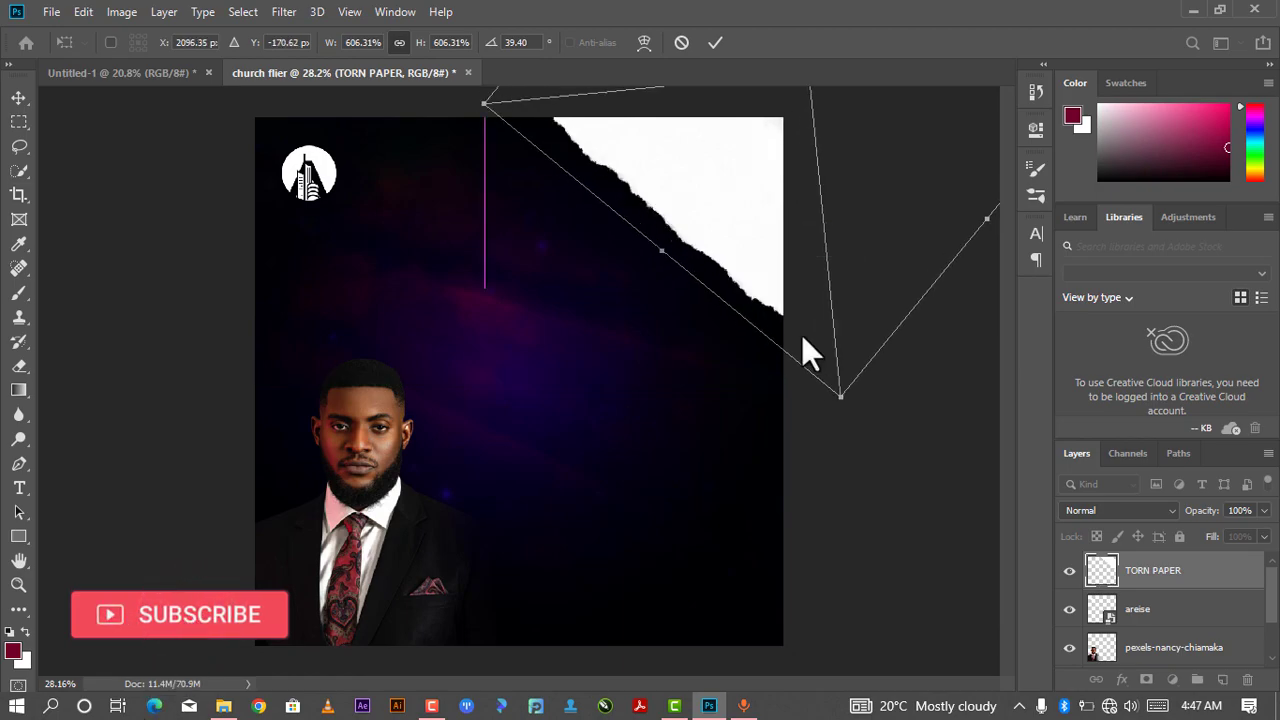
left_click_drag(840, 395, 843, 430)
left_click_drag(761, 240, 765, 222)
left_click_drag(850, 399, 845, 444)
left_click_drag(731, 286, 712, 255)
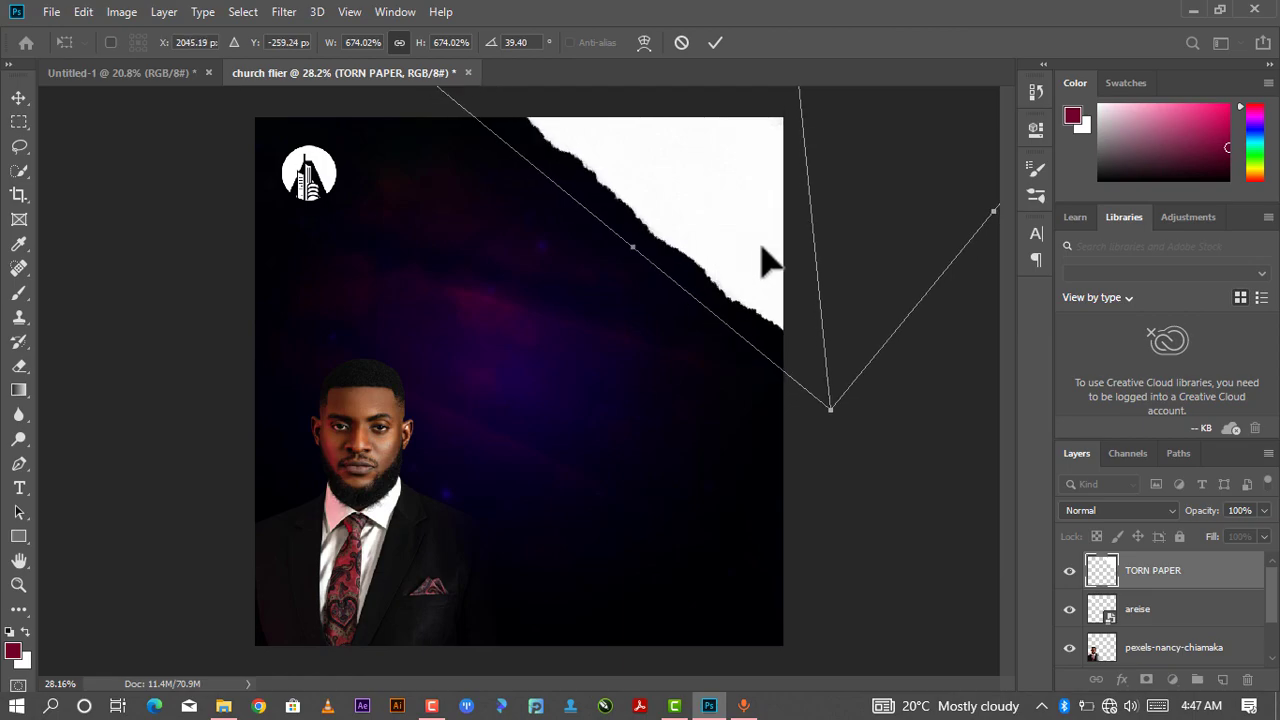
left_click(716, 42)
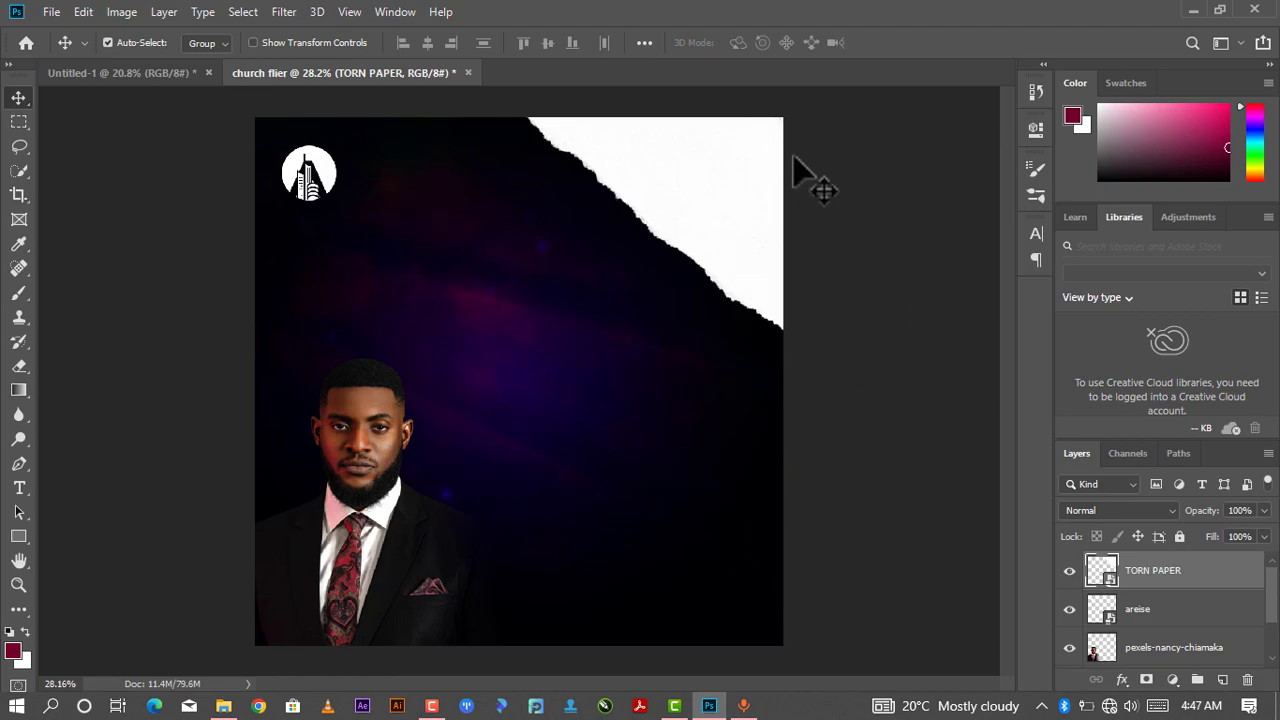
- Add the heading text ARISE CHRISTIAN CENTER INTL in Futura Md BT below the logo and commit it
scroll(706, 143, "down", 1)
left_click_drag(696, 198, 656, 300)
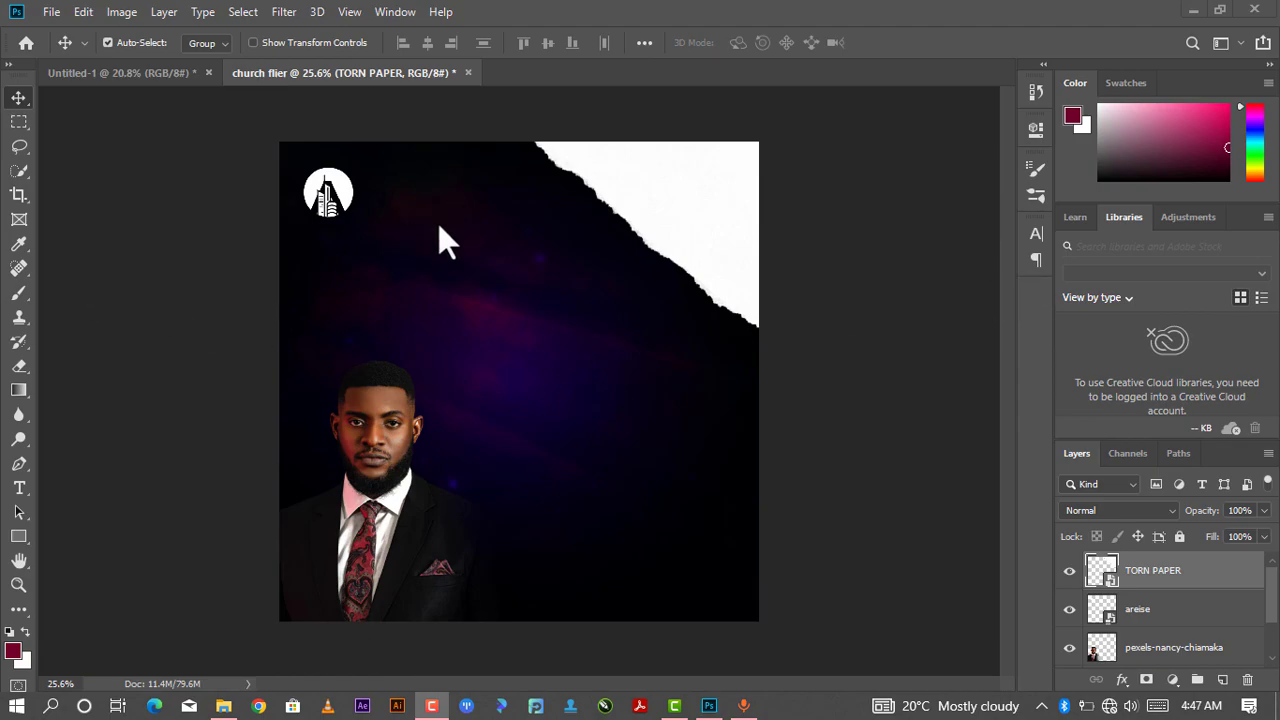
left_click(20, 488)
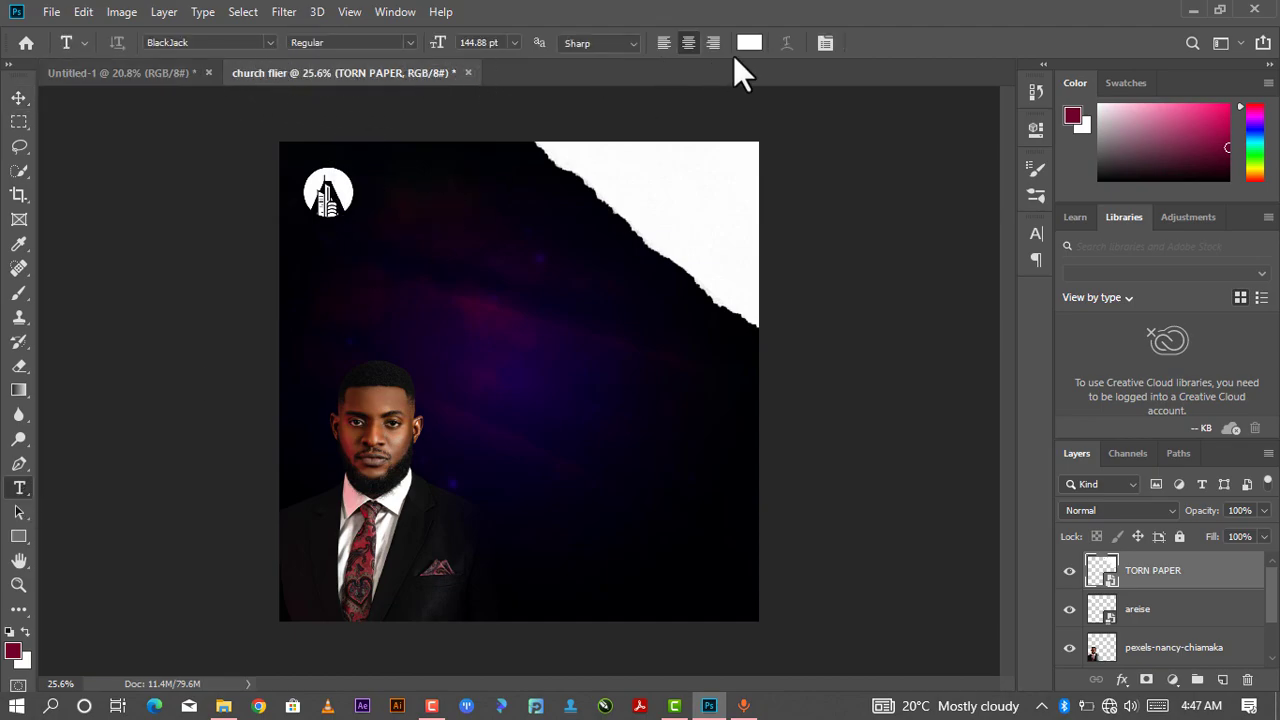
left_click(270, 42)
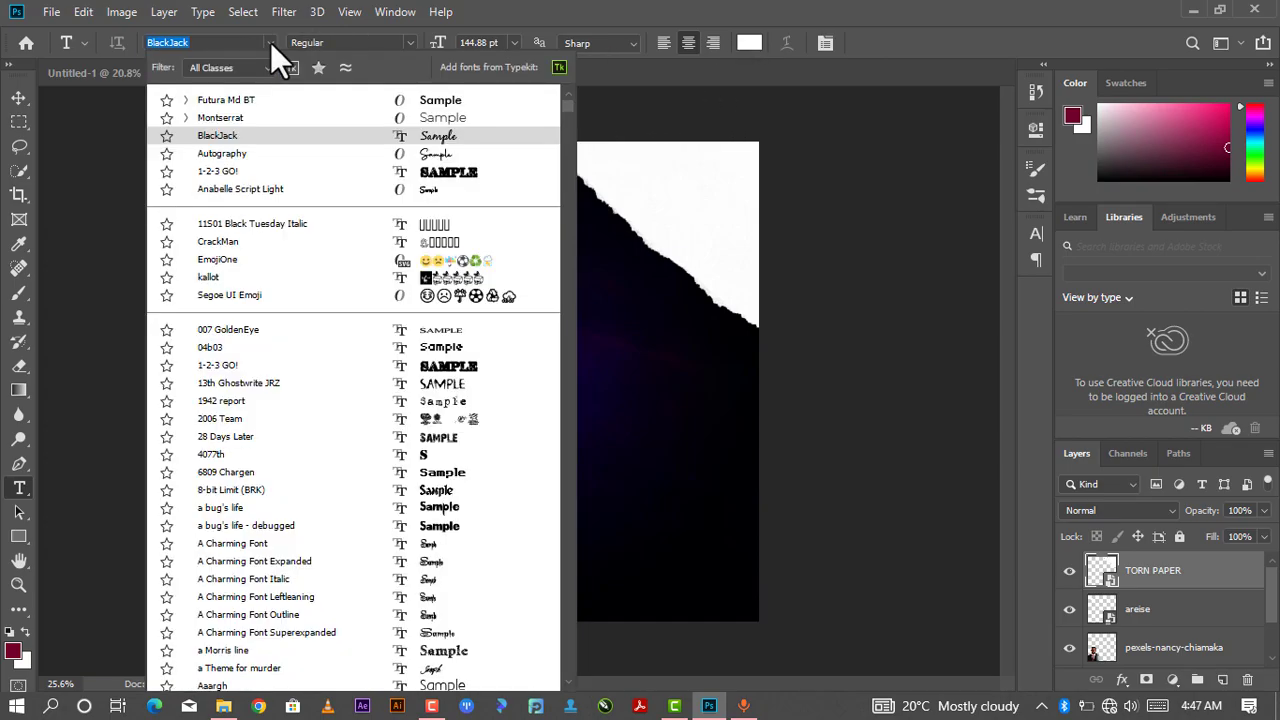
left_click(290, 104)
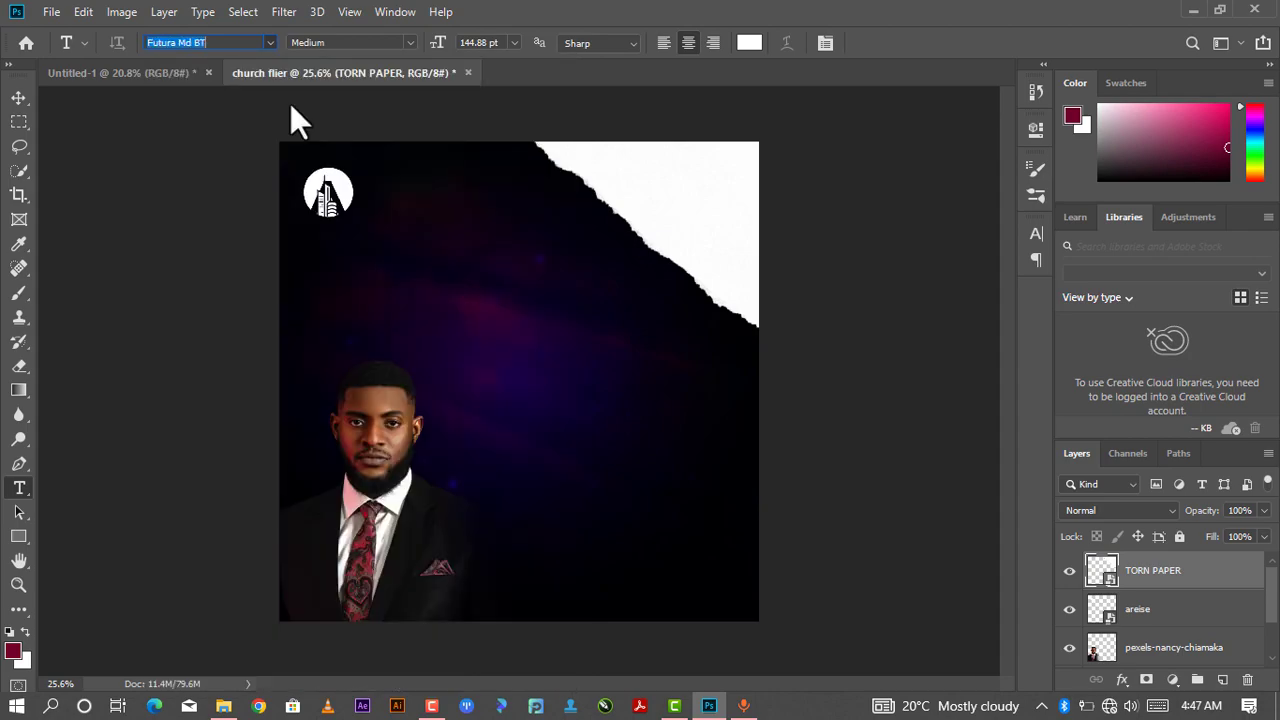
left_click(491, 293)
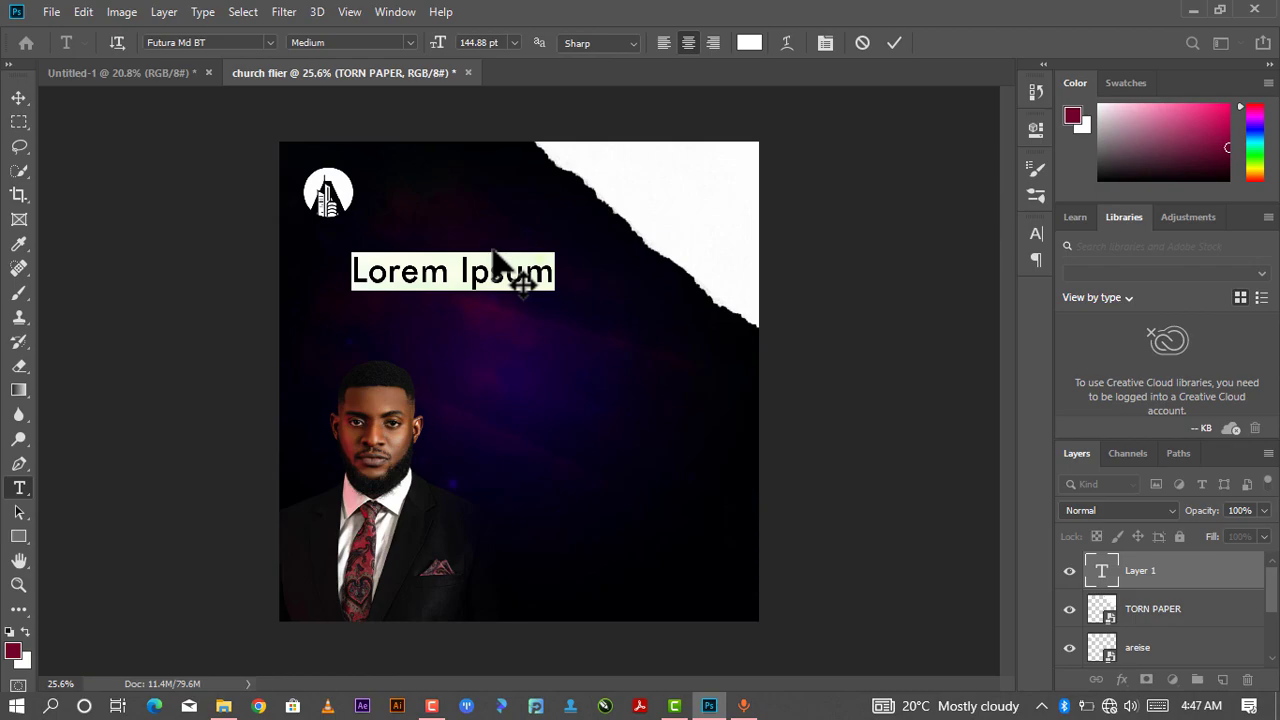
type("ar")
key("BackSpace")
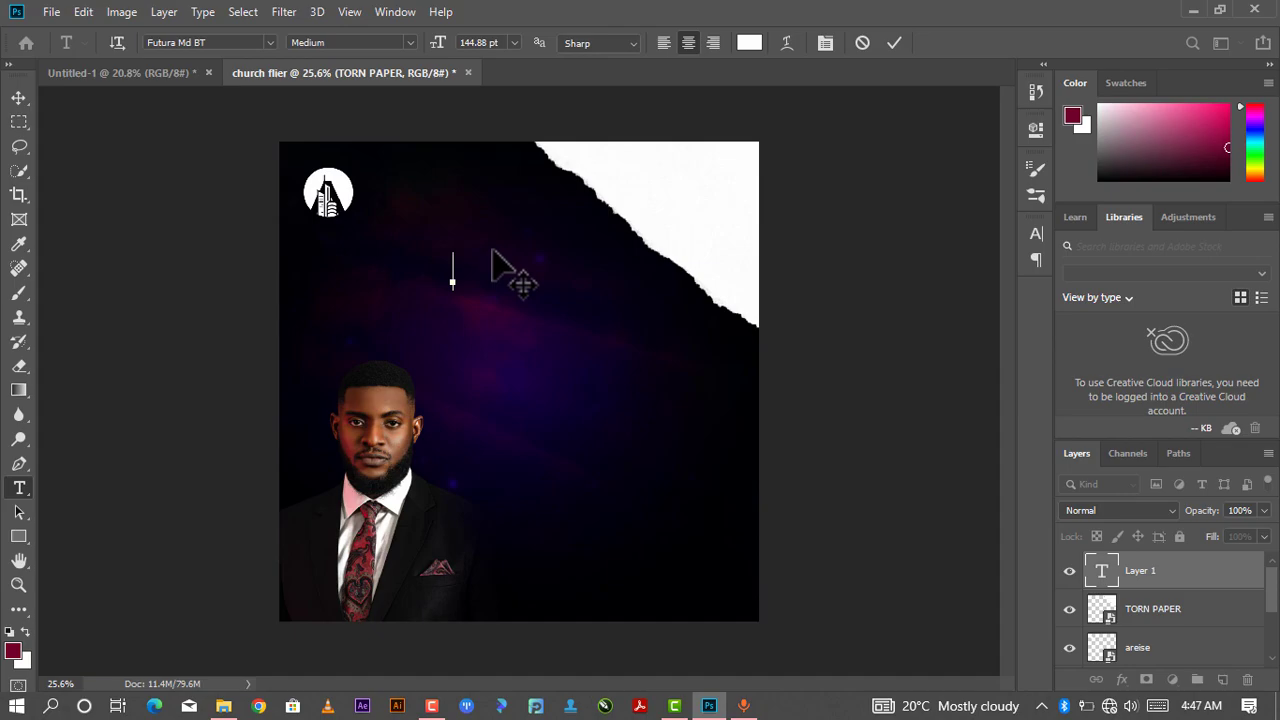
type("ARISE")
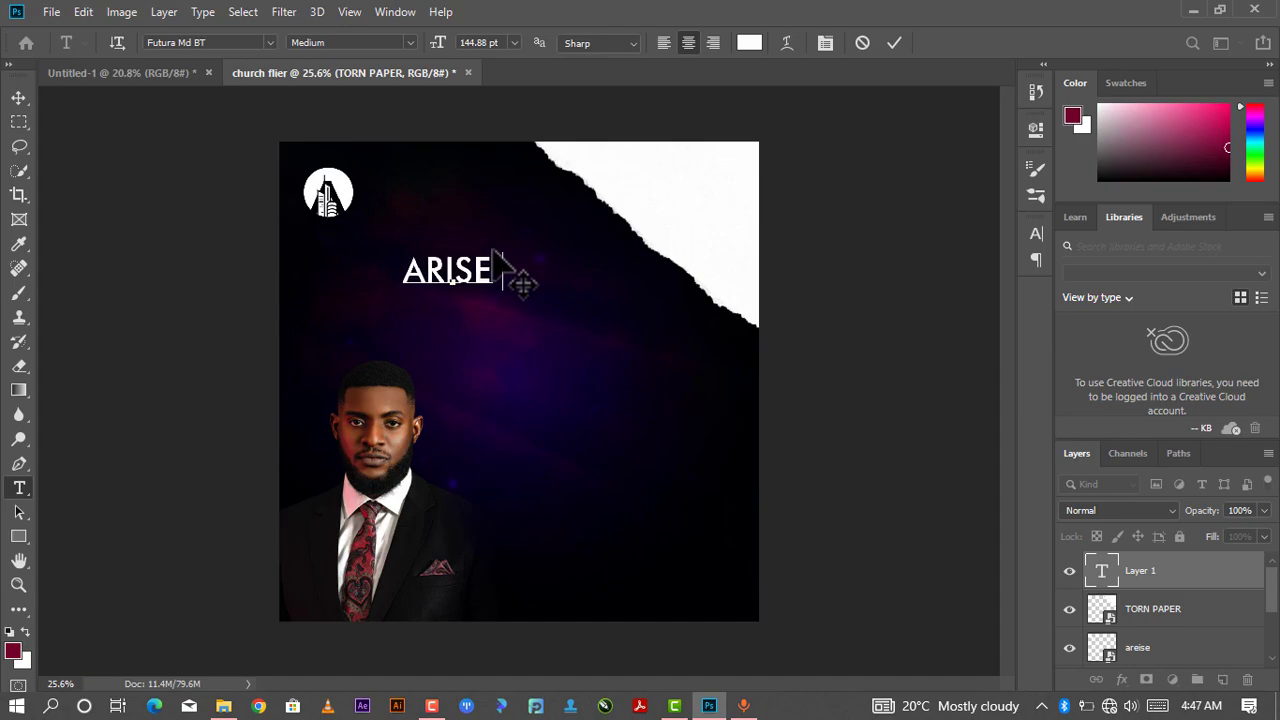
type(" CHR")
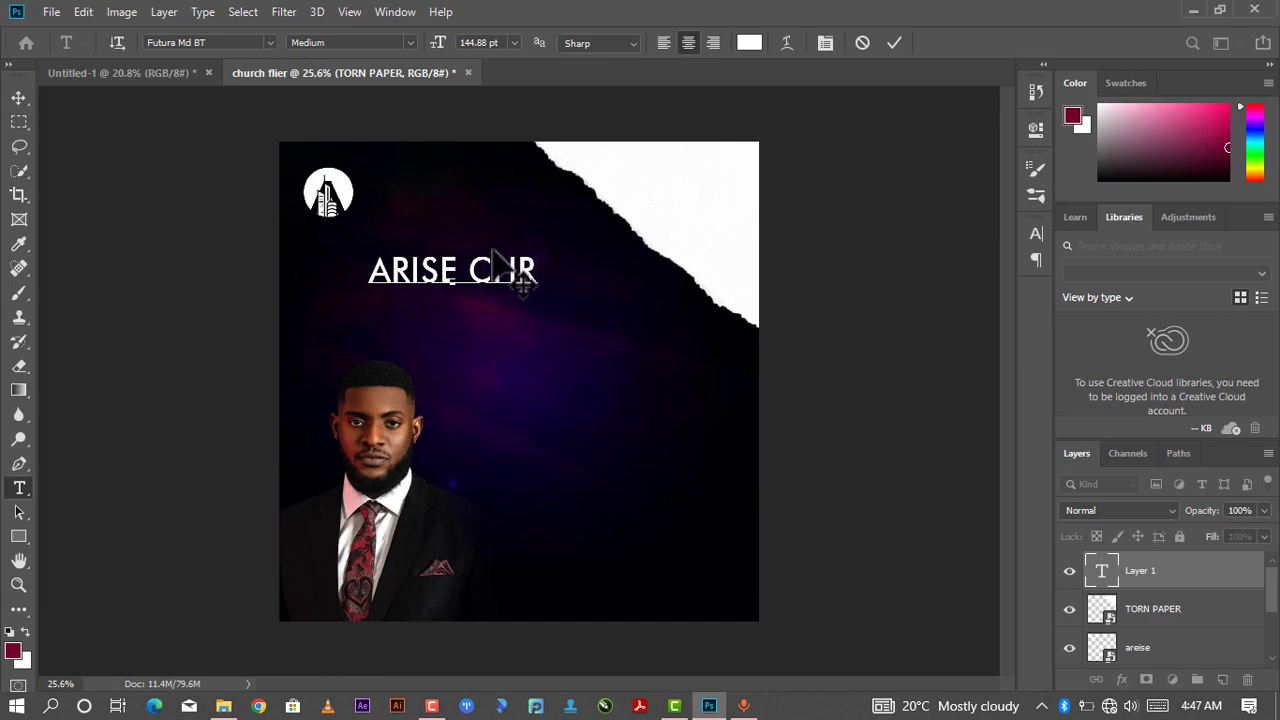
type("IST")
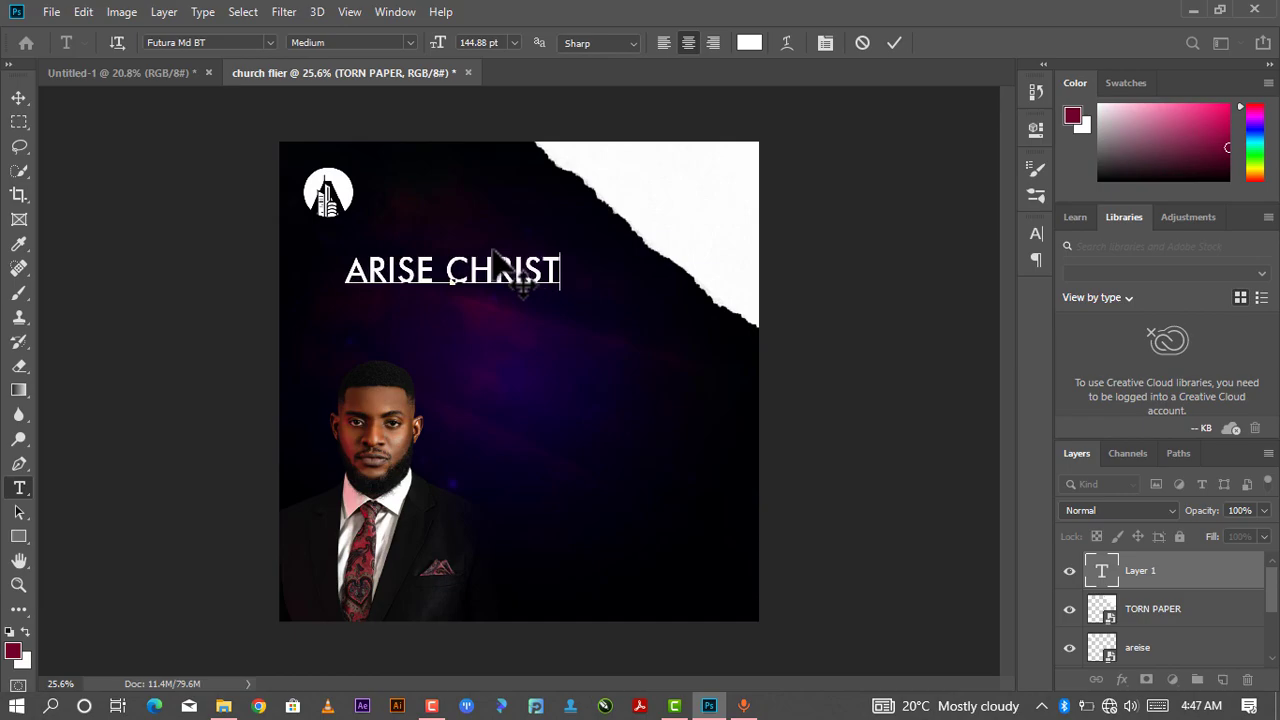
type("IAN CEN")
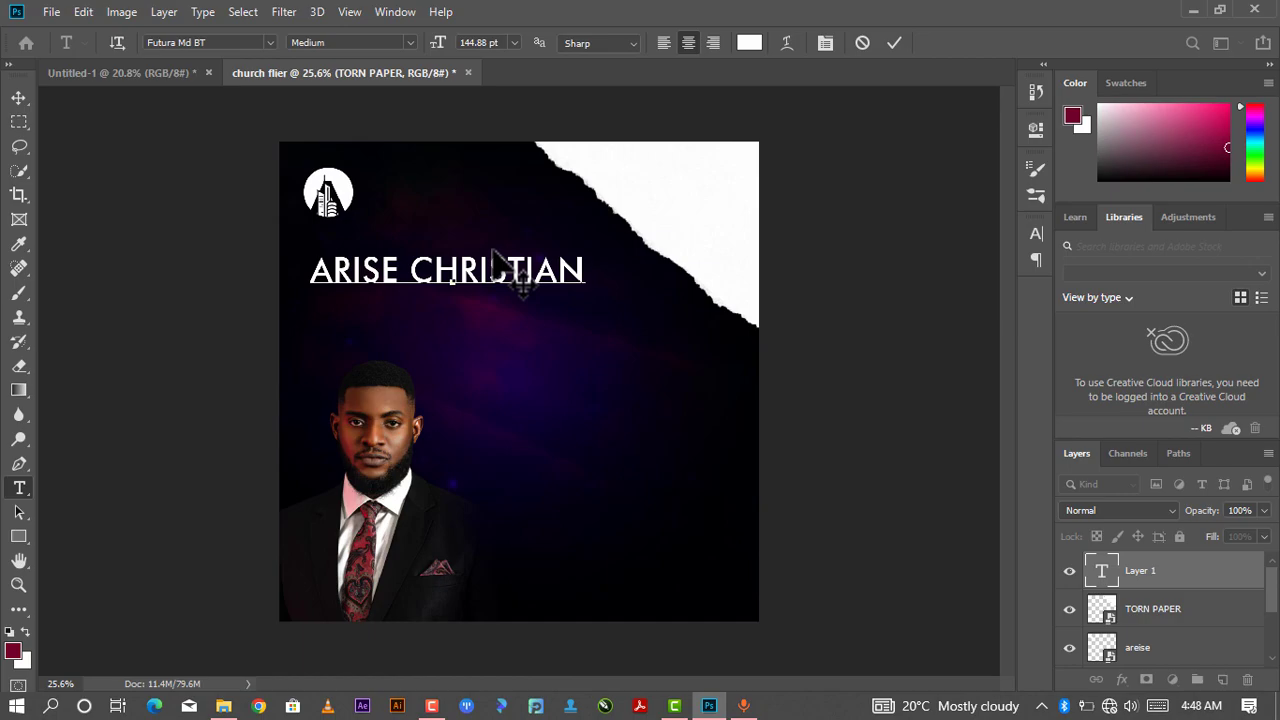
type("TR")
key("BackSpace")
type("ER INTE")
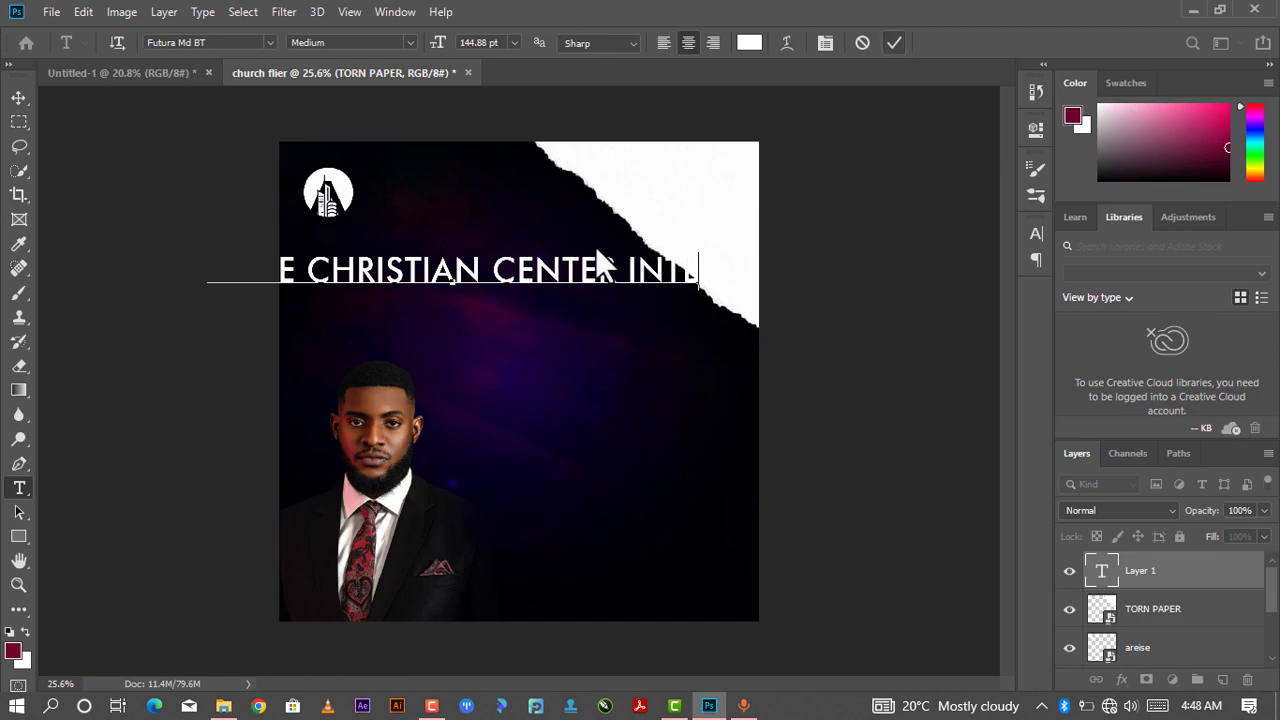
key("ctrl+Return")
right_click(545, 265)
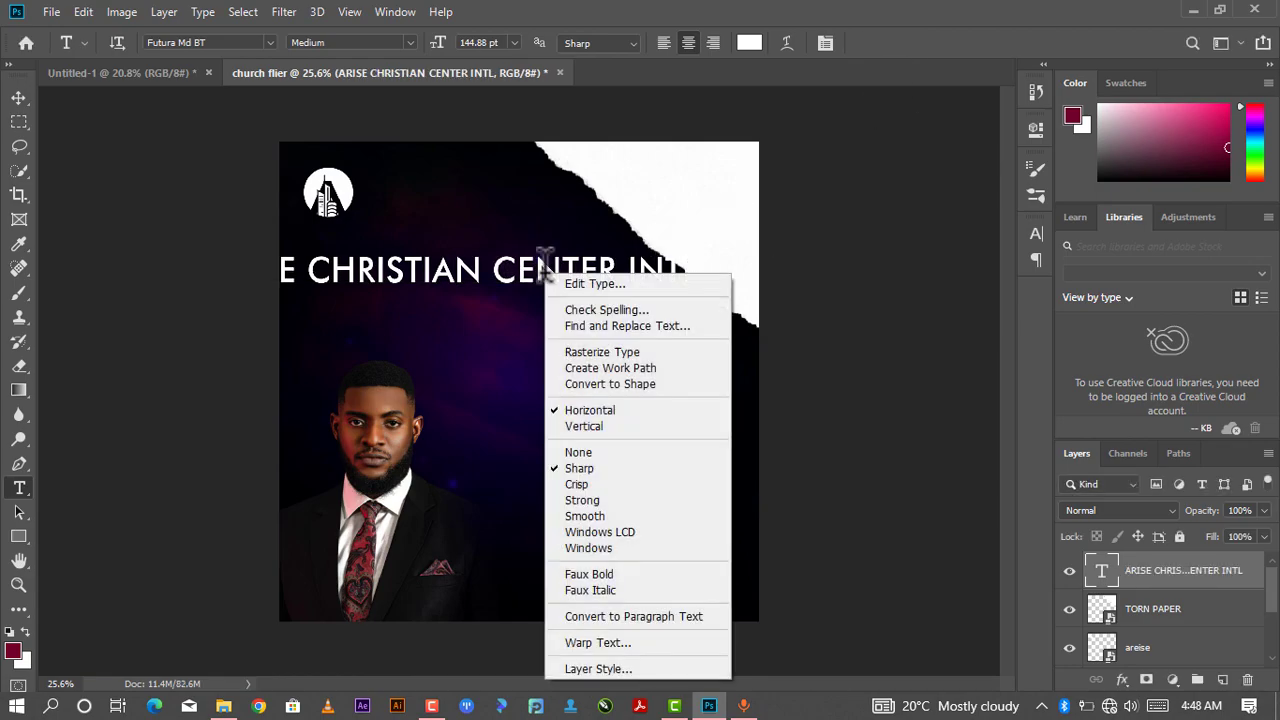
left_click(25, 98)
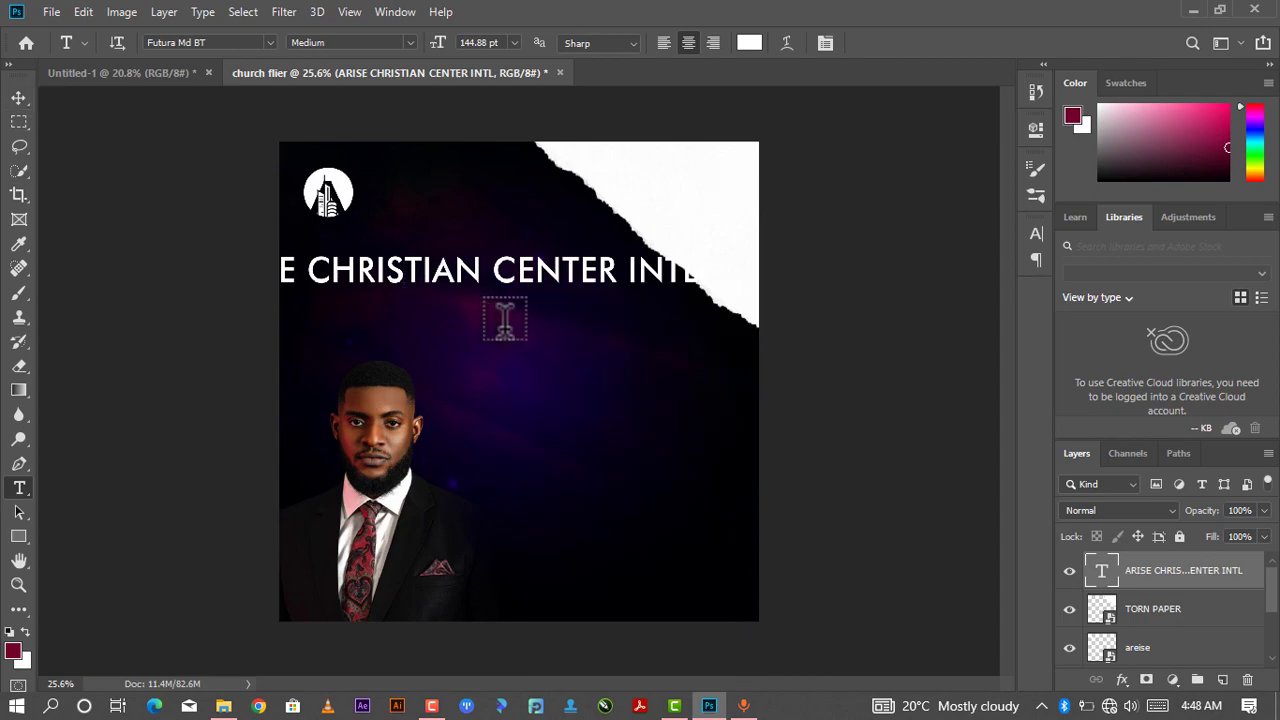
left_click(19, 97)
right_click(456, 267)
left_click(459, 262)
right_click(459, 262)
left_click(440, 275)
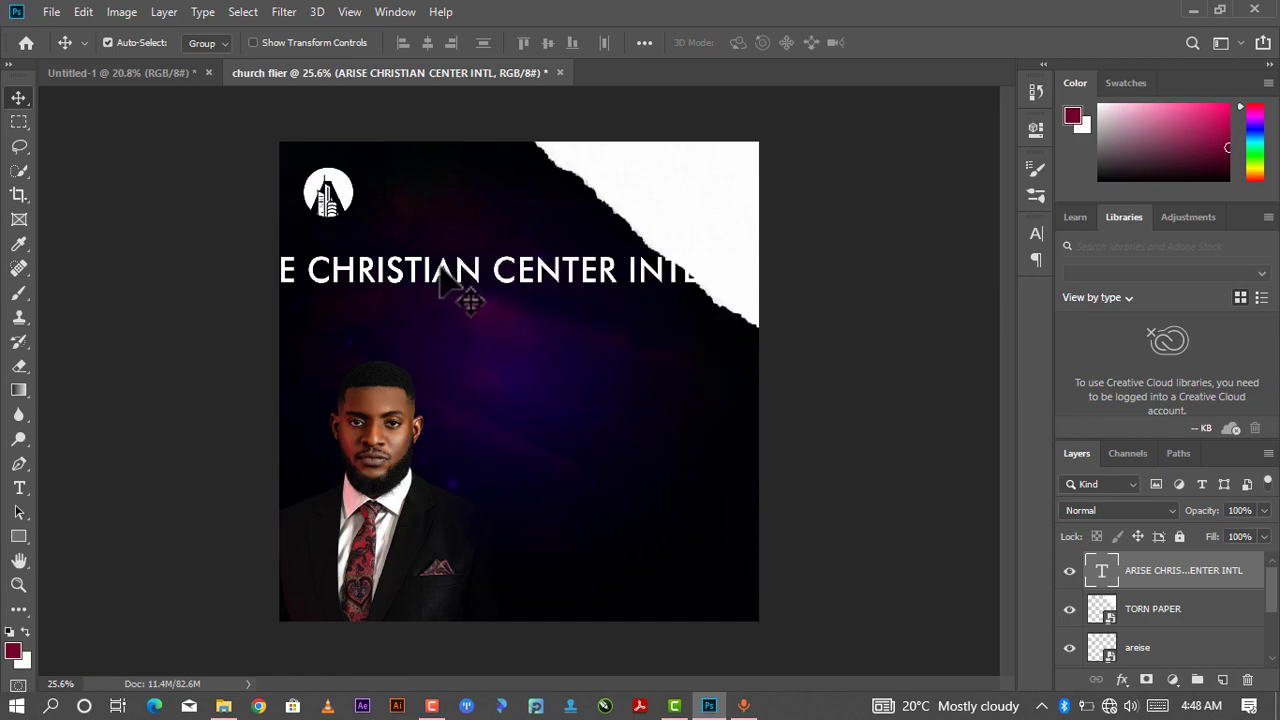
- Set the heading's font size to 72 pt
double_click(444, 272)
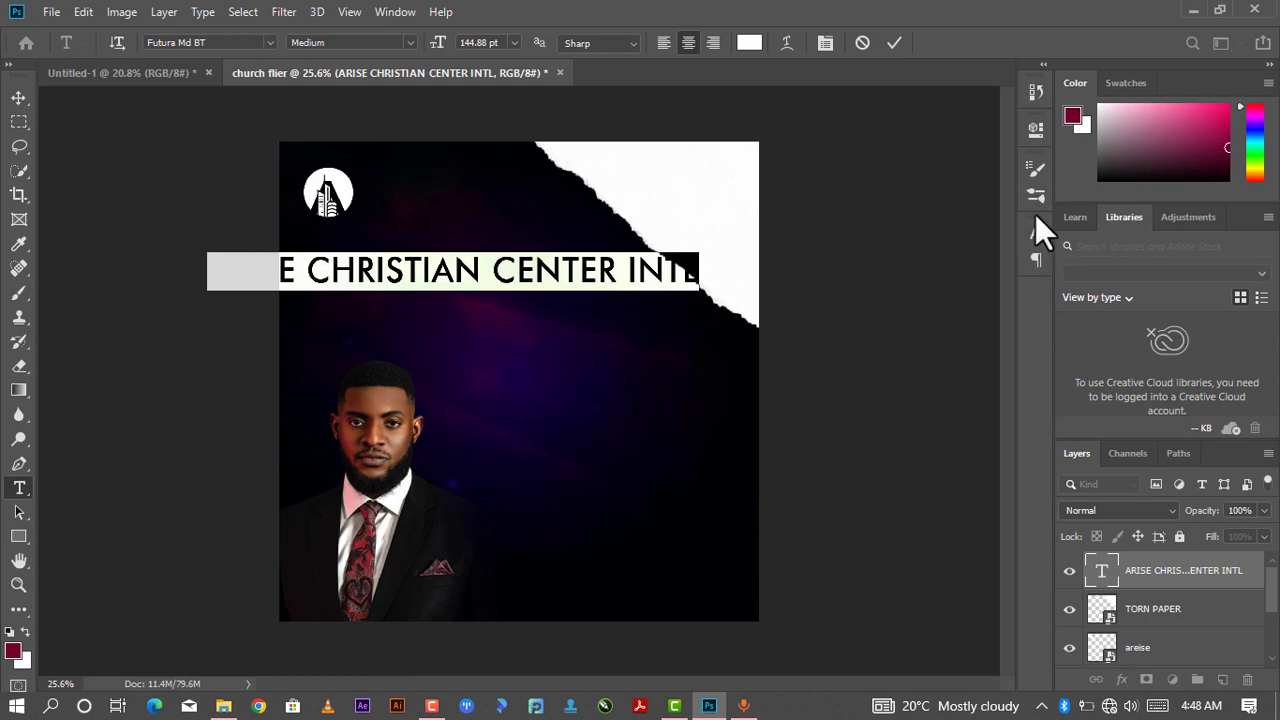
left_click(1037, 128)
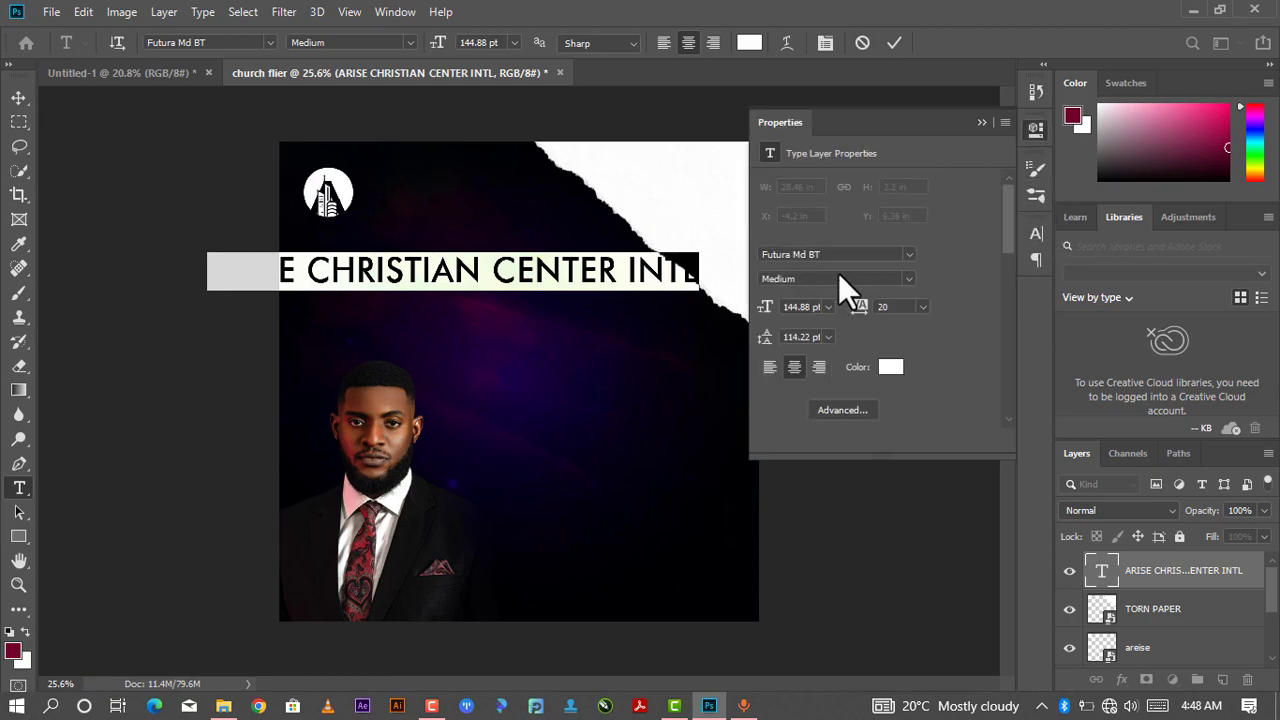
left_click_drag(875, 119, 784, 196)
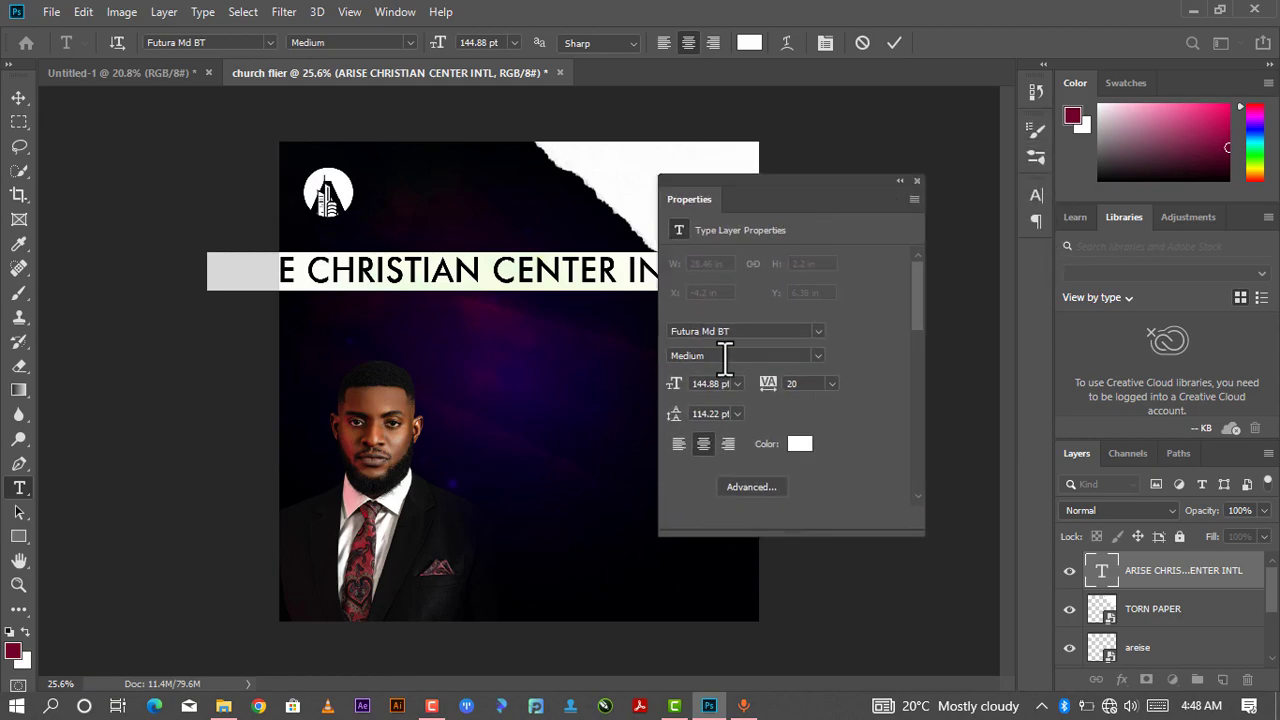
left_click(738, 387)
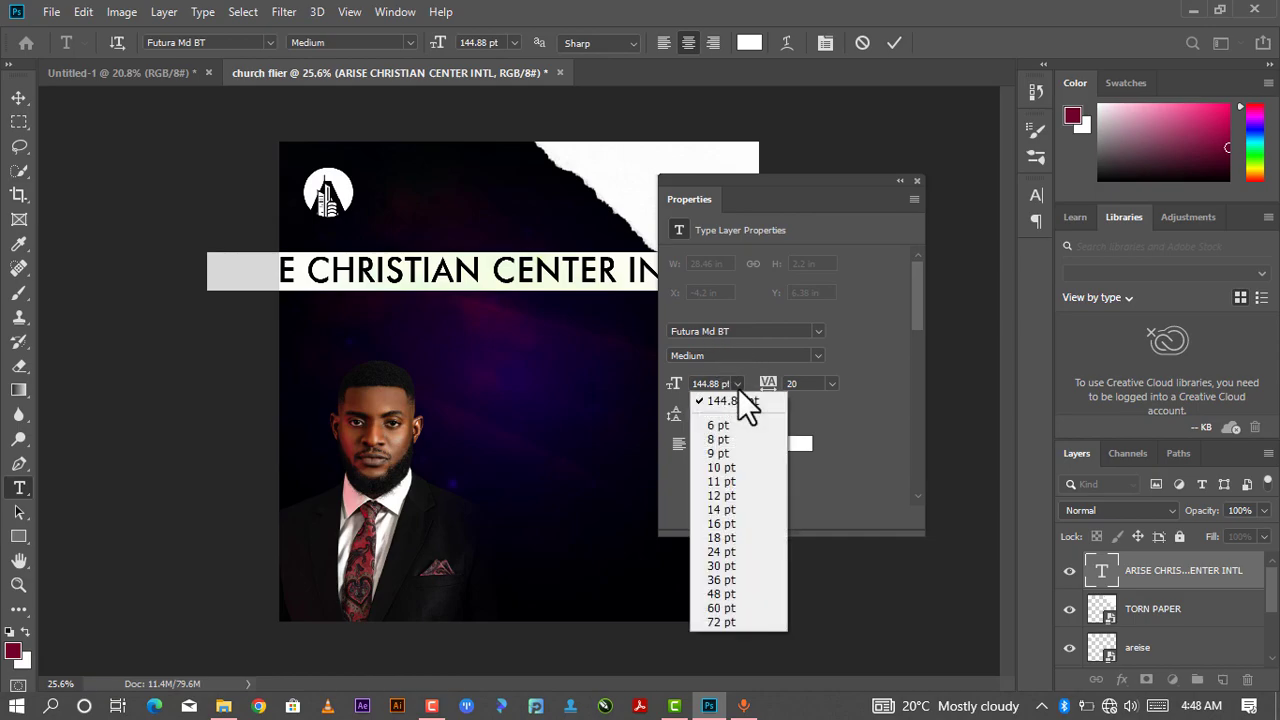
left_click(729, 622)
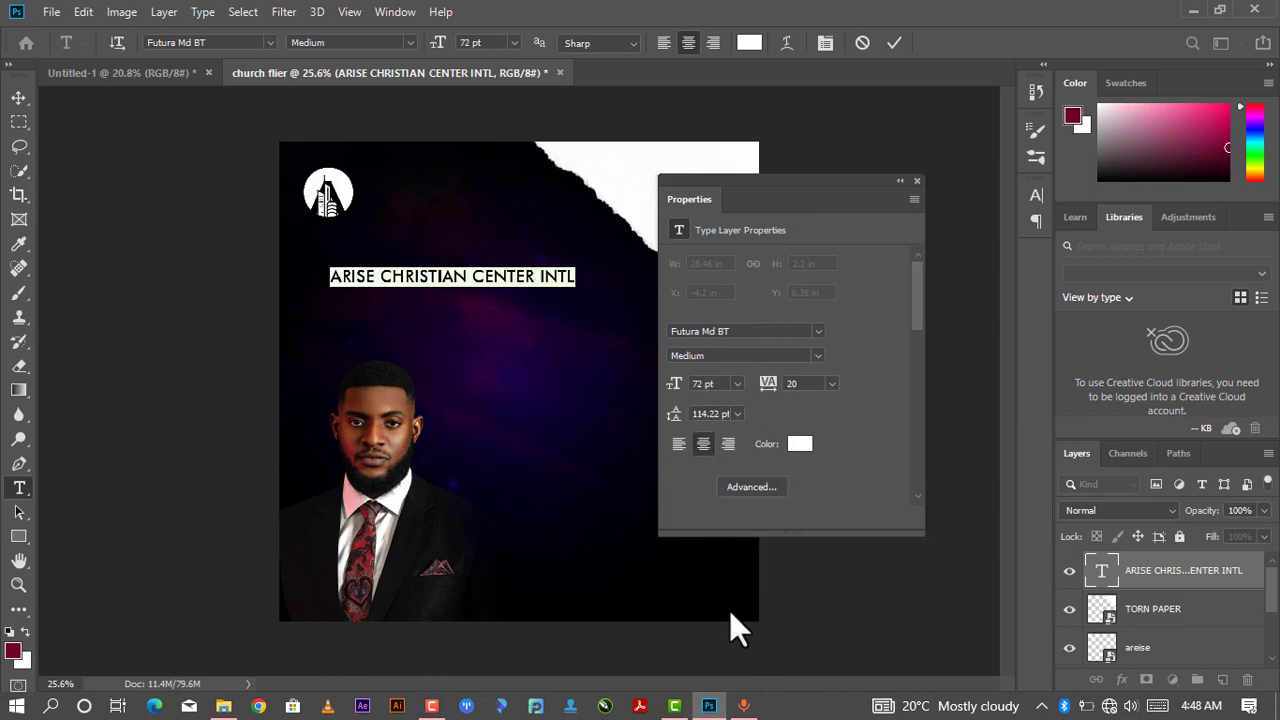
- Break the heading text into two lines after CHRISTIAN
left_click_drag(856, 185, 917, 158)
left_click(958, 153)
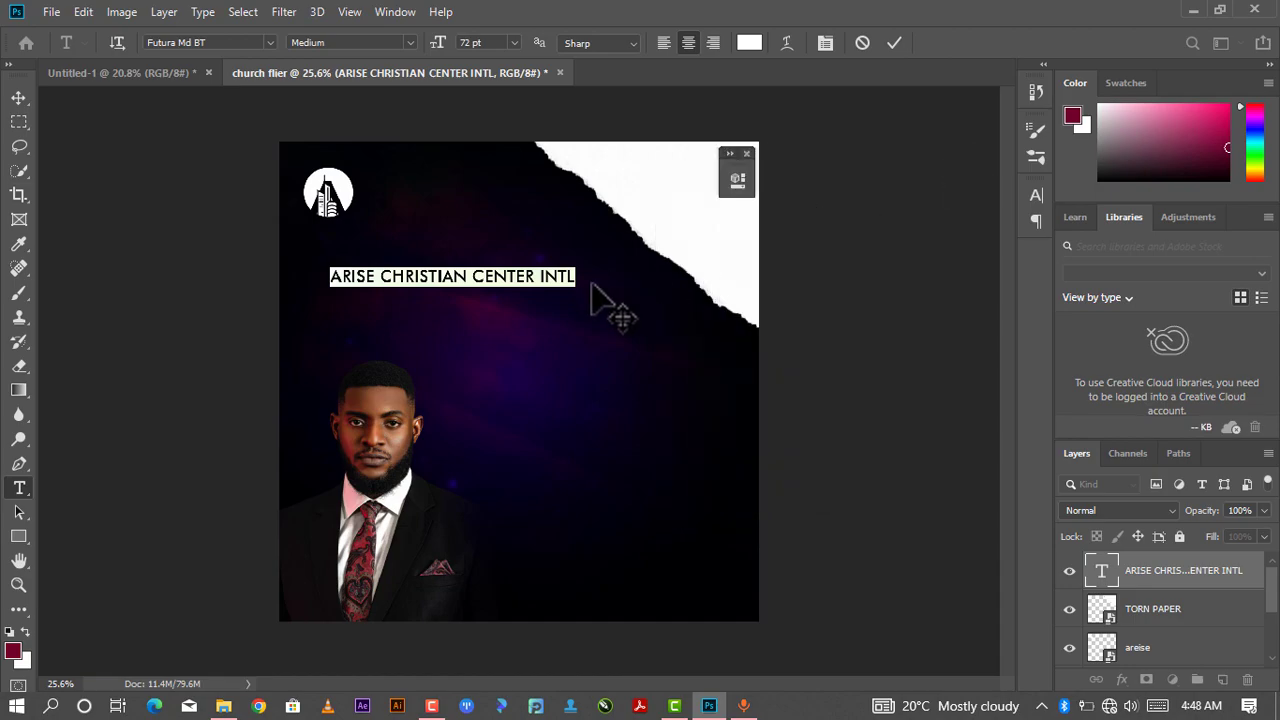
left_click(479, 272)
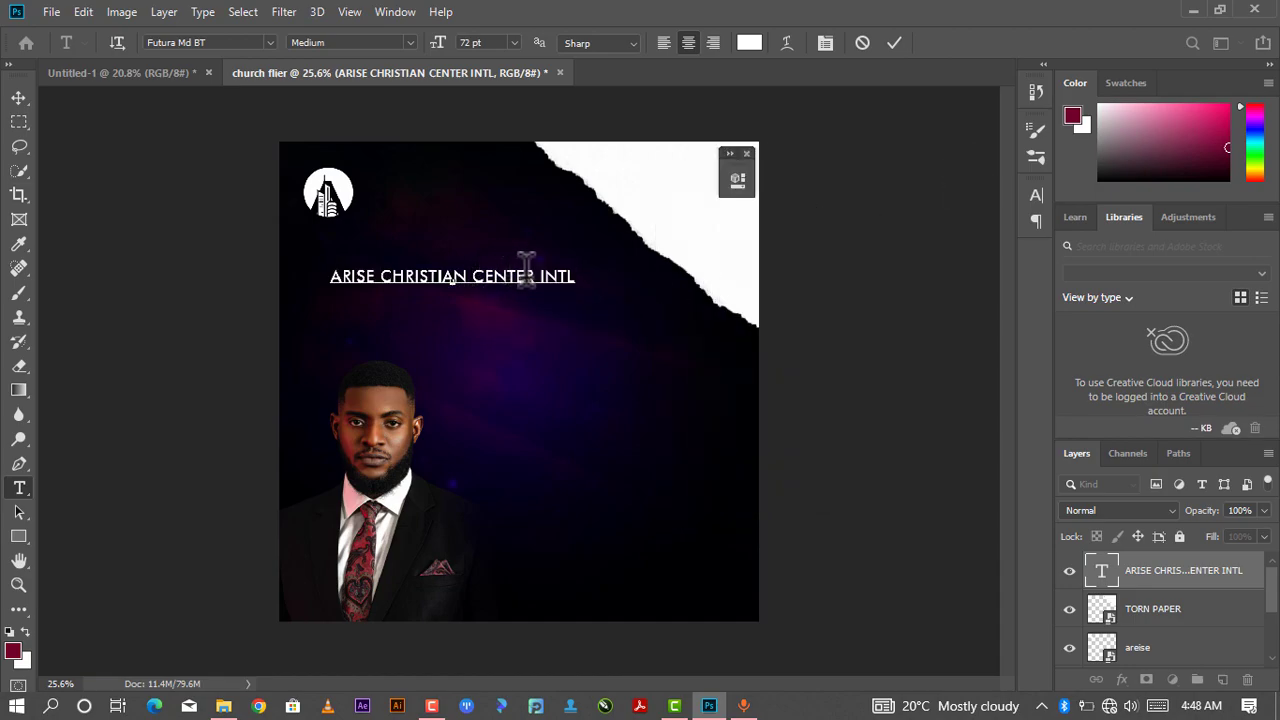
left_click_drag(574, 274, 327, 285)
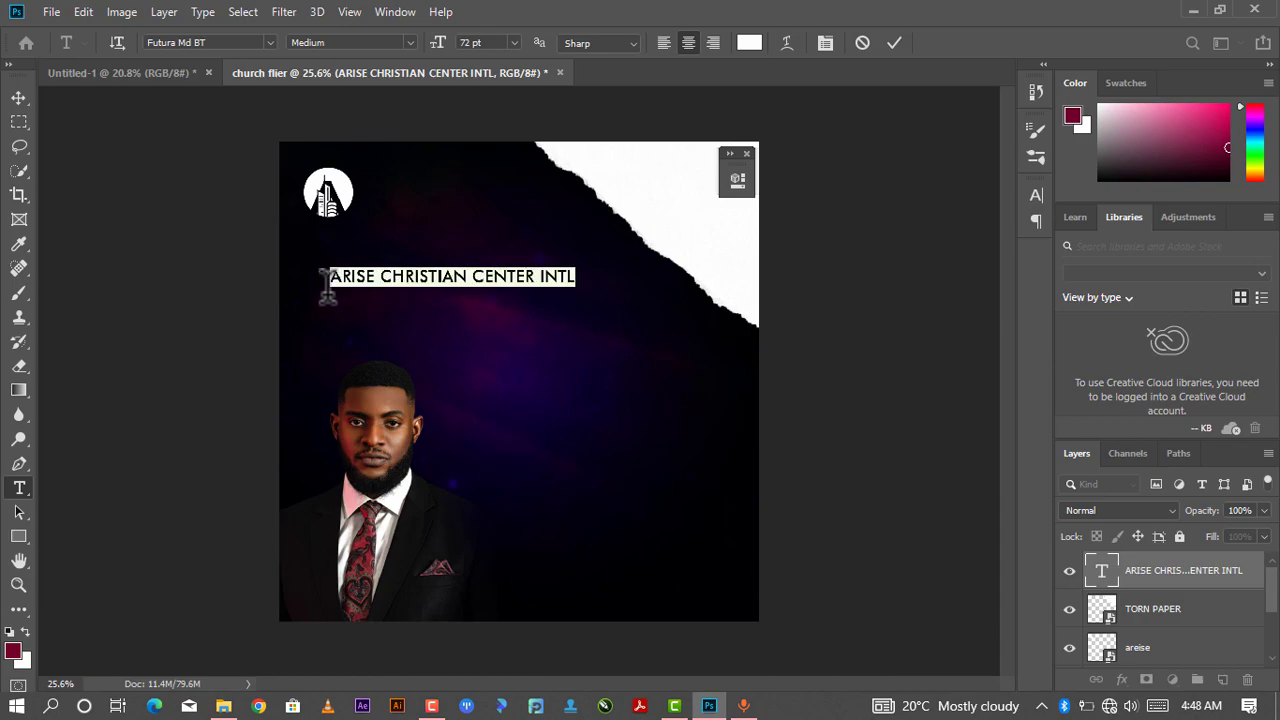
left_click(476, 277)
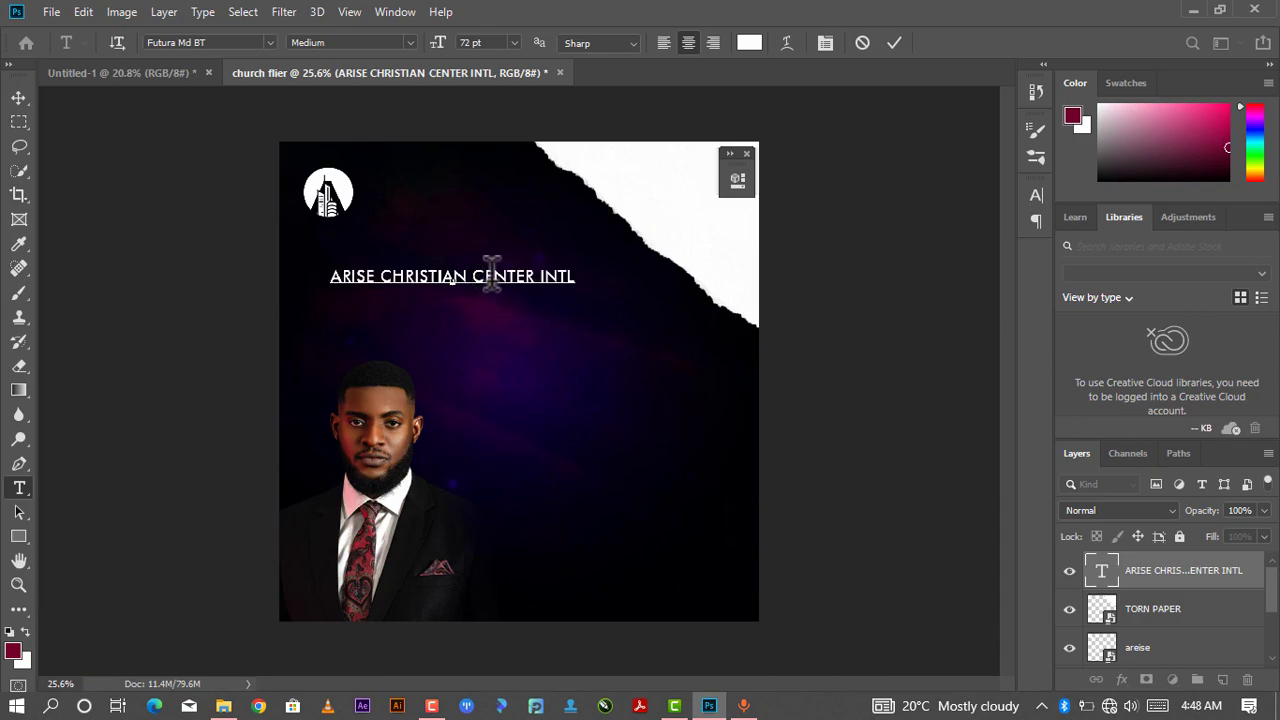
key("BackSpace")
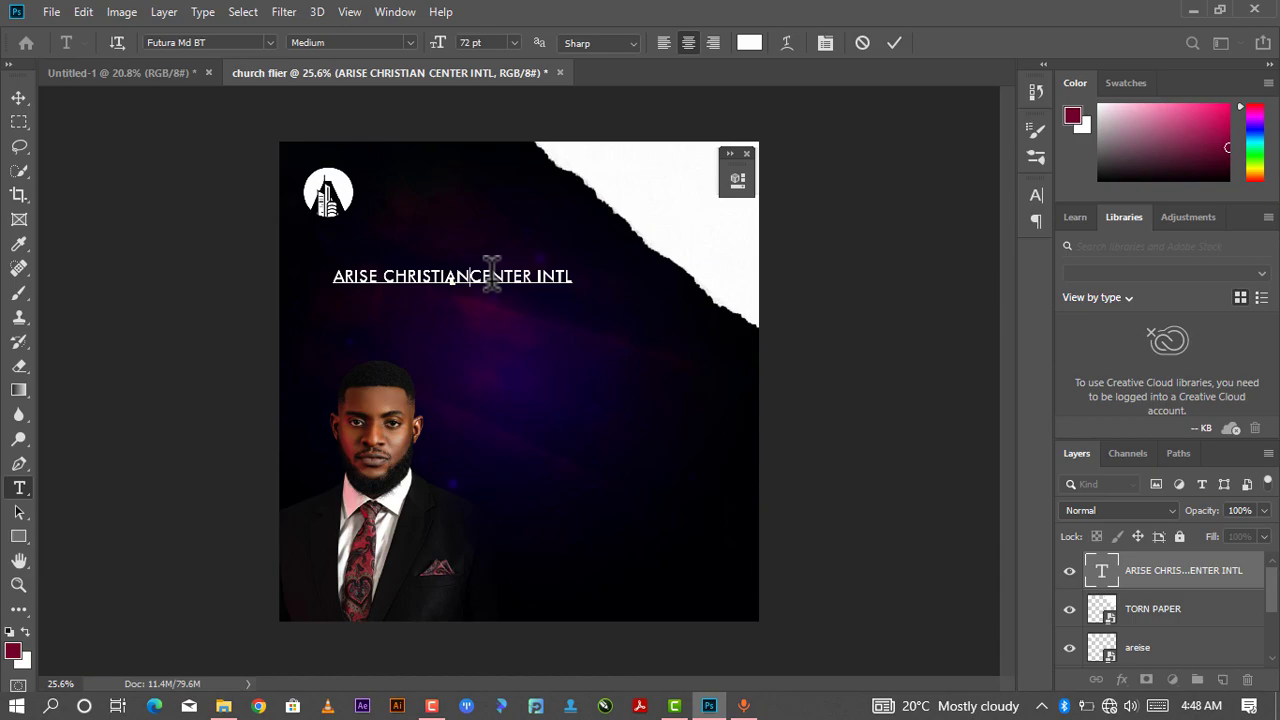
key("Return")
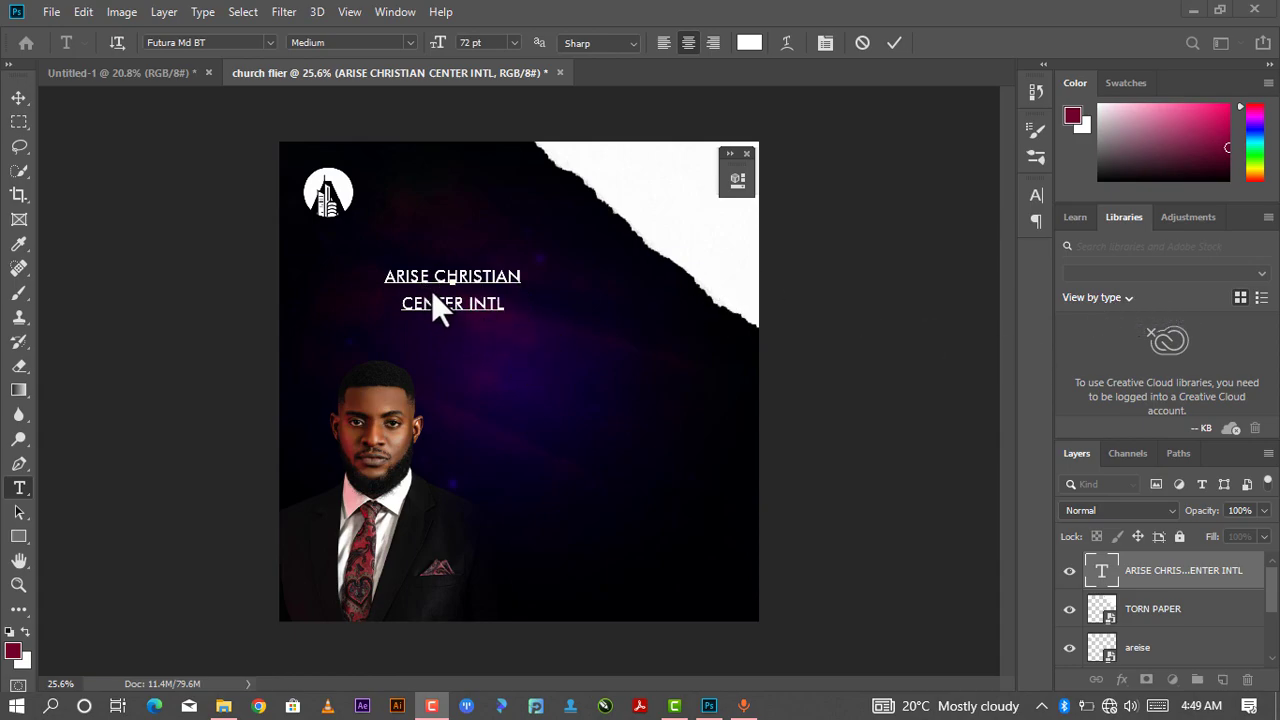
- Select all the heading text and set its font size to 60 pt
left_click(514, 271)
left_click_drag(522, 275, 411, 268)
left_click_drag(506, 301, 359, 240)
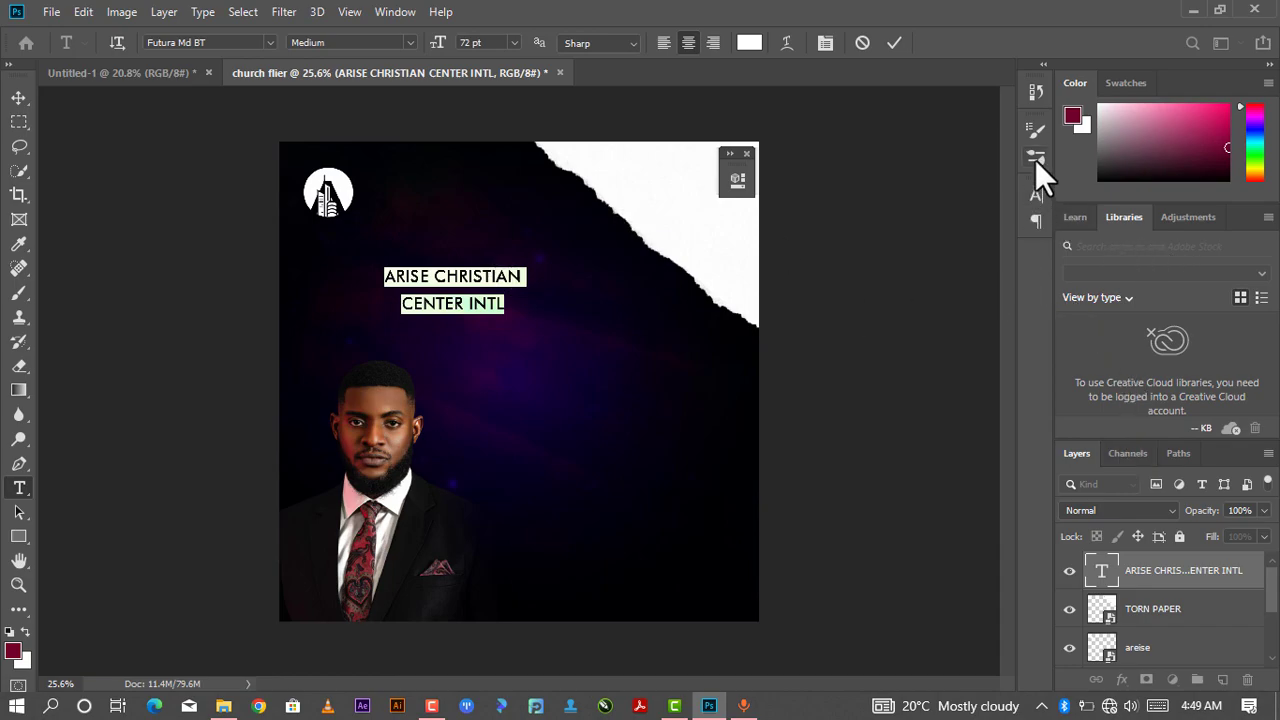
left_click(741, 178)
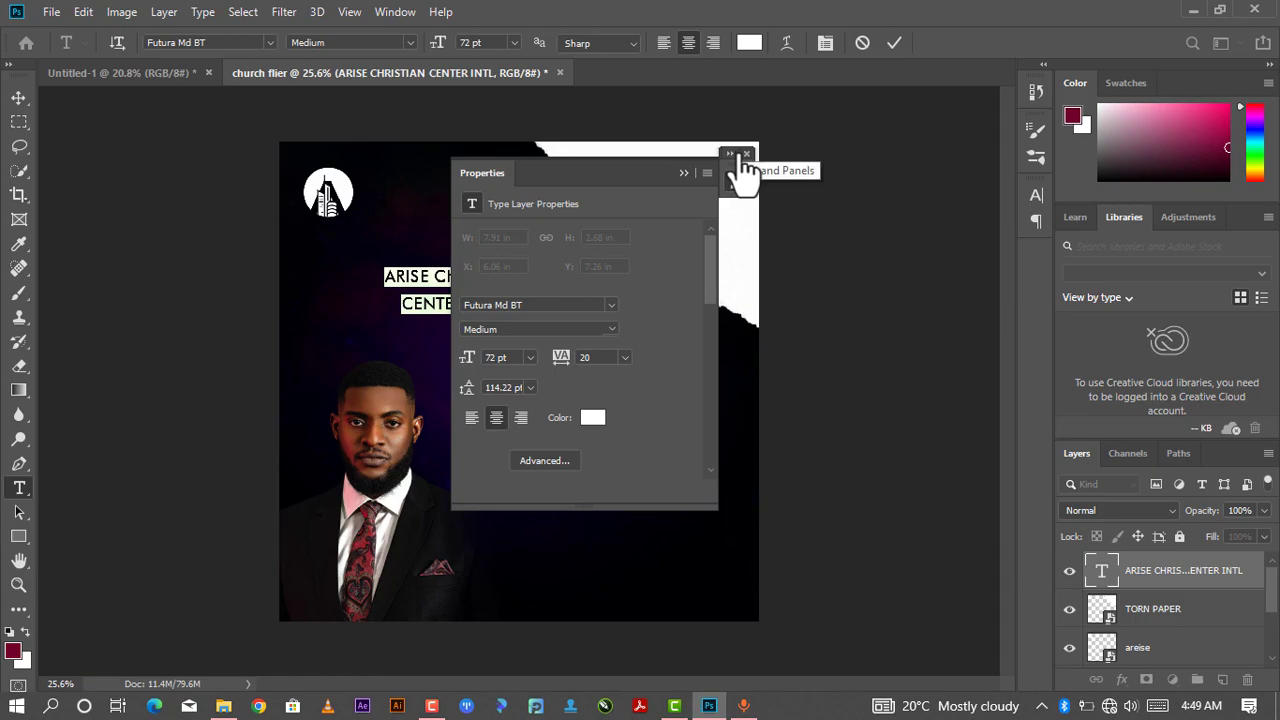
left_click_drag(677, 170, 935, 117)
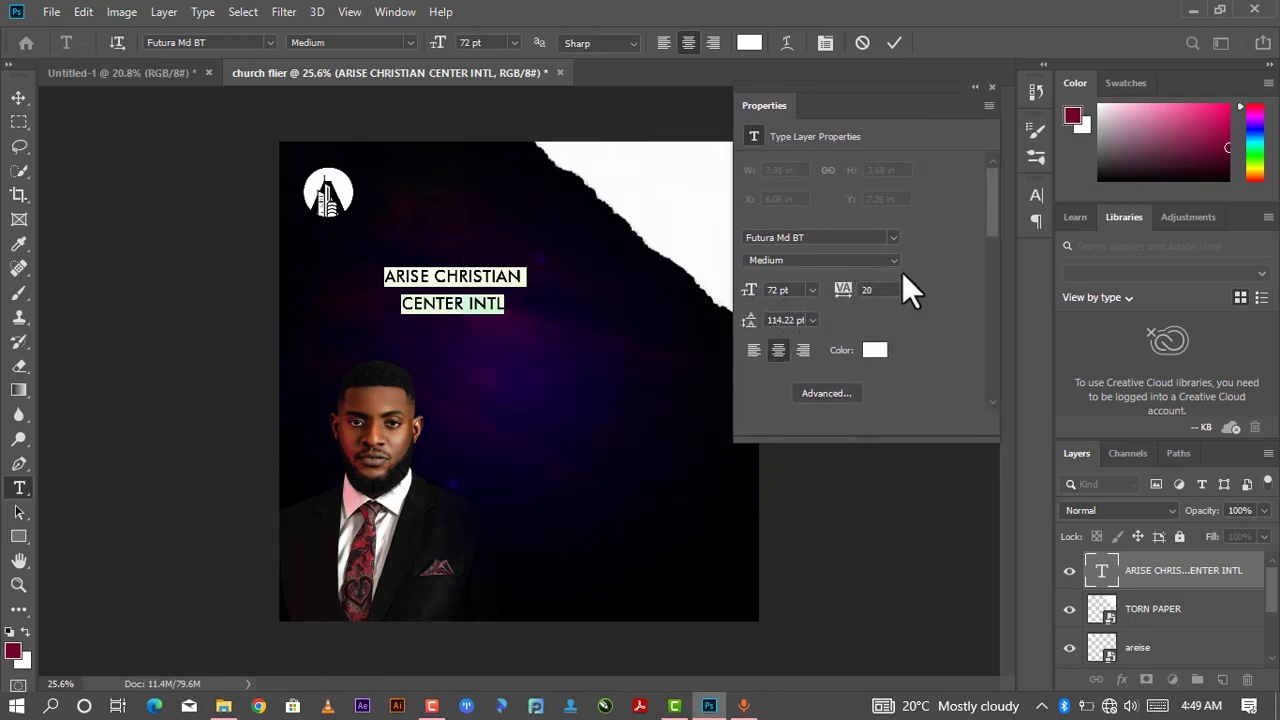
left_click(792, 289)
type("60")
key("Return")
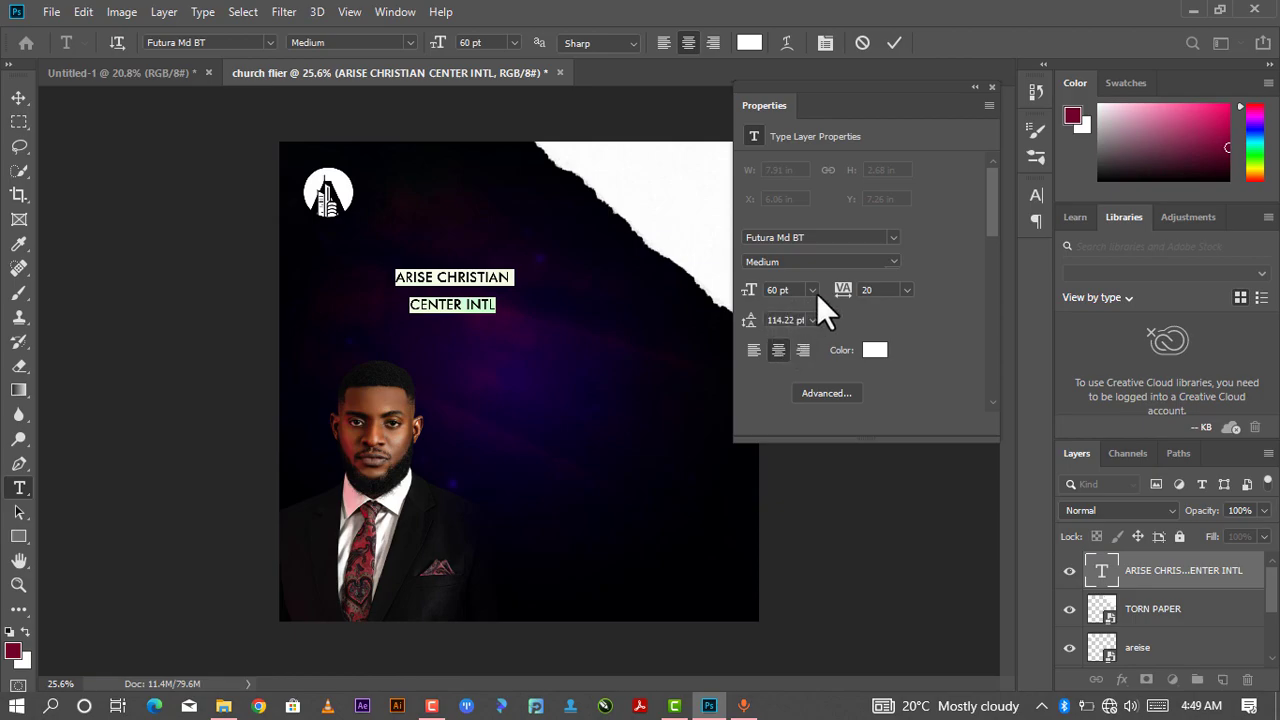
- Reduce the heading's leading to 63 pt, left-align it, and commit the text
left_click(785, 320)
type("119")
key("Return")
scroll(789, 322, "down", 6)
left_click_drag(757, 321, 772, 376)
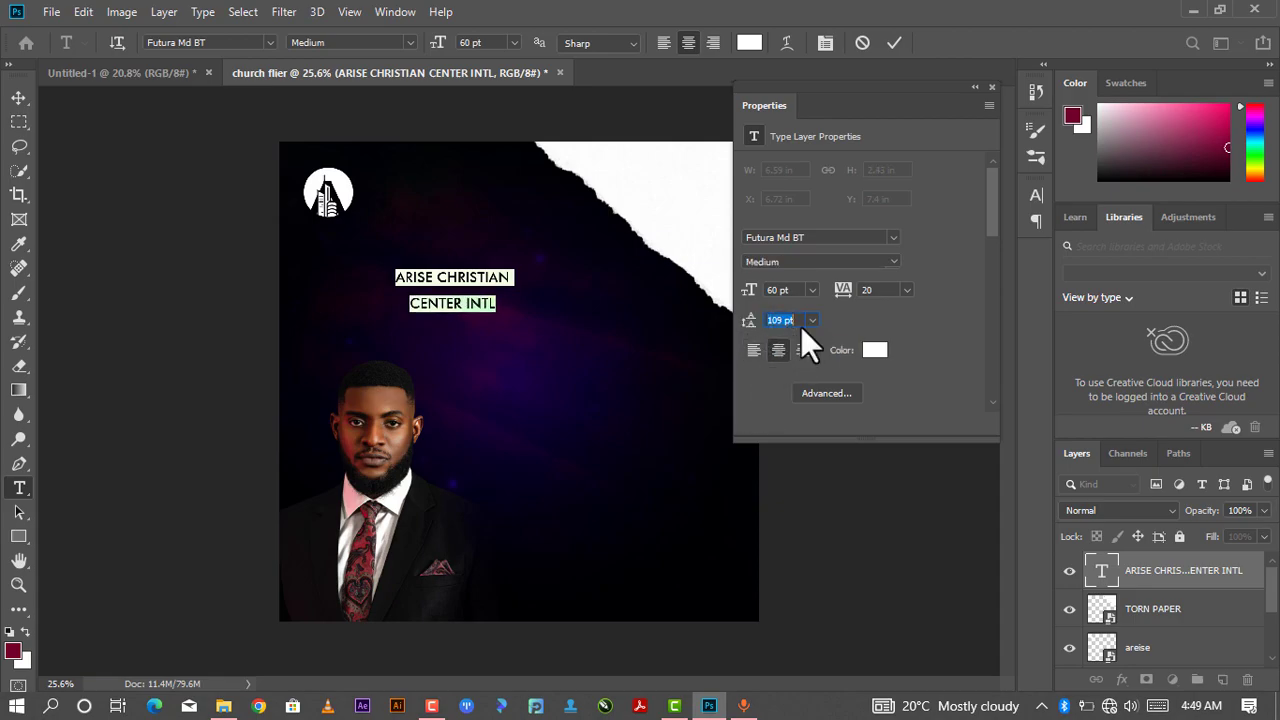
scroll(797, 325, "down", 1)
scroll(797, 290, "down", 8)
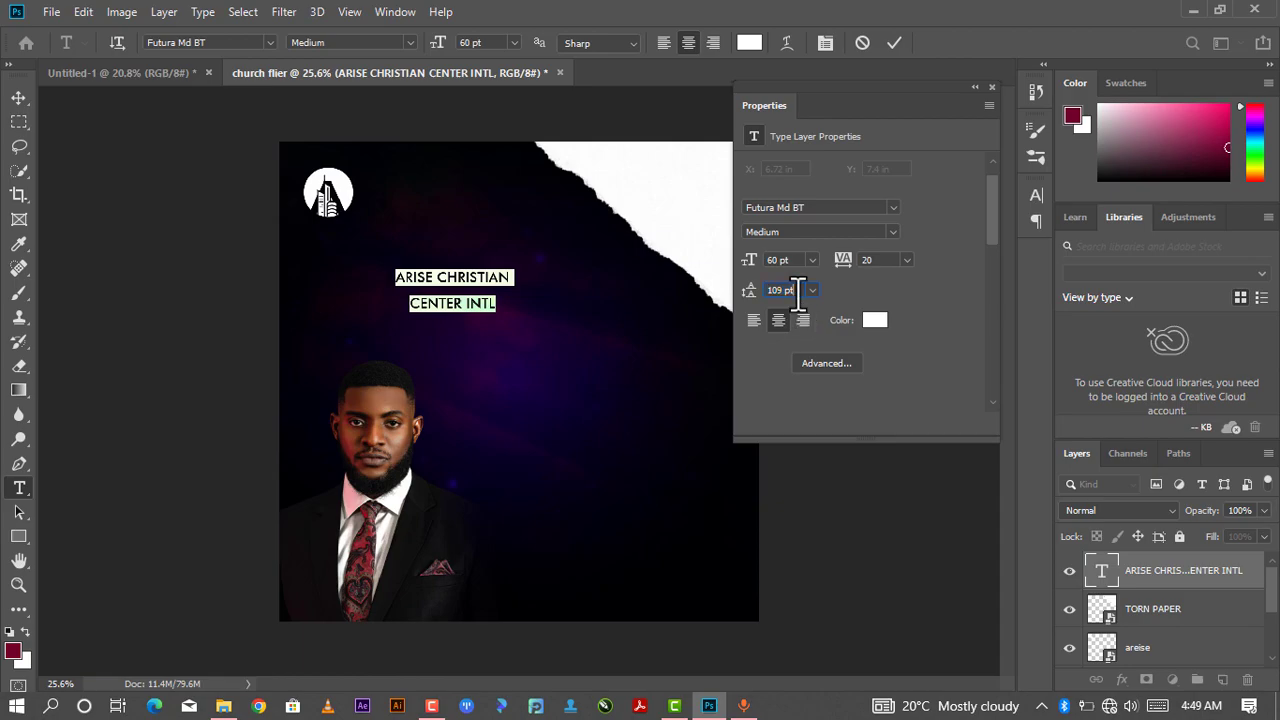
scroll(797, 290, "down", 20)
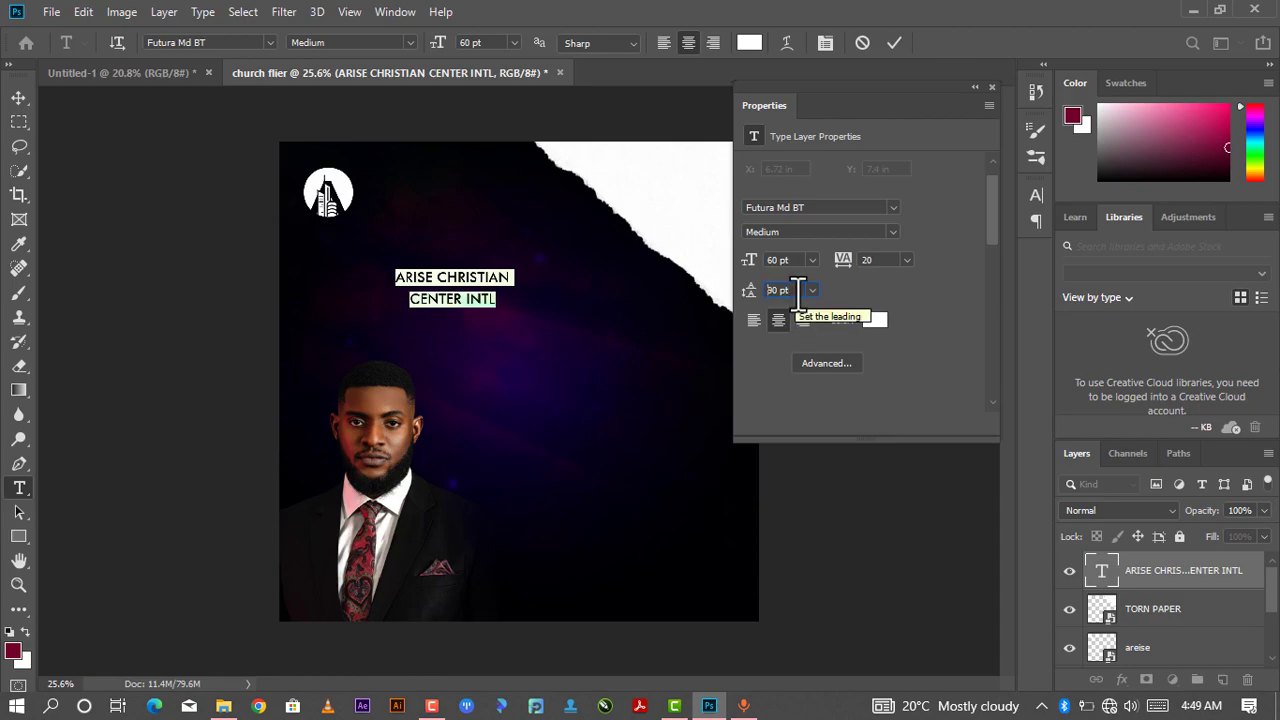
scroll(797, 290, "down", 14)
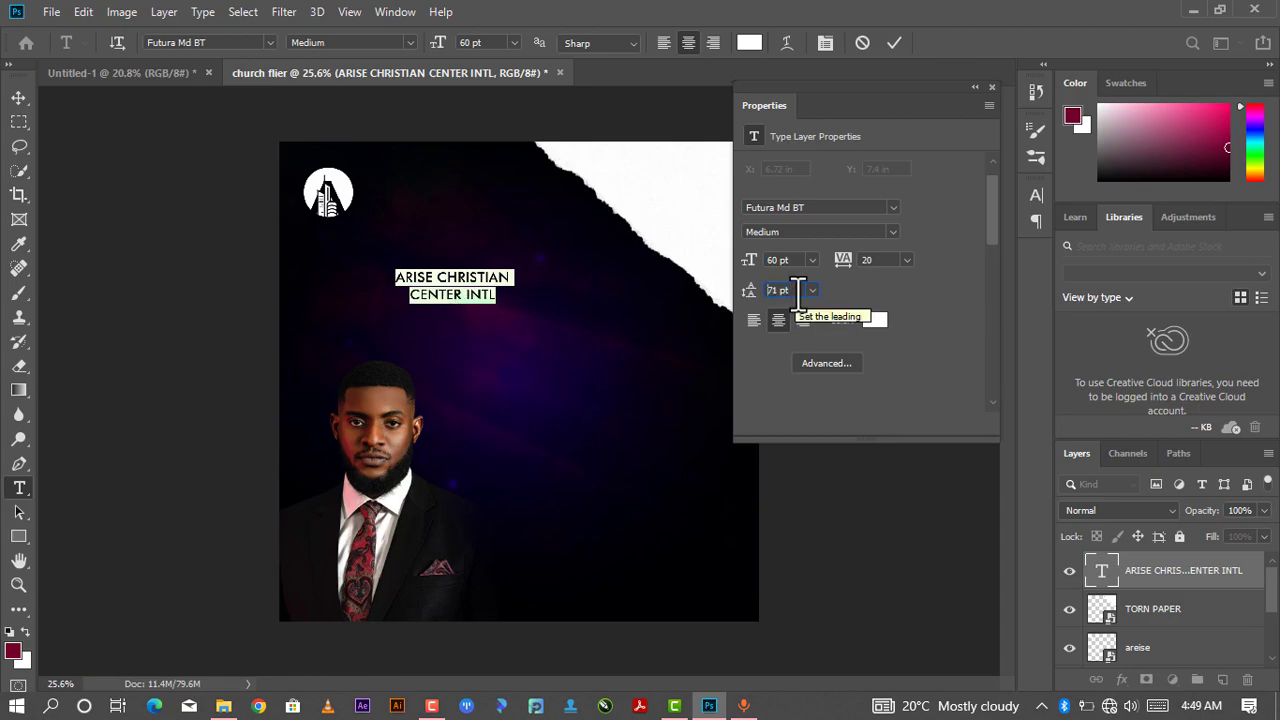
scroll(797, 290, "down", 1)
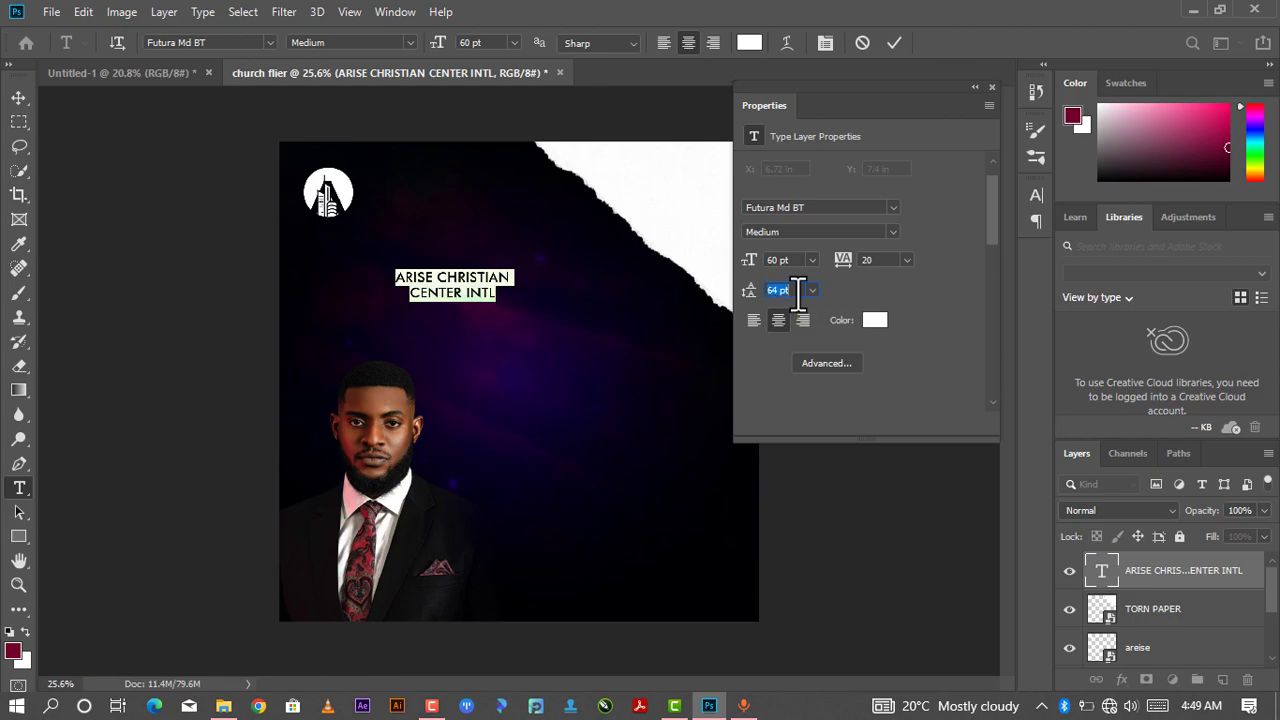
left_click(754, 320)
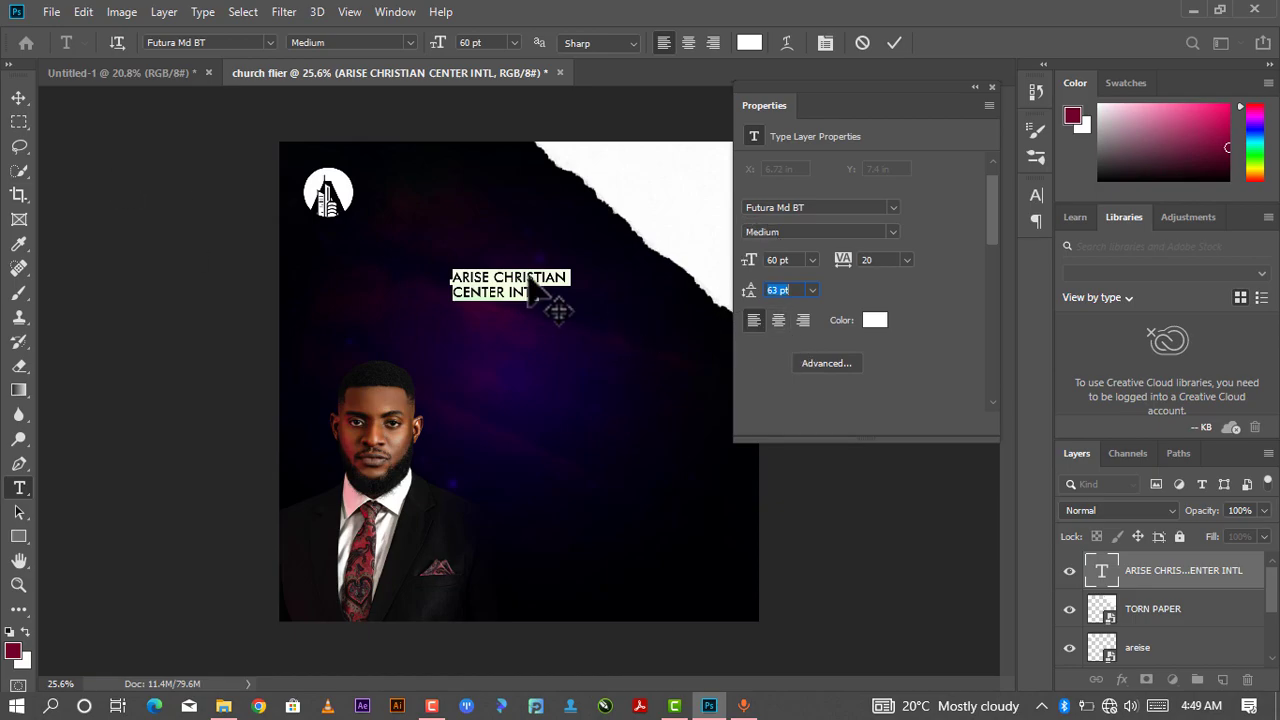
left_click(895, 43)
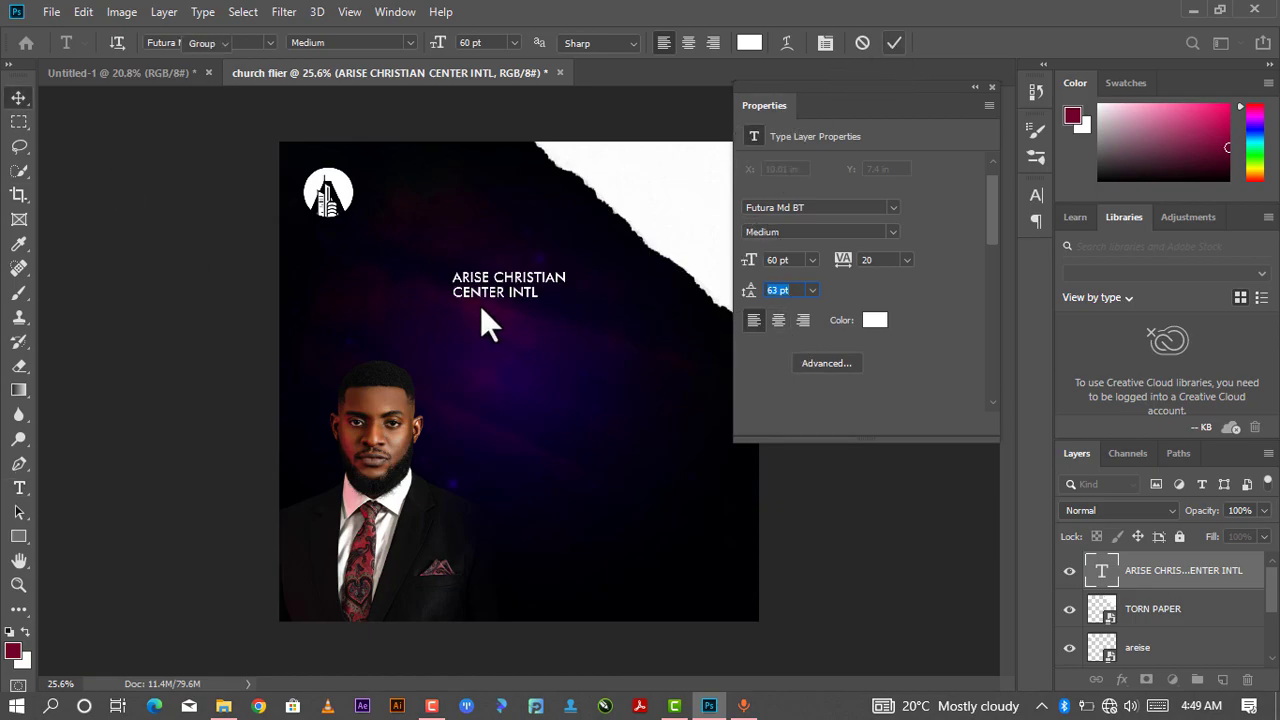
- Move the heading beside the logo in the flier's upper-left corner and close the Properties panel
key("v")
left_click_drag(522, 308, 421, 178)
scroll(427, 190, "up", 1)
scroll(421, 178, "up", 2)
scroll(422, 168, "down", 2)
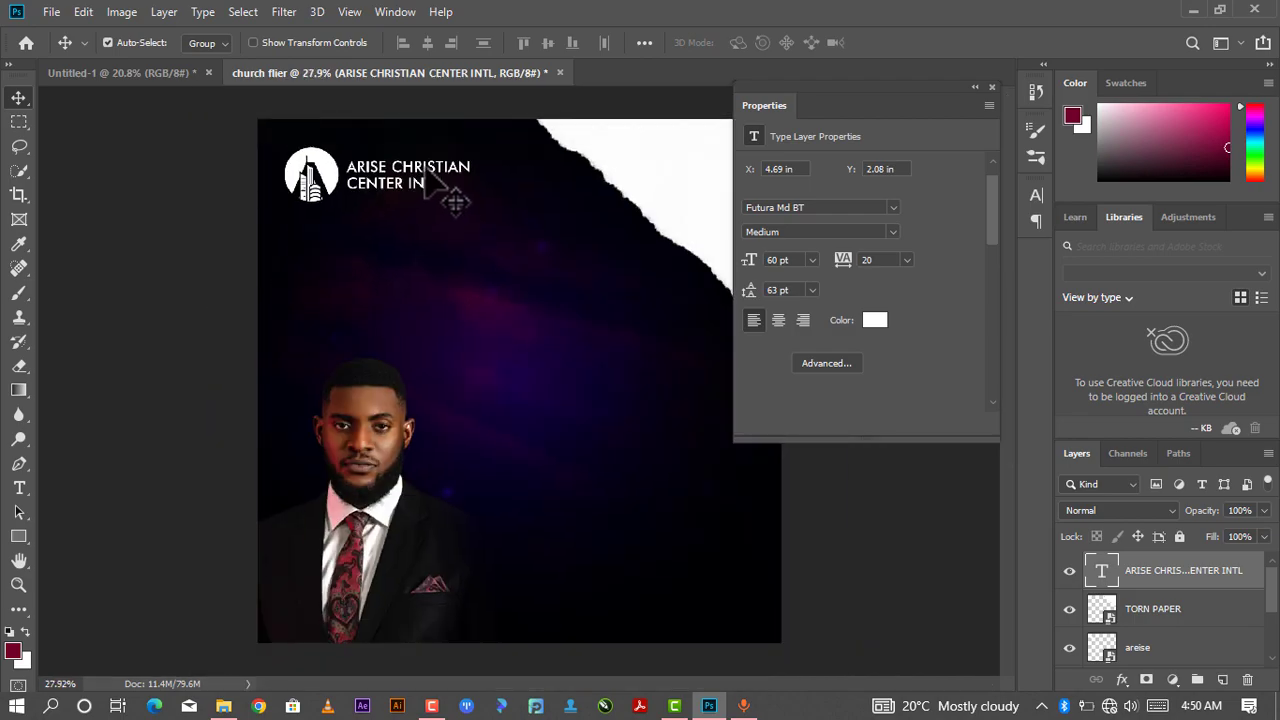
scroll(424, 168, "up", 2)
scroll(424, 168, "down", 2)
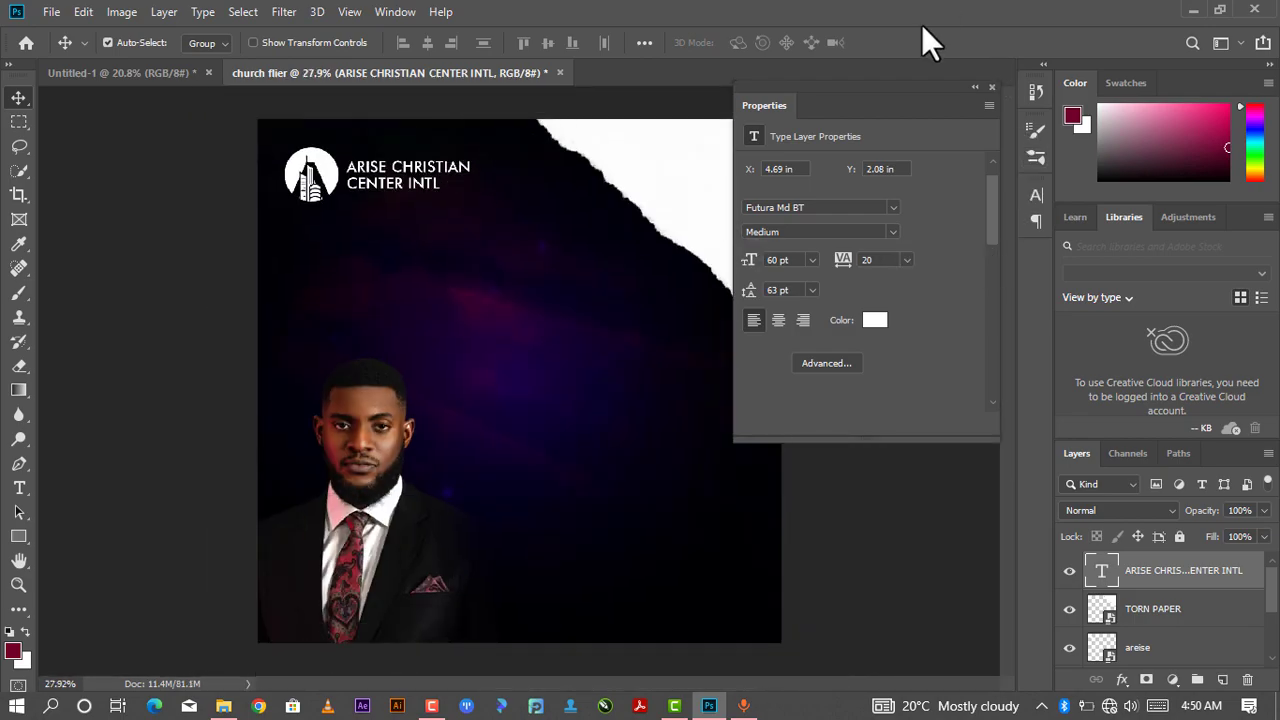
double_click(975, 88)
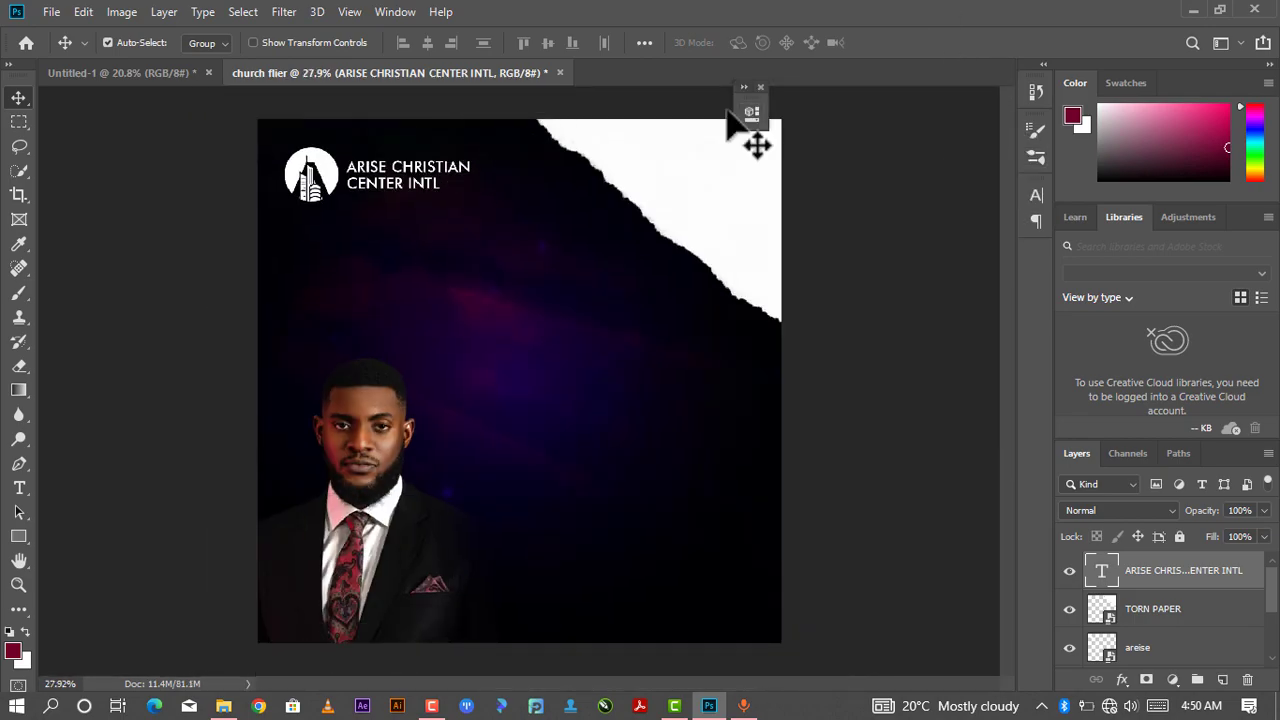
left_click(760, 87)
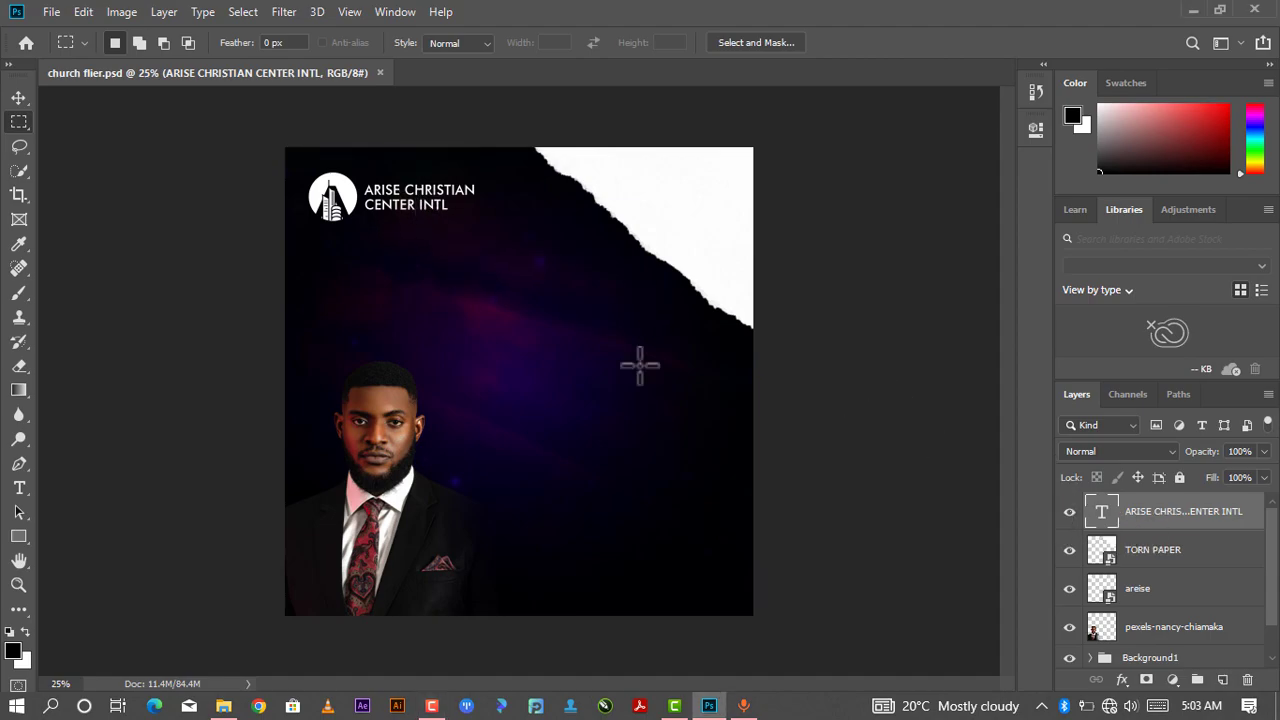
- Duplicate the heading layer and move the copy below the original
left_click(20, 98)
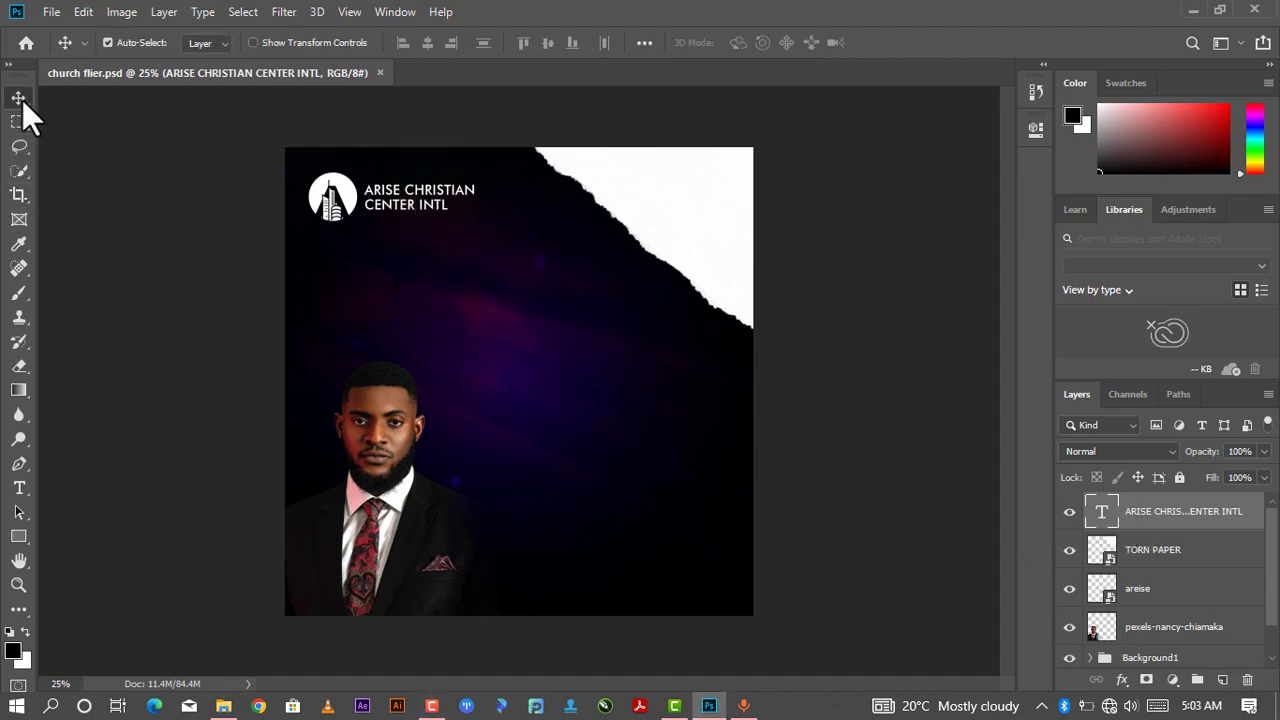
key("ctrl+j")
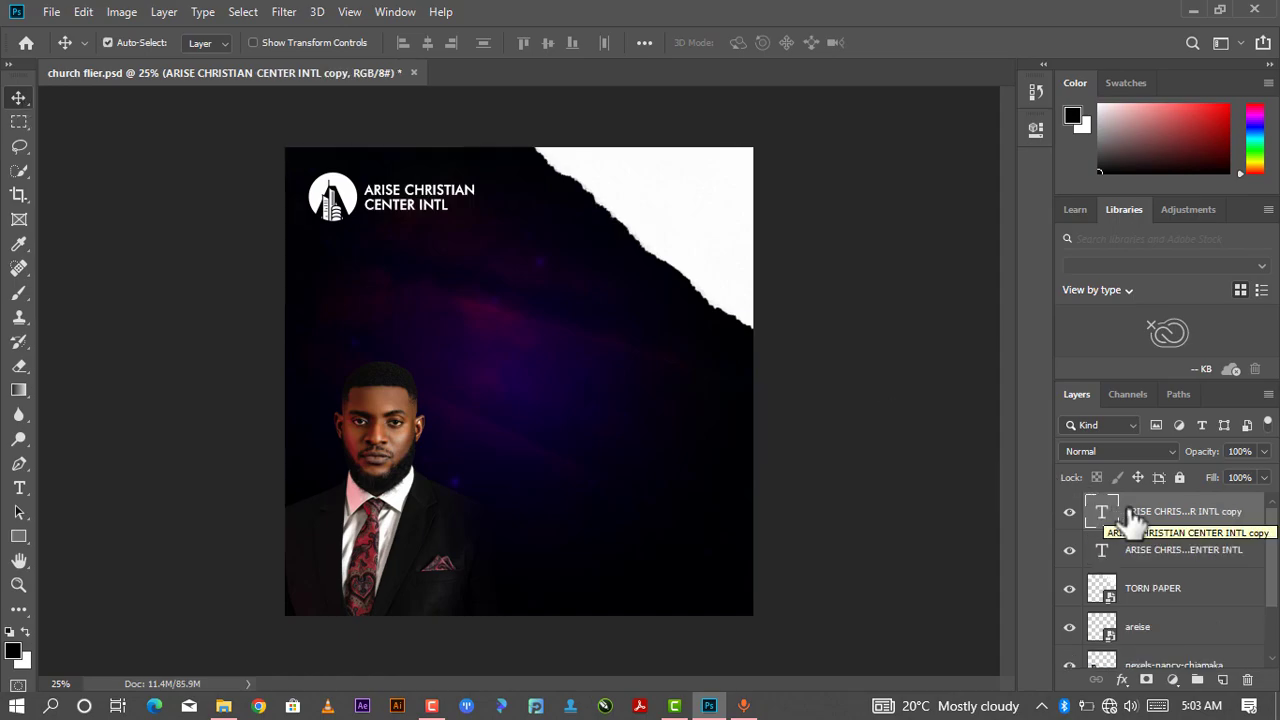
left_click_drag(452, 195, 509, 232)
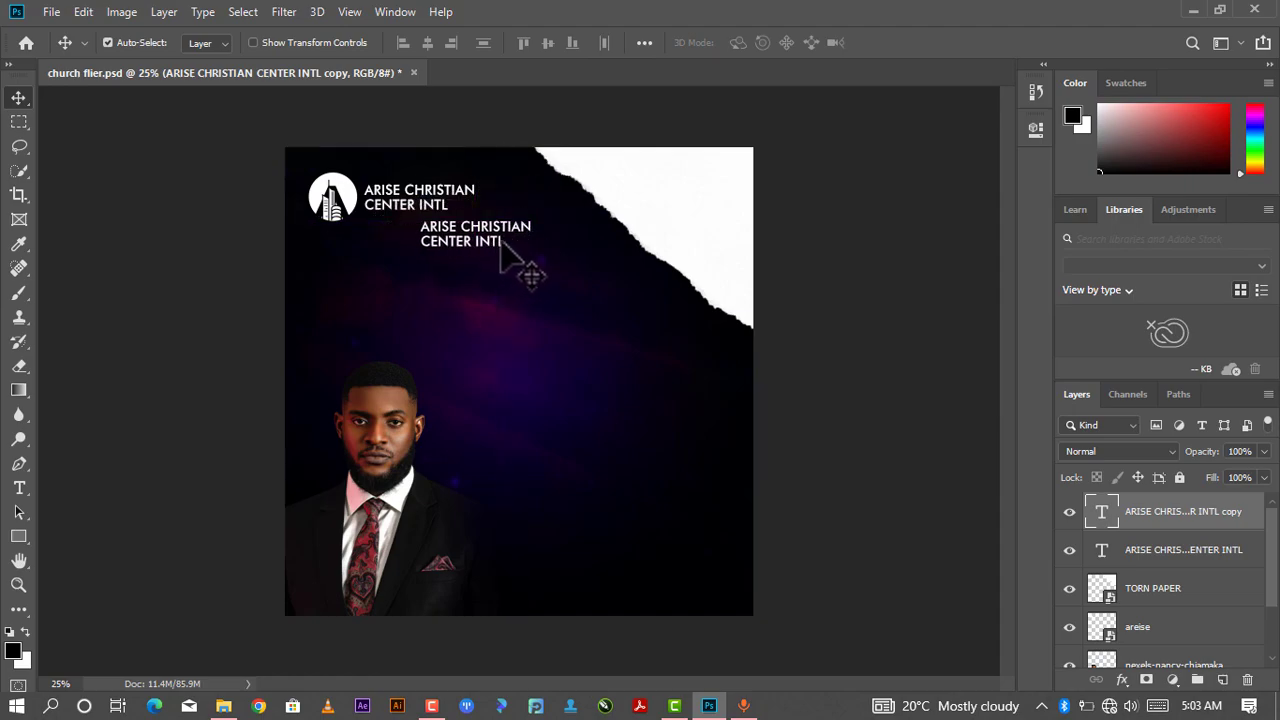
- Replace the copied text with PRESENTS and commit it
key("t")
left_click(503, 238)
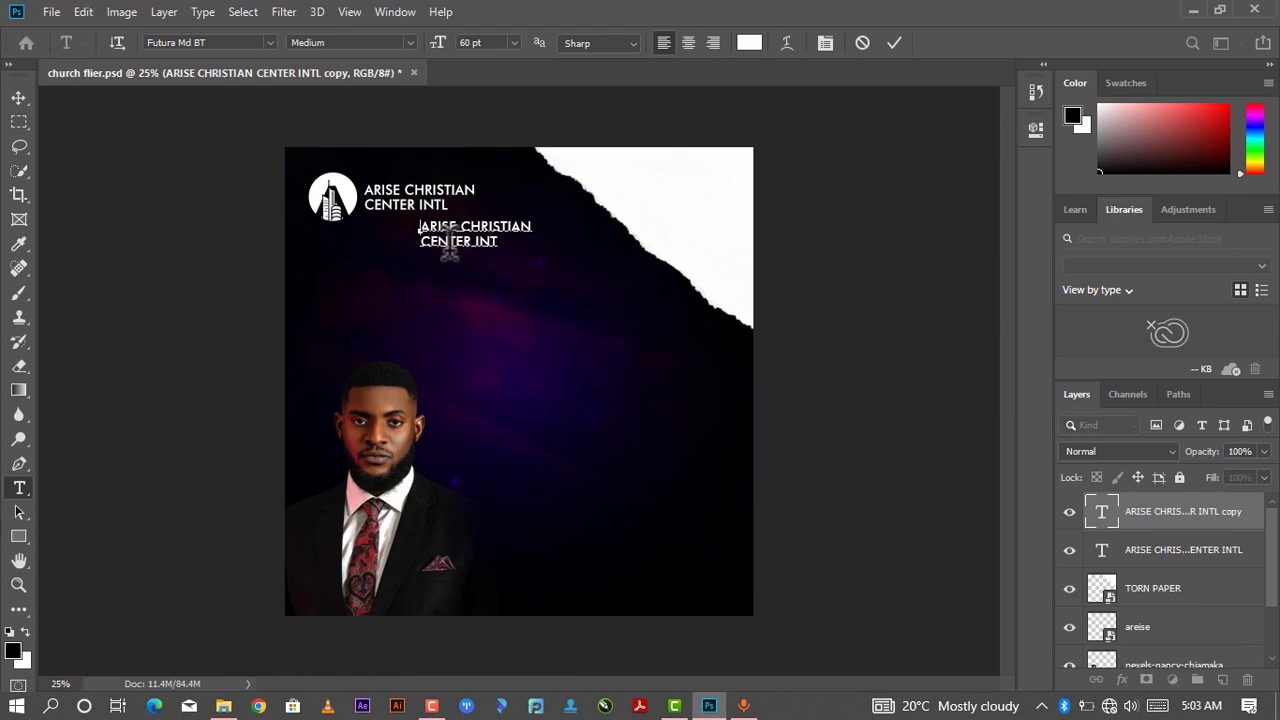
key("ctrl+a")
key("BackSpace")
type("PRESENT")
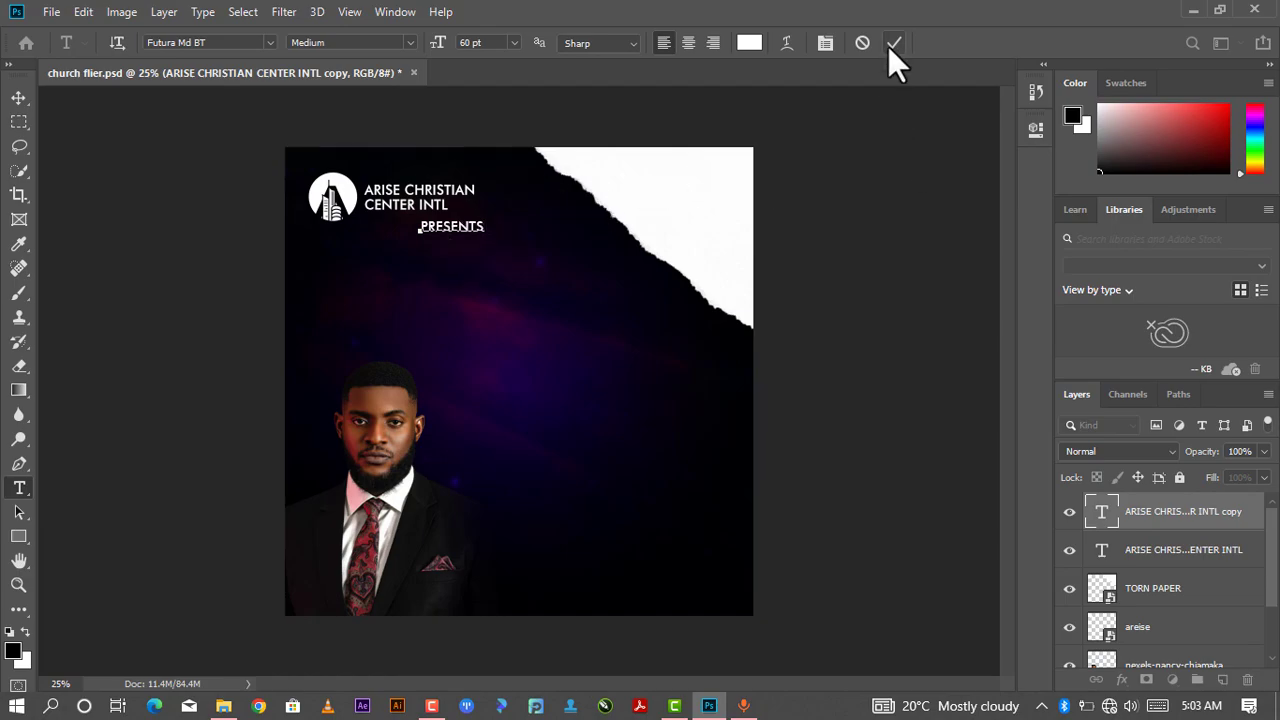
key("ctrl+Return")
- Set the PRESENTS text's tracking to 360 and commit it
key("v")
left_click_drag(474, 227, 530, 250)
double_click(533, 251)
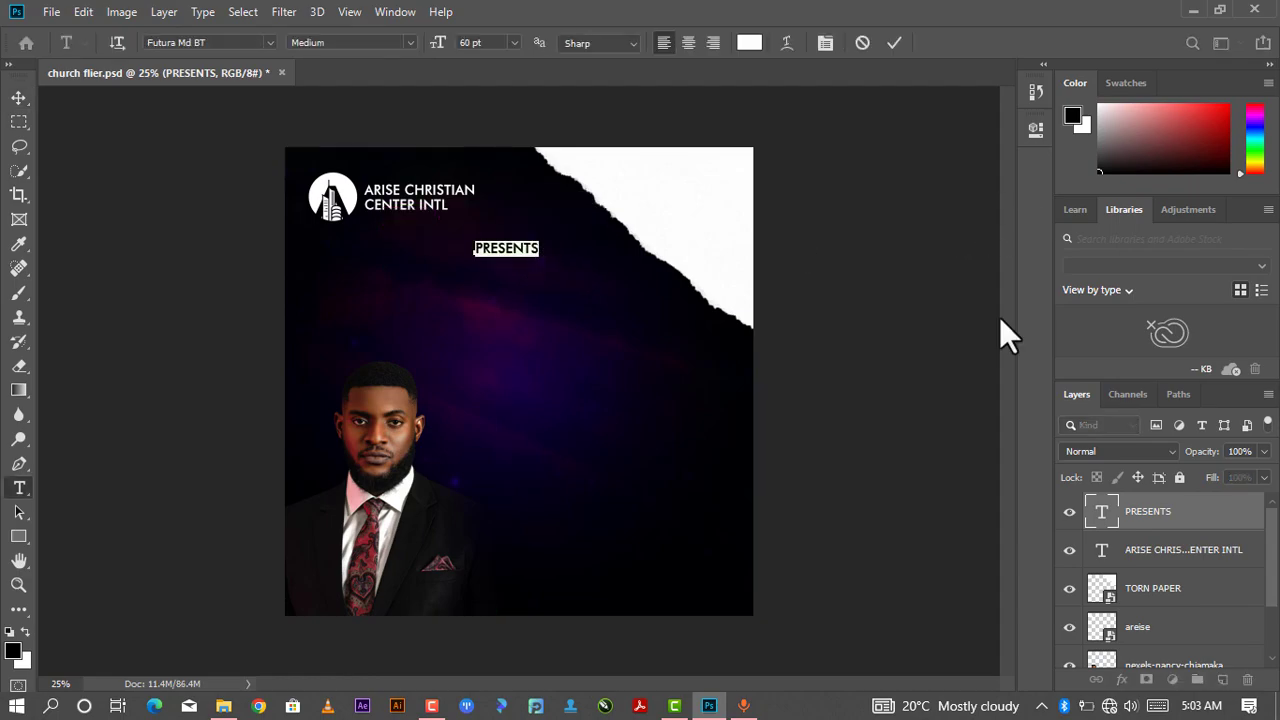
left_click(1037, 131)
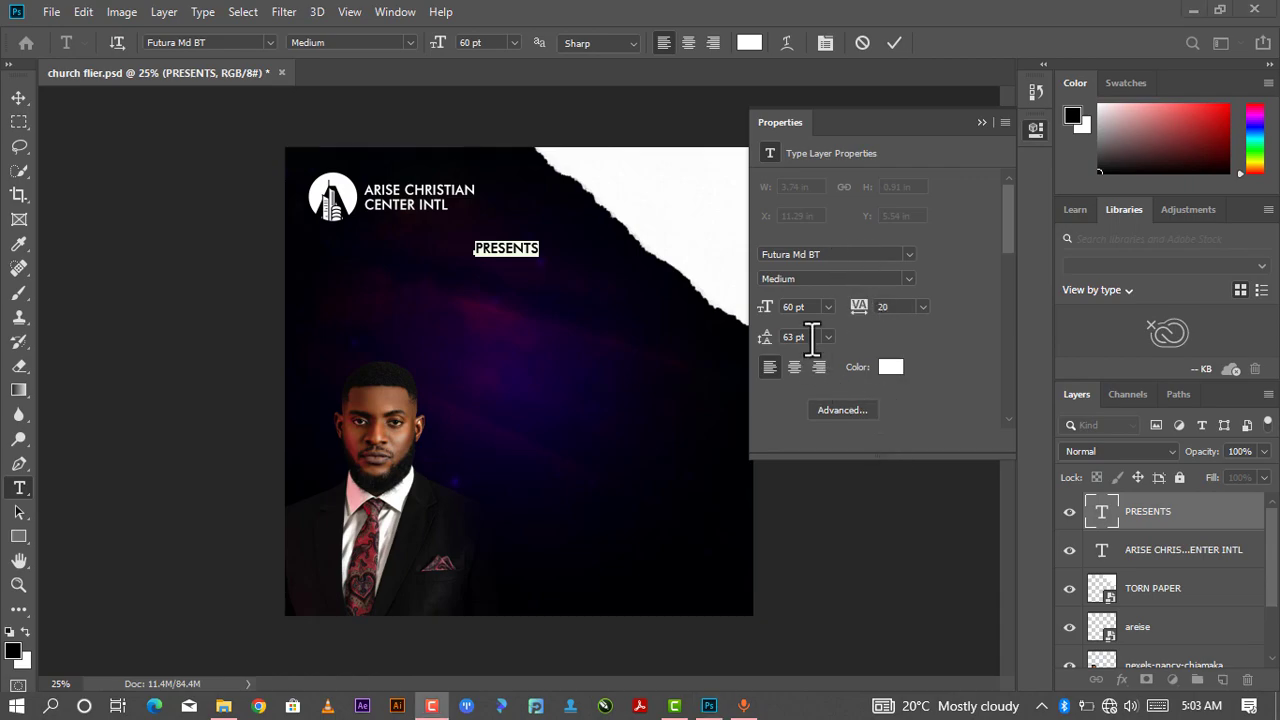
left_click(893, 307)
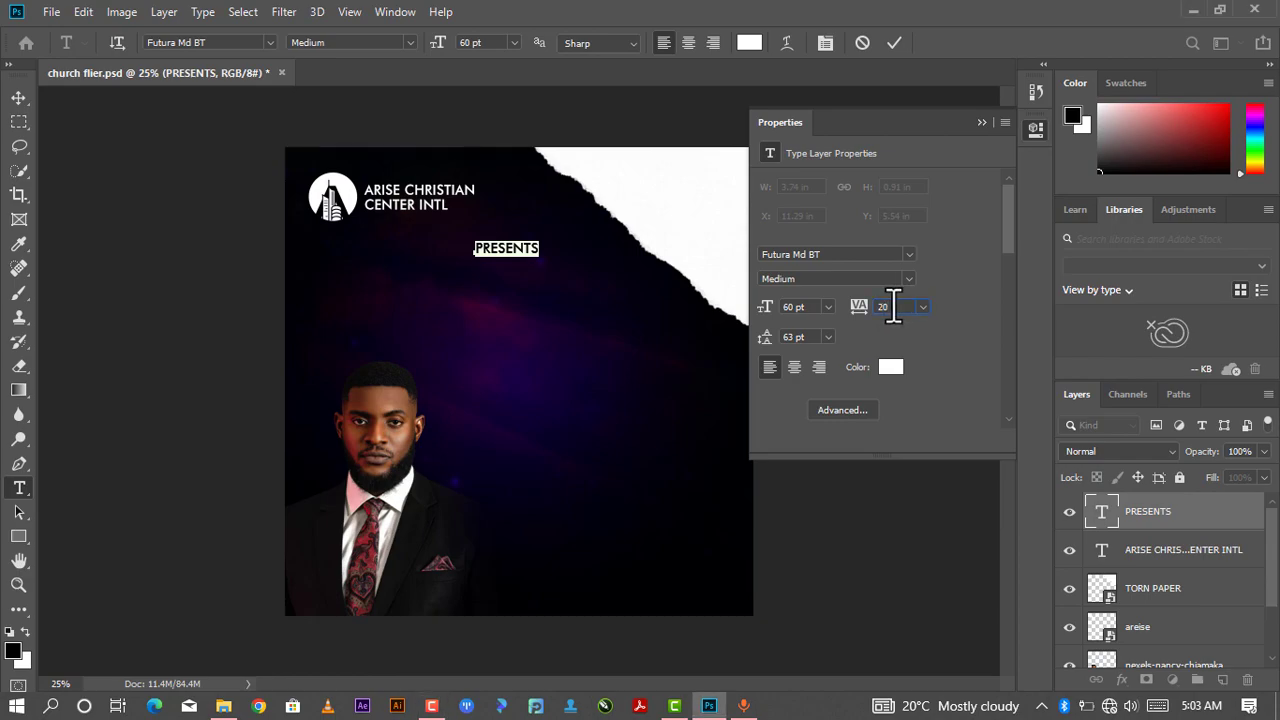
left_click_drag(892, 307, 870, 306)
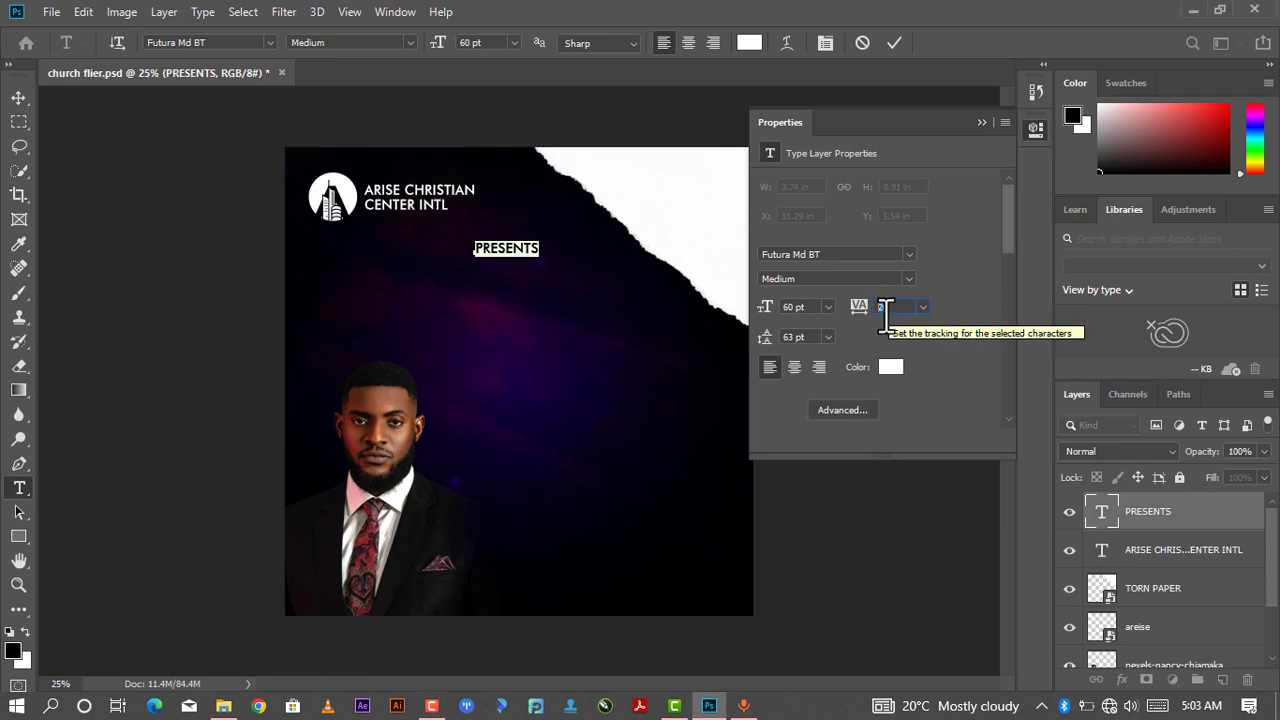
left_click_drag(862, 310, 885, 312)
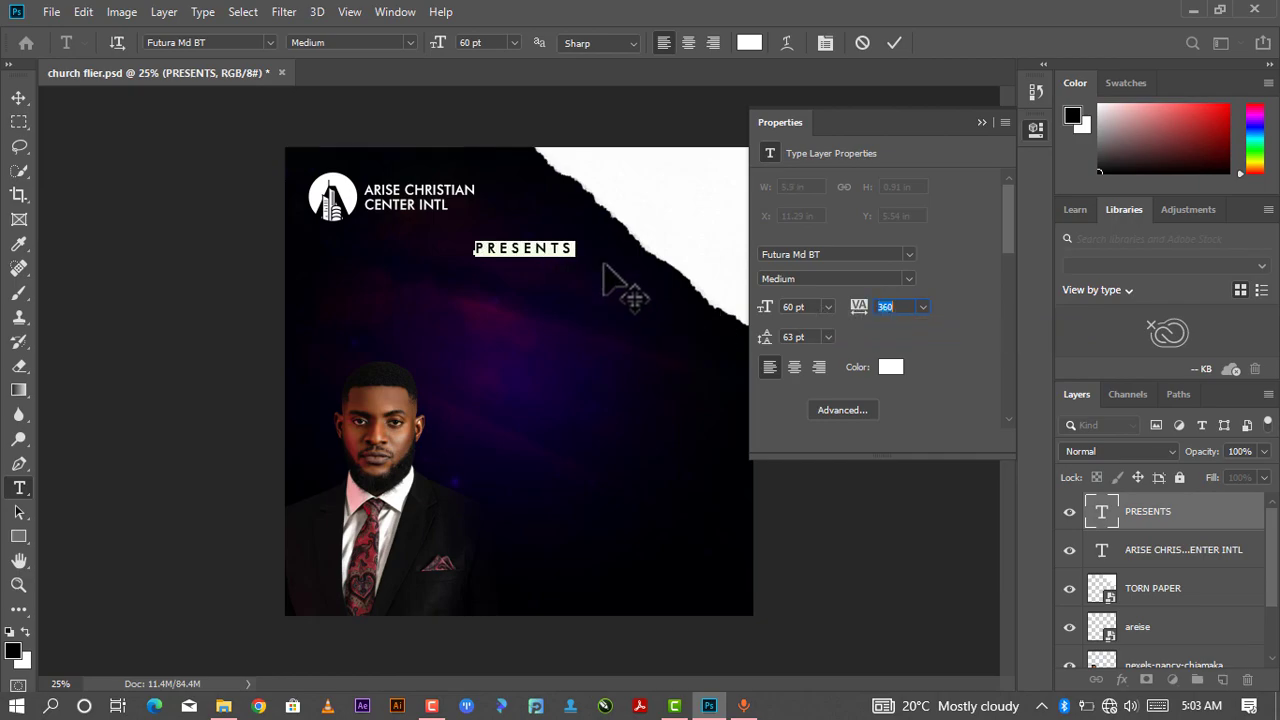
left_click(985, 120)
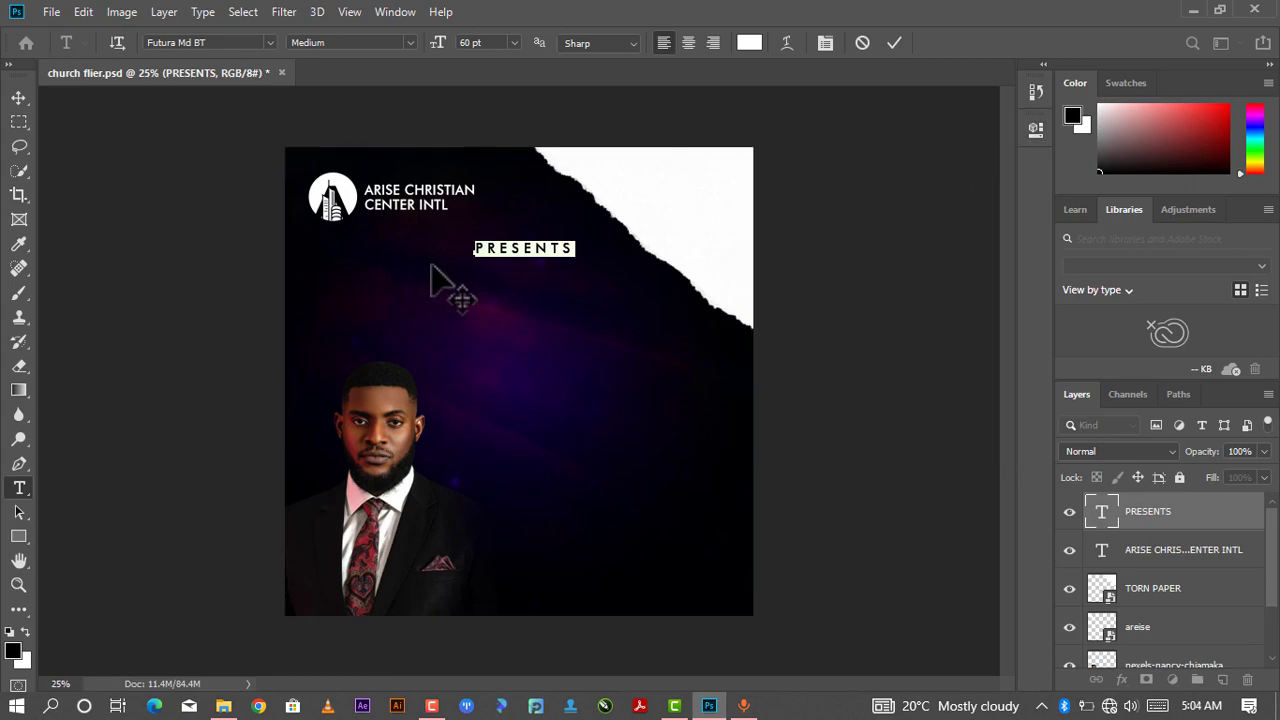
left_click(538, 251)
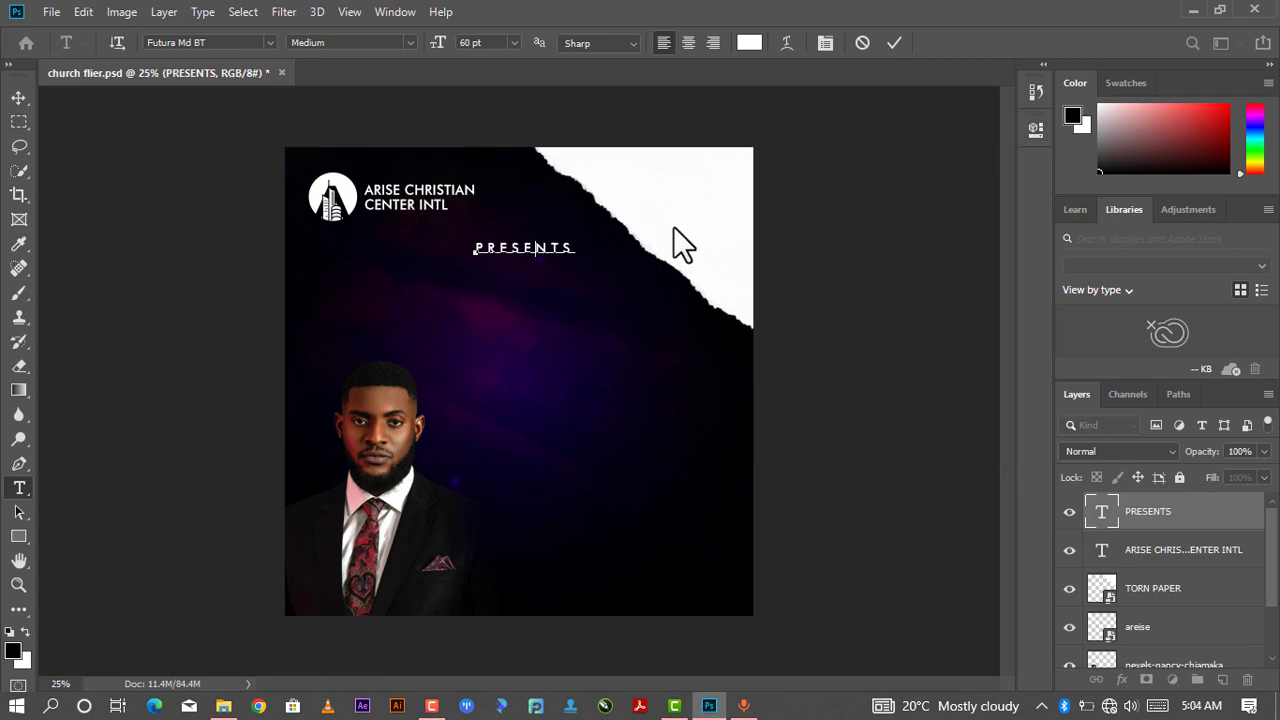
left_click(890, 43)
- Move the PRESENTS text up to sit just below the heading
key("v")
left_click_drag(535, 250, 515, 235)
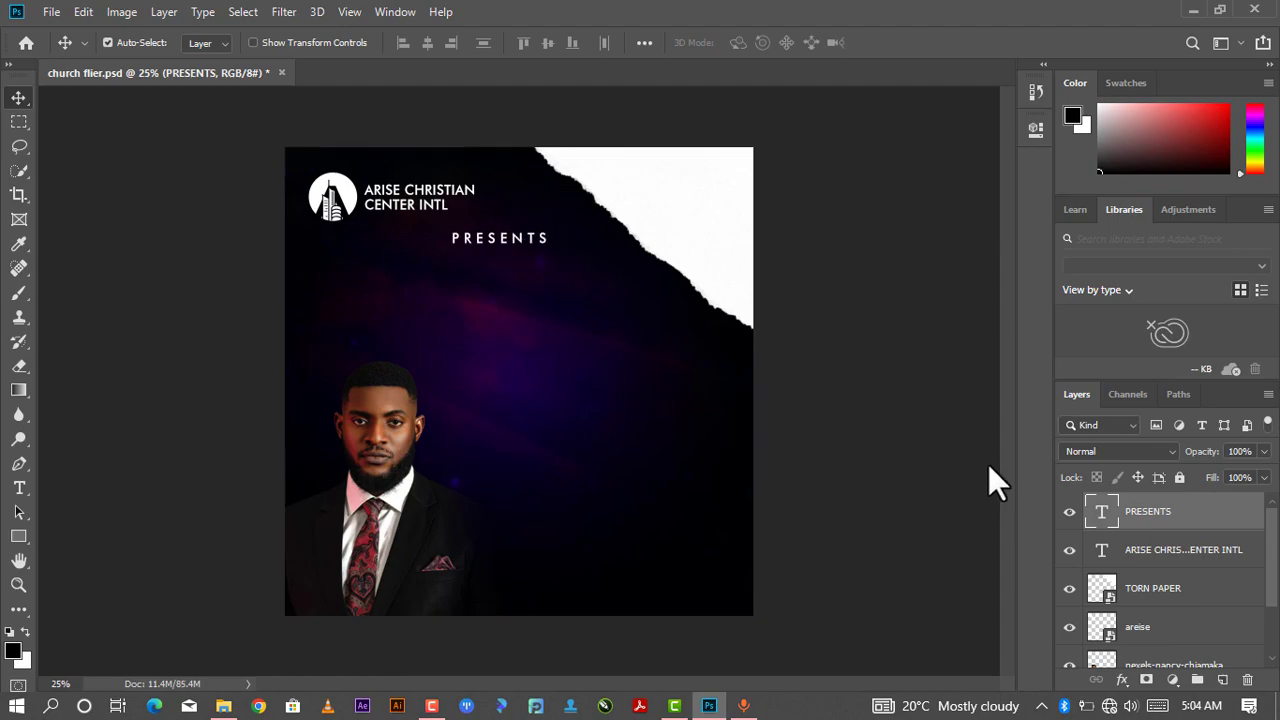
right_click(542, 240)
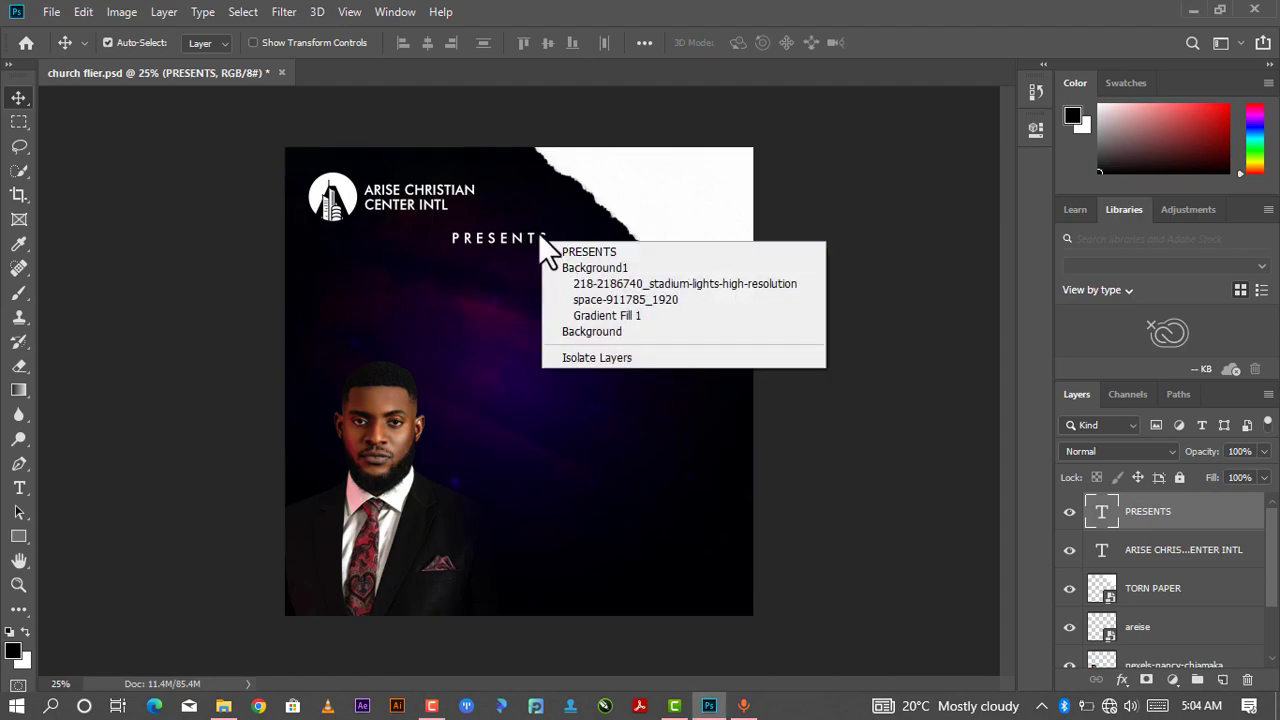
- Change the PRESENTS text colour to yellow and commit the edit
right_click(543, 233)
left_click(543, 233)
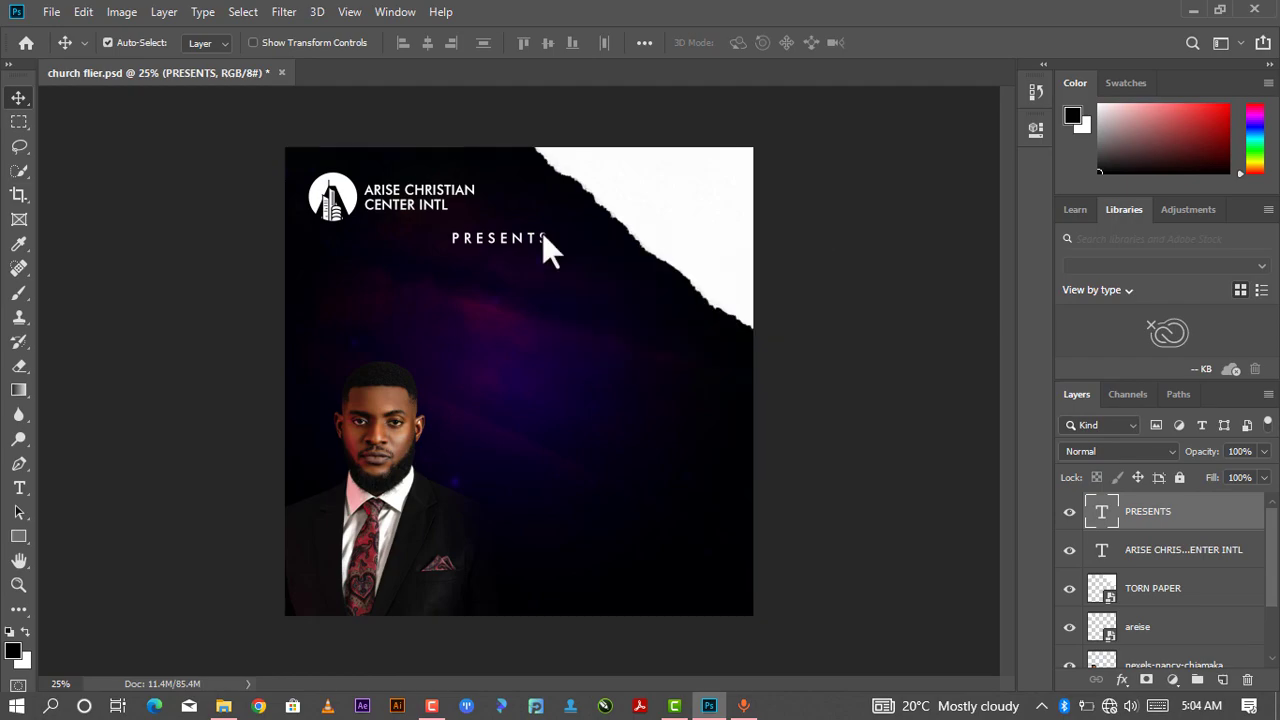
double_click(544, 240)
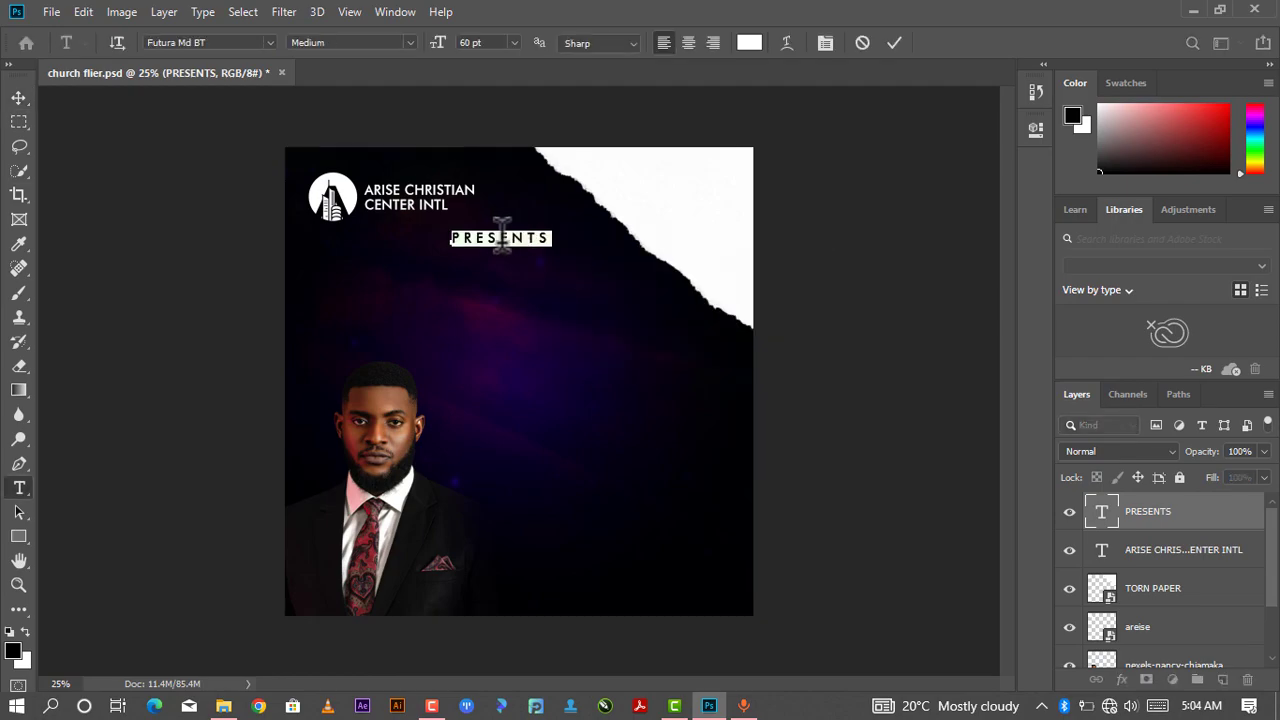
left_click(750, 43)
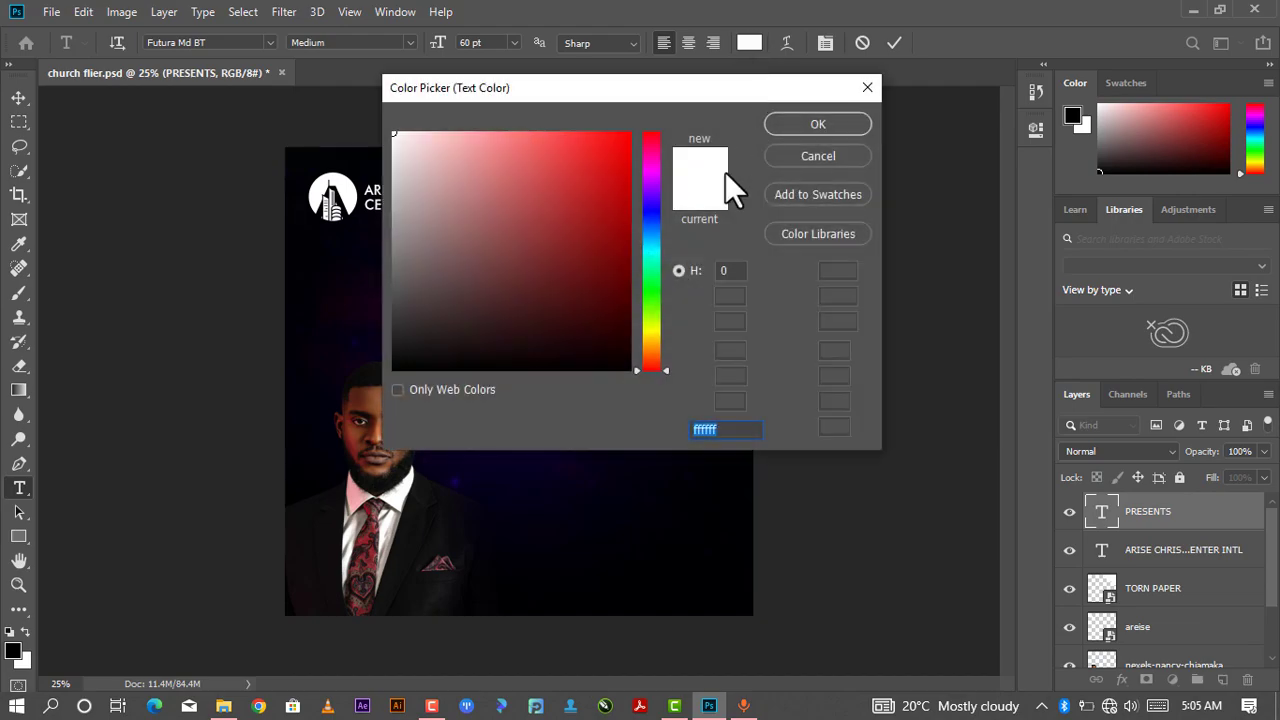
left_click_drag(639, 369, 650, 326)
left_click(626, 159)
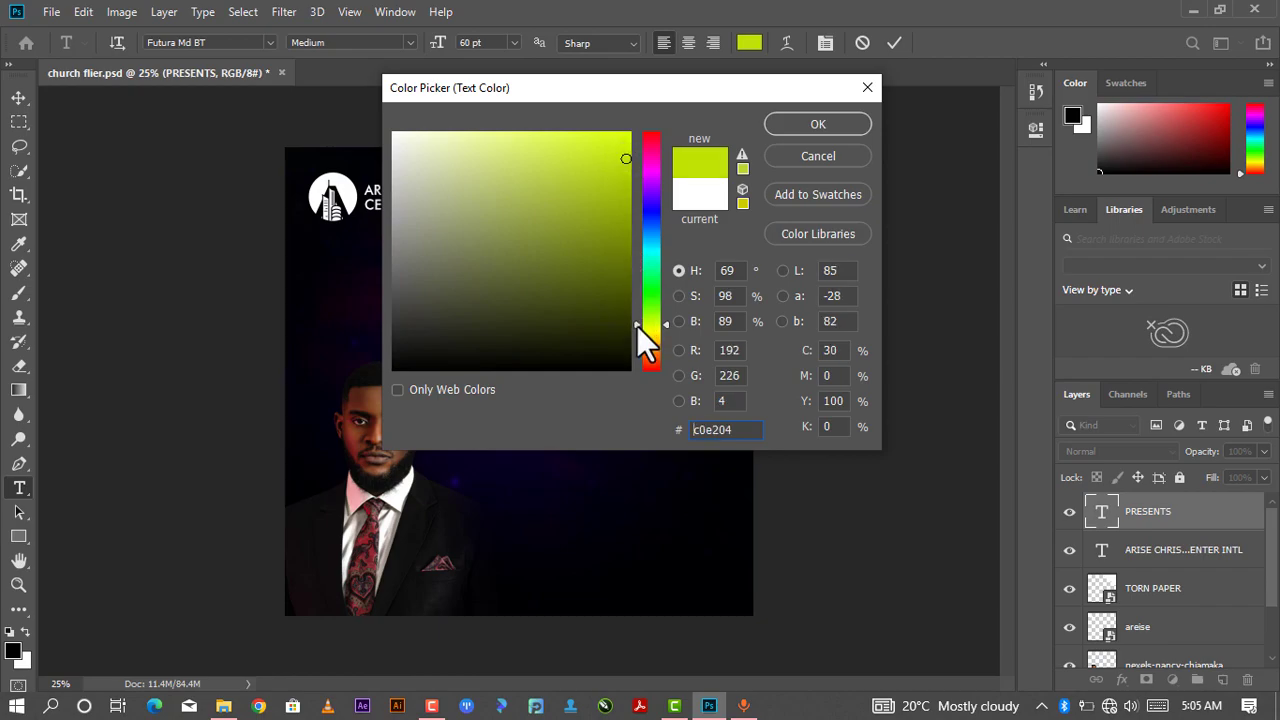
left_click_drag(638, 328, 638, 334)
left_click(767, 124)
left_click(894, 43)
key("v")
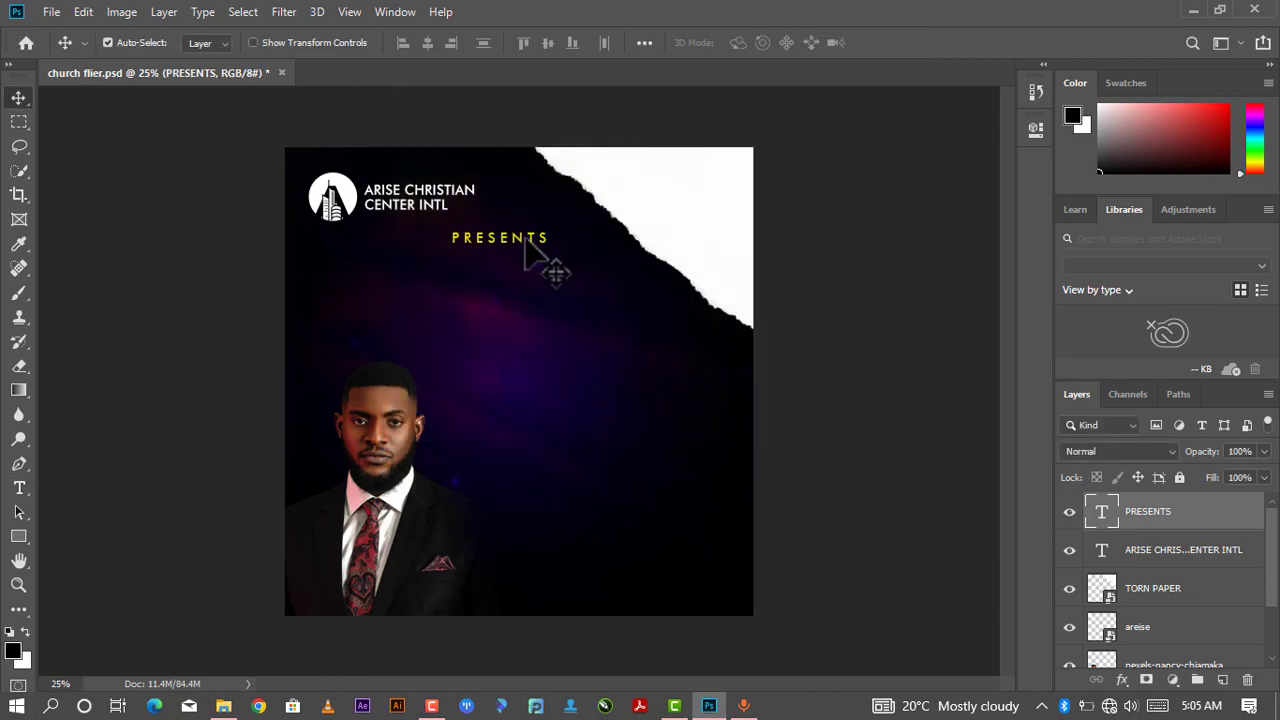
- Nudge the PRESENTS text up slightly and centre it horizontally with the Background1 group
left_click_drag(521, 240, 520, 234)
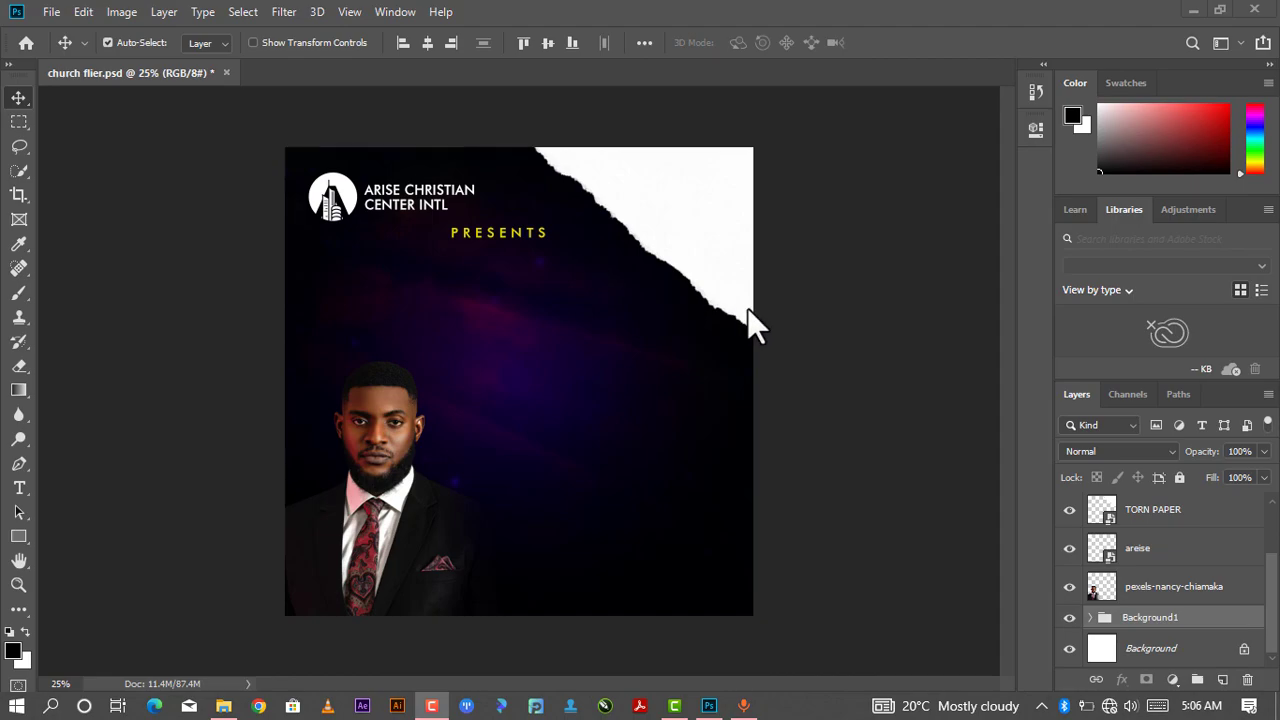
scroll(1148, 626, "up", 2)
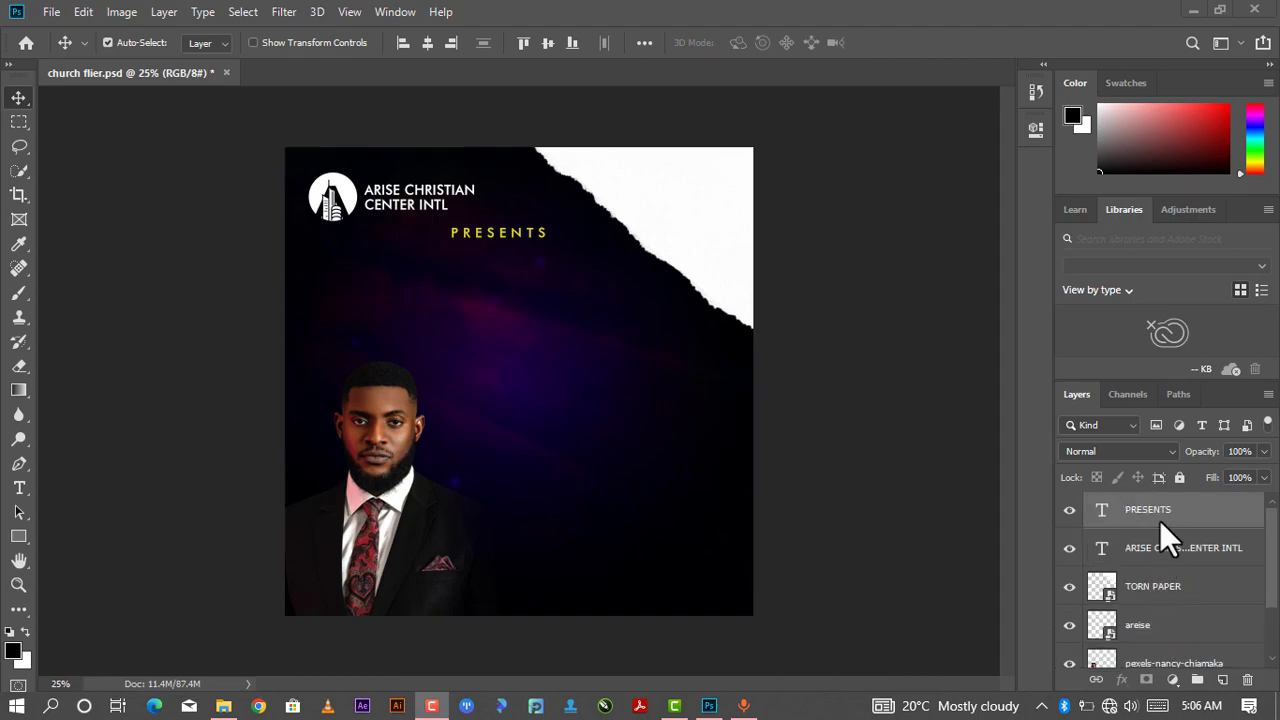
scroll(1143, 630, "down", 2)
left_click(1150, 618)
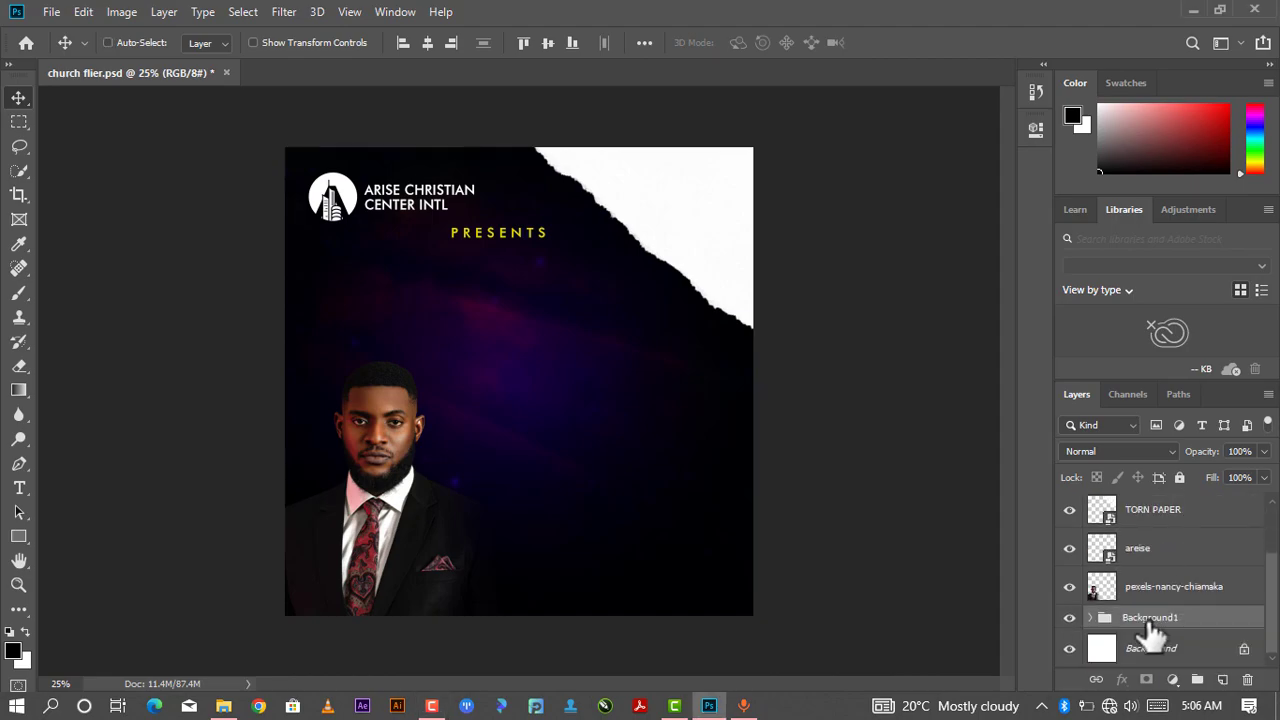
left_click(423, 43)
key("ctrl+z")
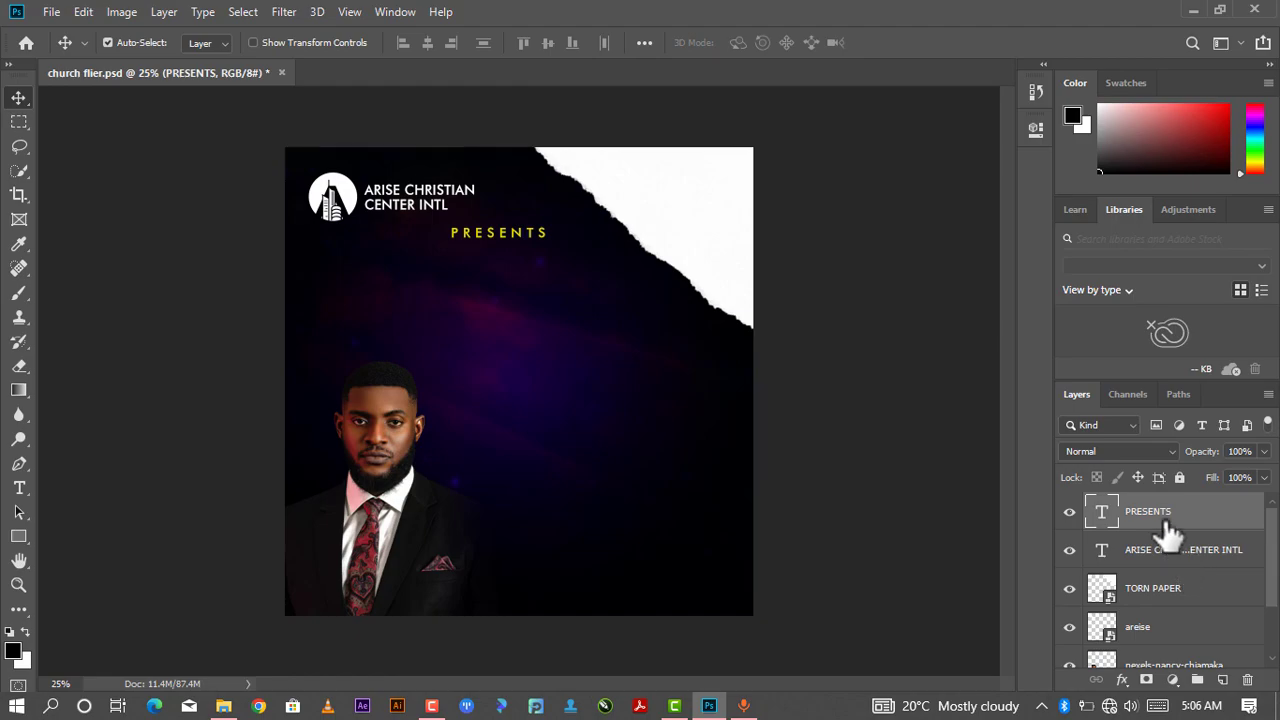
scroll(1150, 628, "down", 1)
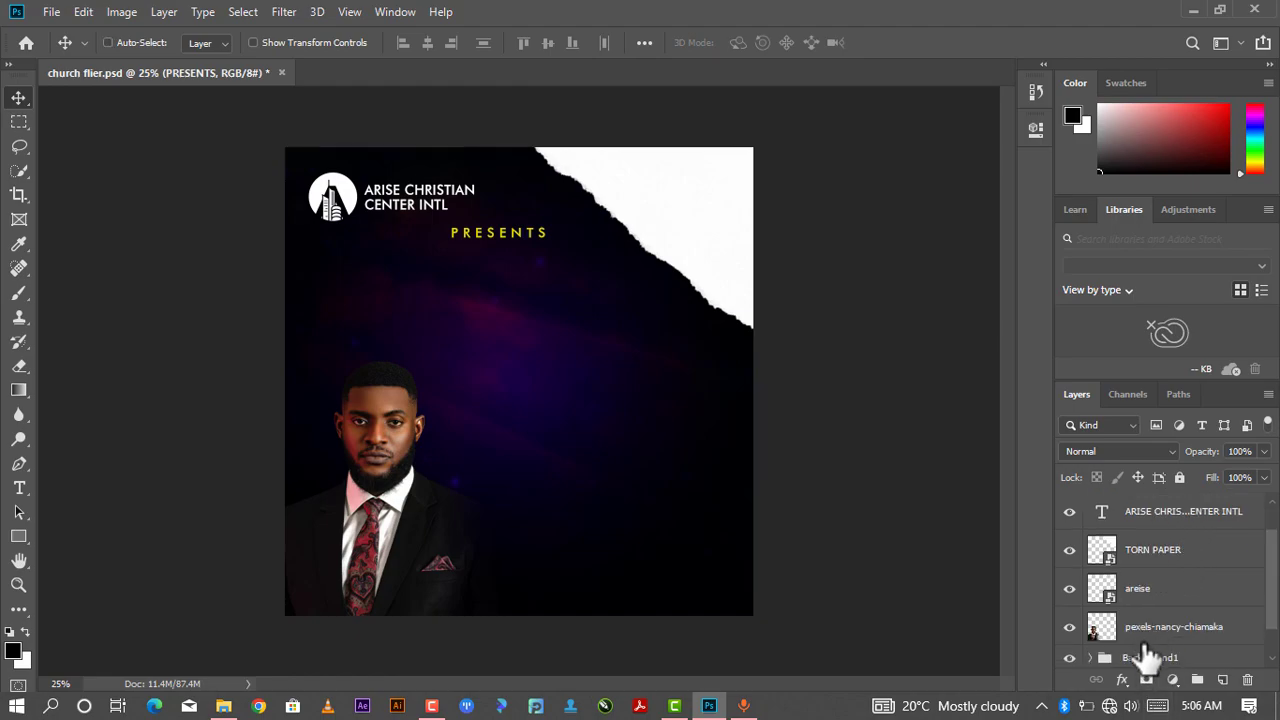
left_click(1151, 657)
key("ctrl+z")
scroll(1158, 560, "down", 2)
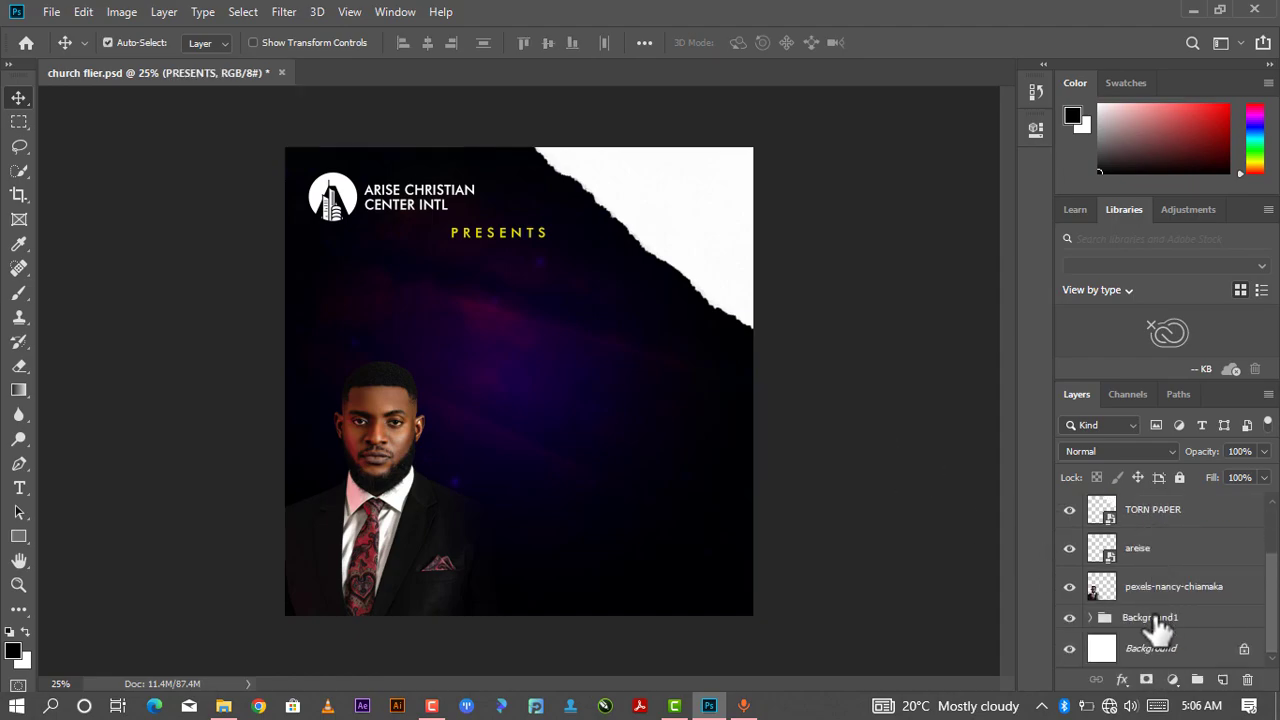
left_click(1156, 617)
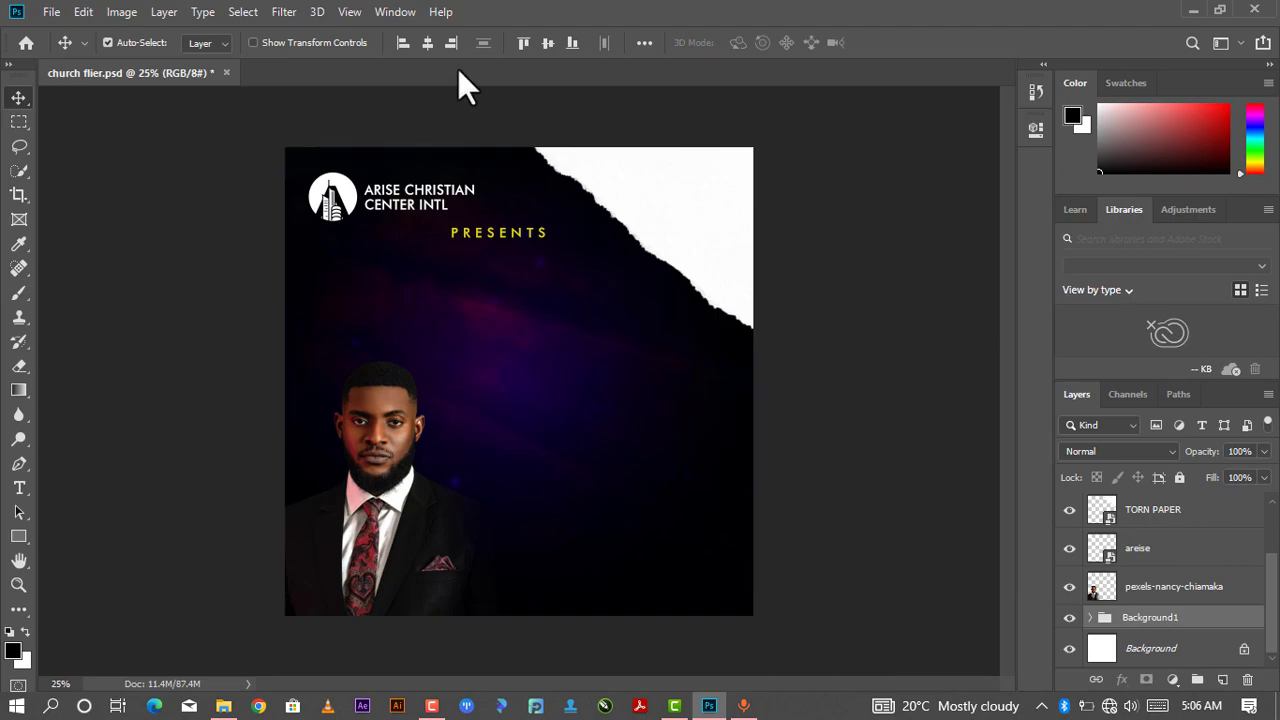
left_click(421, 43)
scroll(1205, 525, "up", 2)
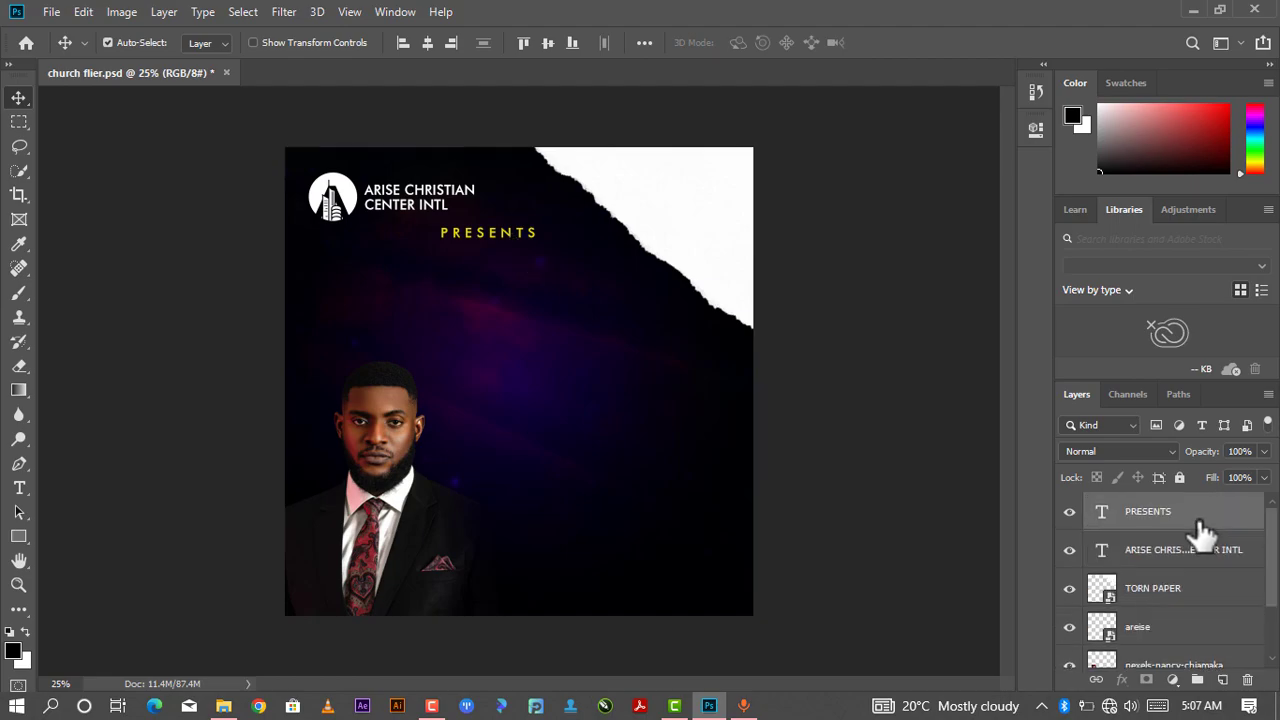
left_click(1197, 521)
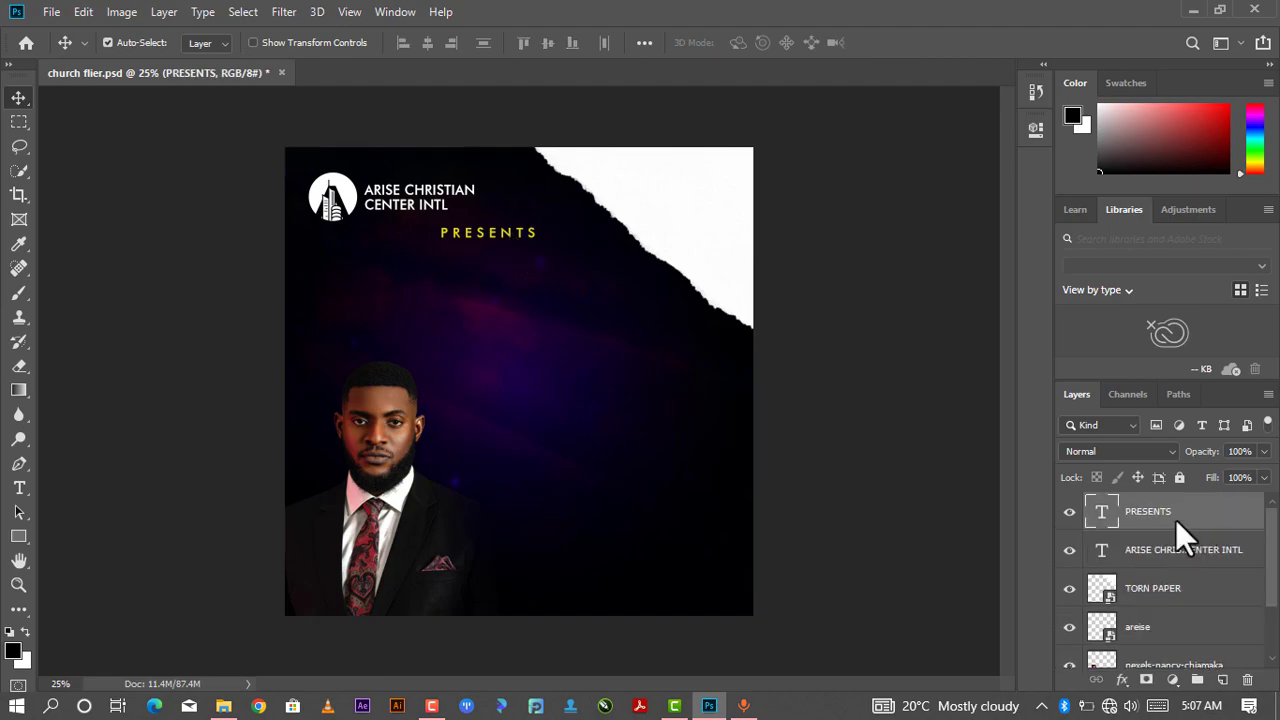
key("ctrl+j")
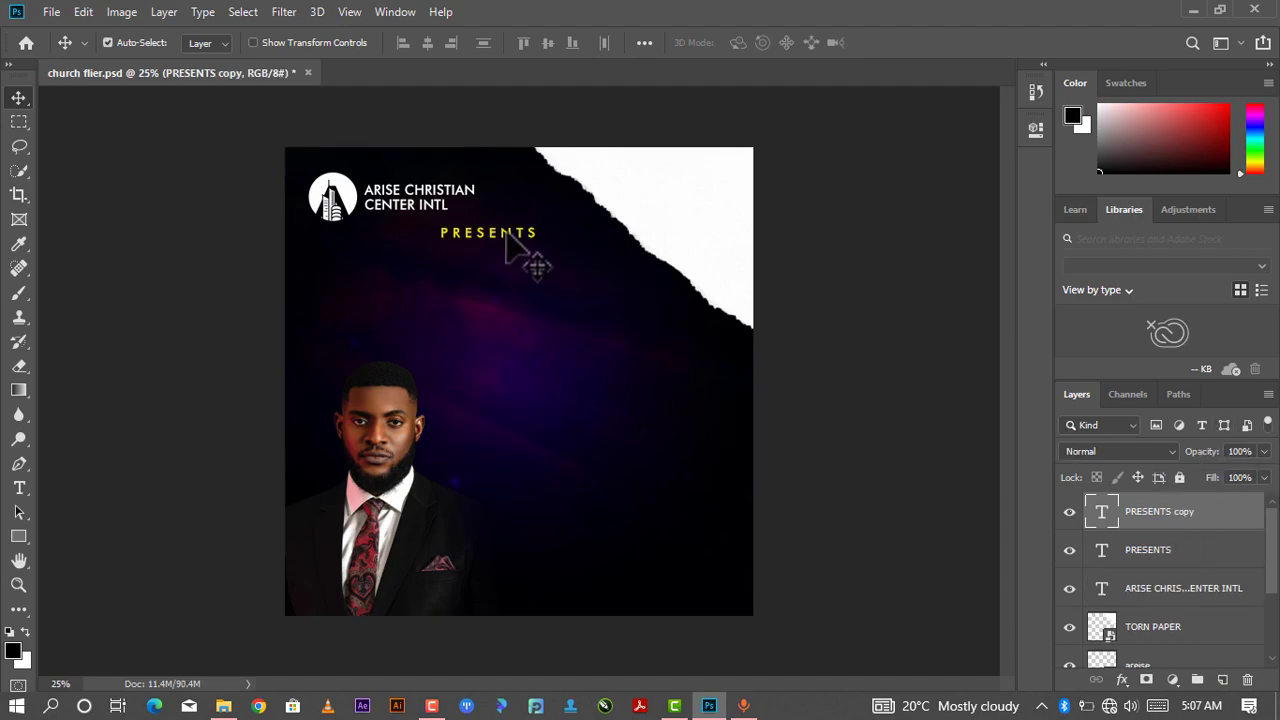
left_click_drag(508, 252, 505, 290)
key("Delete")
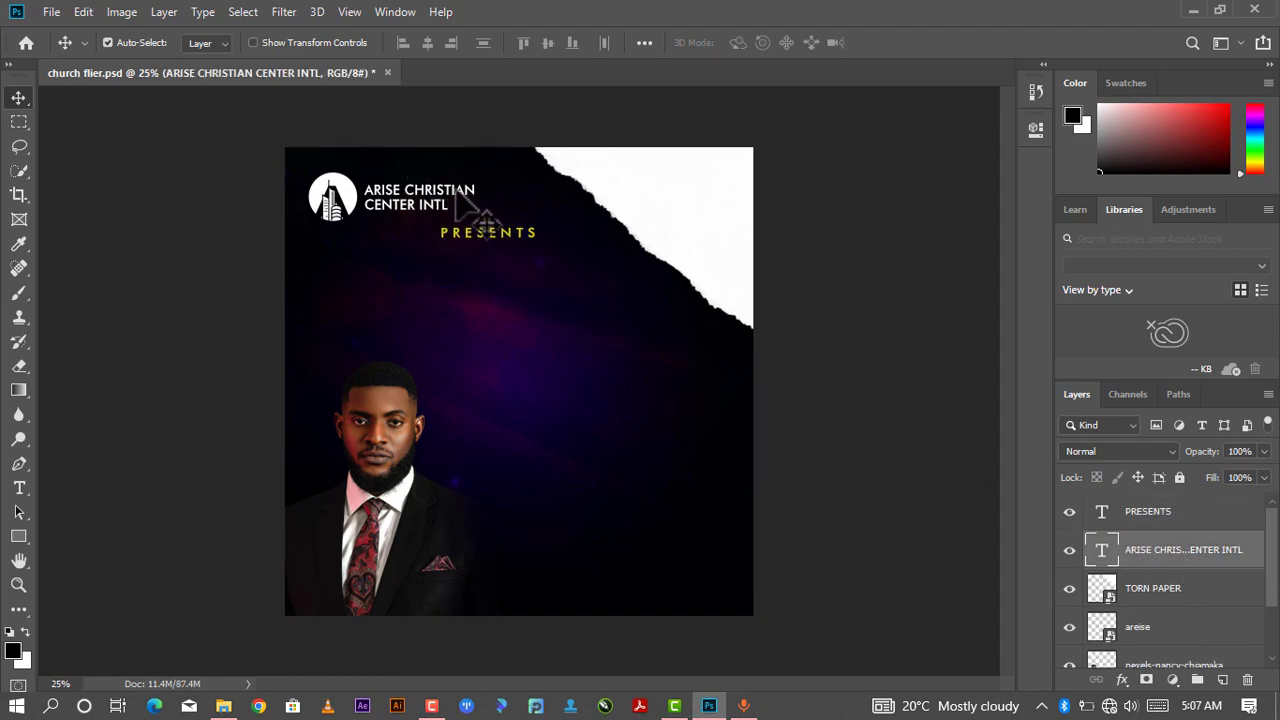
- Duplicate the heading text and place the copy below PRESENTS
key("ctrl")
left_click_drag(460, 197, 540, 300)
key("t")
- Replace the copied heading text with HOLYGHOST
double_click(527, 312)
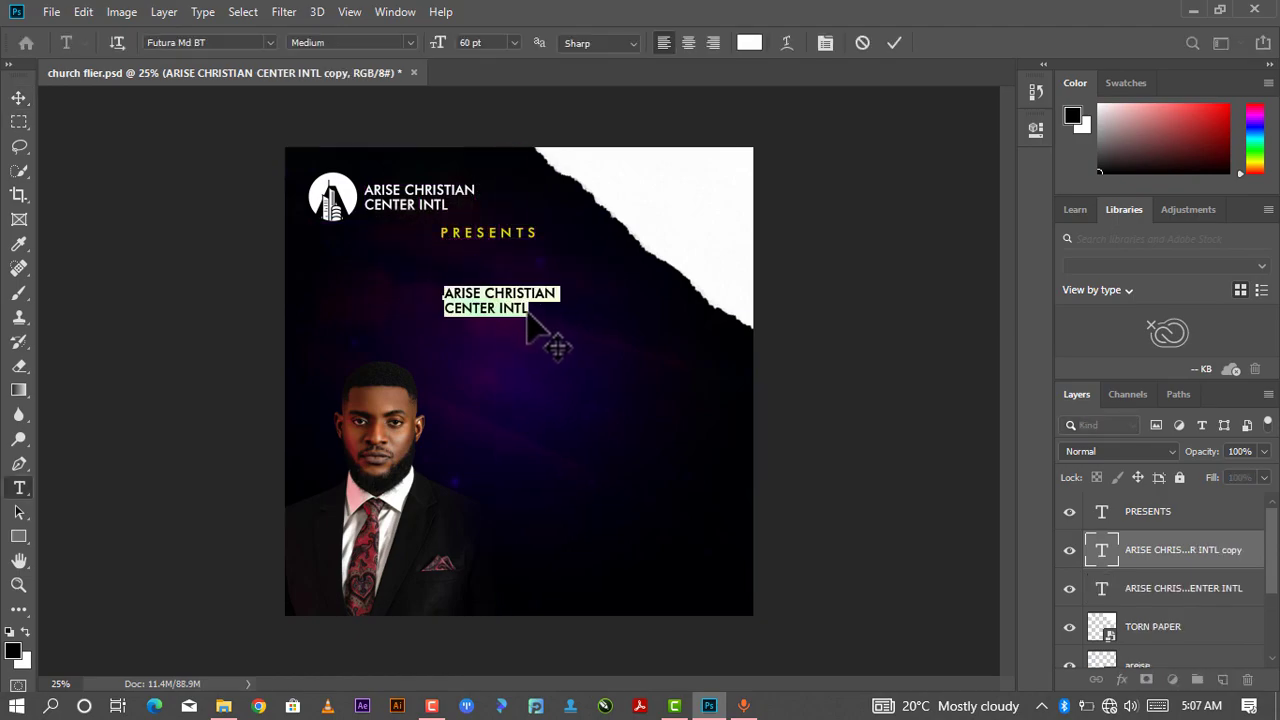
left_click(533, 306)
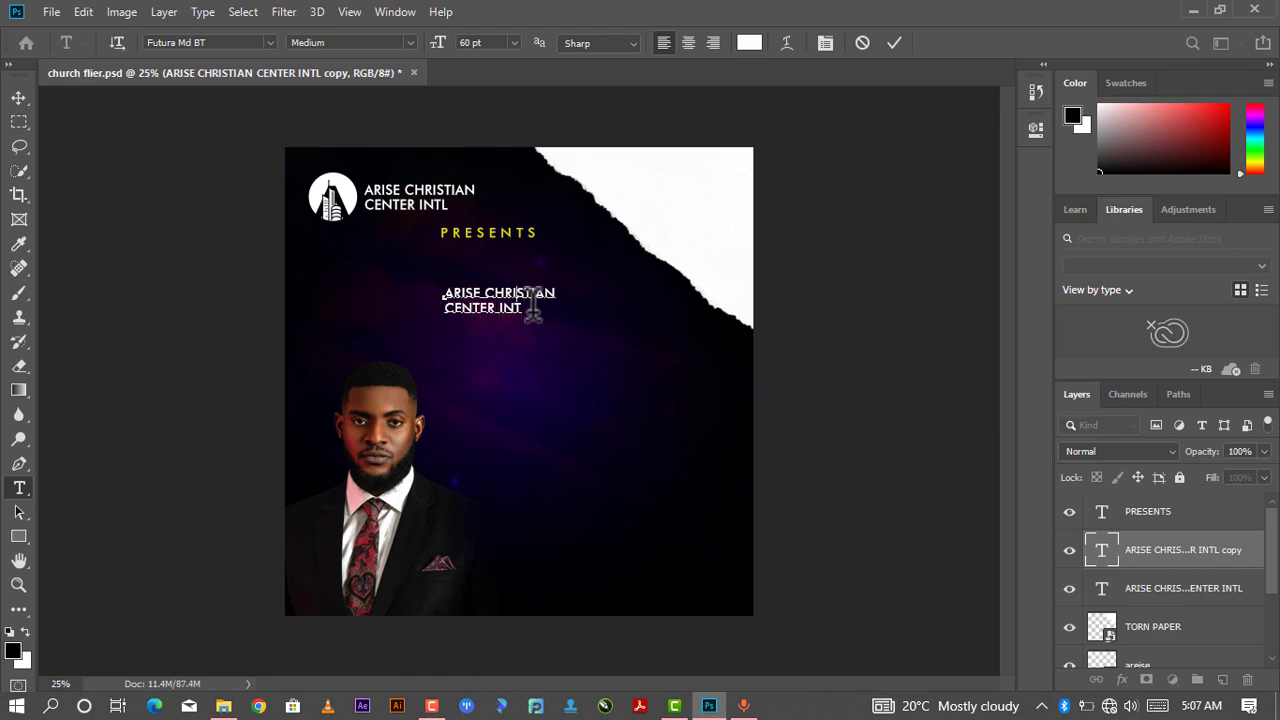
key("Left")
key("Left")
key("Left")
key("Left")
key("ctrl+a")
key("BackSpace")
type("HOLY")
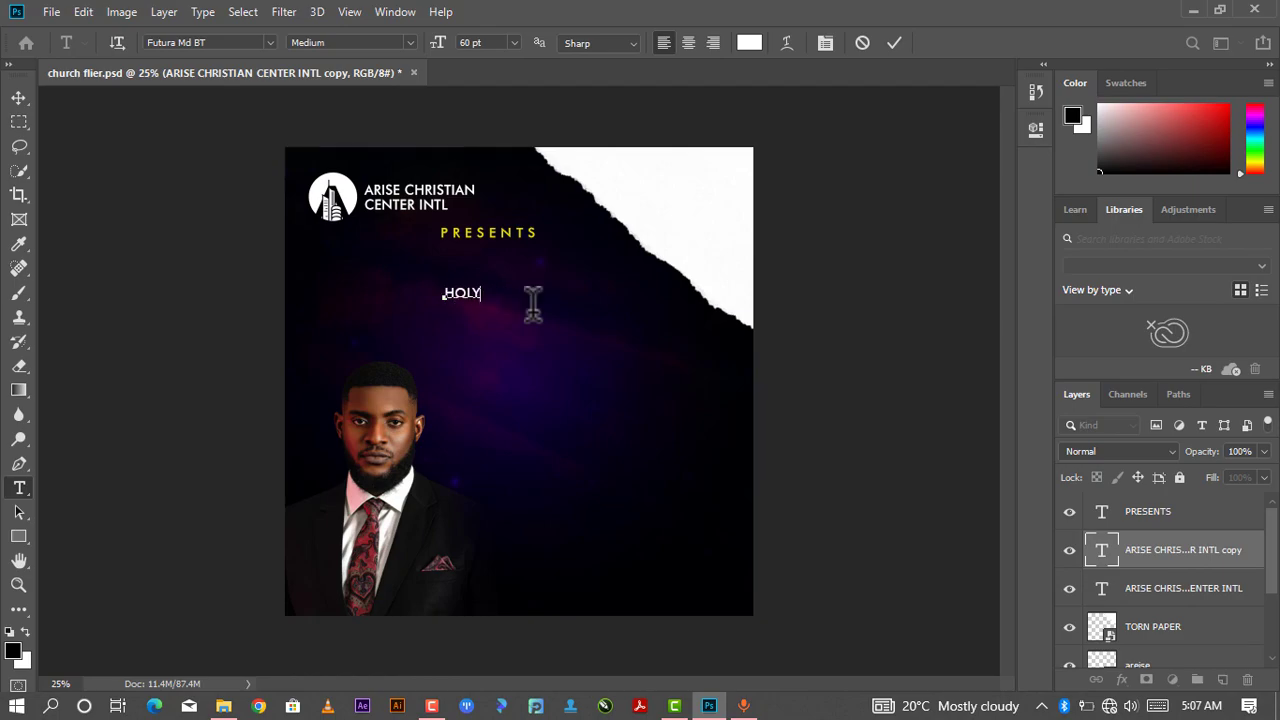
type("GHOST")
- Set the HOLYGHOST text size to 72 pt and commit it
left_click_drag(530, 296, 365, 310)
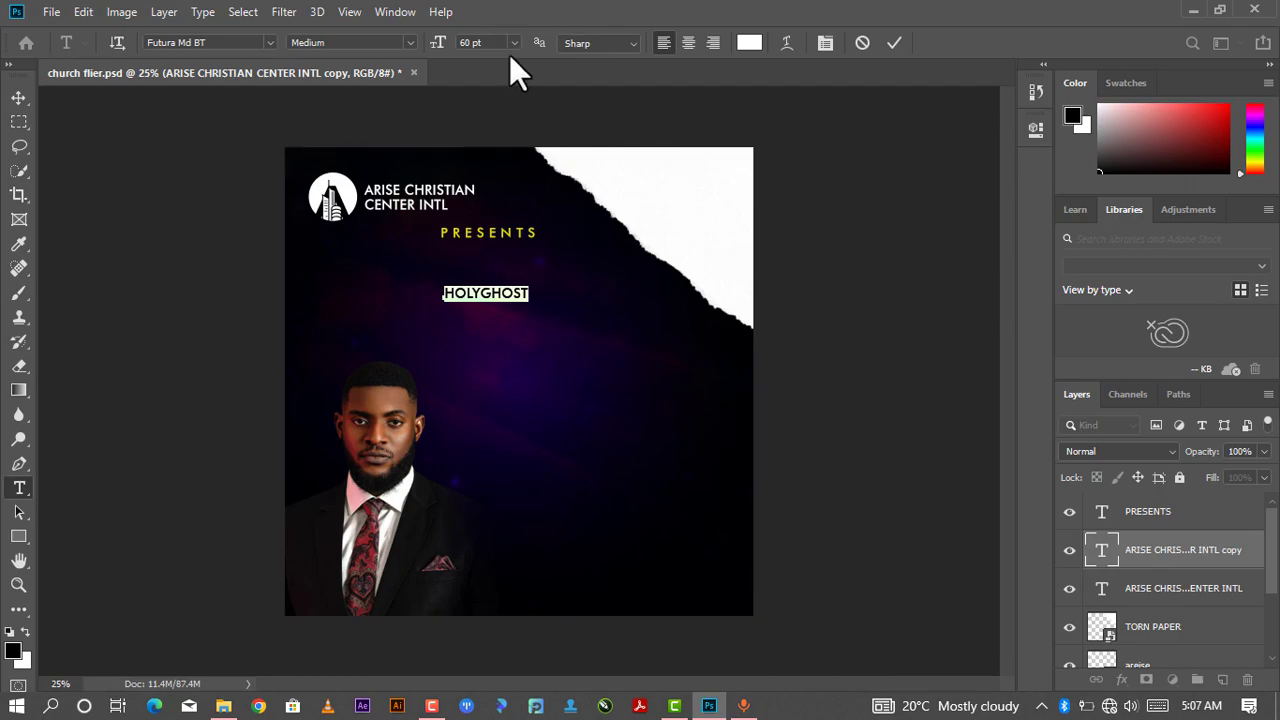
left_click(1035, 130)
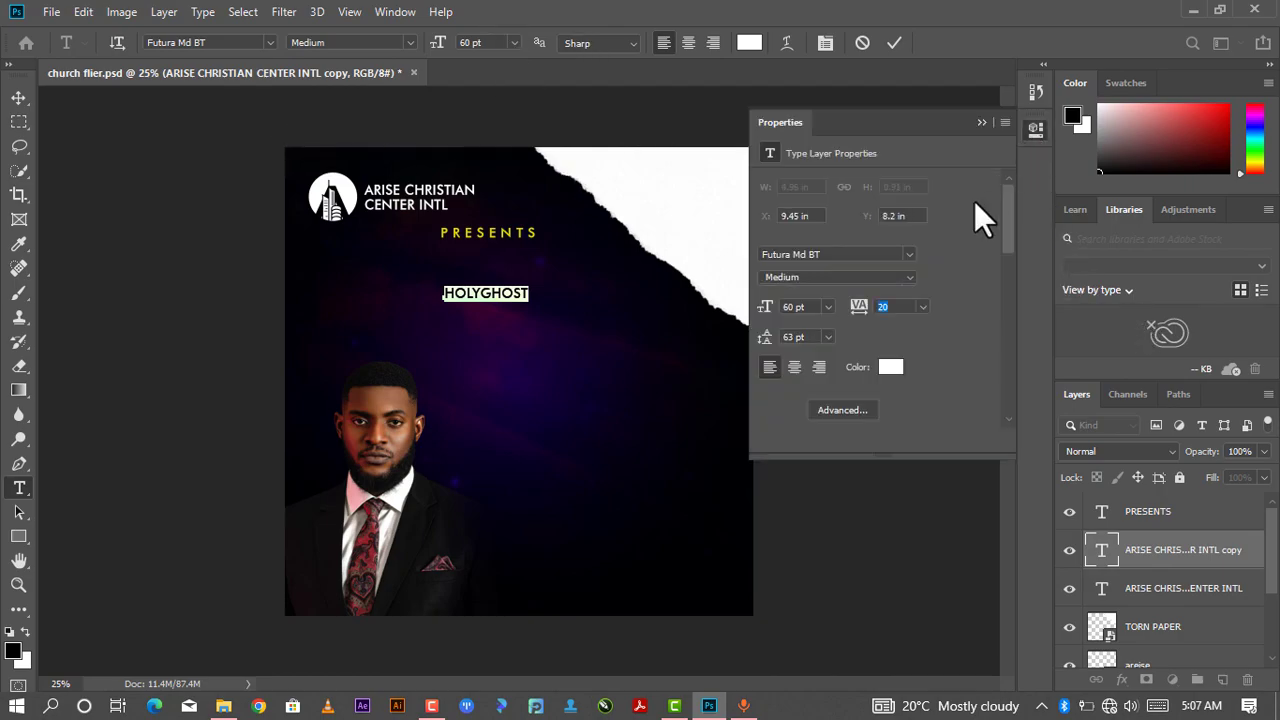
left_click(829, 307)
left_click(813, 540)
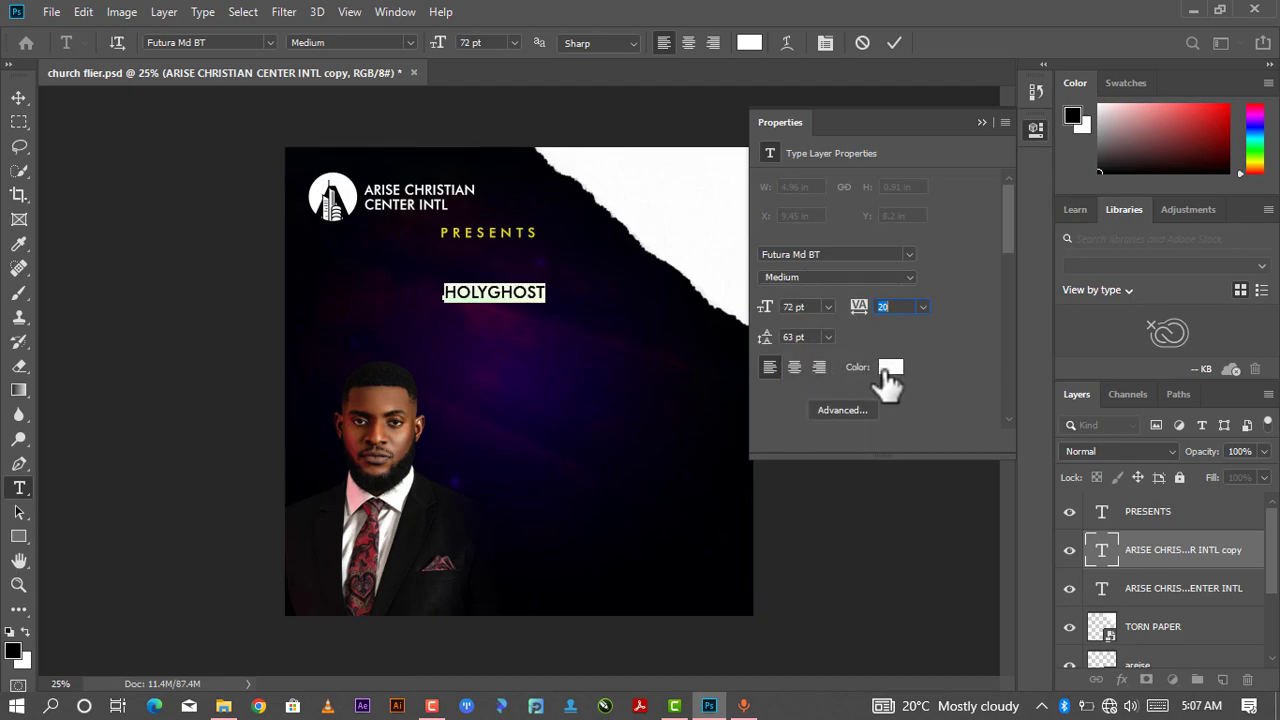
left_click(983, 121)
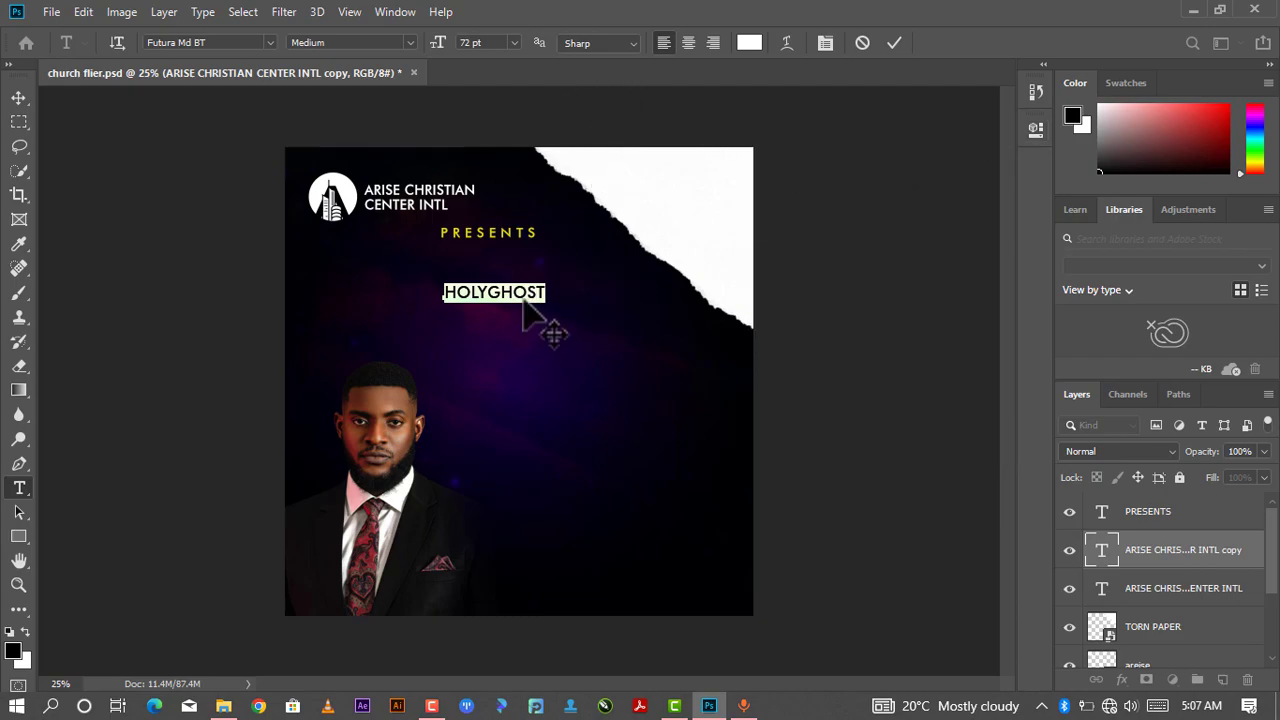
left_click(893, 43)
key("v")
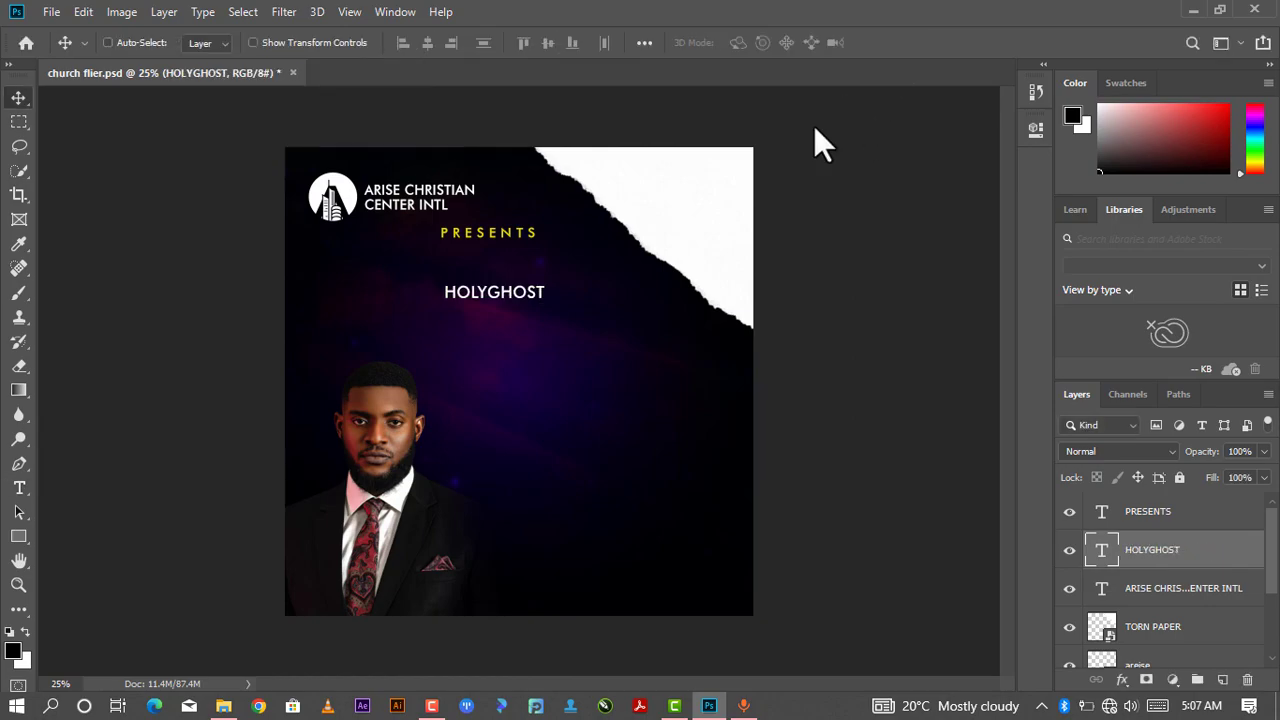
- Scale the HOLYGHOST text up to about 280% and move it slightly down
key("ctrl+t")
left_click_drag(547, 301, 671, 303)
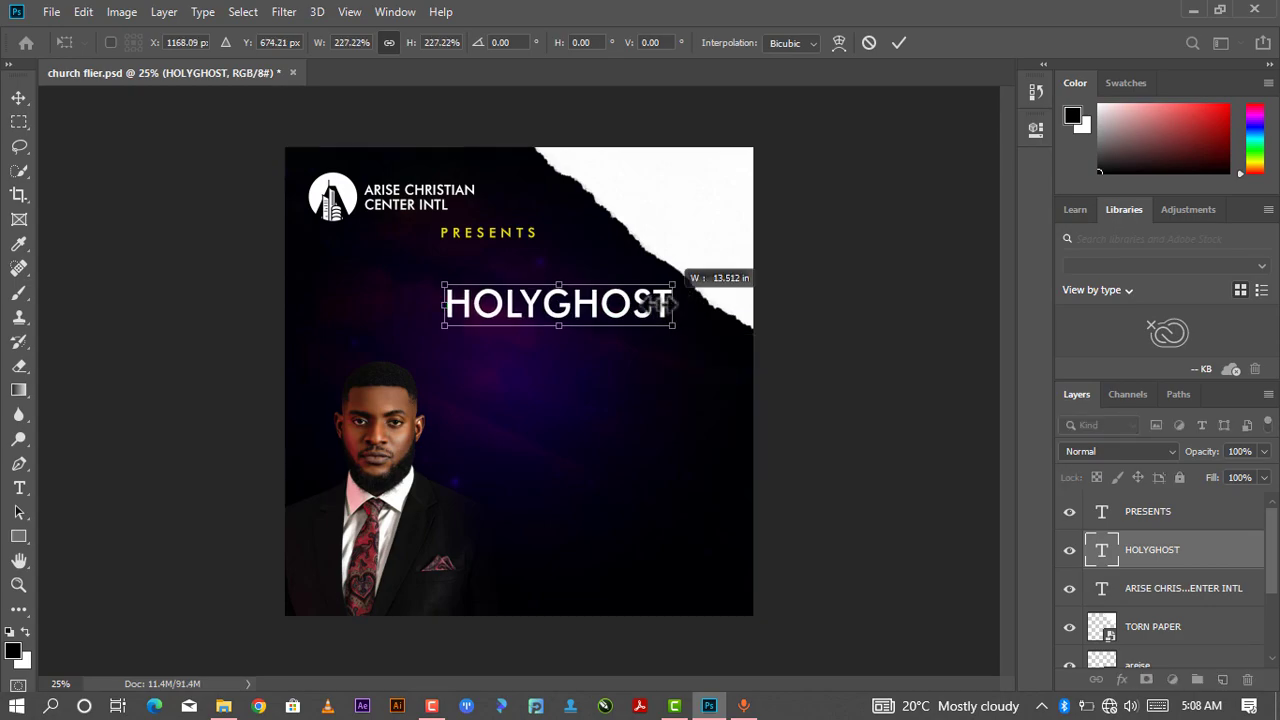
left_click_drag(444, 326, 386, 378)
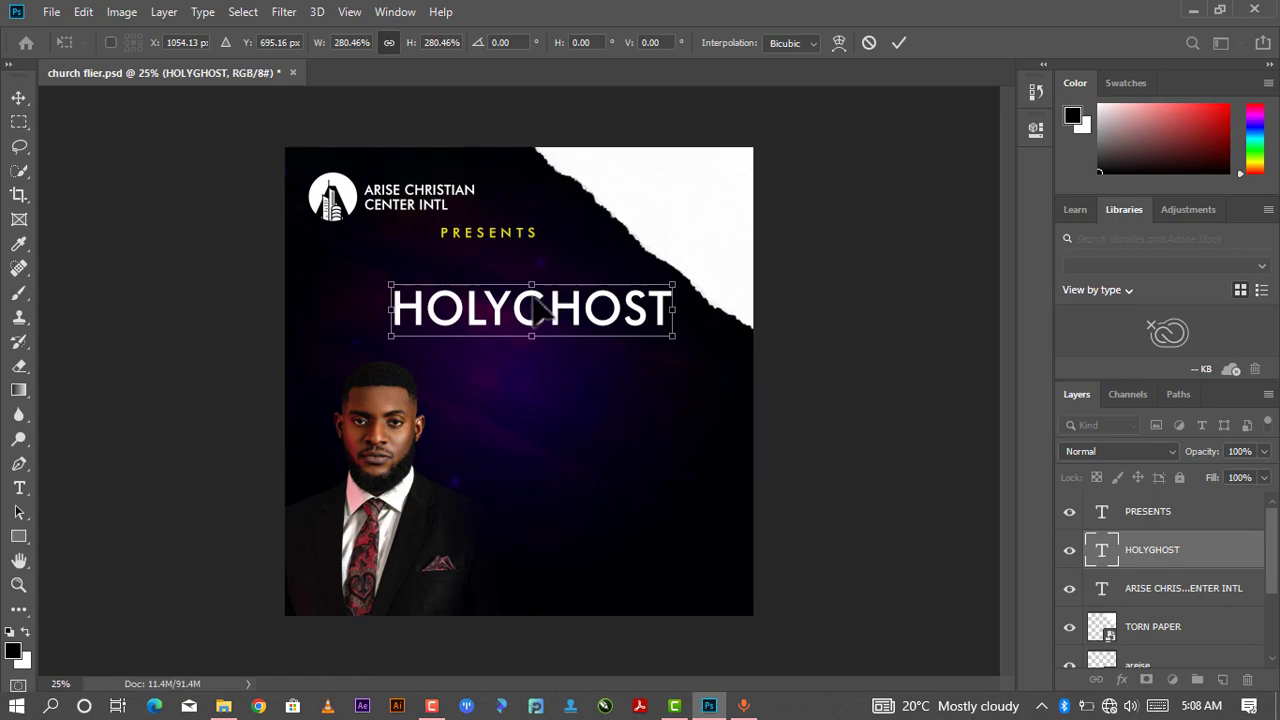
left_click_drag(548, 305, 546, 320)
key("Return")
- Change the heading font to Montserrat Black Italic and break it into two lines, HOLY and GHOST
double_click(664, 306)
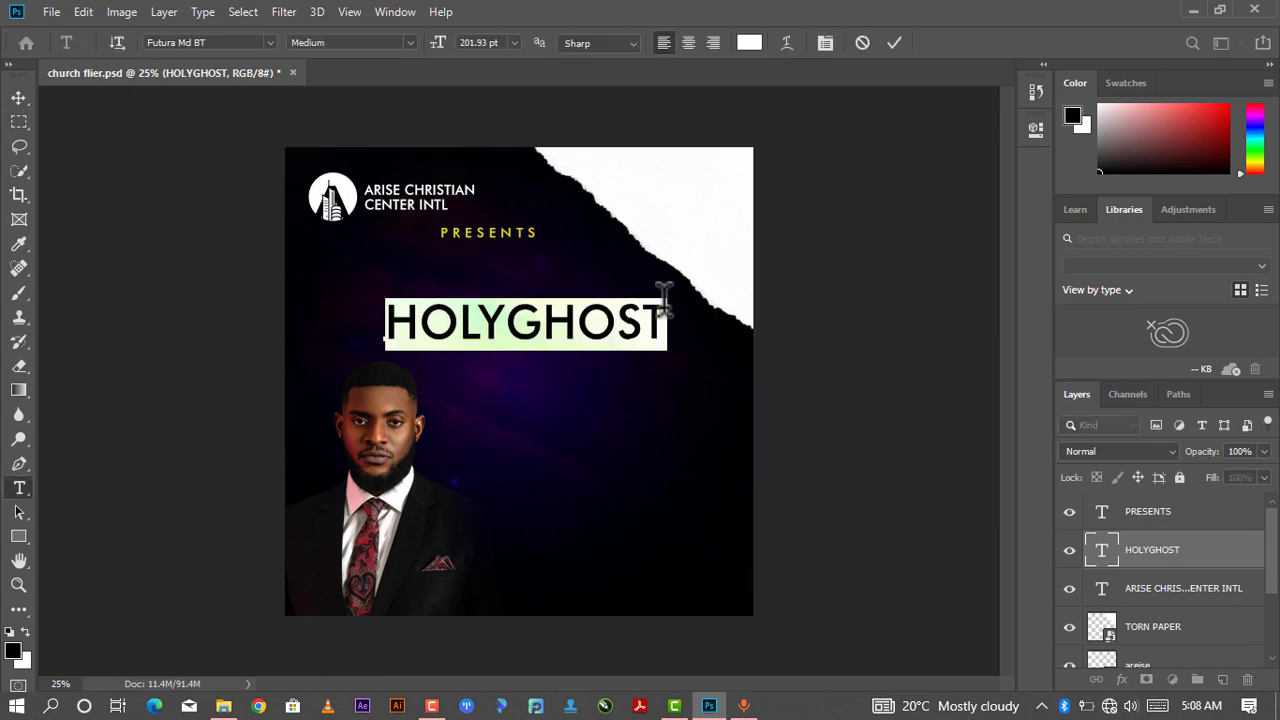
left_click(1035, 130)
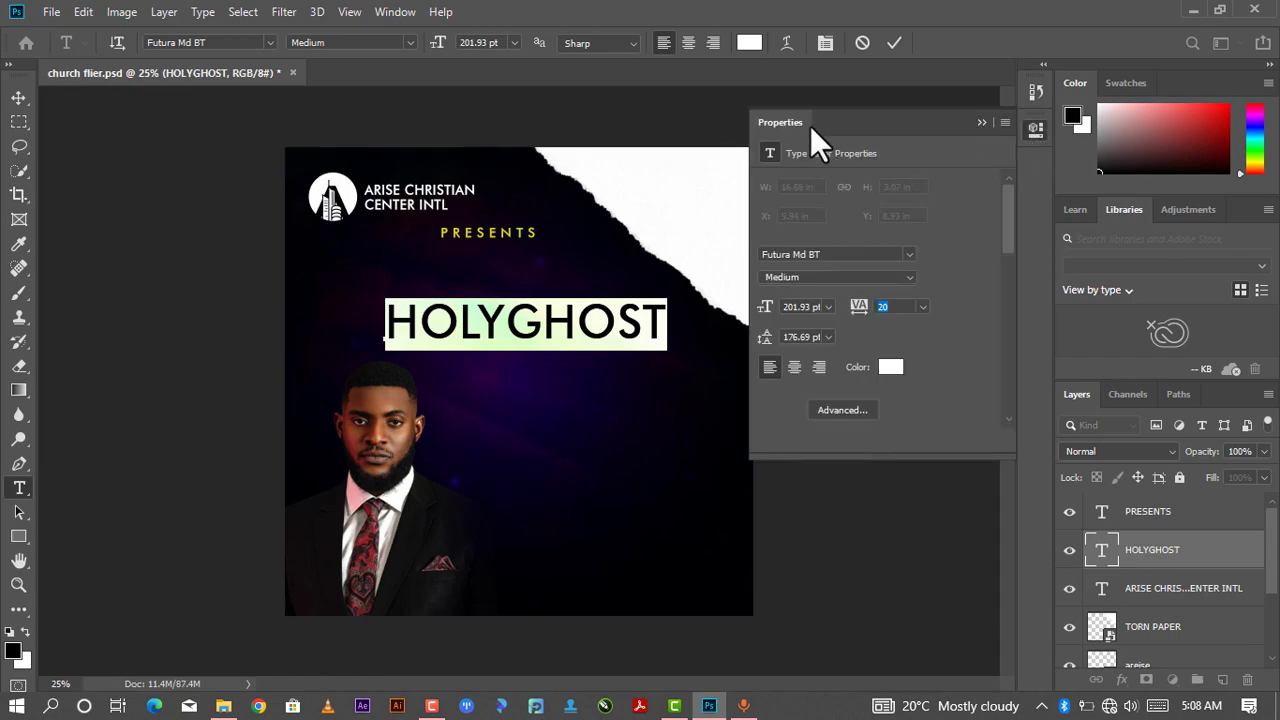
left_click(821, 254)
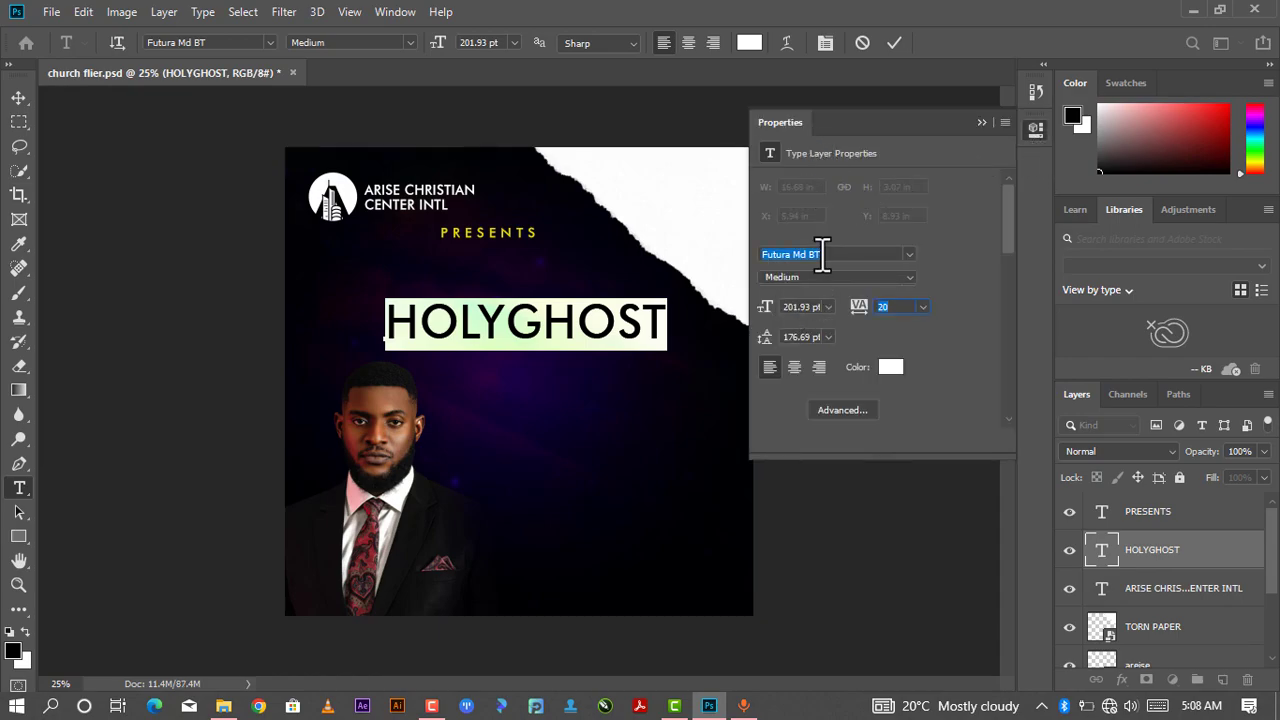
left_click(910, 254)
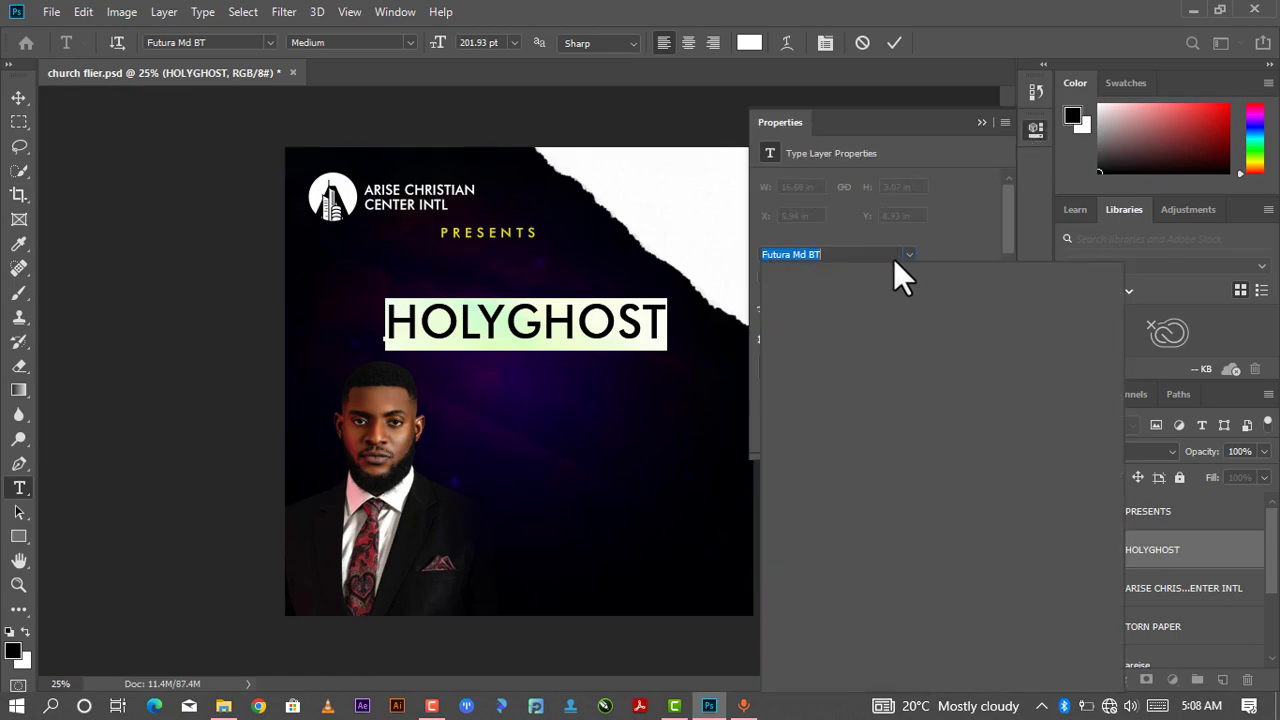
scroll(876, 316, "up", 1)
scroll(876, 316, "up", 4)
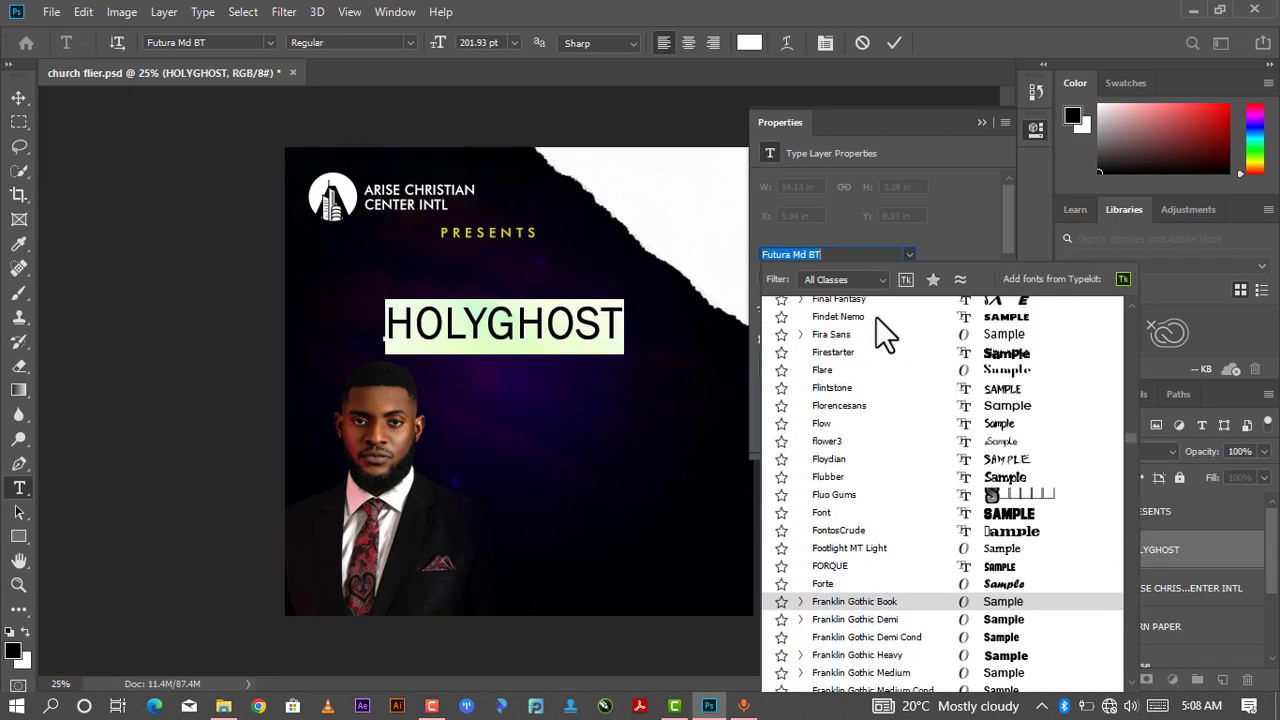
scroll(870, 305, "up", 1)
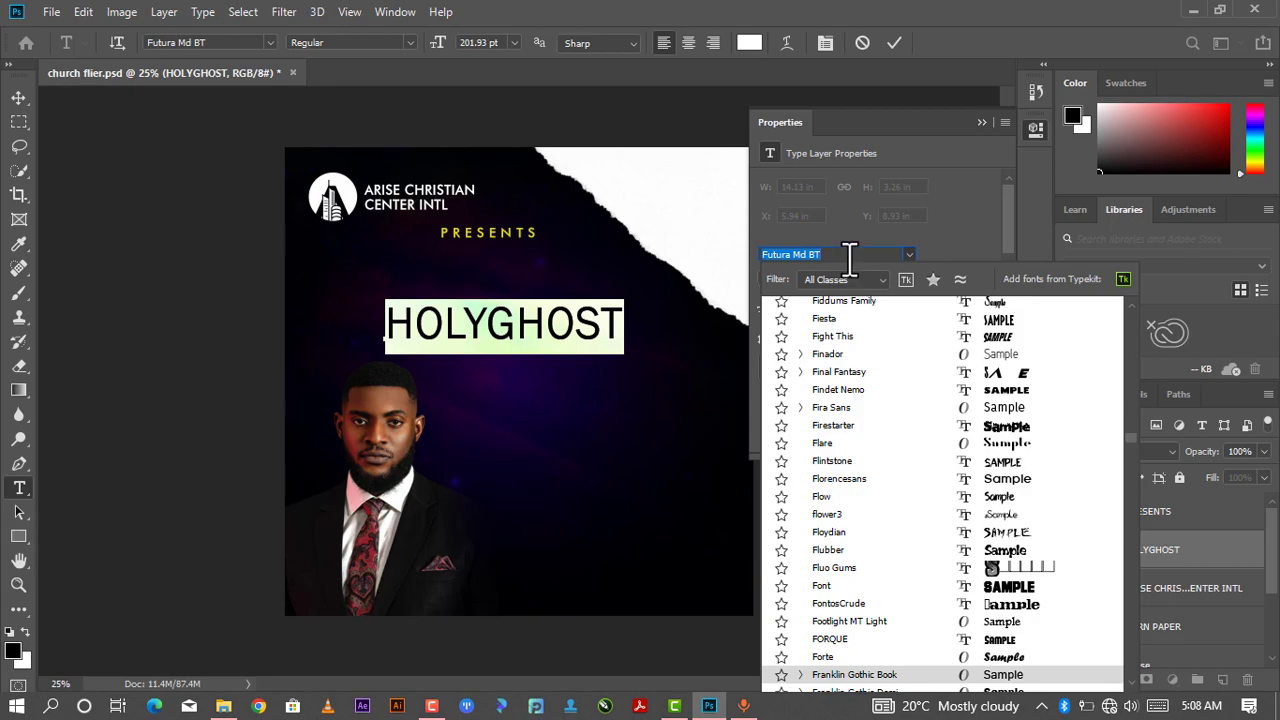
type("MO")
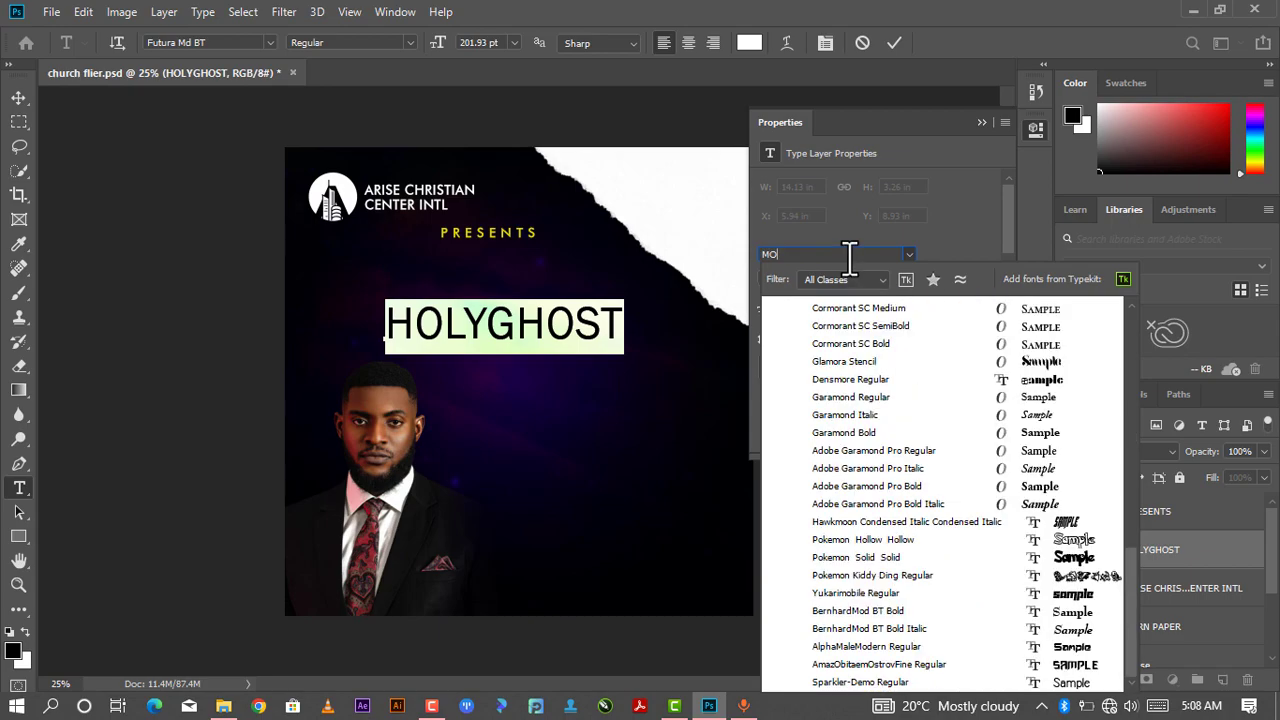
type("N")
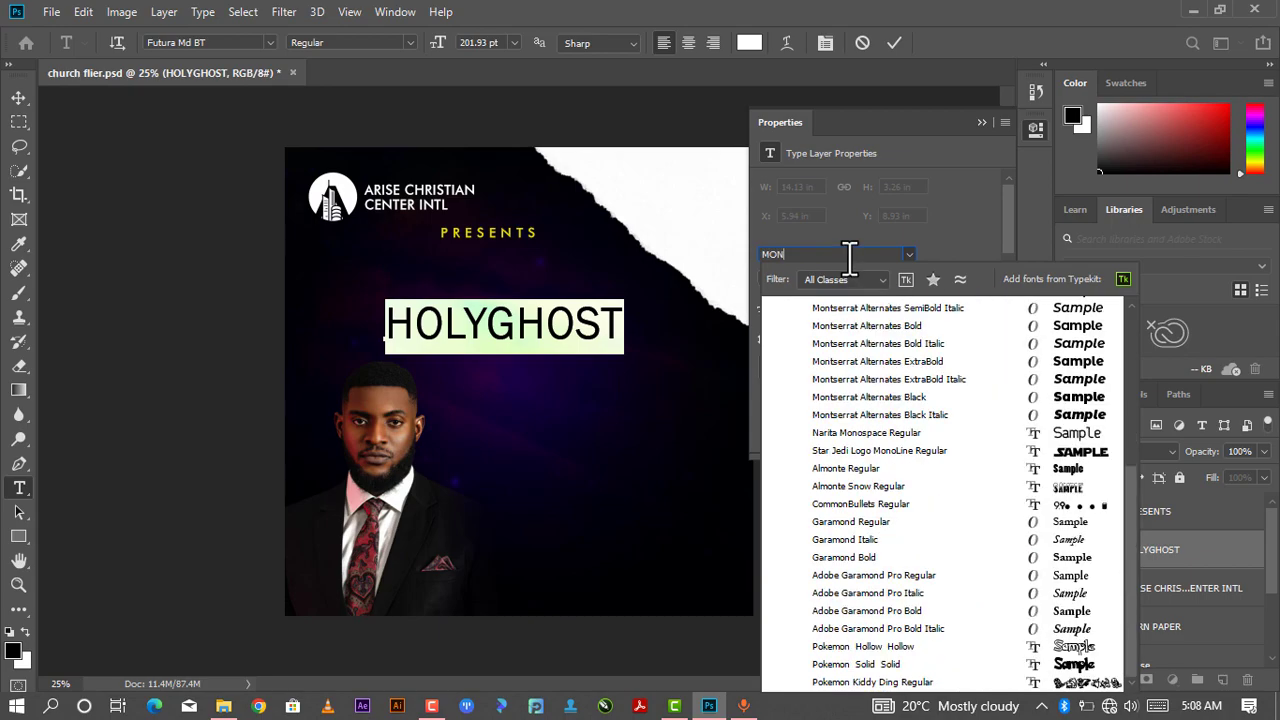
type("TT")
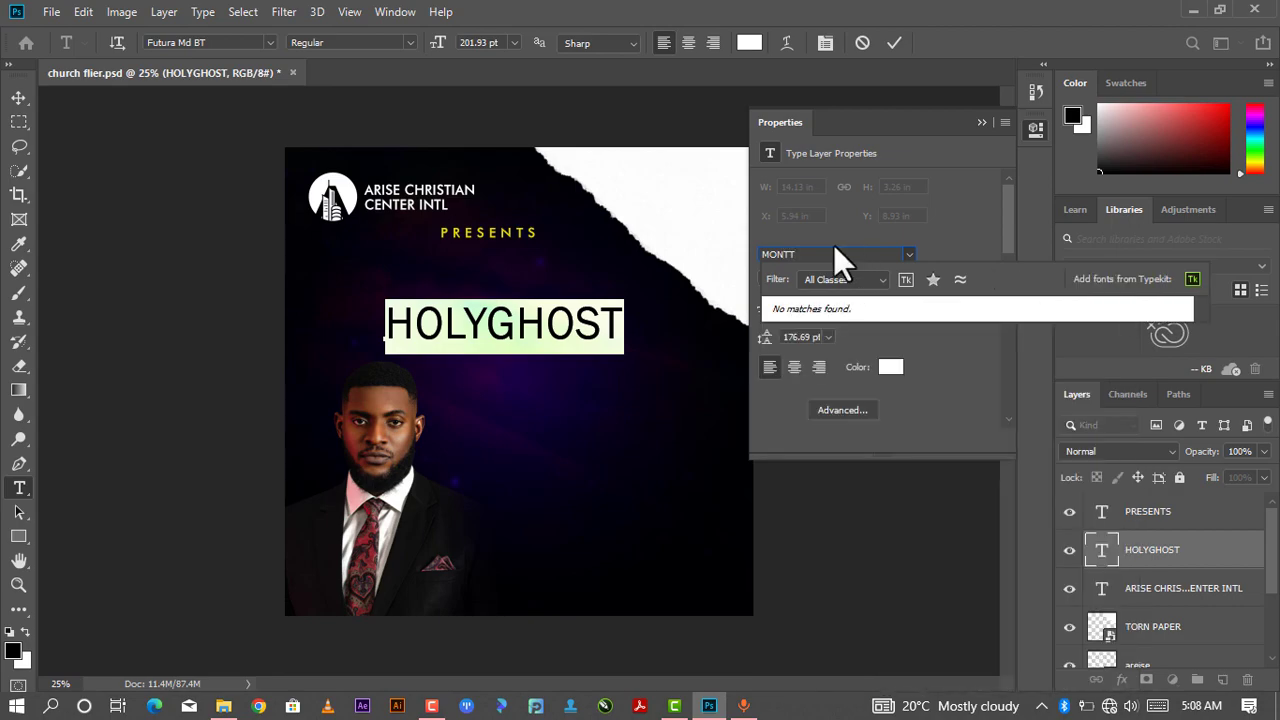
key("BackSpace")
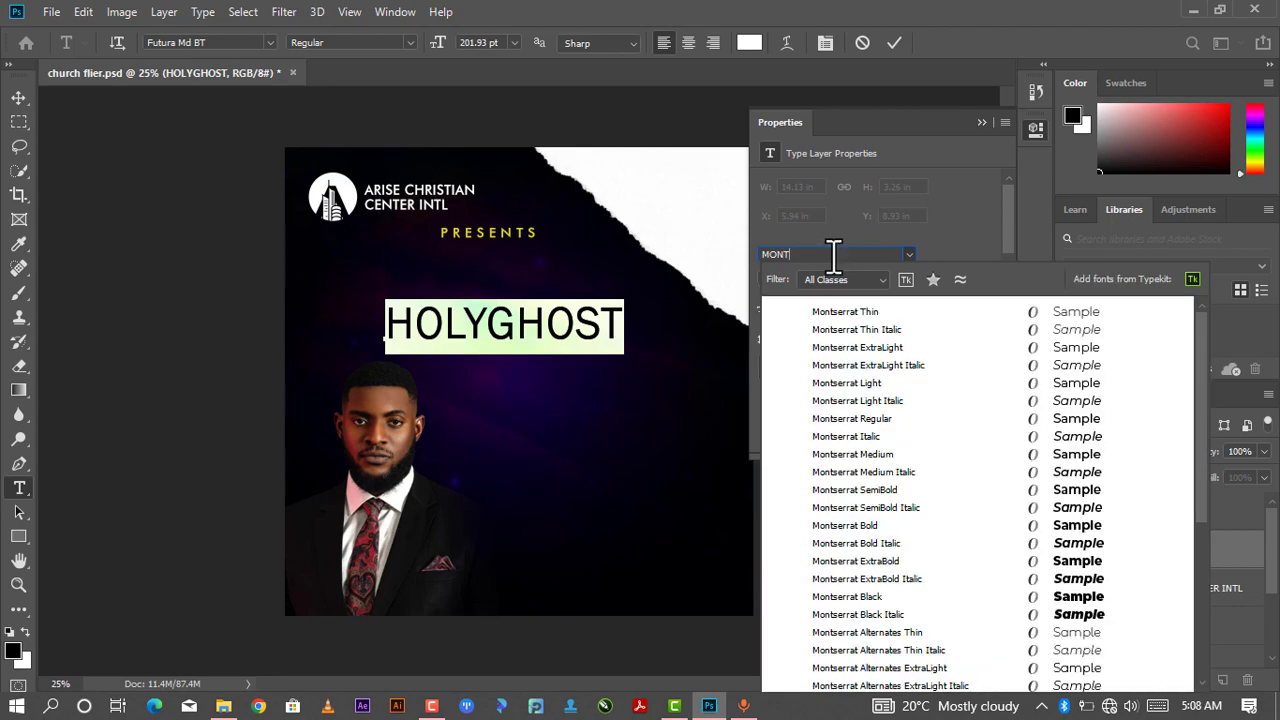
scroll(855, 340, "down", 3)
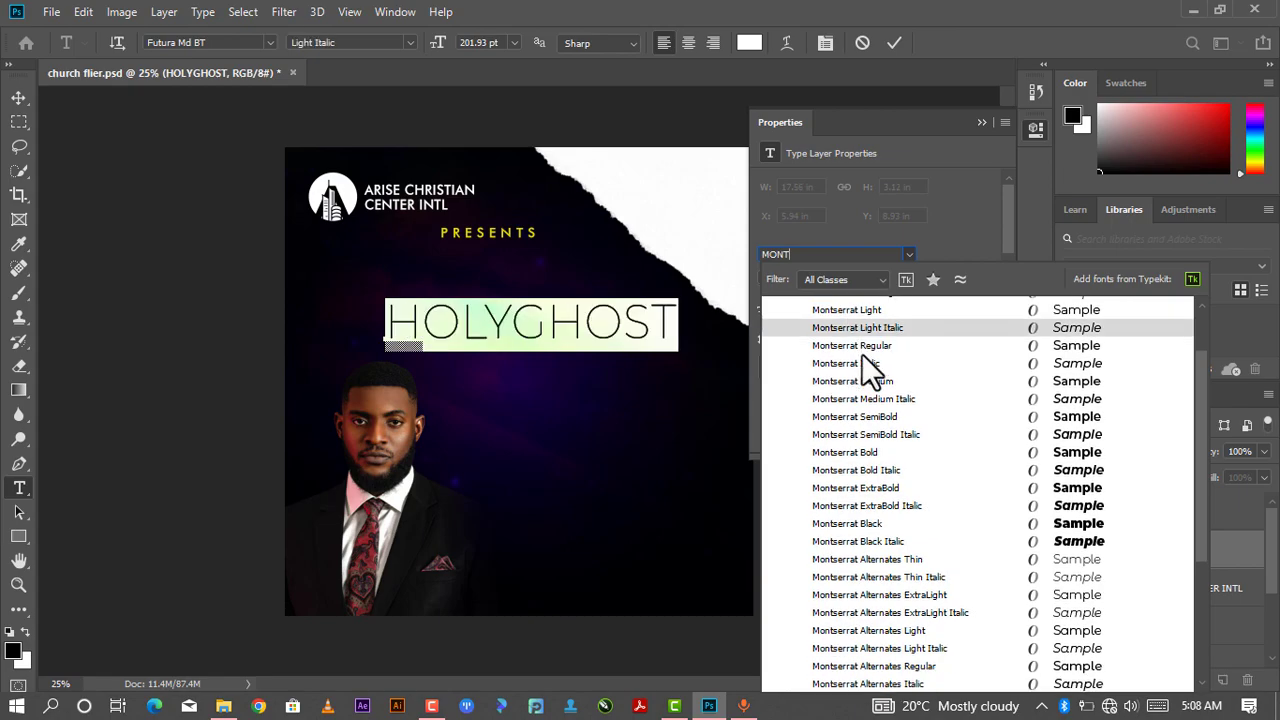
scroll(871, 365, "down", 5)
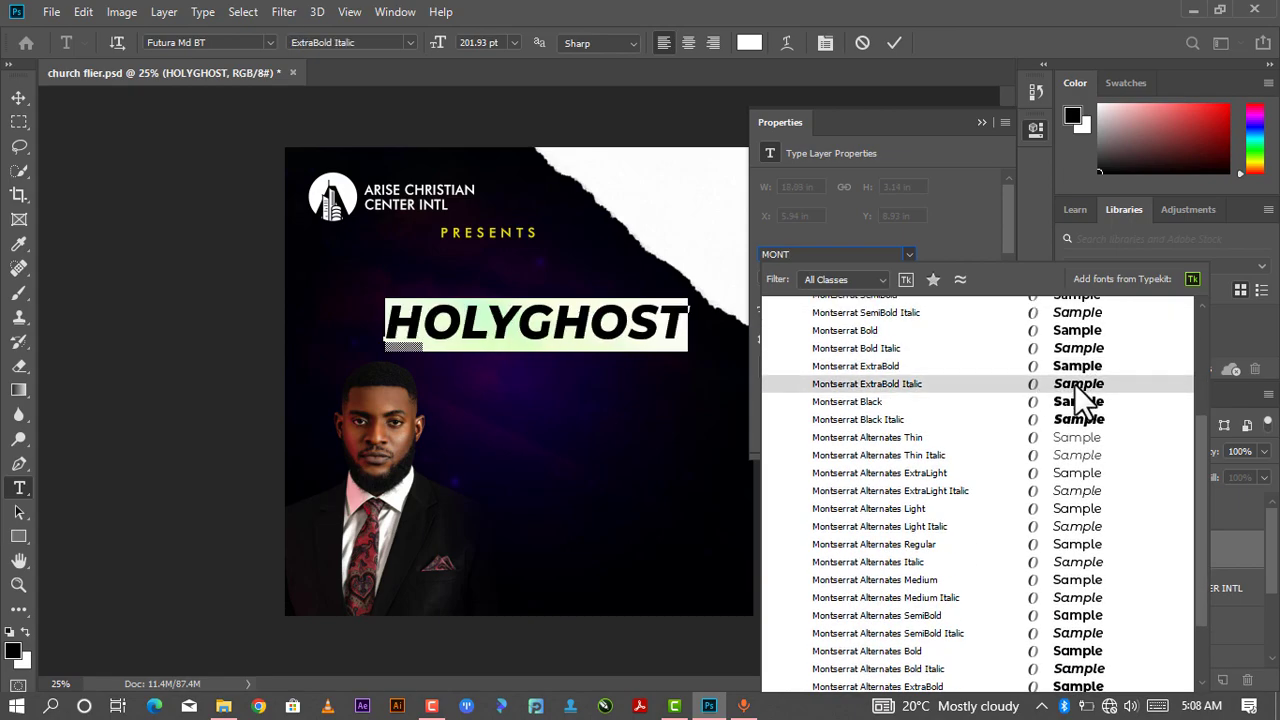
scroll(1072, 384, "down", 1)
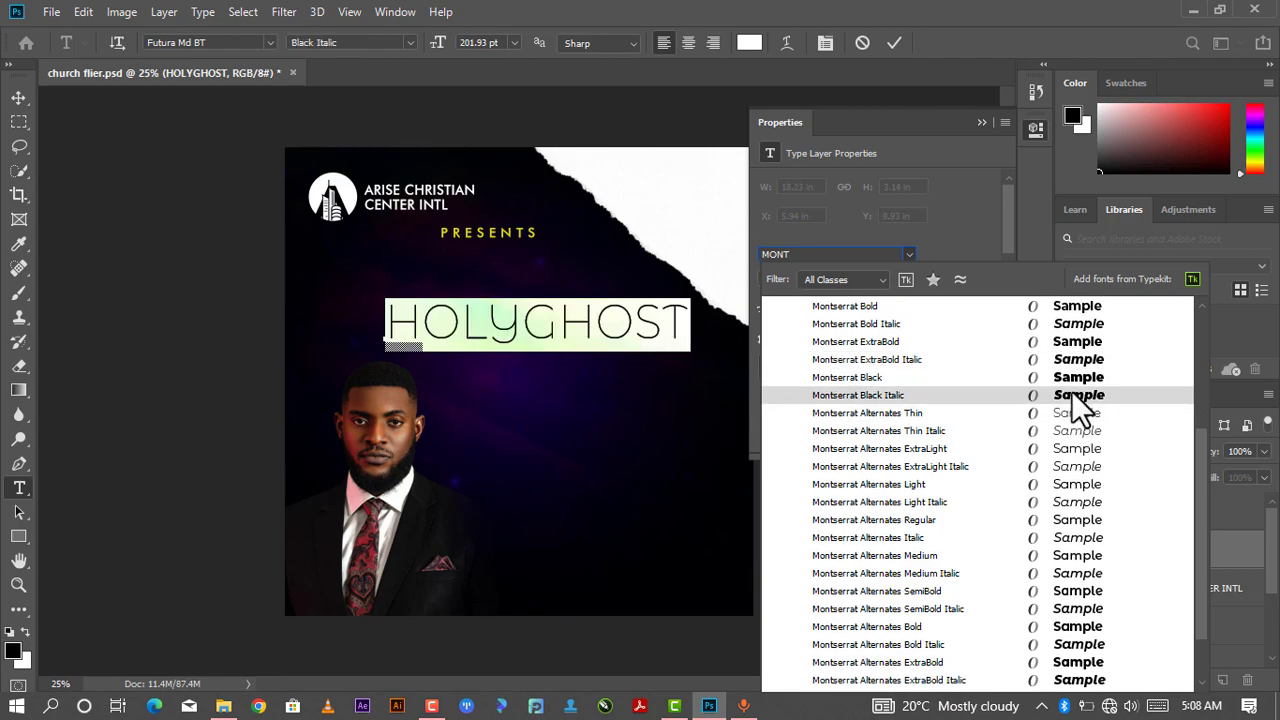
left_click(1071, 395)
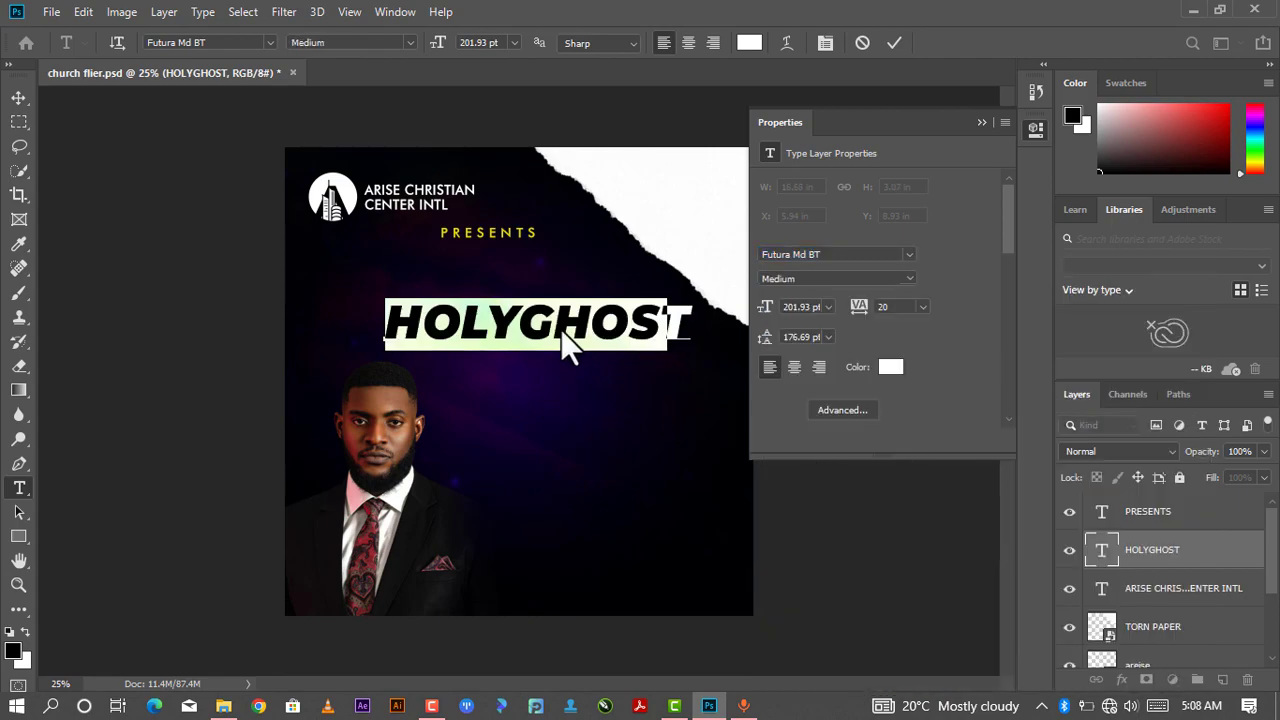
left_click(530, 312)
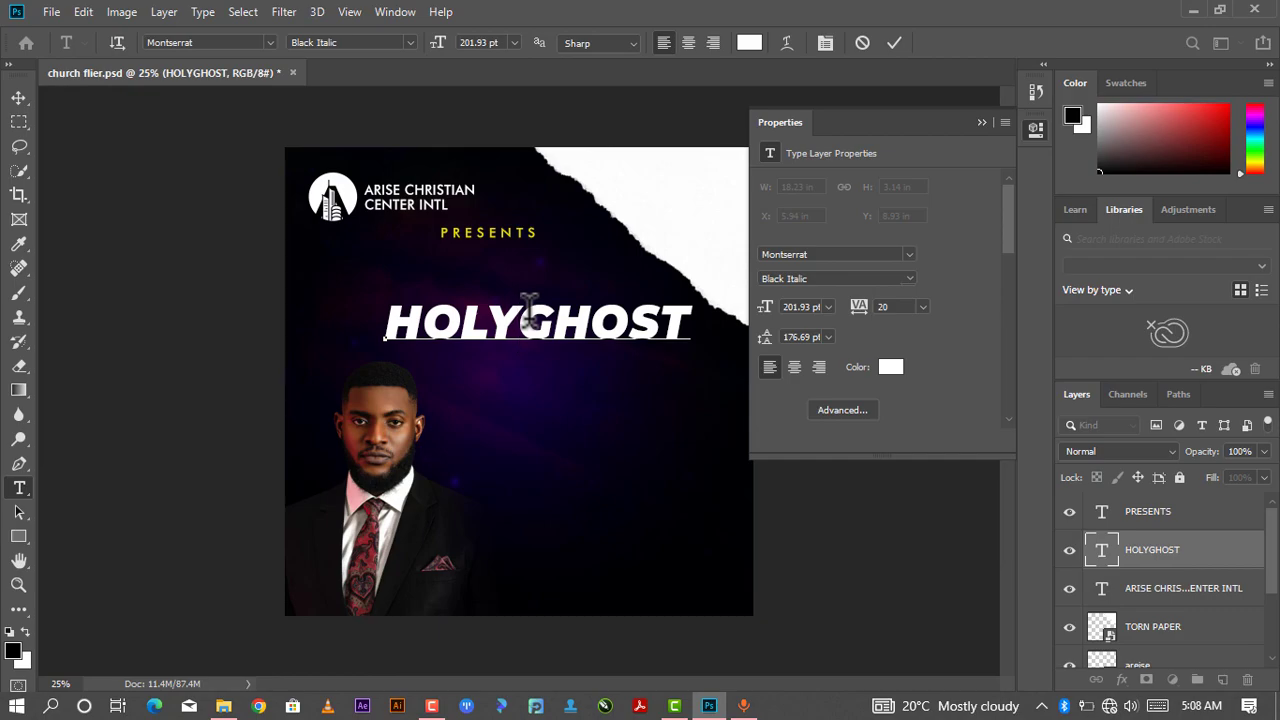
key("Return")
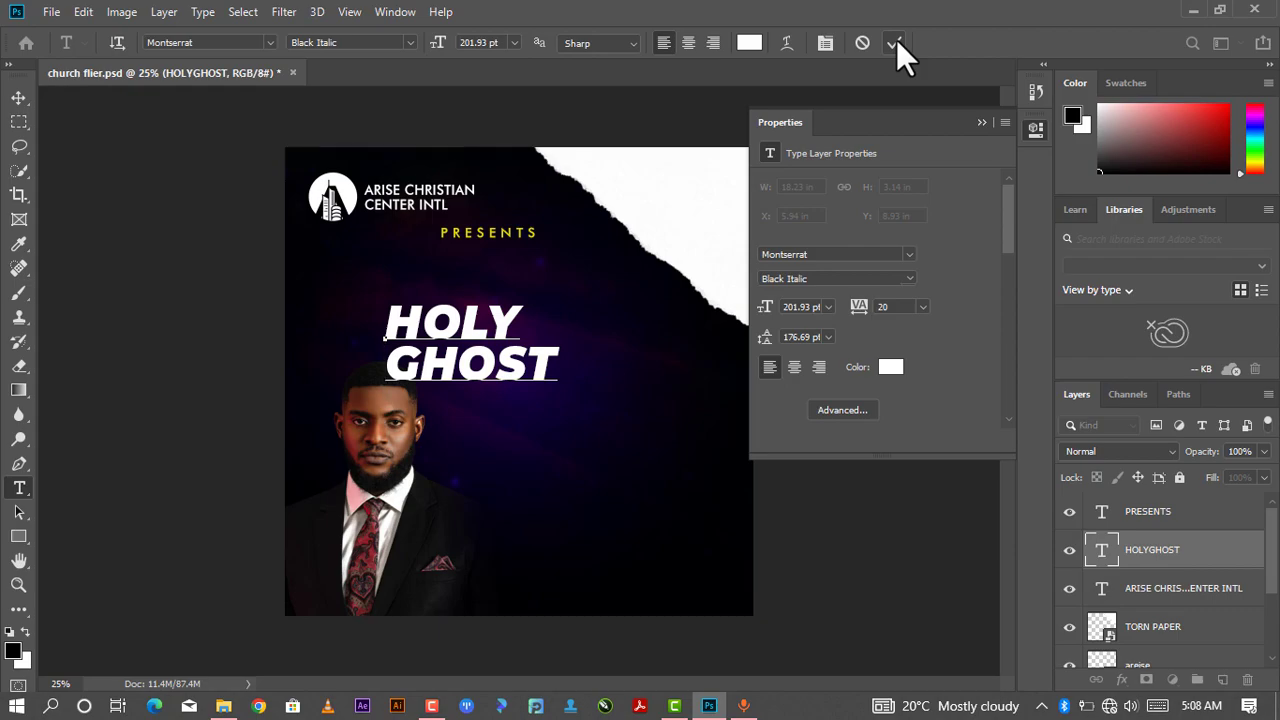
left_click_drag(556, 368, 362, 262)
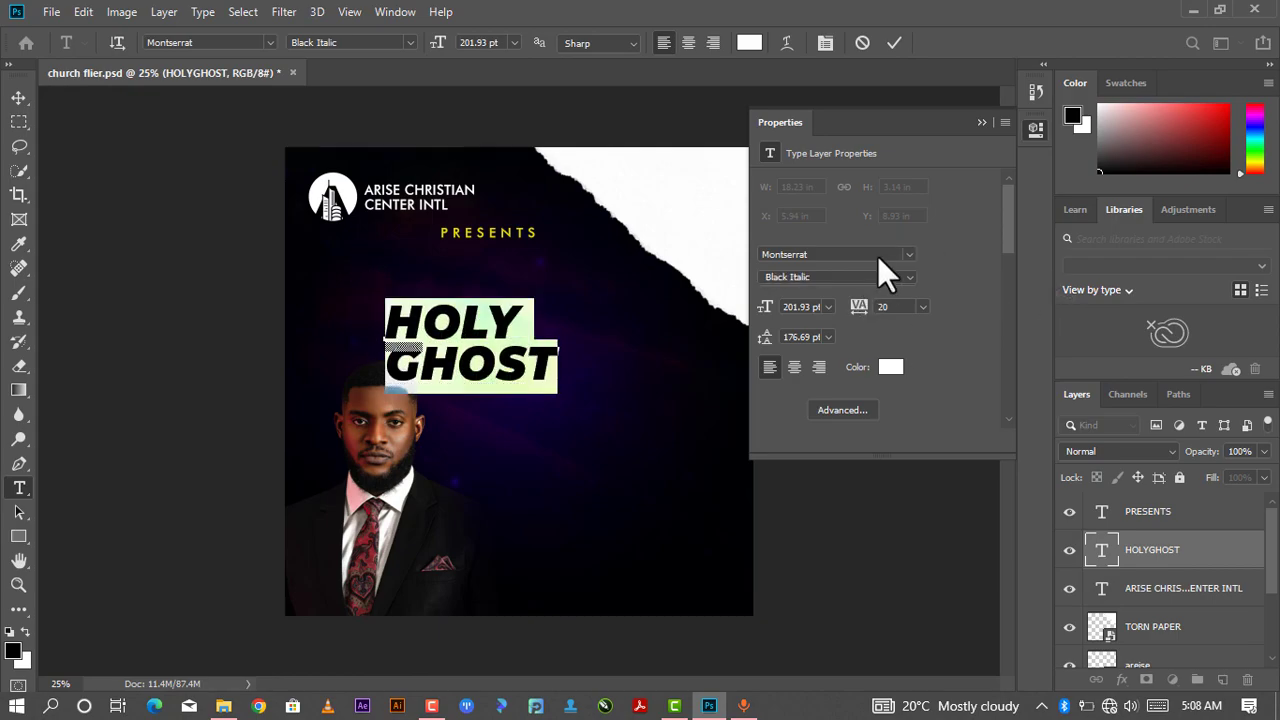
left_click(909, 254)
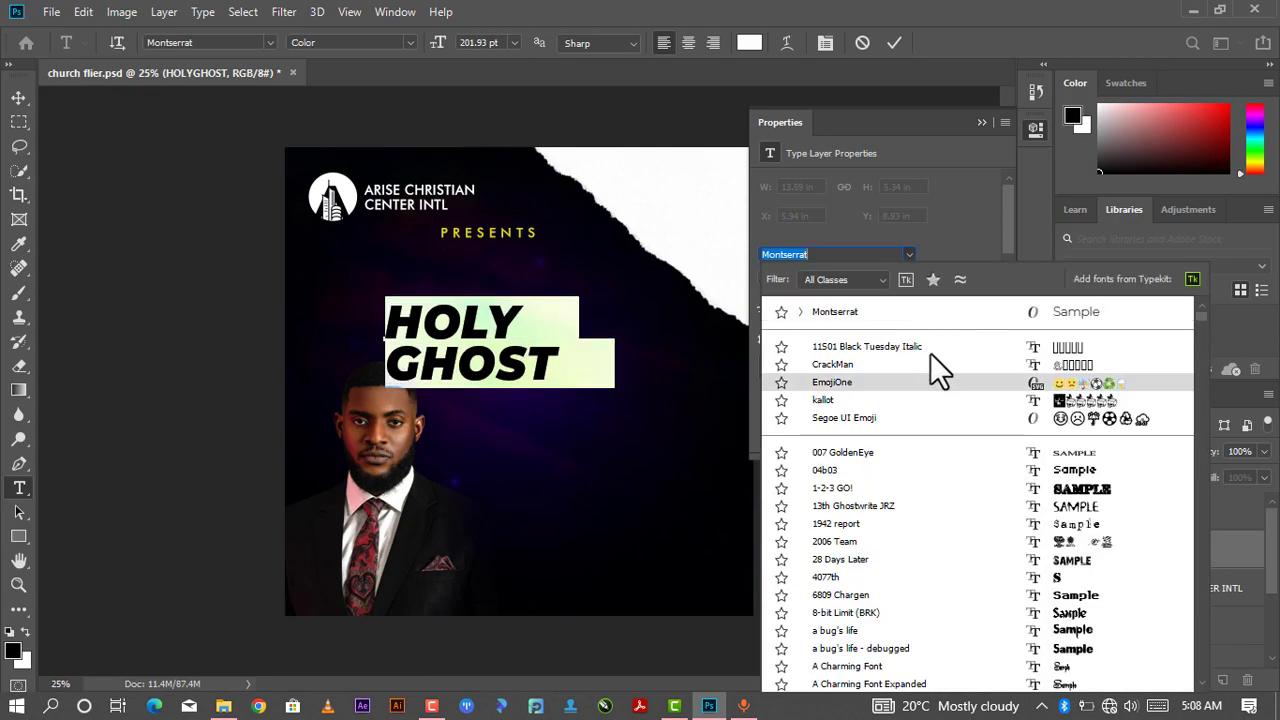
scroll(864, 314, "down", 1)
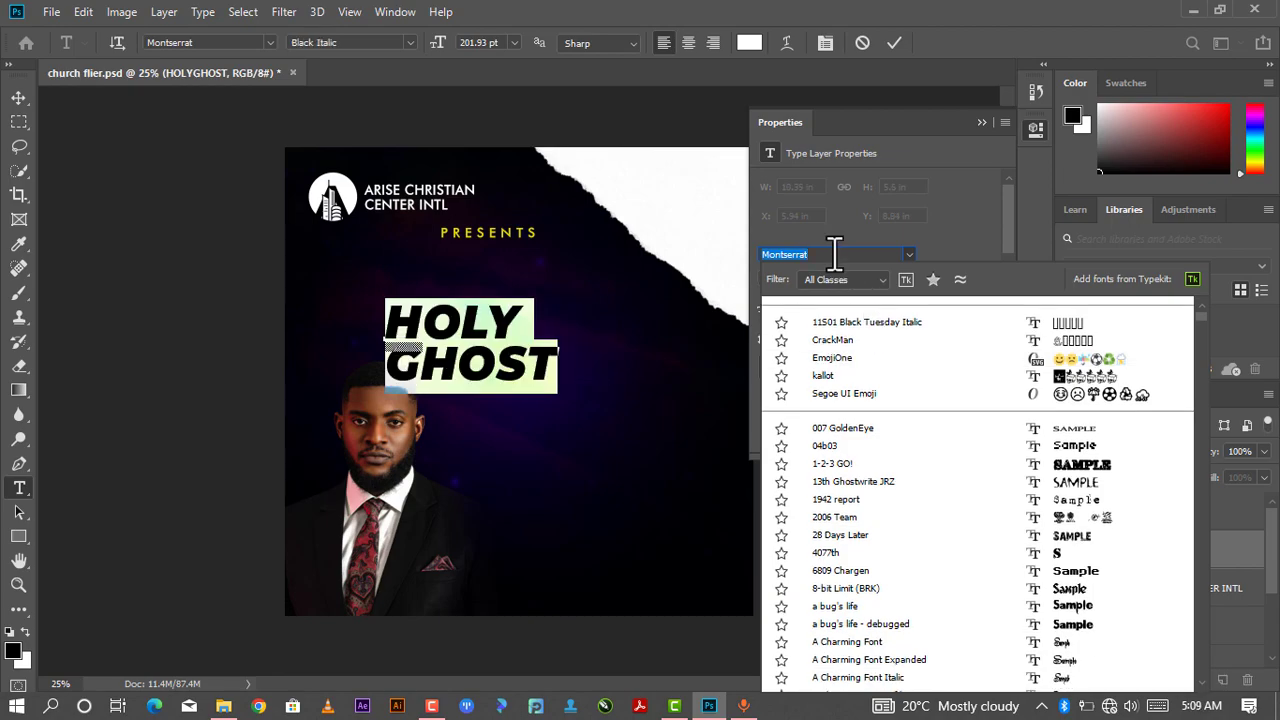
type("MON")
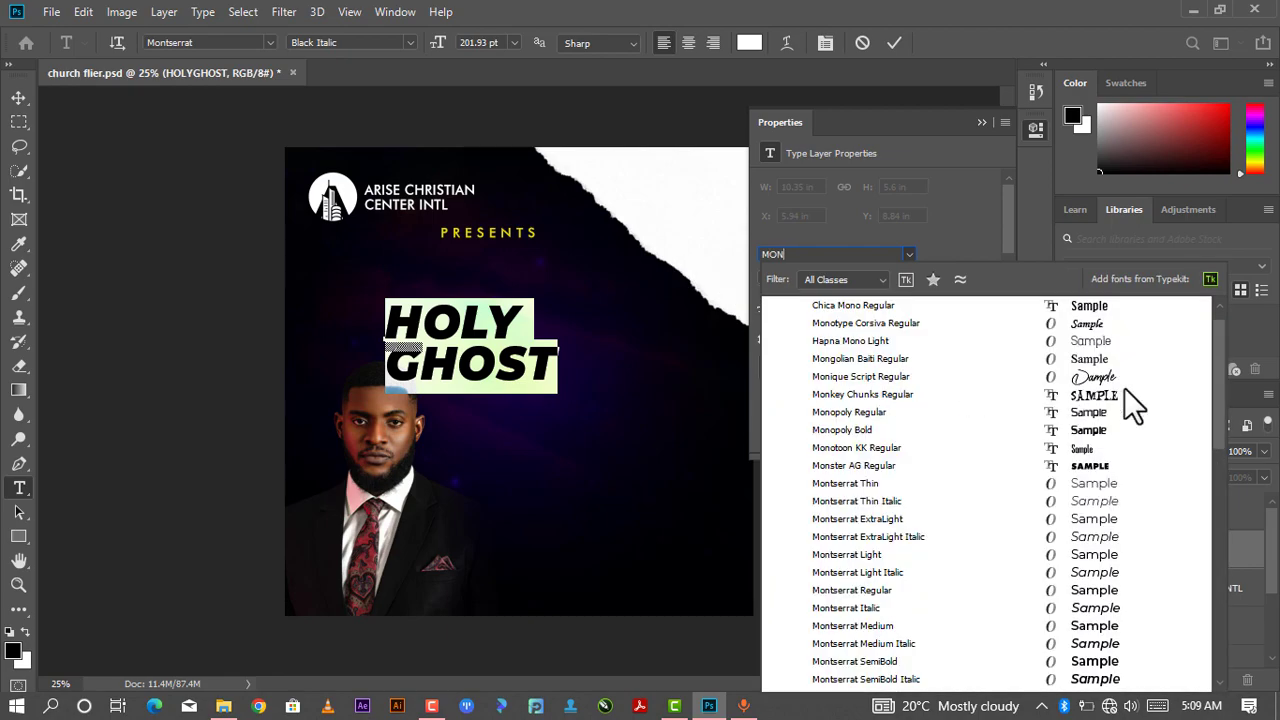
scroll(1110, 395, "down", 5)
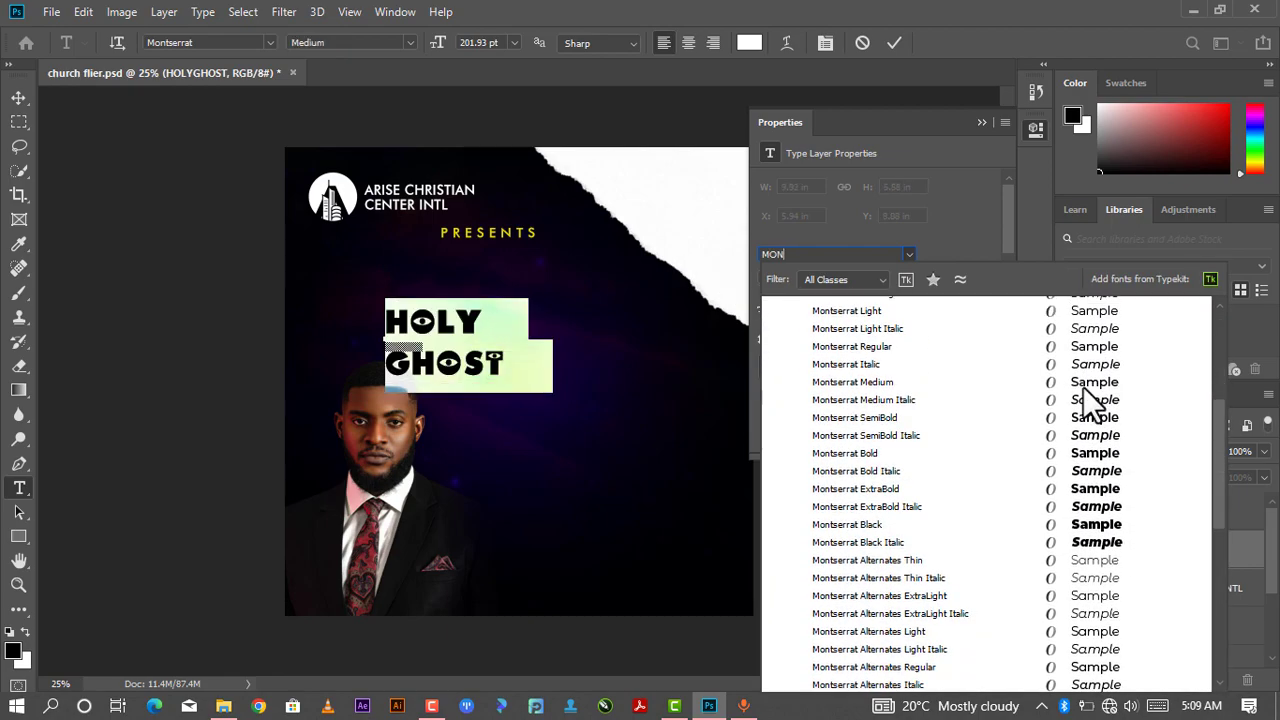
scroll(1083, 390, "down", 2)
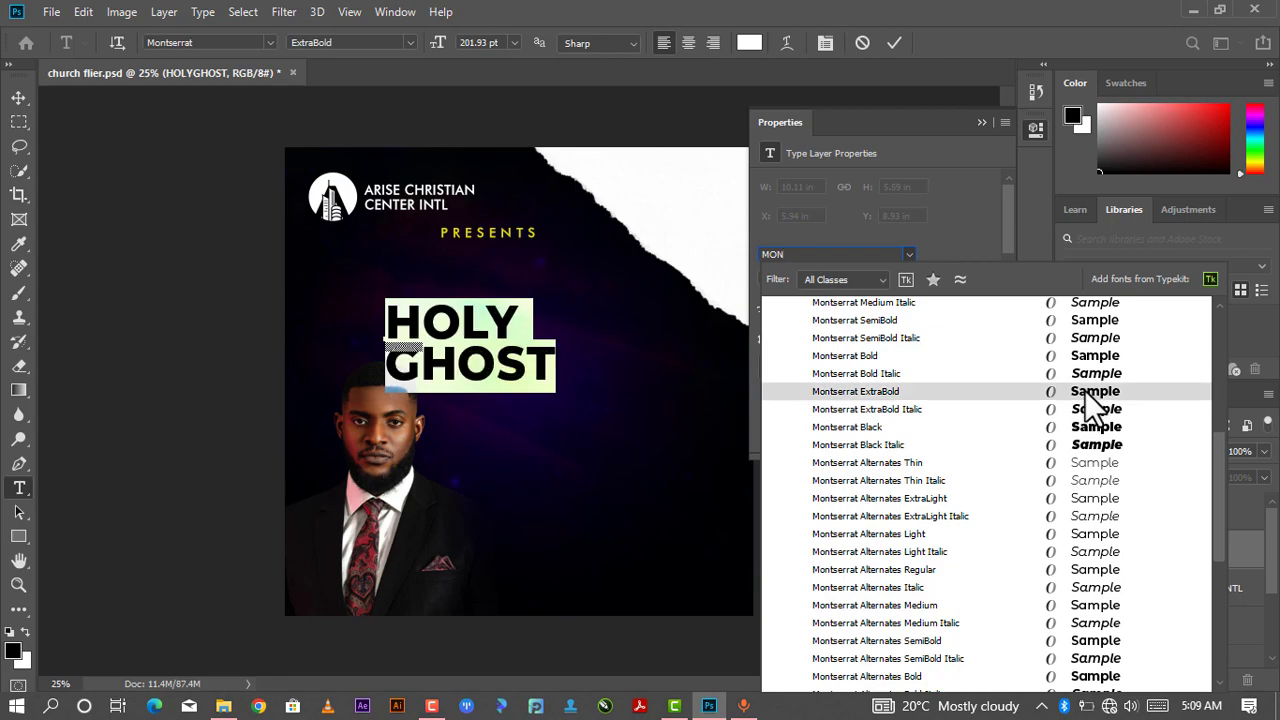
left_click(574, 250)
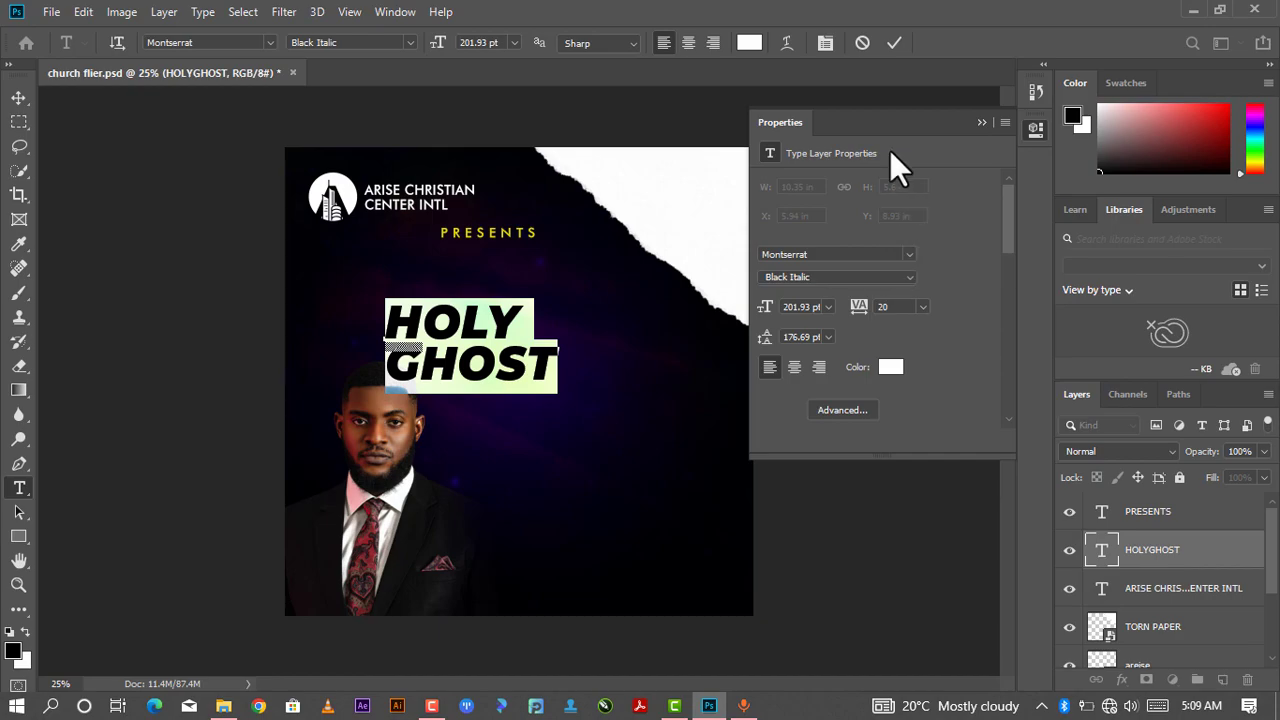
- Close the Properties and Character panels and commit the two-line HOLY GHOST text
left_click(982, 121)
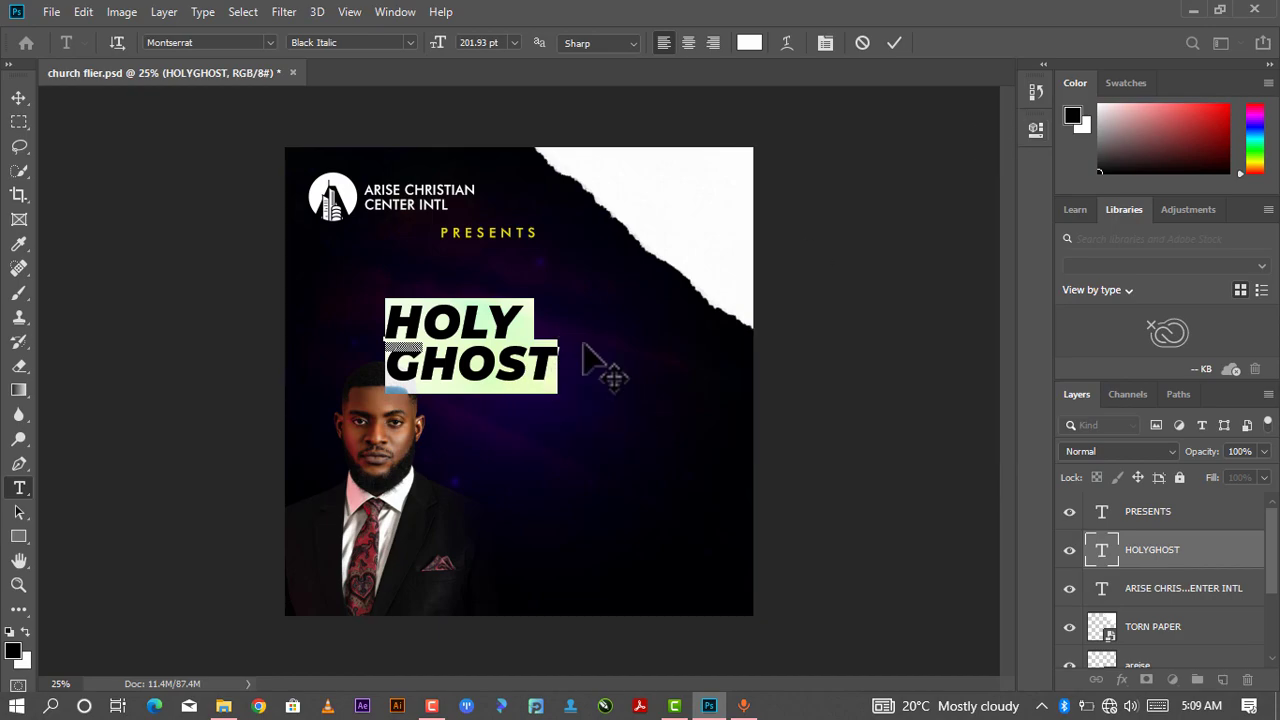
left_click(573, 357)
key("ctrl+t")
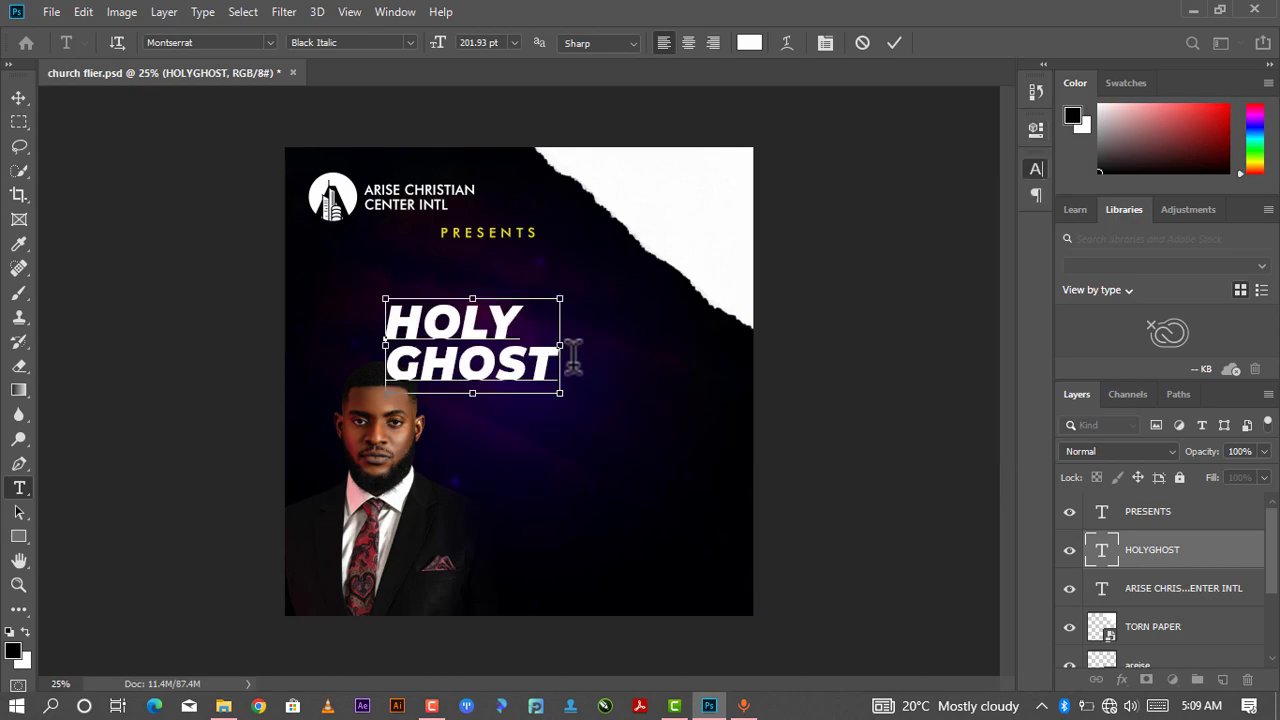
left_click(982, 160)
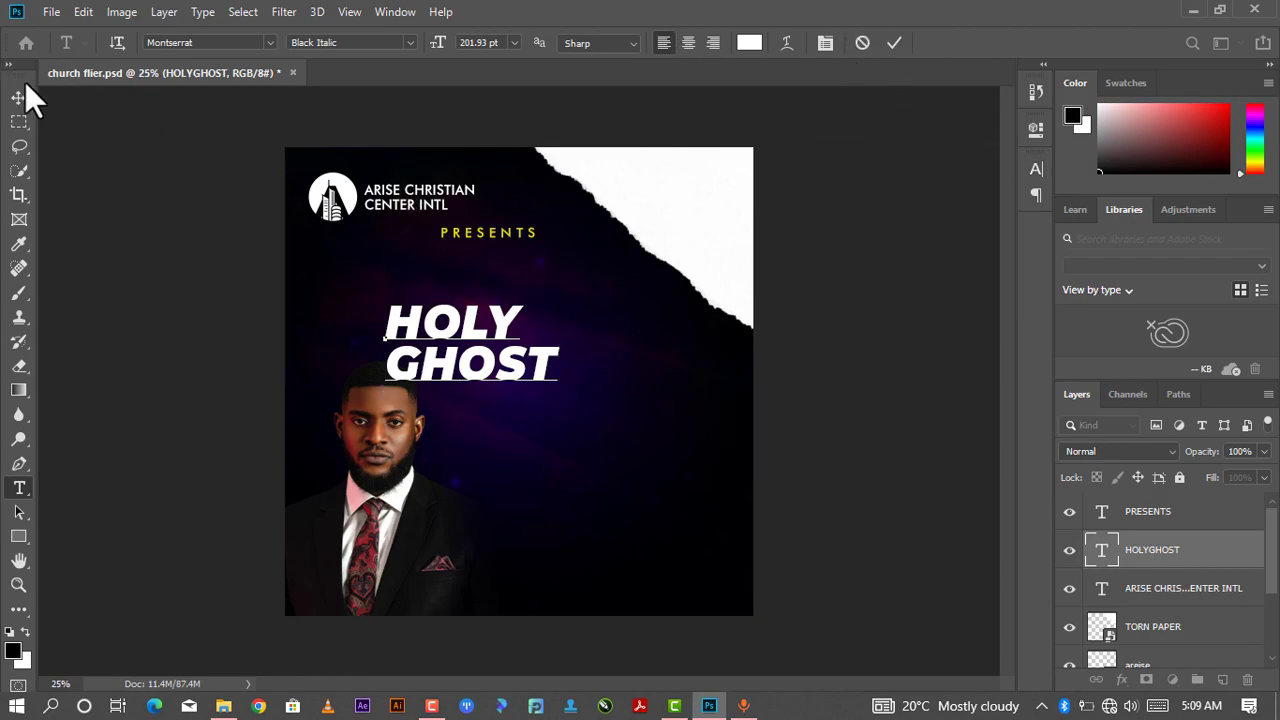
left_click(894, 42)
key("v")
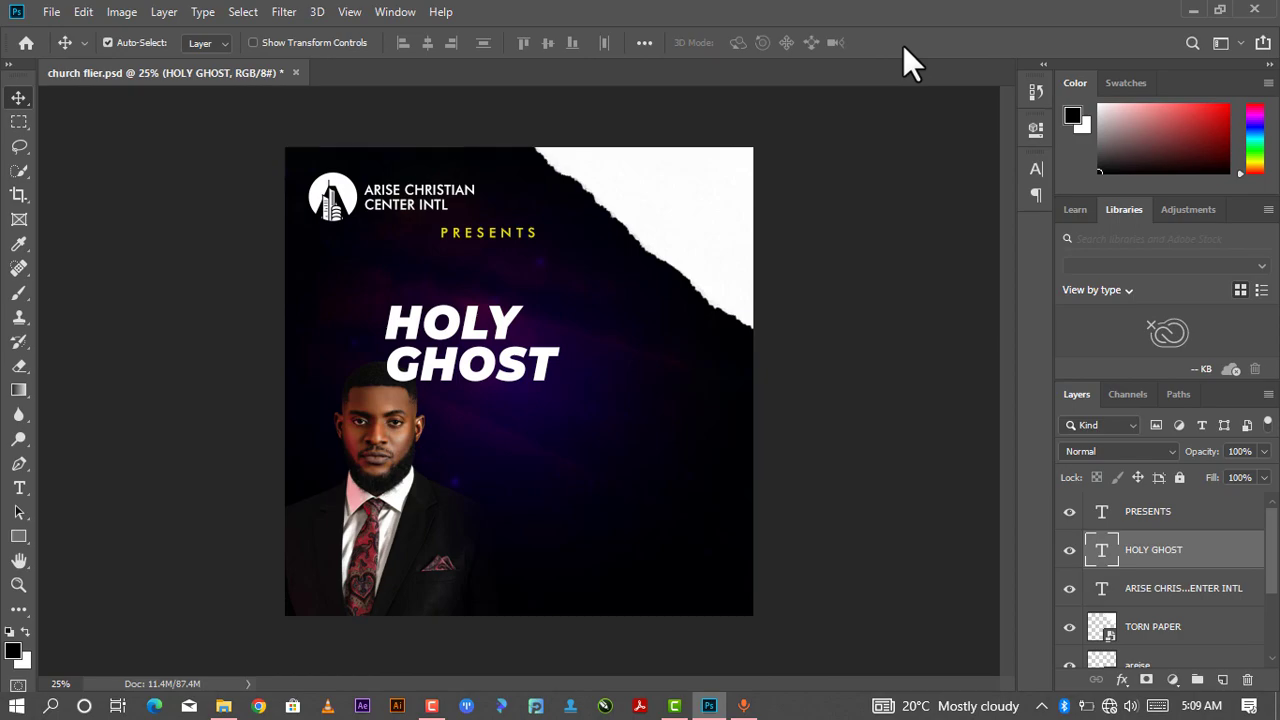
- Scale the HOLY GHOST text up to about 139%
key("ctrl+t")
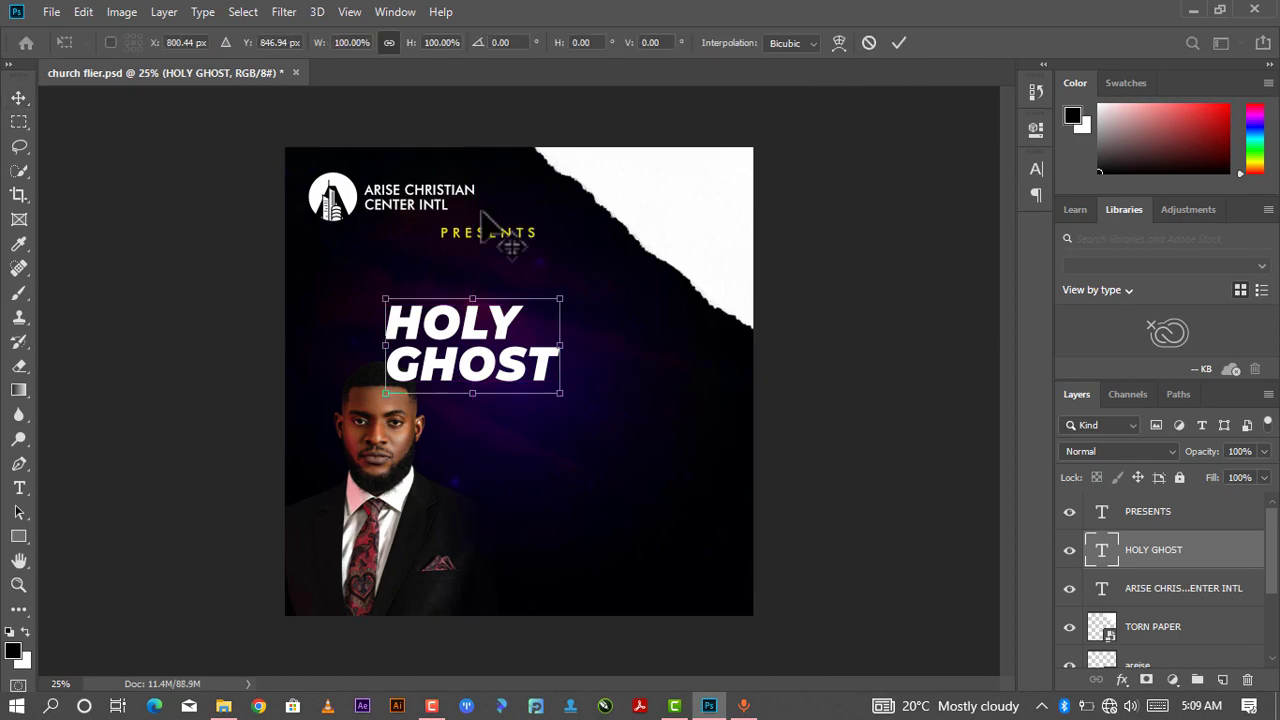
left_click_drag(559, 298, 627, 262)
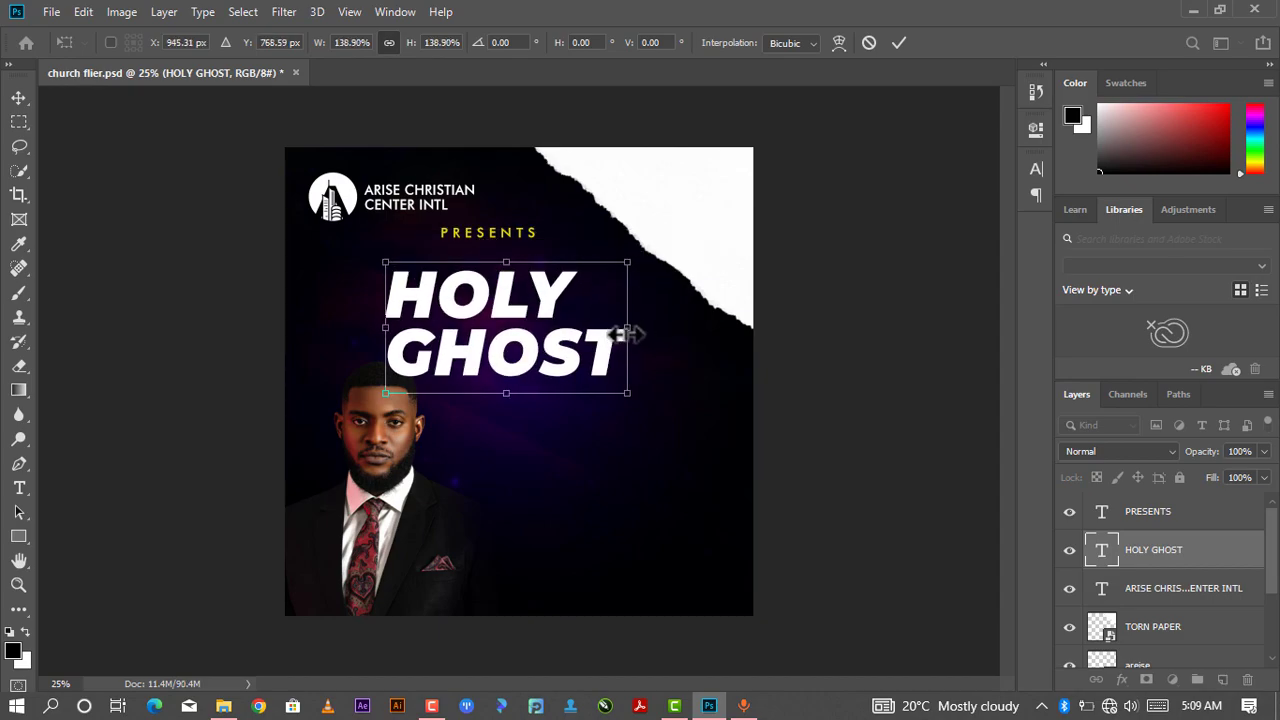
left_click_drag(627, 335, 610, 340)
key("Return")
- Center-align the HOLY GHOST text and move it right to sit centered on the flier
left_click(614, 338)
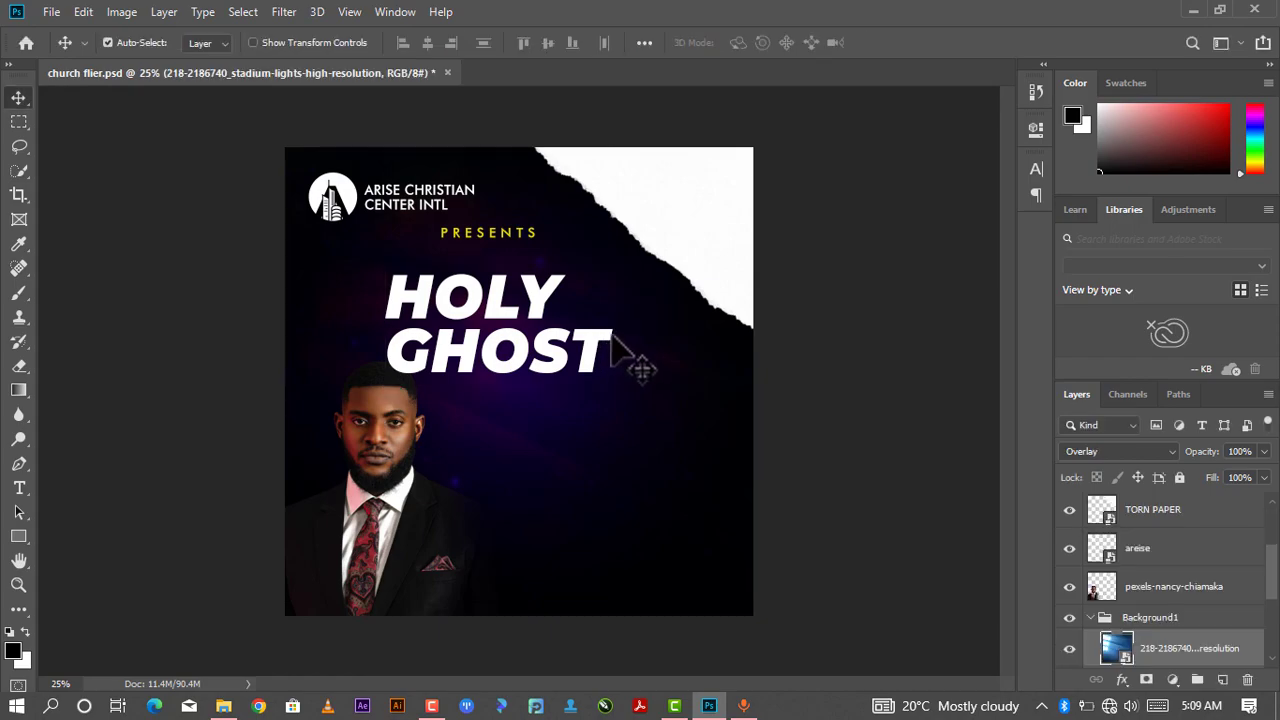
double_click(613, 338)
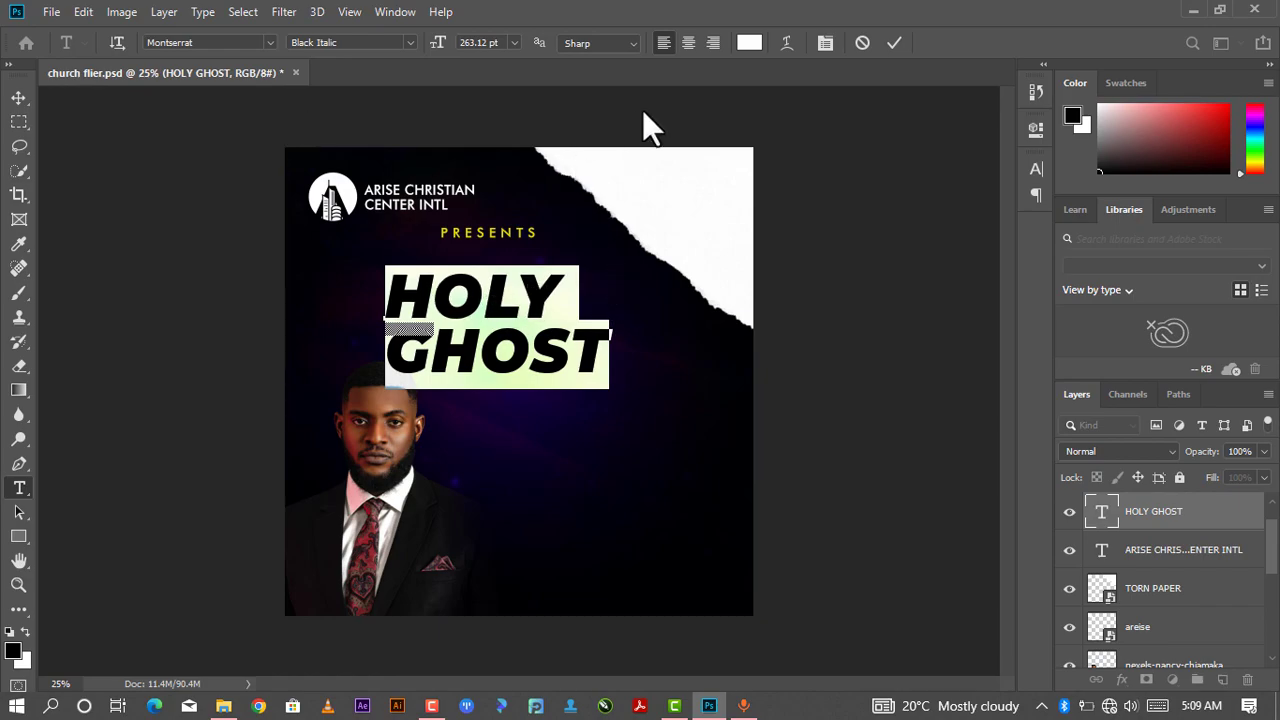
left_click(688, 42)
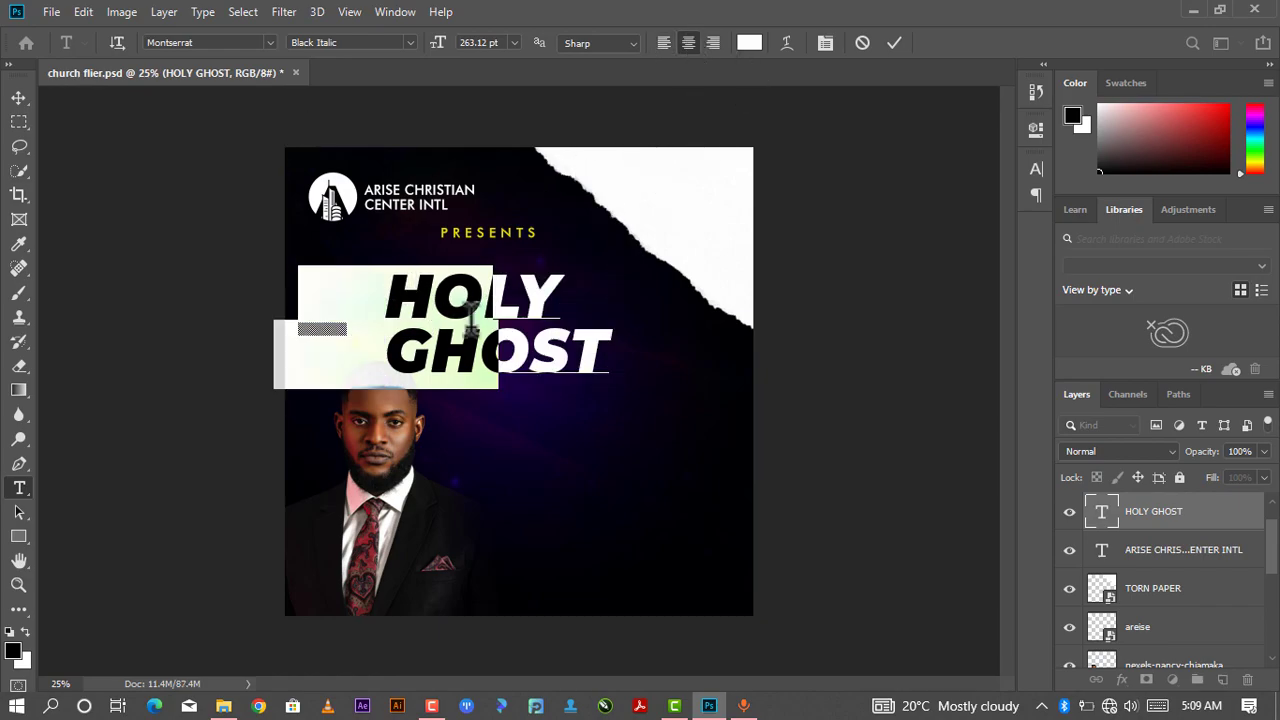
left_click(899, 43)
left_click_drag(465, 297, 588, 301)
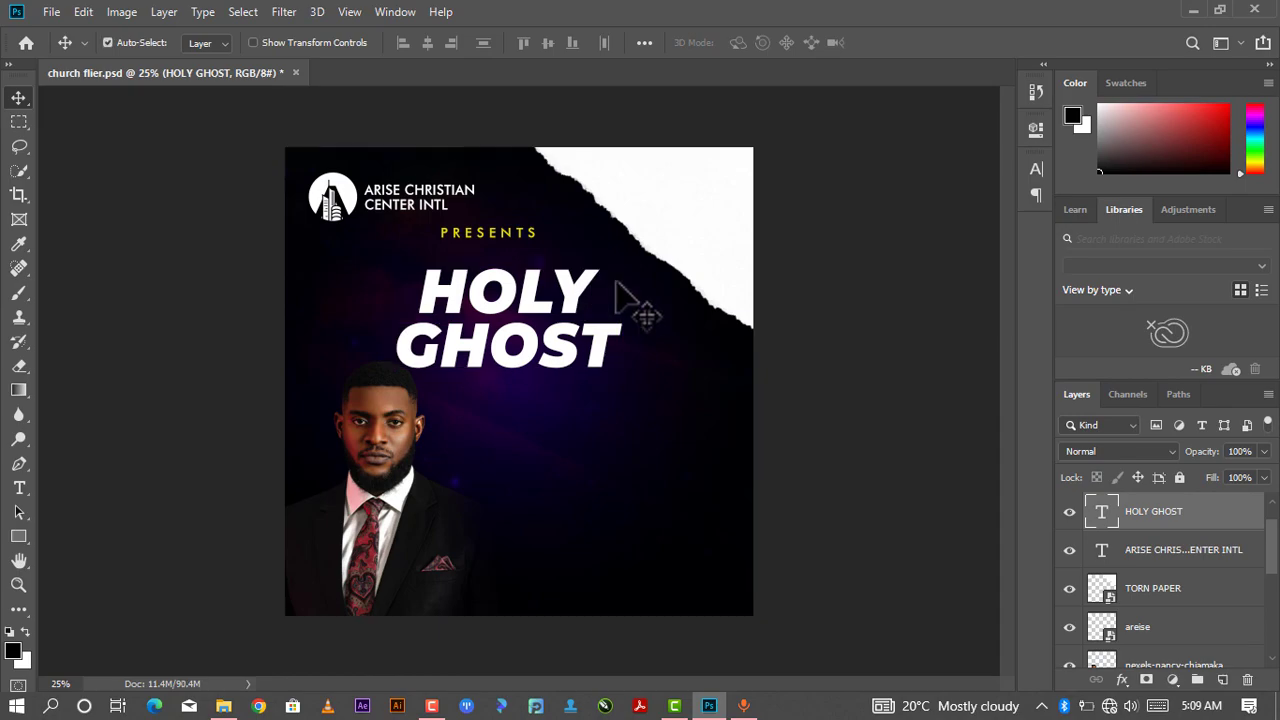
- Move the speaker portrait and the HOLY GHOST heading slightly down
scroll(1130, 600, "down", 2)
scroll(1130, 598, "down", 3)
scroll(1128, 602, "up", 2)
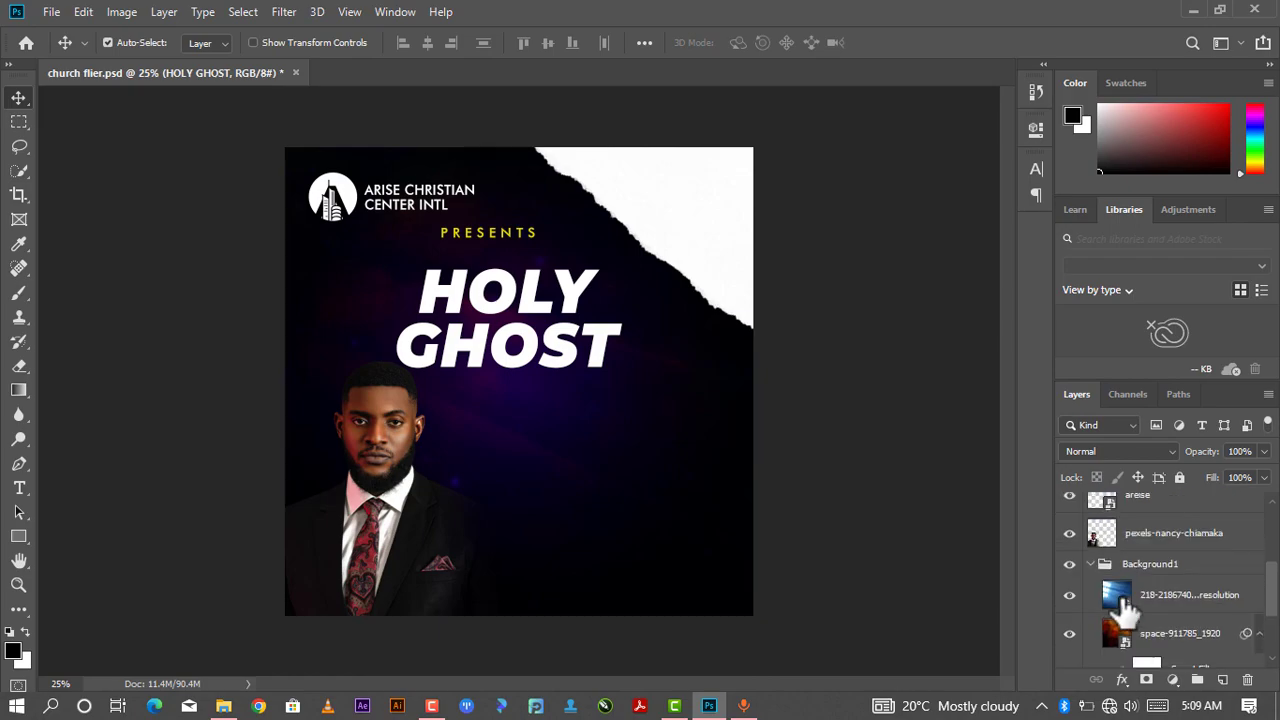
left_click(1141, 541)
left_click_drag(420, 515, 415, 550)
left_click_drag(484, 360, 482, 388)
key("ctrl")
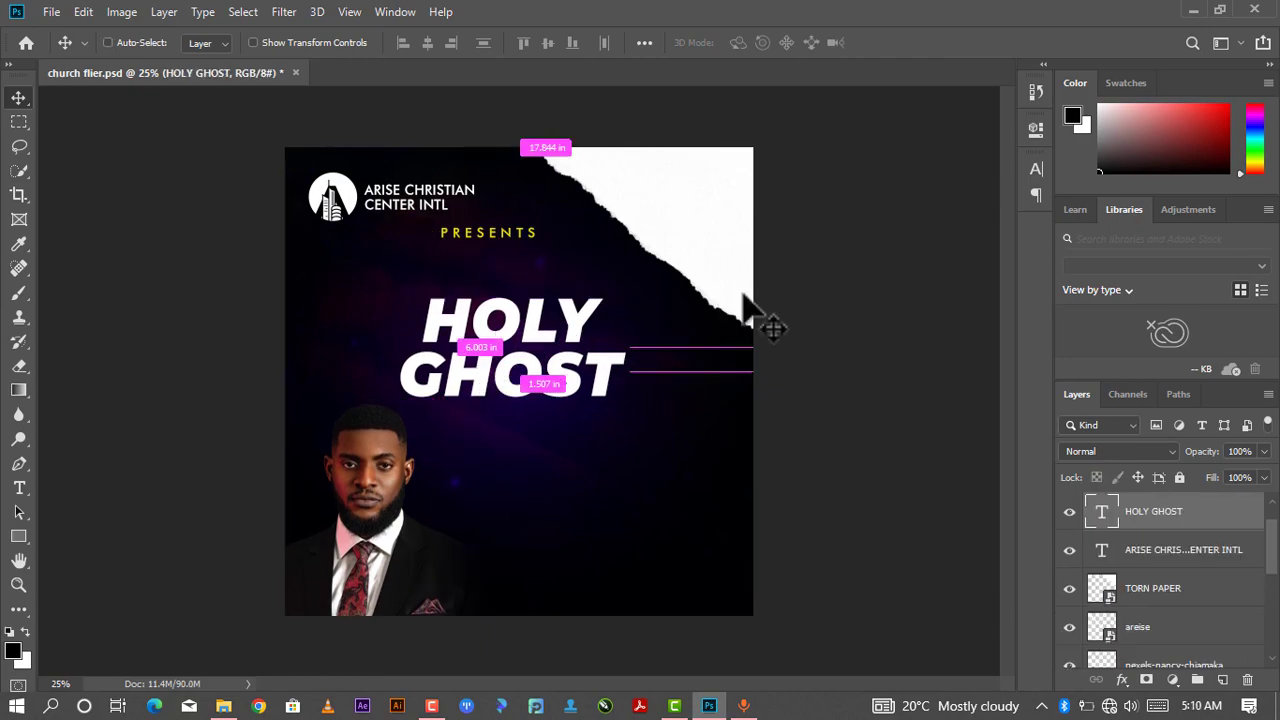
- Scale the HOLY GHOST text up to about 137% and reposition it on the flier
key("ctrl+t")
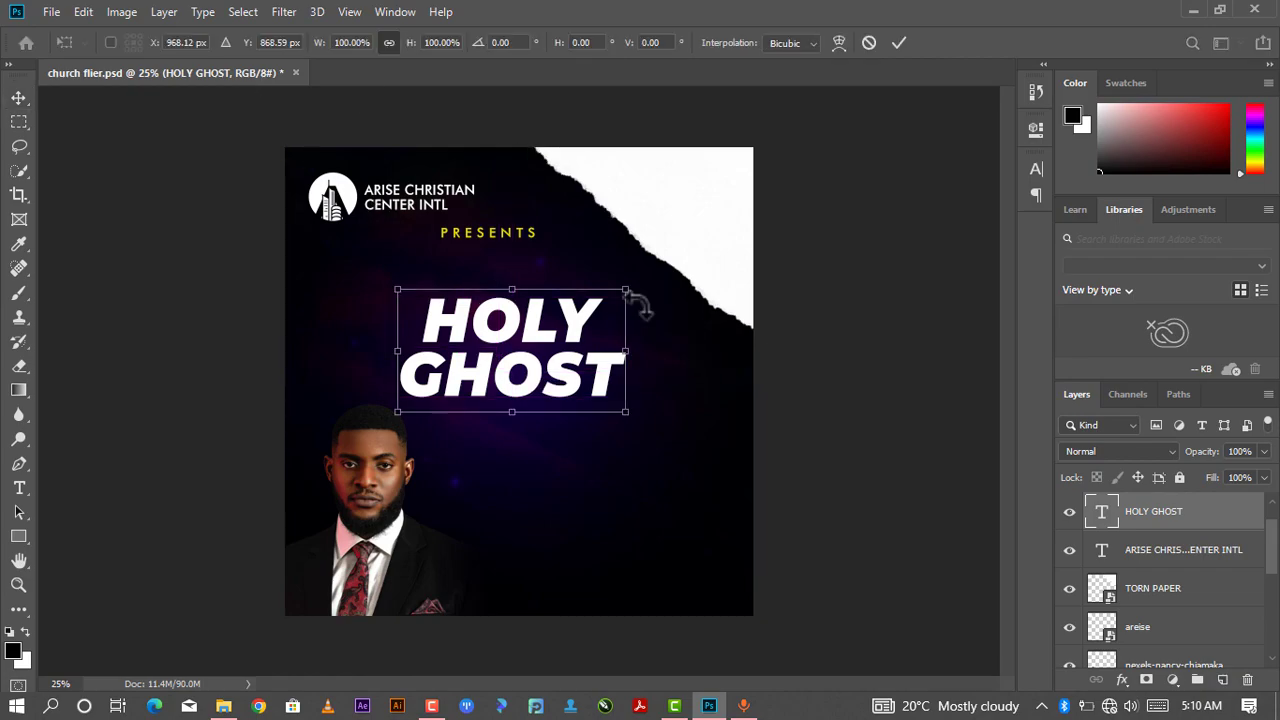
left_click_drag(635, 288, 668, 256)
left_click_drag(396, 414, 350, 438)
left_click_drag(472, 388, 475, 392)
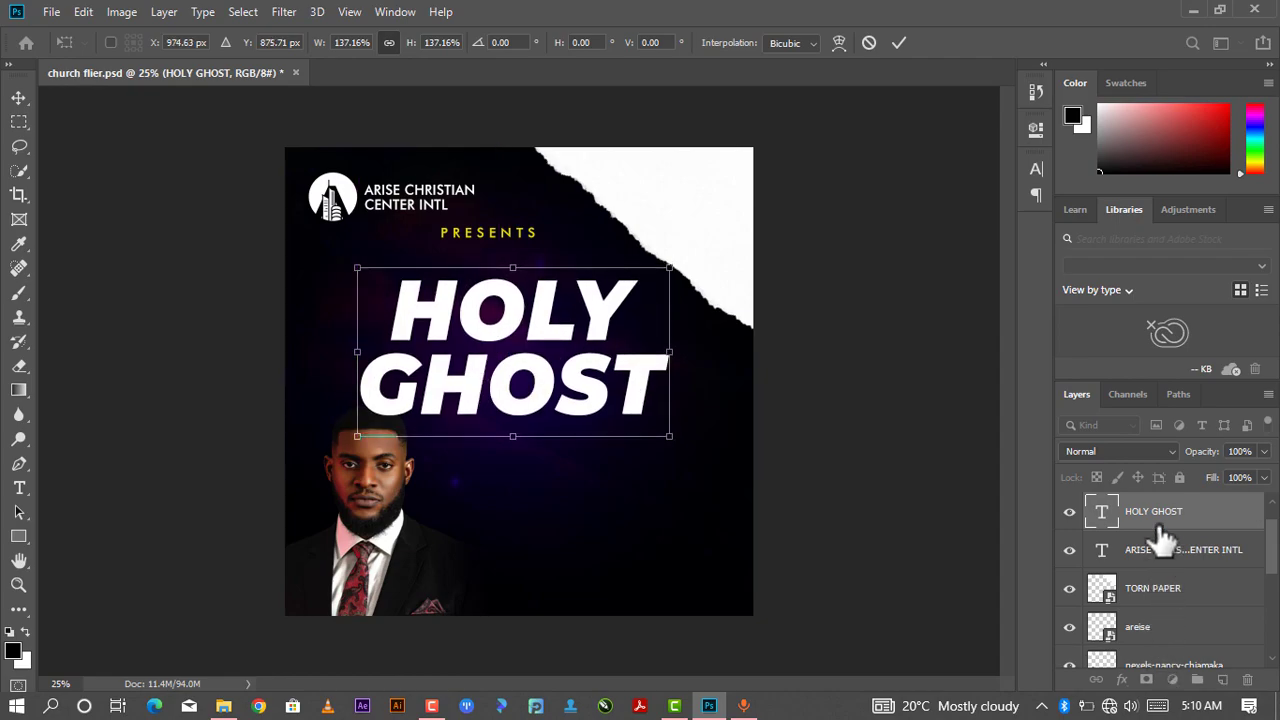
- Move the speaker portrait layer above the HOLY GHOST layer in the layer stack
scroll(1160, 522, "down", 1)
scroll(1162, 518, "up", 2)
scroll(1161, 530, "down", 1)
scroll(1166, 531, "up", 1)
scroll(1151, 600, "down", 3)
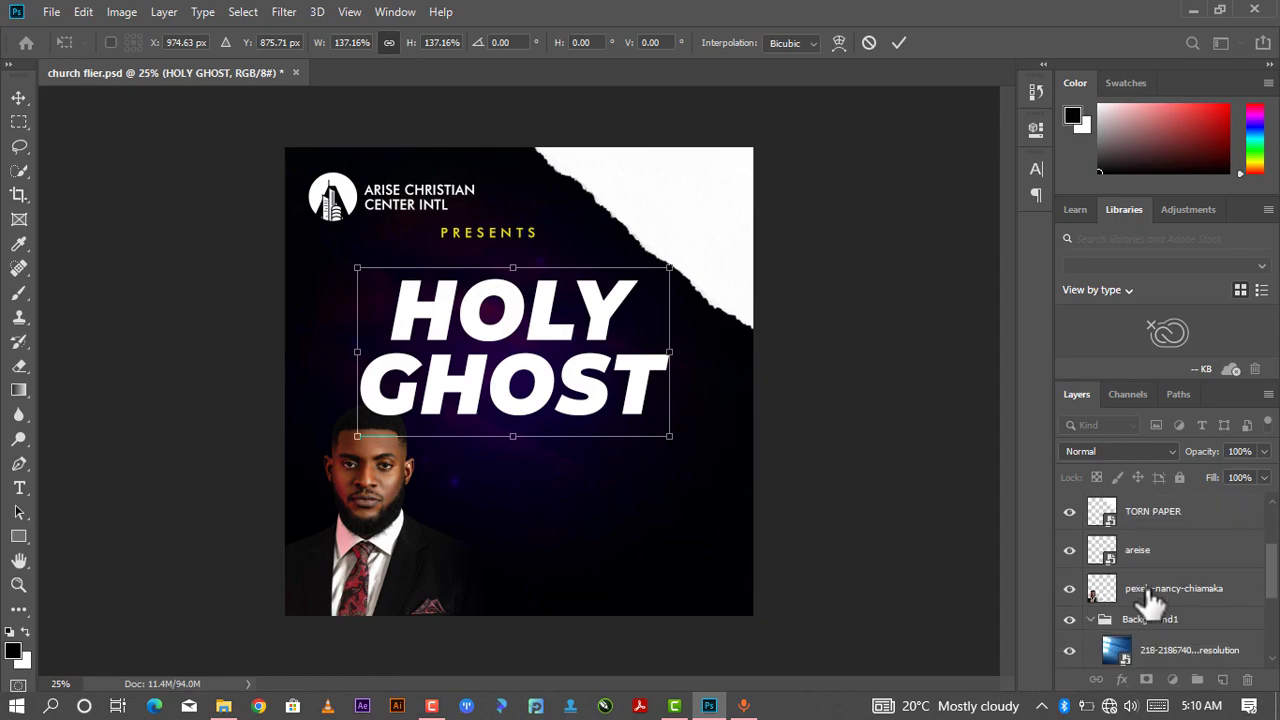
left_click_drag(1150, 600, 1166, 532)
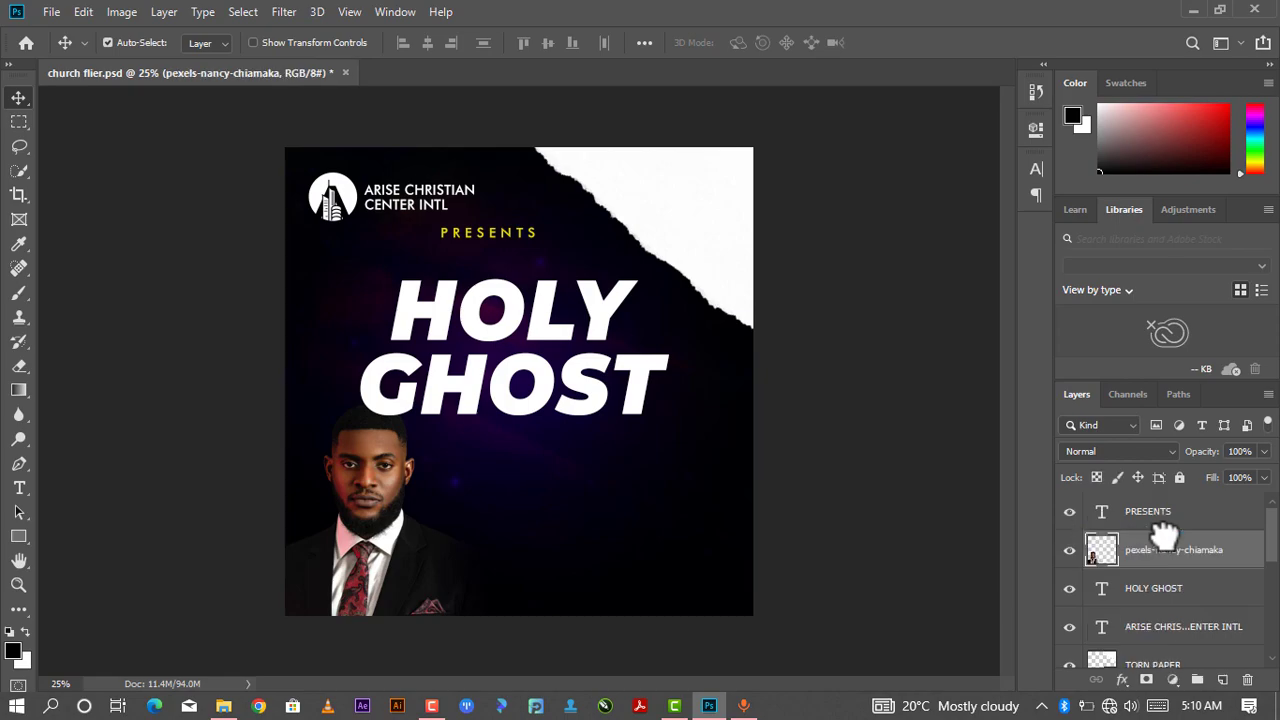
- Open the HOLY GHOST layer's blending options and add Bevel & Emboss with Inner Bevel style and Chisel Hard technique
left_click_drag(552, 343, 546, 337)
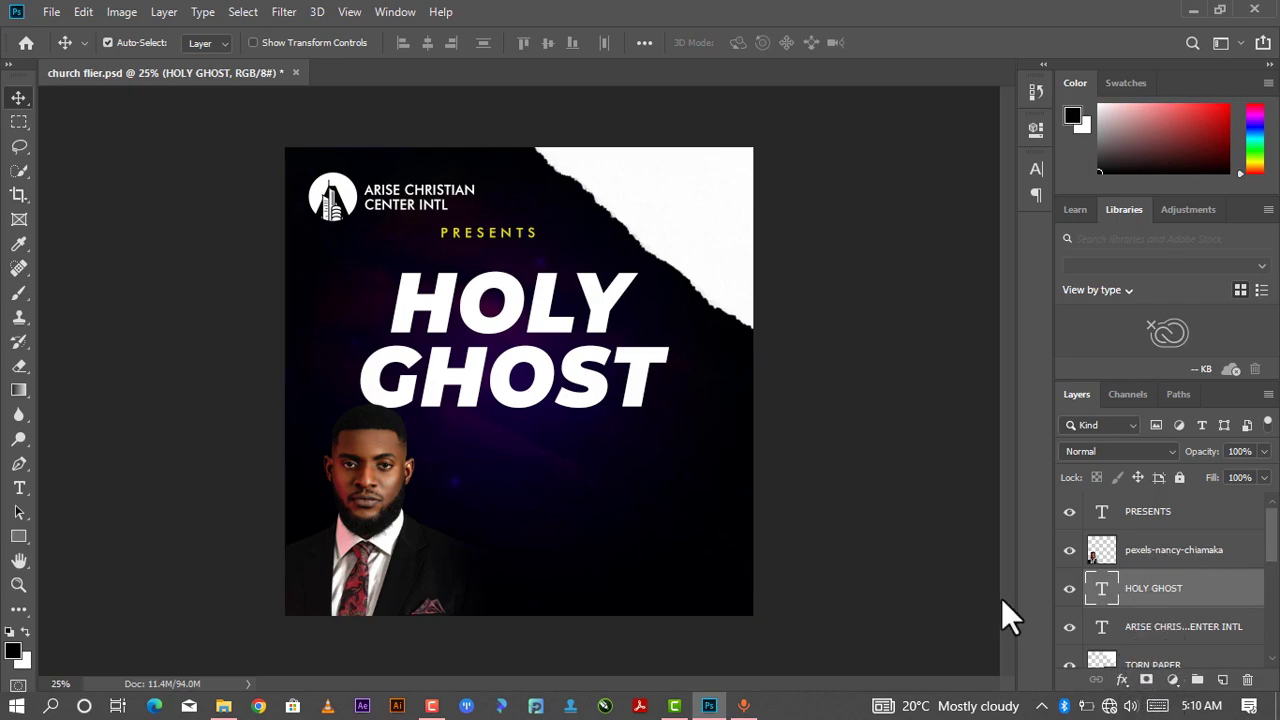
right_click(1100, 592)
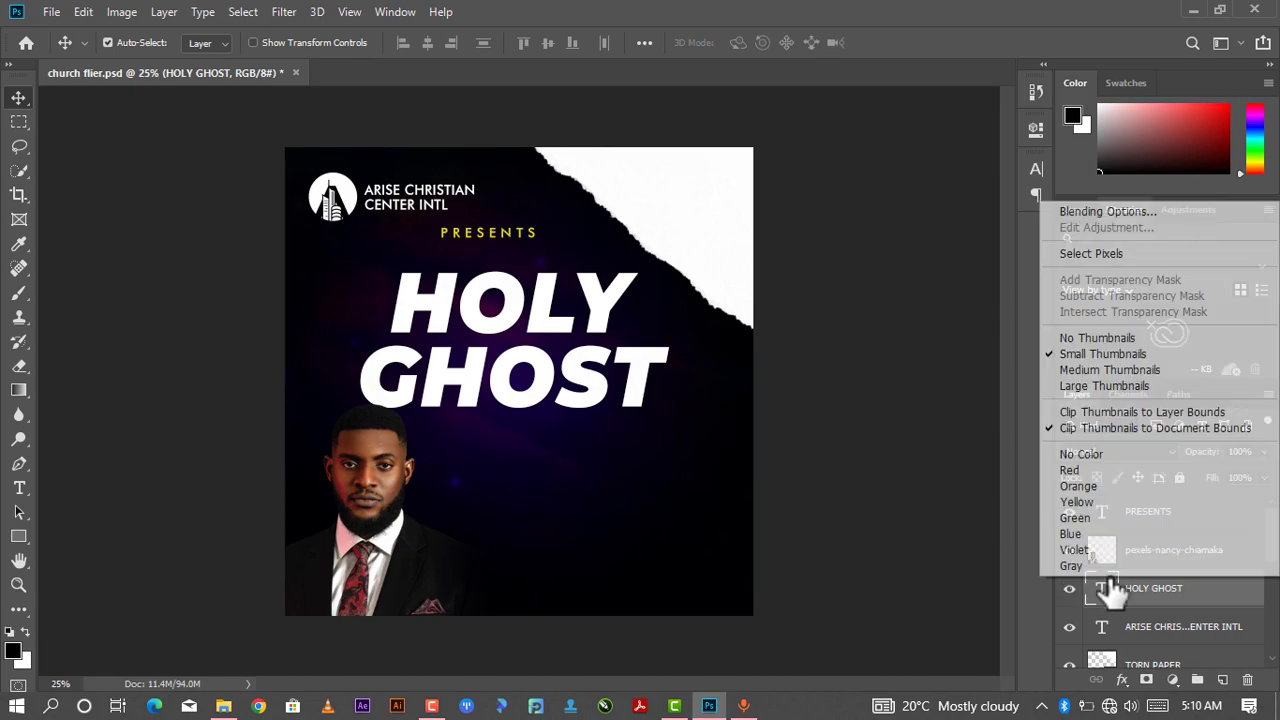
left_click(1096, 211)
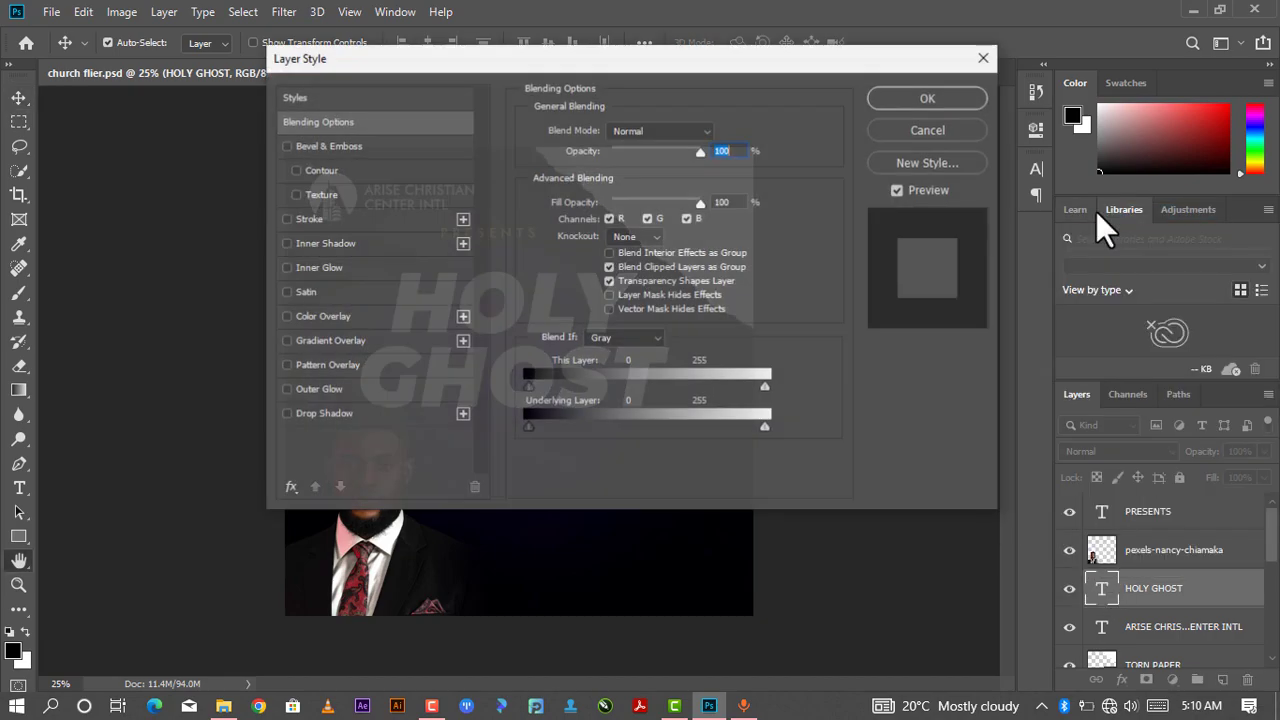
left_click_drag(703, 63, 1150, 148)
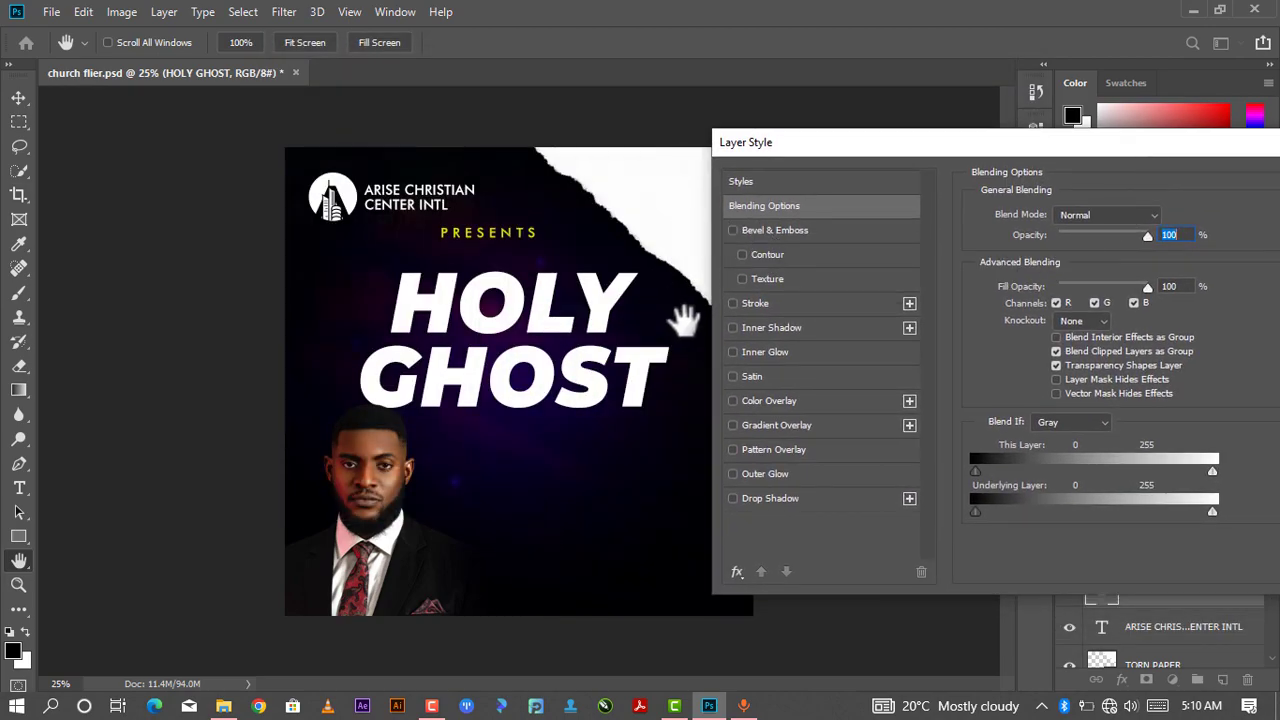
left_click(732, 230)
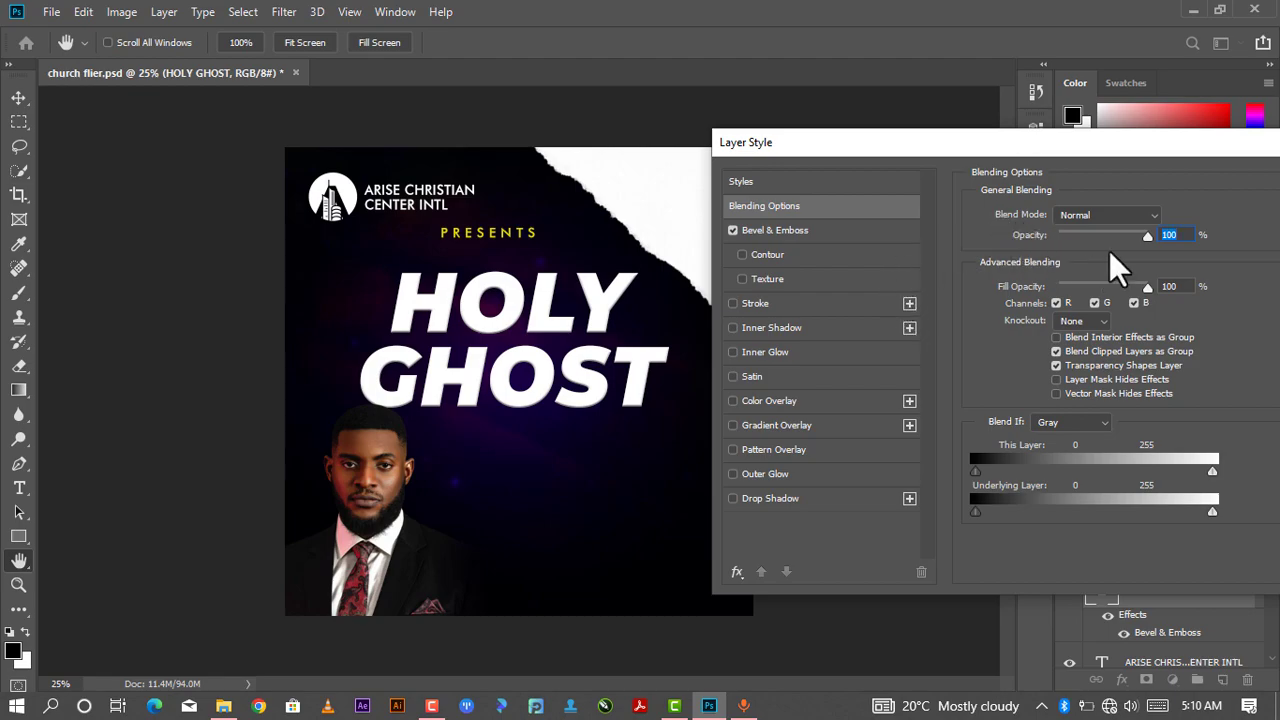
left_click(786, 238)
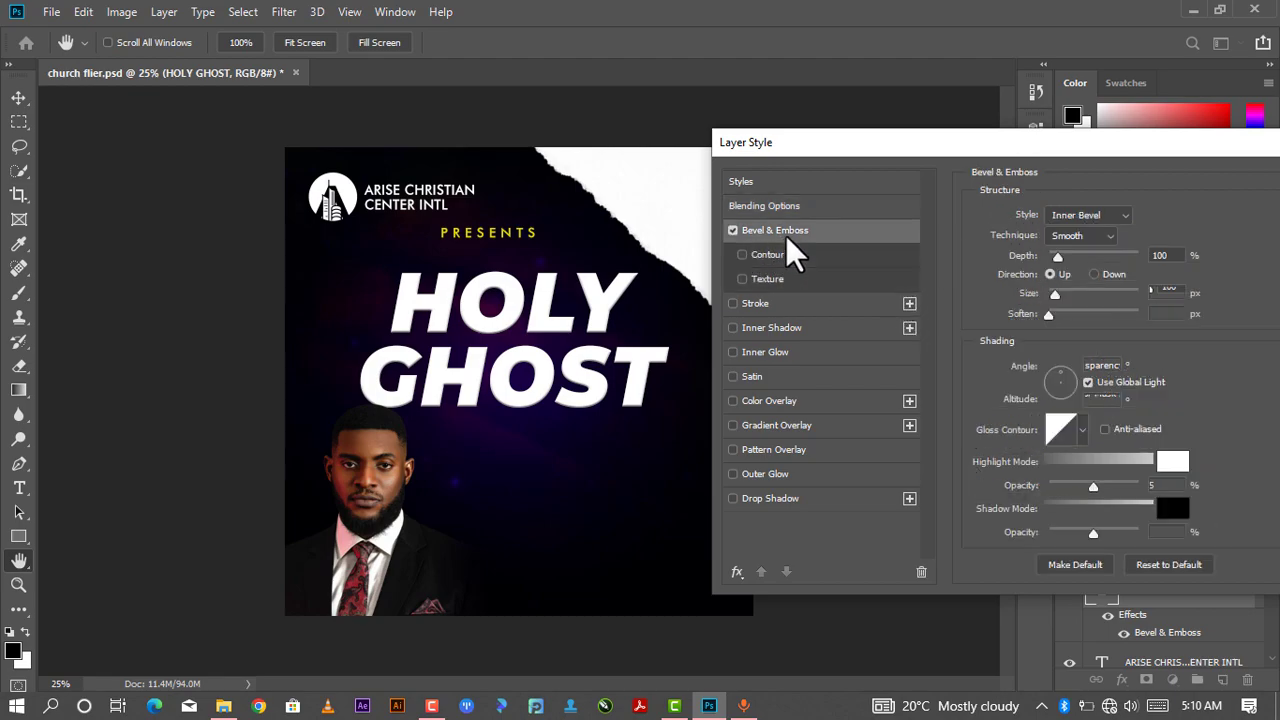
left_click(1077, 216)
left_click(1083, 246)
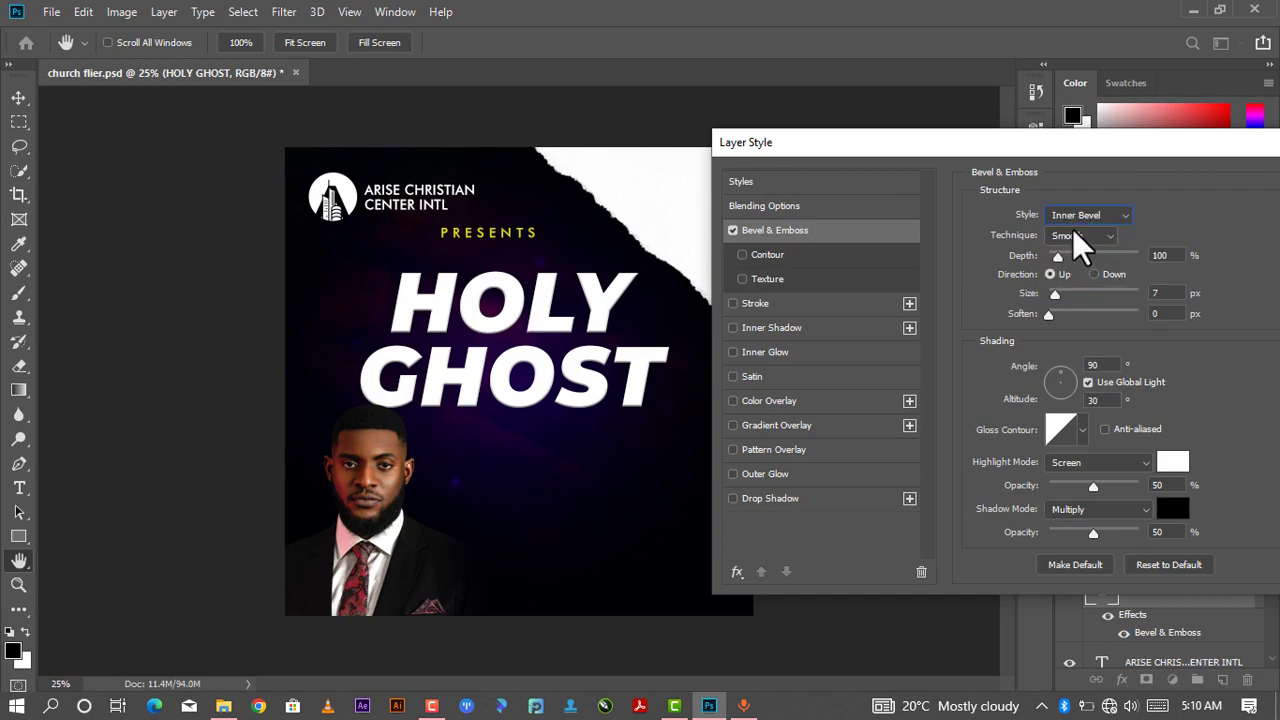
left_click(1073, 231)
left_click(1073, 265)
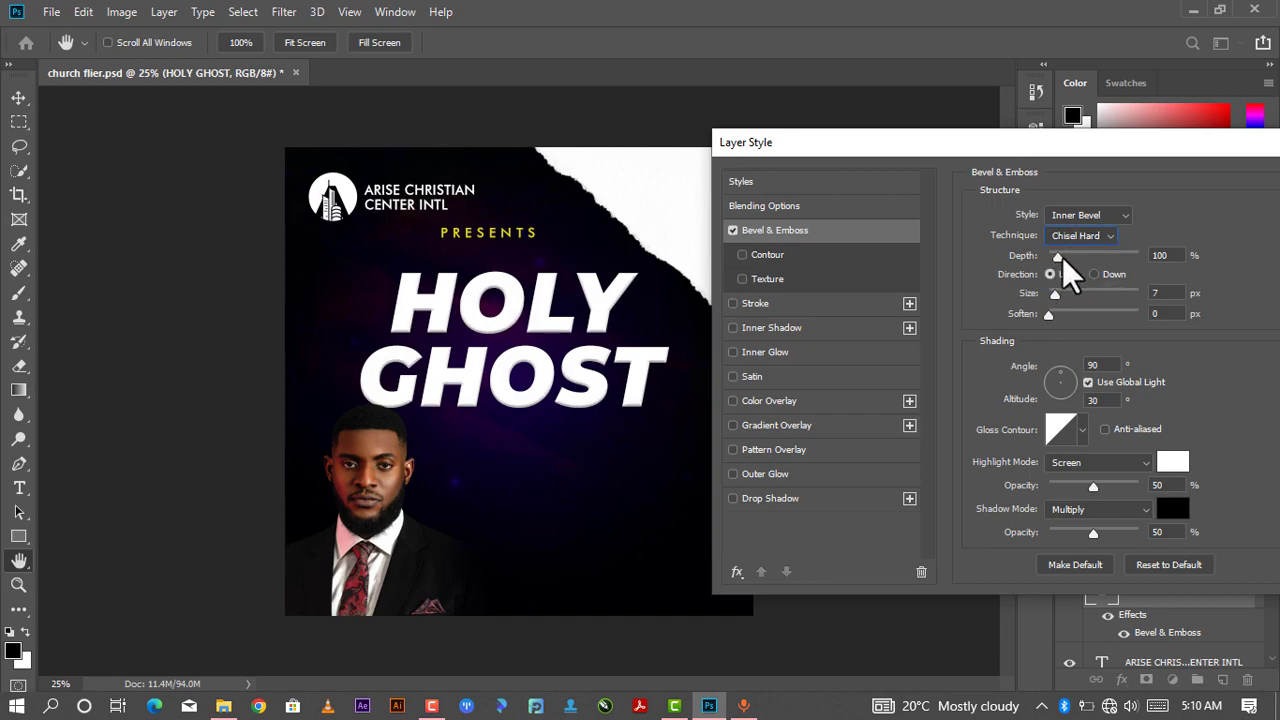
- Set the bevel depth to 250% and its size to about 47 px
left_click_drag(1058, 259, 1079, 284)
type("250")
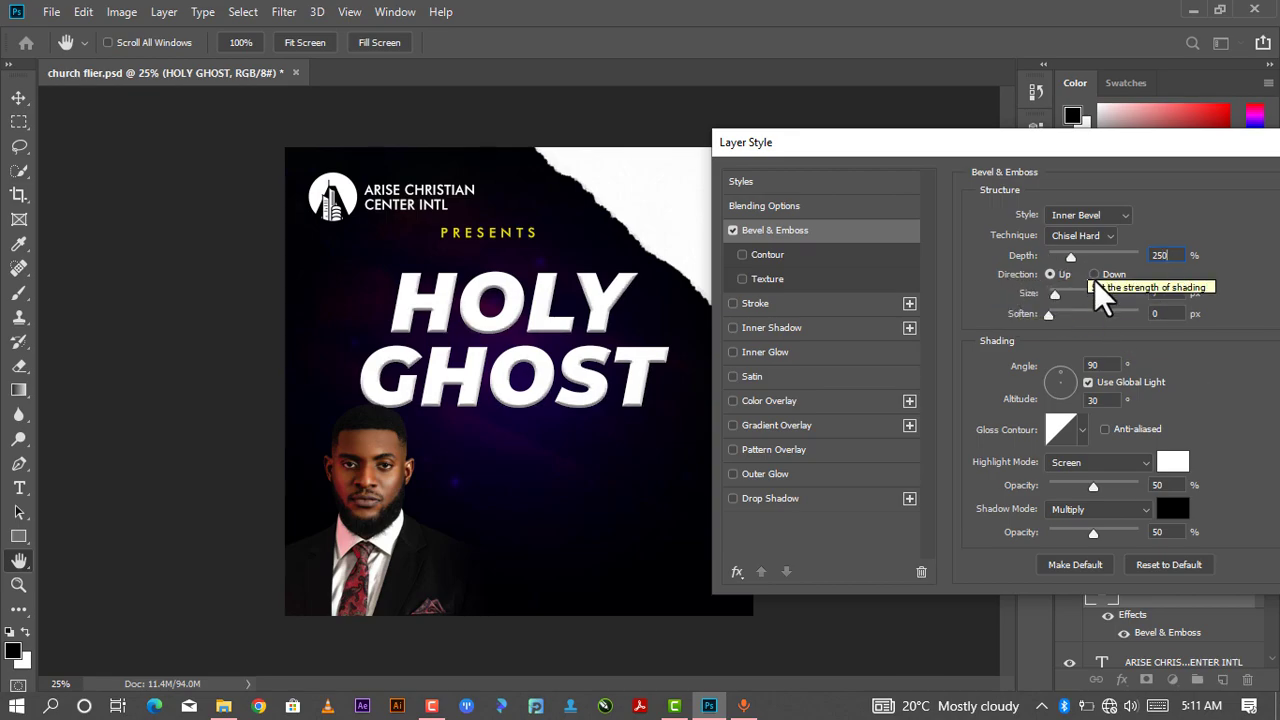
left_click_drag(1055, 295, 1062, 301)
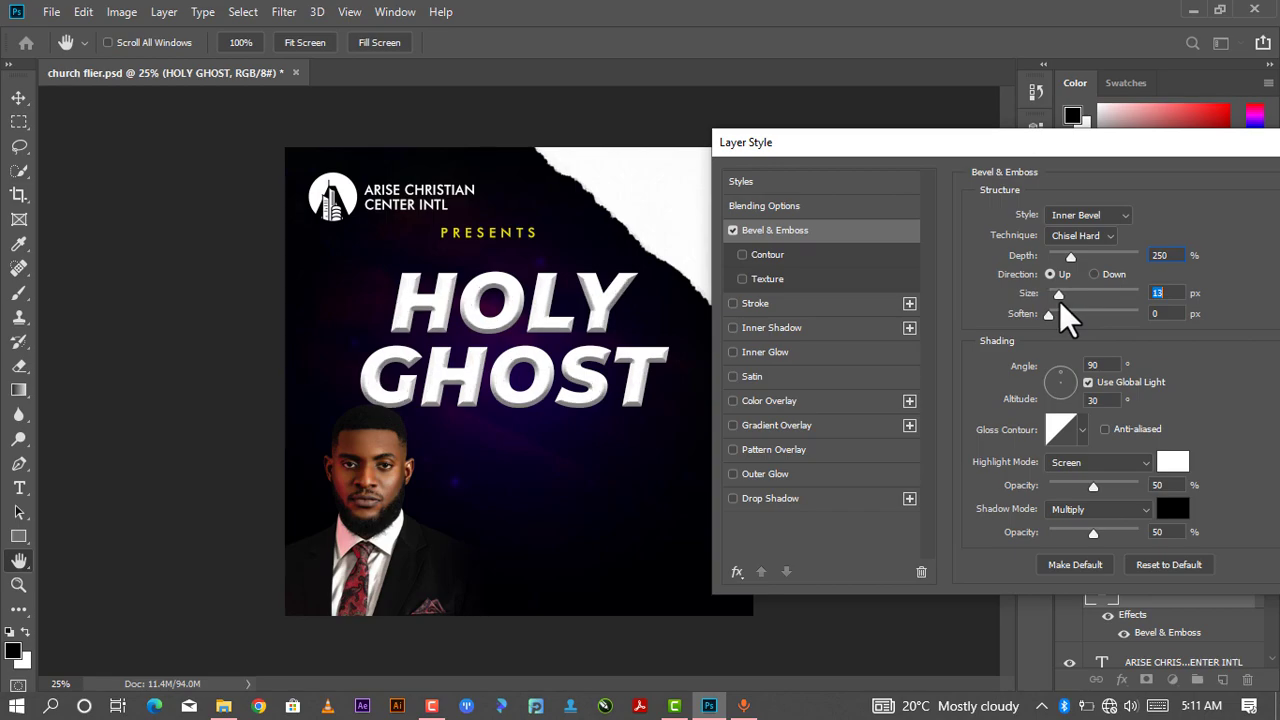
left_click_drag(1062, 302, 1086, 312)
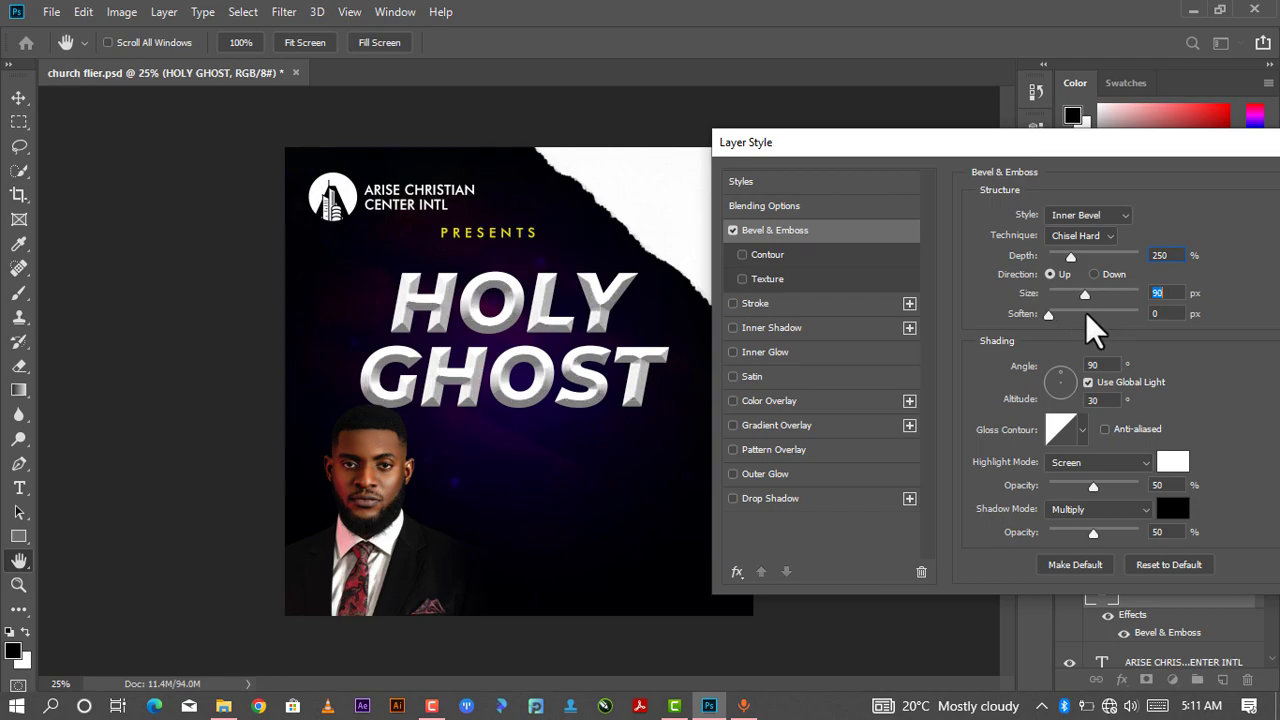
type("50")
key("F9")
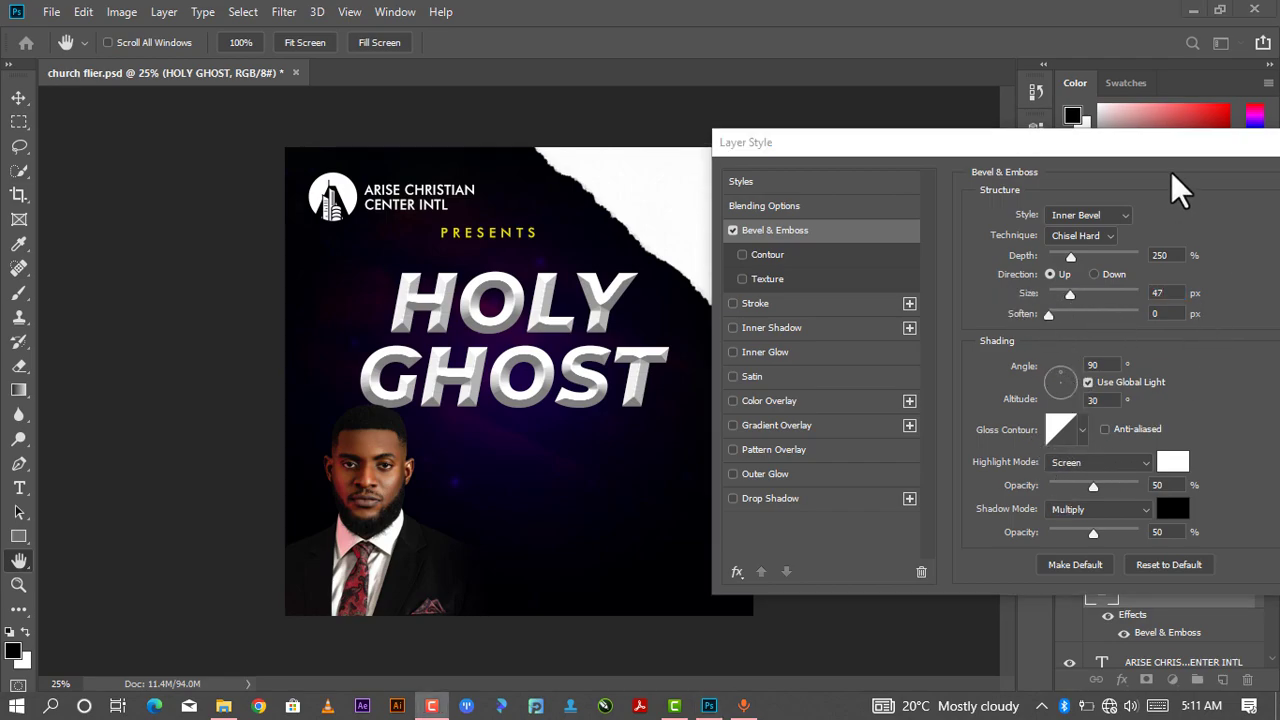
- Add a drop shadow to HOLY GHOST with higher opacity, distance, spread and size, apply the style and nudge the heading down slightly
left_click(733, 498)
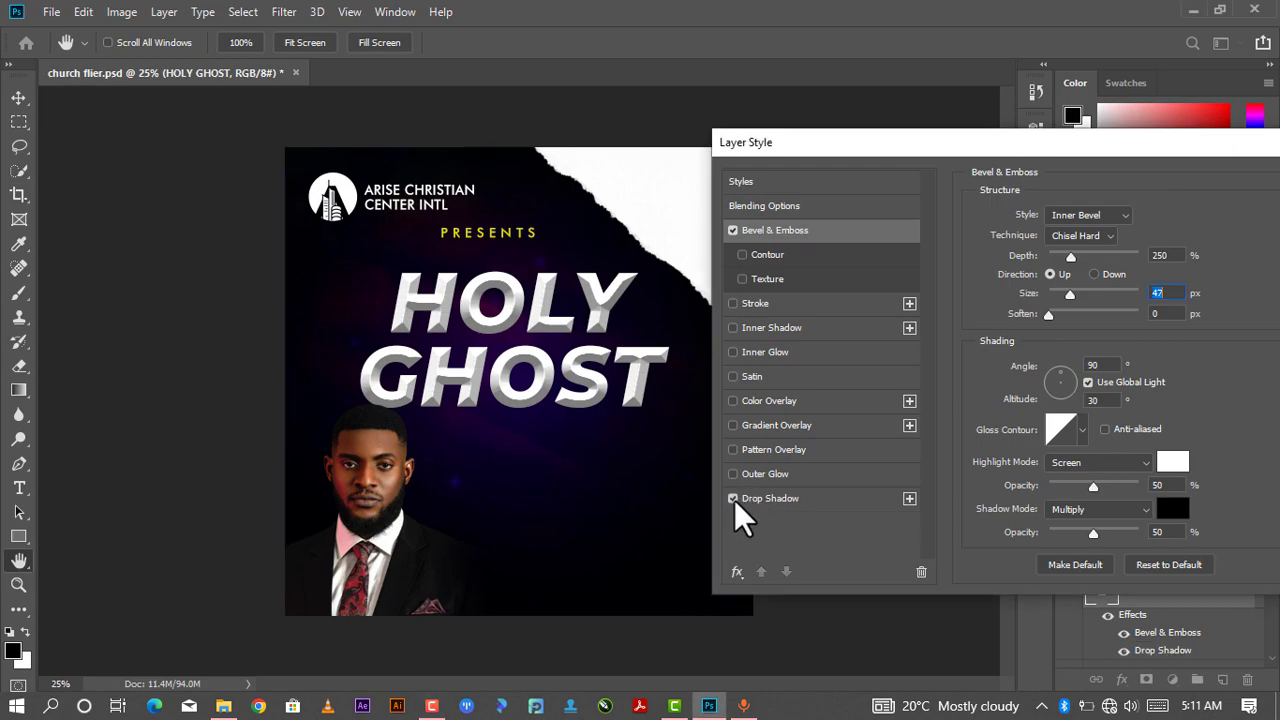
left_click(802, 497)
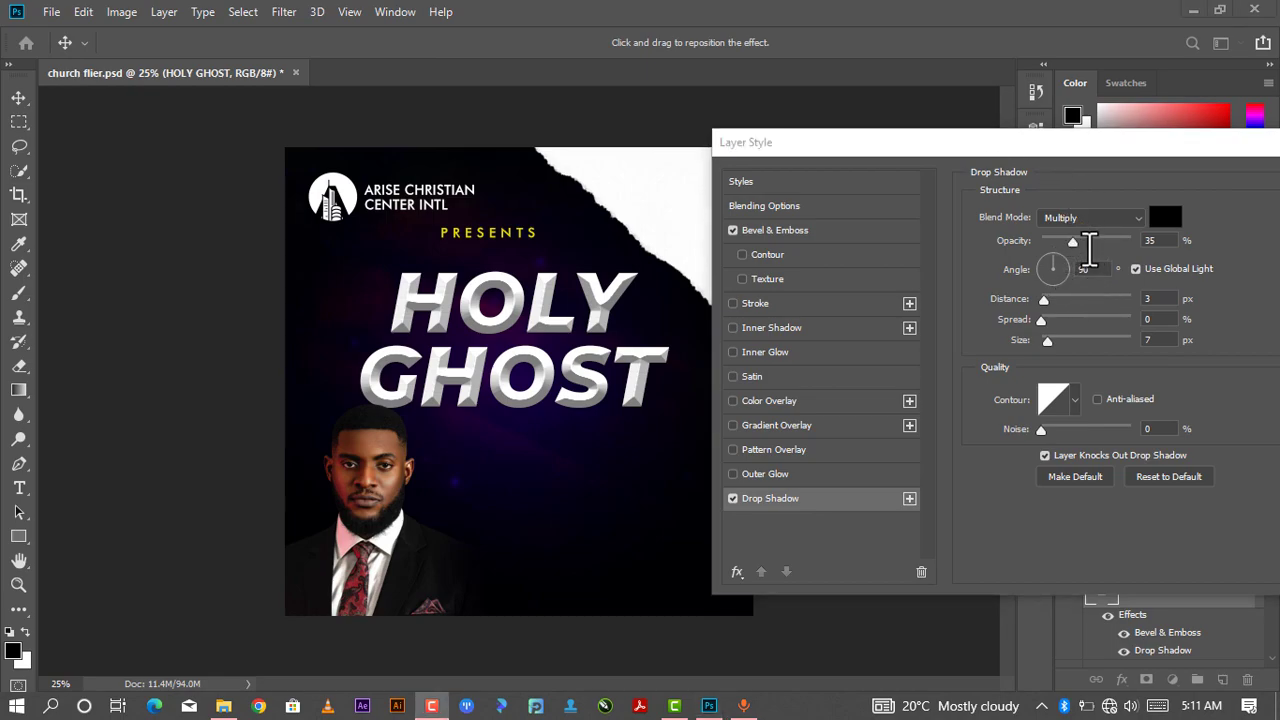
double_click(1152, 240)
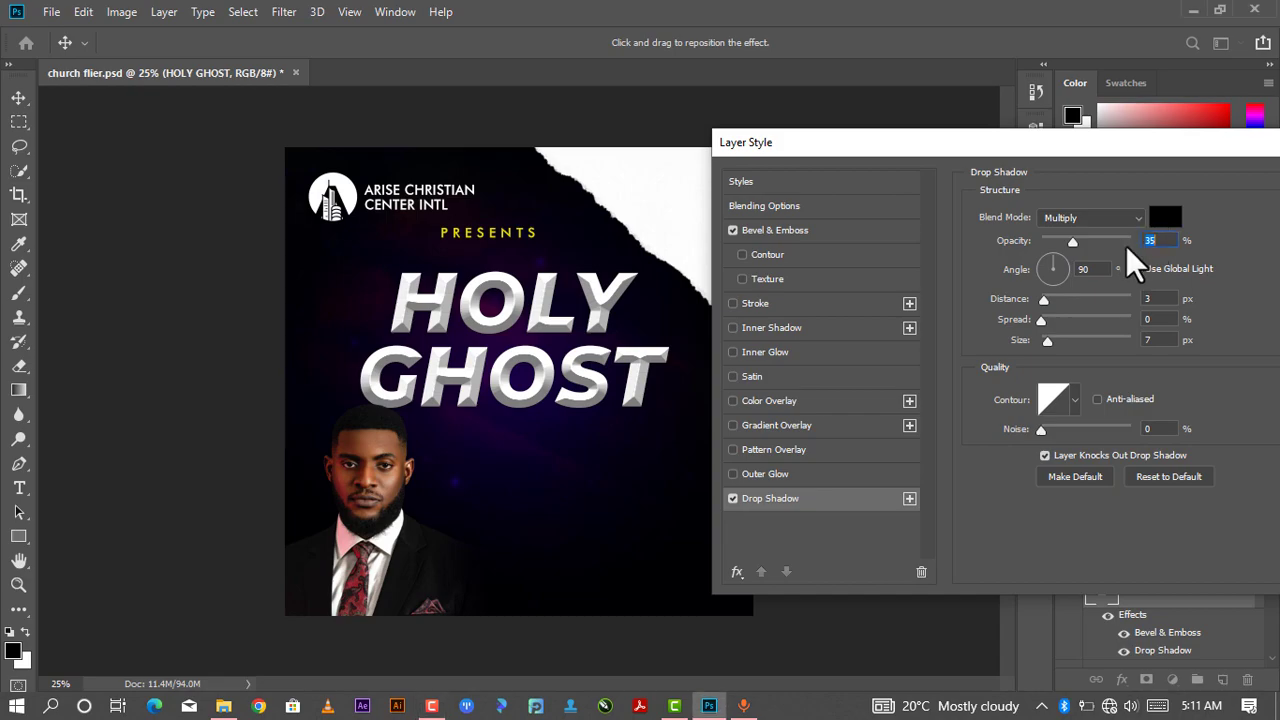
left_click_drag(1068, 242, 1097, 250)
left_click_drag(1044, 301, 1063, 303)
left_click_drag(1041, 320, 1064, 332)
left_click_drag(1061, 322, 1055, 346)
key("Return")
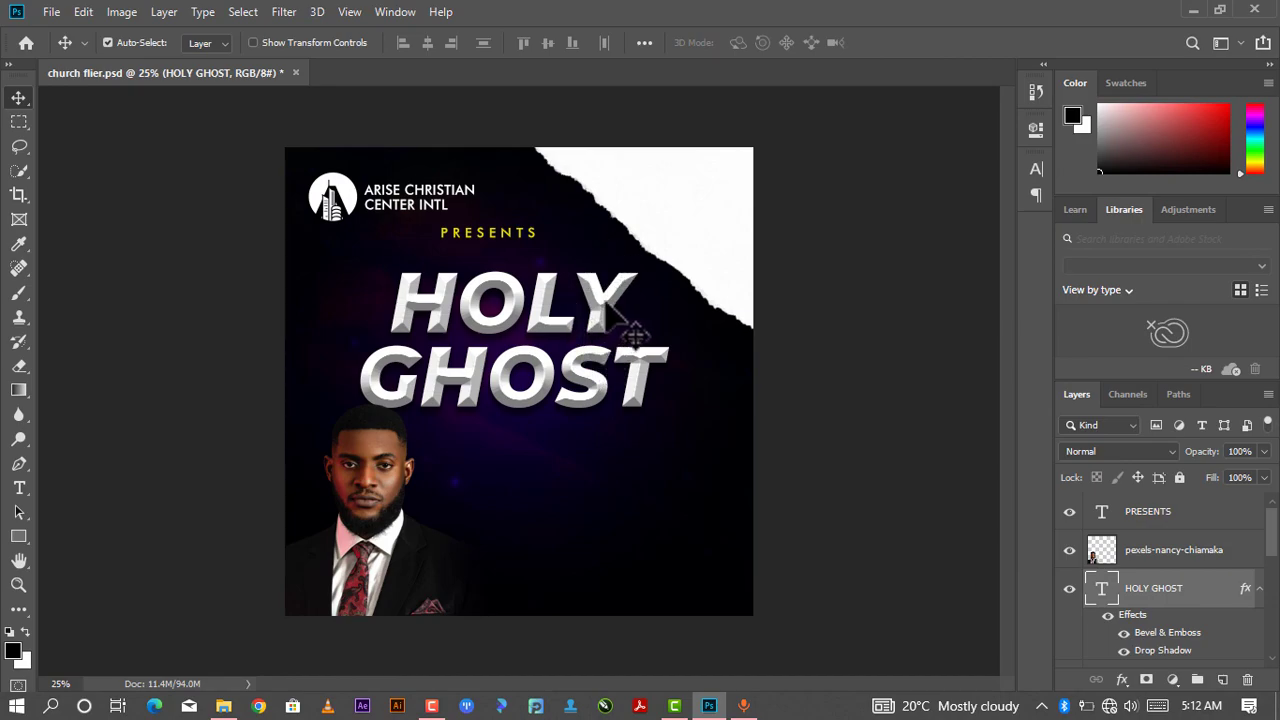
left_click_drag(604, 303, 600, 313)
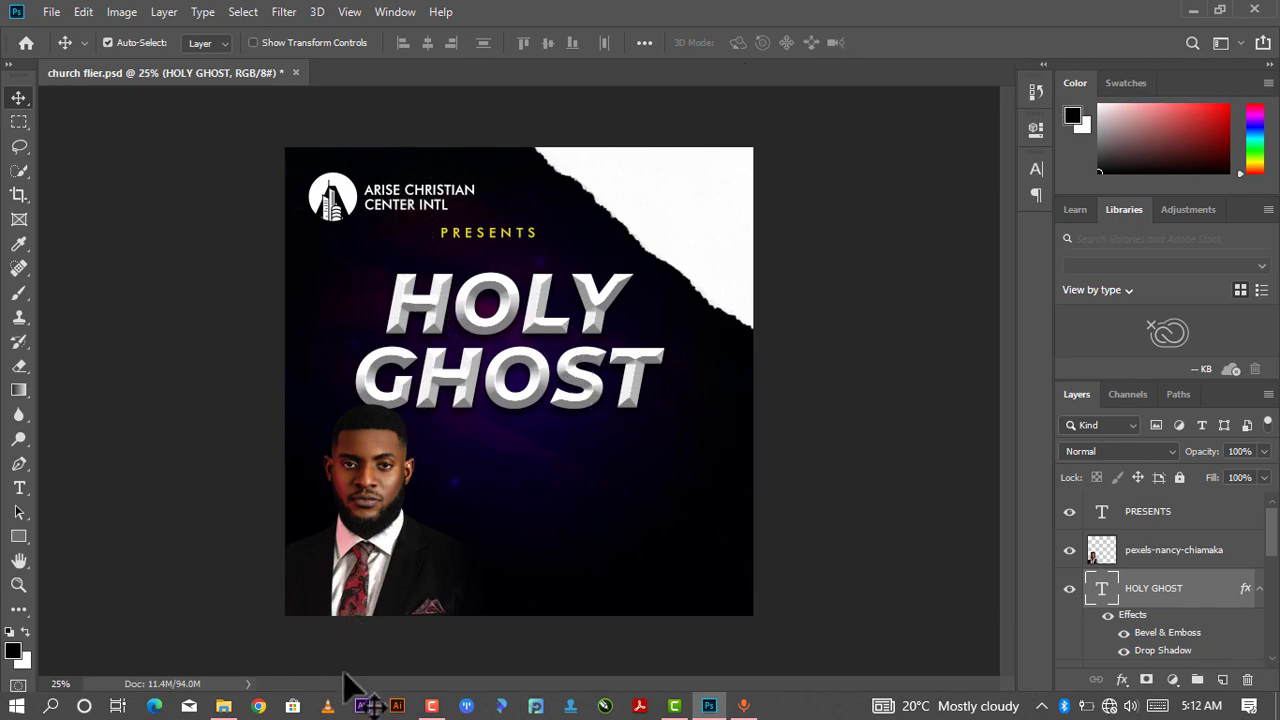
- Drag the yellow-wall-texture-with-scratches image from the church design resources folder into the flier and move its layer just above HOLY GHOST
mouse_move(224, 706)
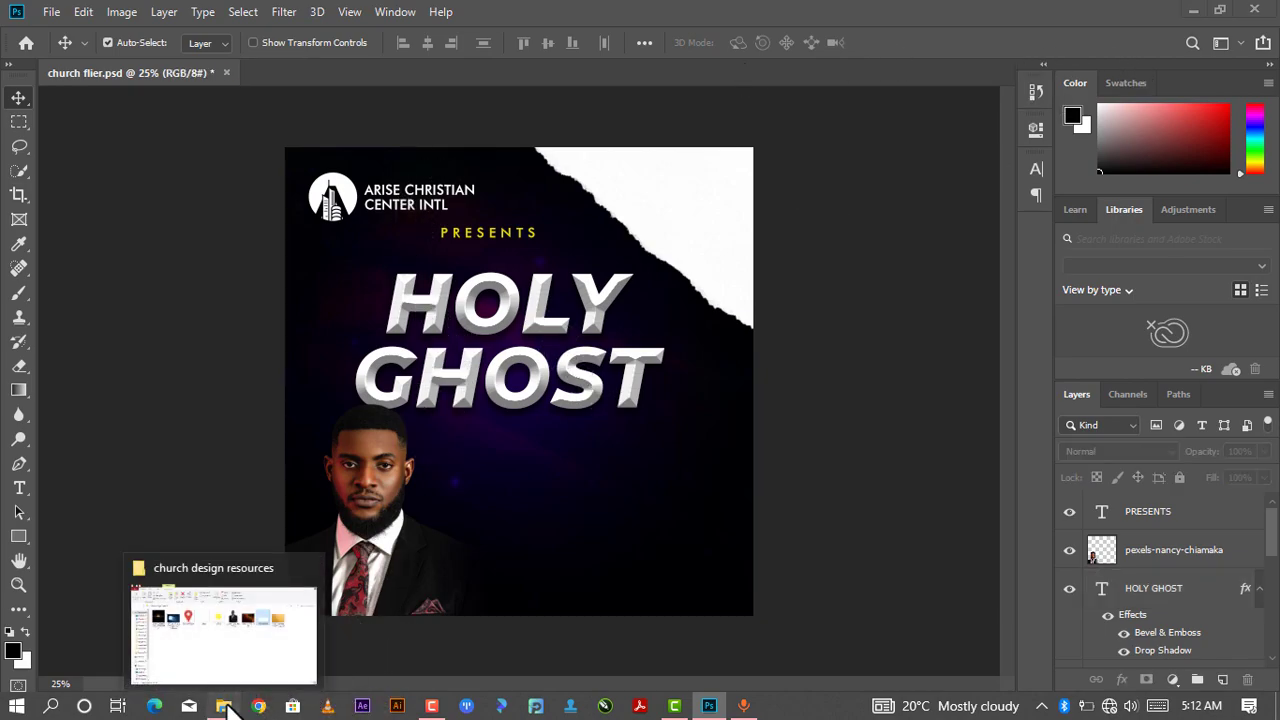
left_click(261, 600)
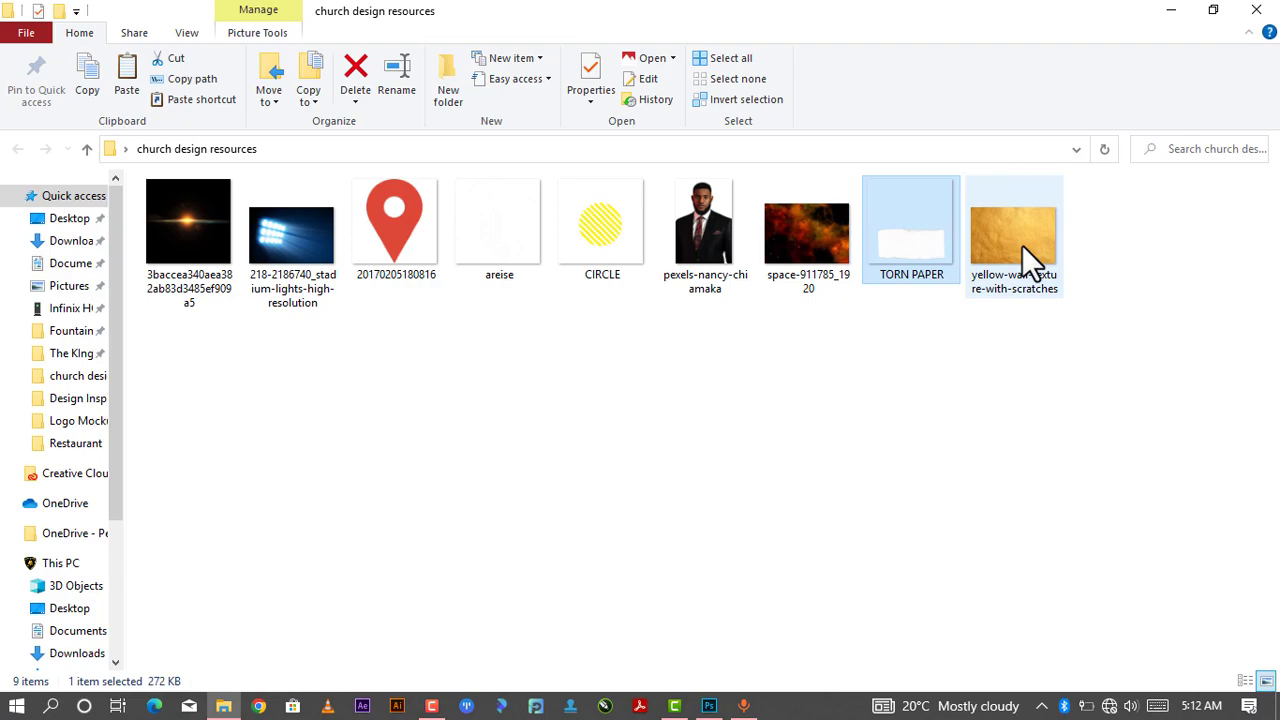
left_click_drag(1018, 234, 663, 420)
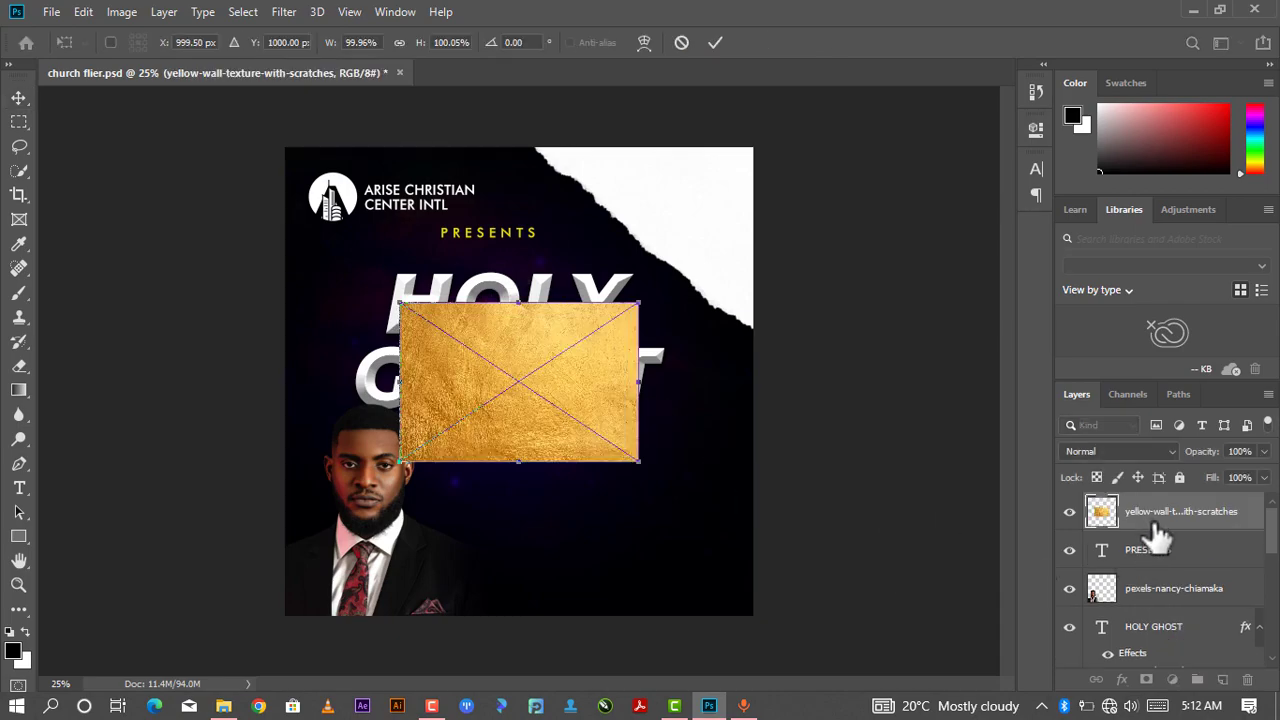
left_click(1180, 512)
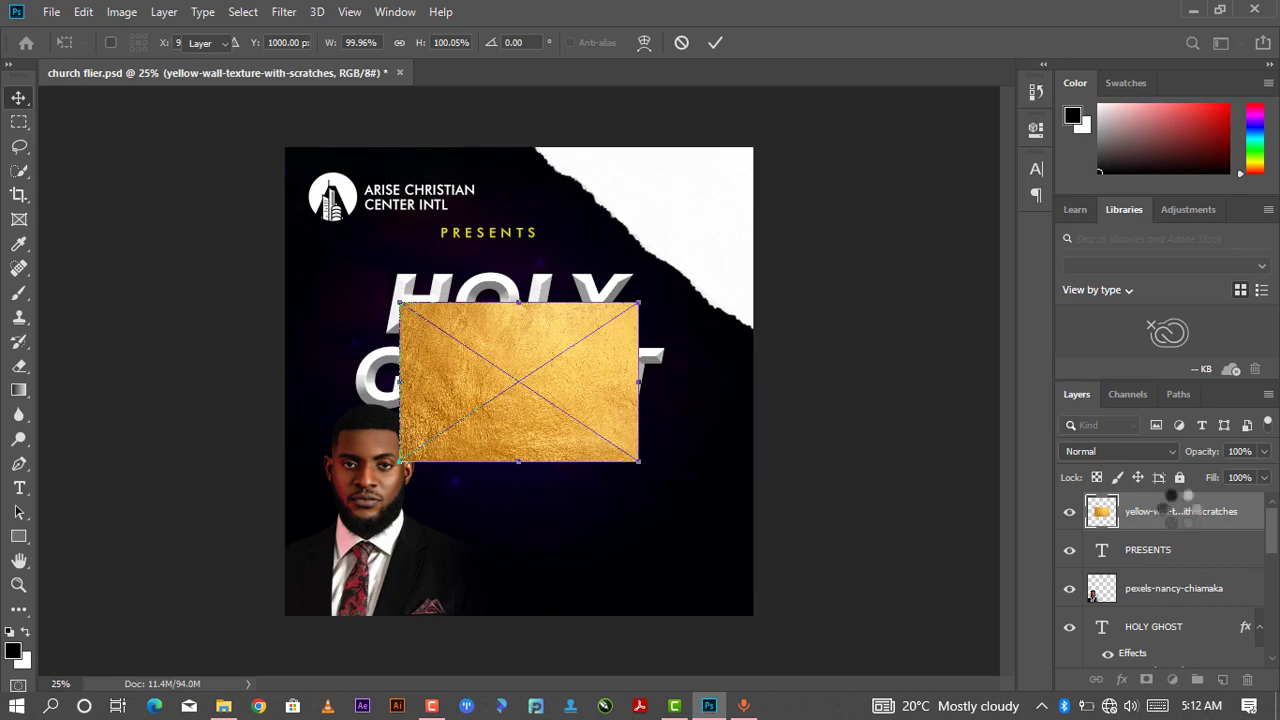
left_click_drag(1171, 515, 1160, 606)
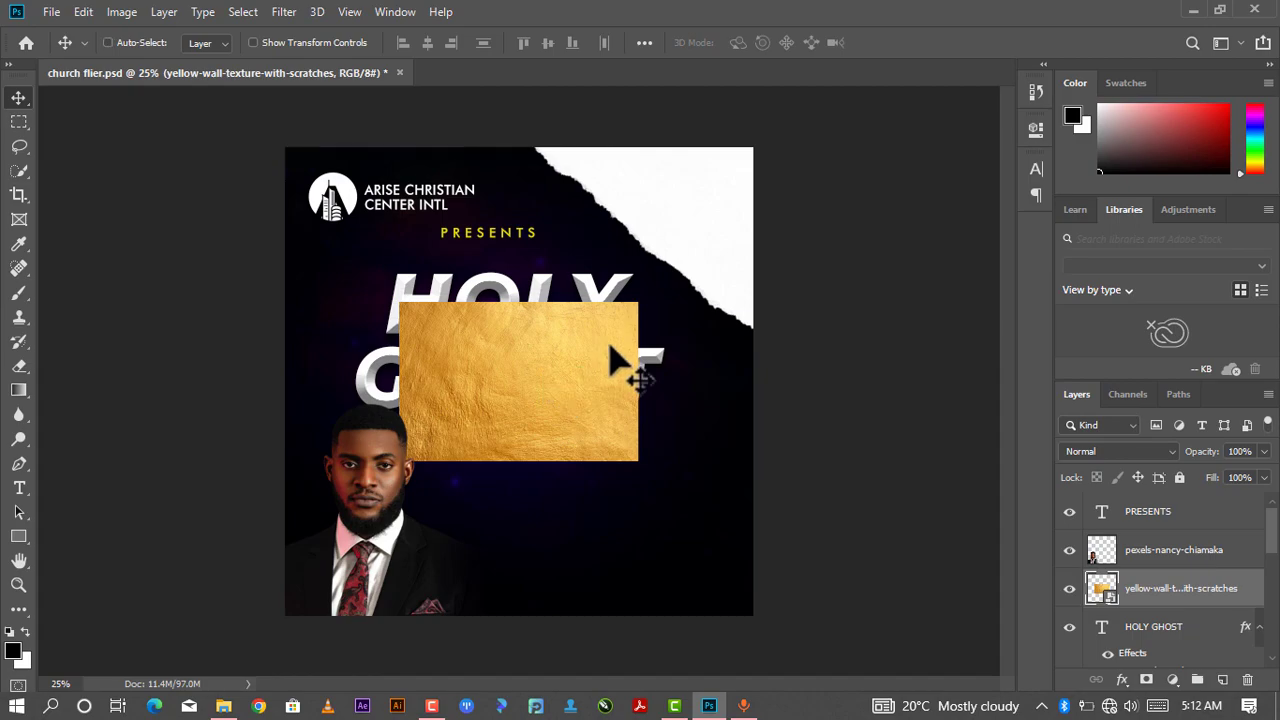
- Scale the gold texture up to about 170% so it covers the whole heading, and commit
key("ctrl+t")
left_click_drag(638, 302, 722, 246)
left_click_drag(384, 470, 320, 510)
left_click_drag(489, 453, 471, 420)
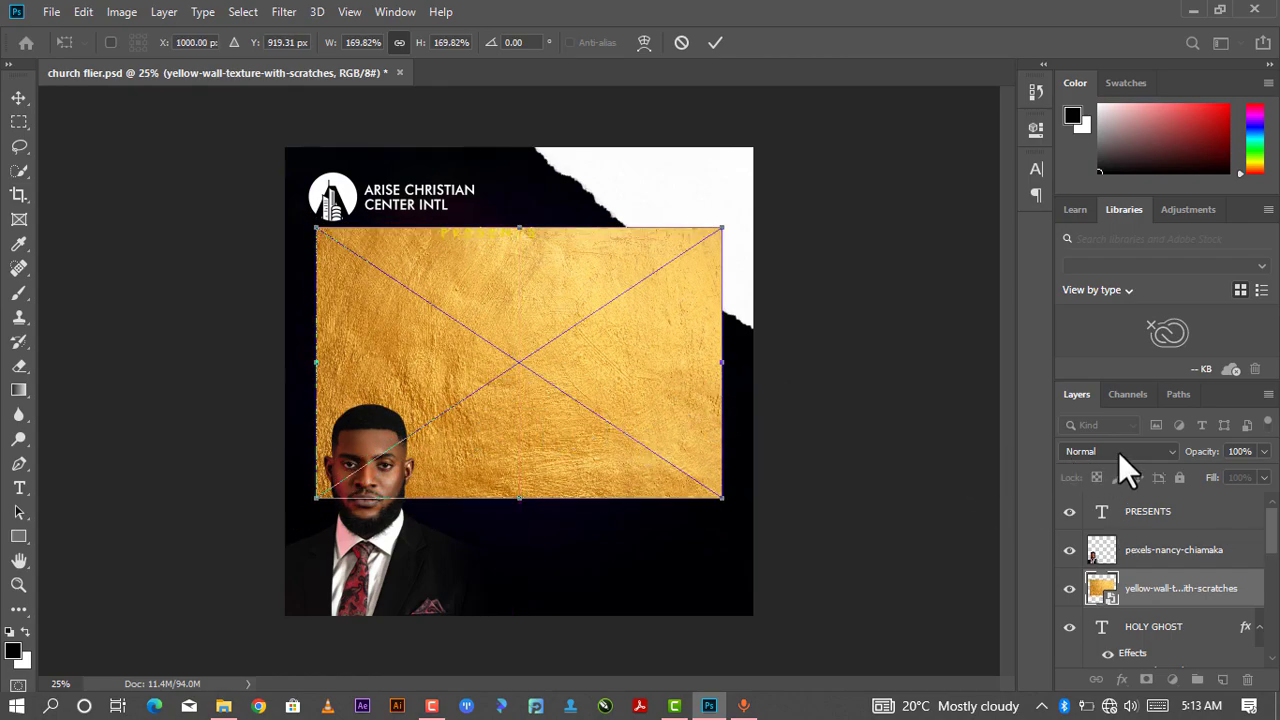
left_click(711, 41)
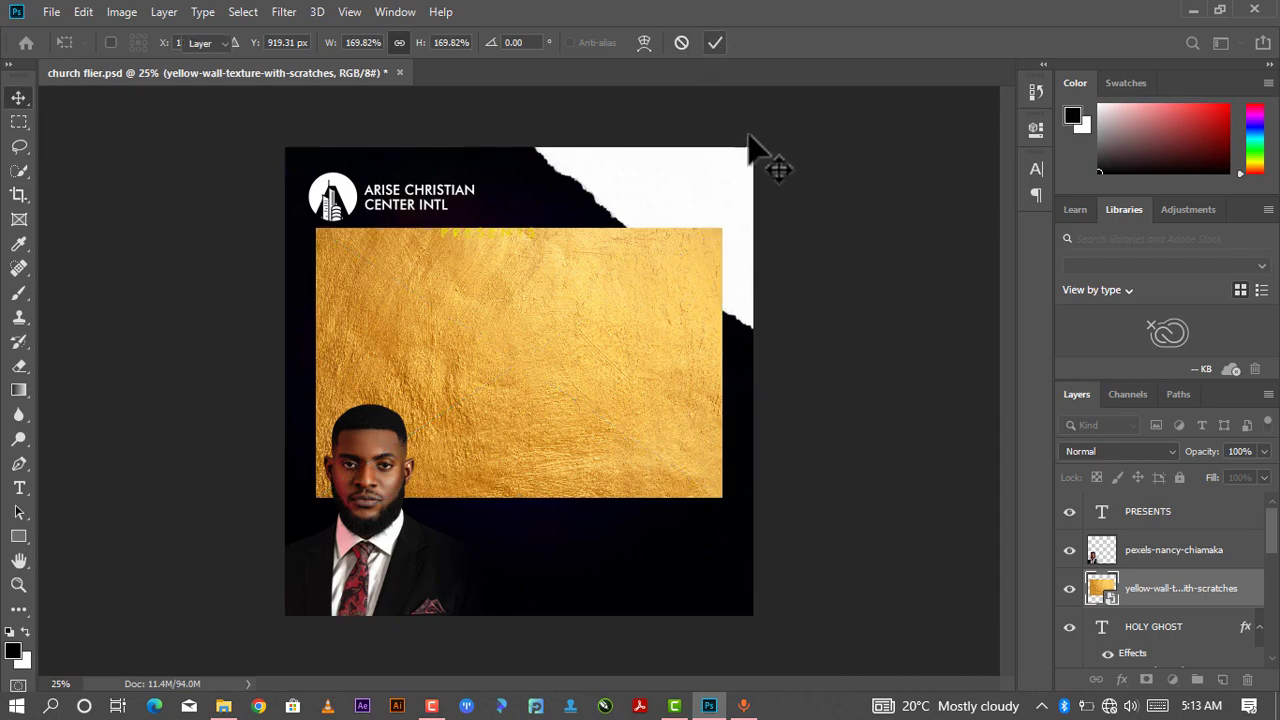
- Clip the gold texture layer to the HOLY GHOST text with a clipping mask
right_click(1146, 592)
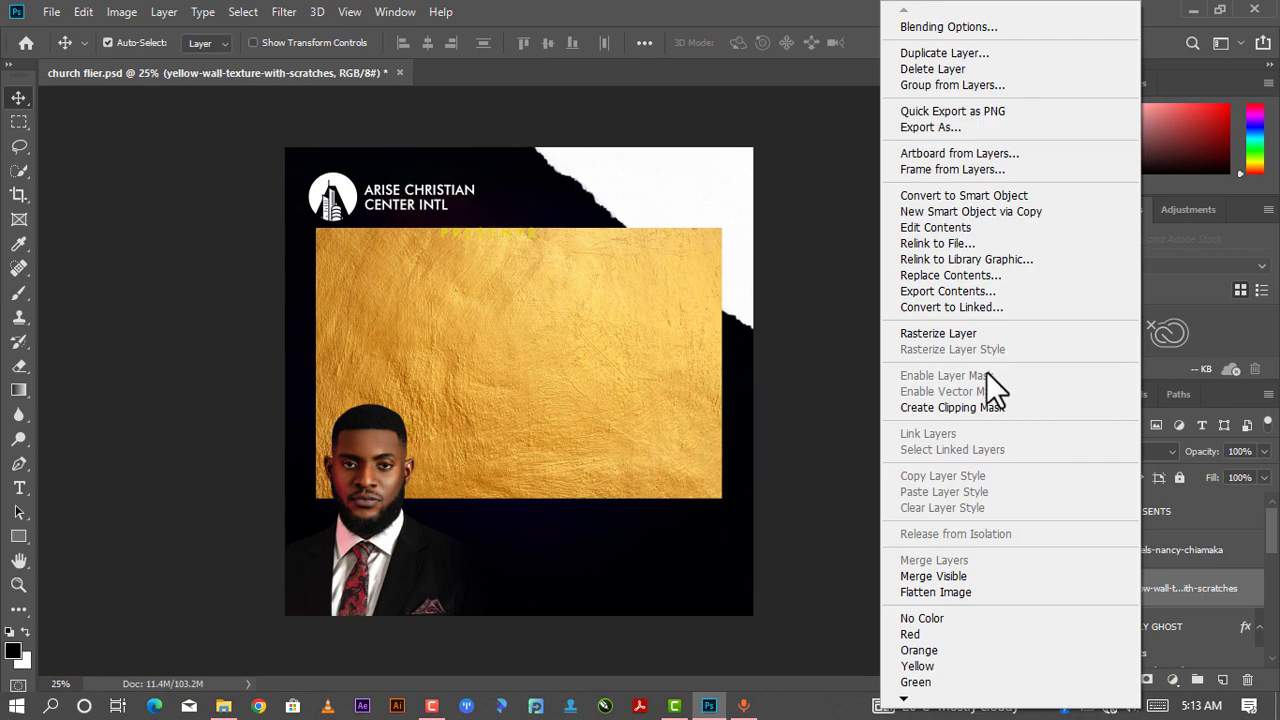
left_click(985, 407)
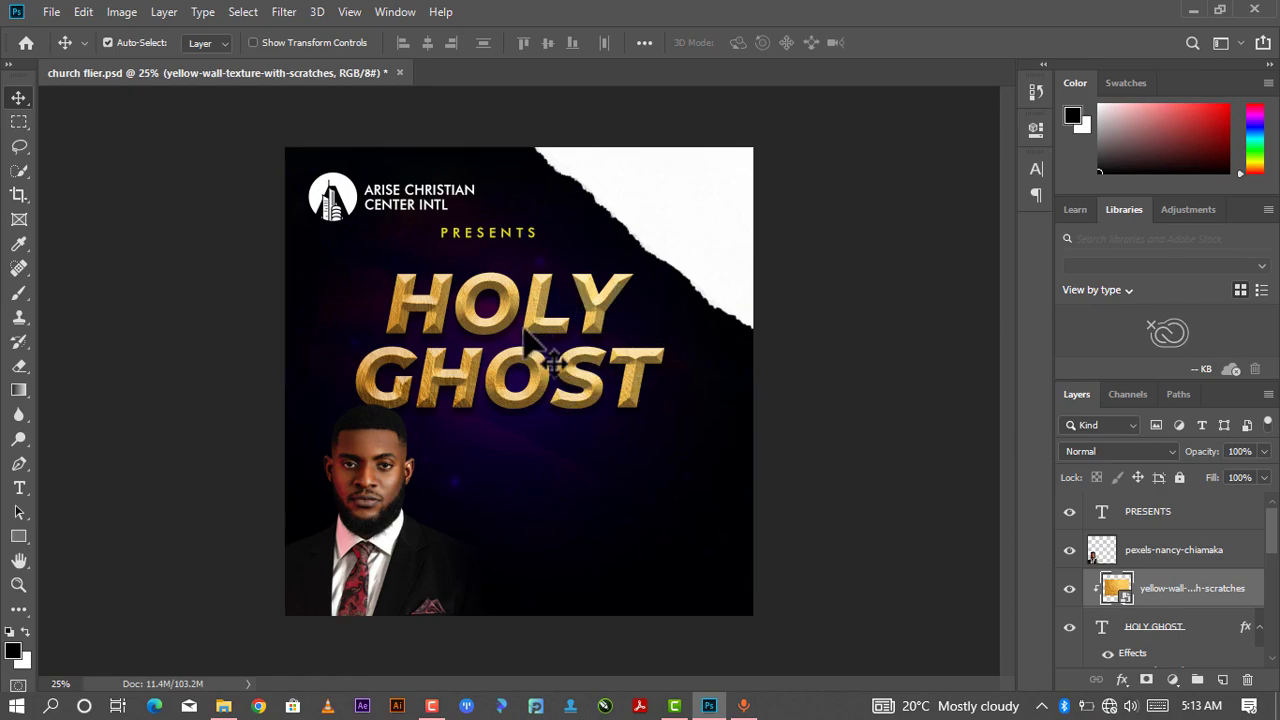
left_click_drag(535, 322, 539, 323)
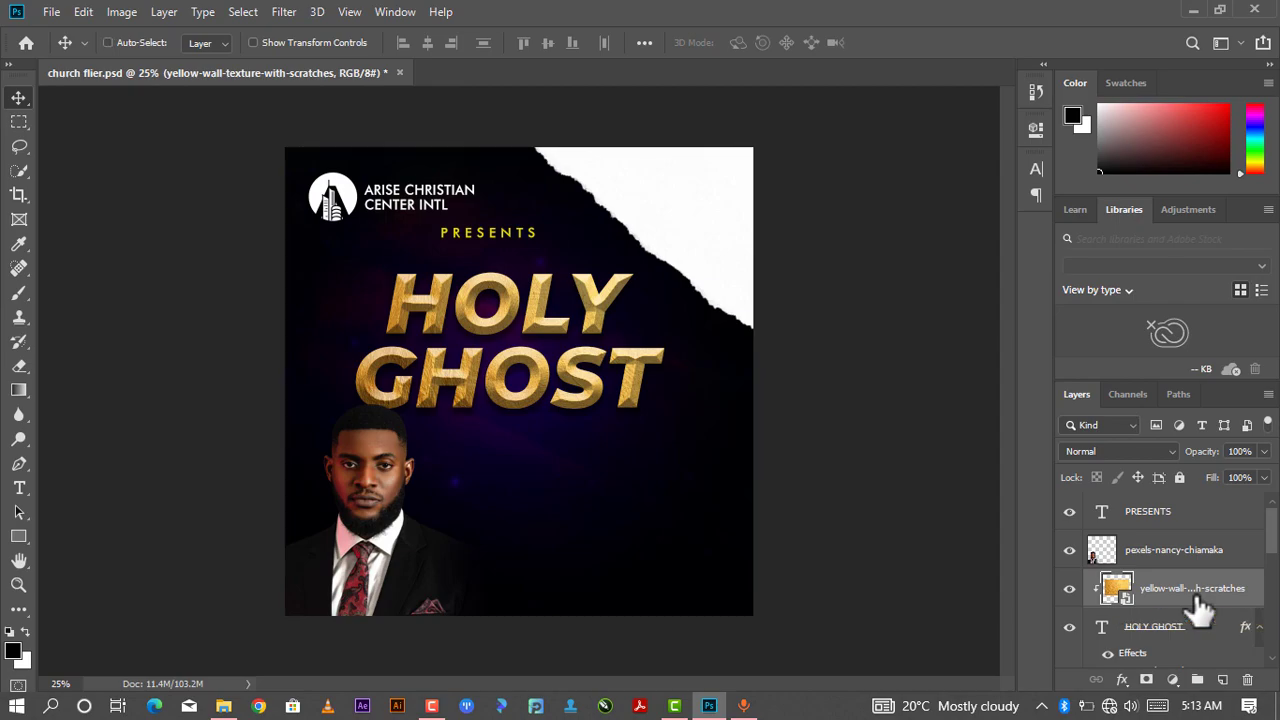
left_click(1175, 632)
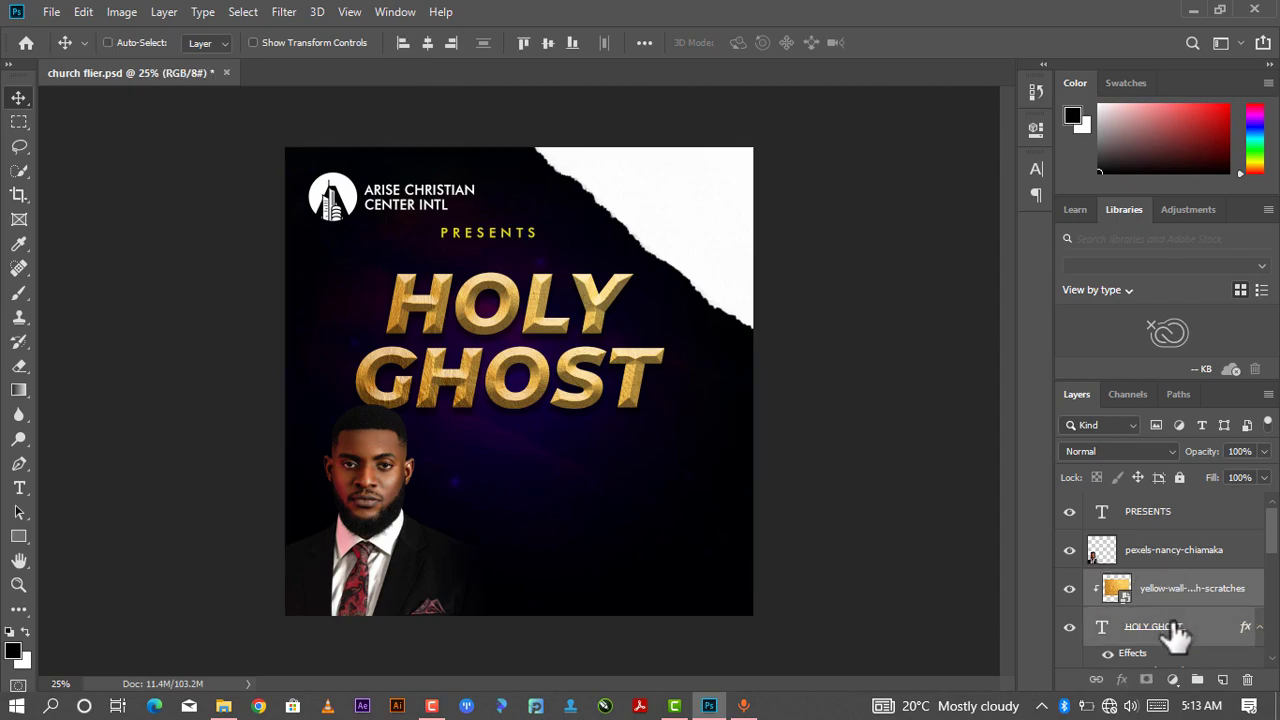
right_click(1175, 632)
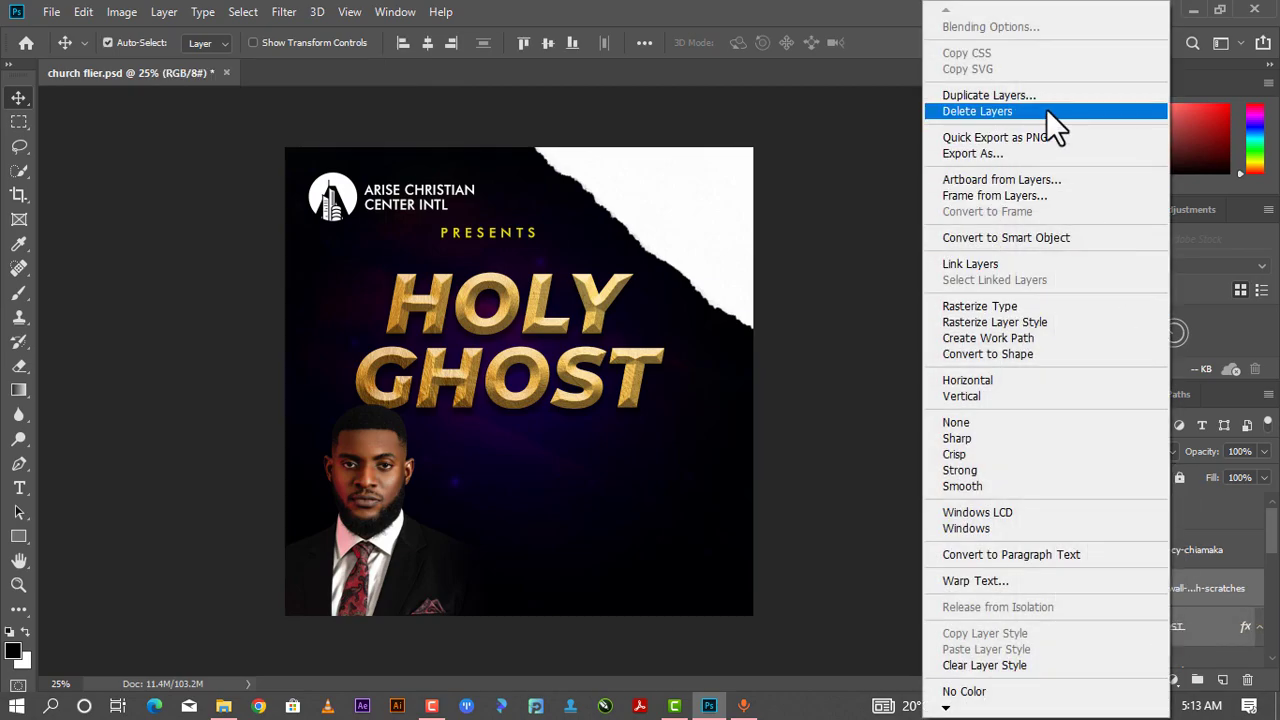
left_click(1025, 153)
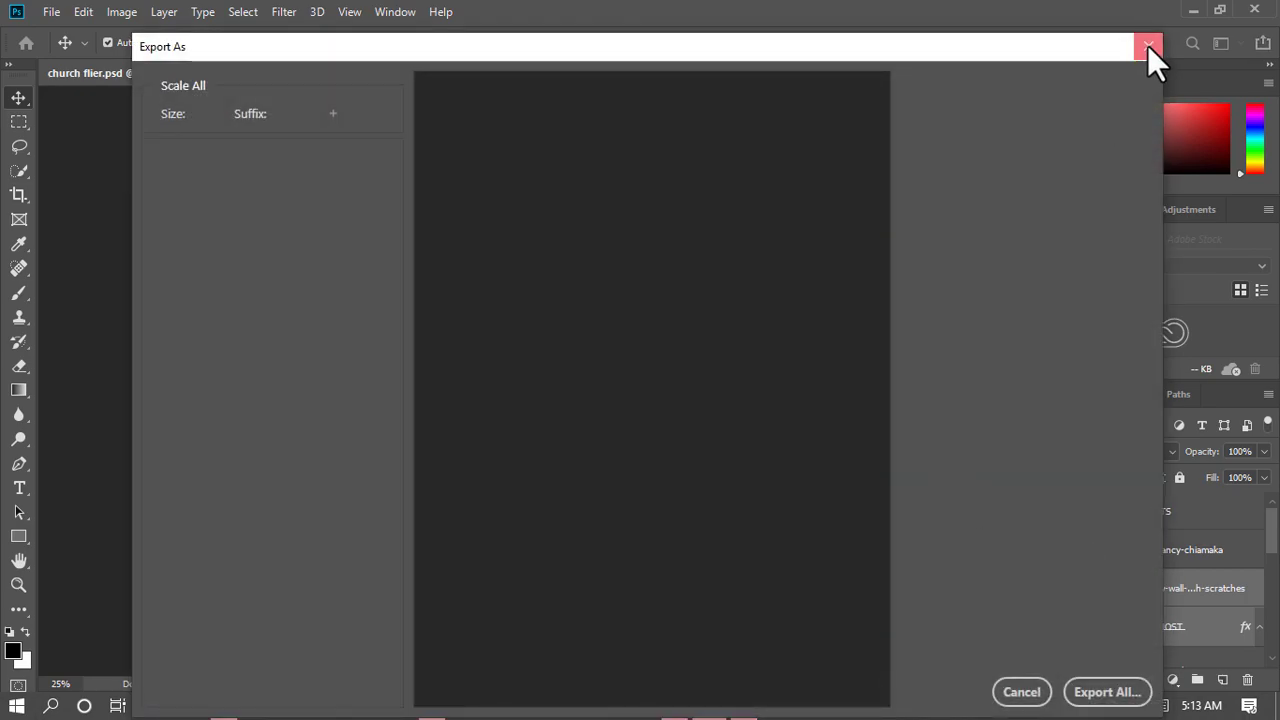
left_click(1148, 46)
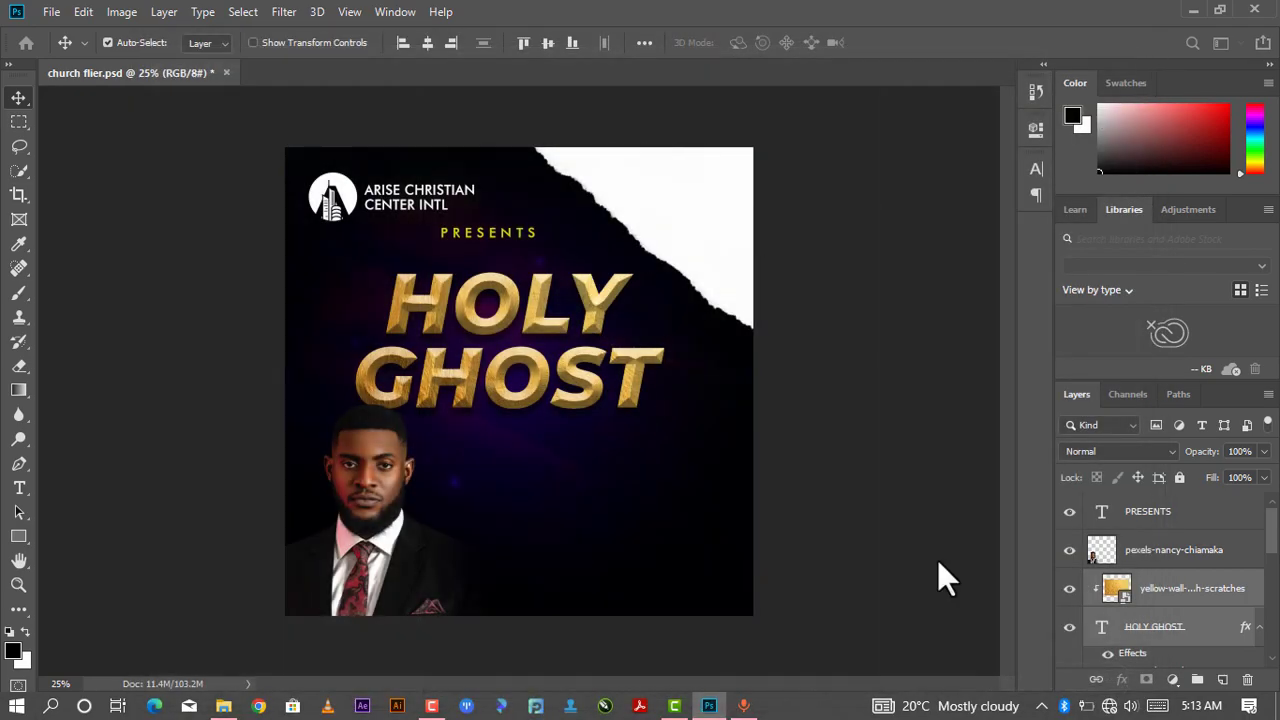
- Group the HOLY GHOST text and its clipped gold texture into a group named hOLYGHOST
right_click(1152, 590)
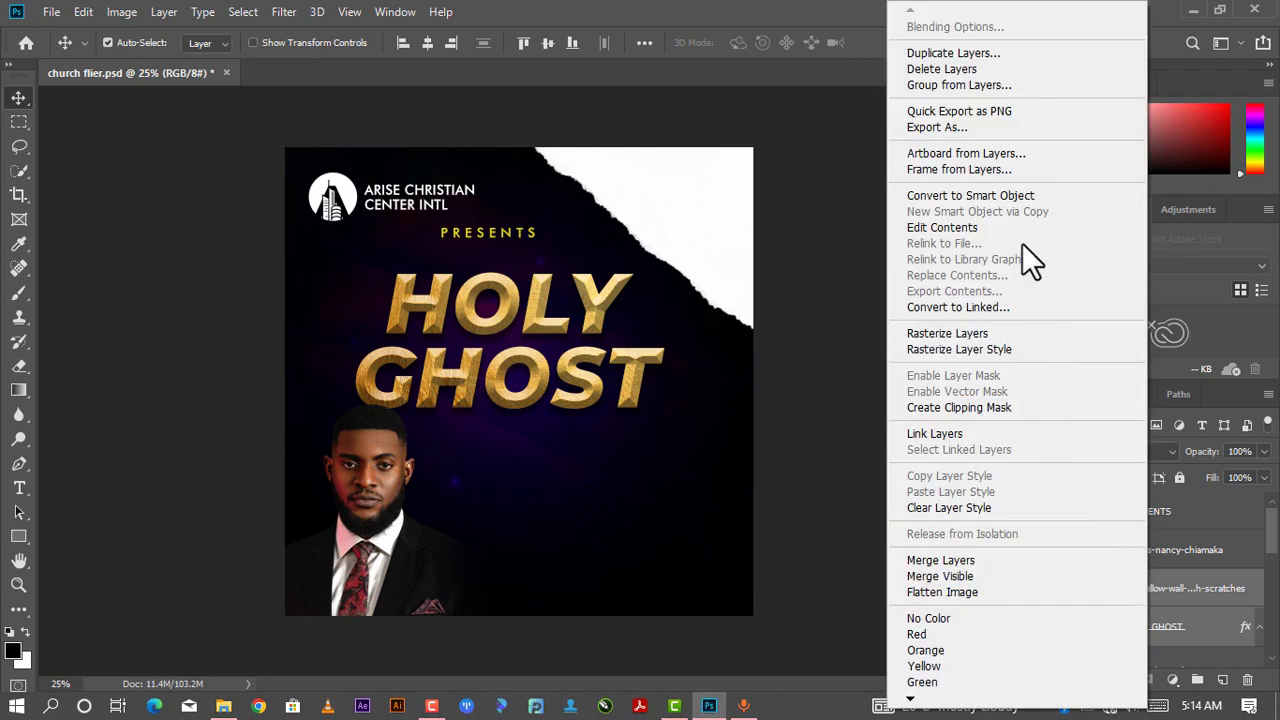
left_click(995, 89)
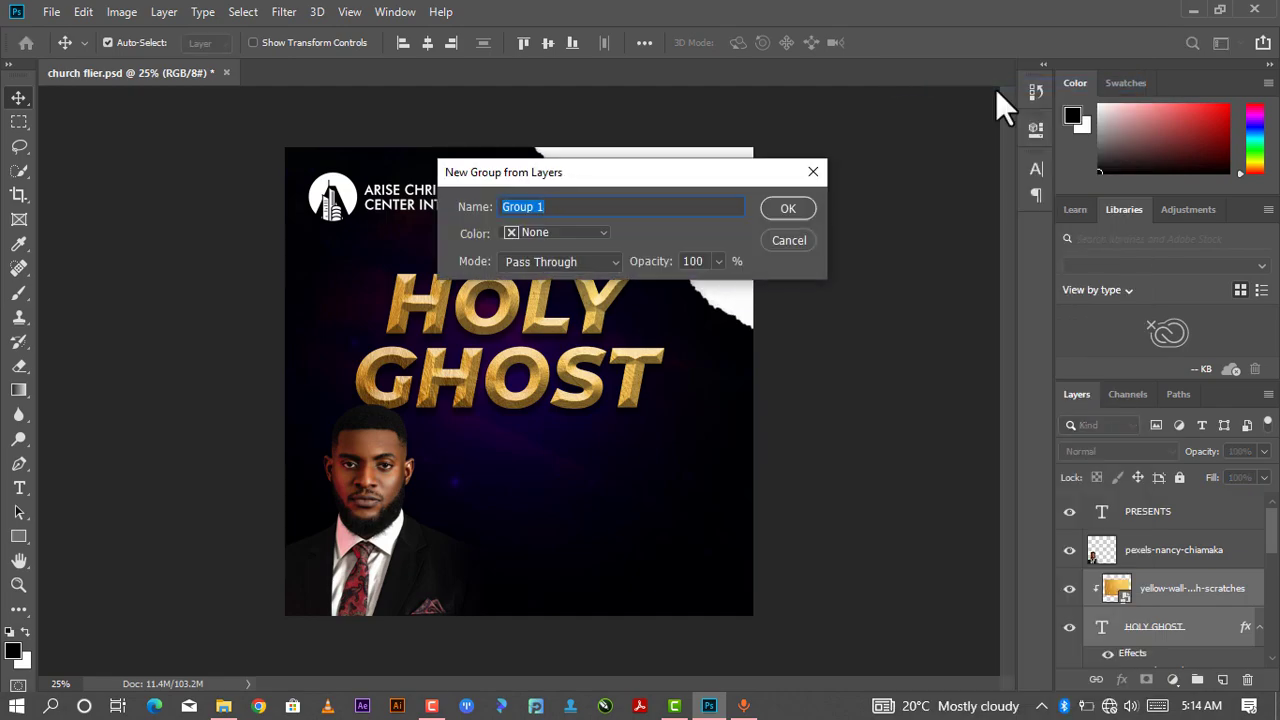
type("hOLYGHOST")
left_click(800, 208)
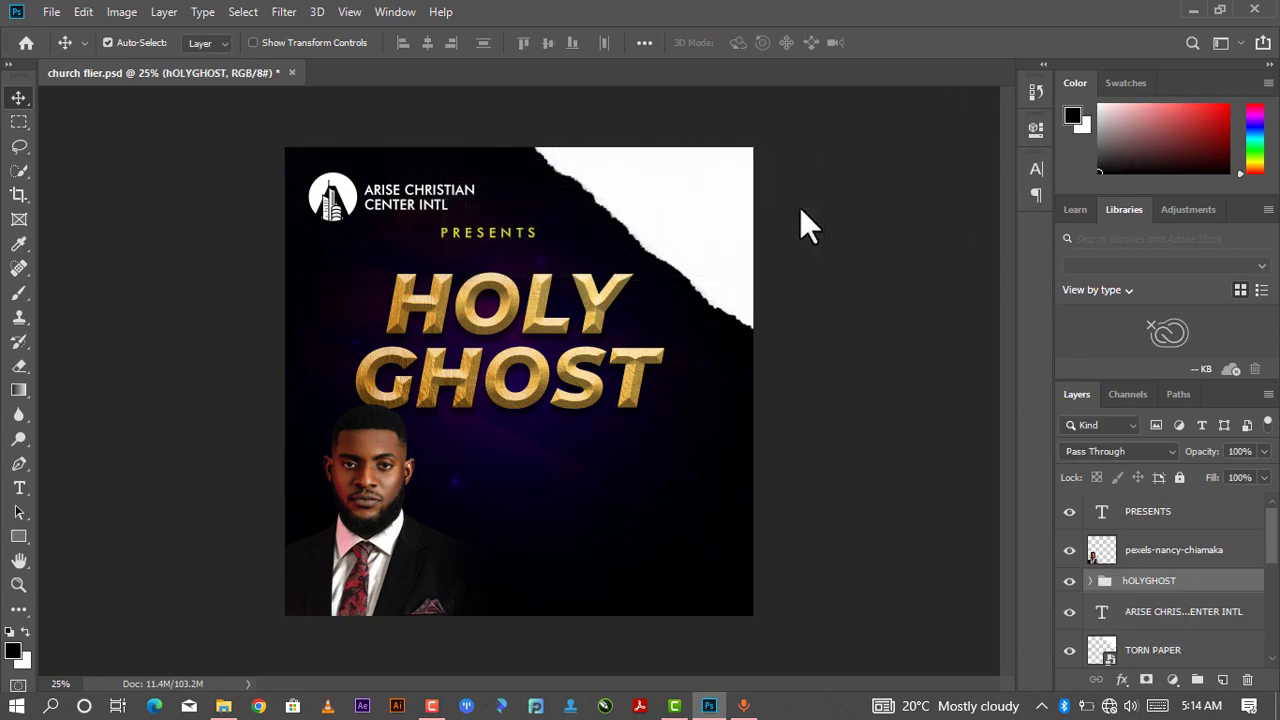
- Duplicate the ARISE CHRISTIAN CENTER INTL text and move the copy below the HOLY GHOST heading
scroll(615, 292, "down", 2)
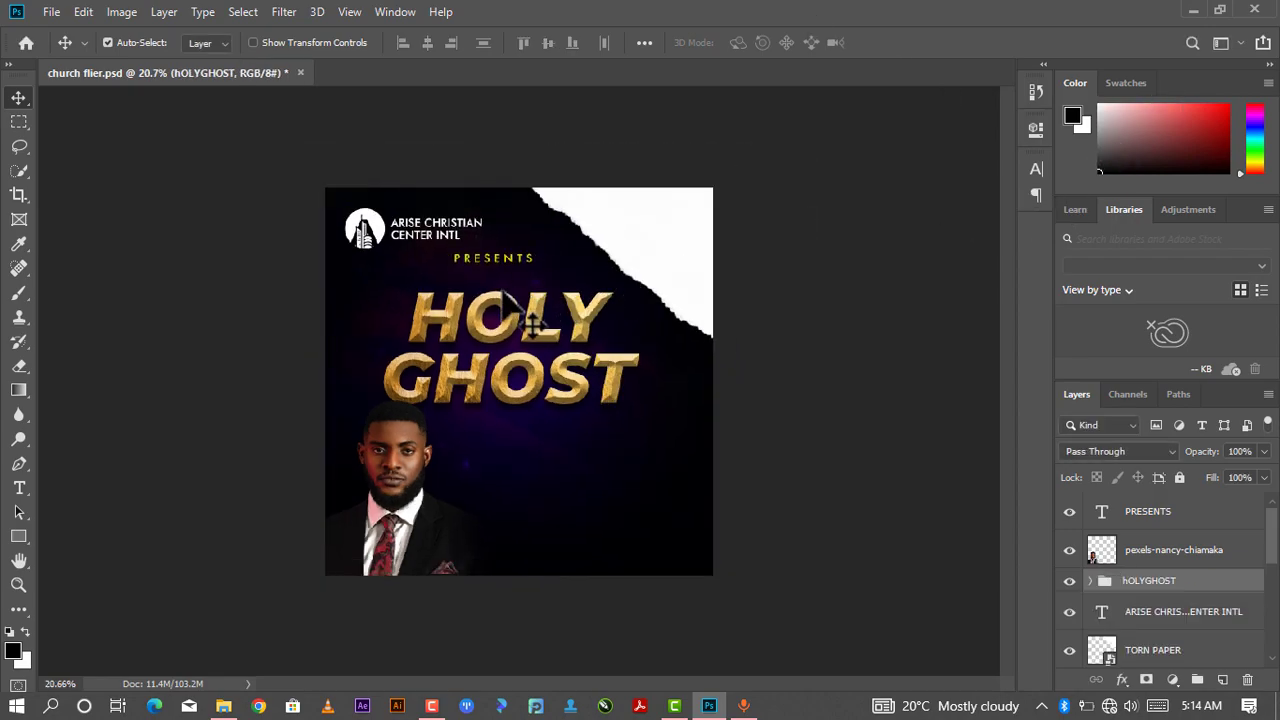
scroll(512, 280, "up", 1)
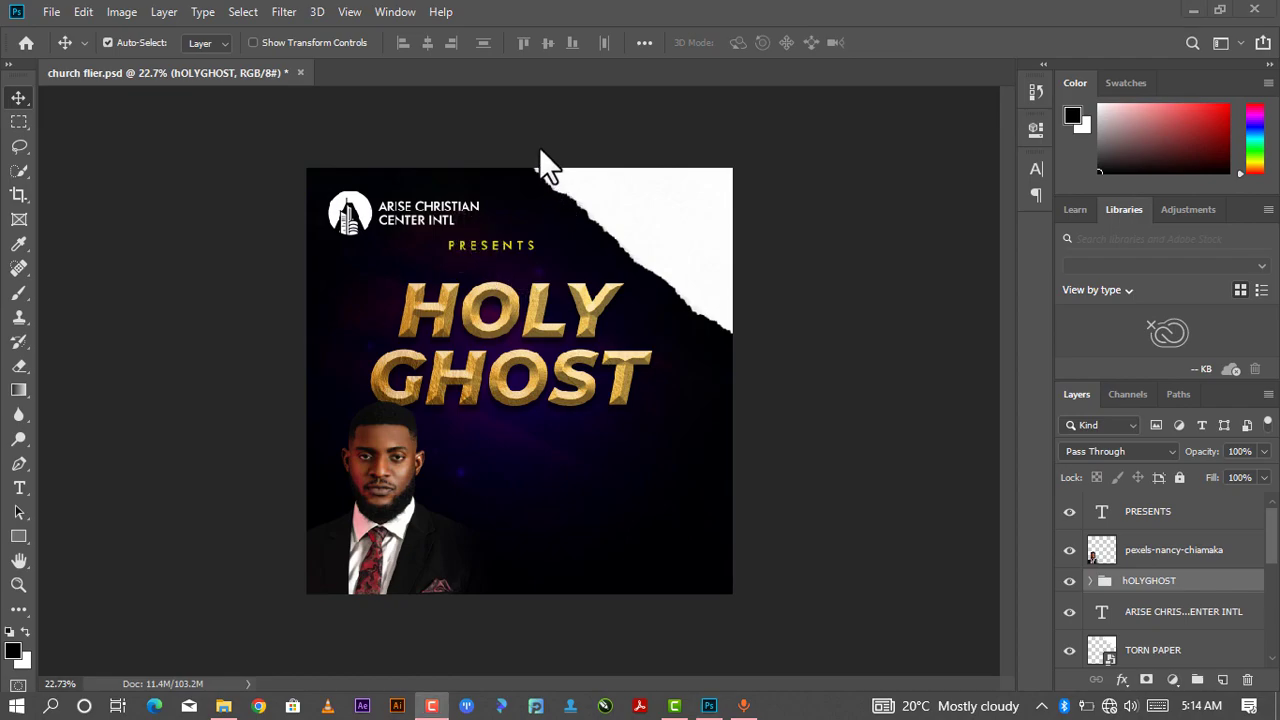
scroll(495, 240, "up", 2)
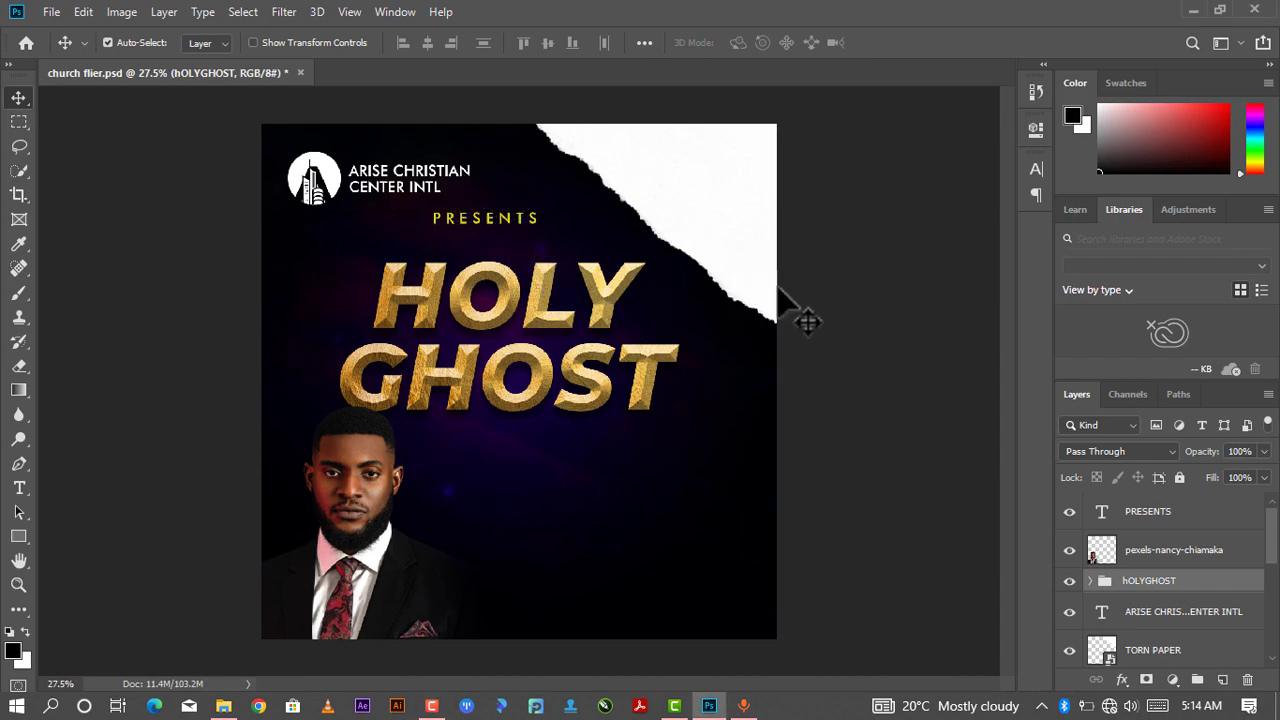
scroll(392, 172, "down", 1)
scroll(409, 184, "up", 2)
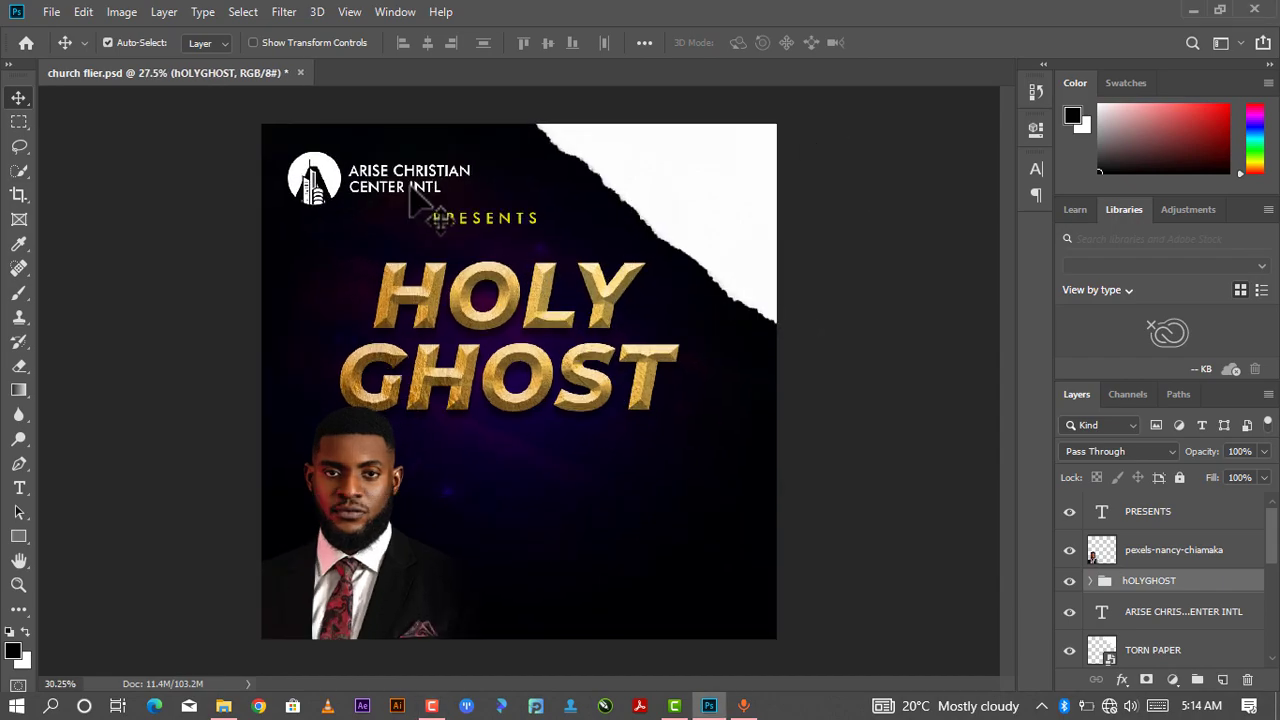
scroll(411, 193, "up", 1)
left_click(437, 152)
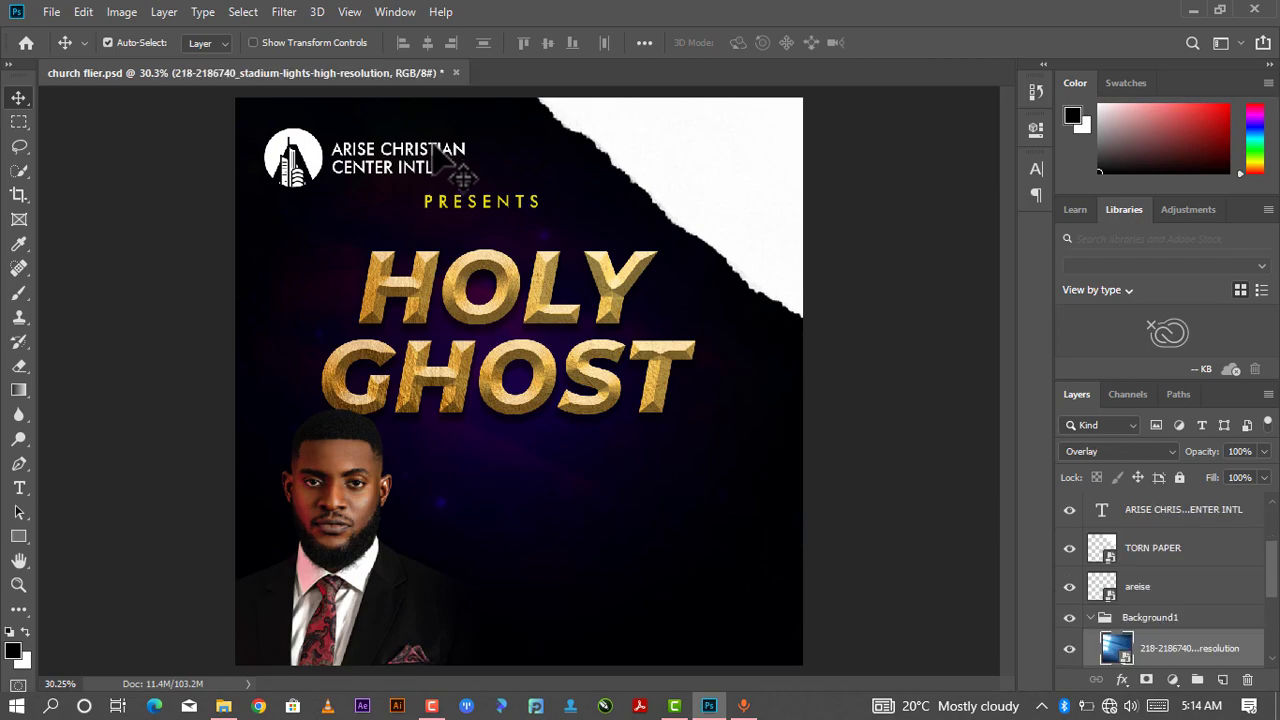
left_click(440, 152)
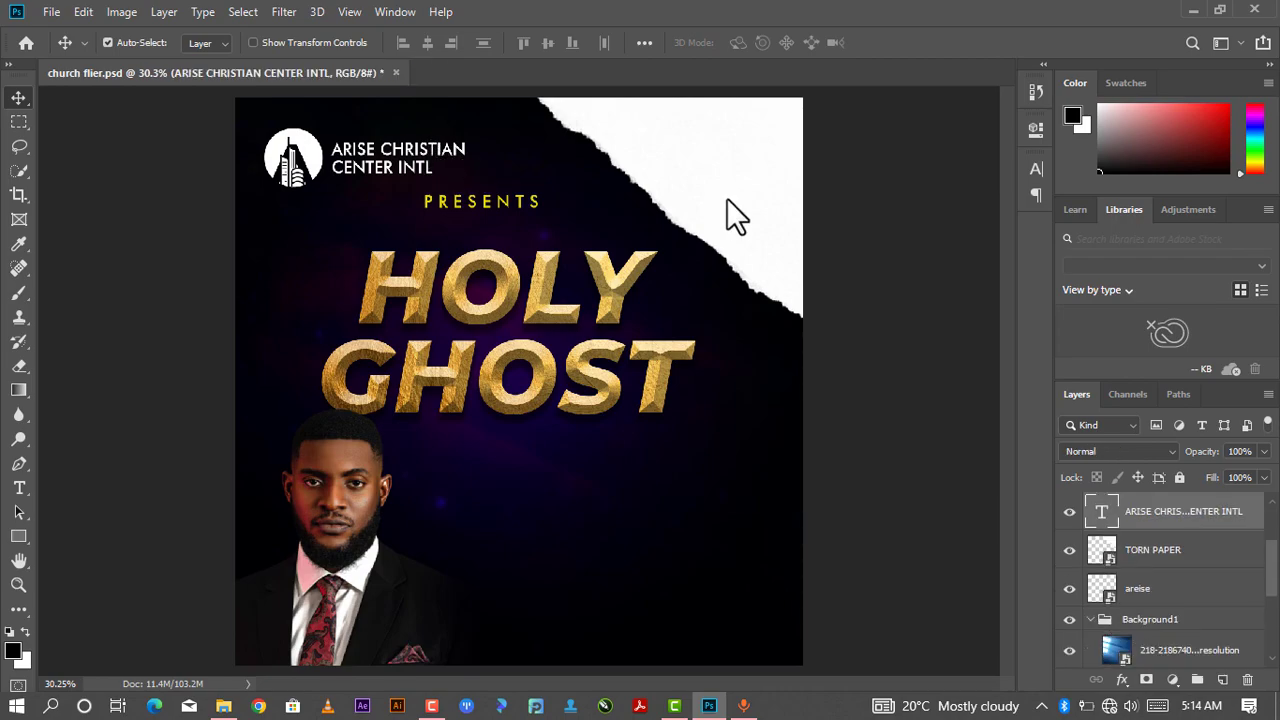
key("ctrl")
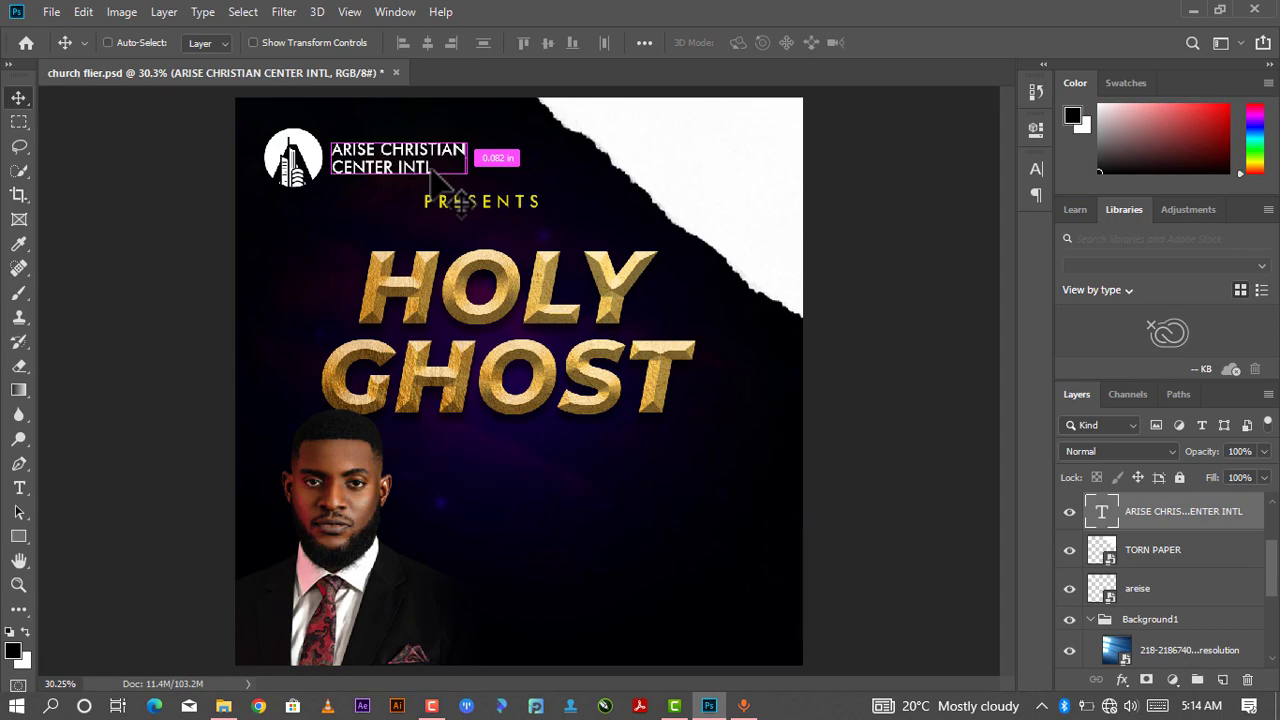
key("ctrl+j")
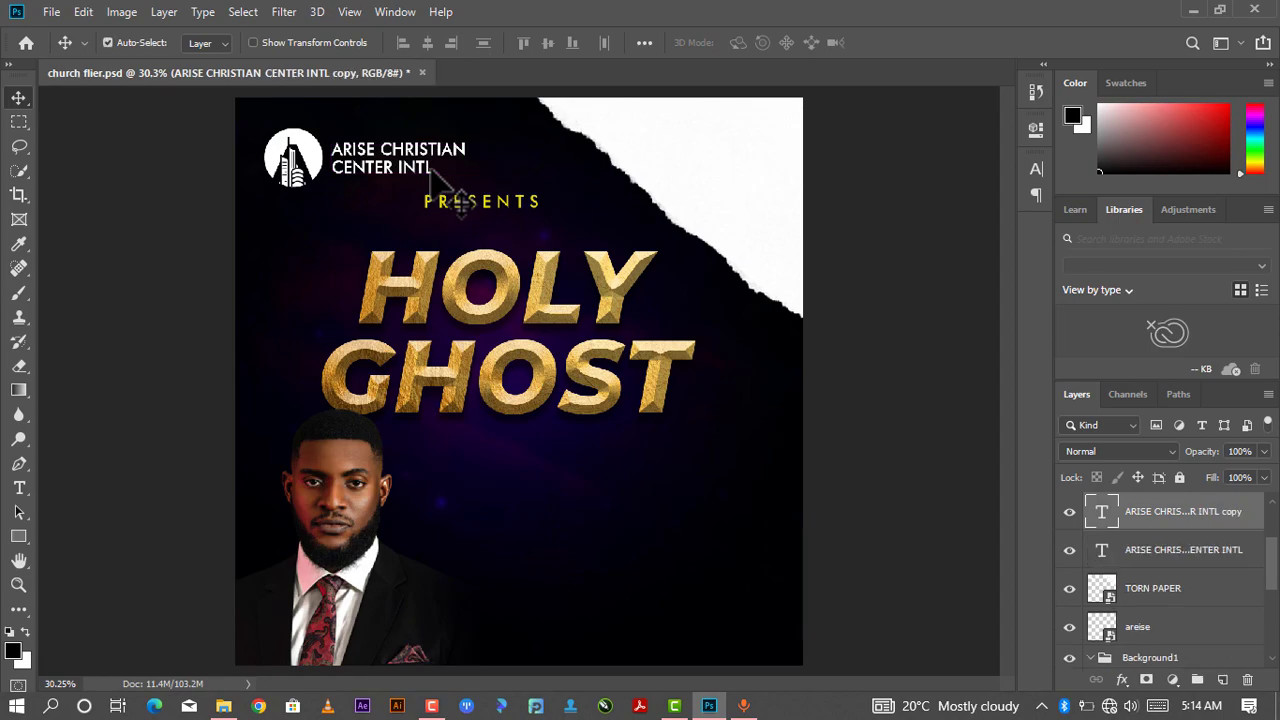
left_click_drag(398, 162, 530, 480)
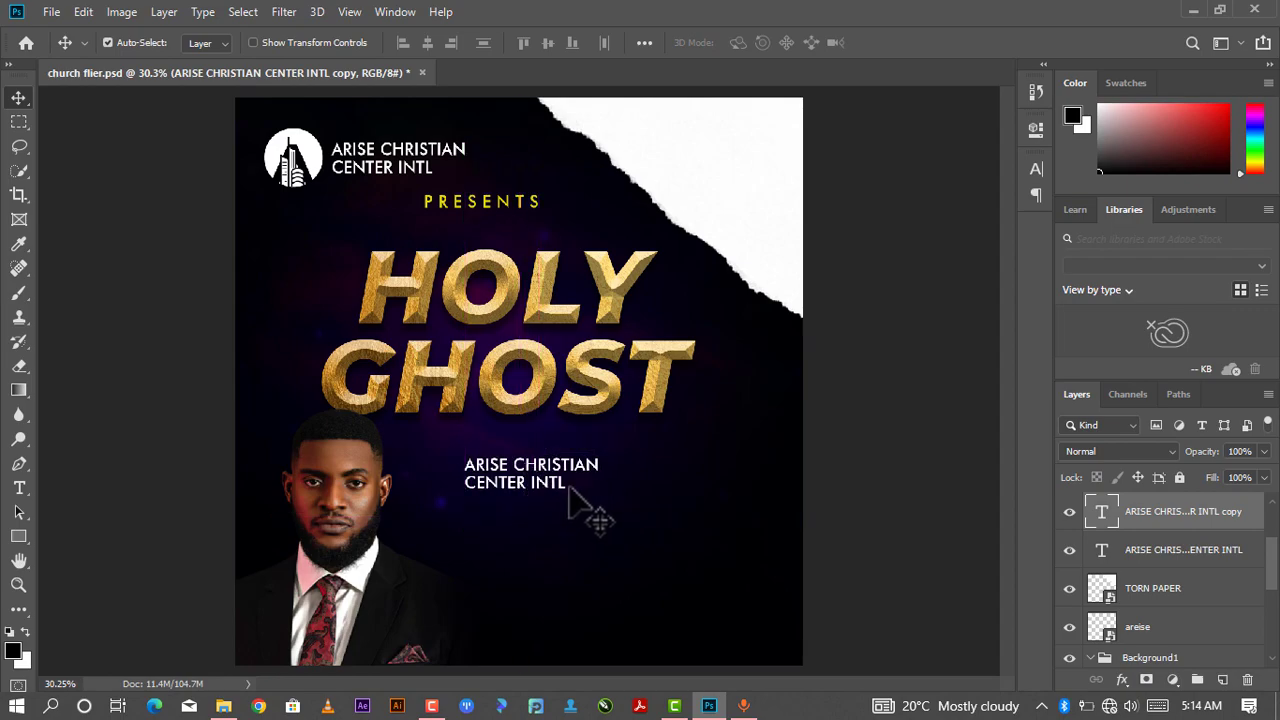
- Replace the duplicated text's content with MINISTERING
key("t")
left_click(566, 490)
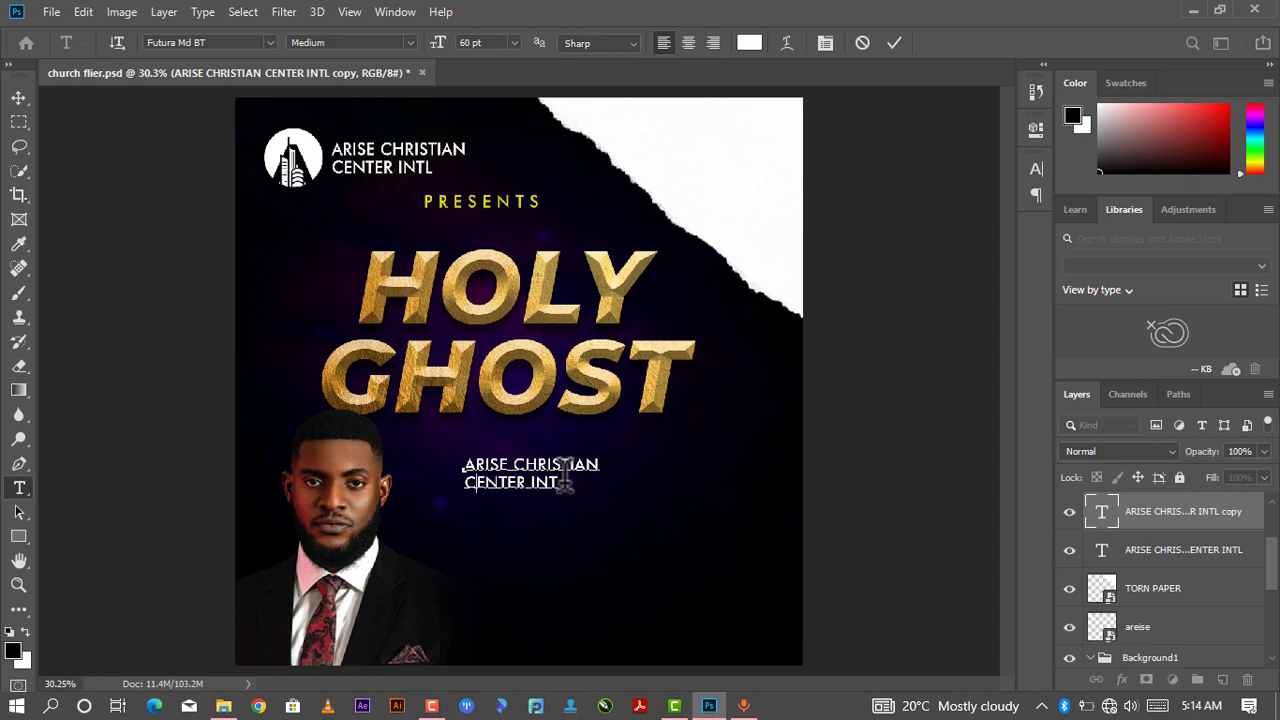
key("Left")
key("Left")
key("Left")
key("Left")
key("Left")
key("ctrl+a")
key("BackSpace")
type("M")
key("BackSpace")
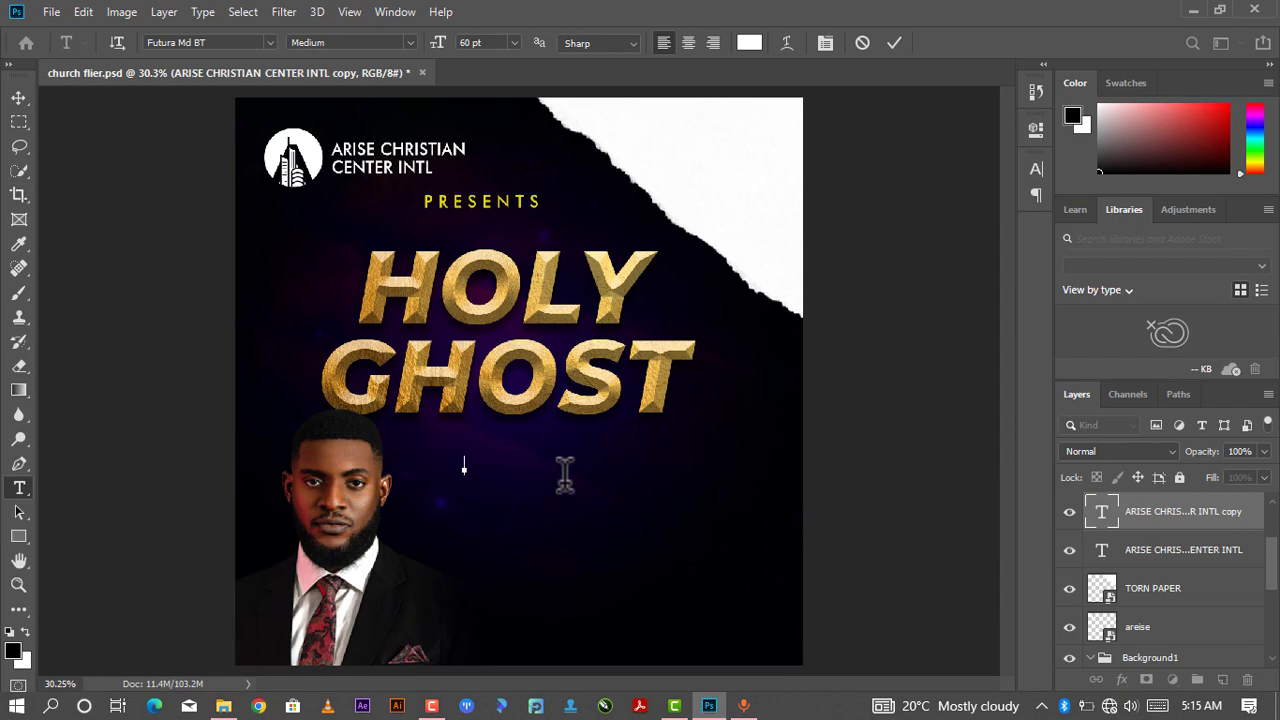
type("MINISTERI")
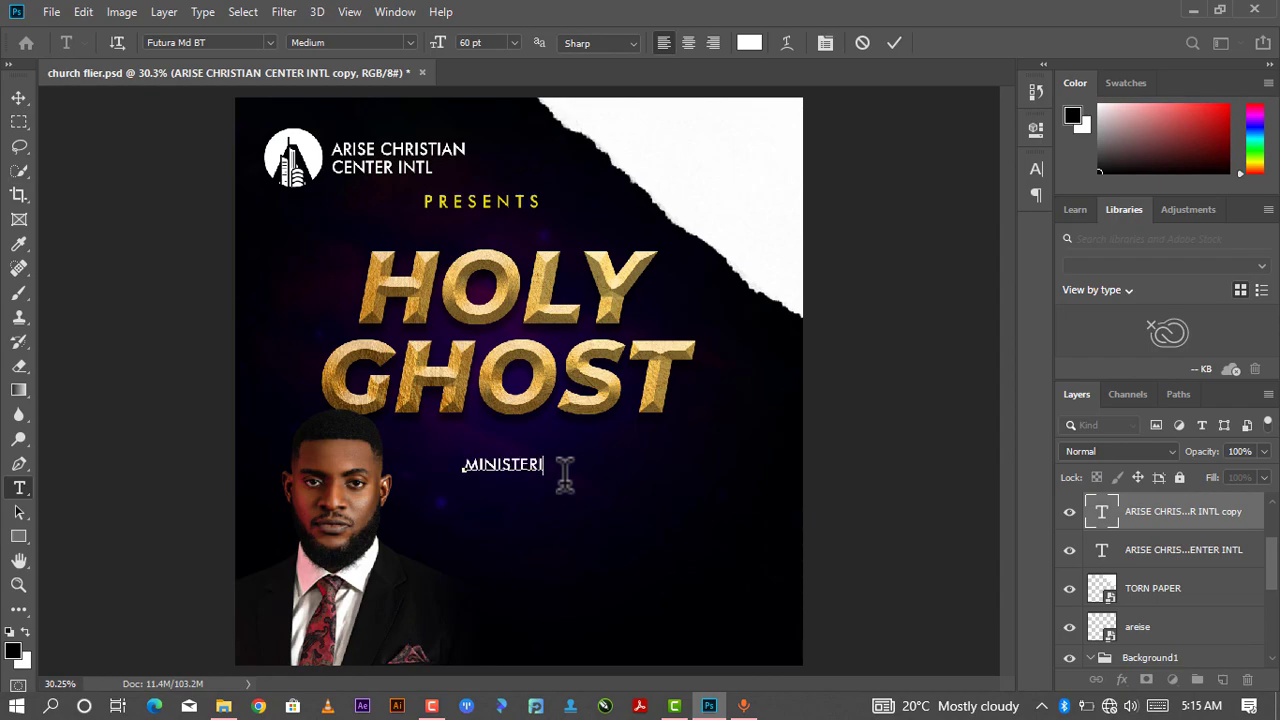
type("NG")
- Set MINISTERING's font to Franklin Gothic Book and its tracking to 320
left_click_drag(565, 465, 428, 460)
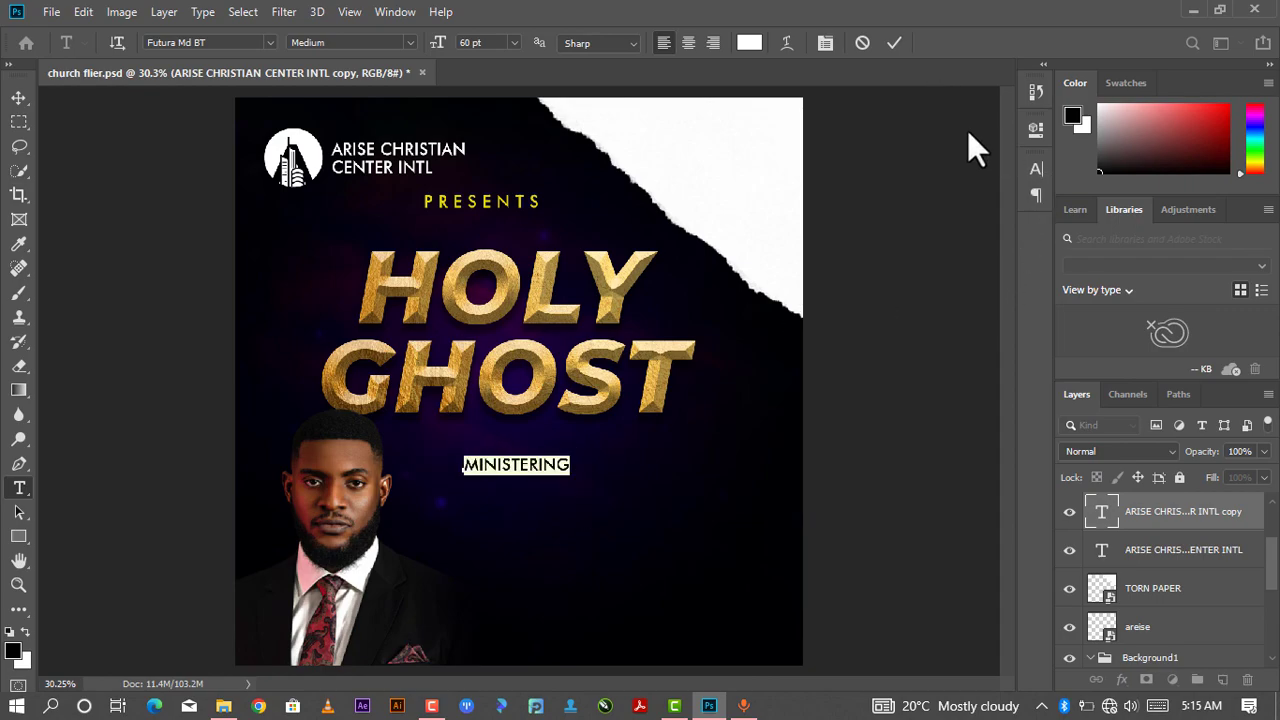
left_click(1030, 134)
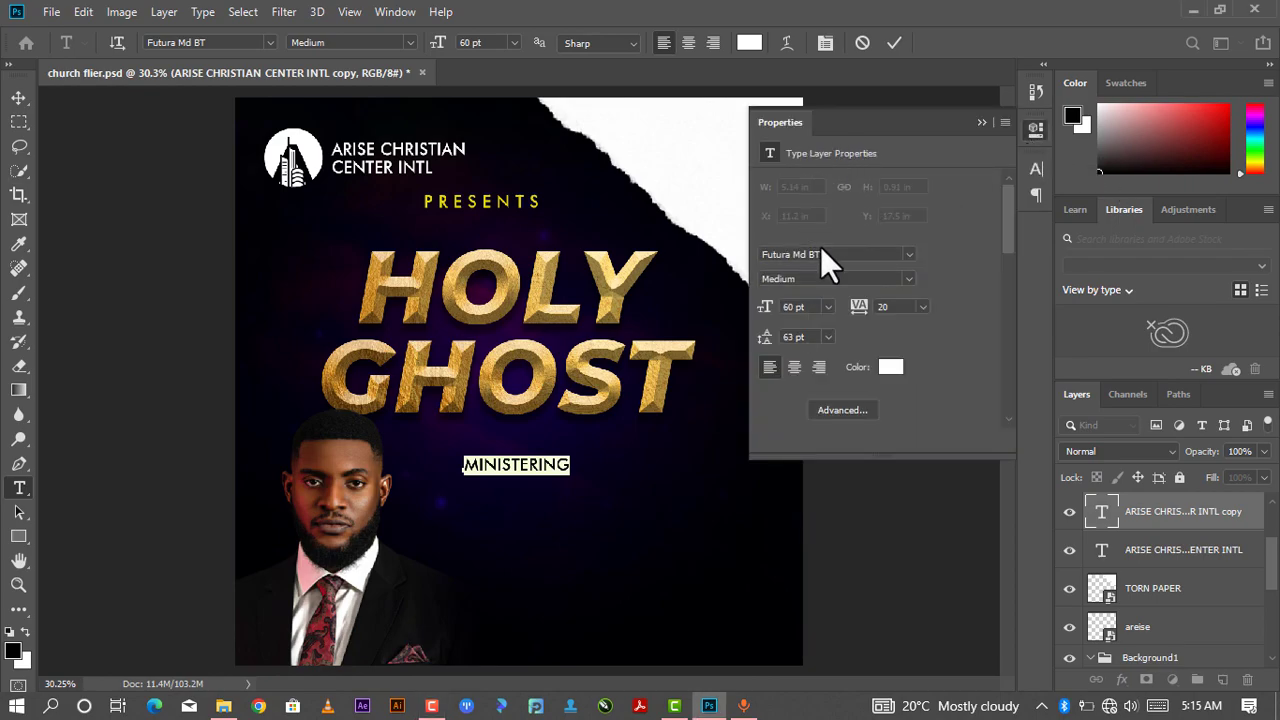
left_click(908, 255)
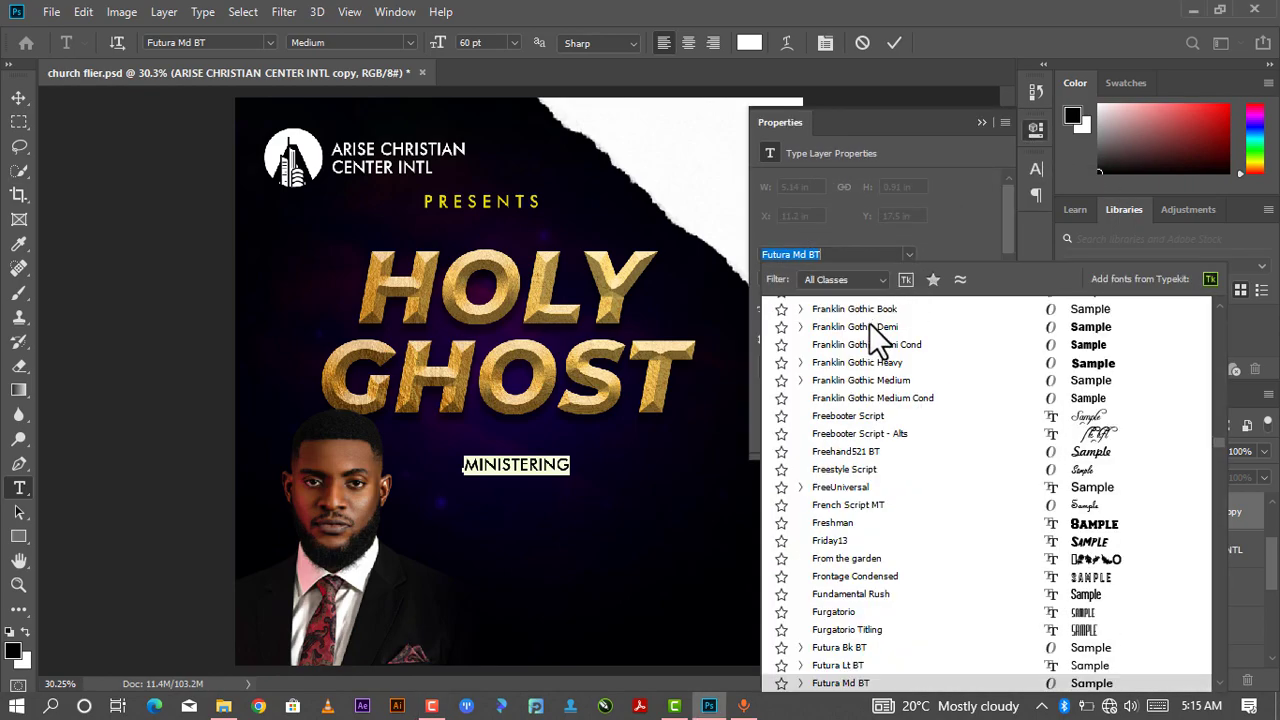
left_click(1067, 315)
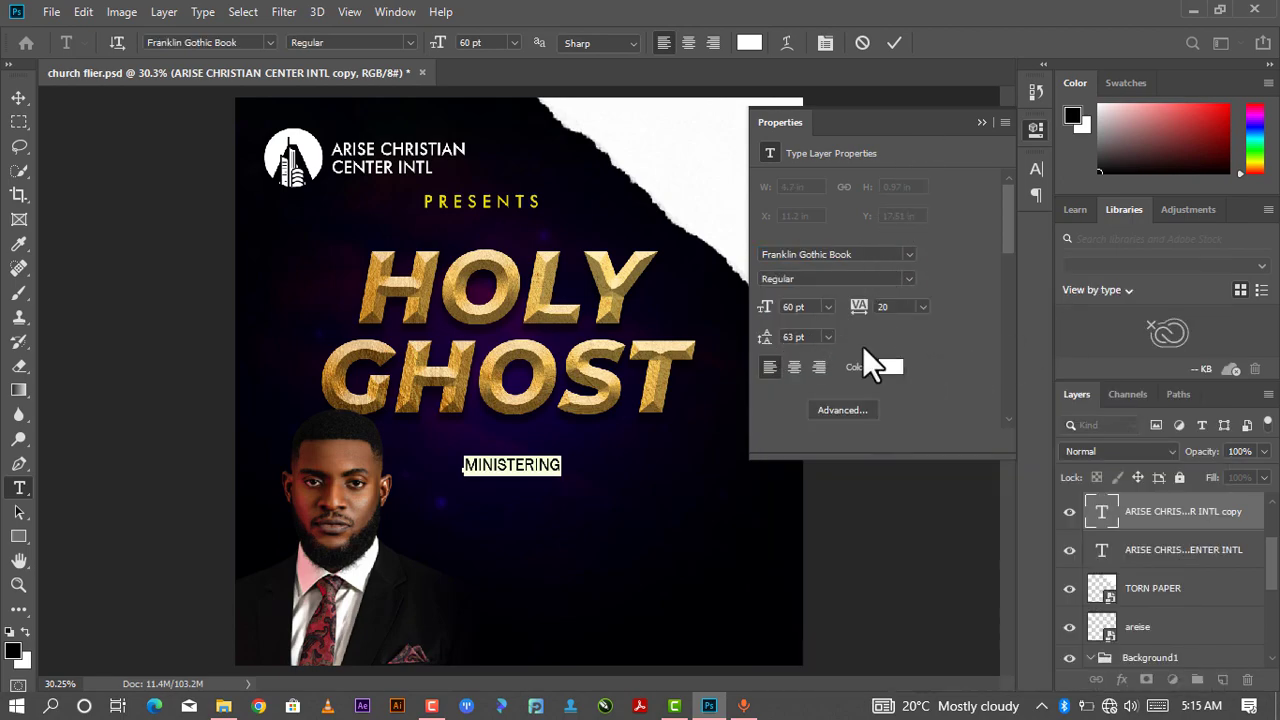
left_click_drag(857, 314, 878, 320)
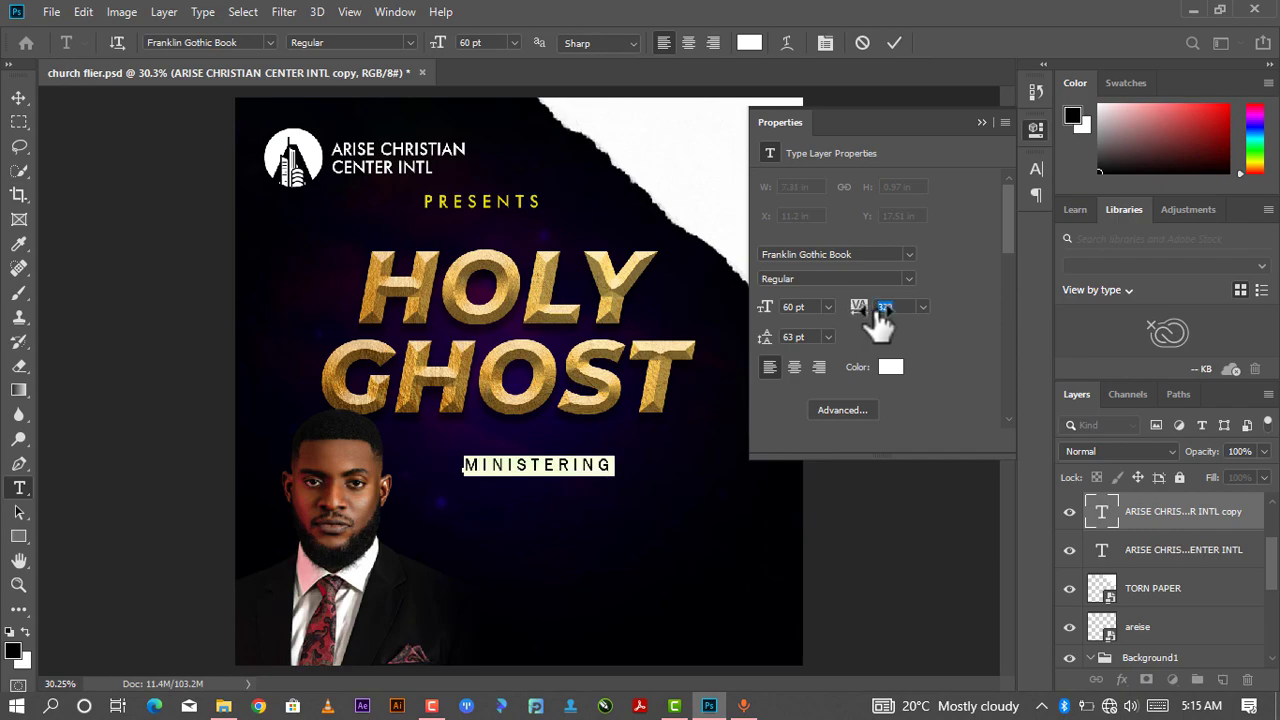
left_click(977, 121)
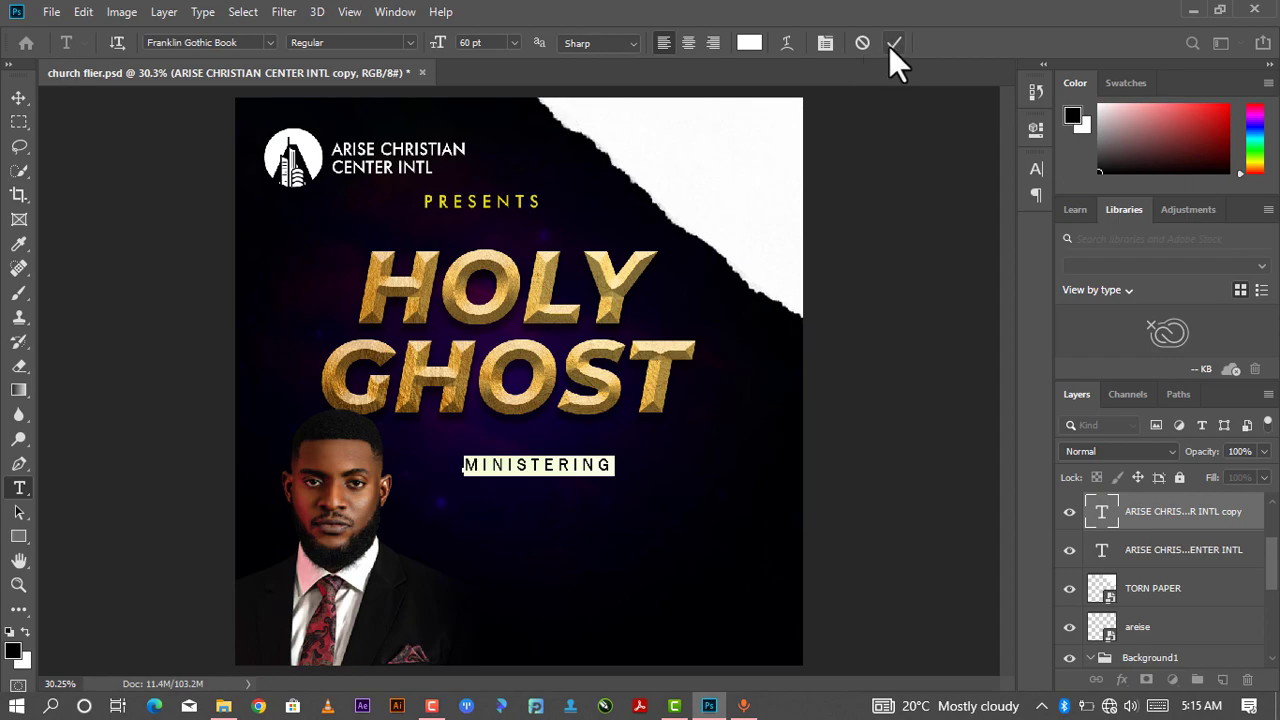
left_click(1037, 126)
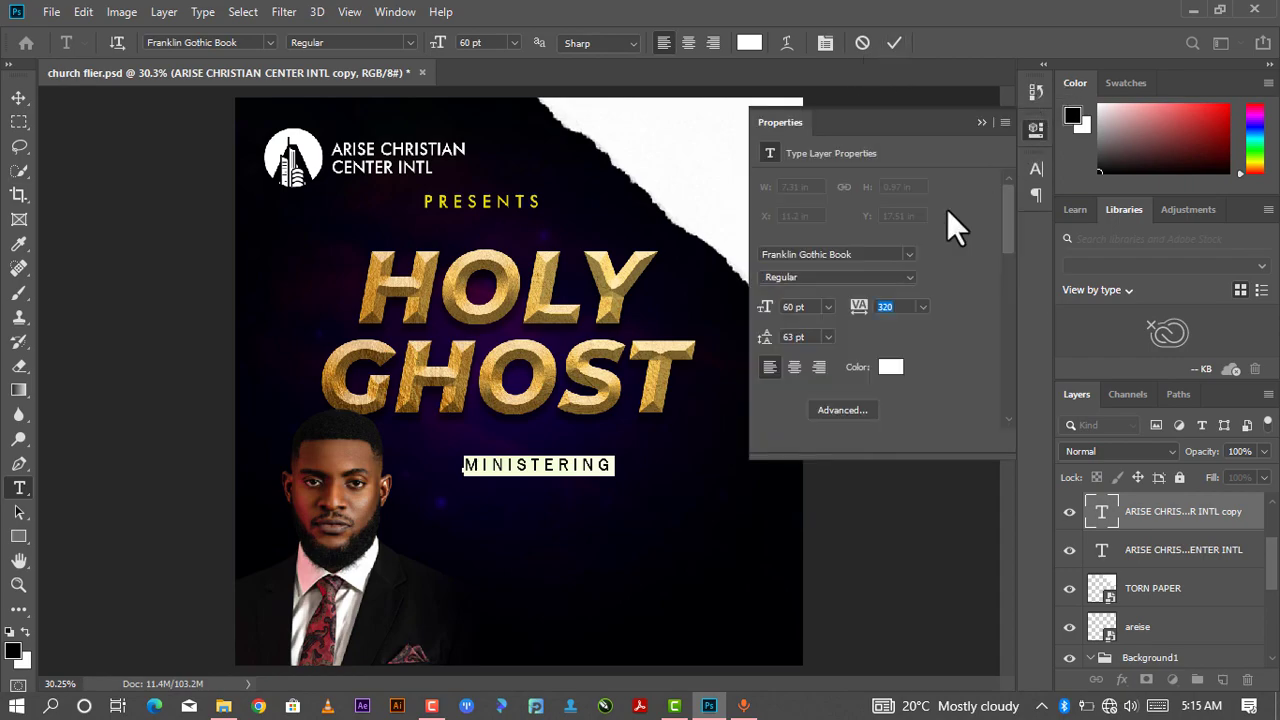
- Color MINISTERING yellow bbc604, commit the text and nudge it slightly upward
left_click(749, 43)
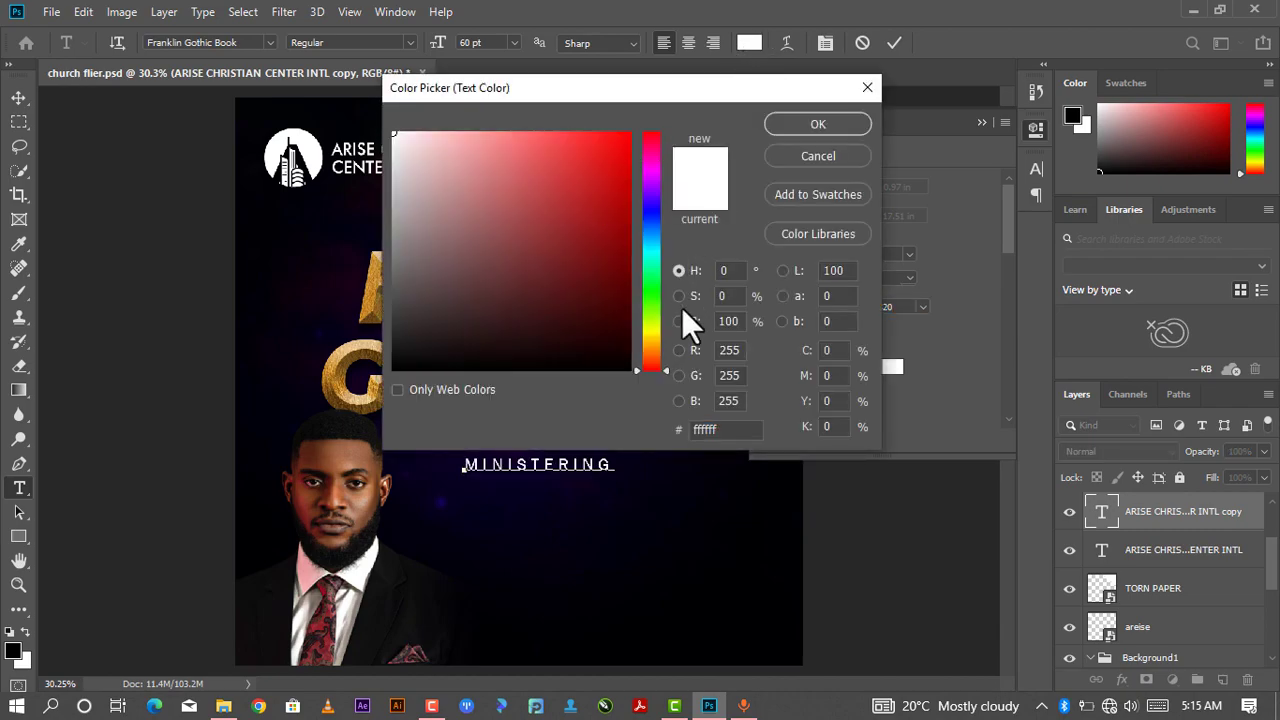
left_click(652, 328)
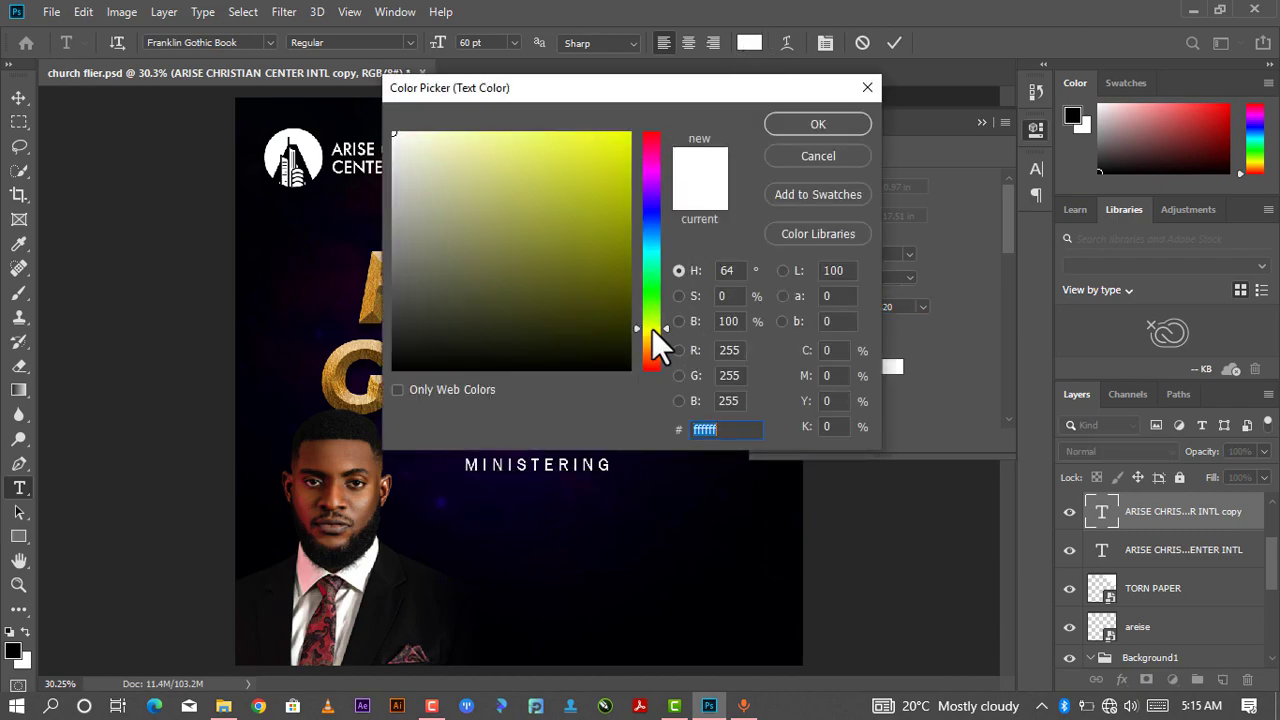
left_click(626, 184)
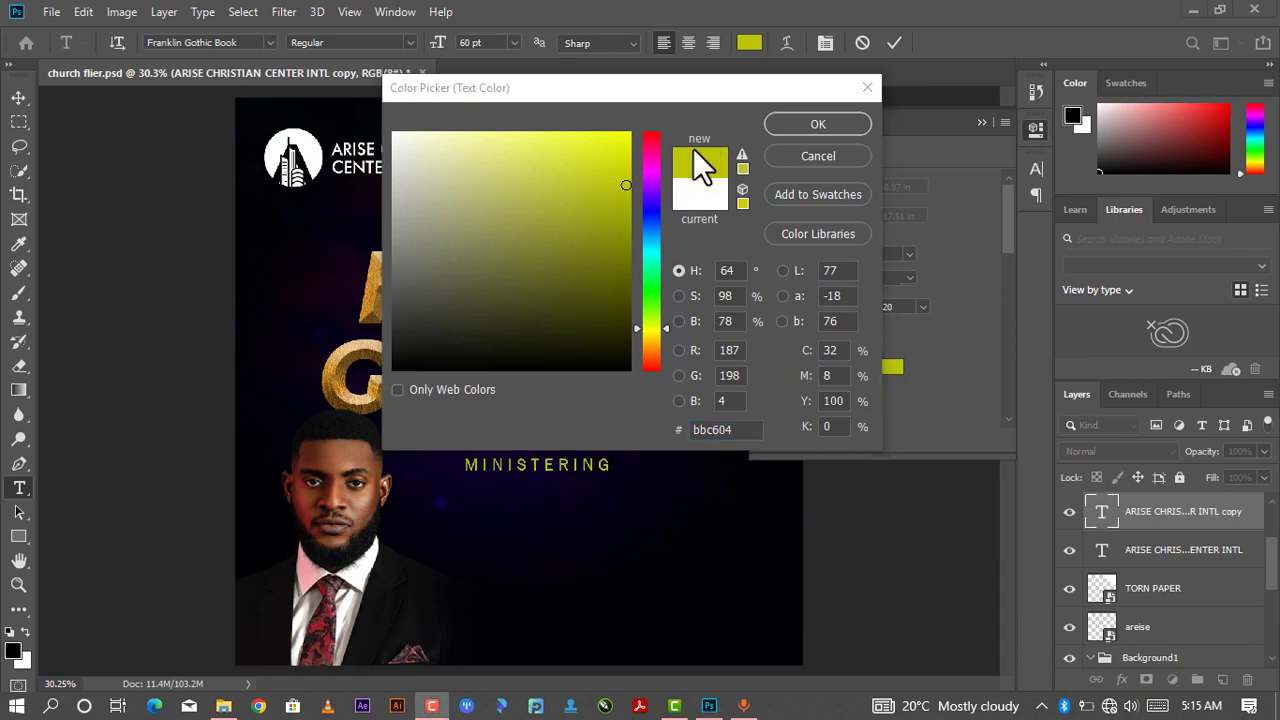
left_click(623, 161)
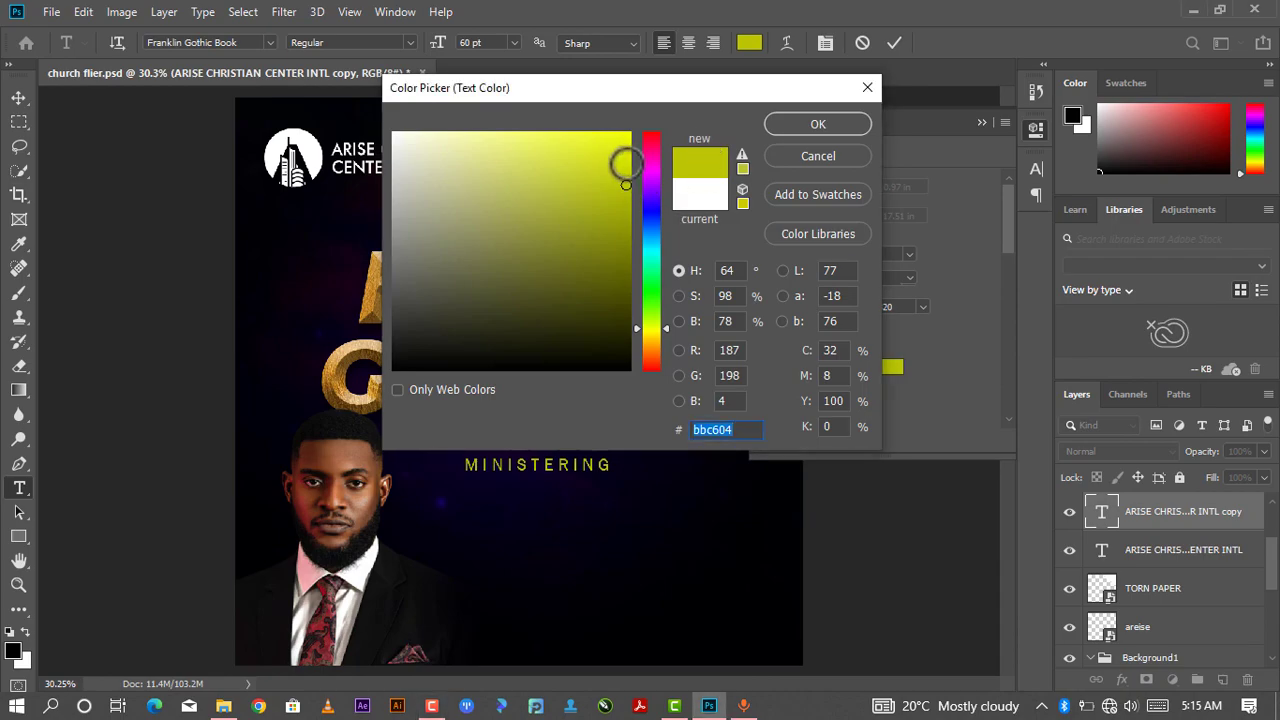
left_click(626, 162)
left_click(781, 125)
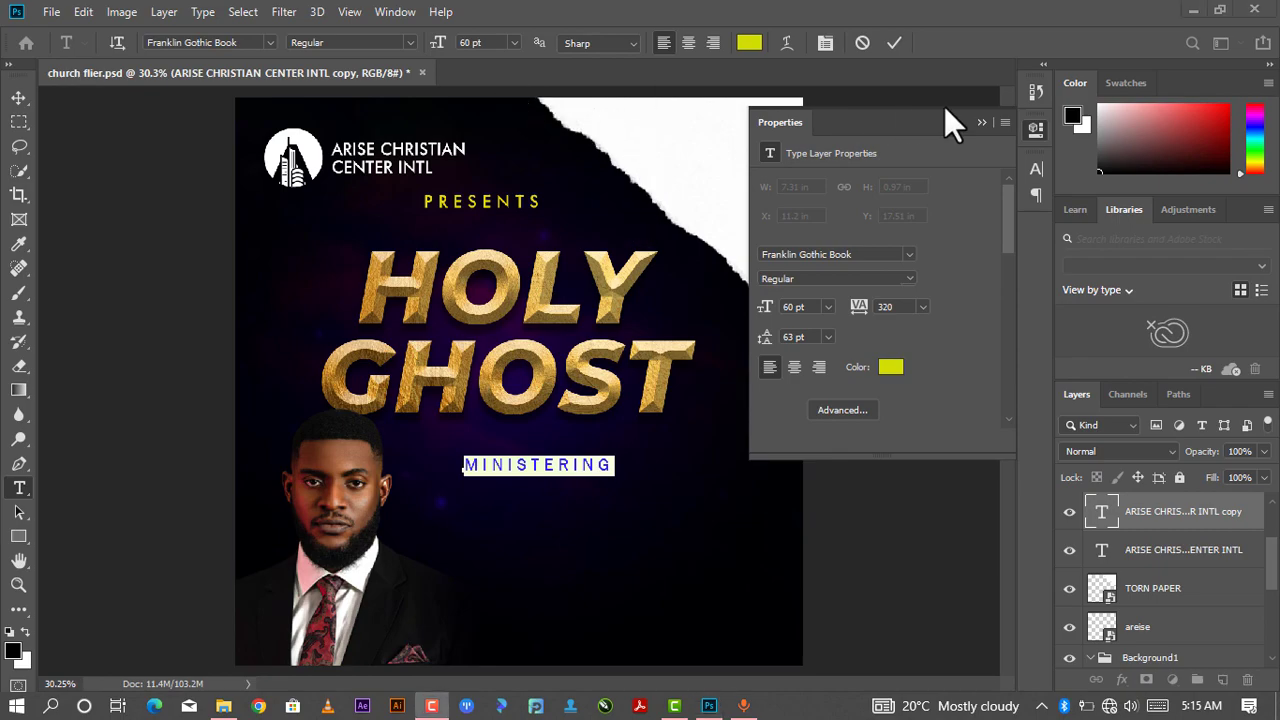
left_click(981, 123)
left_click(893, 44)
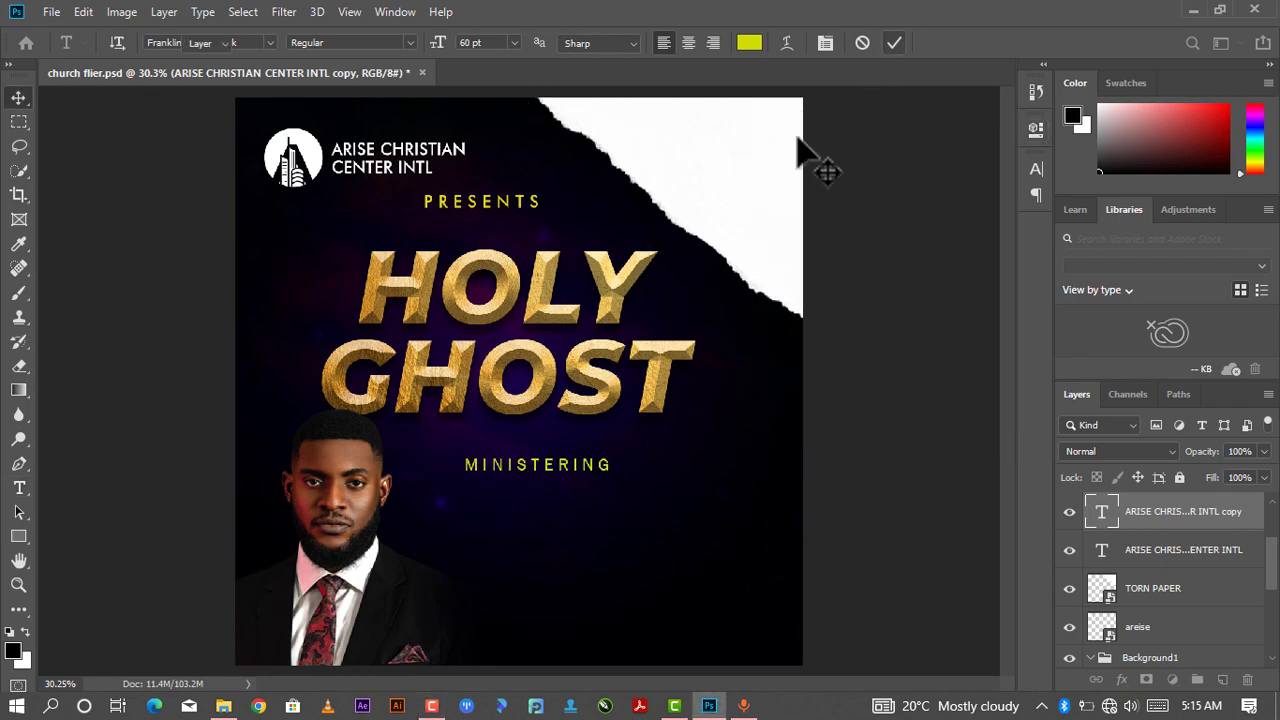
key("v")
left_click_drag(563, 465, 553, 448)
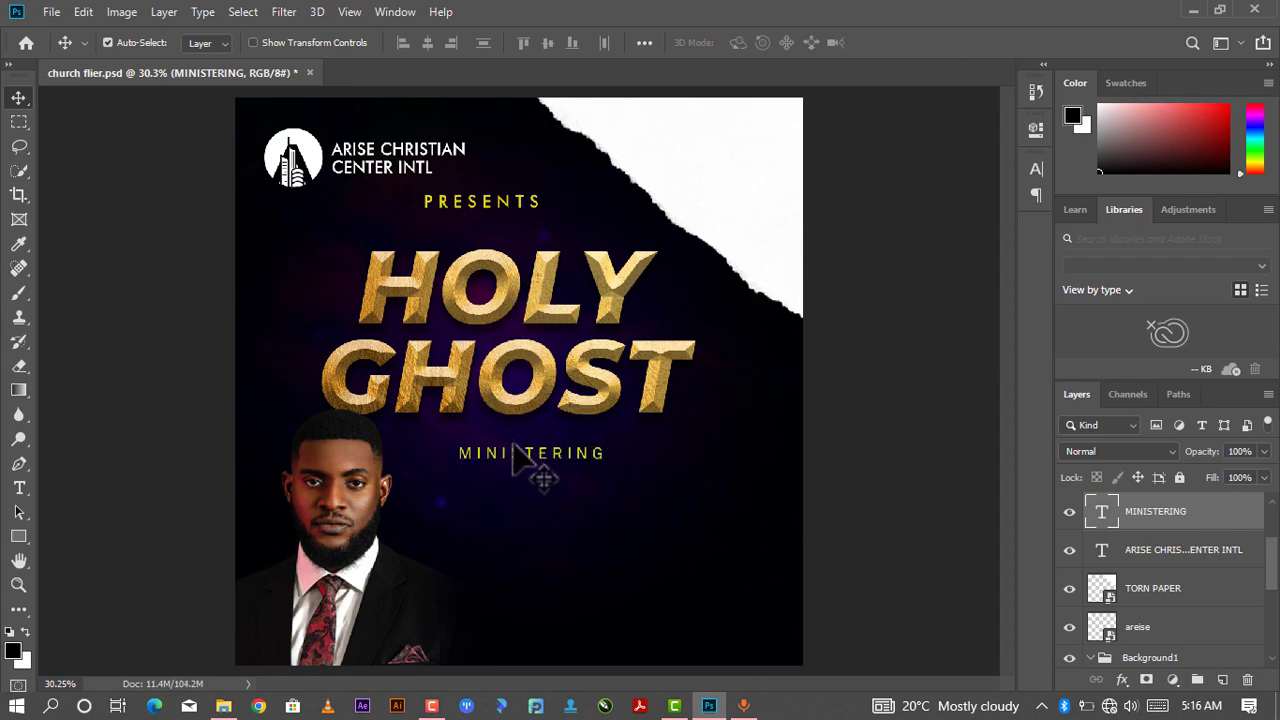
- Duplicate the church name text, move the copy beneath MINISTERING and replace it with the speaker's title and full name
left_click(432, 162)
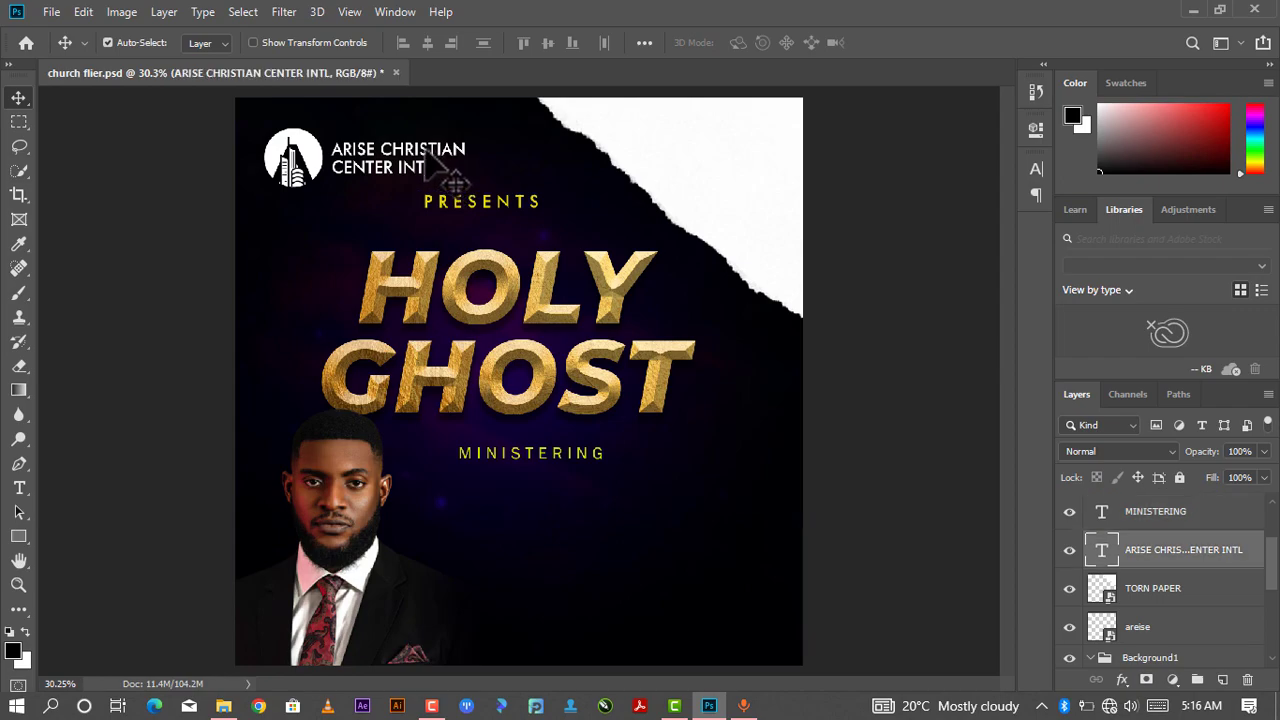
key("ctrl+j")
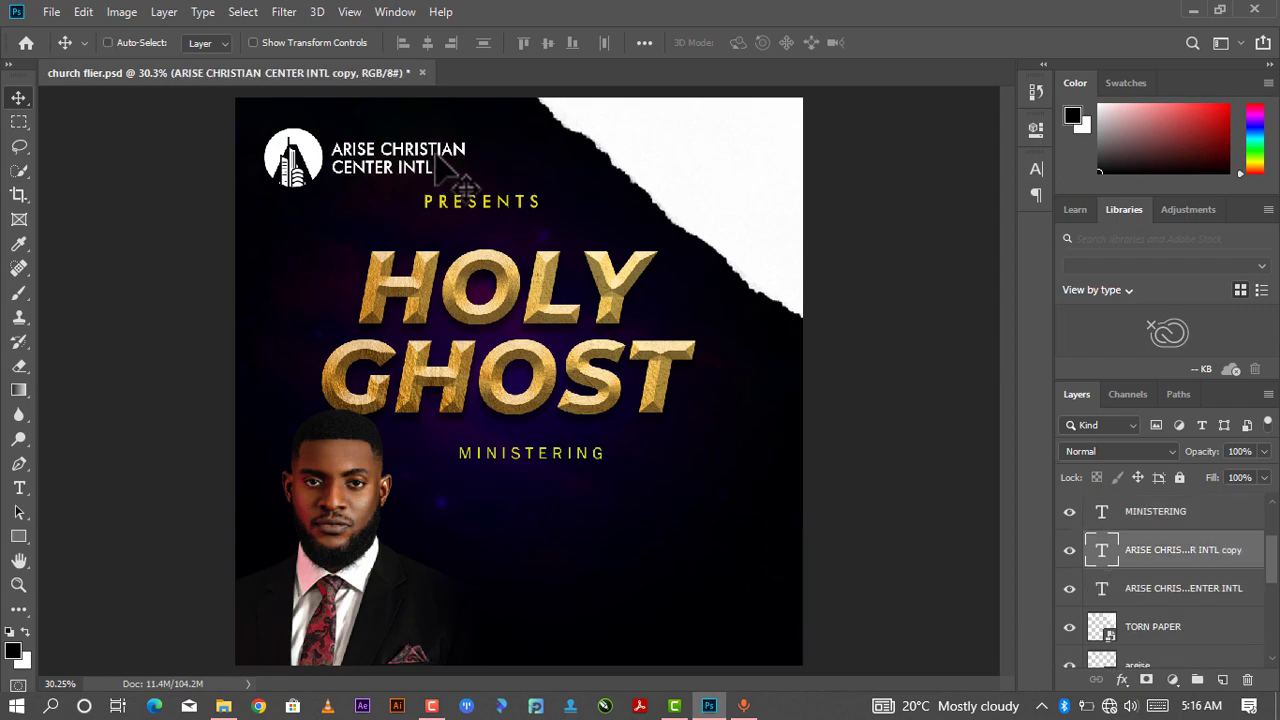
left_click_drag(438, 155, 575, 537)
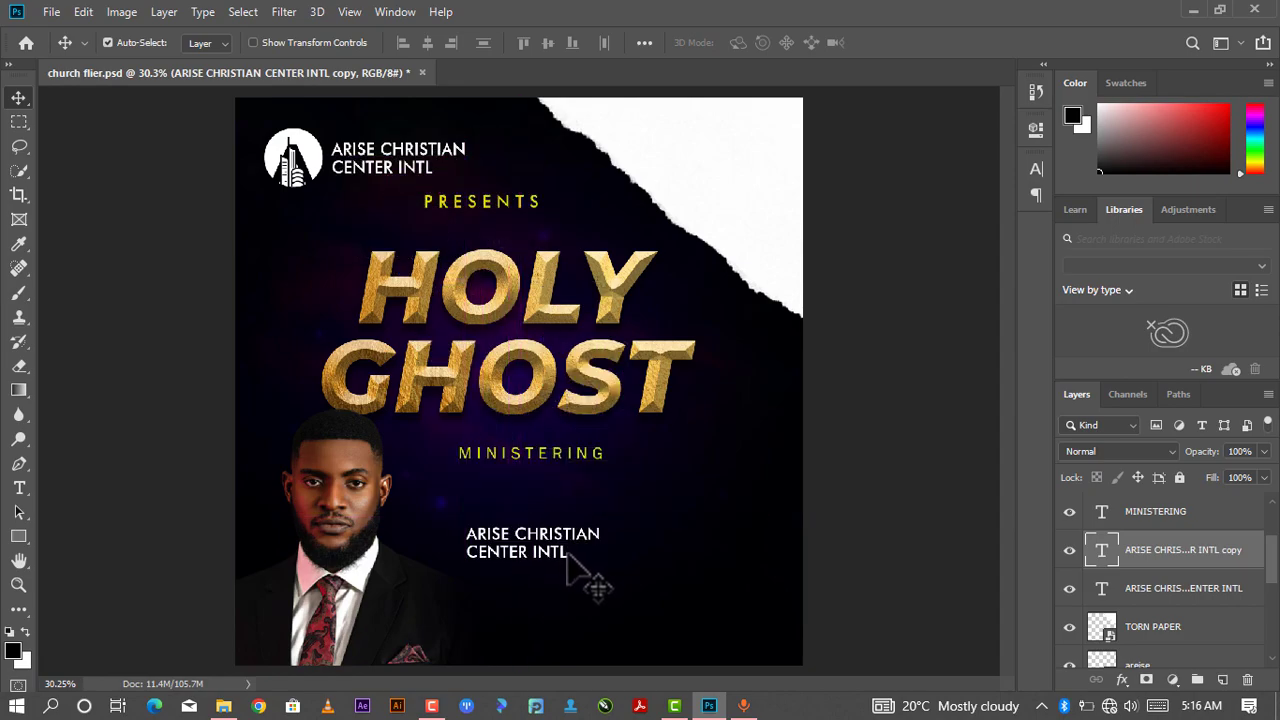
double_click(570, 549)
key("BackSpace")
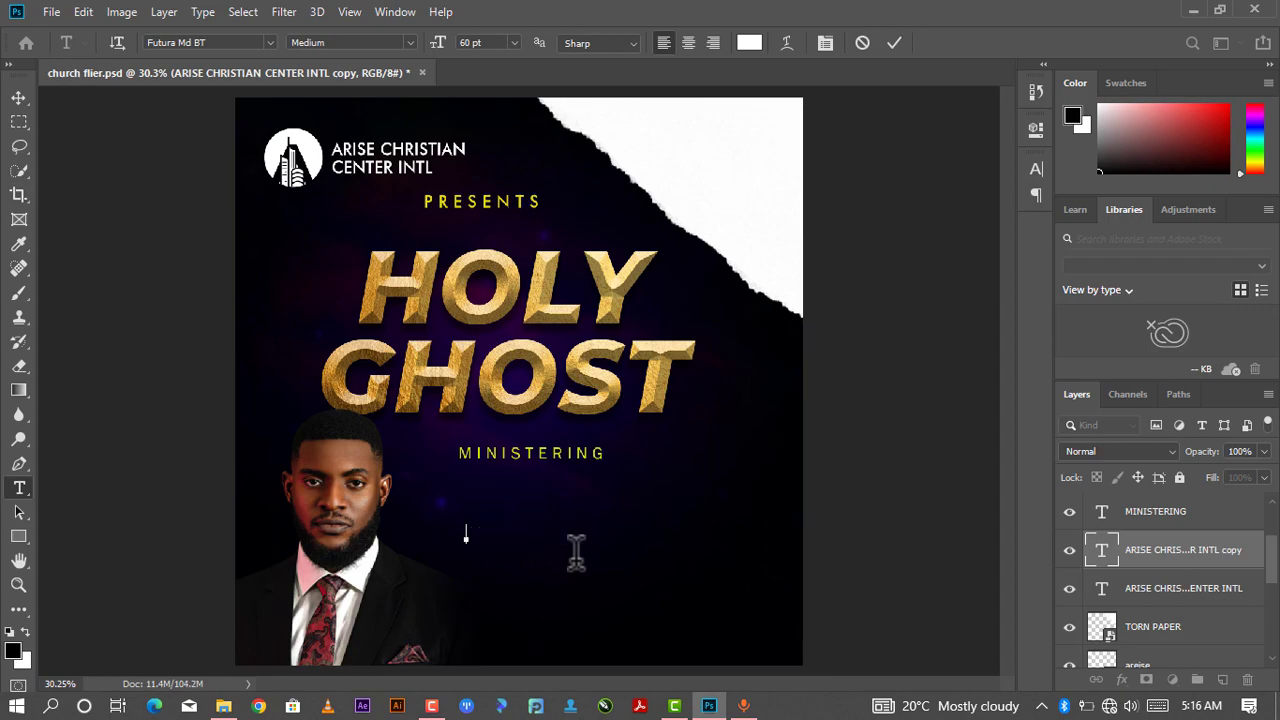
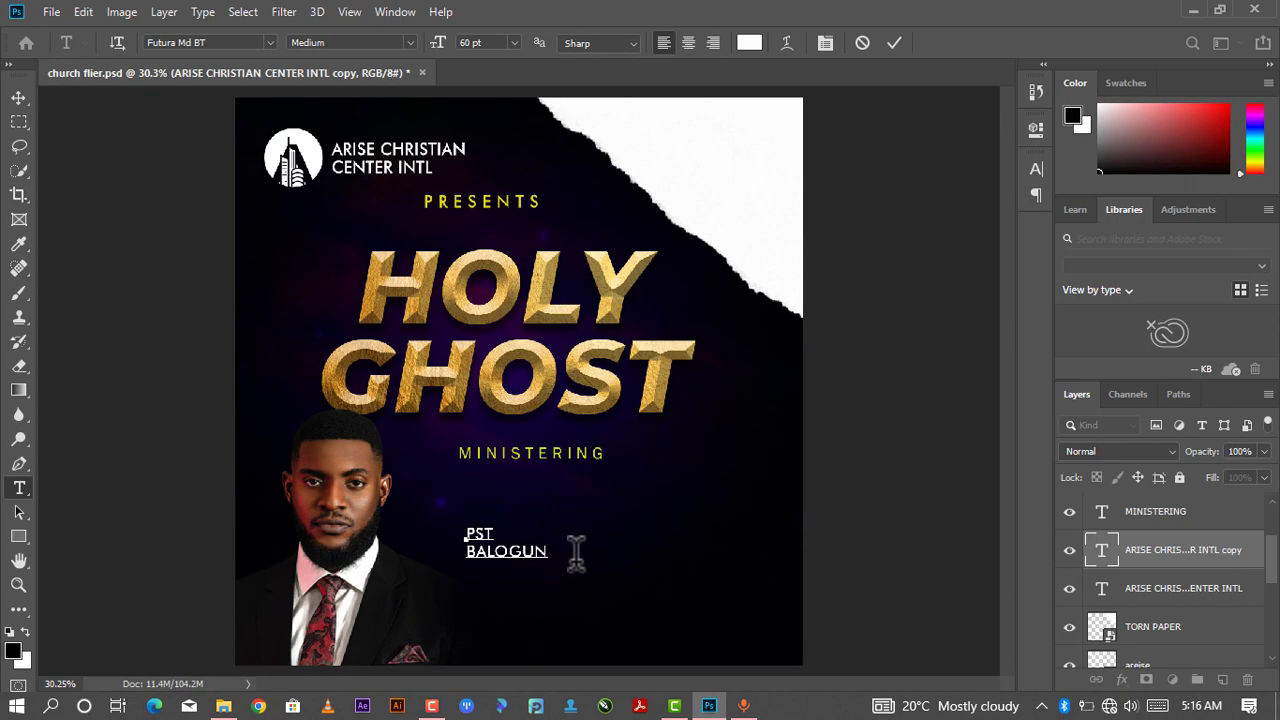
left_click_drag(524, 570, 458, 524)
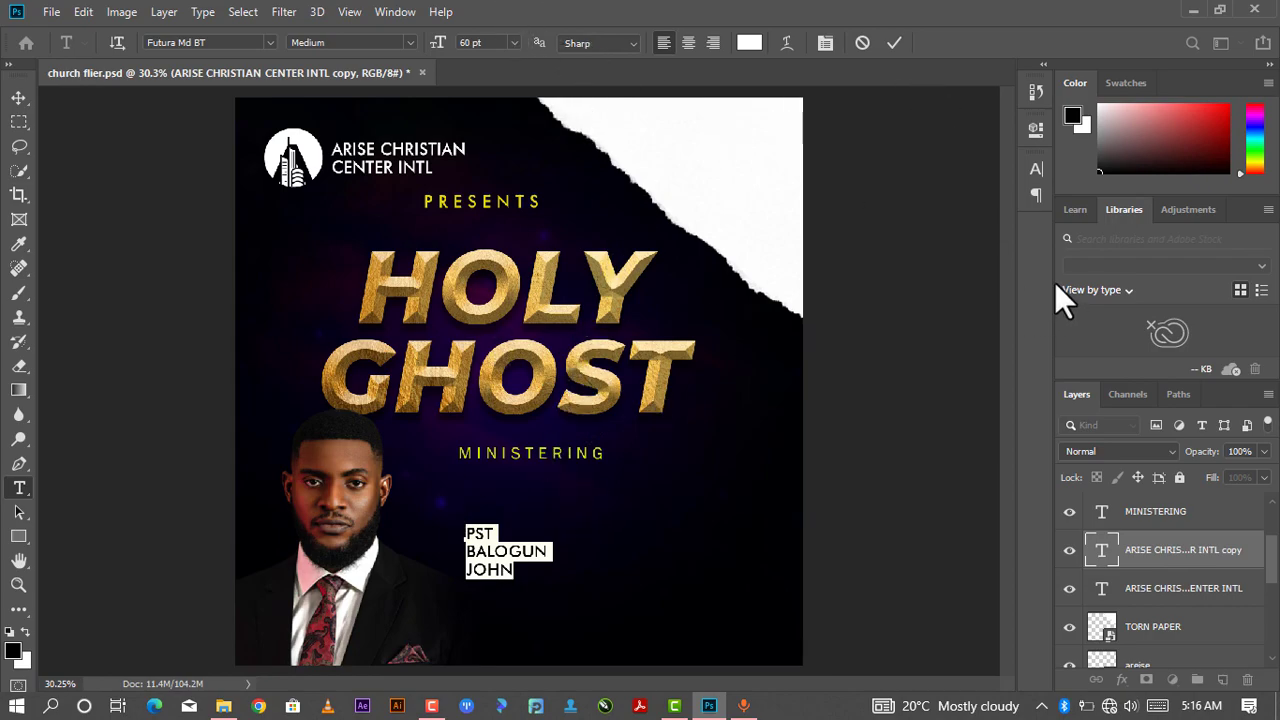
- Set the speaker's title and name text to Franklin Gothic Heavy and commit the text
left_click(1035, 129)
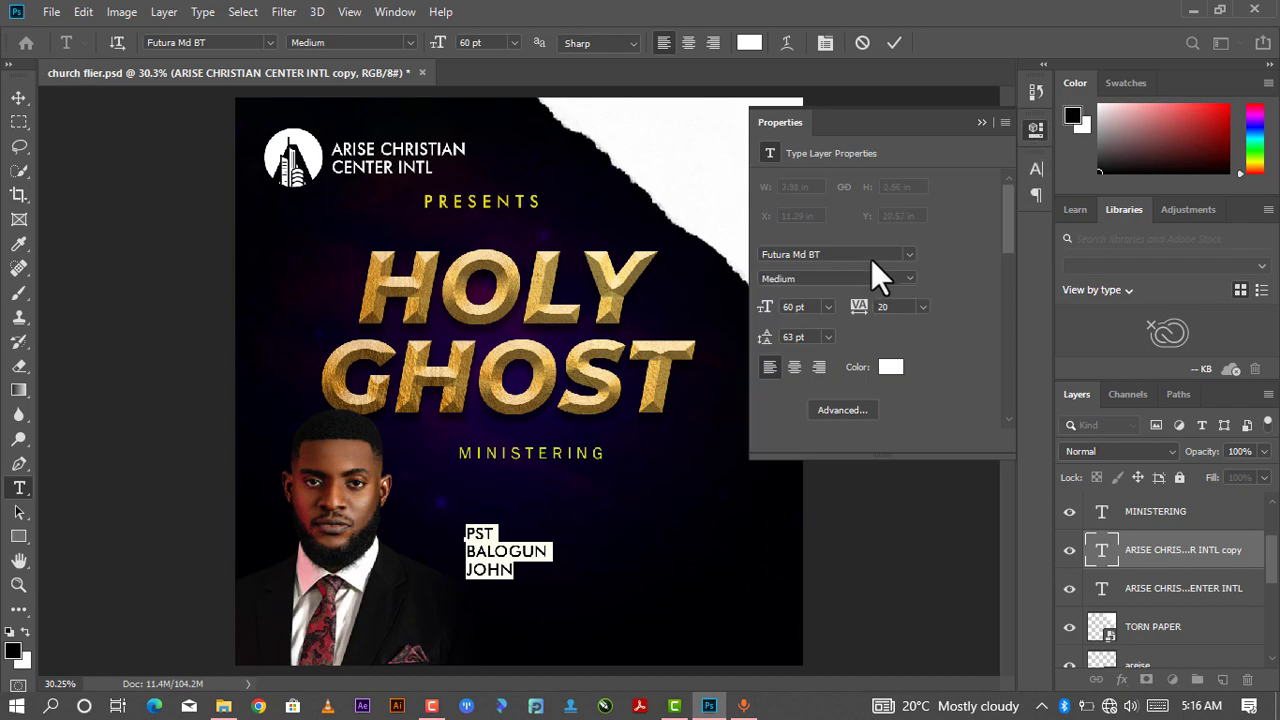
left_click(905, 255)
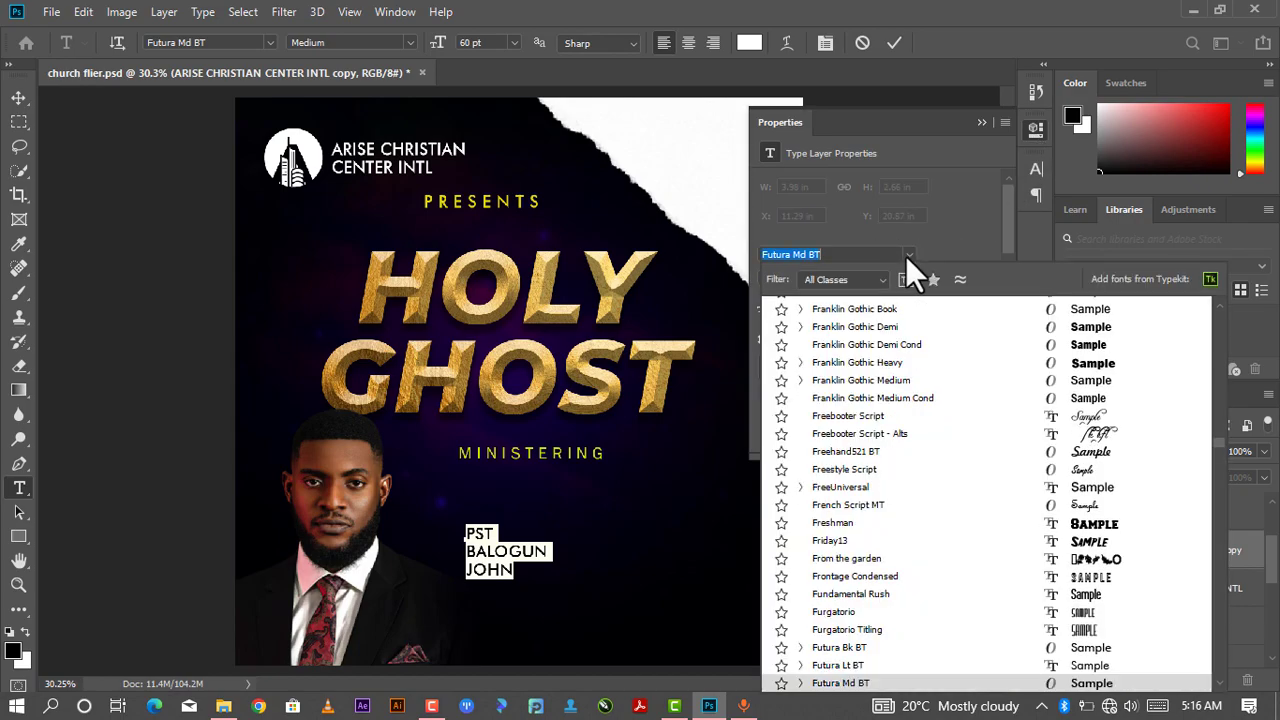
scroll(954, 356, "down", 2)
scroll(1059, 348, "up", 6)
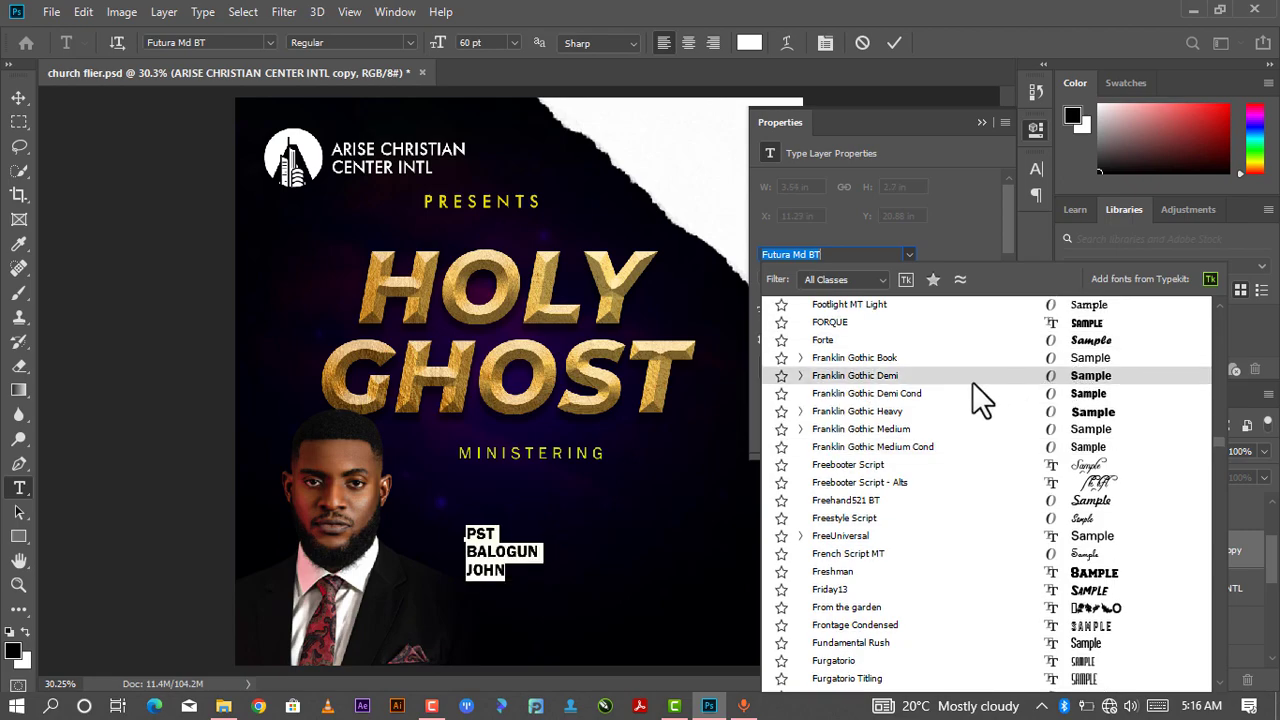
left_click(1084, 411)
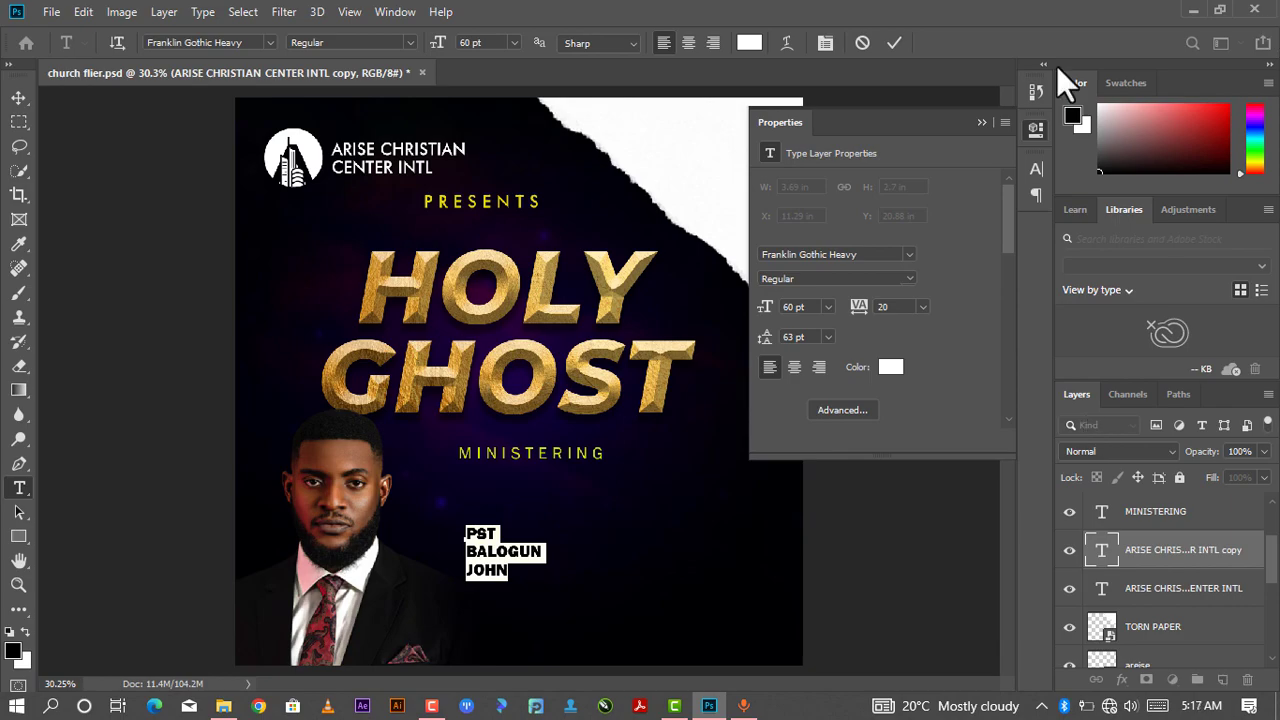
left_click(896, 43)
key("v")
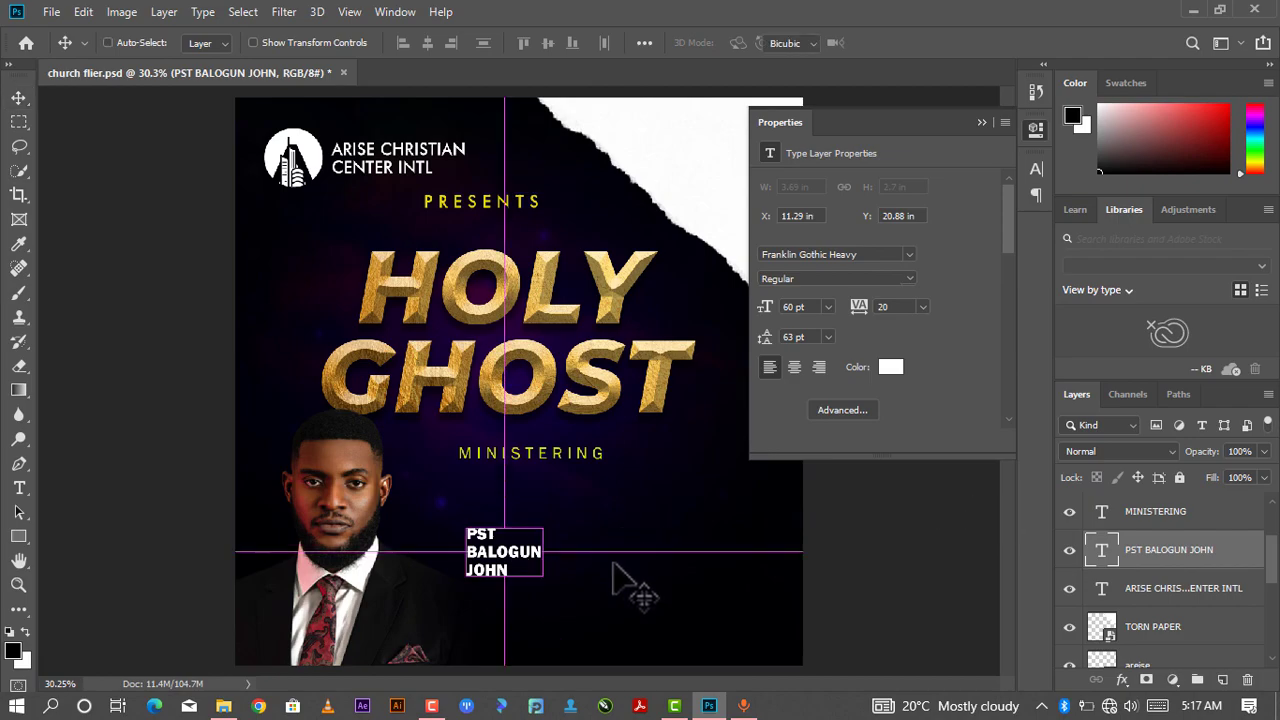
- Enlarge the speaker's name text proportionally to about 227% with Free Transform and move it slightly upward
key("ctrl+t")
left_click_drag(545, 580, 636, 649)
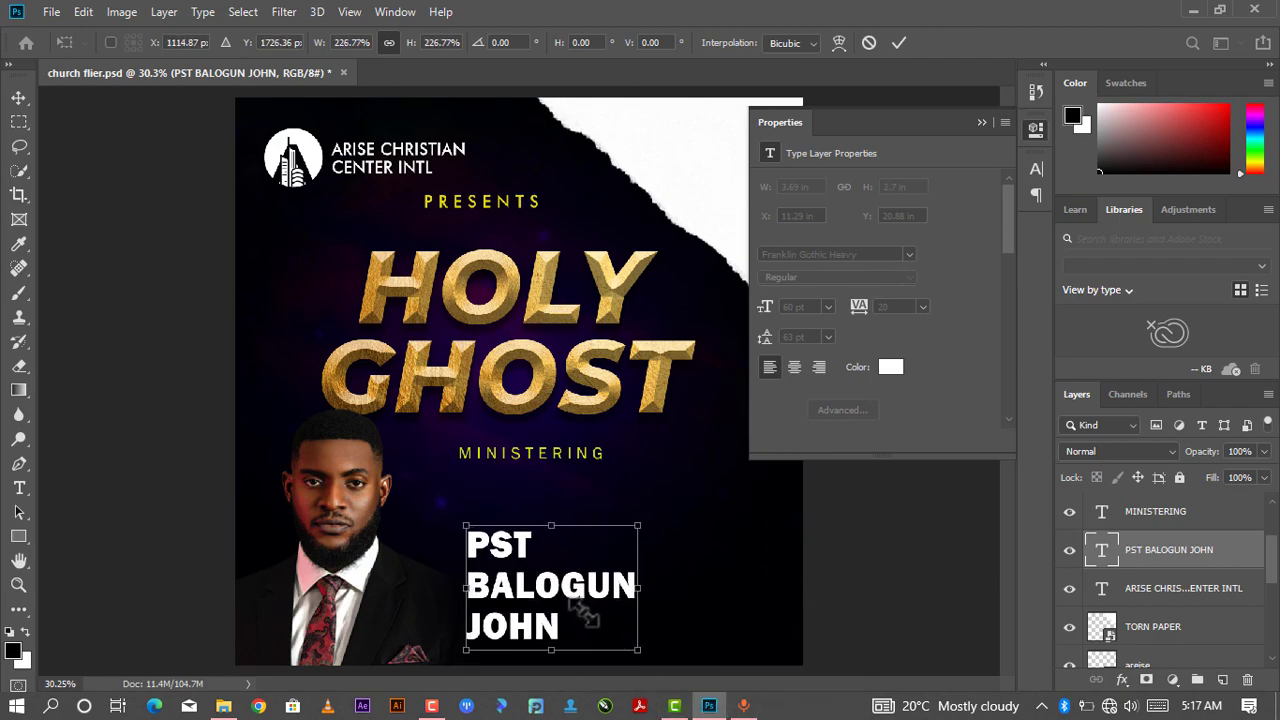
left_click_drag(586, 607, 586, 585)
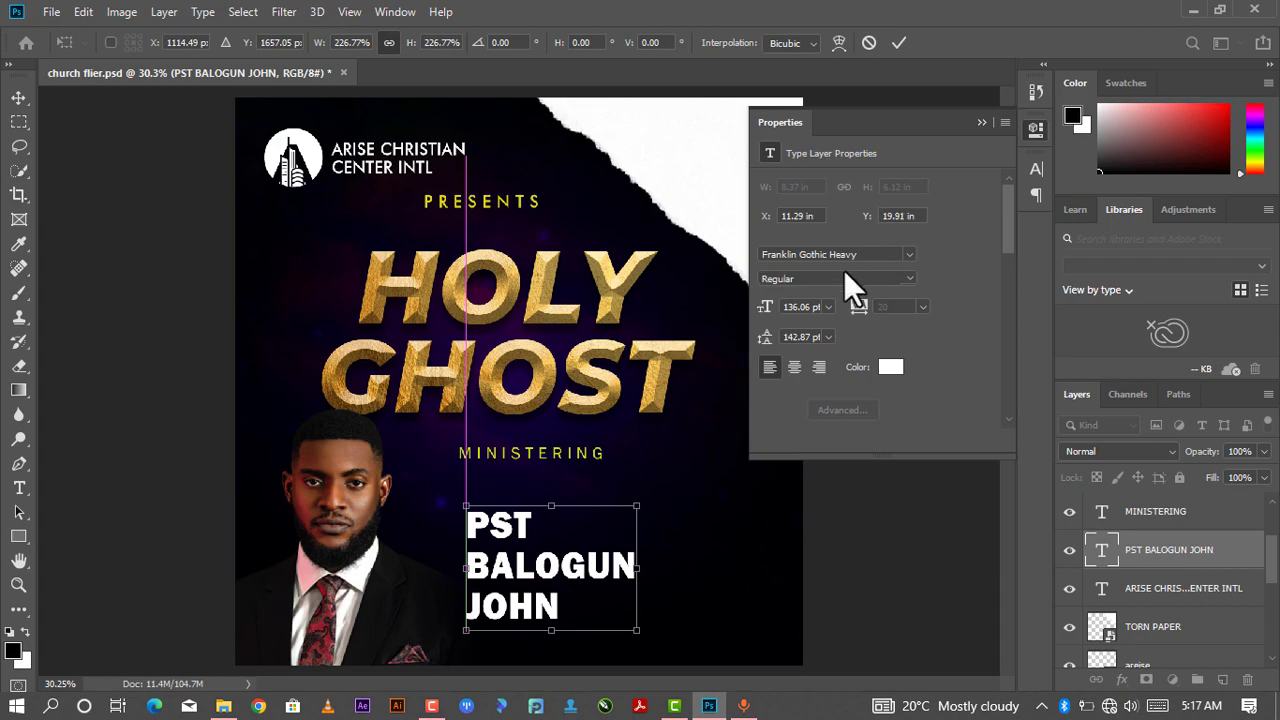
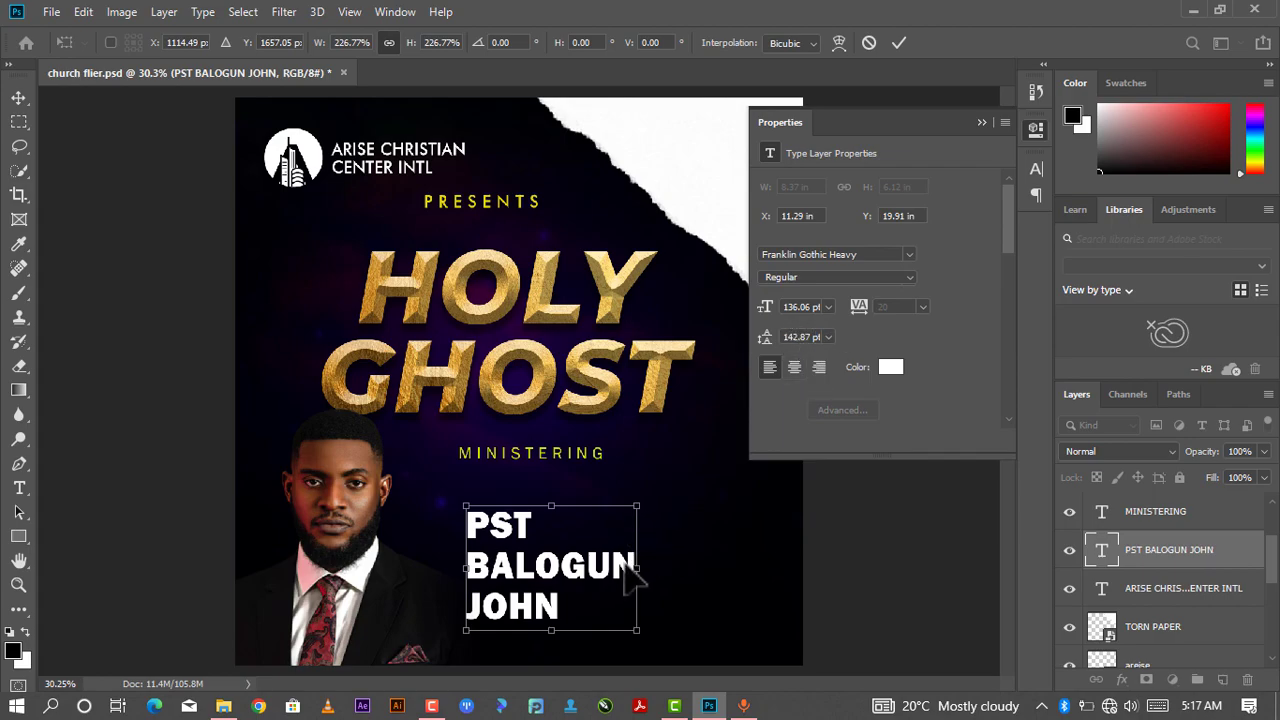
- Reduce the leading of the speaker's title and name text to 95 pt and commit the text
key("Return")
key("Return")
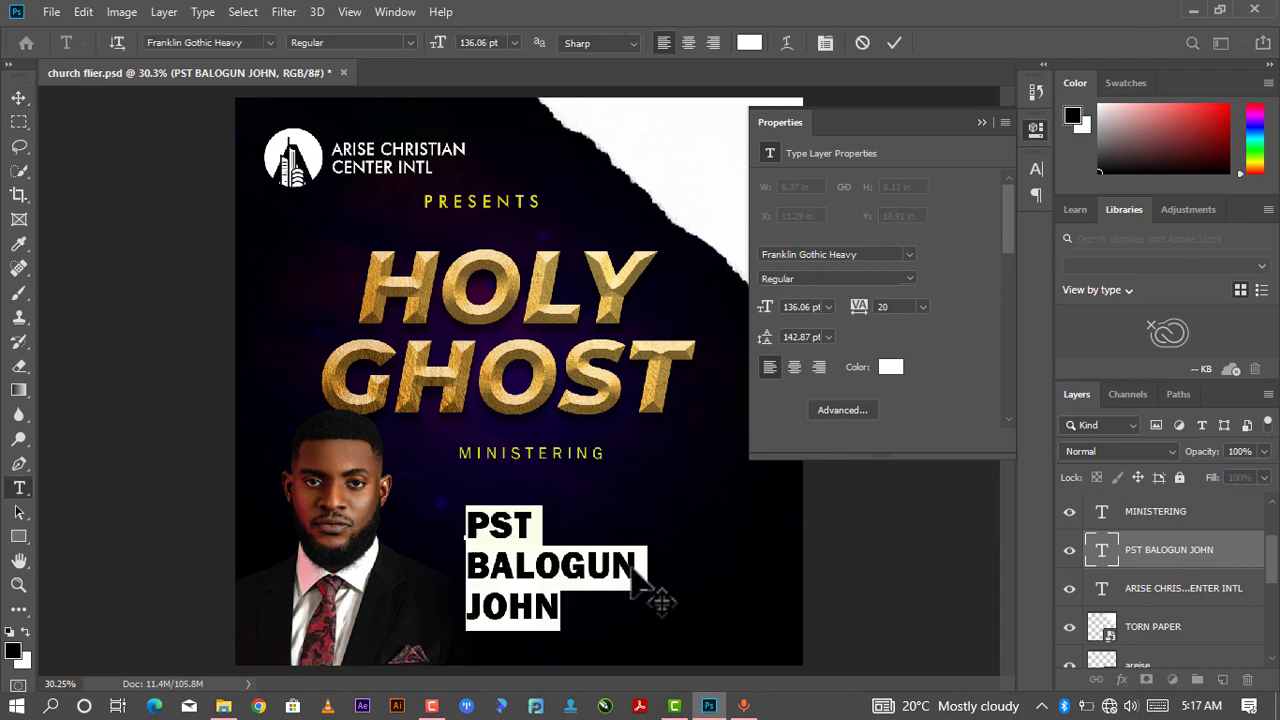
left_click(812, 337)
key("Down")
key("Down")
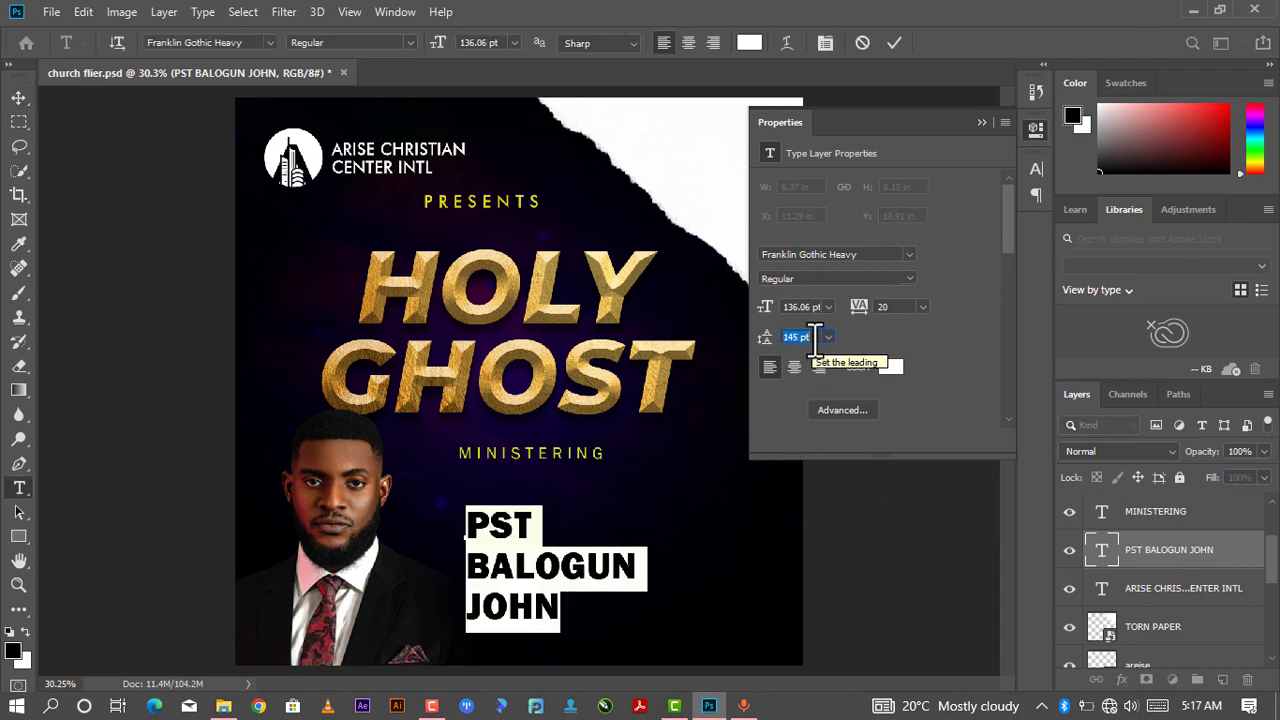
key("Down")
key("Down")
key("Down")
key("Down")
key("Down")
key("Down")
key("Down")
key("Down")
key("Down")
key("Down")
key("Down")
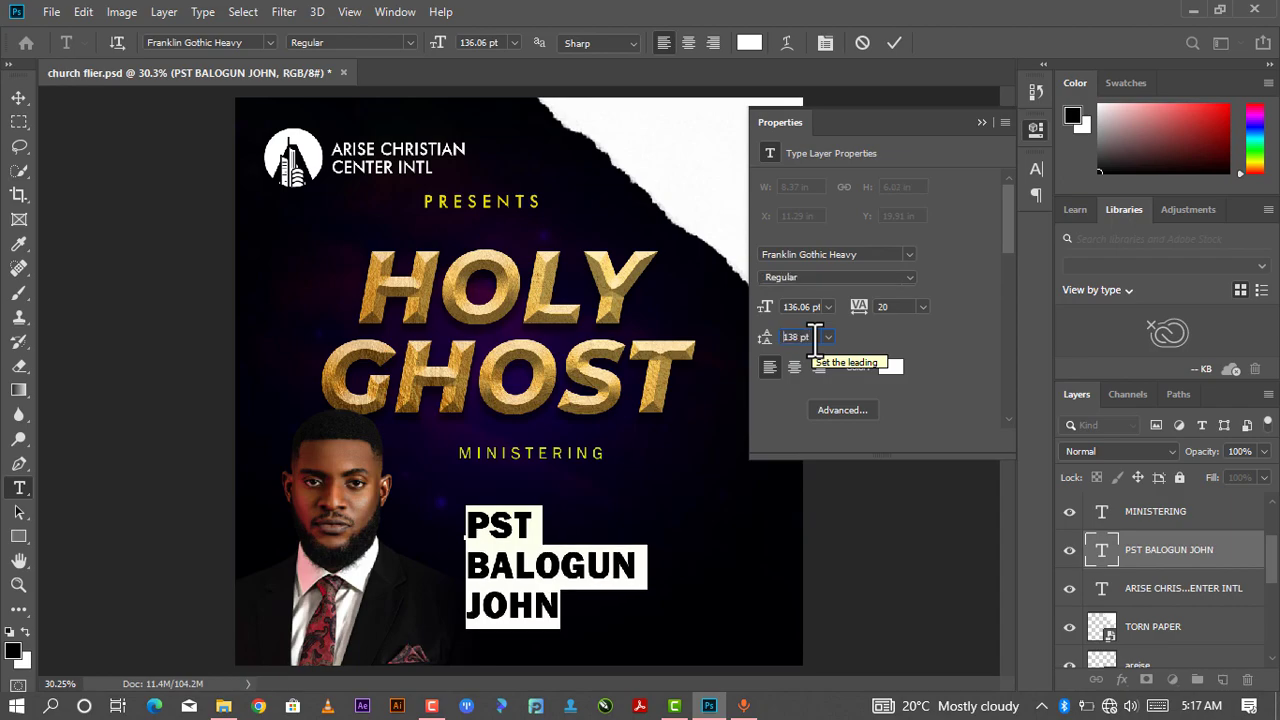
key("Down")
key("Down")
key("Down")
key("Down")
key("Down")
key("Down")
key("Down")
key("Down")
key("Down")
key("Down")
key("Down")
key("Down")
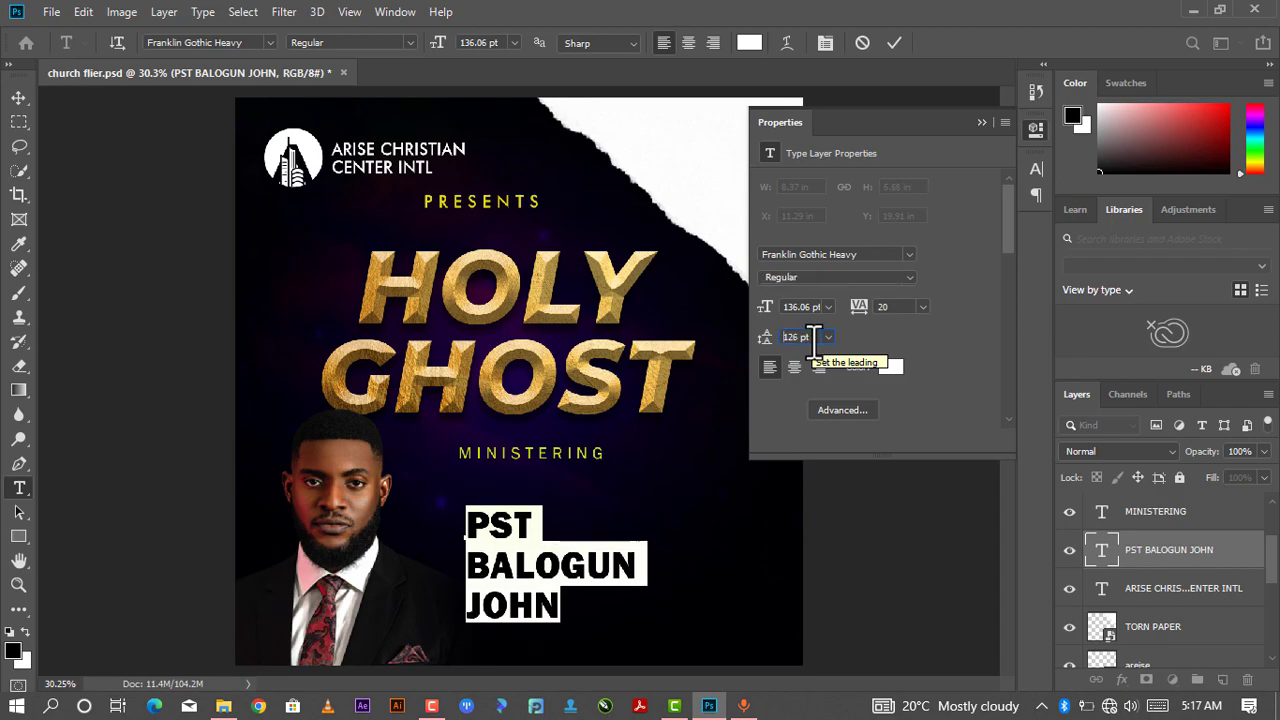
key("Down")
key("Down")
key("Down")
key("Down")
key("Down")
key("Down")
key("Down")
key("Down")
key("Down")
key("Down")
key("Down")
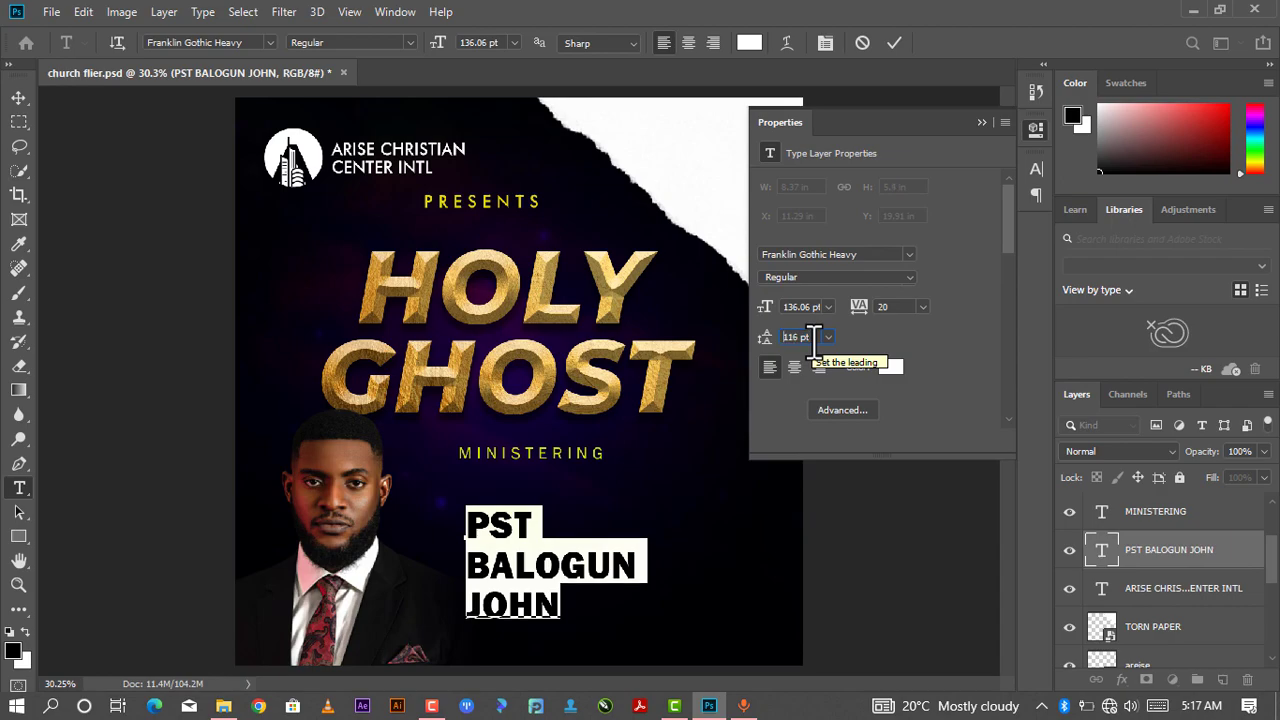
key("Down")
key("Down")
key("Down")
key("Down")
key("Down")
key("Down")
key("Down")
key("Down")
key("Down")
key("Down")
key("Down")
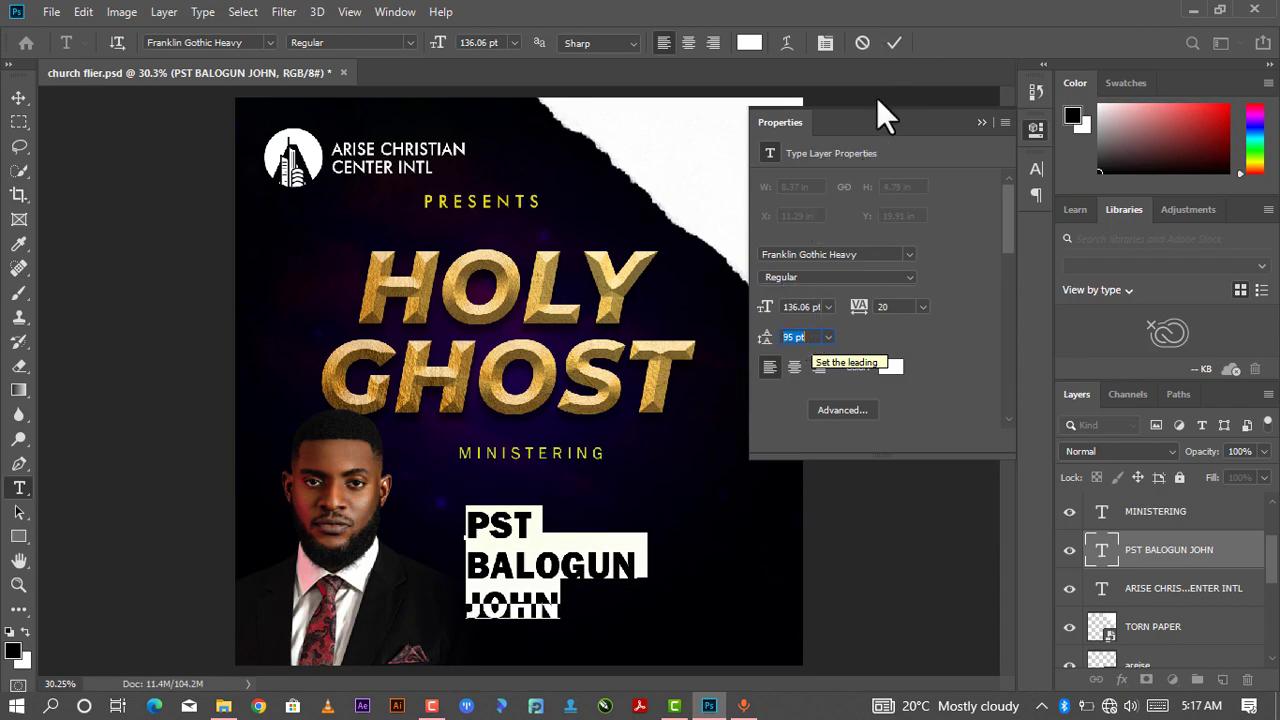
key("Down")
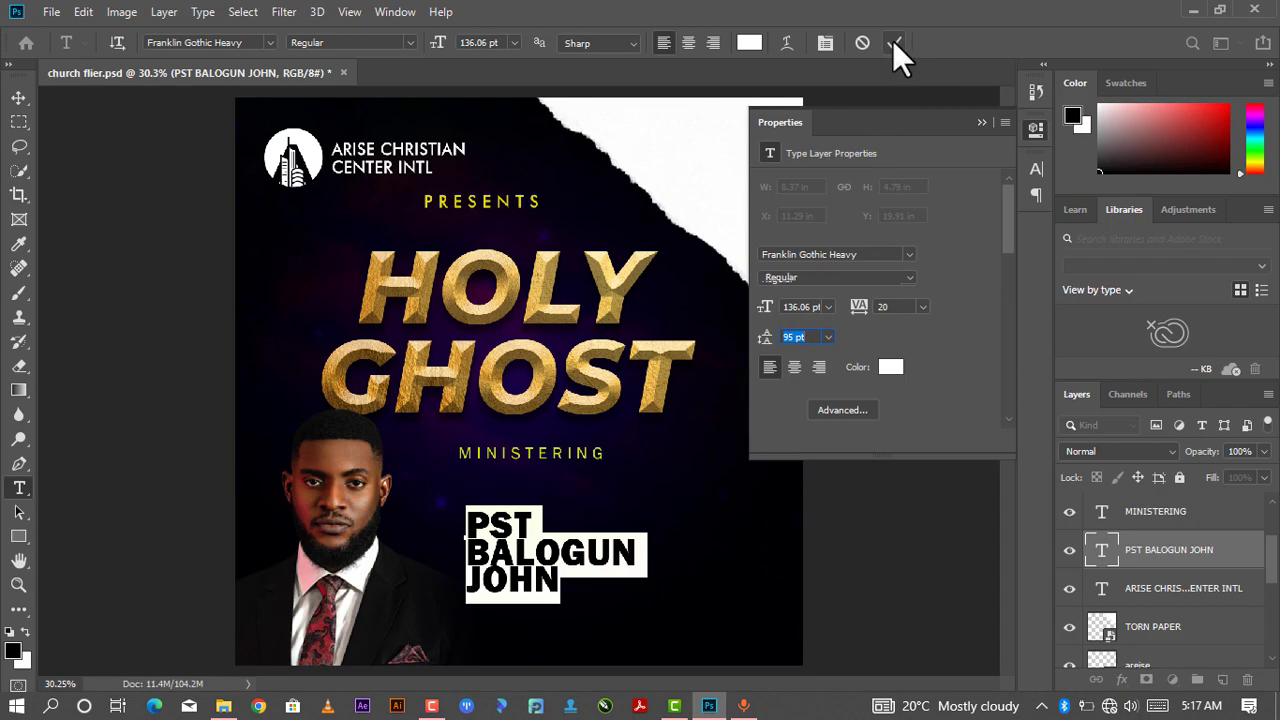
left_click(893, 42)
key("v")
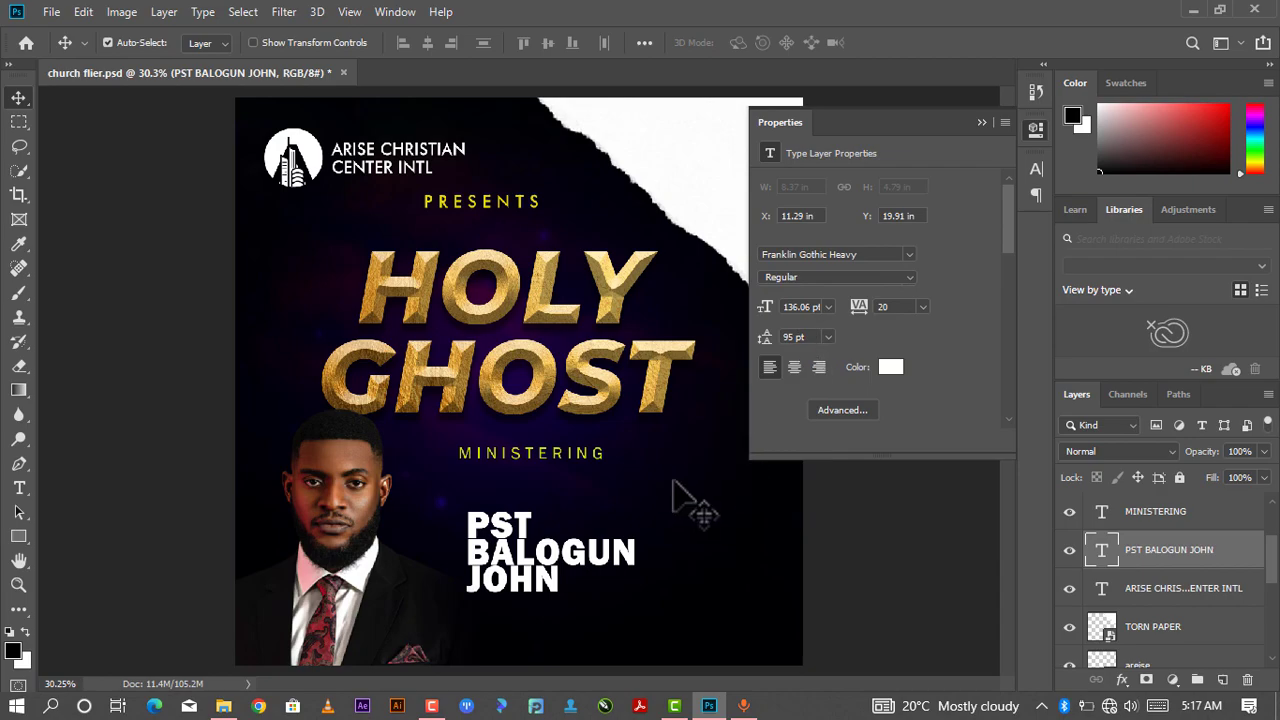
- Raise the speaker's name leading to 99 pt, commit the text and move the name slightly down and right
left_click(662, 578)
left_click(631, 551)
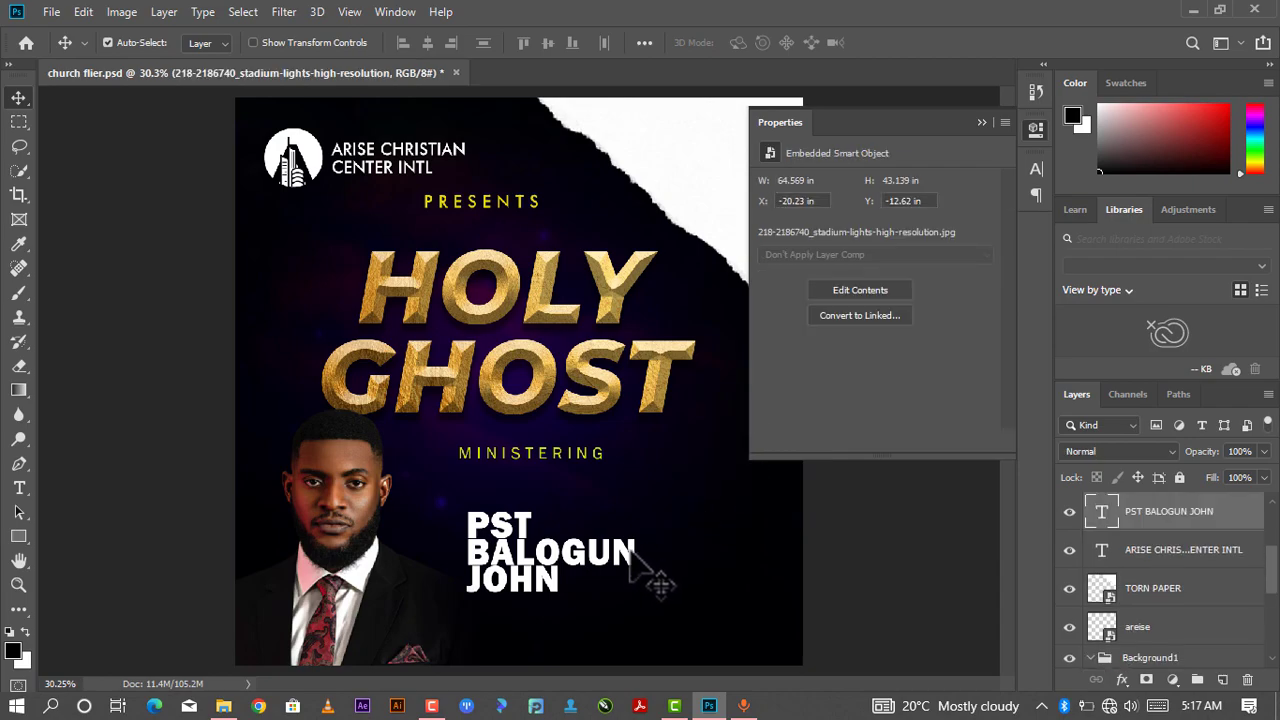
double_click(631, 551)
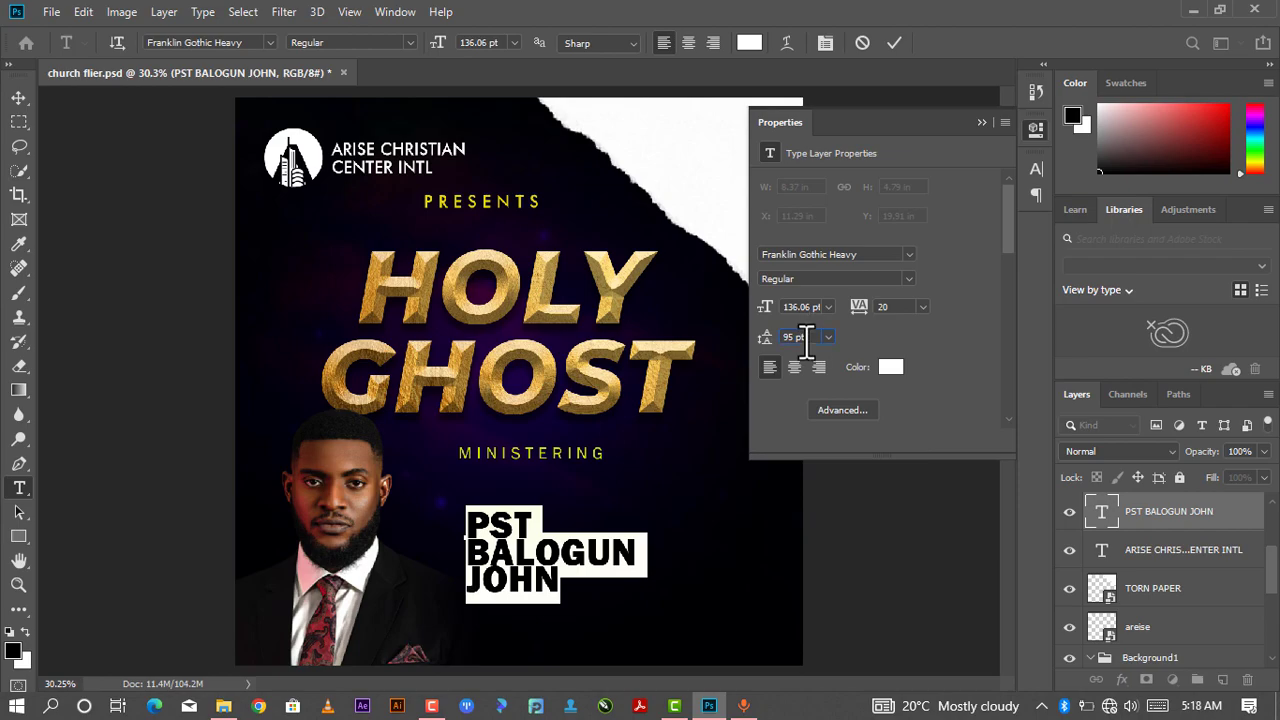
key("Up")
key("Up")
key("Up")
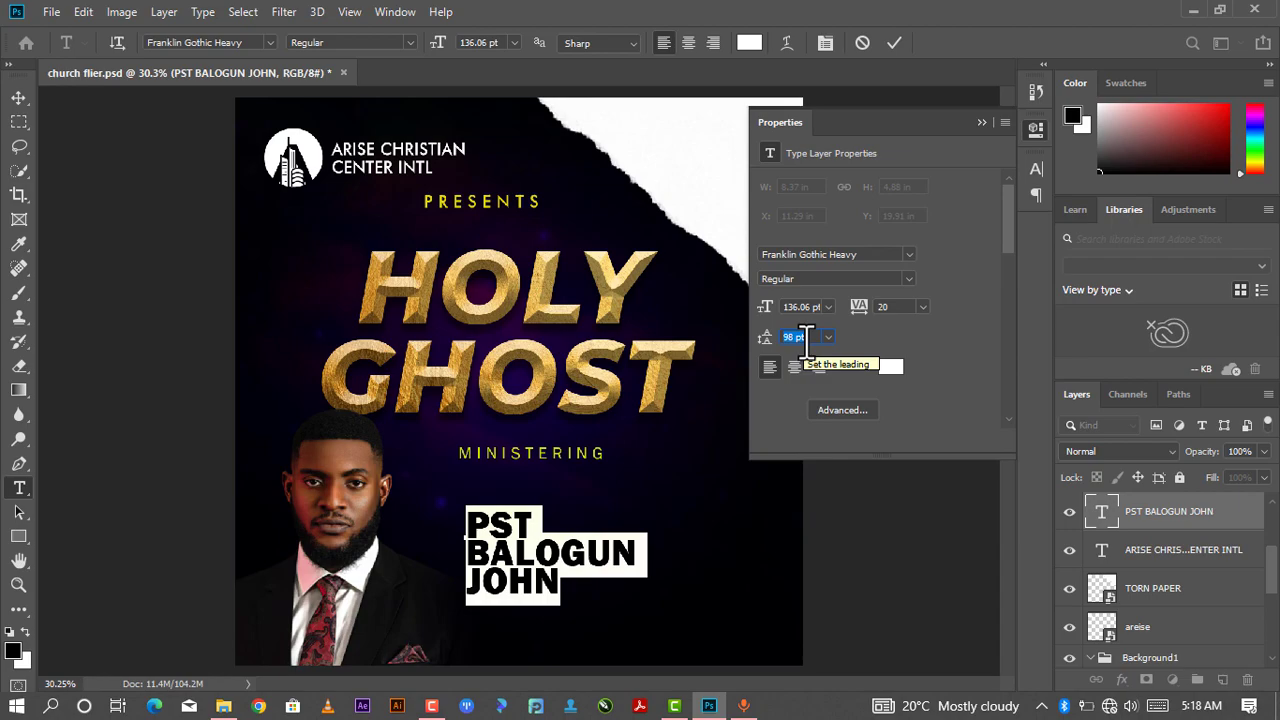
key("Up")
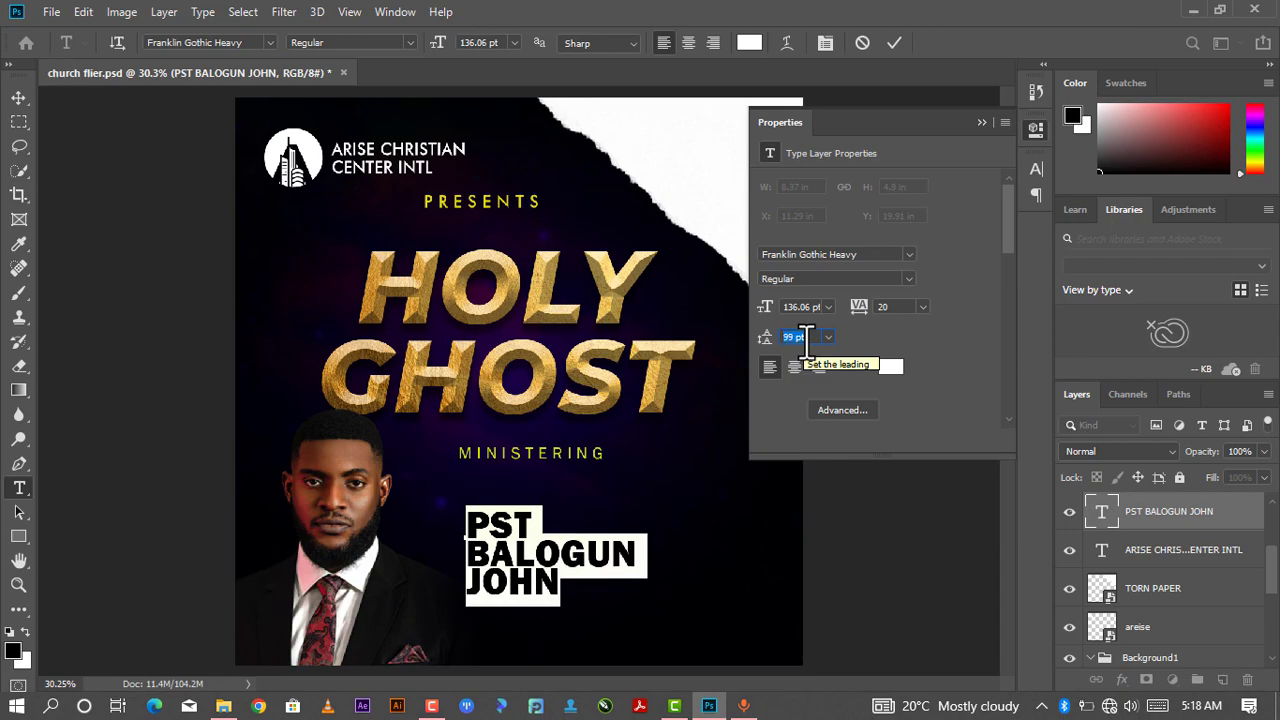
left_click(980, 123)
left_click(894, 44)
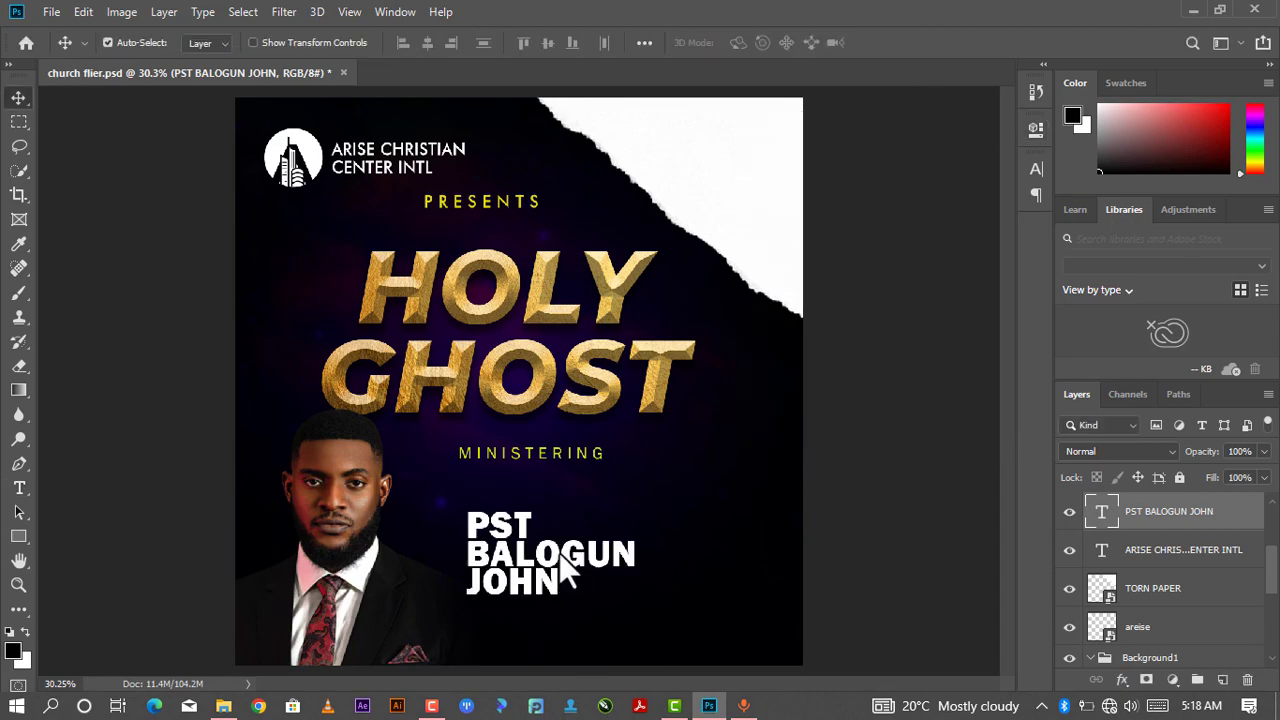
left_click_drag(565, 547, 585, 589)
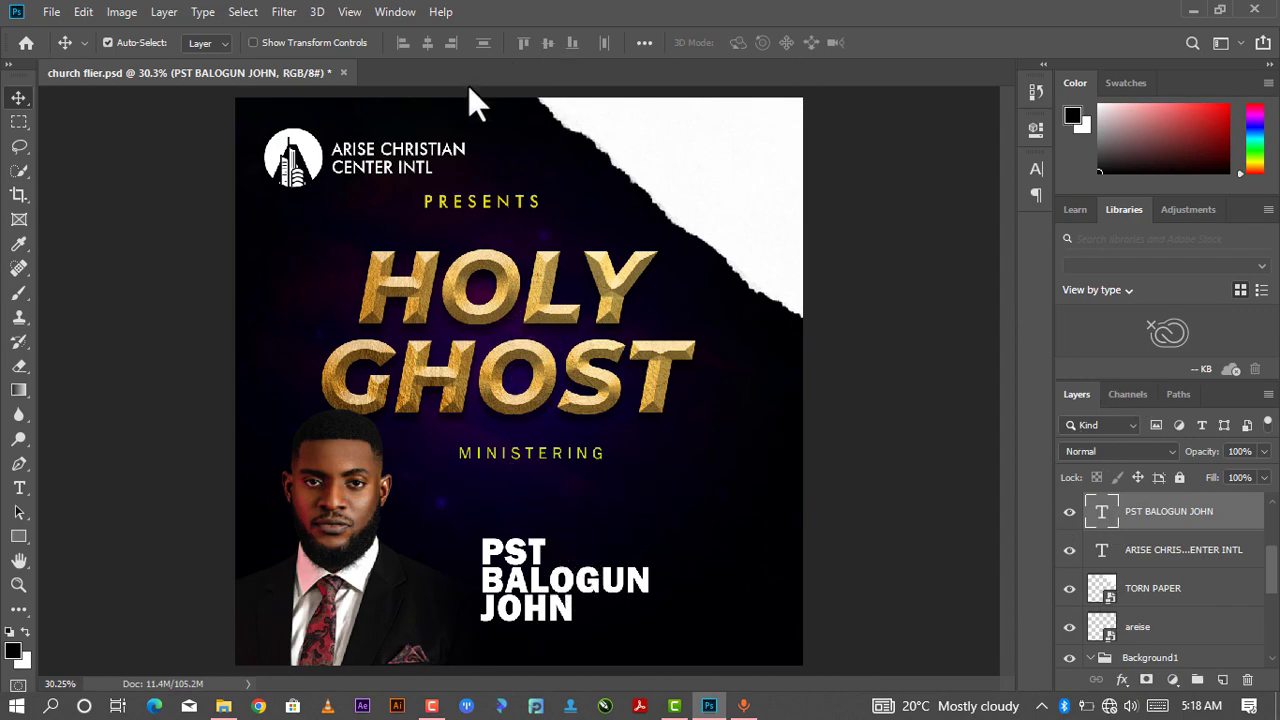
- Place the yellow-wall-texture-with-scratches image over the speaker's name and clip it to the name text
left_click(225, 700)
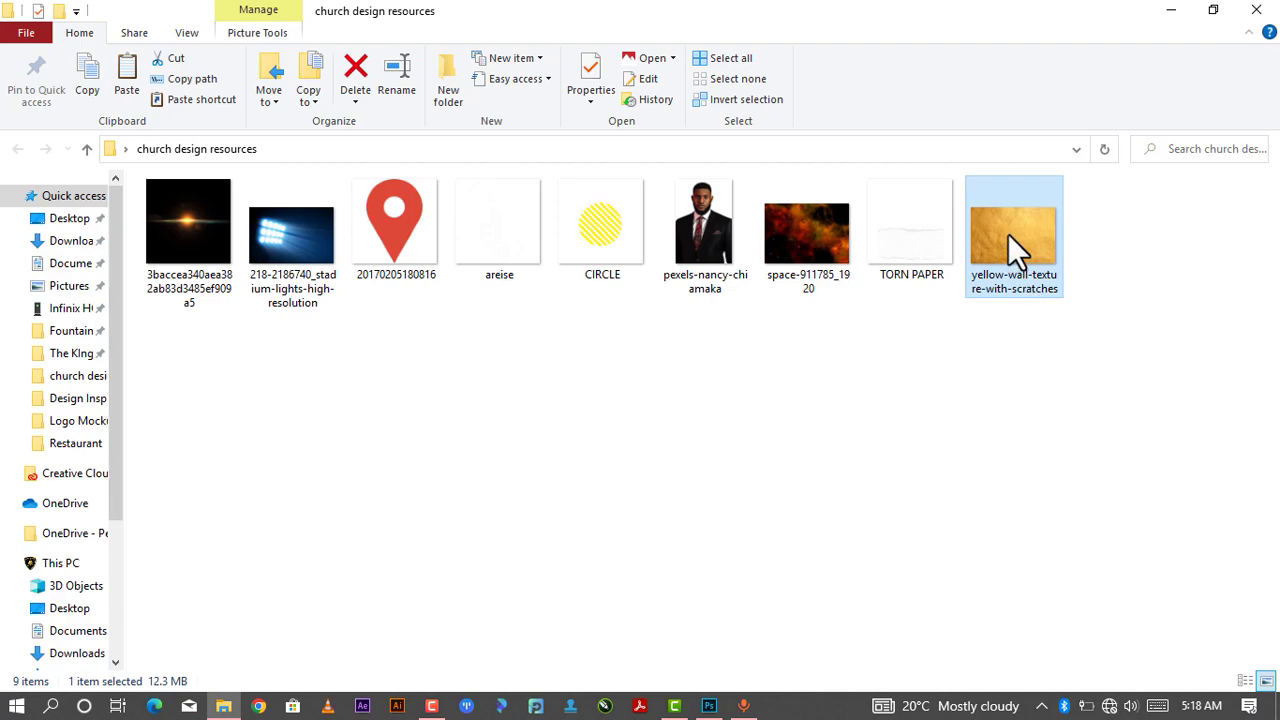
left_click_drag(1009, 233, 735, 606)
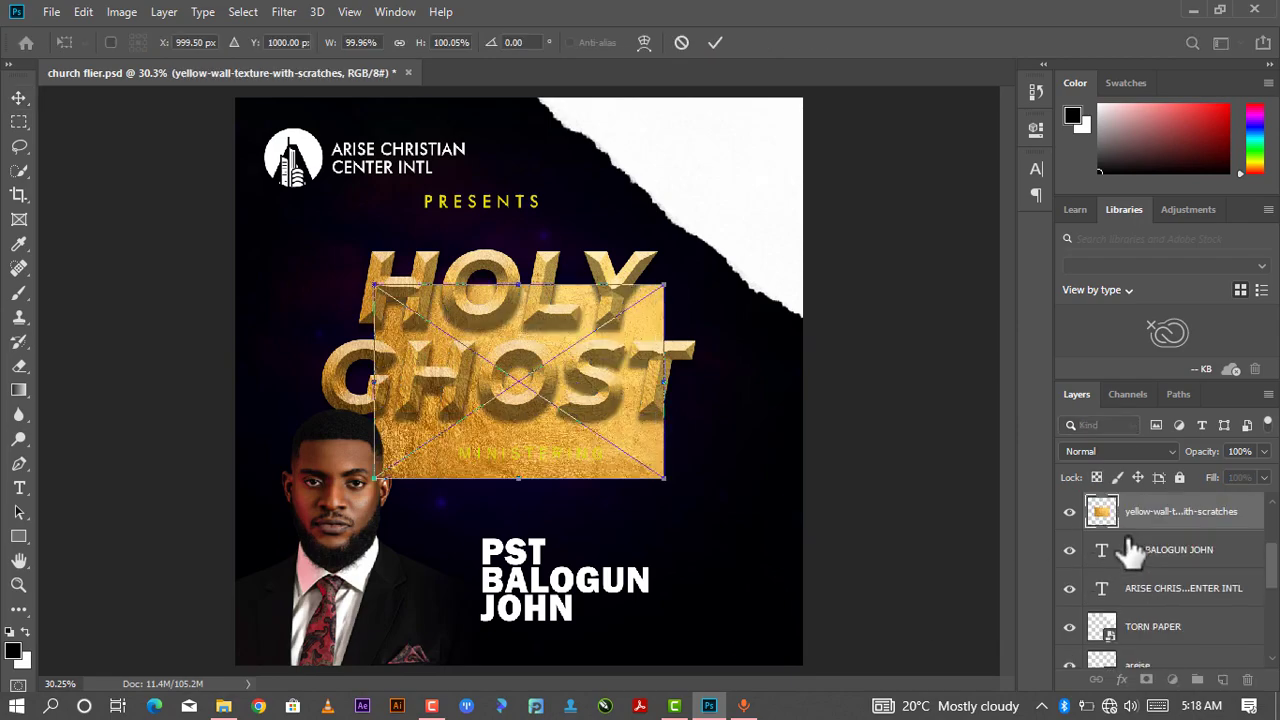
left_click_drag(598, 450, 620, 608)
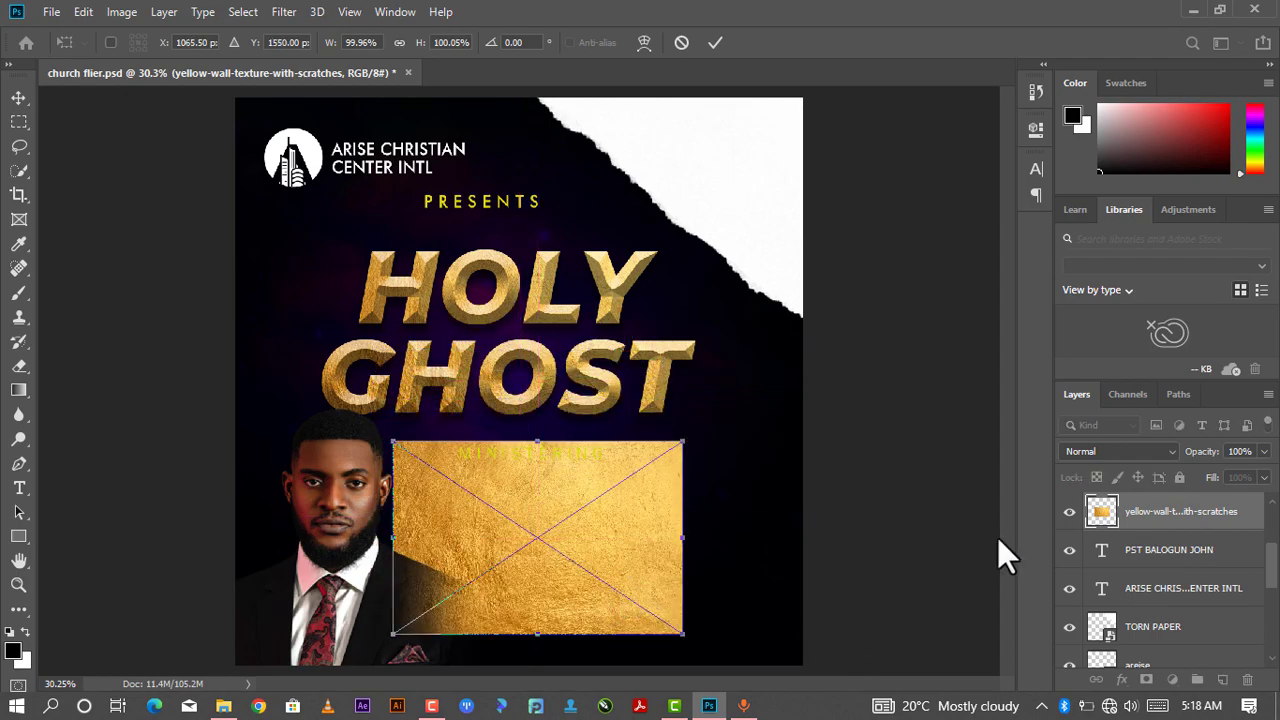
key("Return")
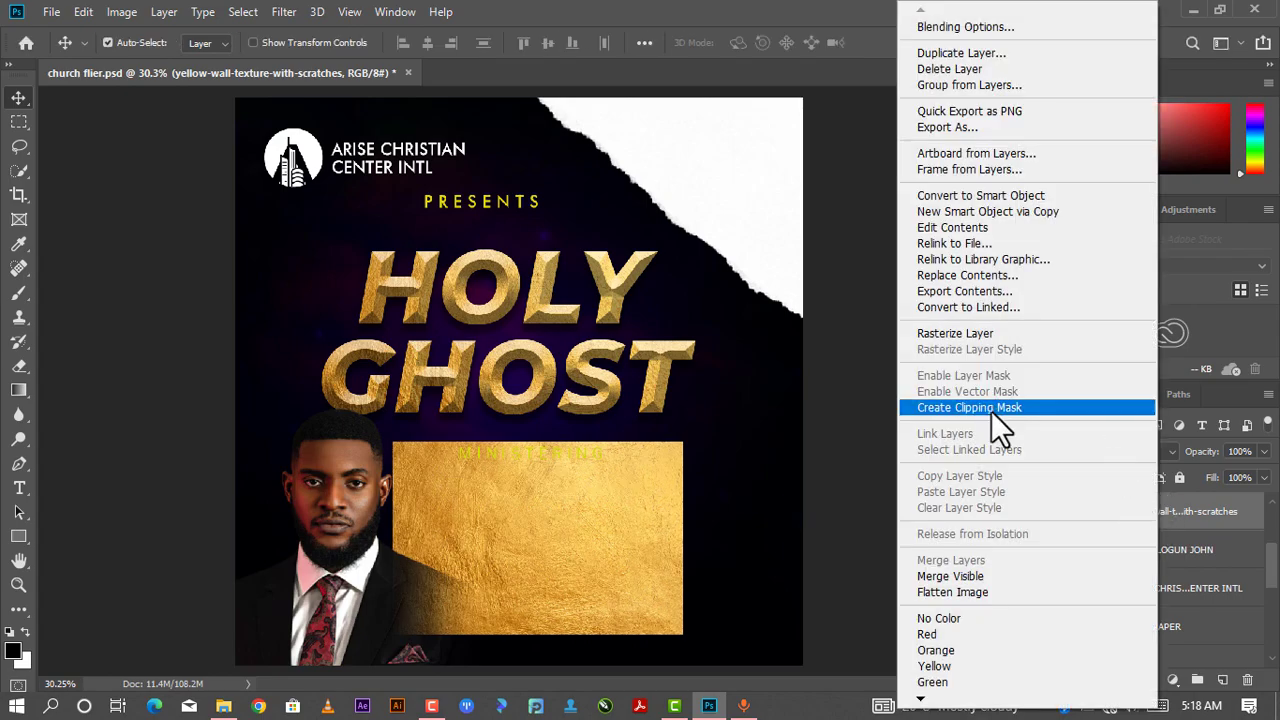
left_click(990, 410)
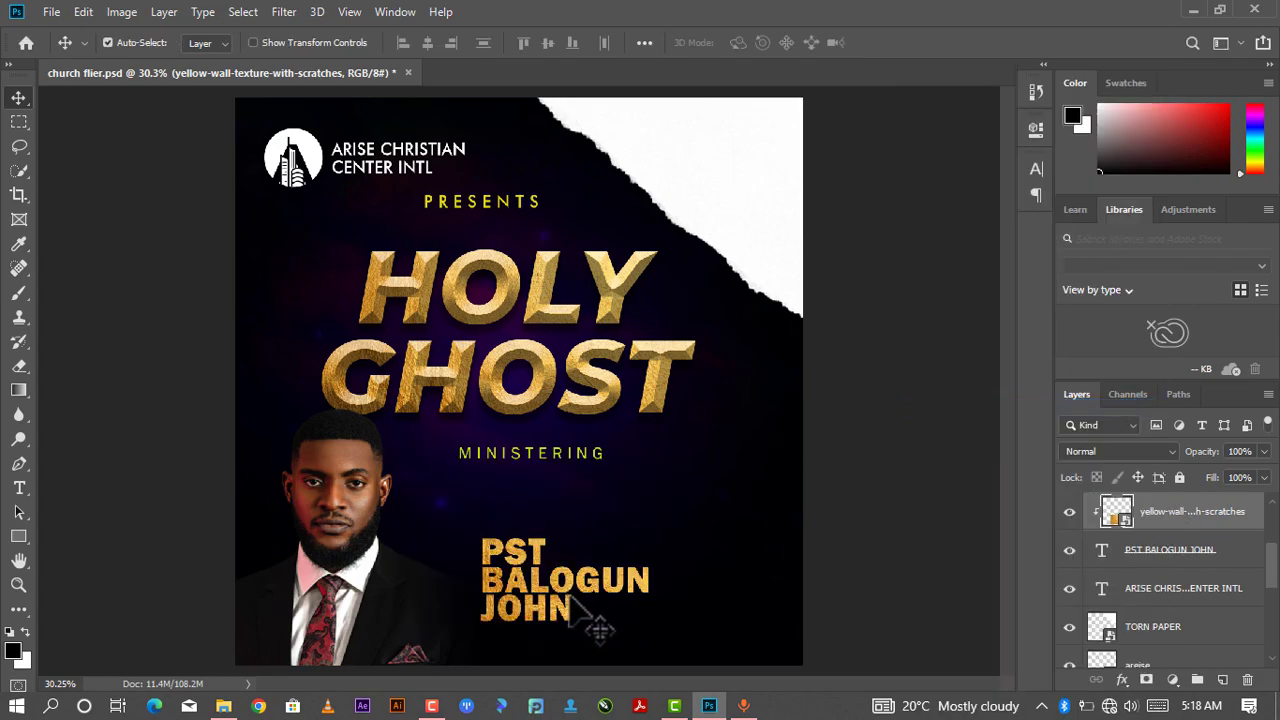
- Nudge the gold texture slightly and group it together with the speaker's name text layer
mouse_move(591, 608)
left_mouse_down()
mouse_move(580, 580)
mouse_move(582, 600)
left_mouse_up()
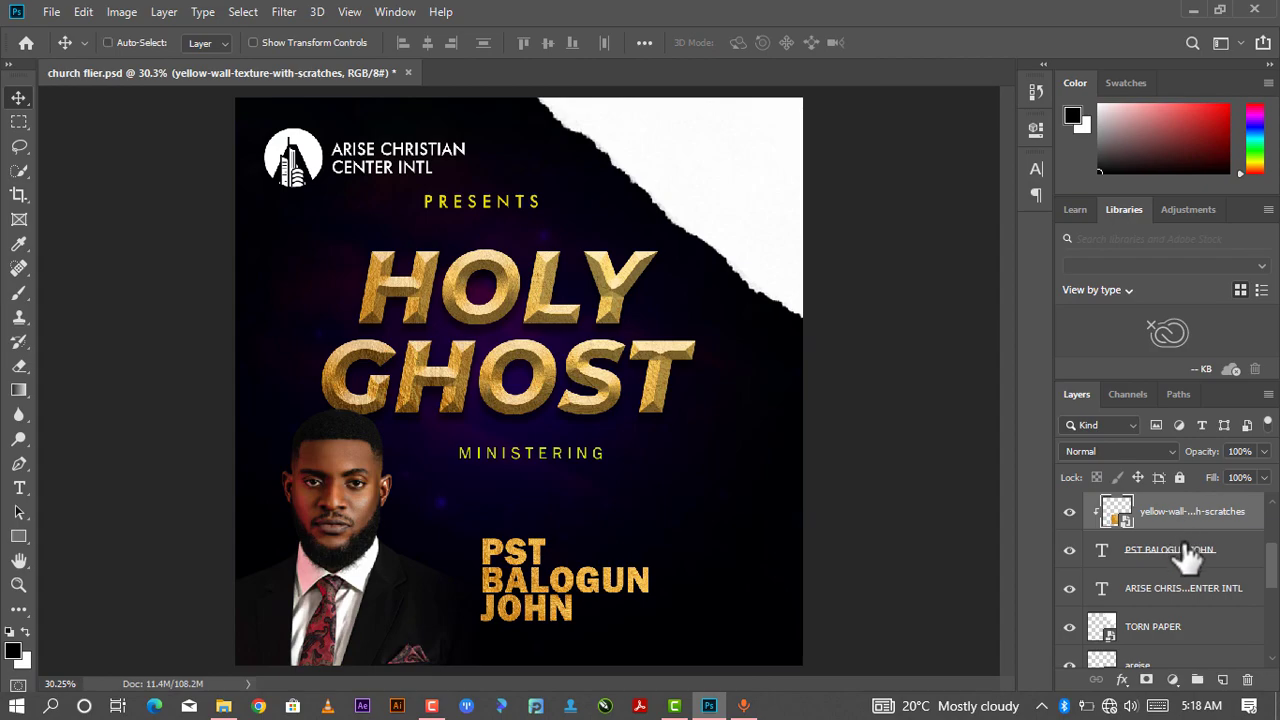
left_click(1187, 553, "ctrl")
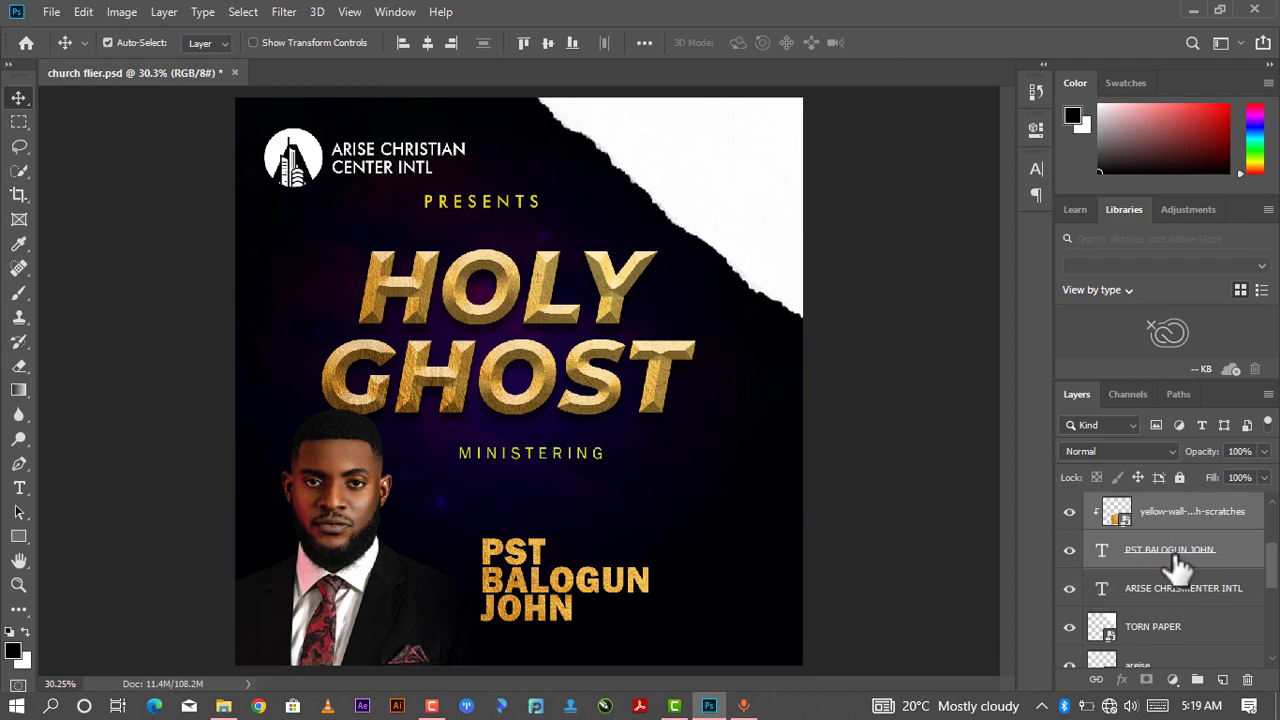
right_click(1180, 565)
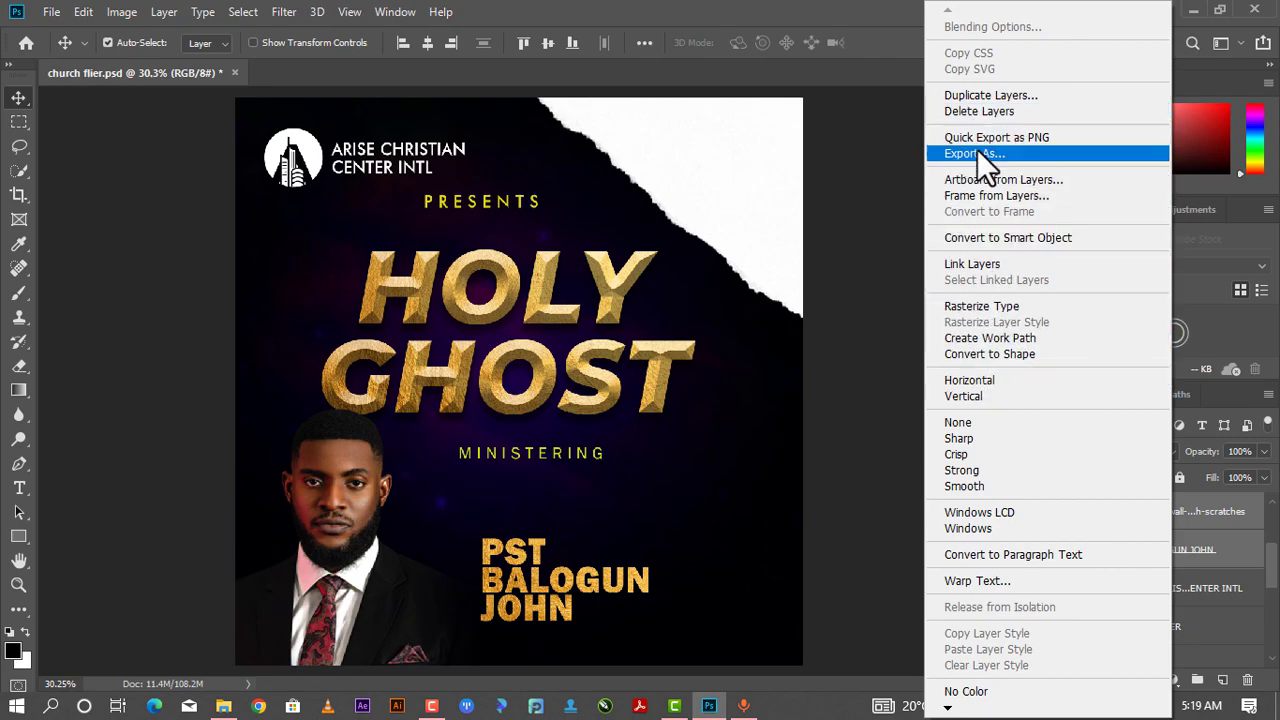
left_click(908, 284)
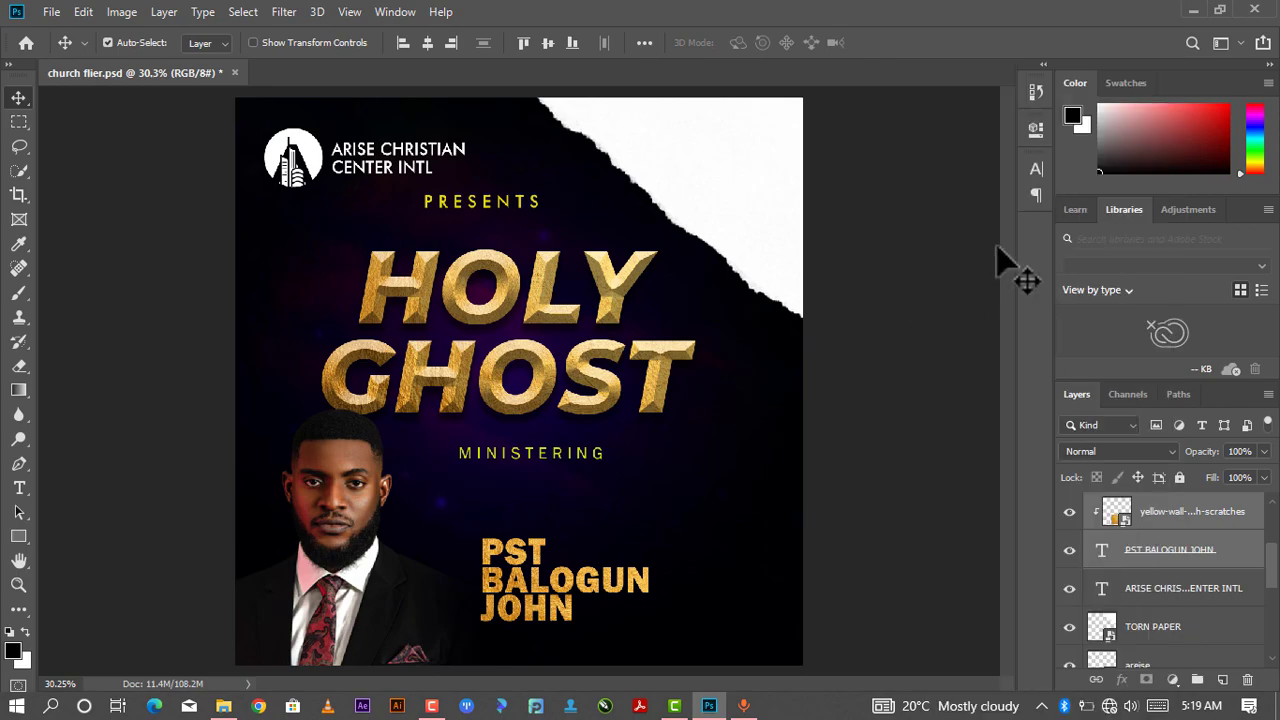
key("ctrl+g")
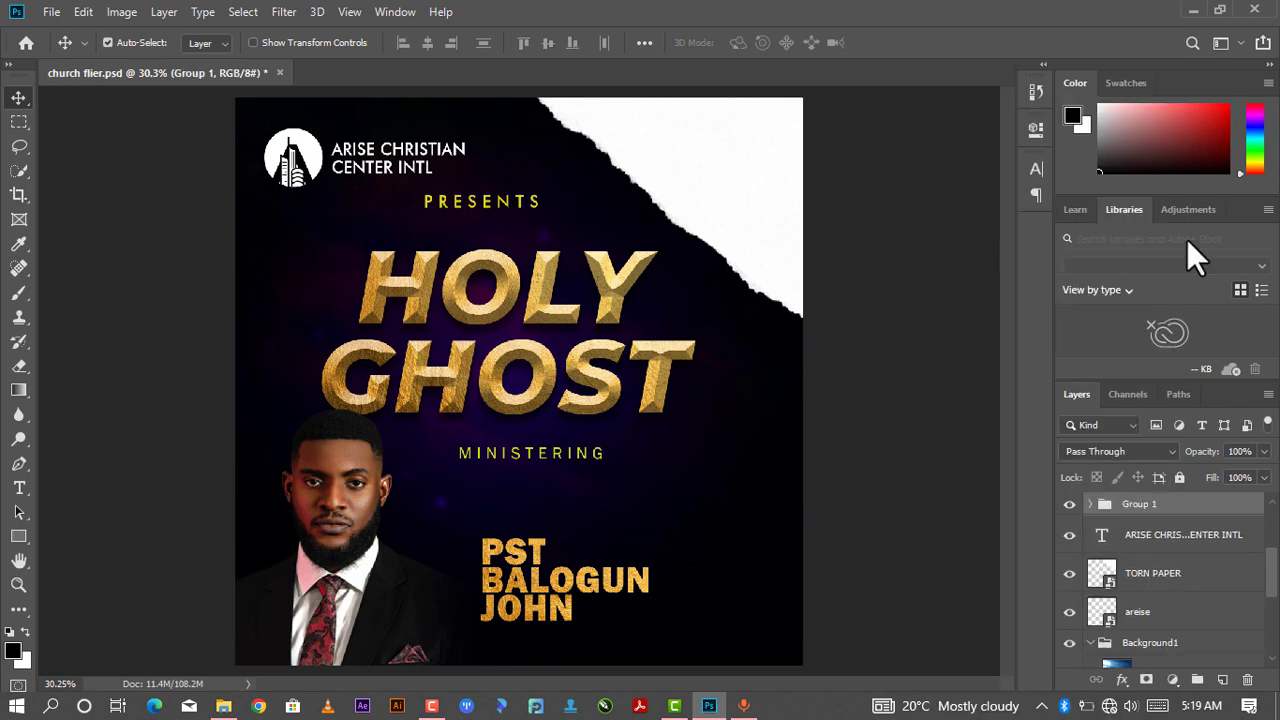
- Set auto-select to Group, nudge the name group slightly up and move MINISTERING down closer to it
left_click_drag(565, 593, 252, 102)
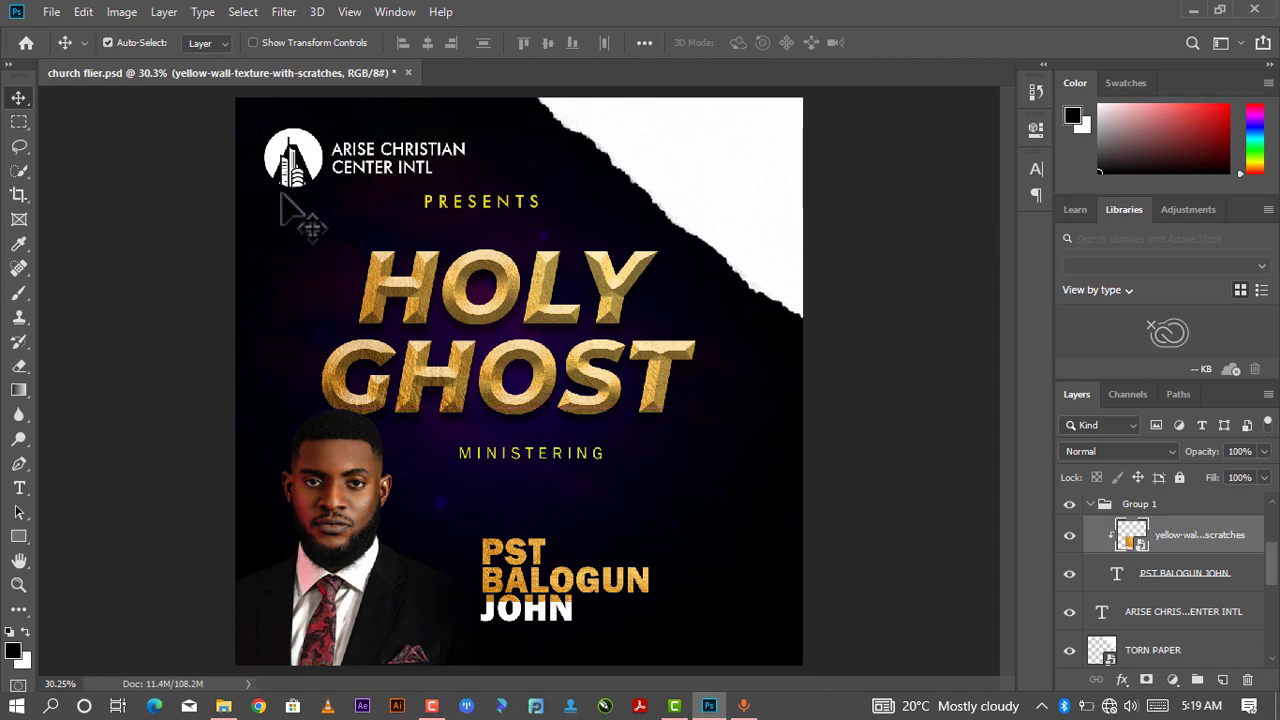
left_click(224, 42)
left_click(224, 62)
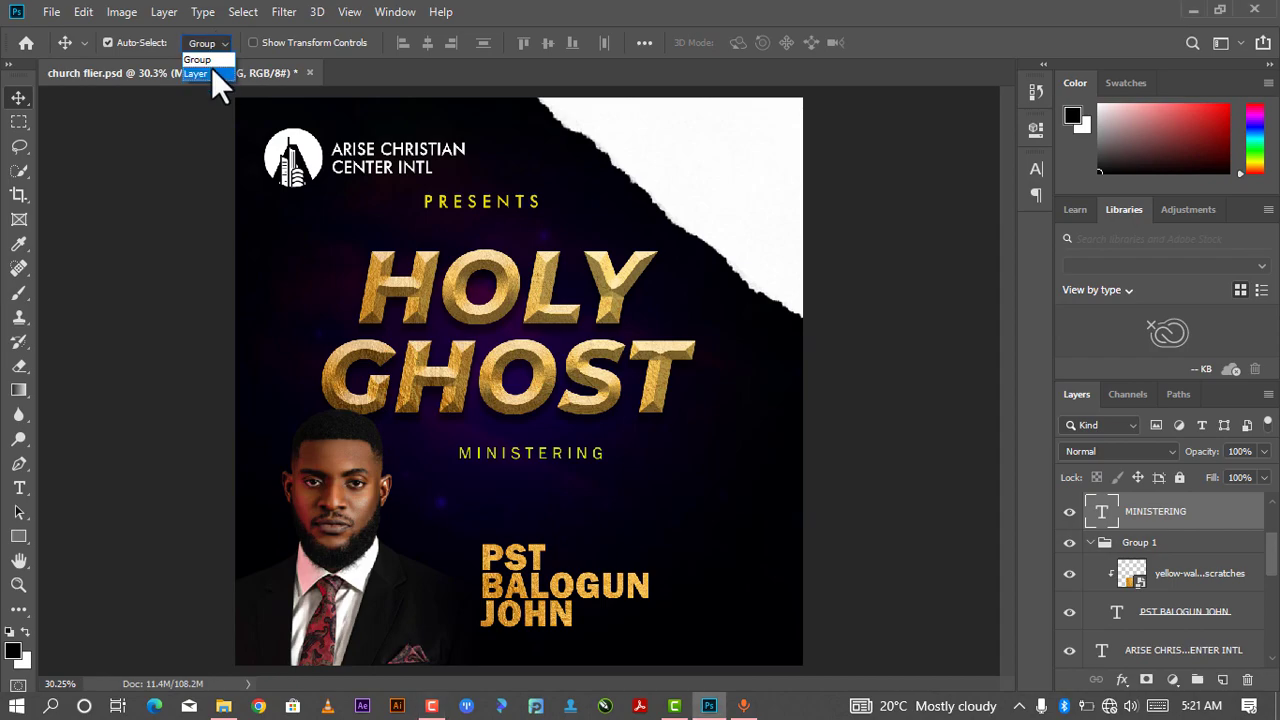
left_click_drag(556, 586, 557, 579)
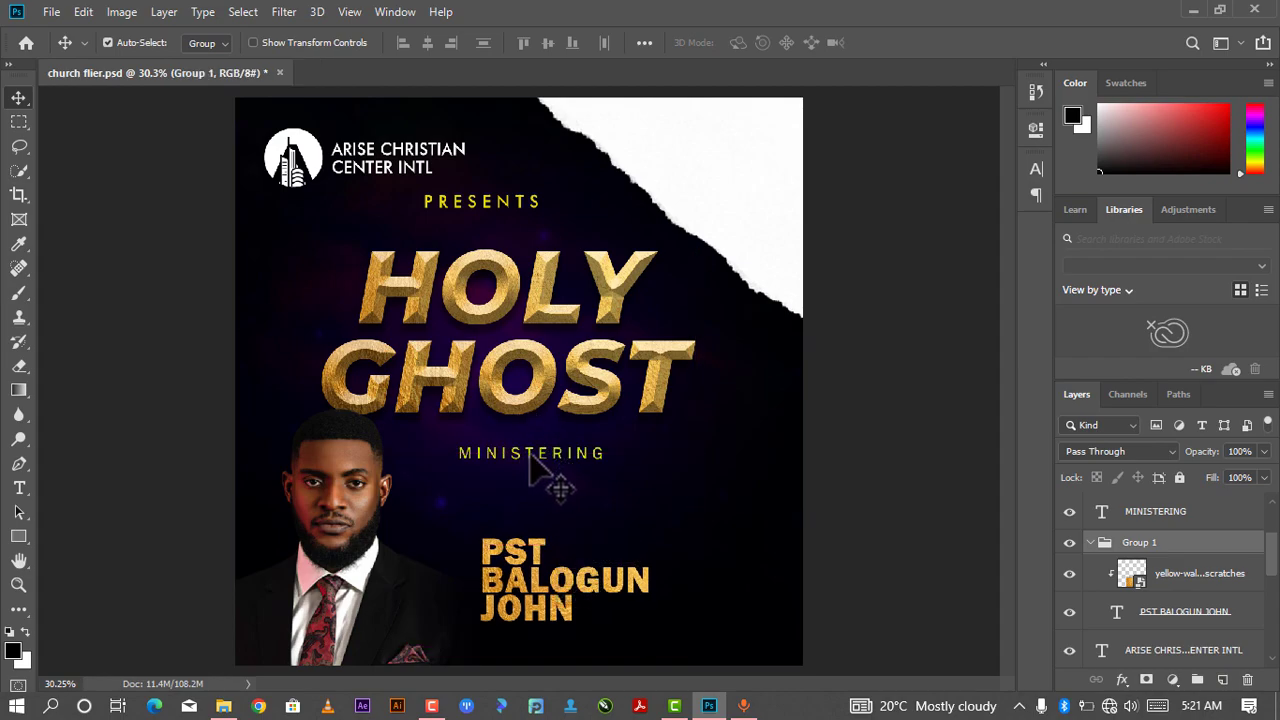
left_click_drag(533, 468, 534, 521)
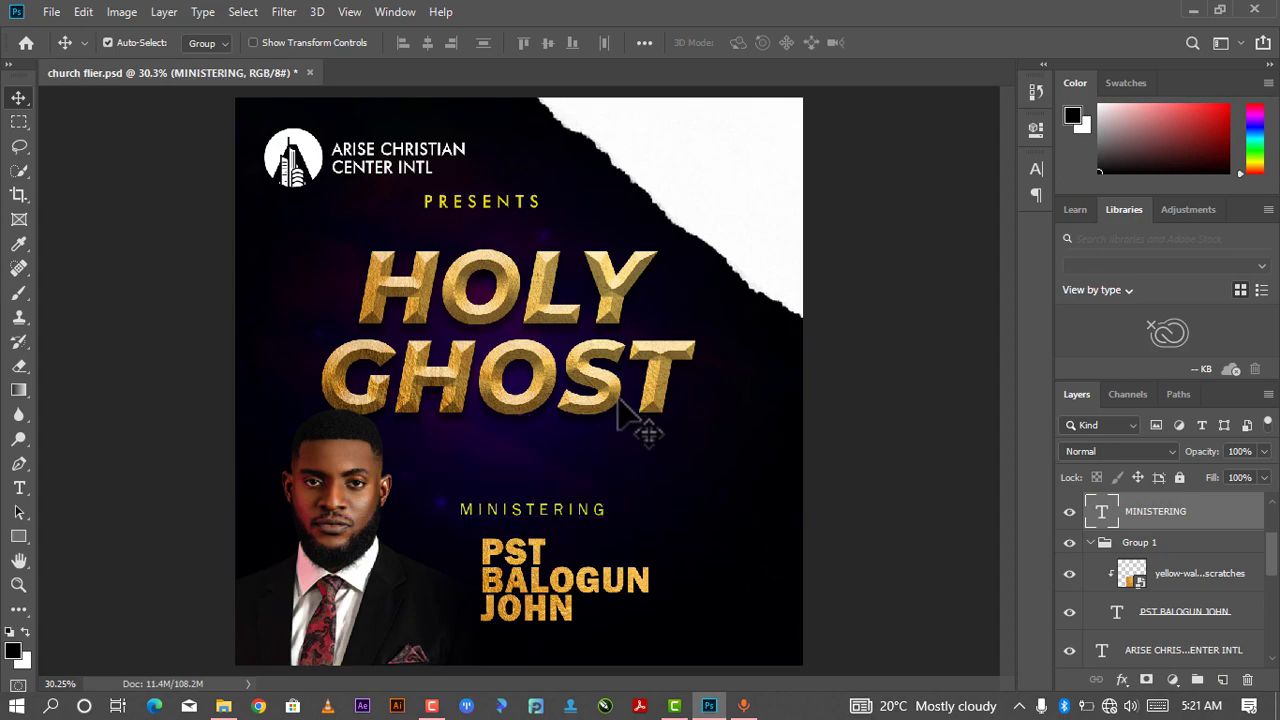
- Duplicate the church name text and move the copy just beneath the HOLY GHOST heading
left_click(413, 174)
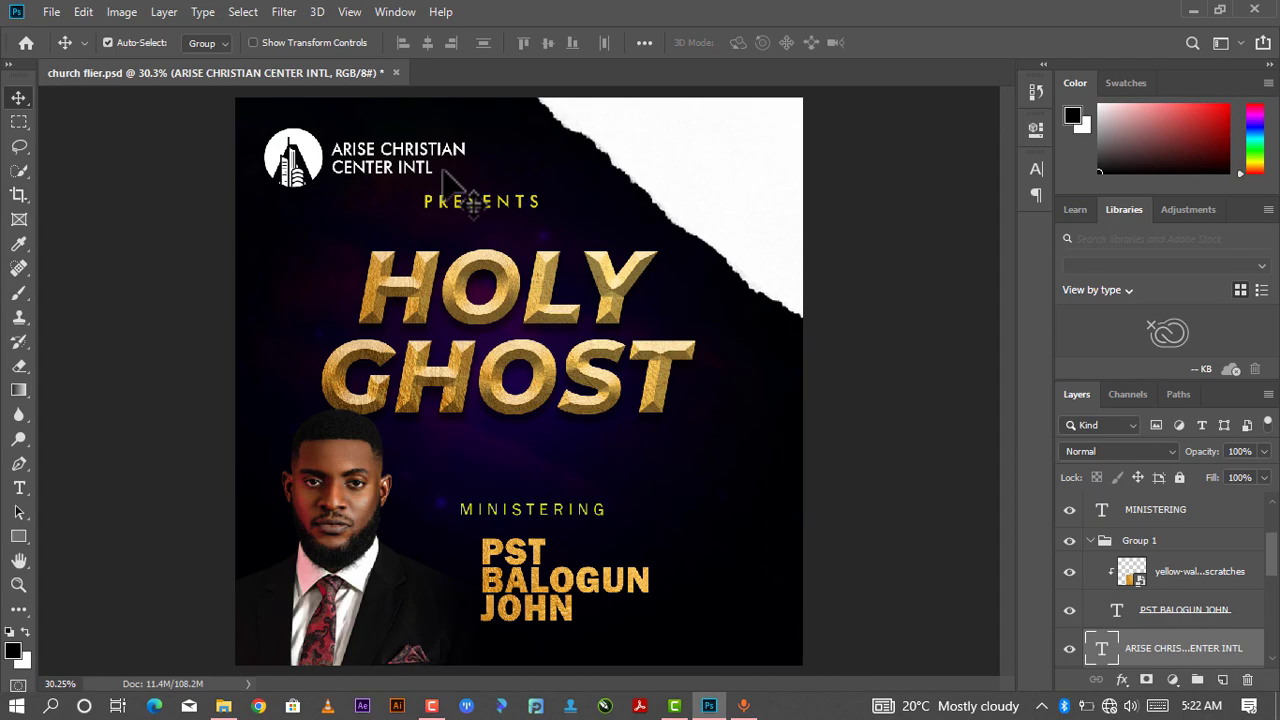
key("ctrl")
key("ctrl+j")
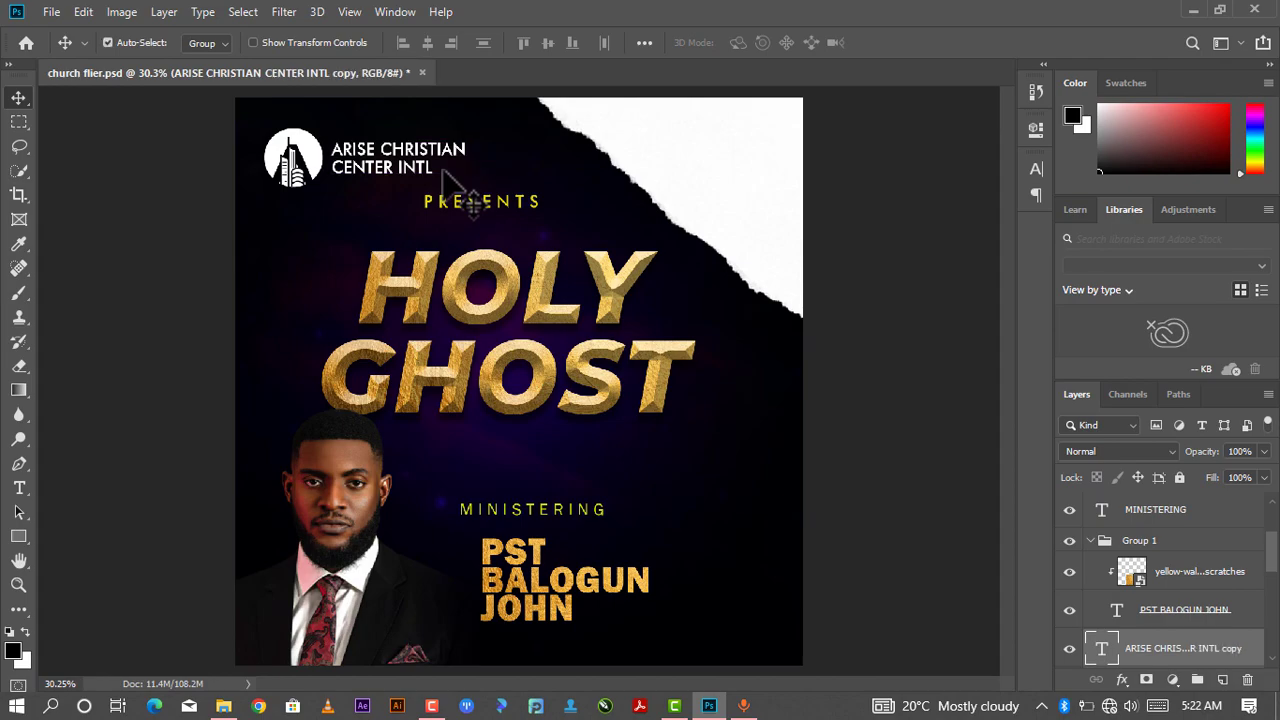
left_click_drag(403, 152, 567, 451)
- Replace the copied text with Nlight and set its font size to 72 pt
key("t")
left_click(602, 466)
key("ctrl+a")
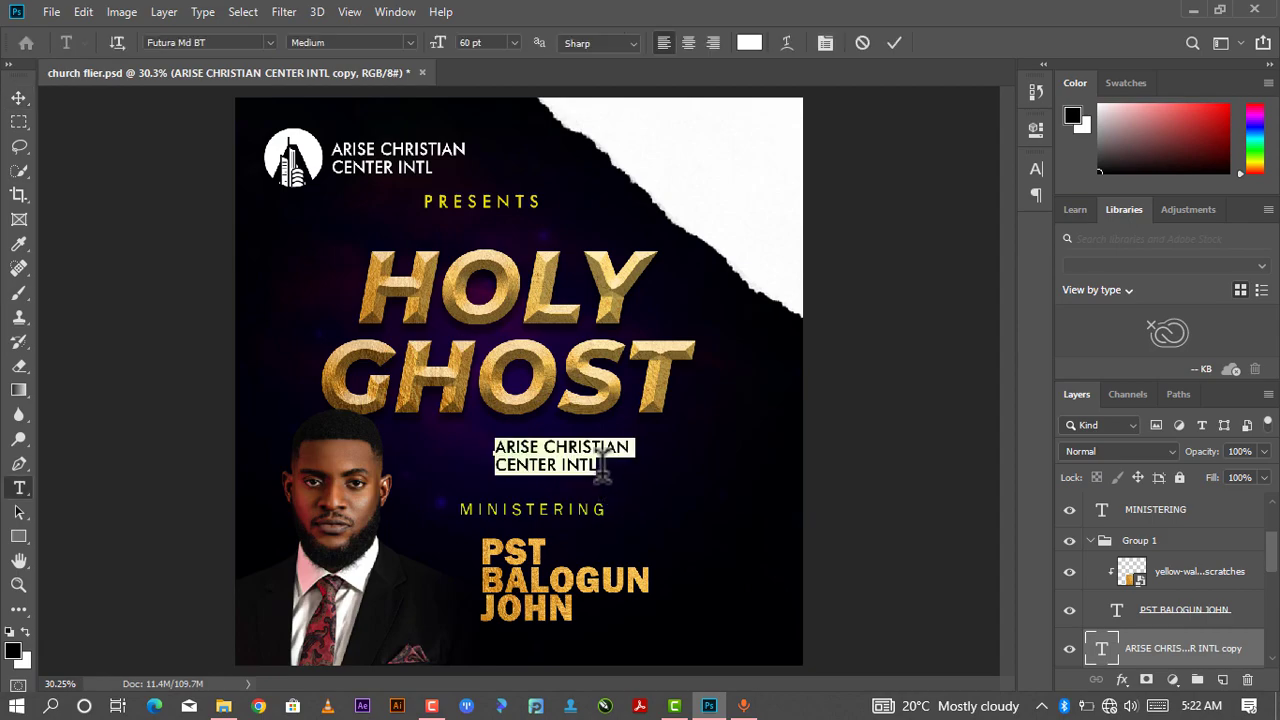
key("BackSpace")
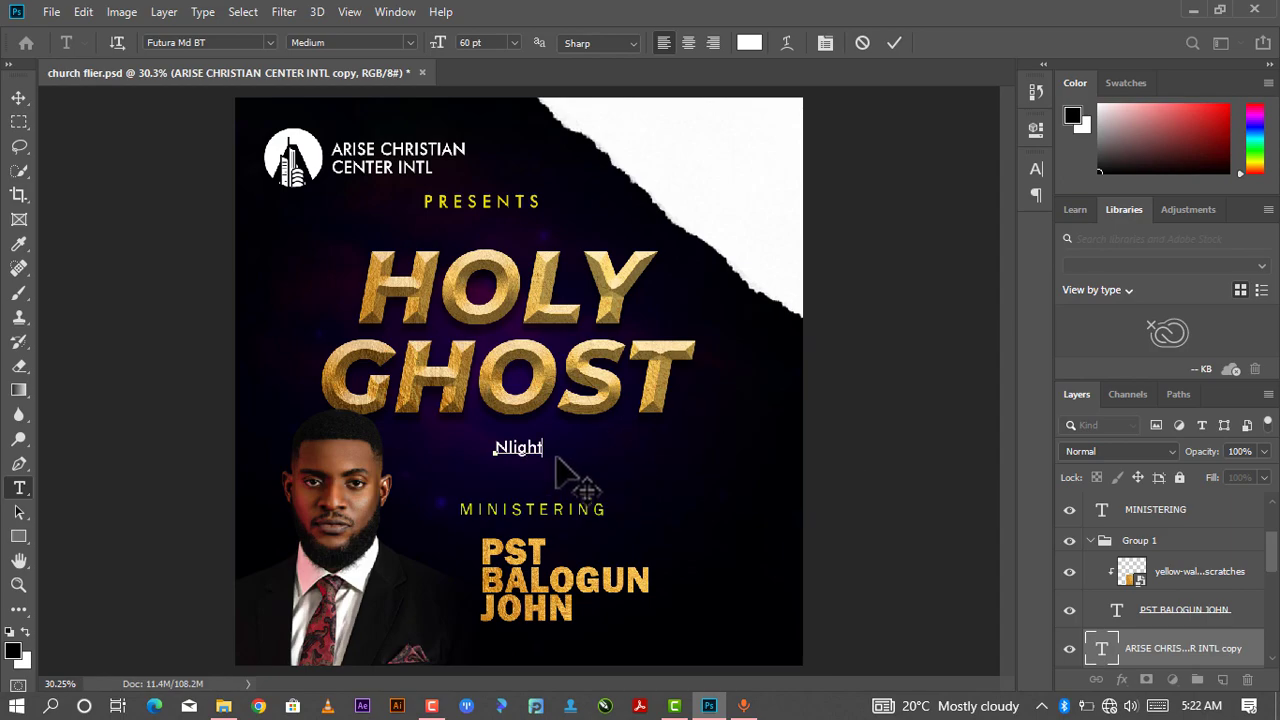
left_click_drag(555, 447, 438, 458)
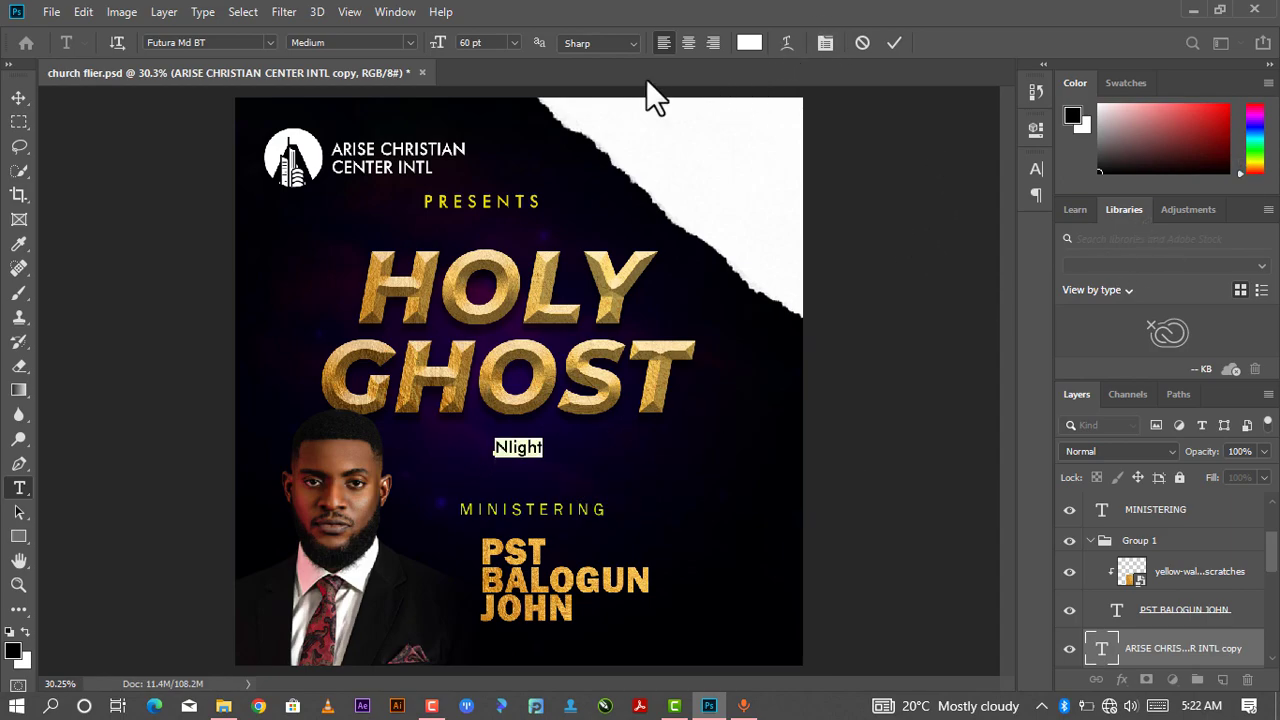
left_click(518, 42)
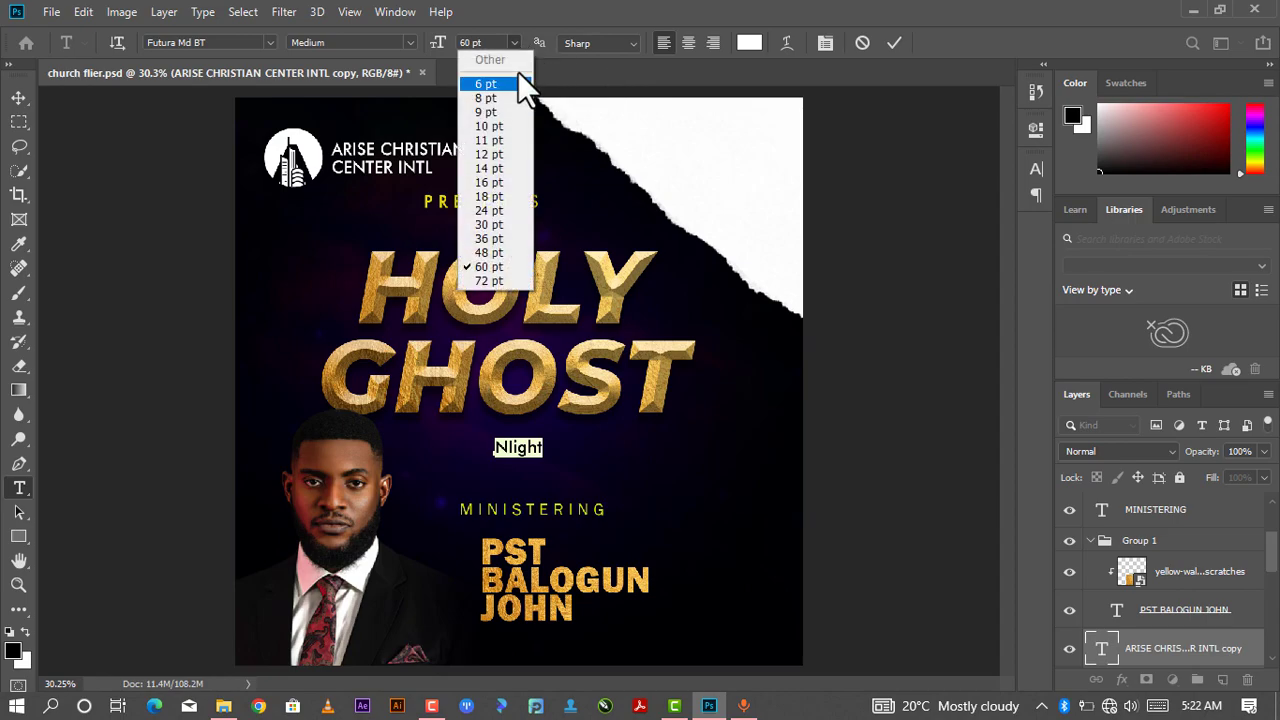
left_click(495, 278)
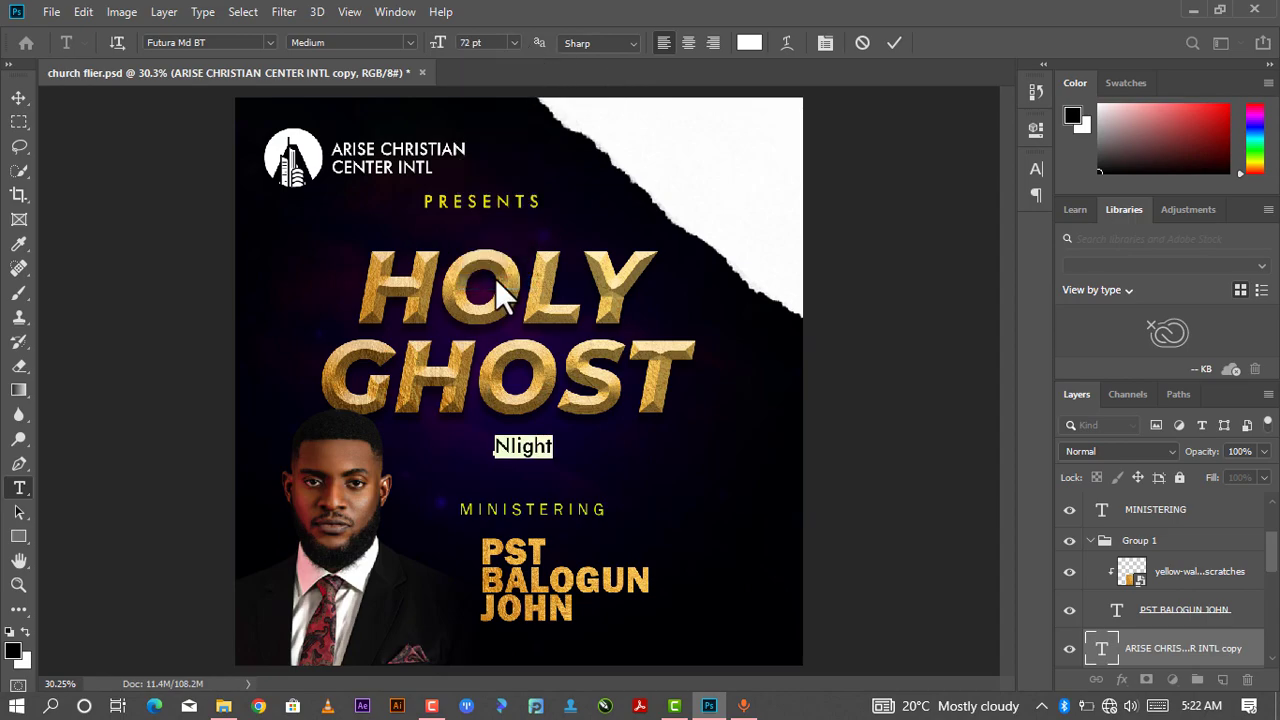
- Commit the text edit and scale the Nlight text up with Free Transform
left_click(894, 42)
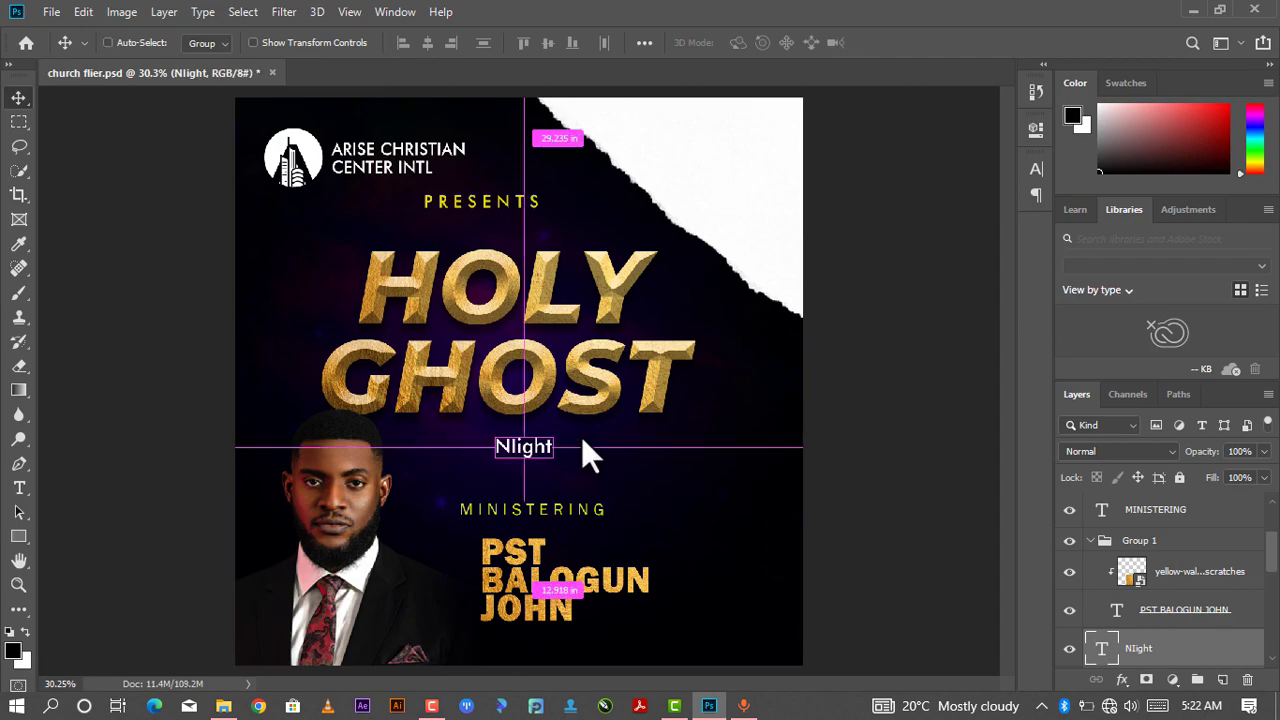
key("ctrl+t")
left_click_drag(560, 464, 630, 503)
key("Return")
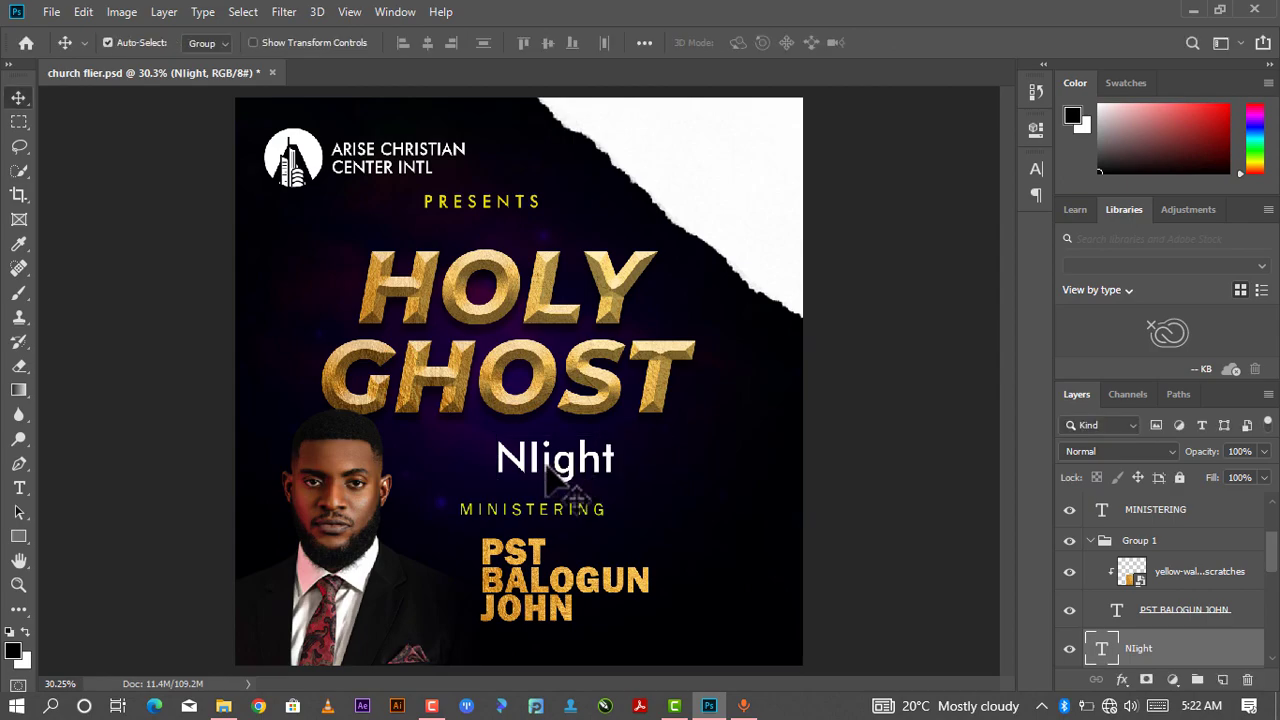
- Edit the text to read Night by deleting the extra letter l, then commit the edit
double_click(543, 460)
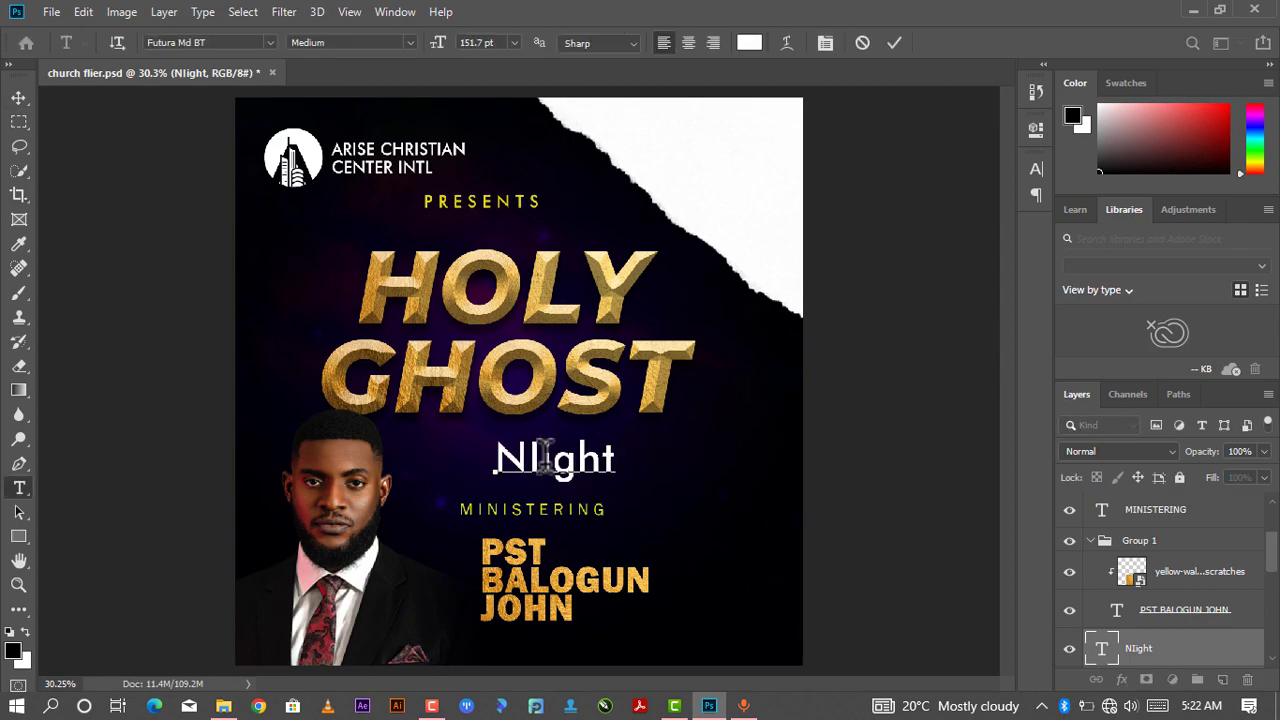
key("Delete")
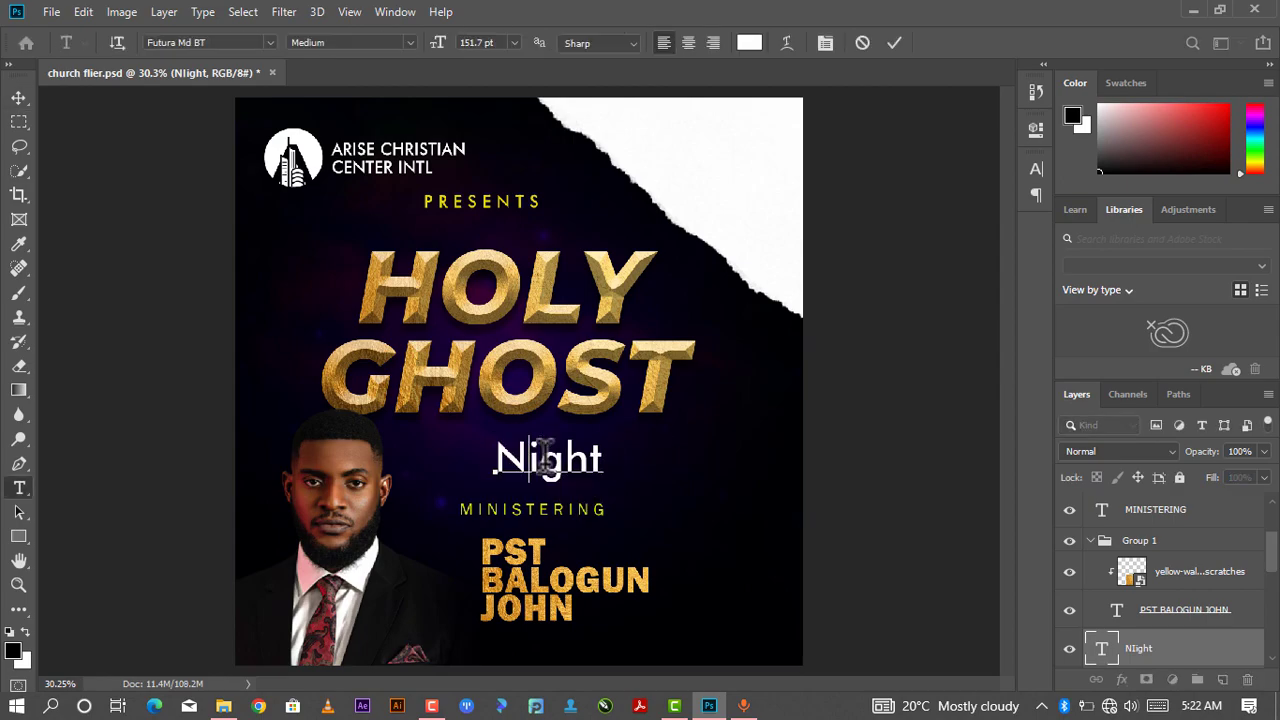
left_click(884, 45)
right_click(599, 471)
left_click(603, 480)
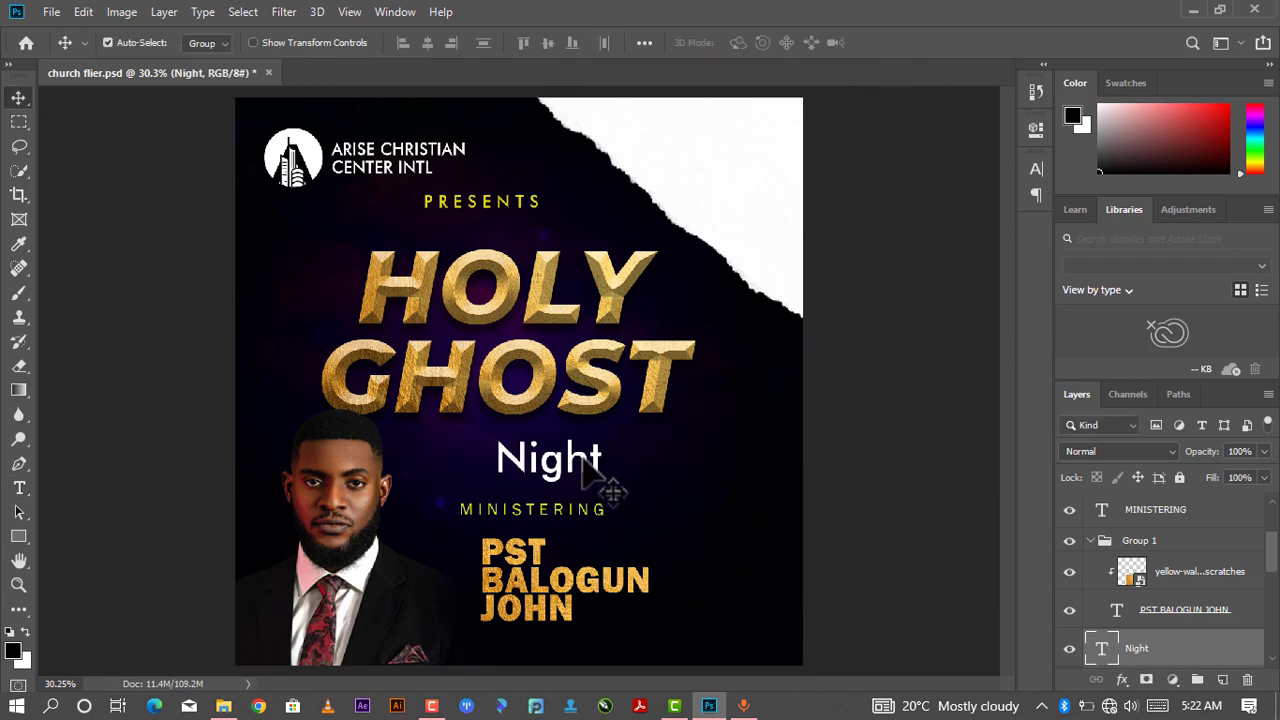
- Change the Night text's font to BlackJack Regular
key("t")
double_click(588, 458)
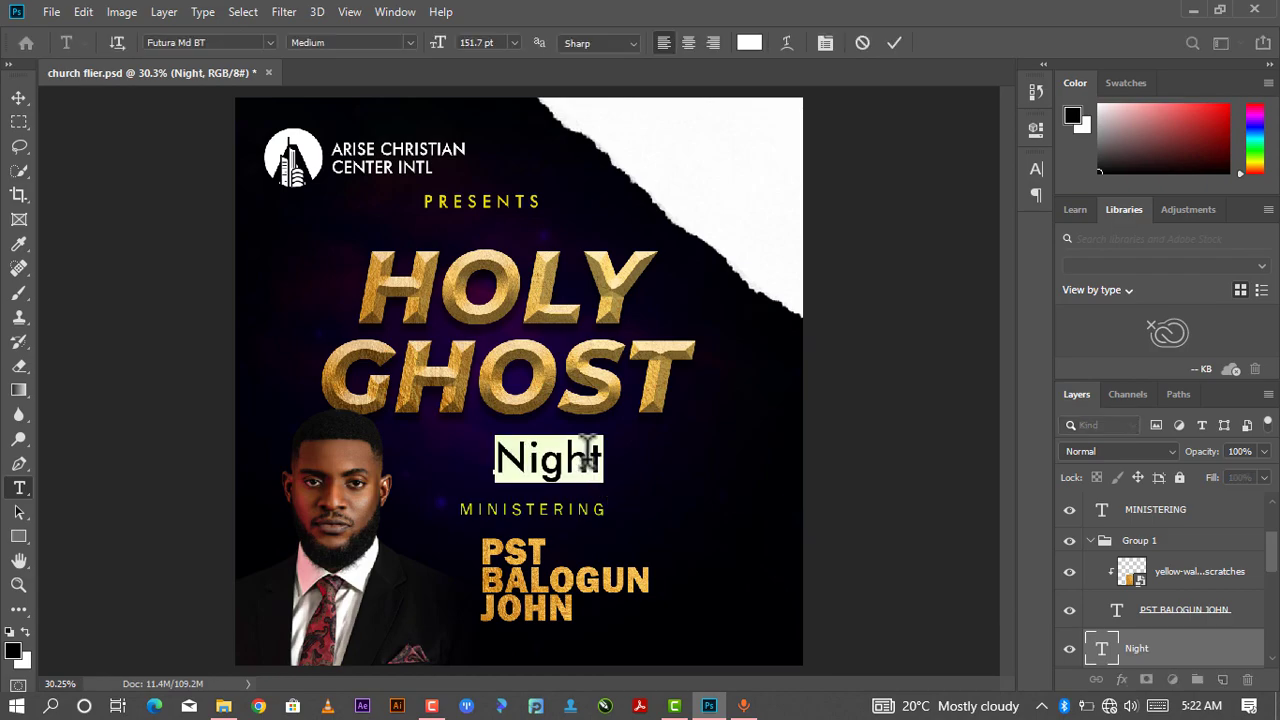
left_click(1036, 136)
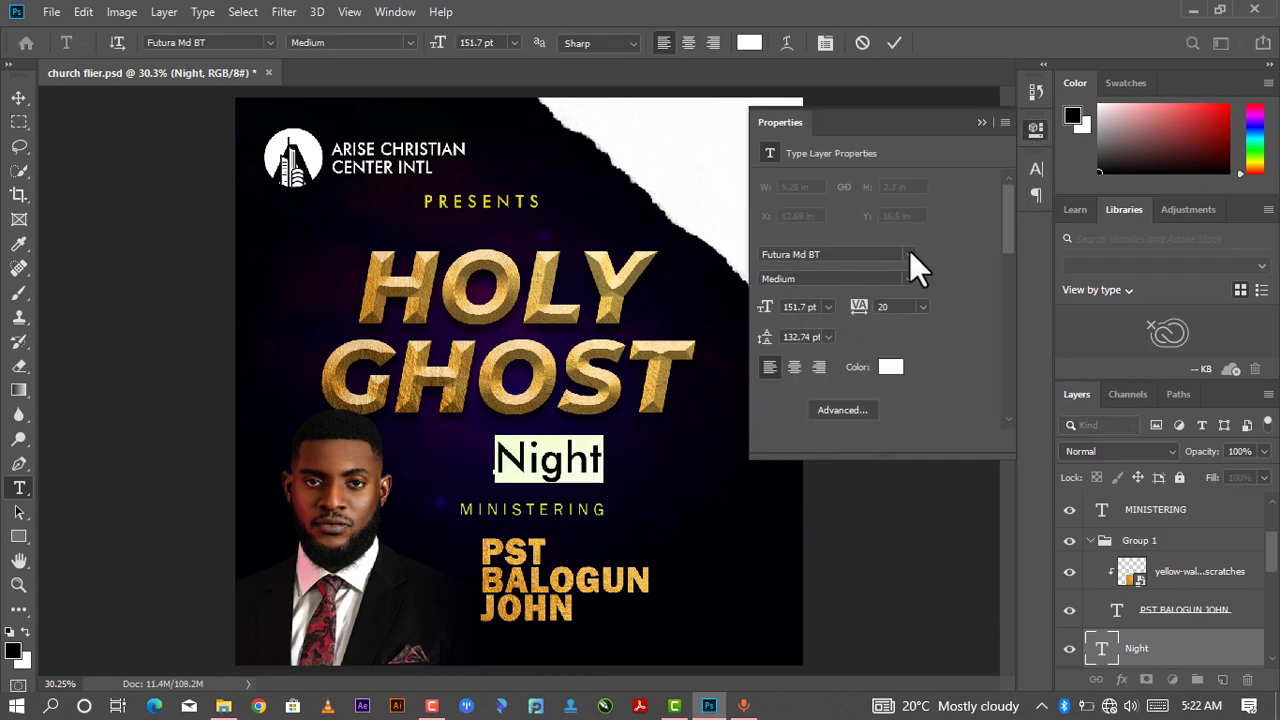
left_click(909, 254)
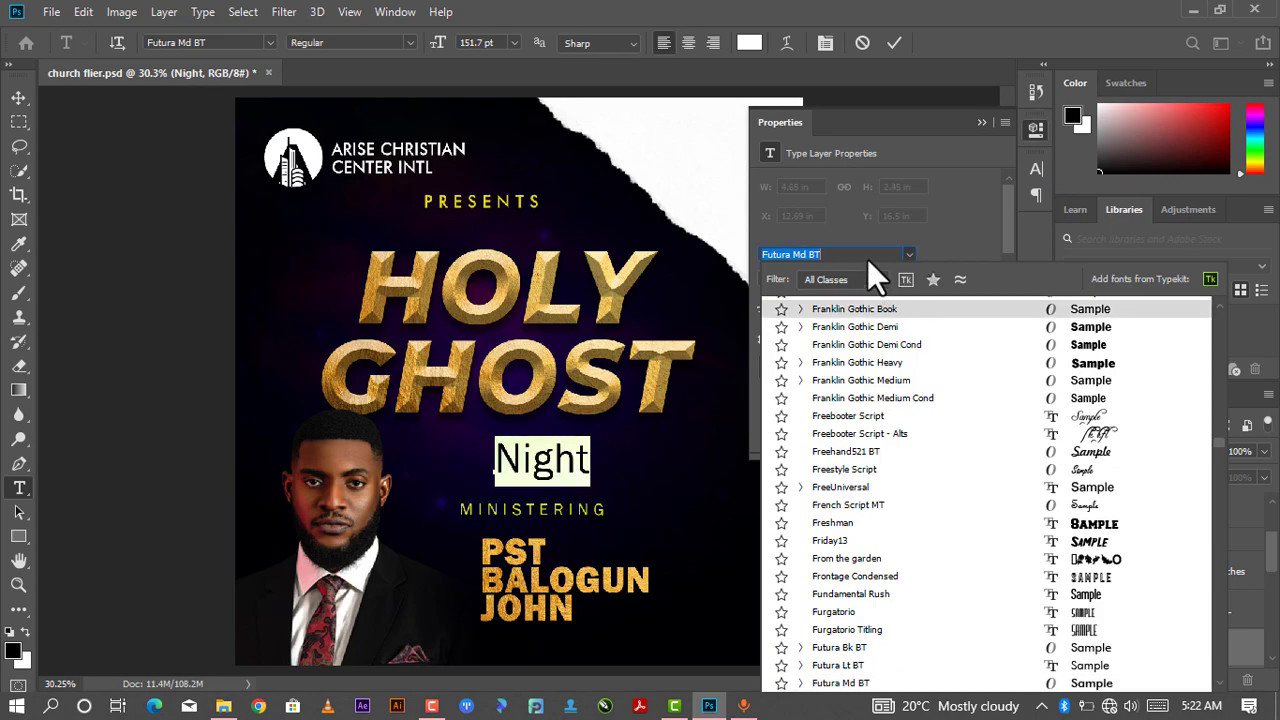
type("blackja")
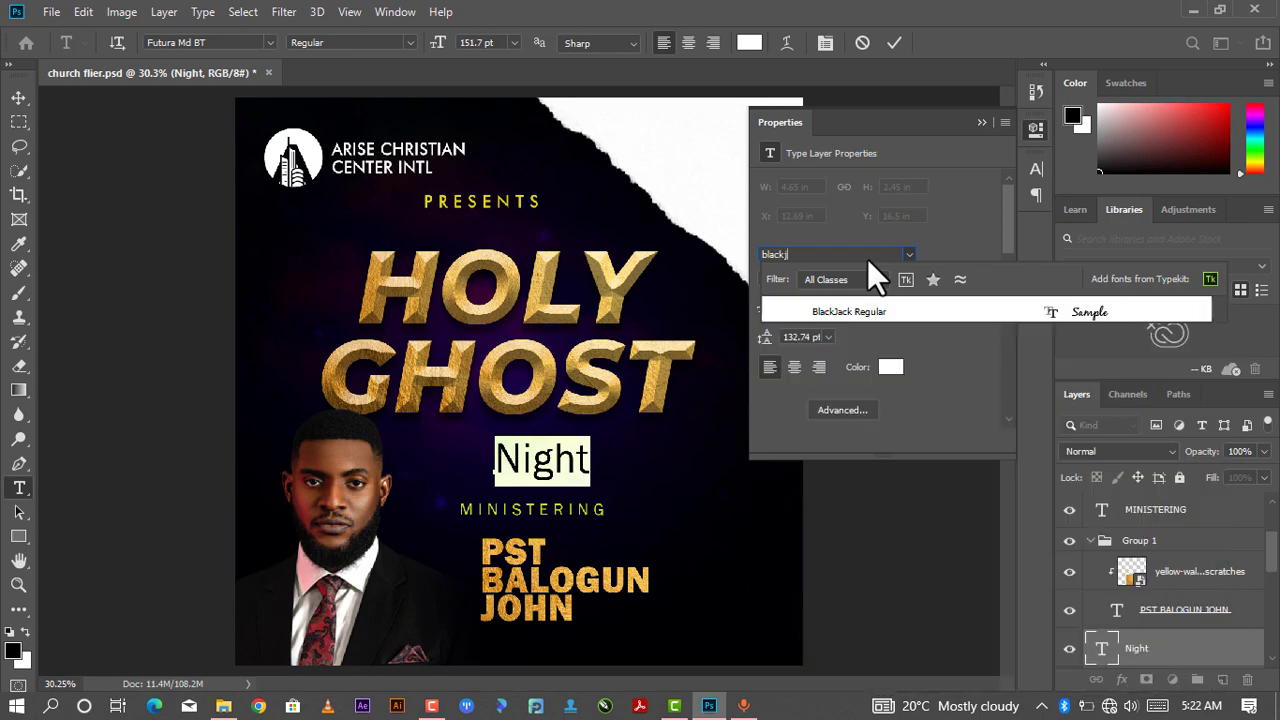
left_click(893, 311)
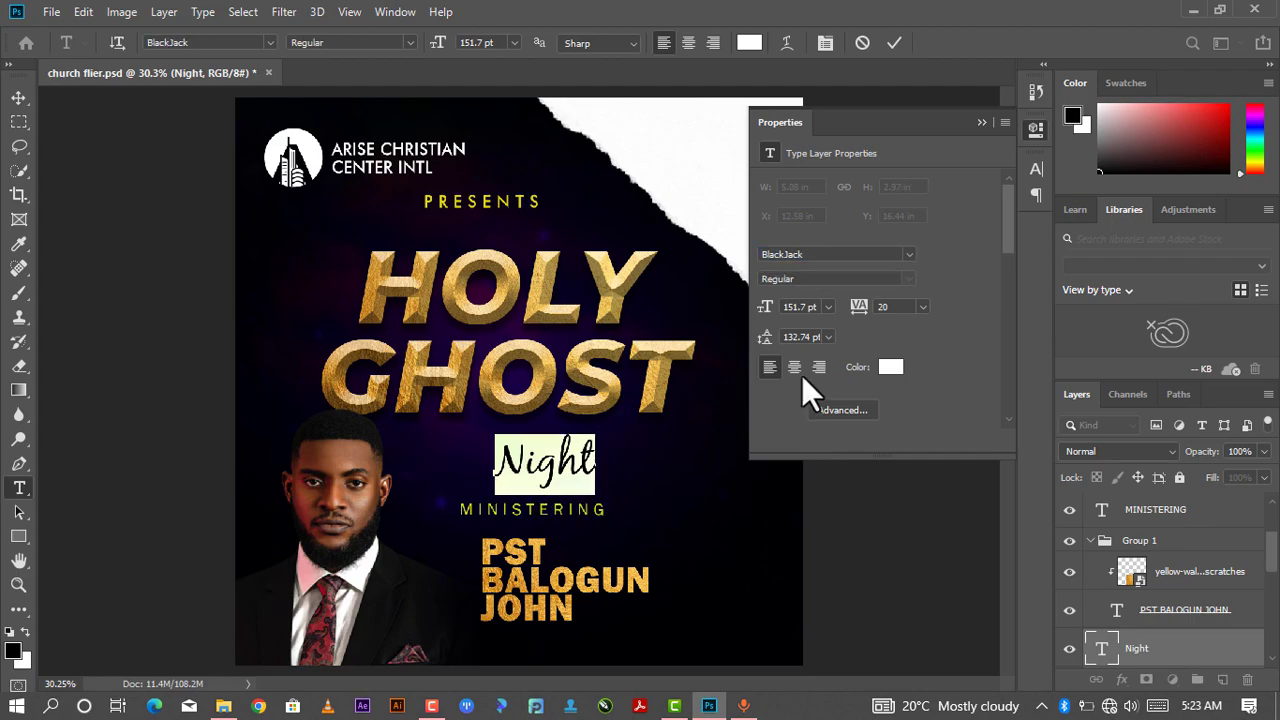
left_click(984, 117)
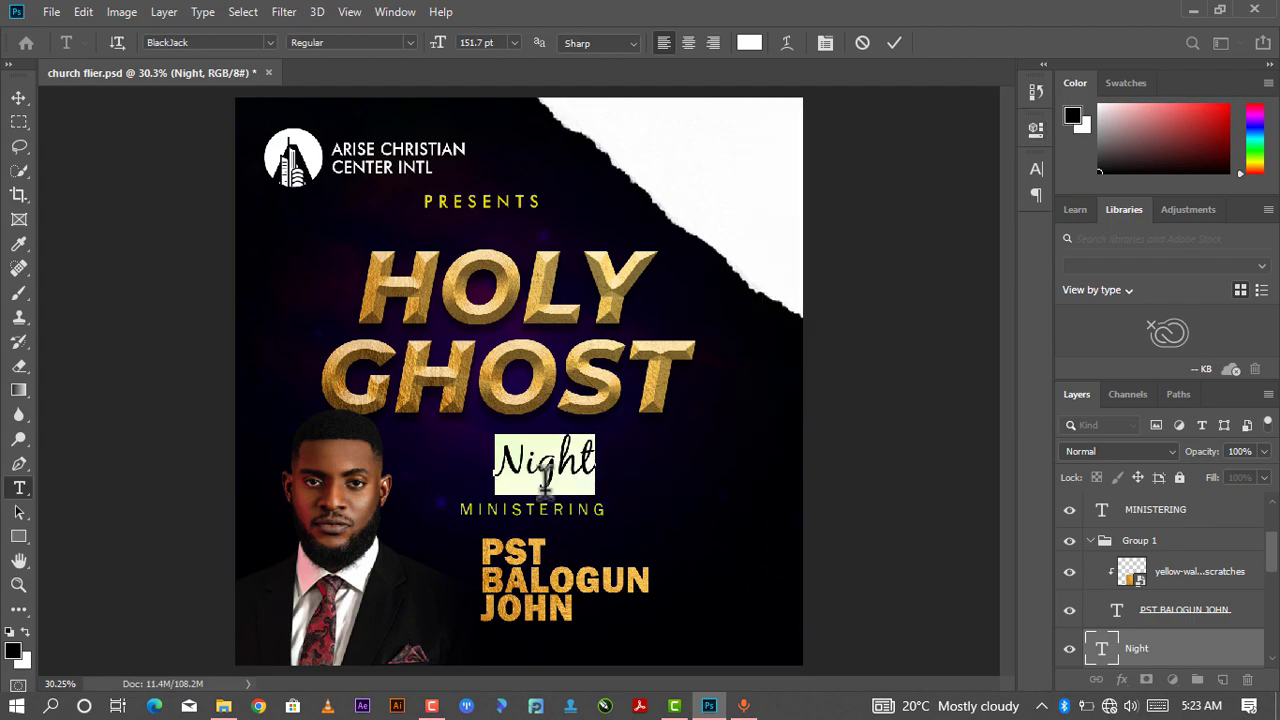
- Move the Night text up under GHOST and reorder its layer above the HOLYGHOST group
left_click(894, 42)
key("v")
left_click_drag(584, 461, 600, 431)
left_click_drag(1168, 655, 1172, 572)
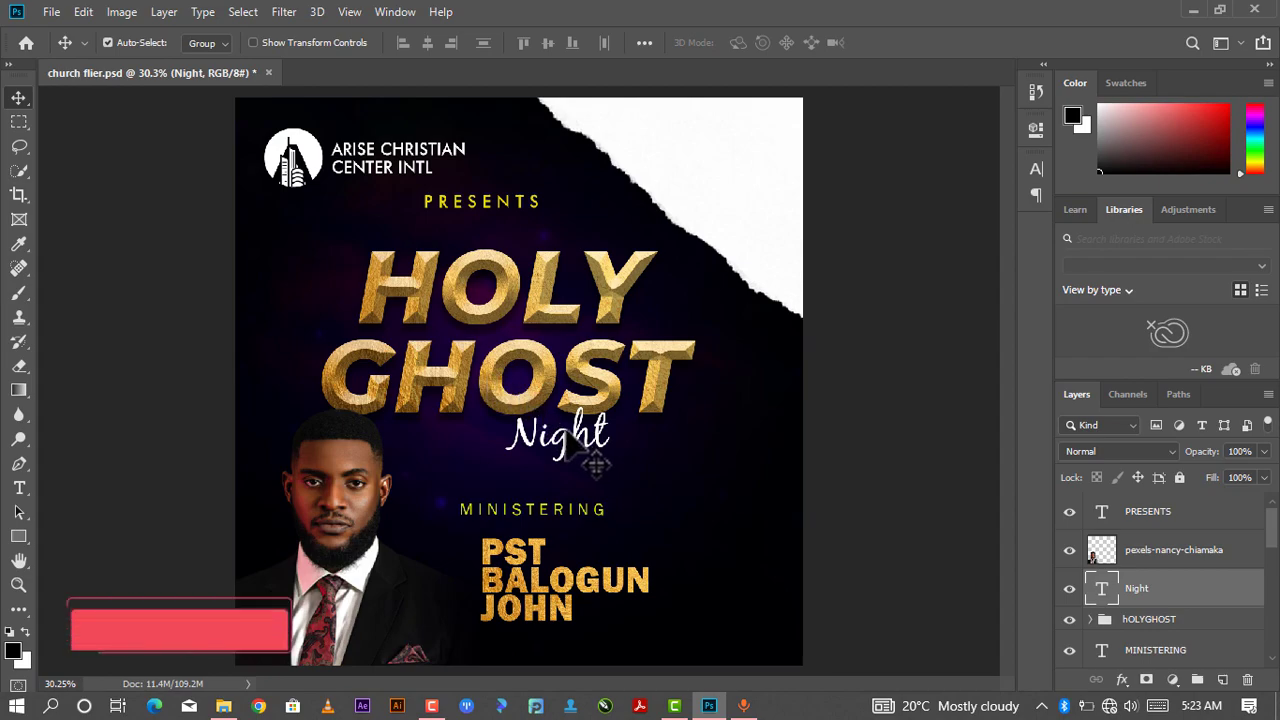
- Scale the Night text to about 140% and reposition it just beneath GHOST
key("ctrl+t")
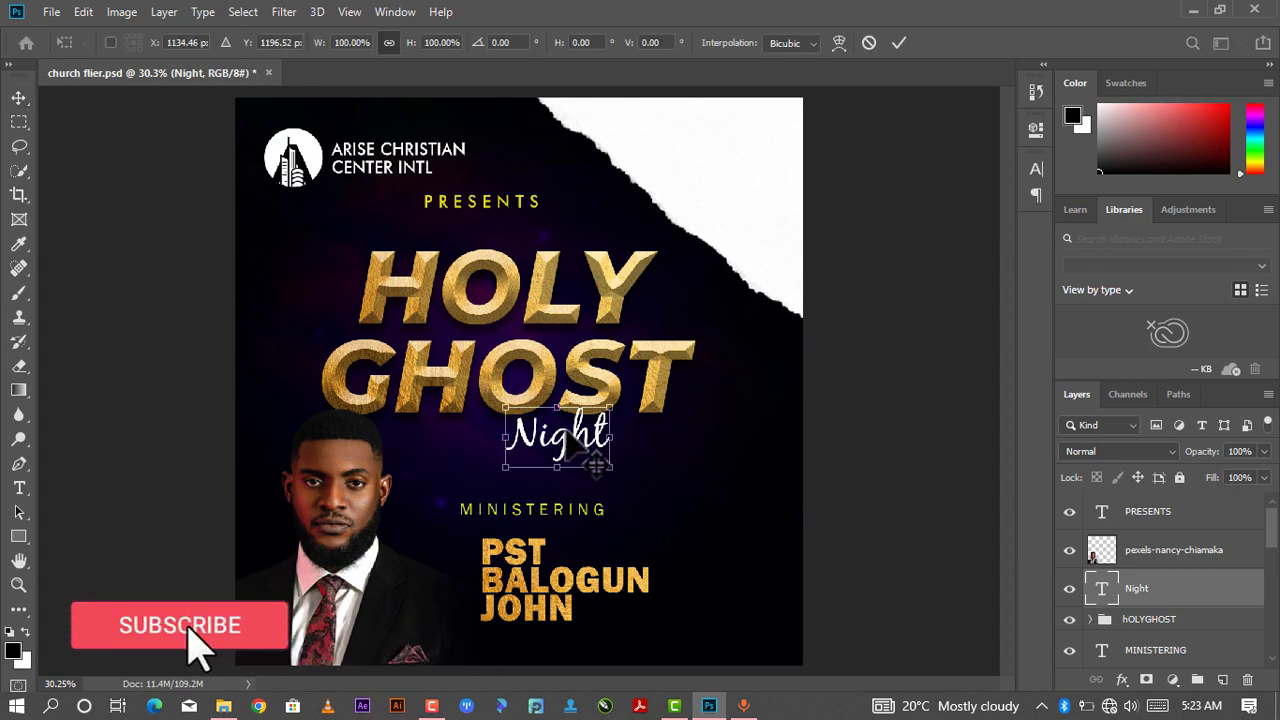
left_click_drag(624, 478, 660, 498)
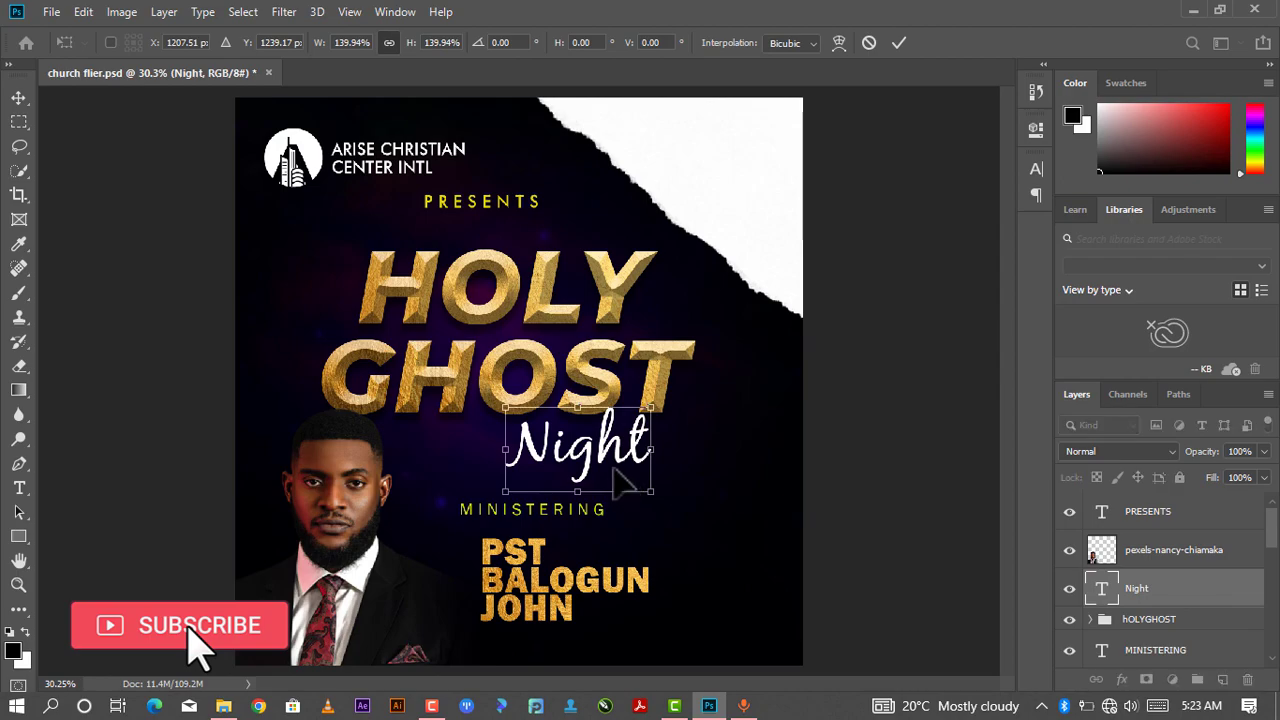
left_click_drag(616, 456, 592, 445)
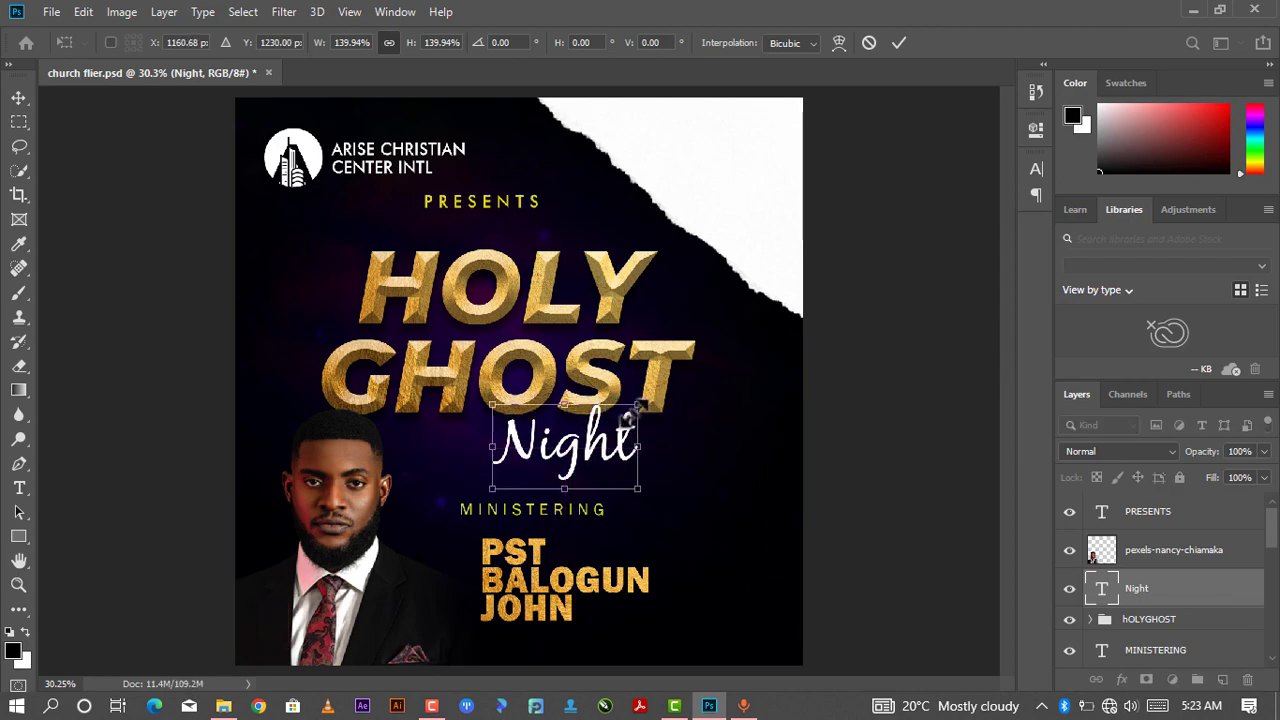
left_click(902, 43)
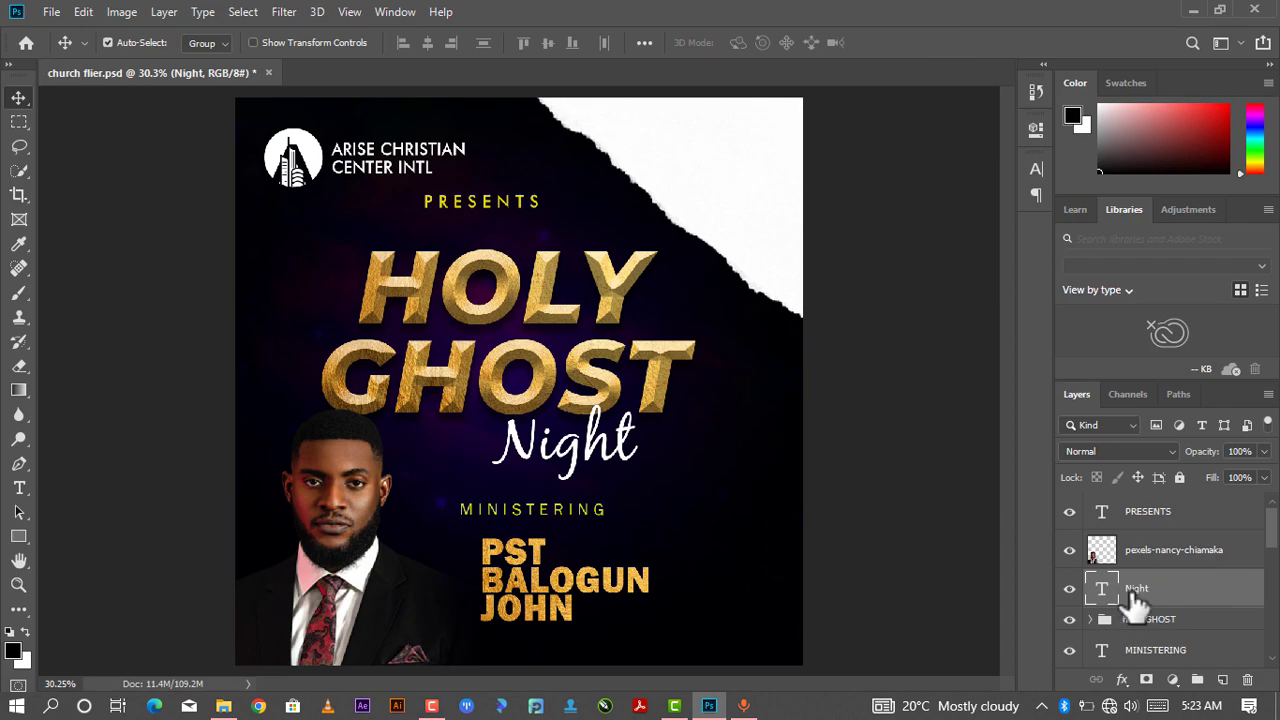
- Add a drop shadow layer style to the Night text layer
right_click(1137, 595)
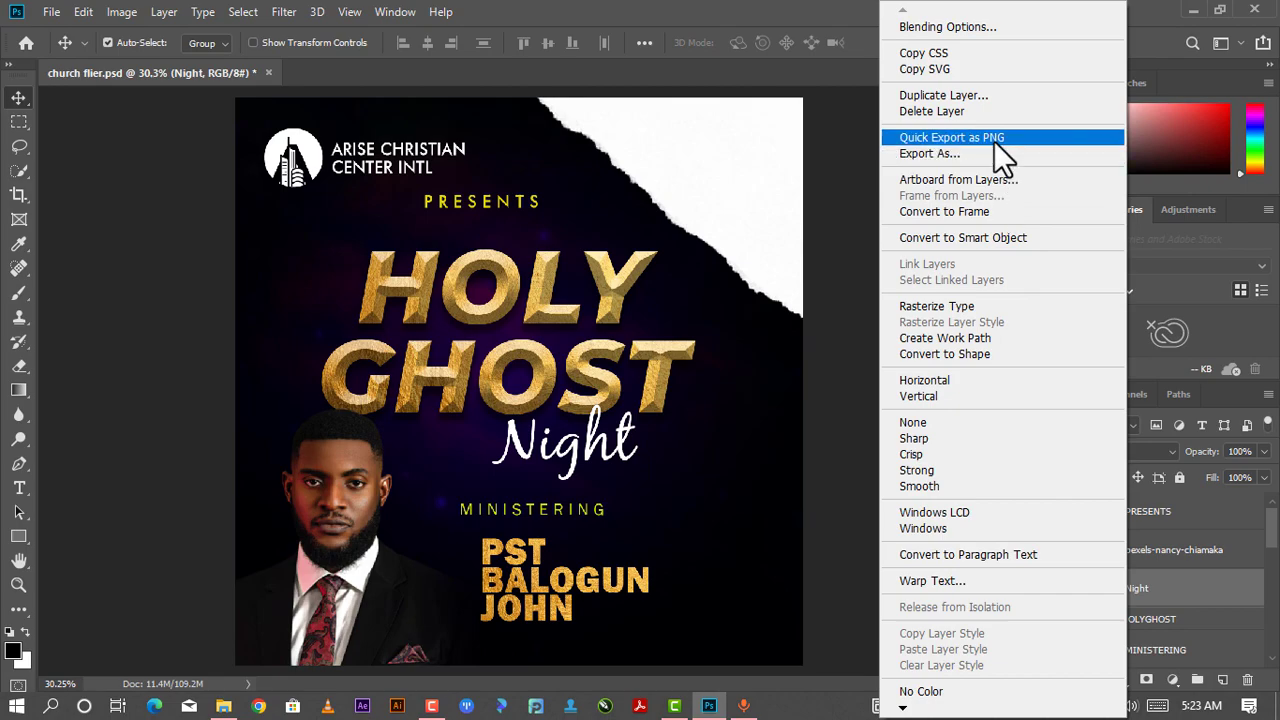
left_click(989, 28)
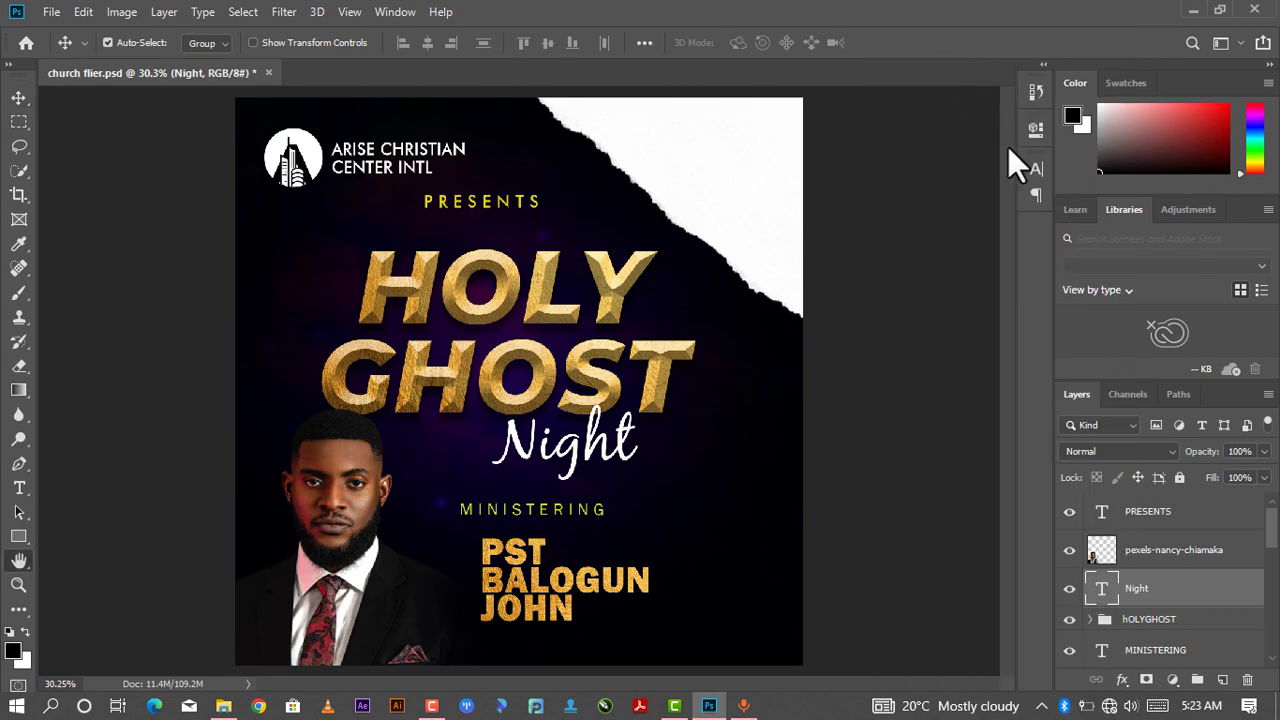
left_click_drag(827, 150, 890, 133)
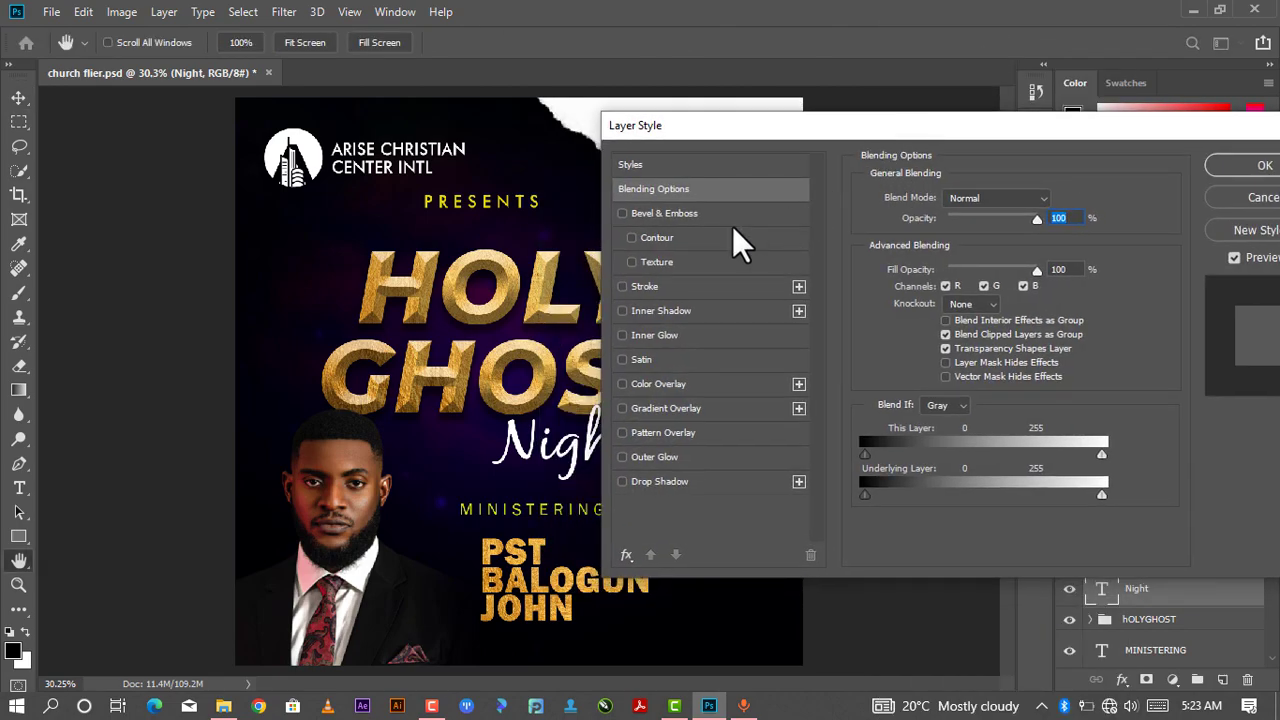
left_click(628, 483)
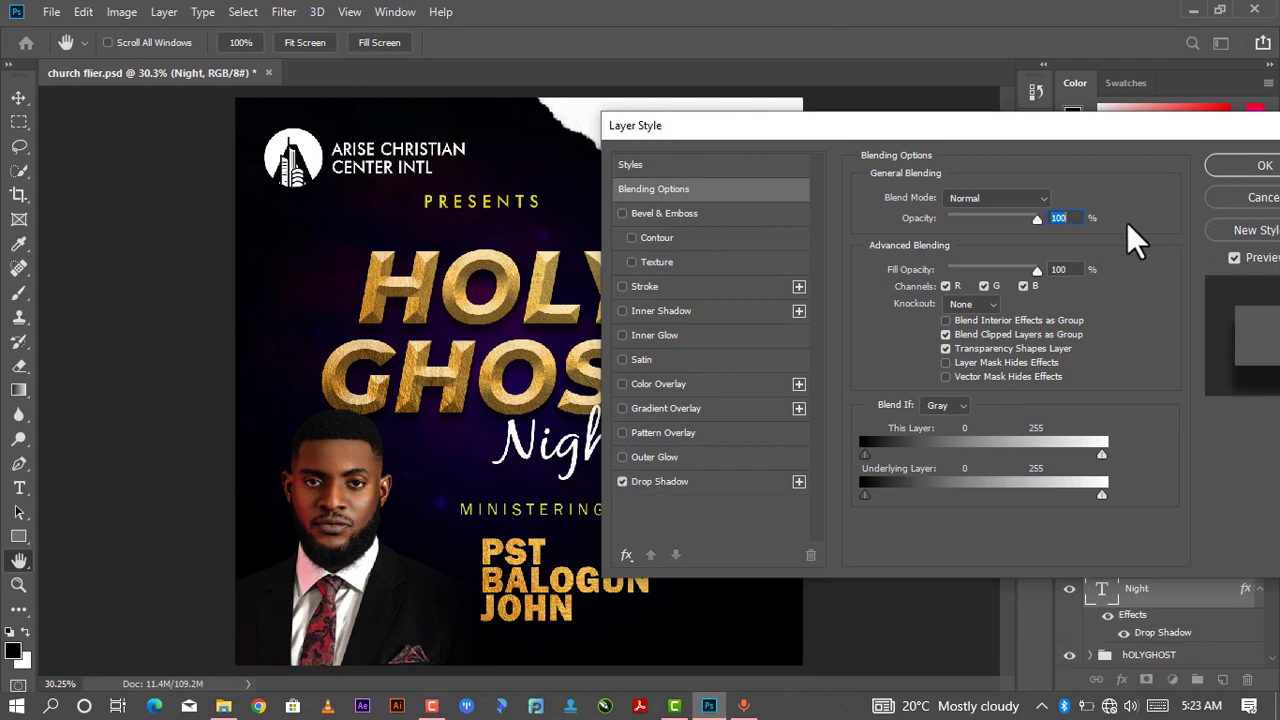
left_click(683, 481)
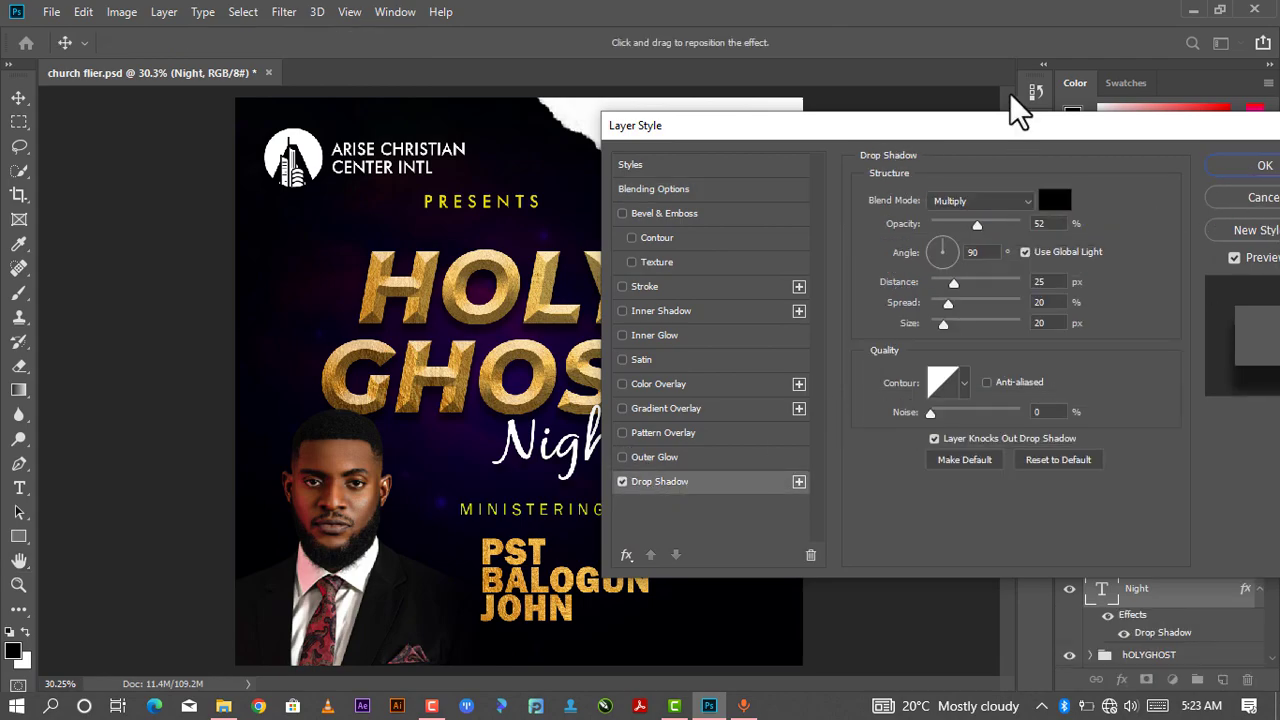
left_click(1260, 167)
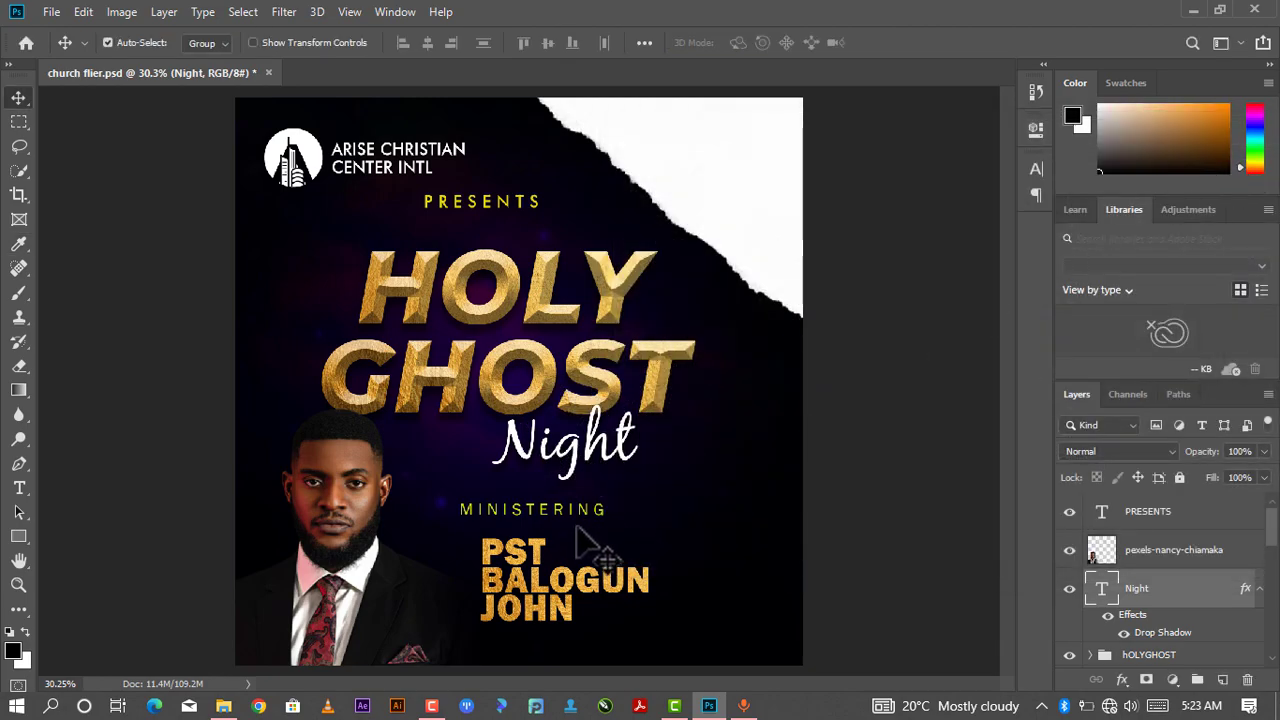
- Nudge MINISTERING slightly down and move the speaker name group up closer to it
left_click_drag(554, 513, 556, 519)
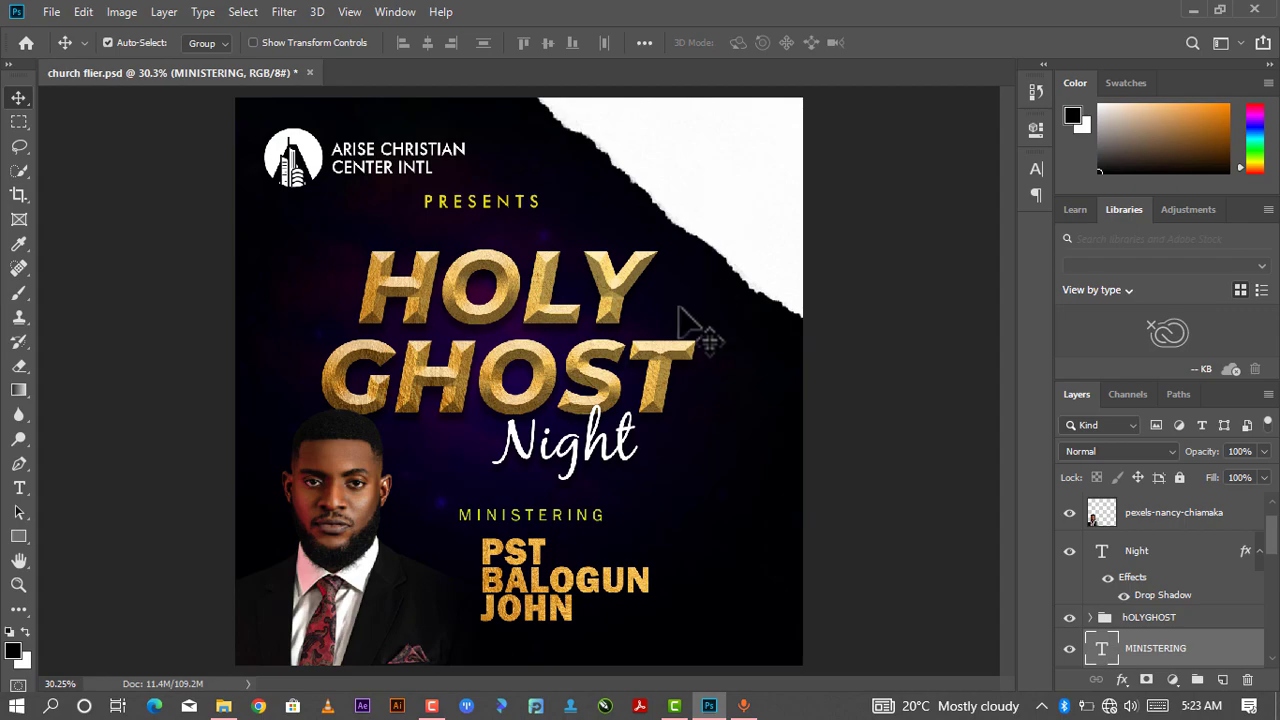
left_click_drag(540, 560, 538, 538)
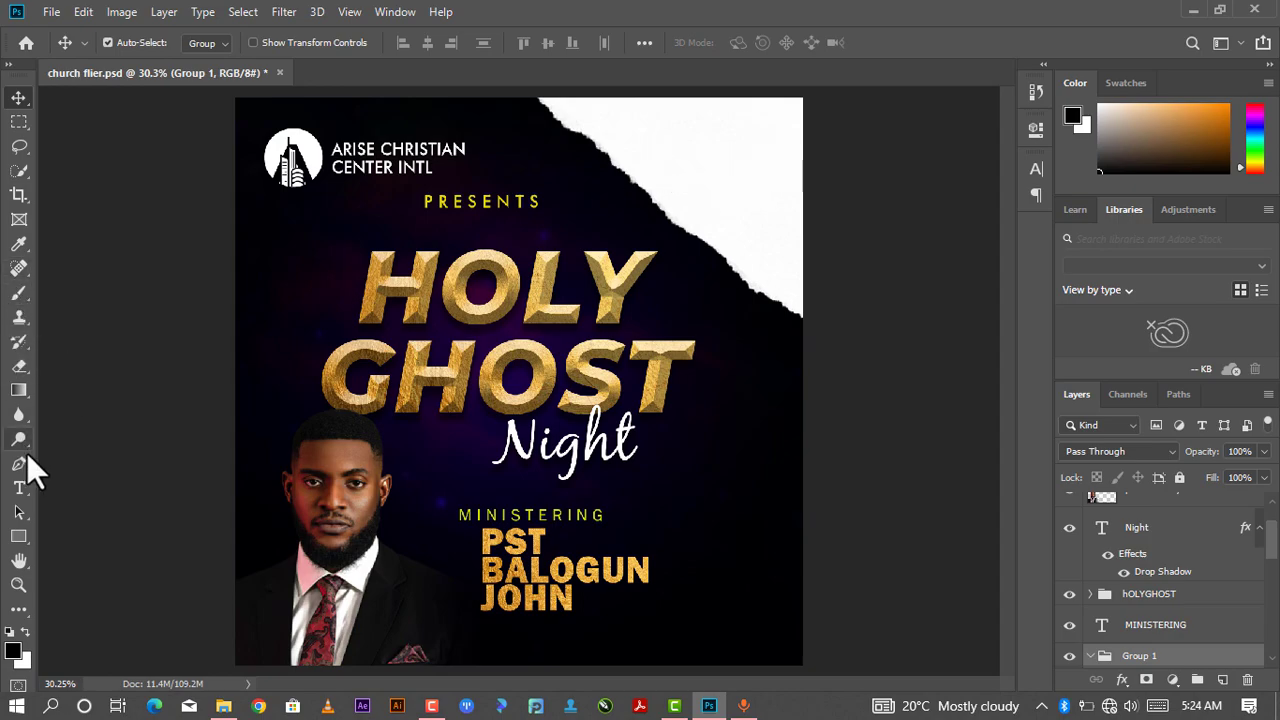
- Duplicate the church name text and move the copy below the logo, beside PRESENTS
left_click(393, 156)
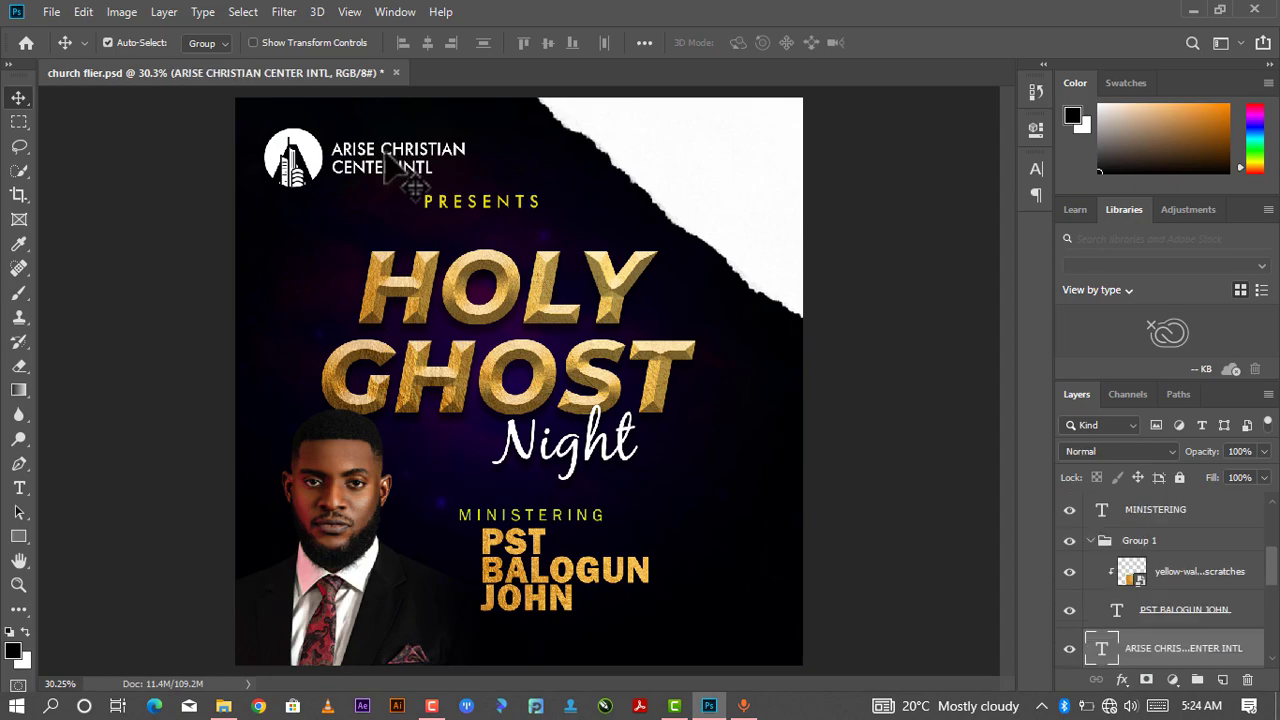
key("ctrl")
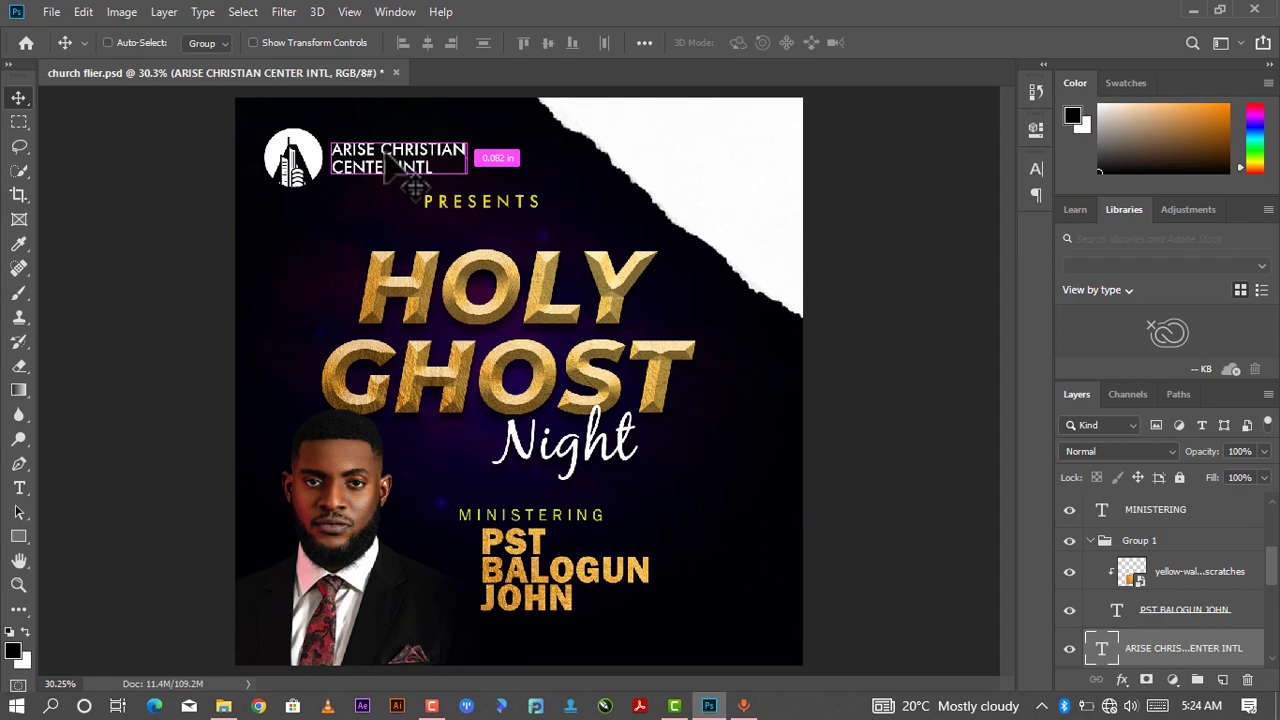
key("ctrl+j")
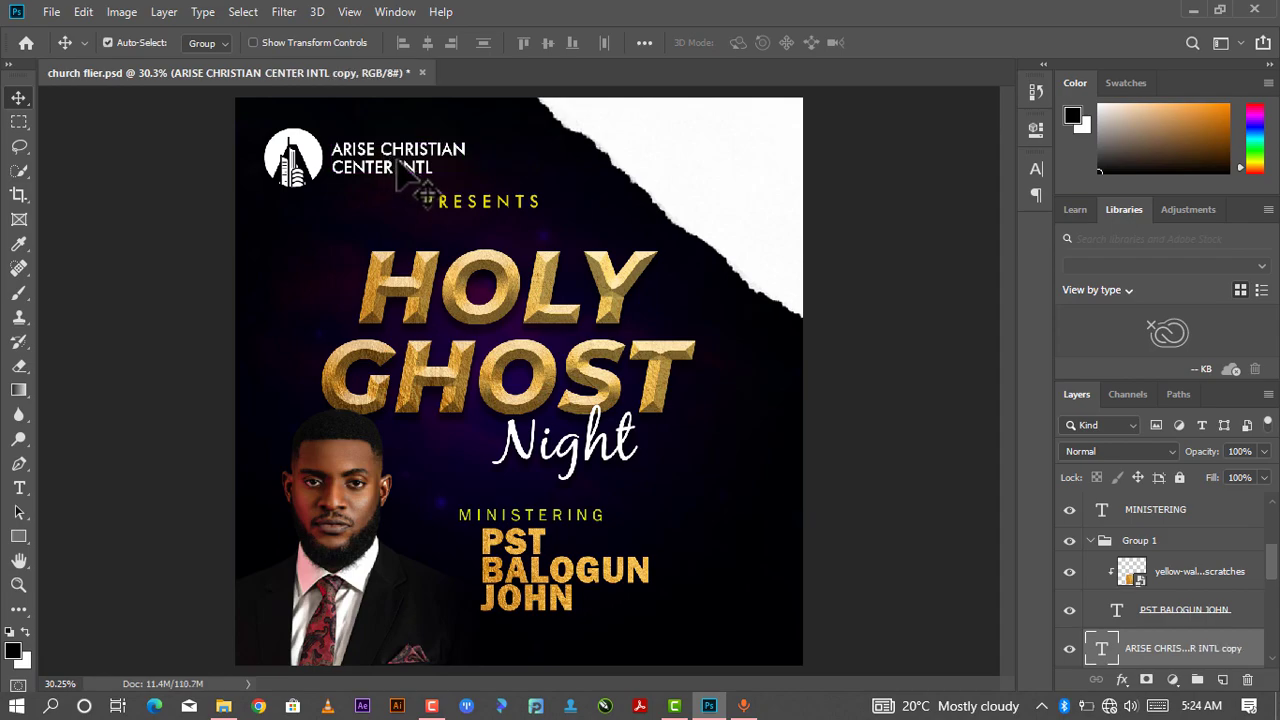
left_click_drag(420, 180, 413, 230)
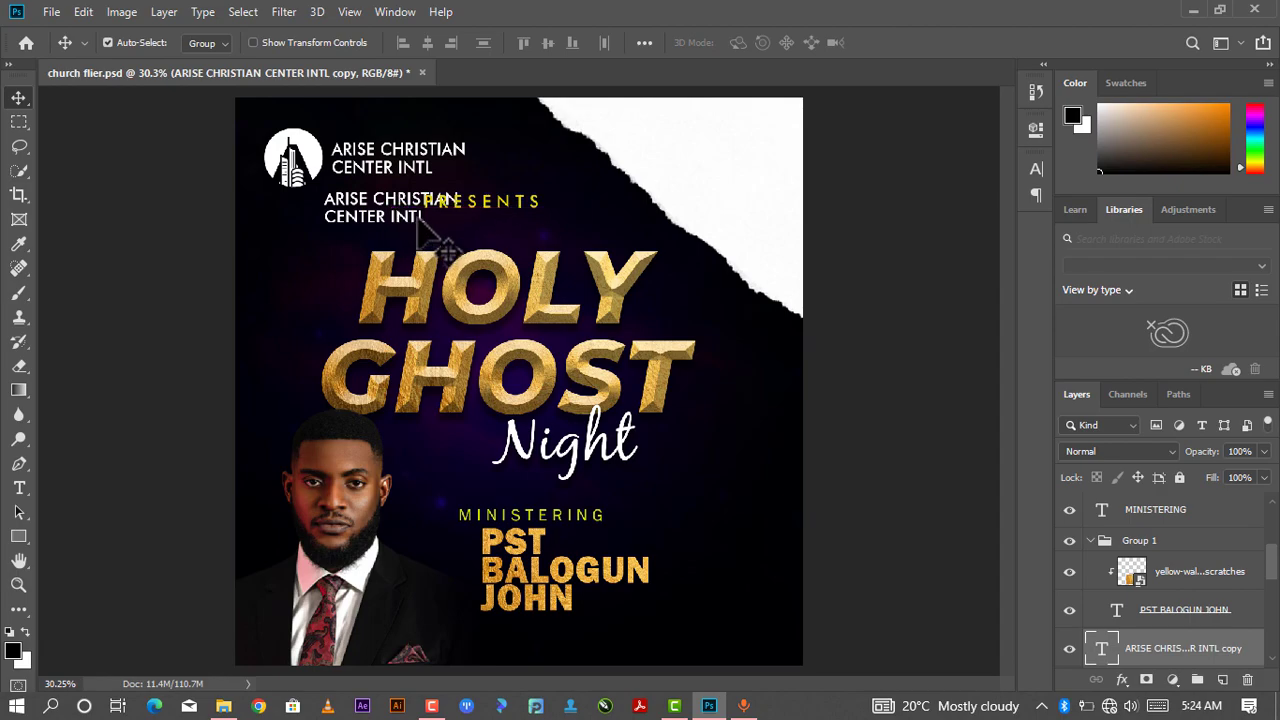
- Replace the copied text with 10TH DEC
key("t")
double_click(418, 220)
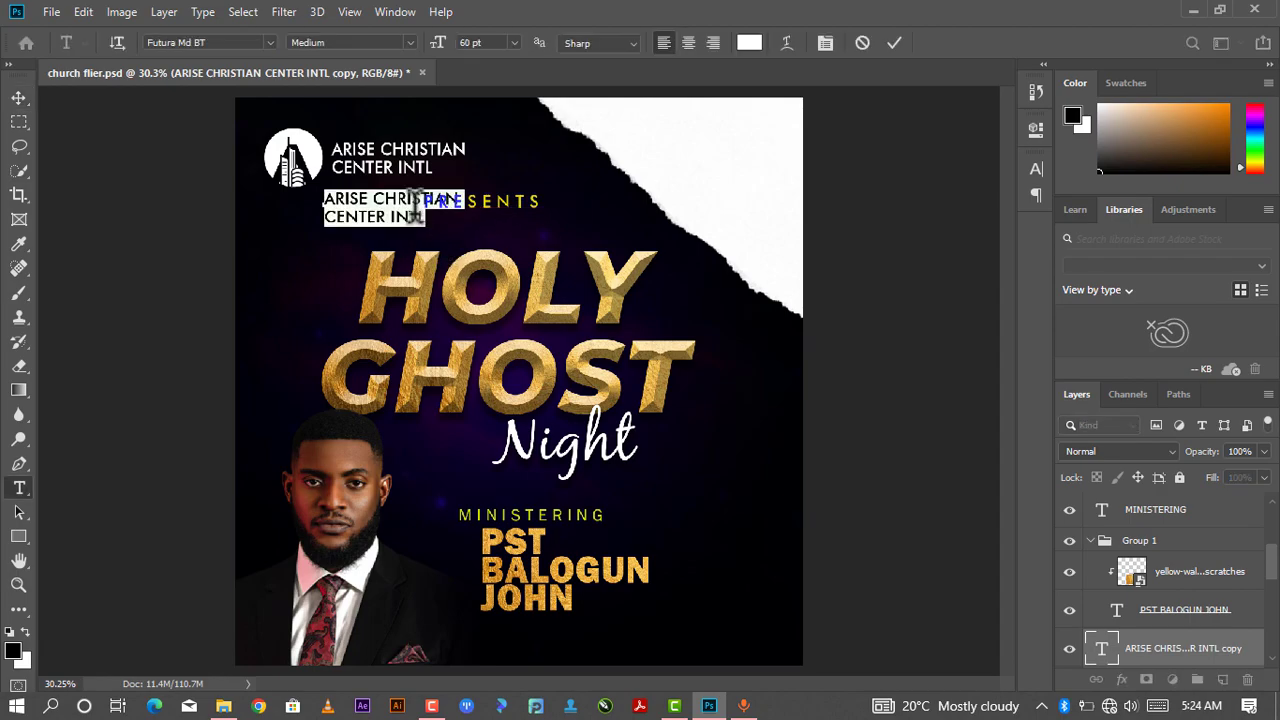
key("Left")
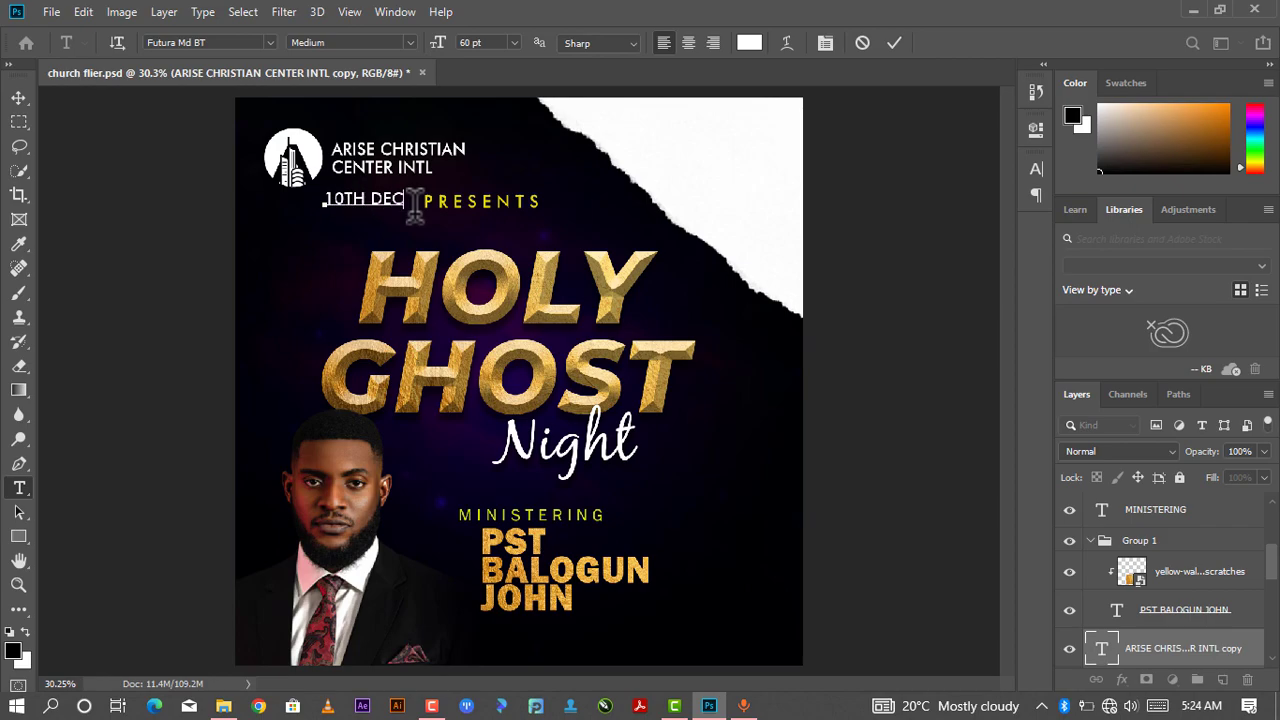
- Change the 10TH DEC text's font to Montserrat Black Italic
scroll(414, 222, "up", 2)
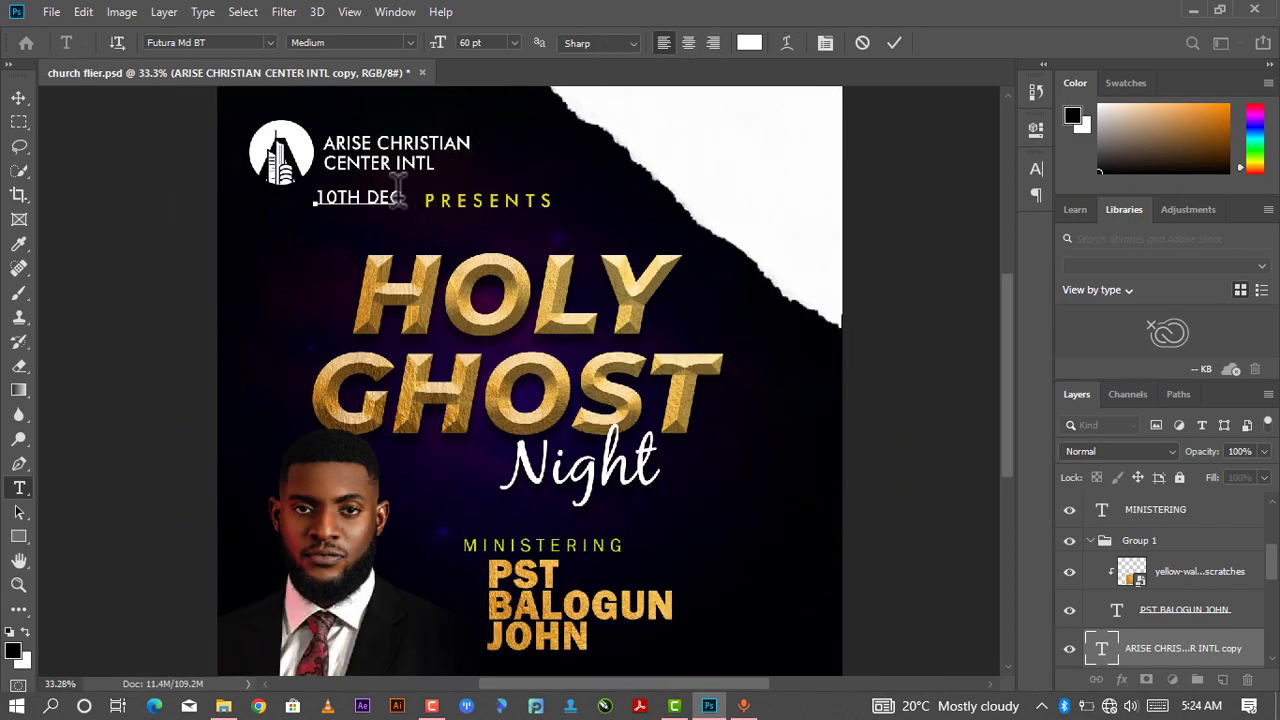
left_click_drag(398, 188, 302, 200)
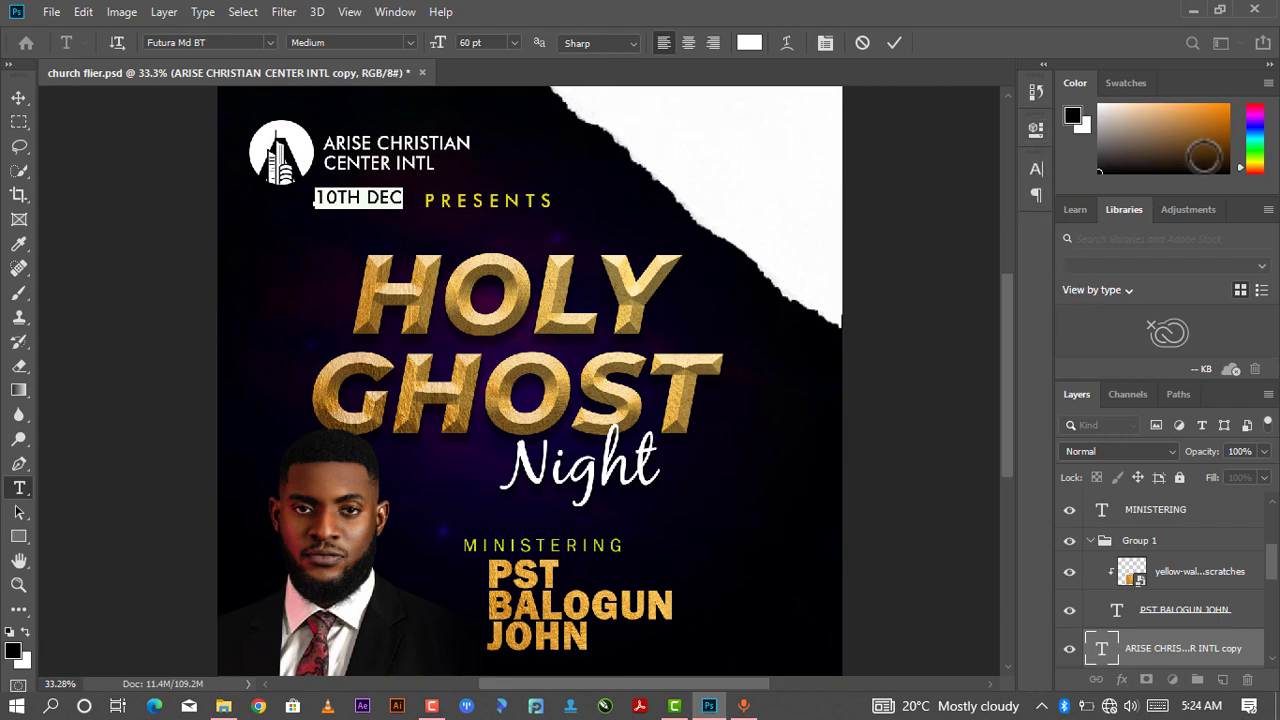
left_click(1037, 128)
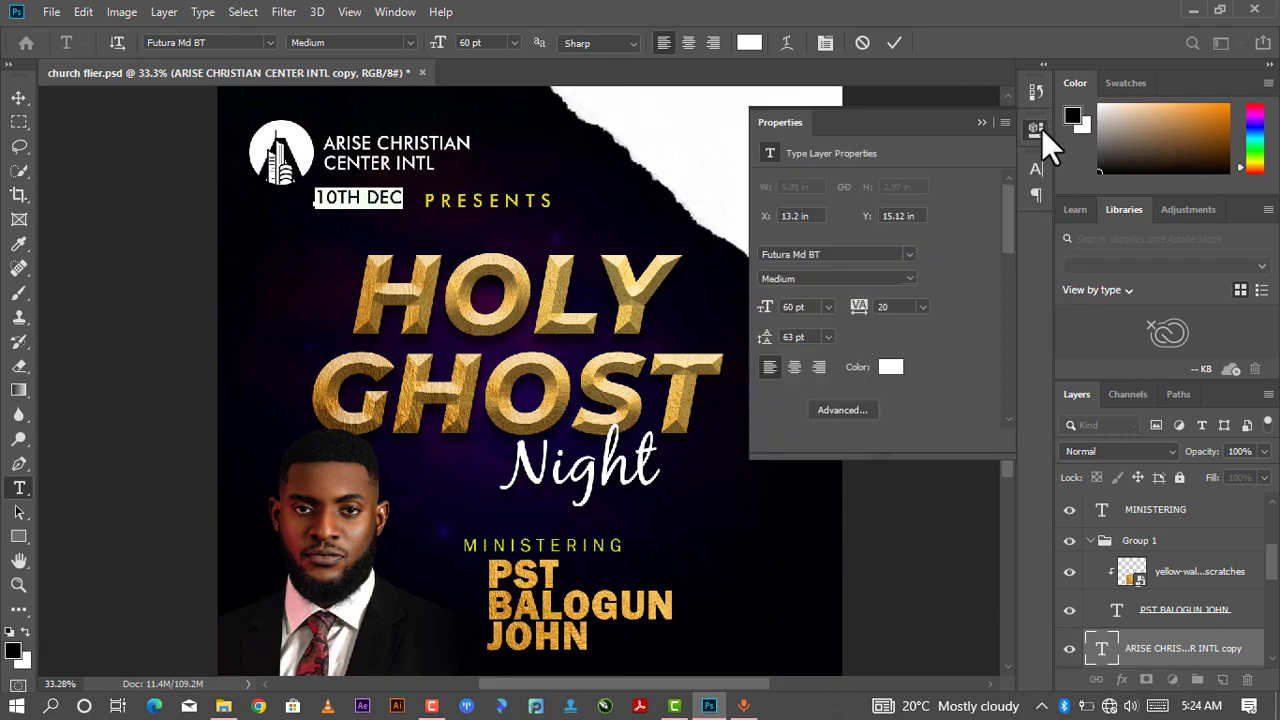
left_click(908, 254)
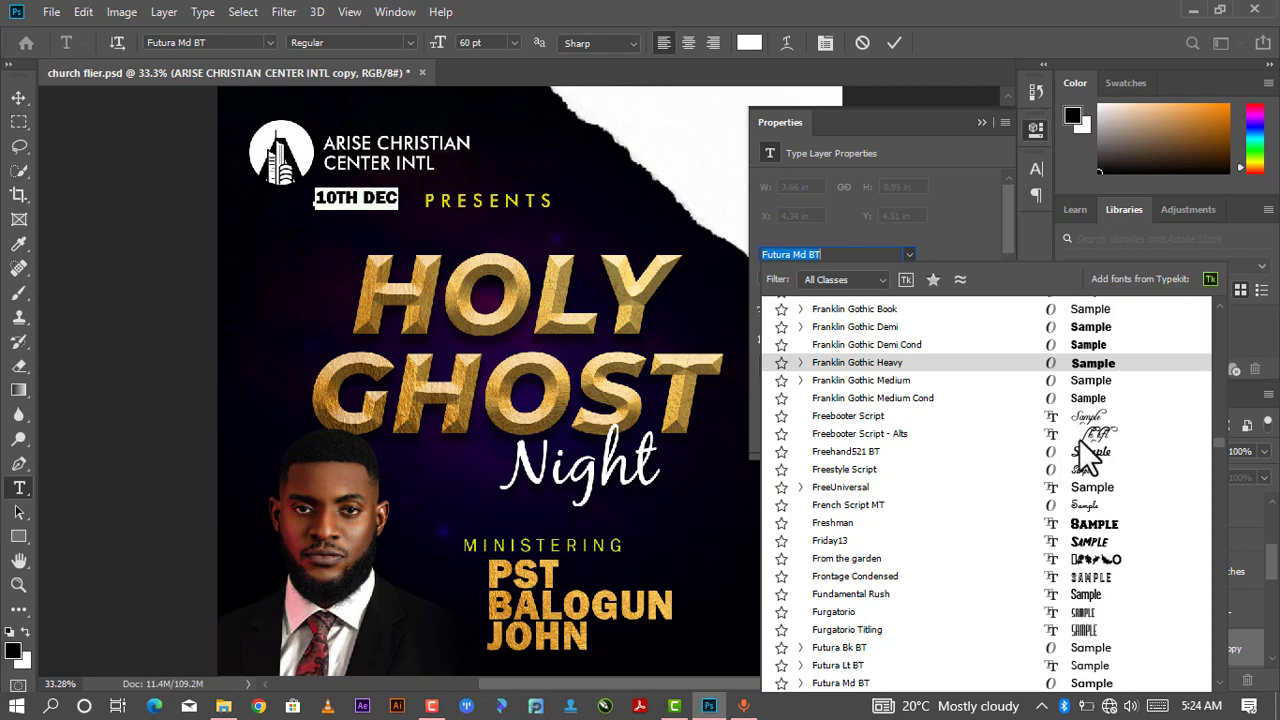
scroll(1080, 437, "down", 3)
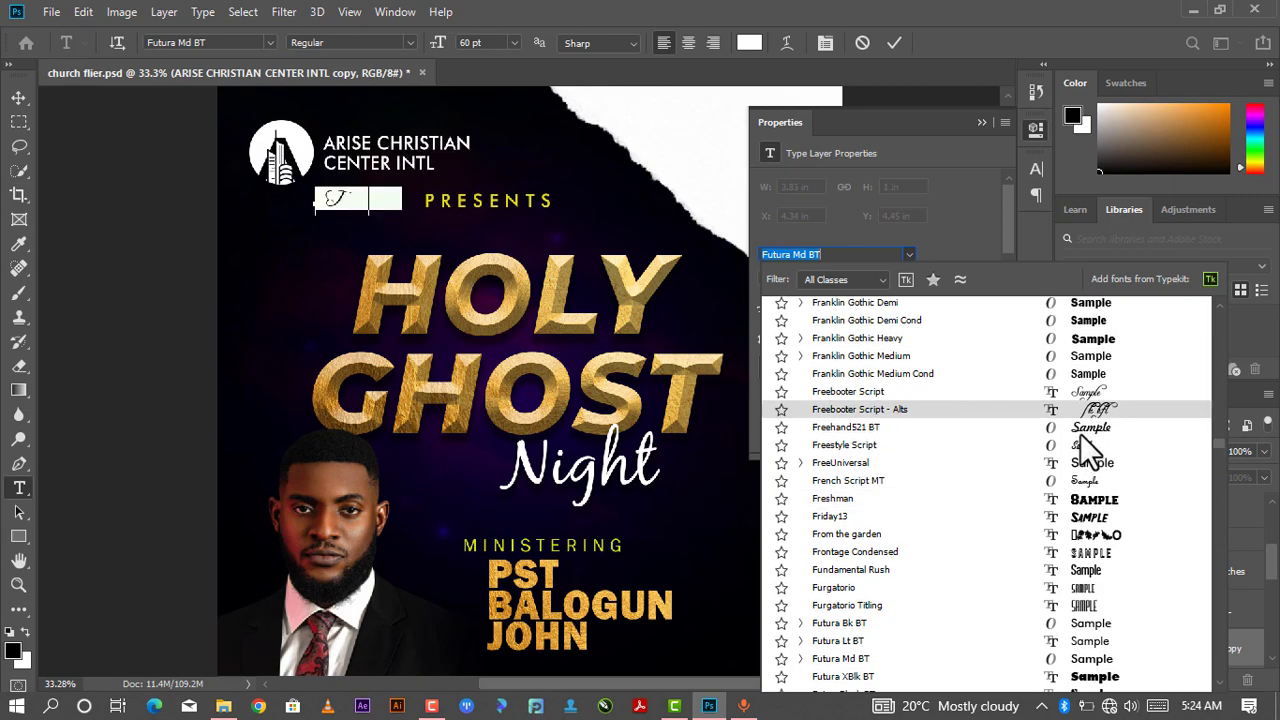
scroll(1080, 433, "down", 5)
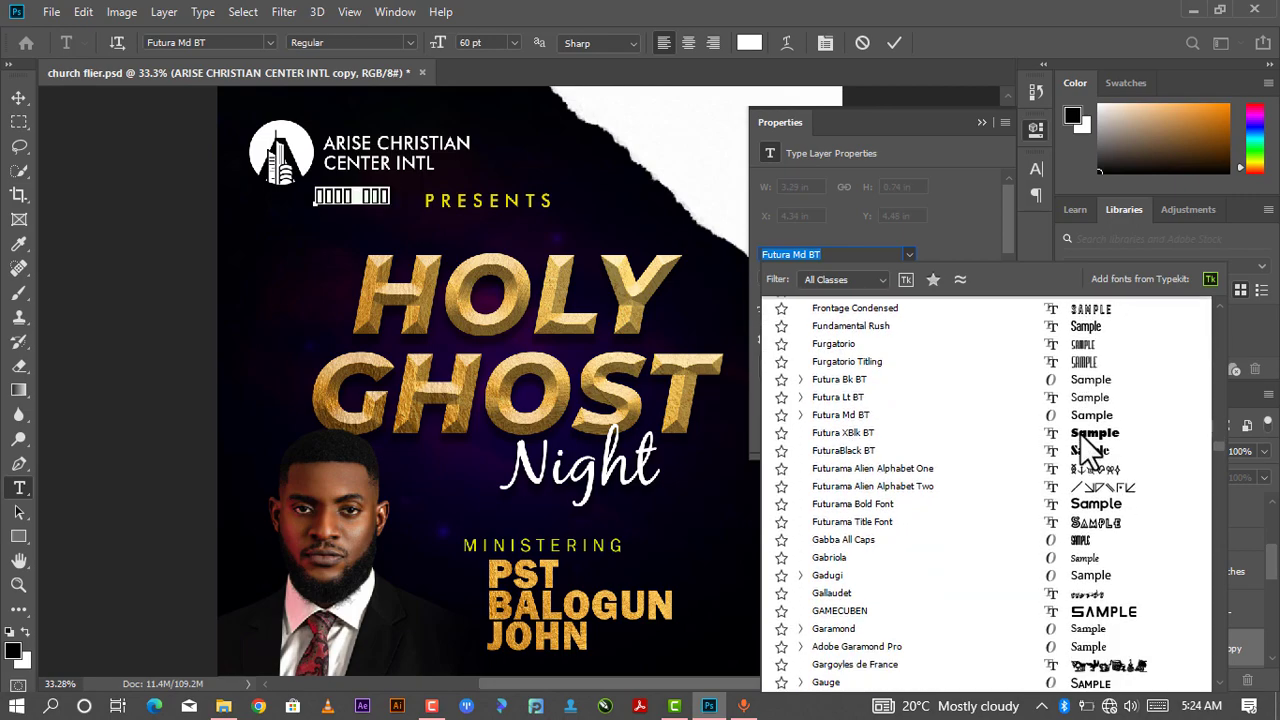
scroll(967, 351, "up", 8)
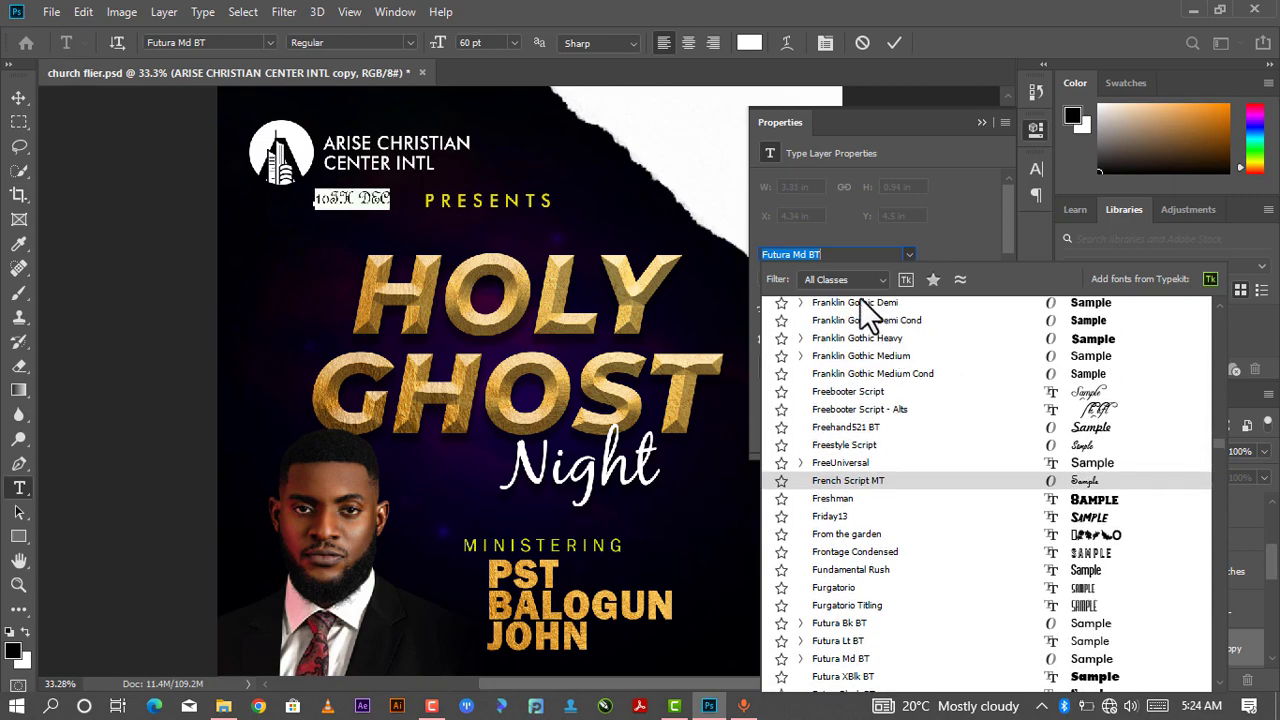
scroll(855, 300, "up", 3)
left_click(847, 258)
left_click_drag(847, 258, 716, 264)
type("MONT")
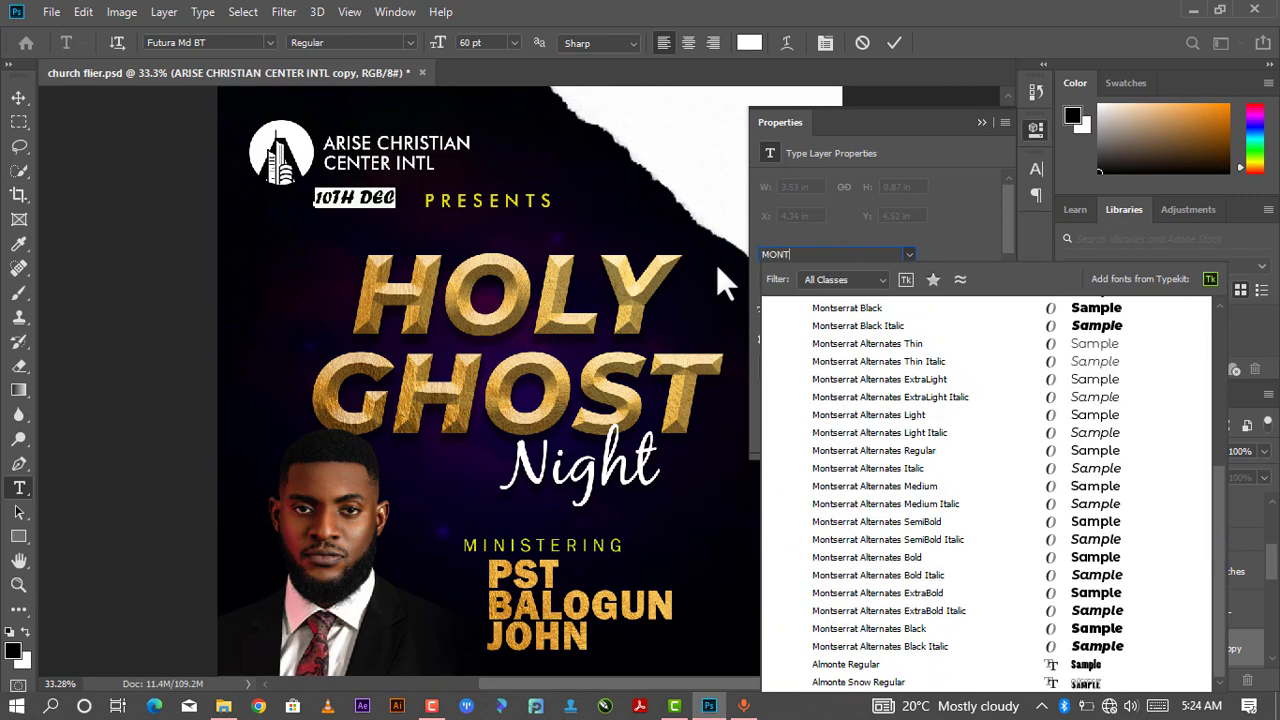
left_click(1109, 327)
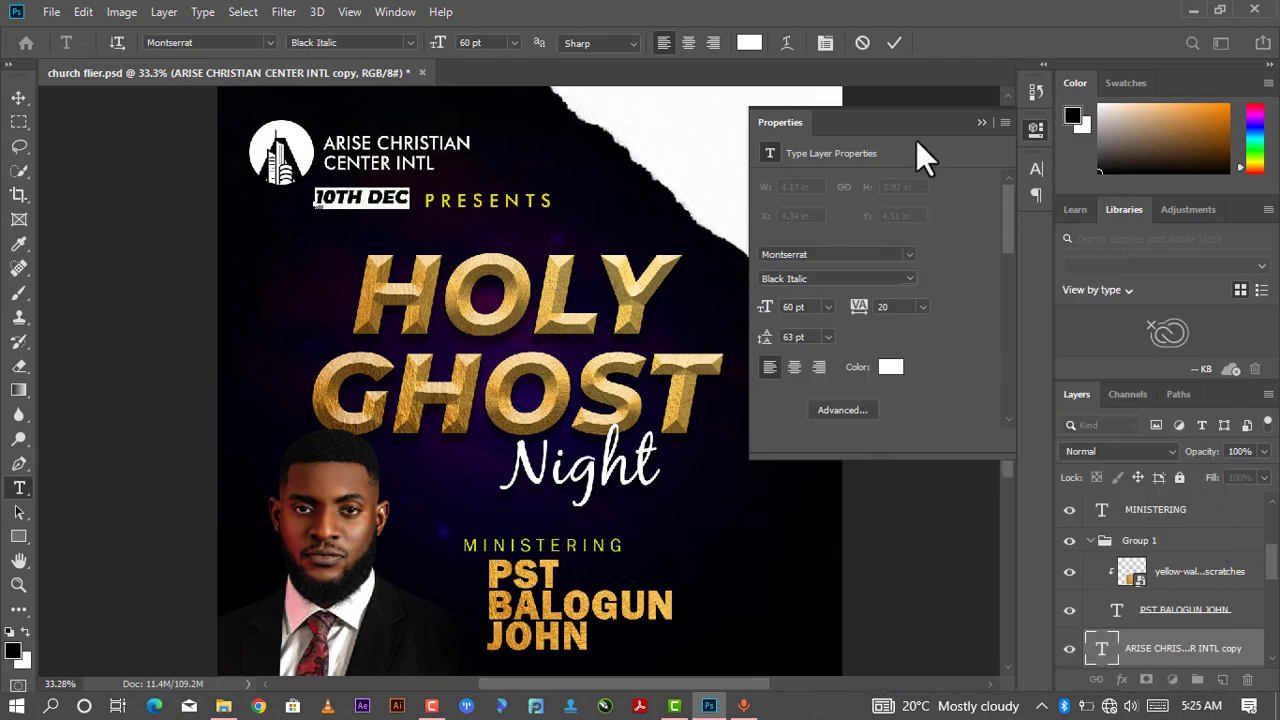
left_click(966, 119)
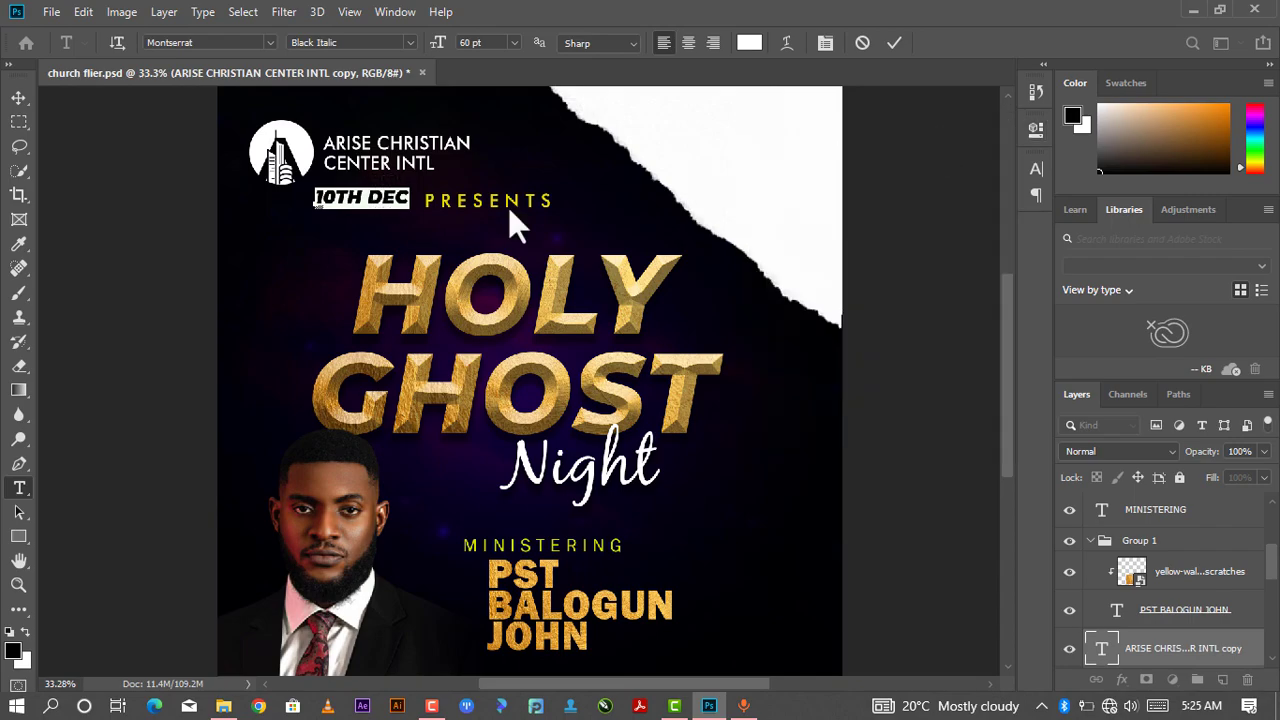
left_click(894, 43)
- Set the 10TH DEC text colour to black, 000000
key("v")
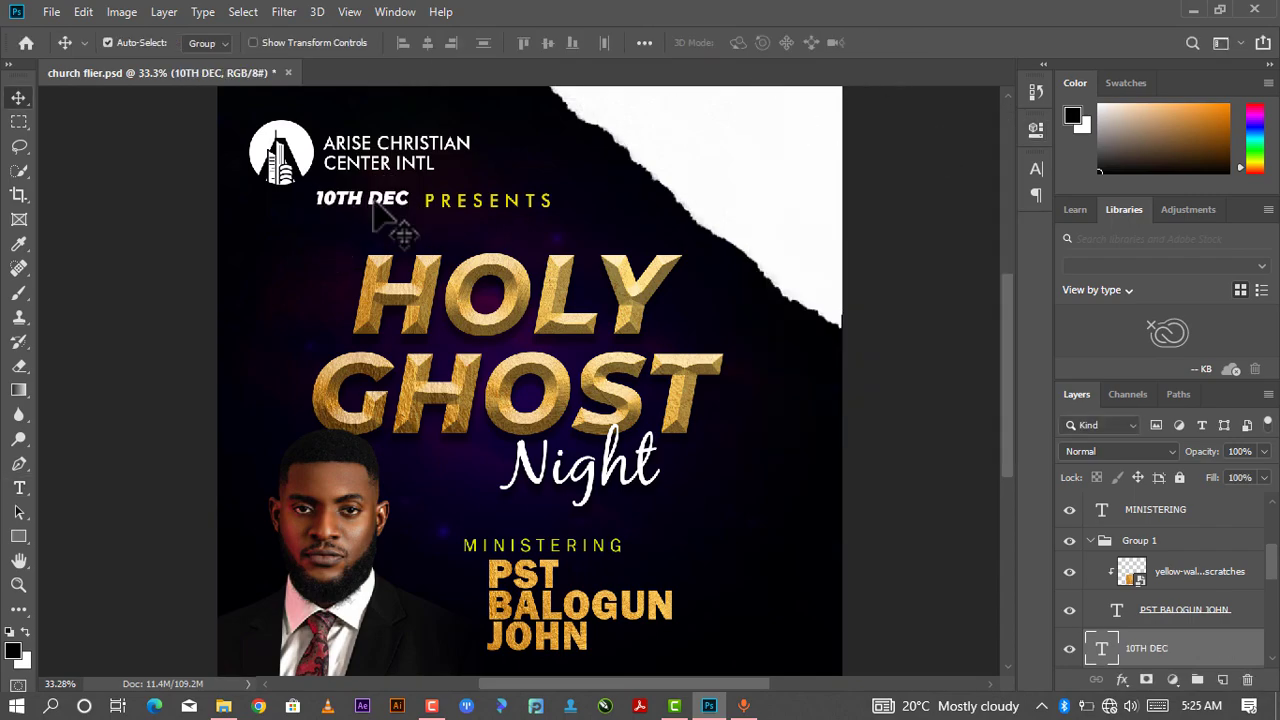
double_click(391, 201)
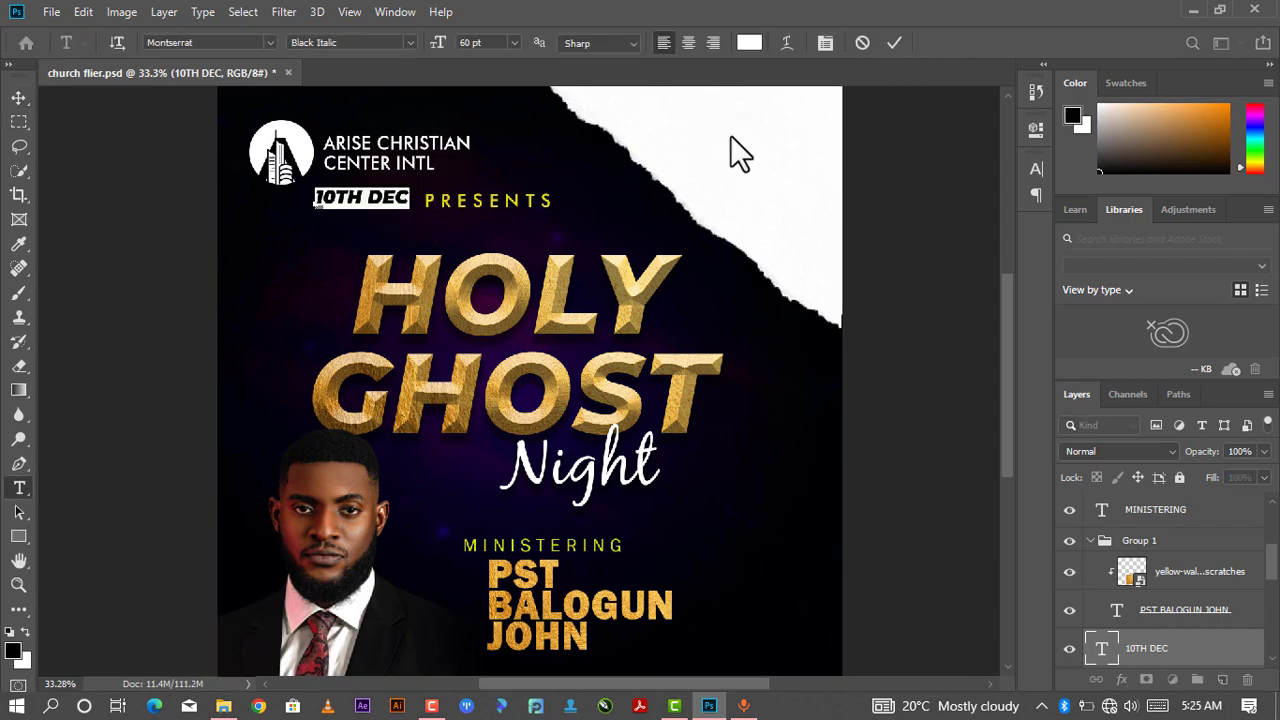
left_click(756, 43)
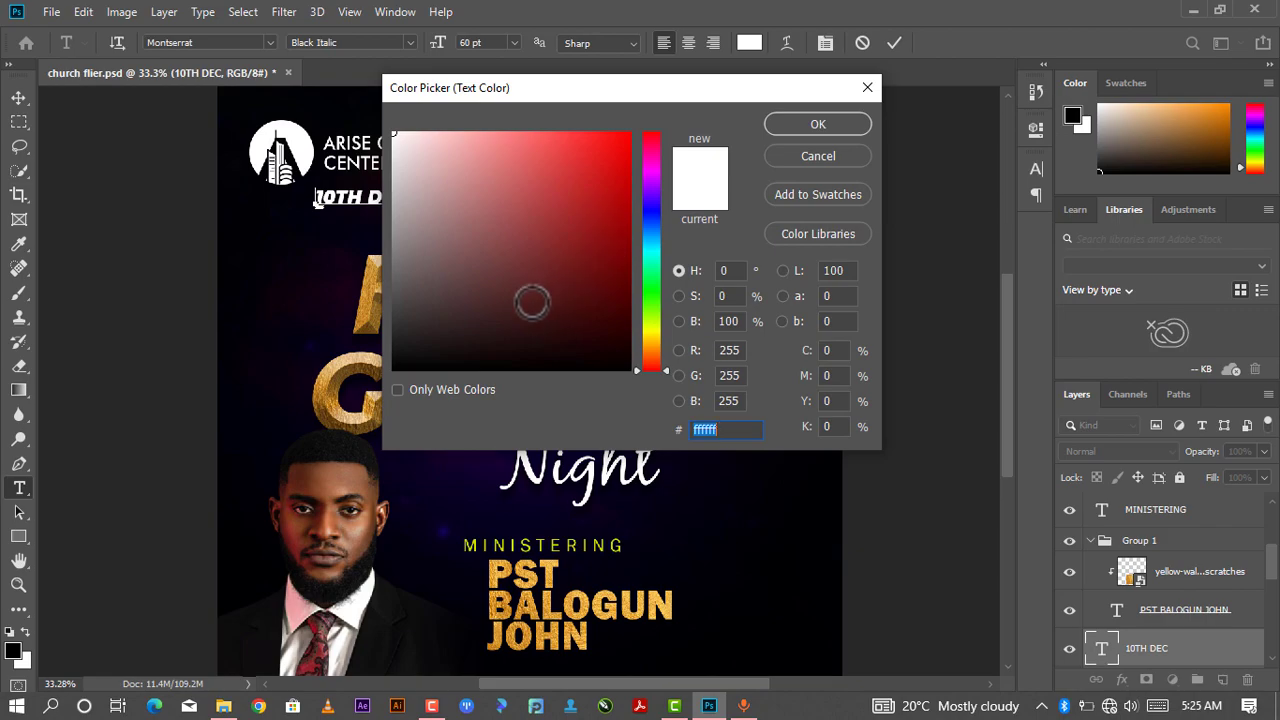
type("000000")
left_click(802, 121)
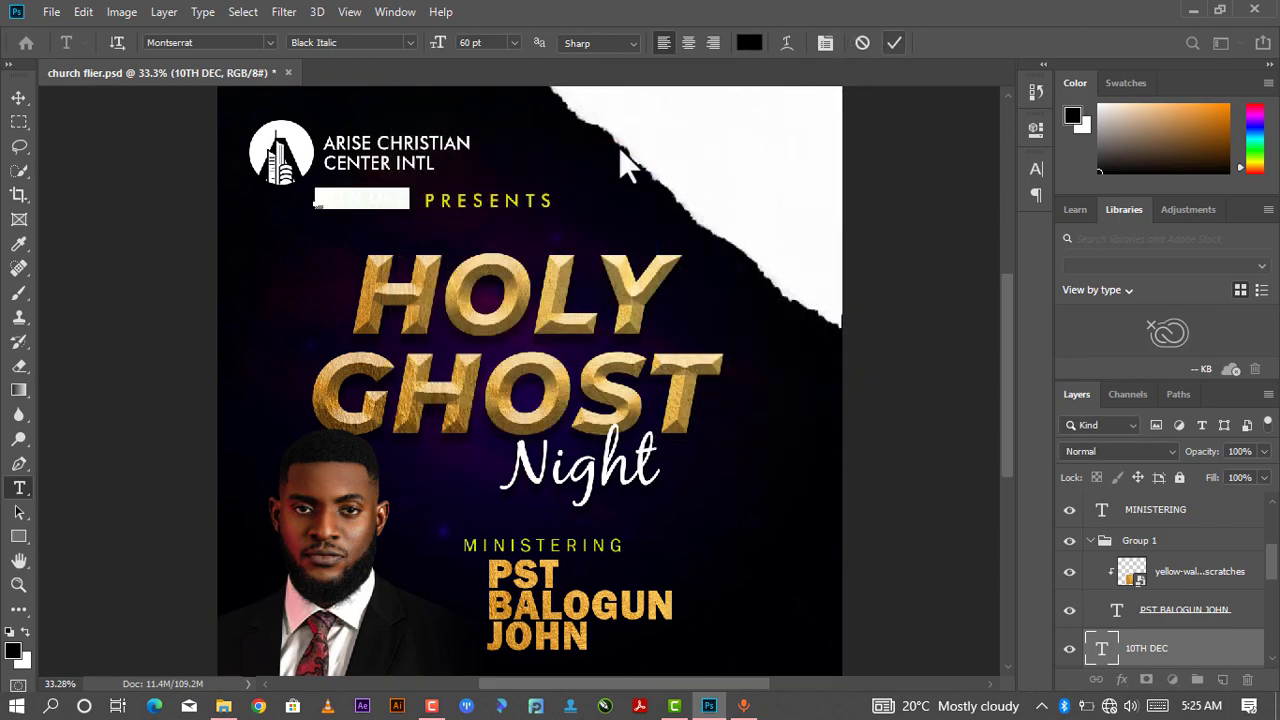
key("ctrl+Return")
- Move the 10TH DEC text into the white torn corner at the top right and enlarge it to fit
key("v")
left_click_drag(360, 195, 704, 125)
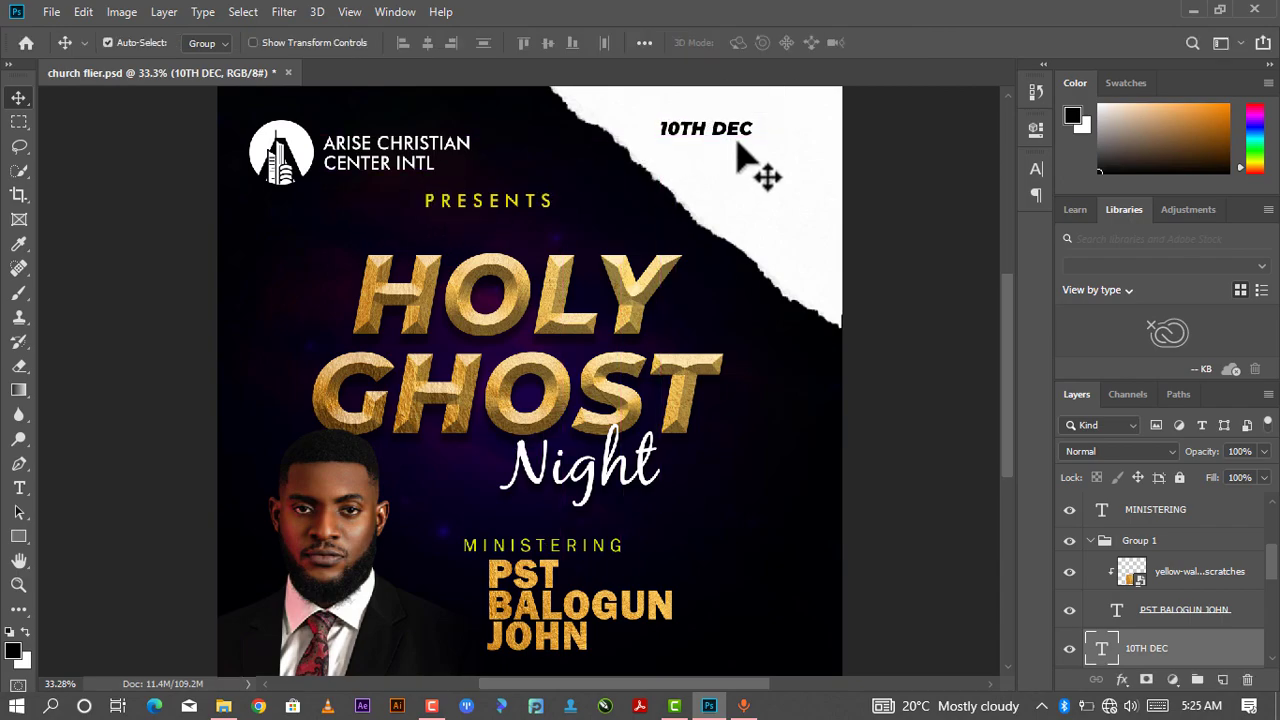
key("ctrl+t")
left_click_drag(752, 160, 767, 127)
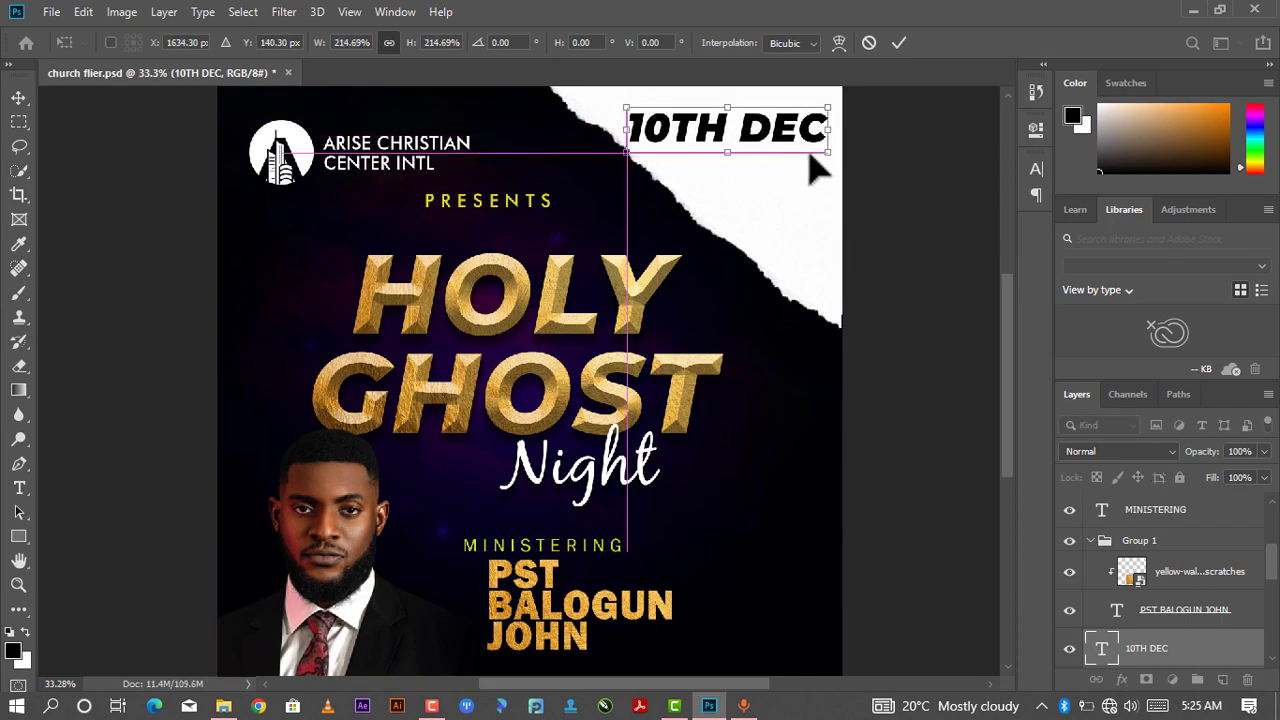
left_click_drag(827, 154, 776, 142)
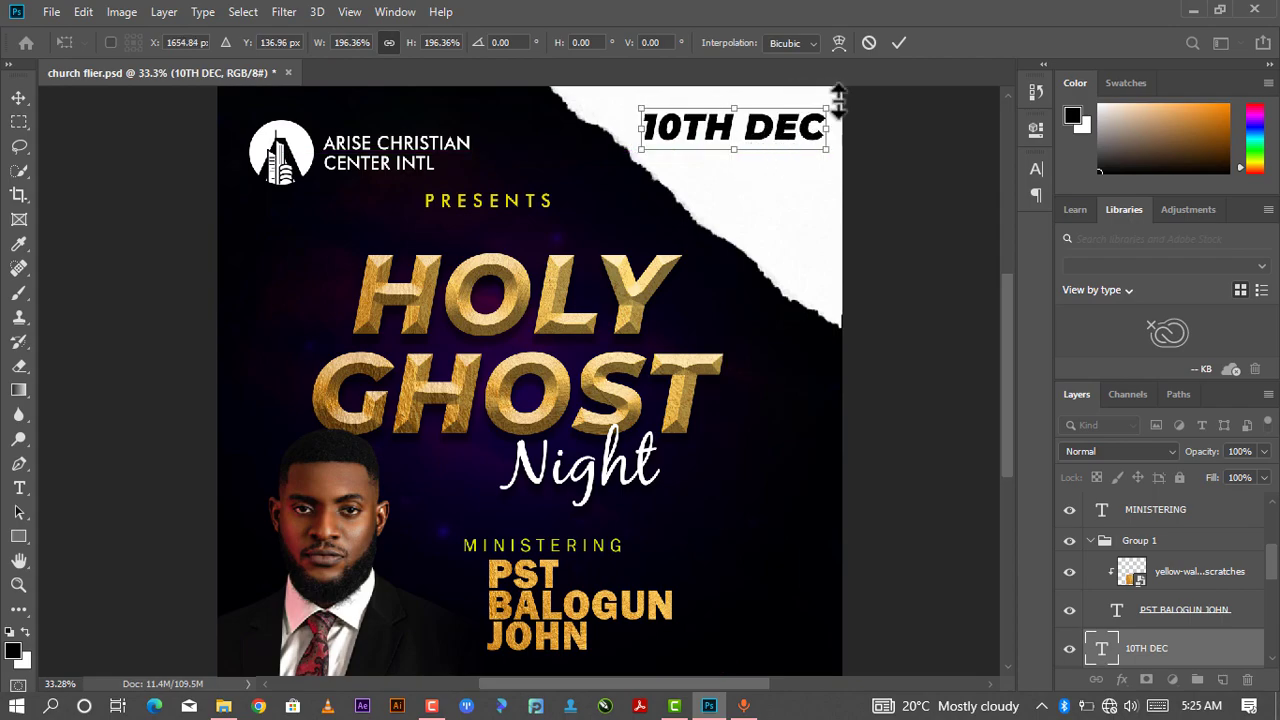
left_click(897, 43)
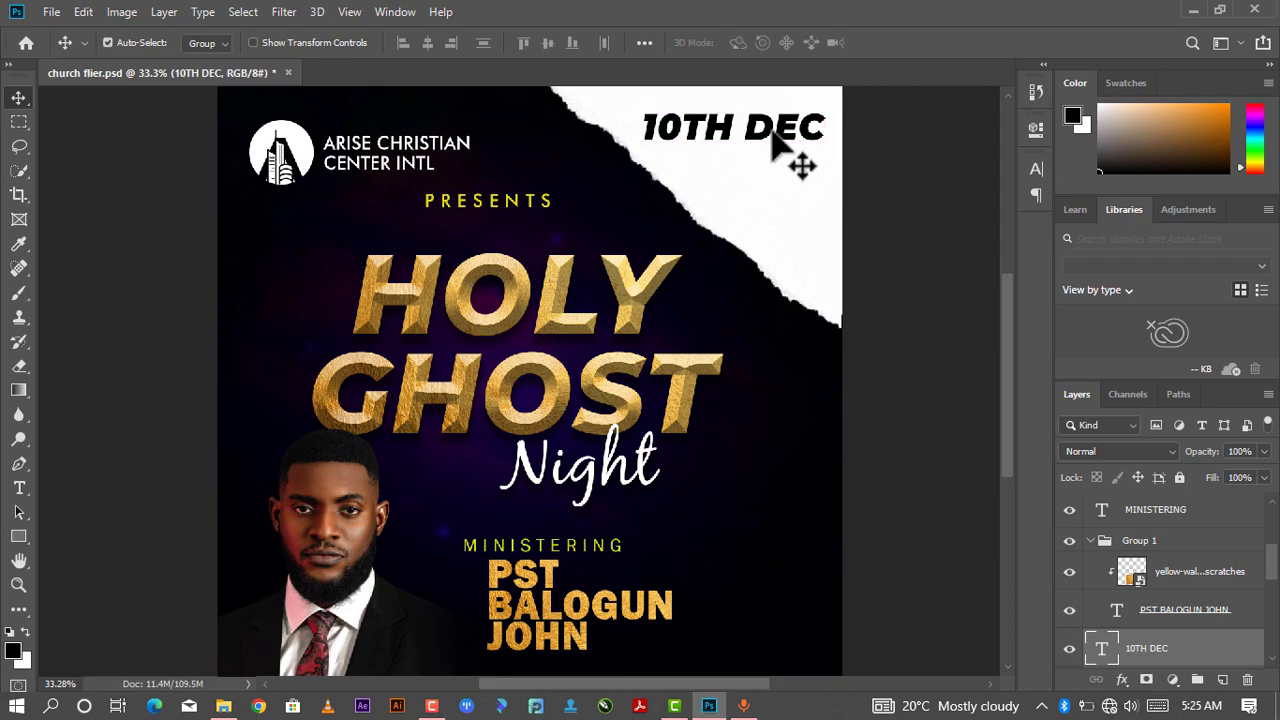
- Duplicate the 10TH DEC text, move the copy just below it, and change the copy's text to 2022
key("ctrl+j")
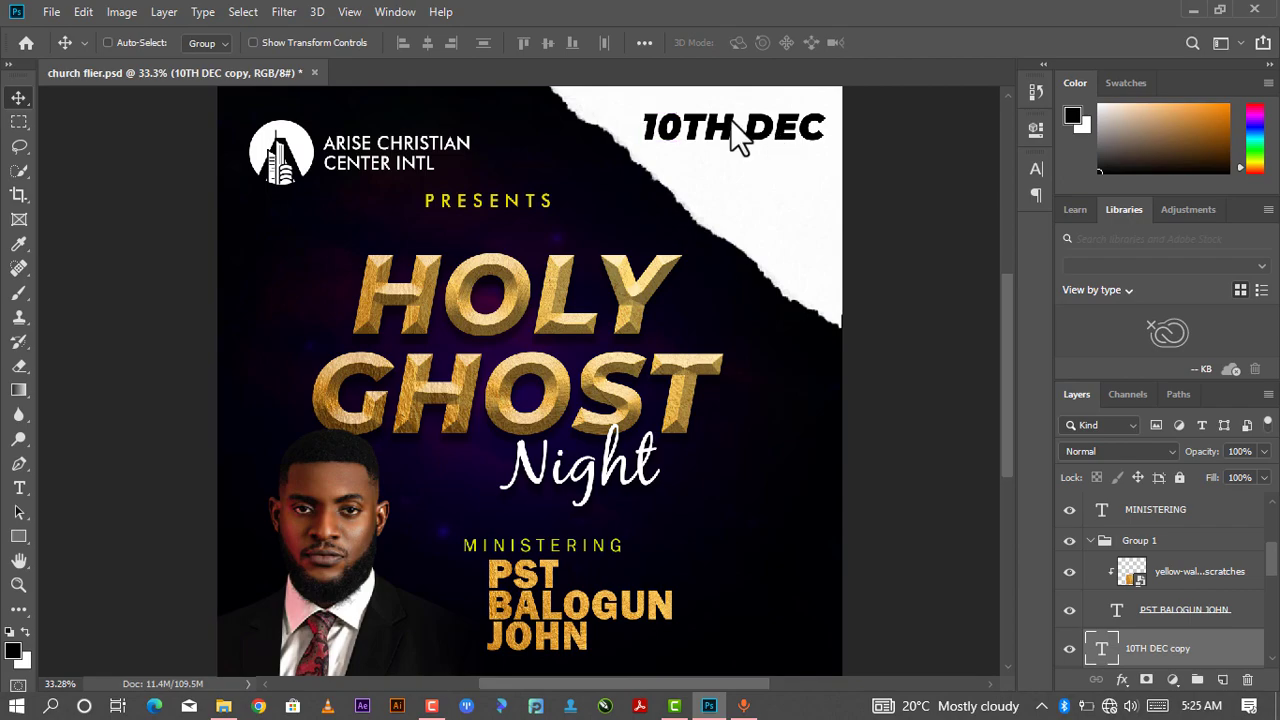
left_click_drag(786, 143, 785, 175)
key("t")
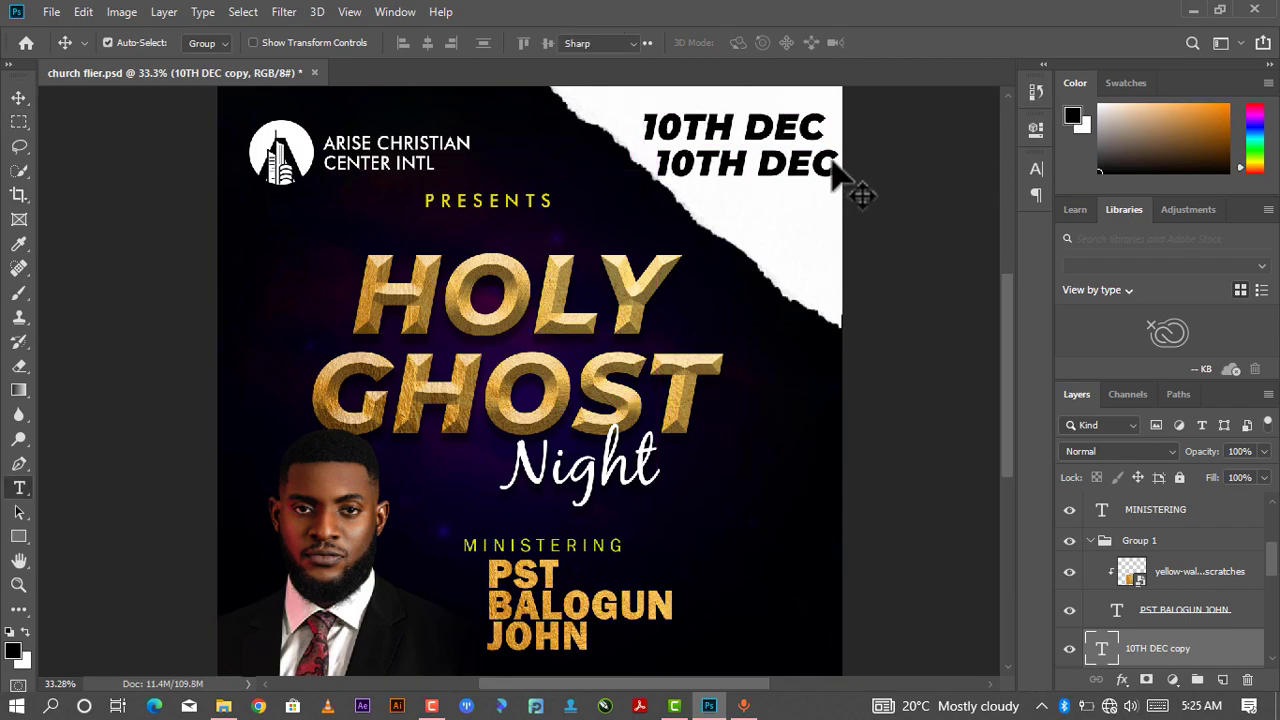
triple_click(833, 160)
left_click(835, 160)
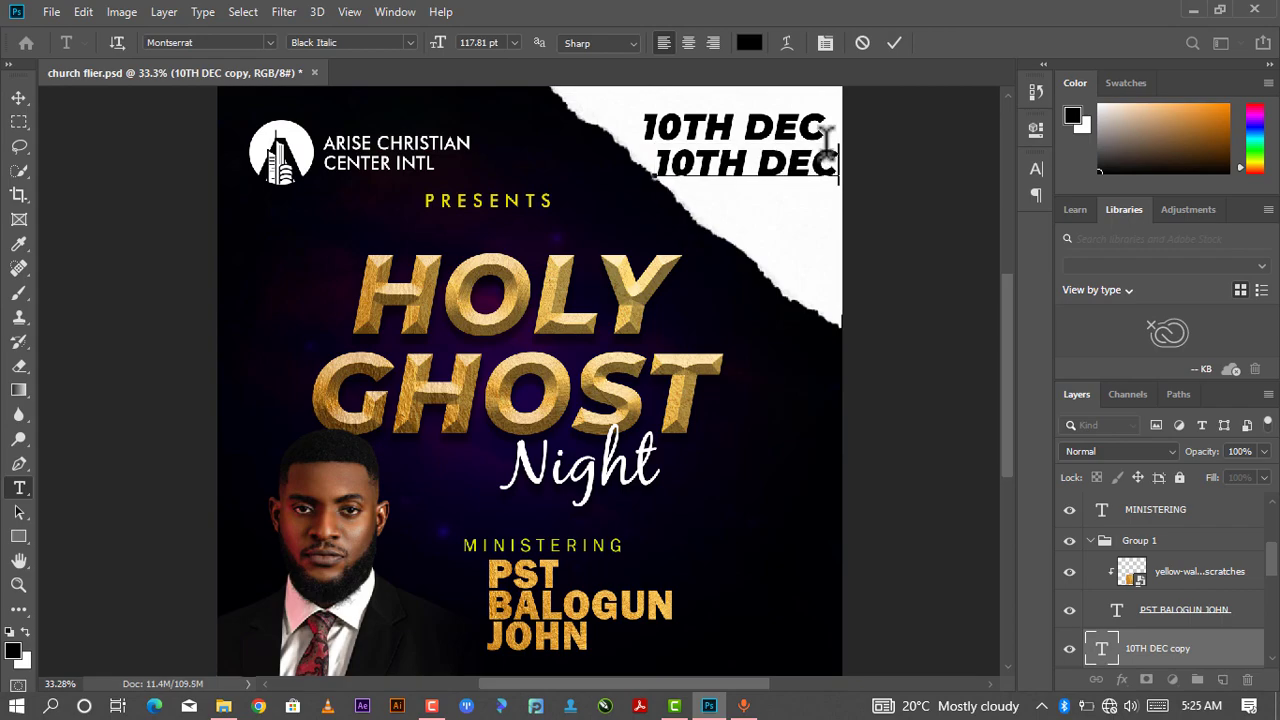
double_click(833, 145)
key("BackSpace")
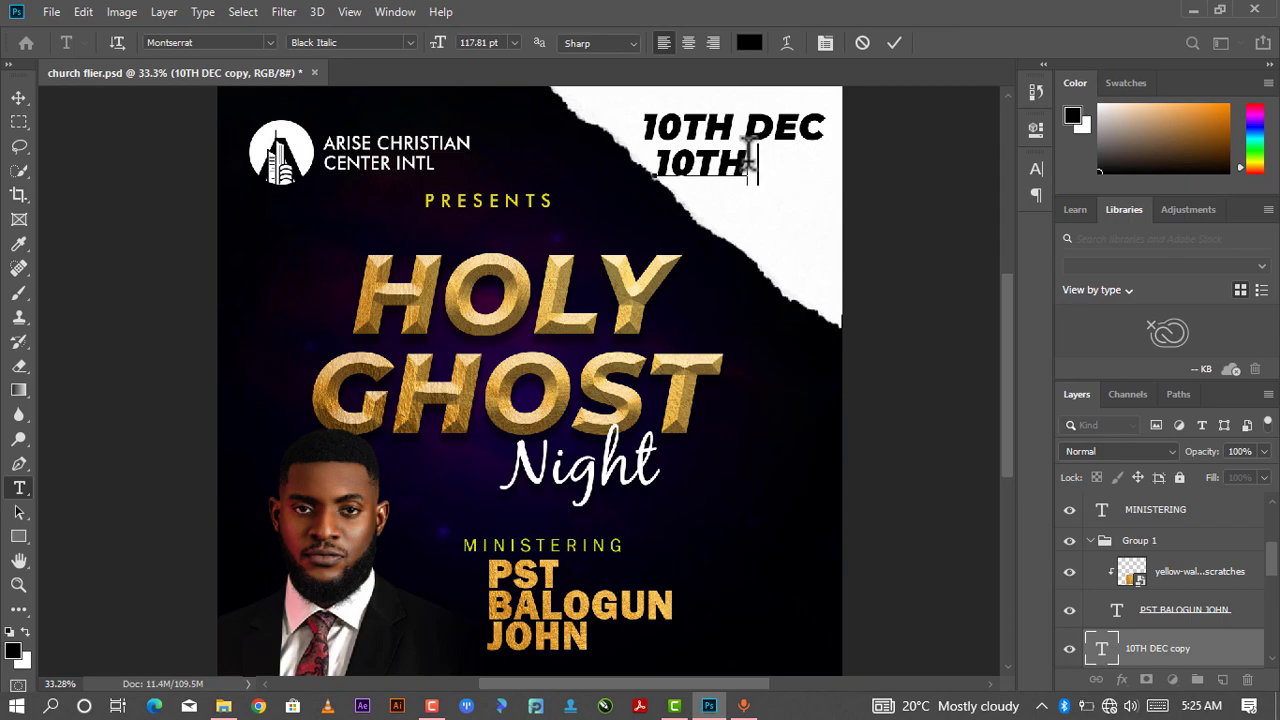
key("BackSpace")
key("BackSpace")
key("BackSpace")
key("BackSpace")
key("BackSpace")
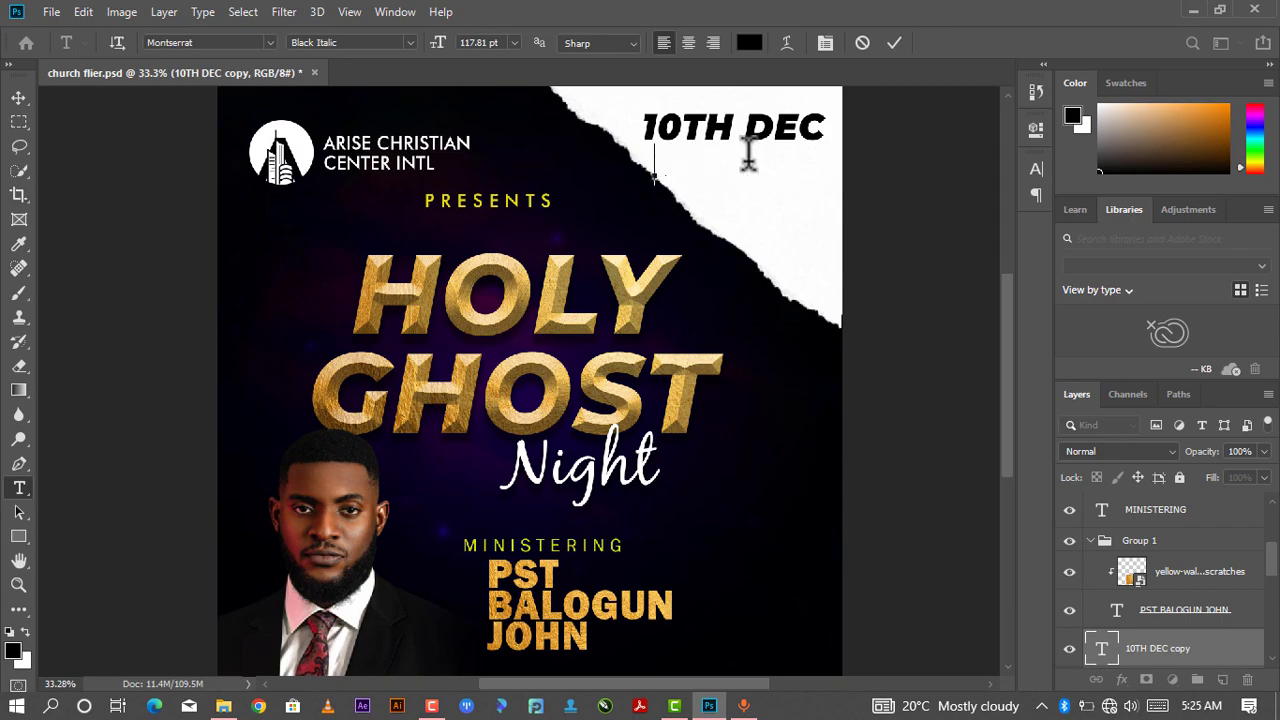
type("2-0")
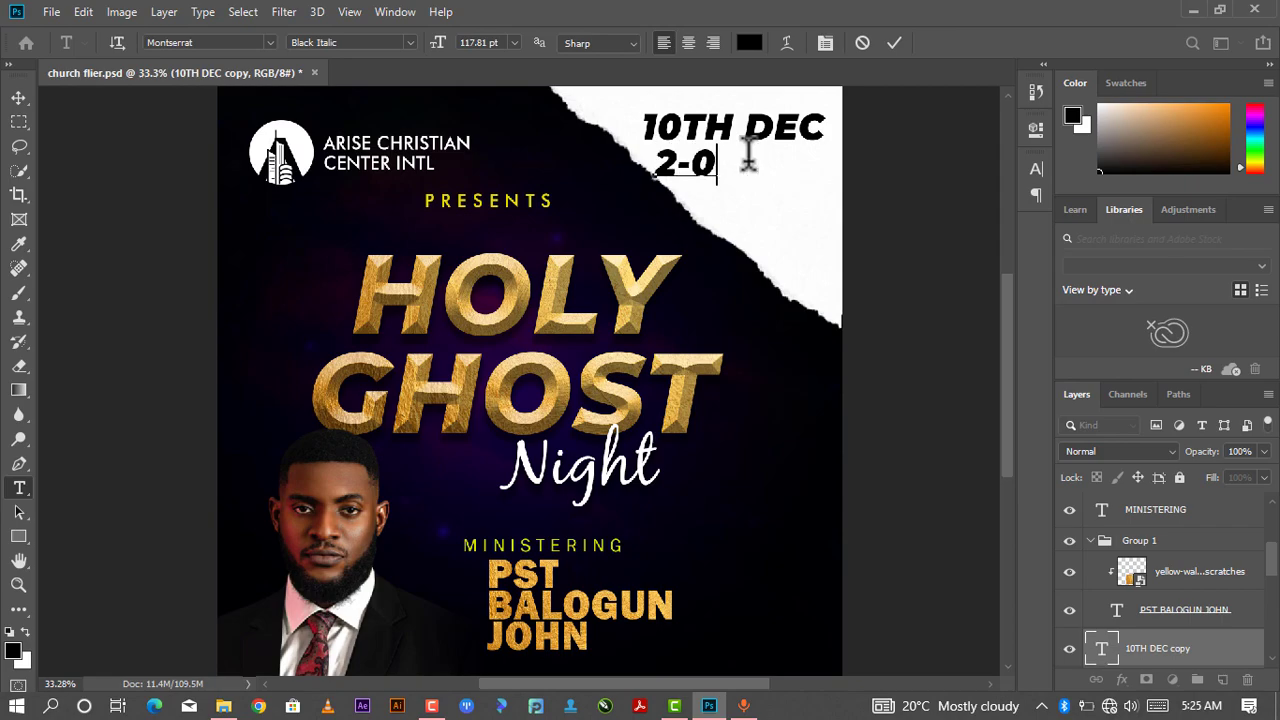
key("BackSpace")
key("BackSpace")
type("022")
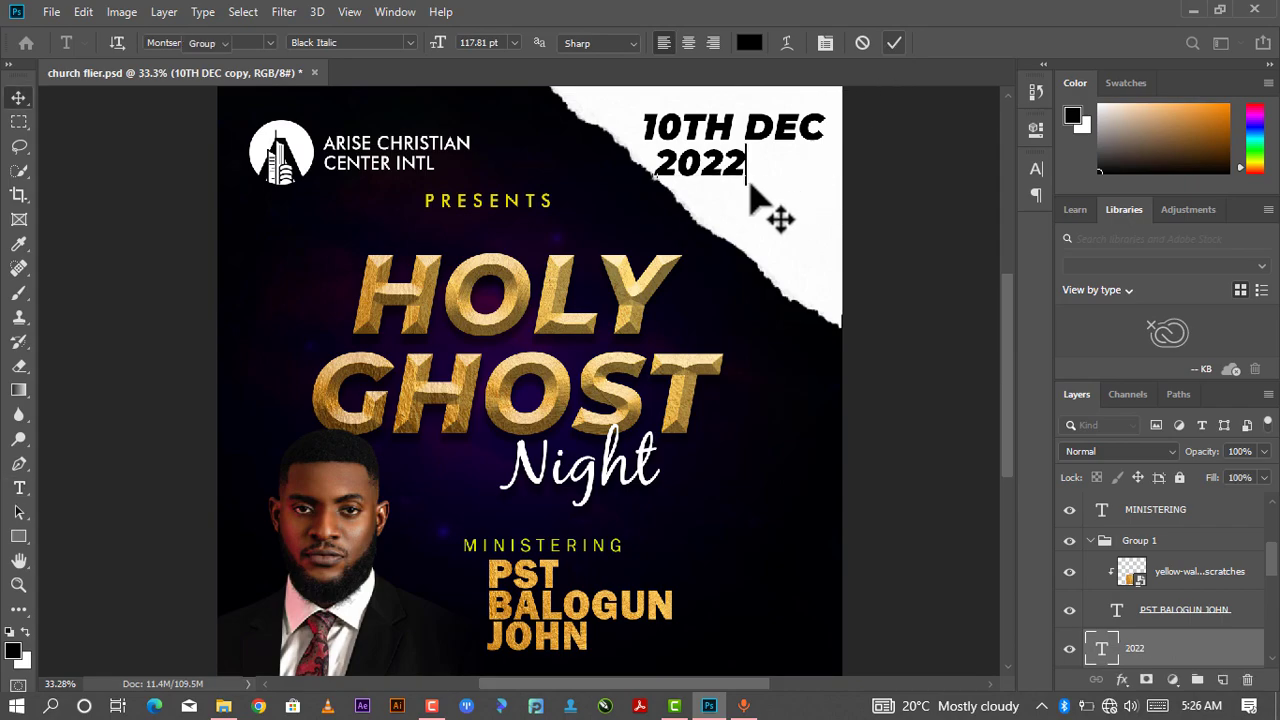
key("ctrl+Return")
- Scale the 2022 text down to about 72% and place it beneath 10TH DEC
key("v")
mouse_move(752, 192)
left_mouse_down()
mouse_move(766, 194)
mouse_move(767, 178)
left_mouse_up()
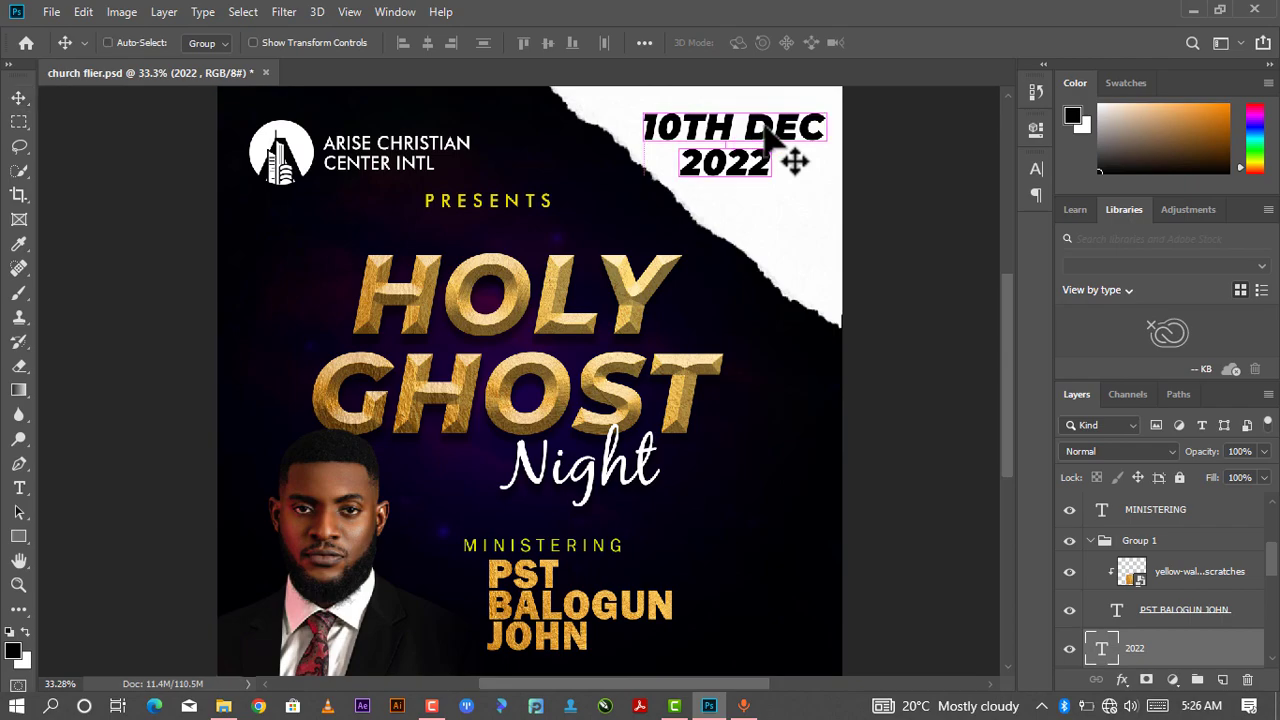
key("ctrl+t")
left_click_drag(787, 188, 763, 165)
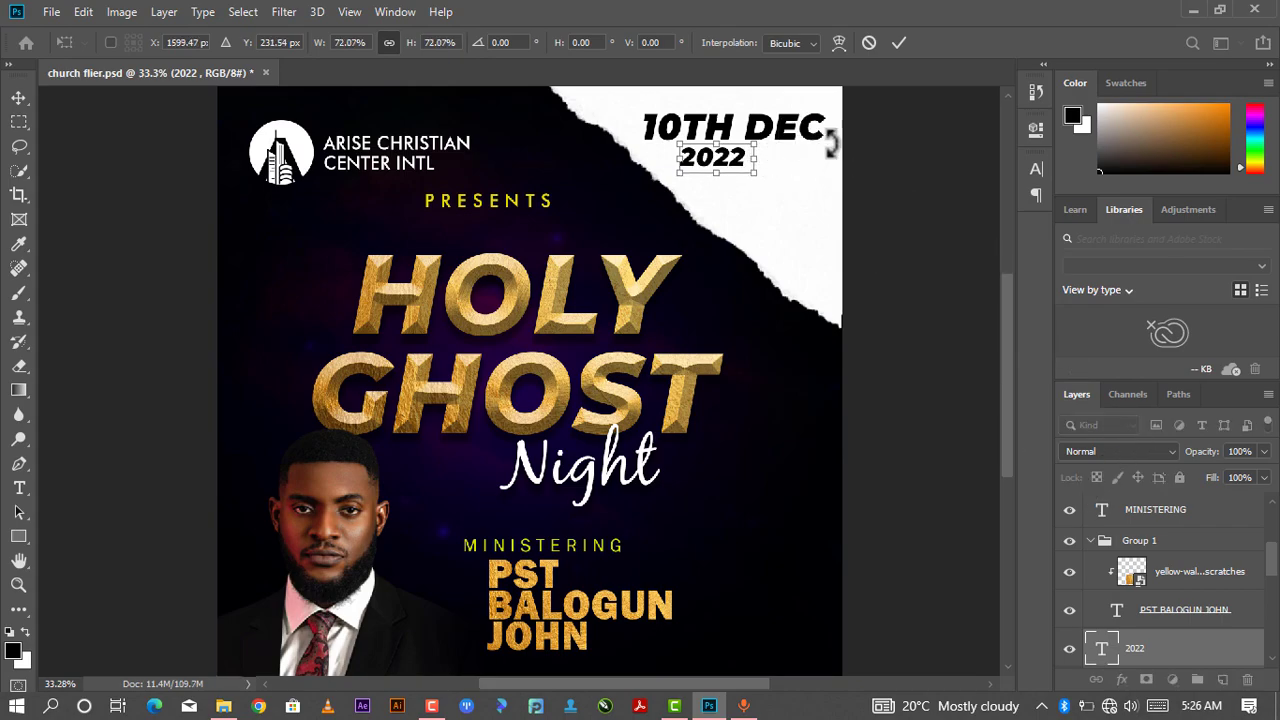
left_click(897, 43)
- Set the 2022 text's tracking to 840 and nudge it into place under 10TH DEC
double_click(736, 165)
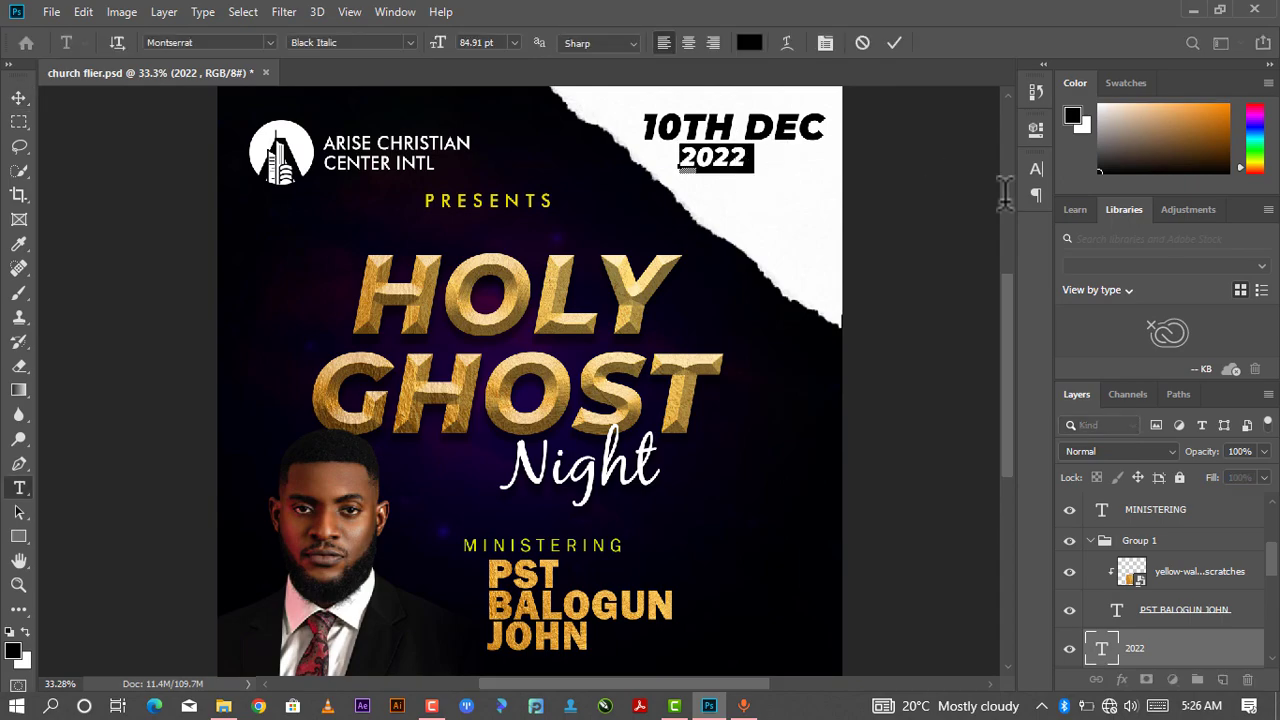
left_click(1036, 130)
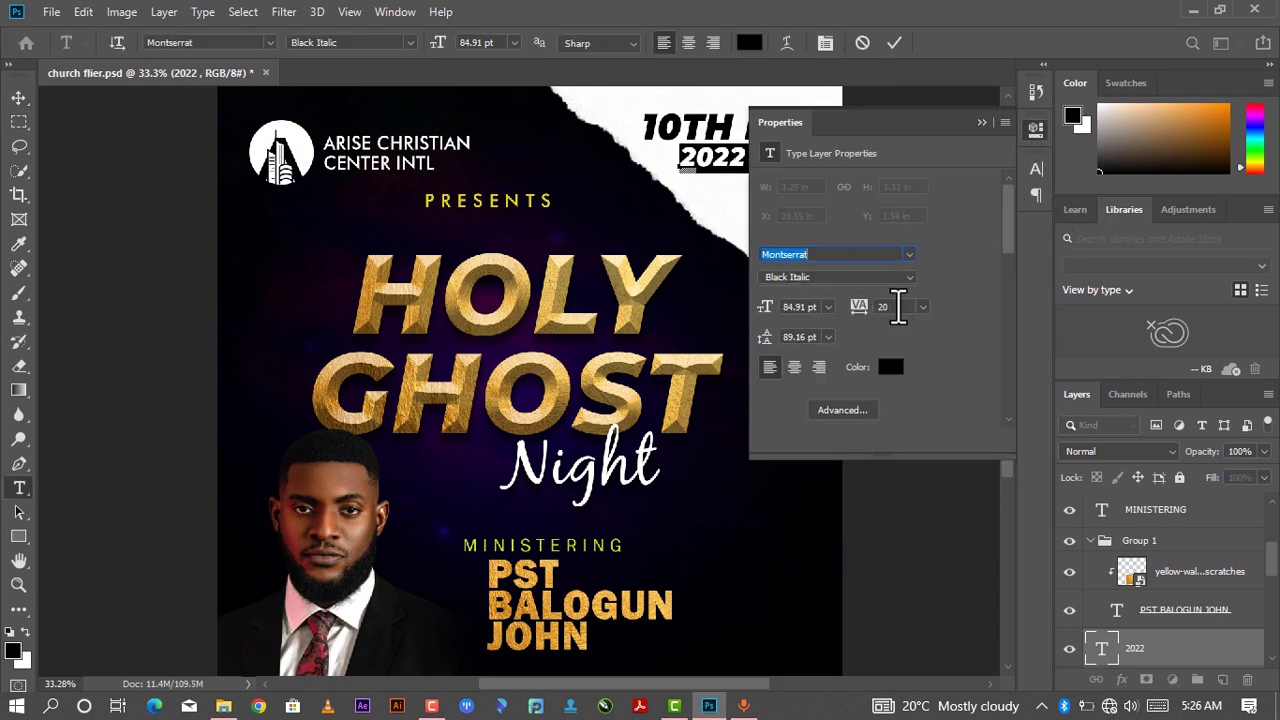
left_click_drag(872, 318, 898, 324)
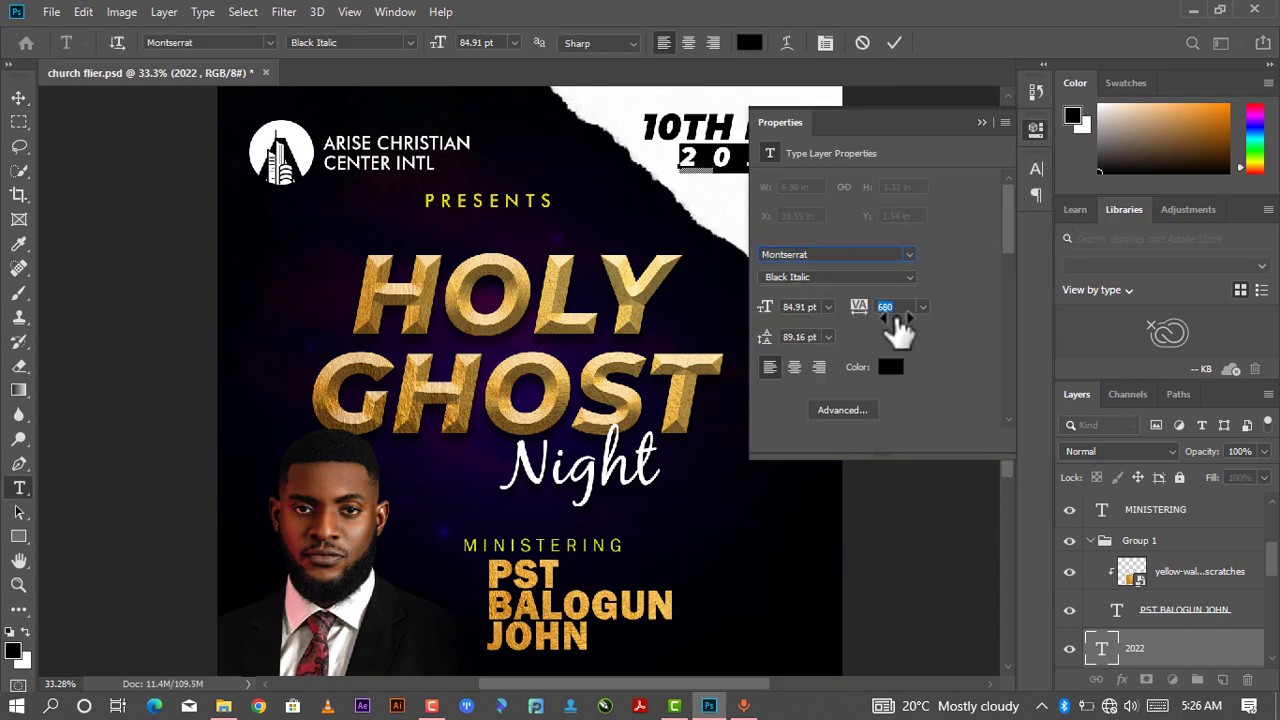
left_click_drag(866, 122, 1042, 186)
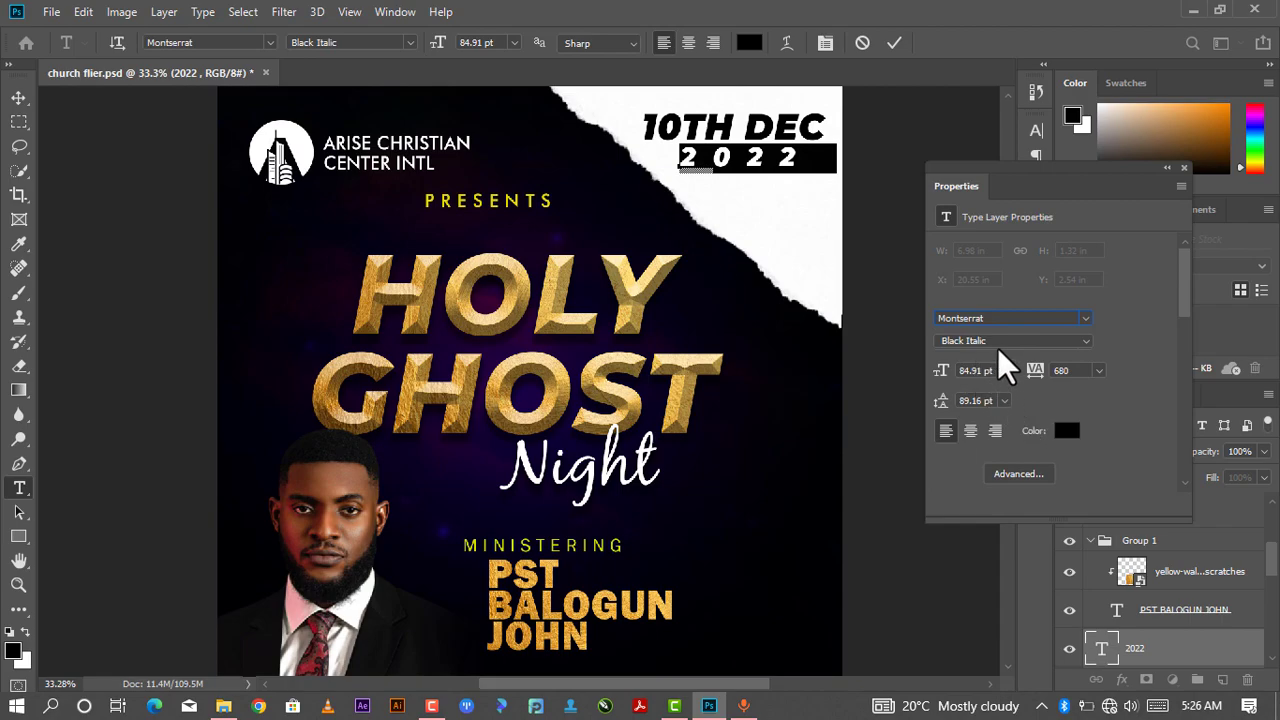
left_click_drag(1035, 371, 1045, 383)
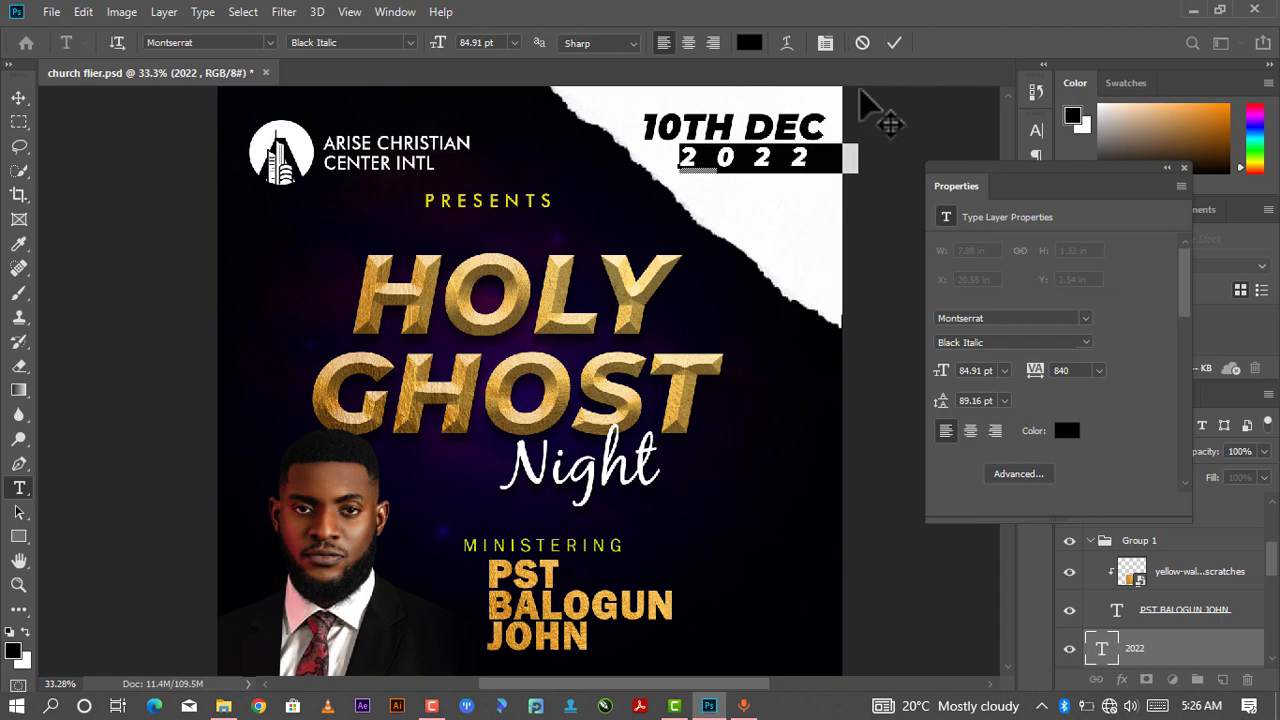
left_click(891, 45)
left_click_drag(798, 162, 790, 157)
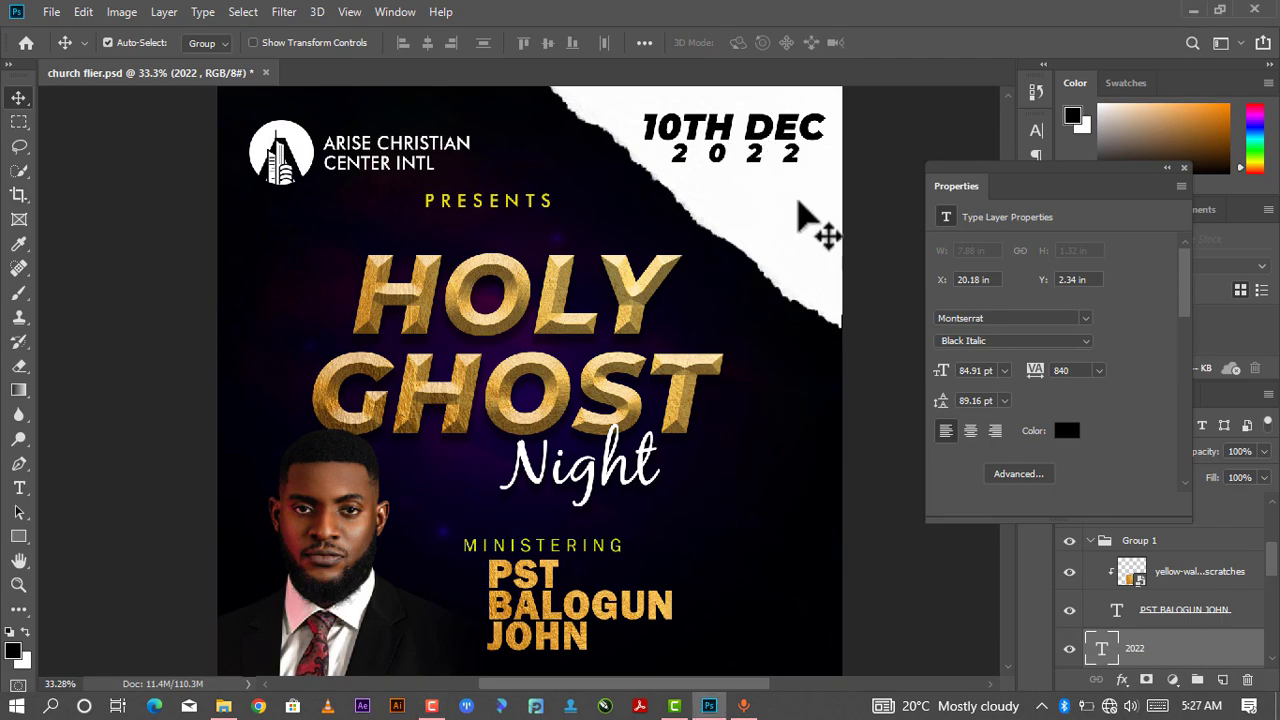
- Duplicate the 10TH DEC text and move the copy down below the 2022 line
left_click(773, 132)
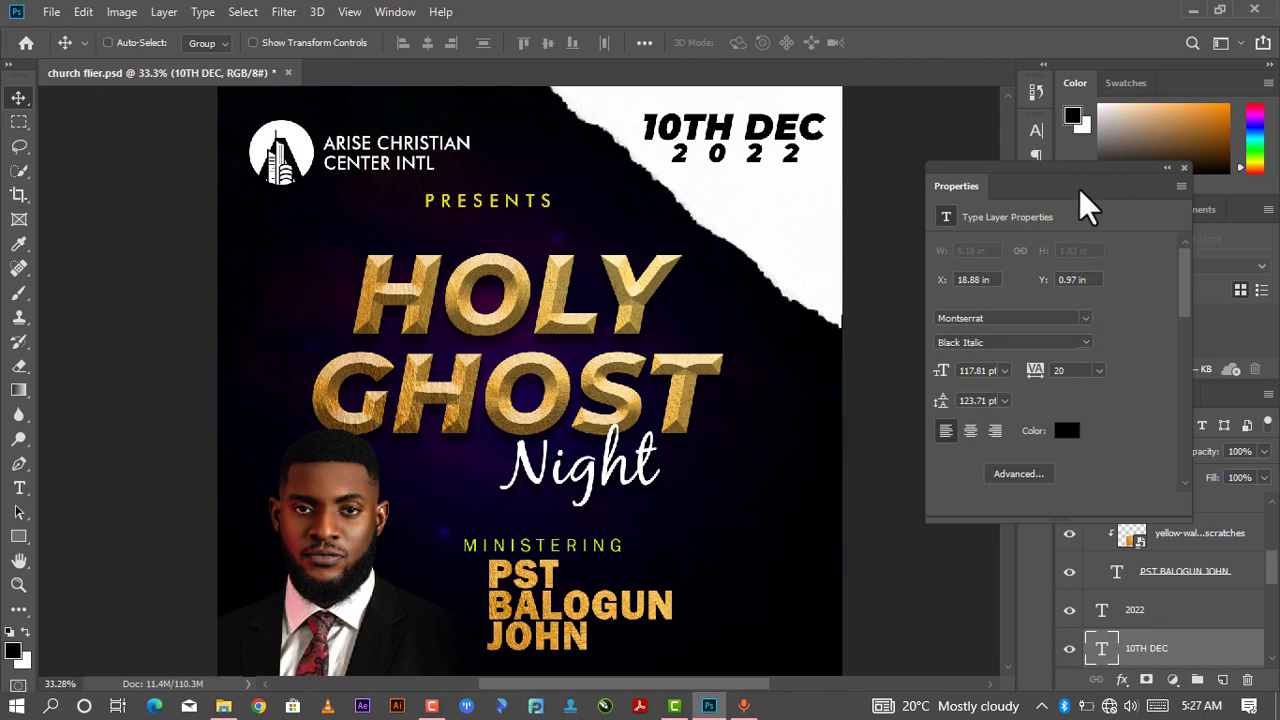
key("t")
double_click(803, 131)
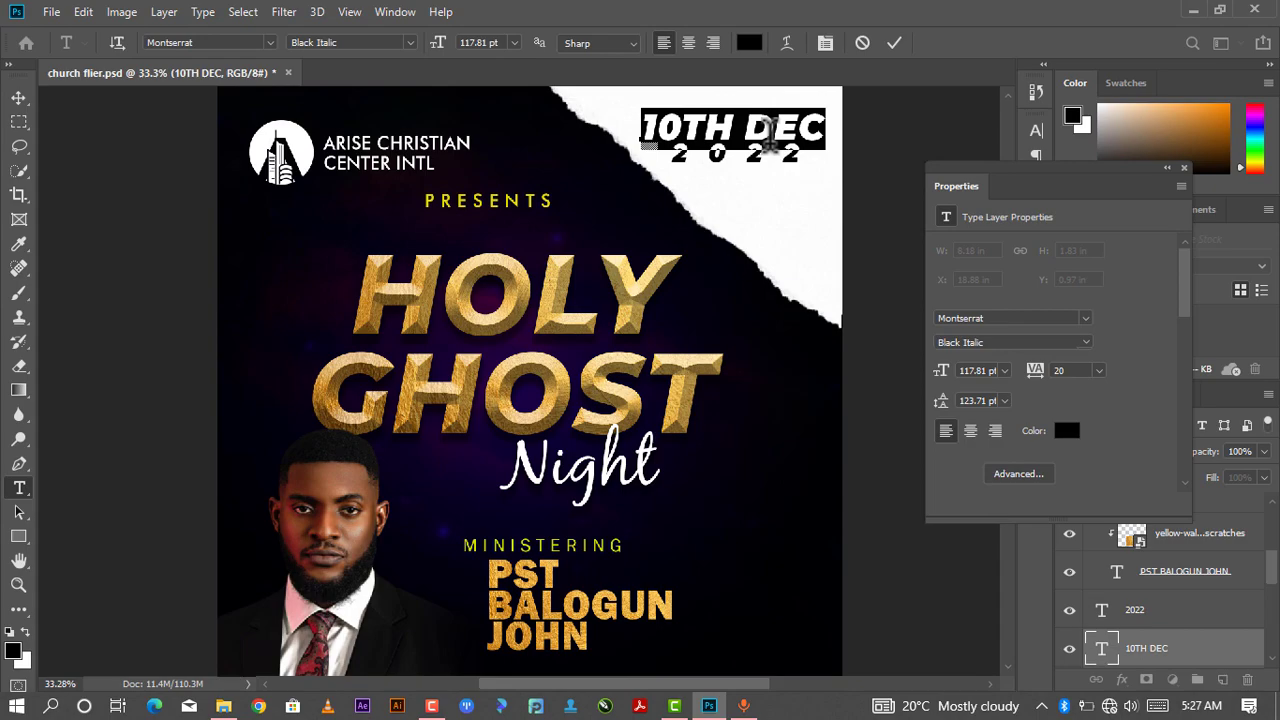
left_click(891, 44)
key("v")
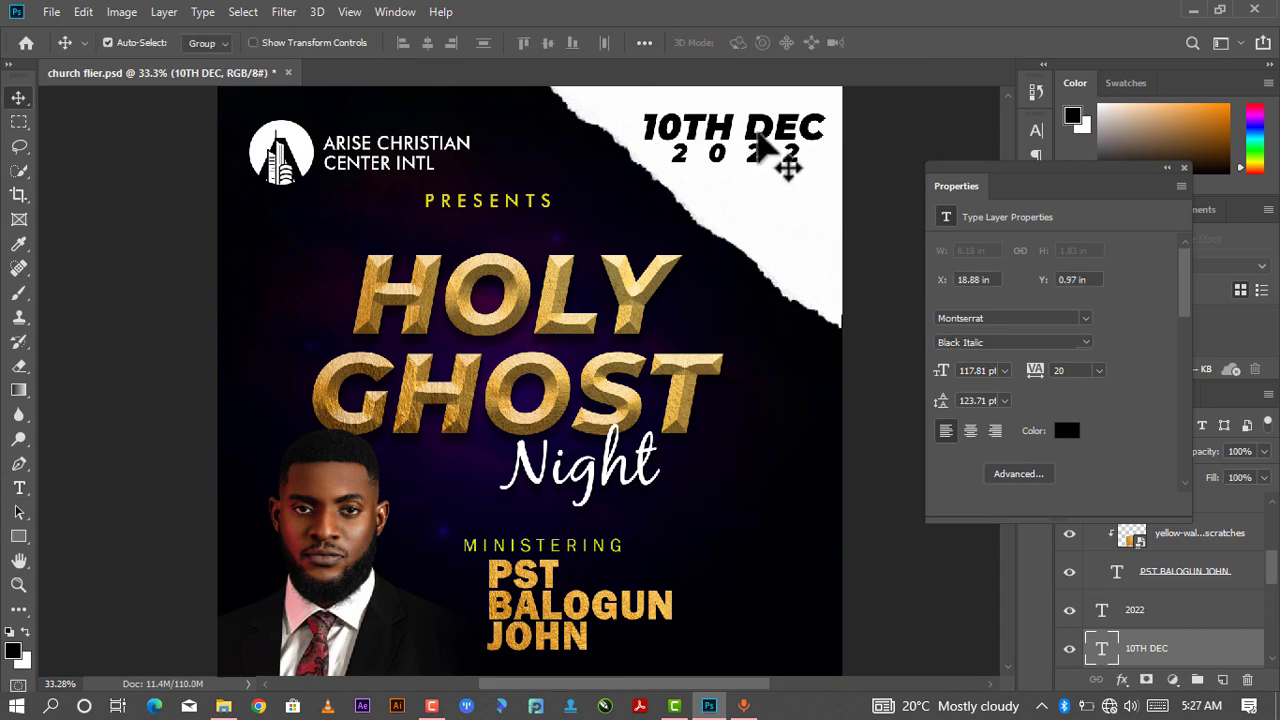
key("ctrl")
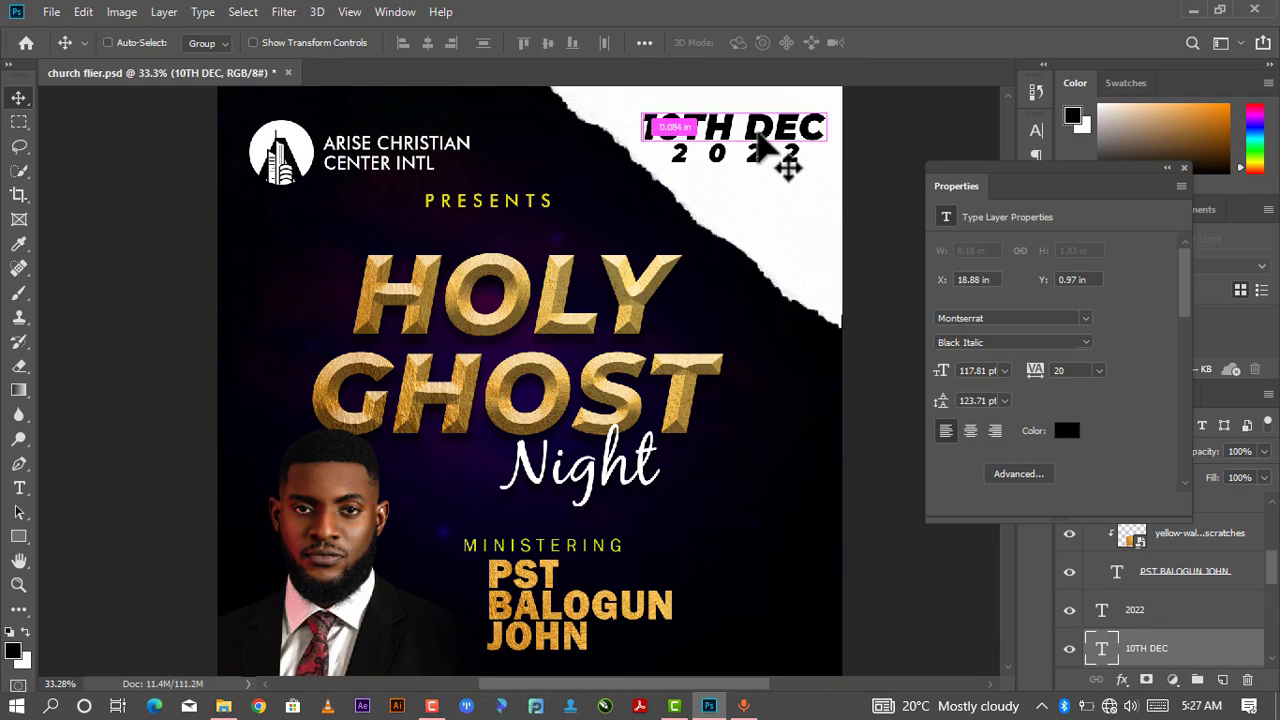
key("ctrl+j")
left_click(784, 148, "ctrl")
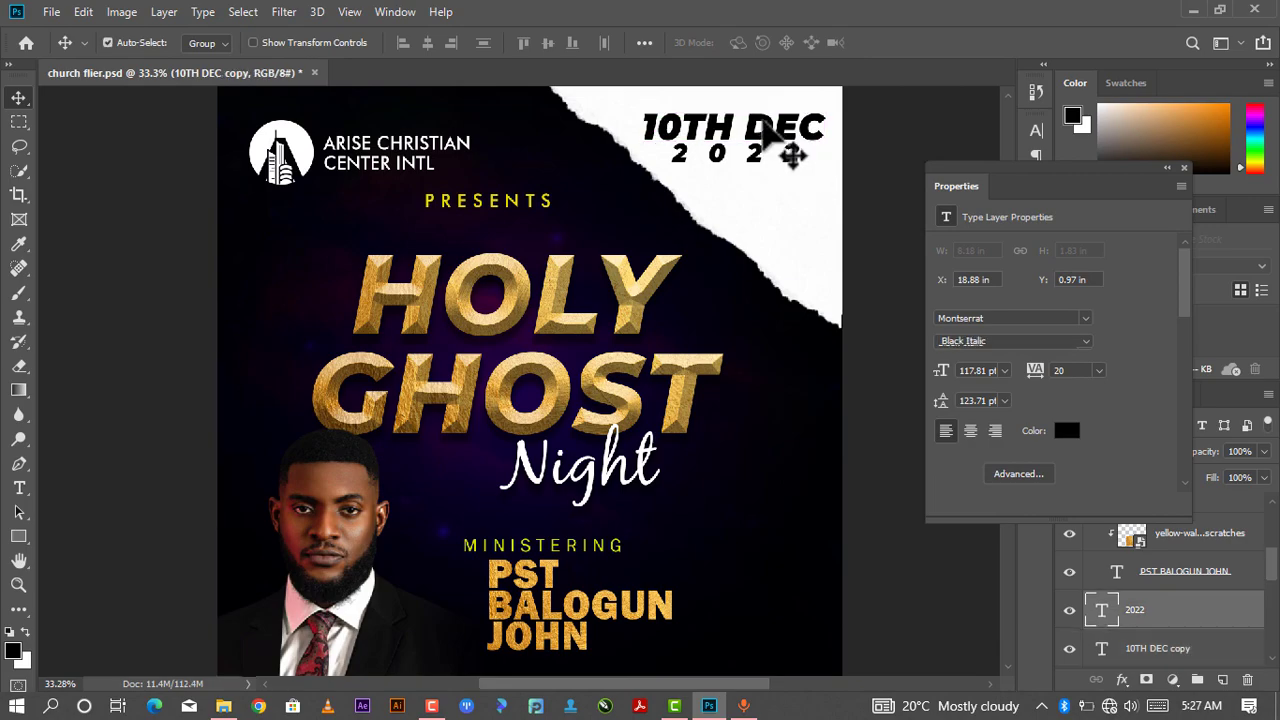
left_click_drag(760, 133, 771, 192)
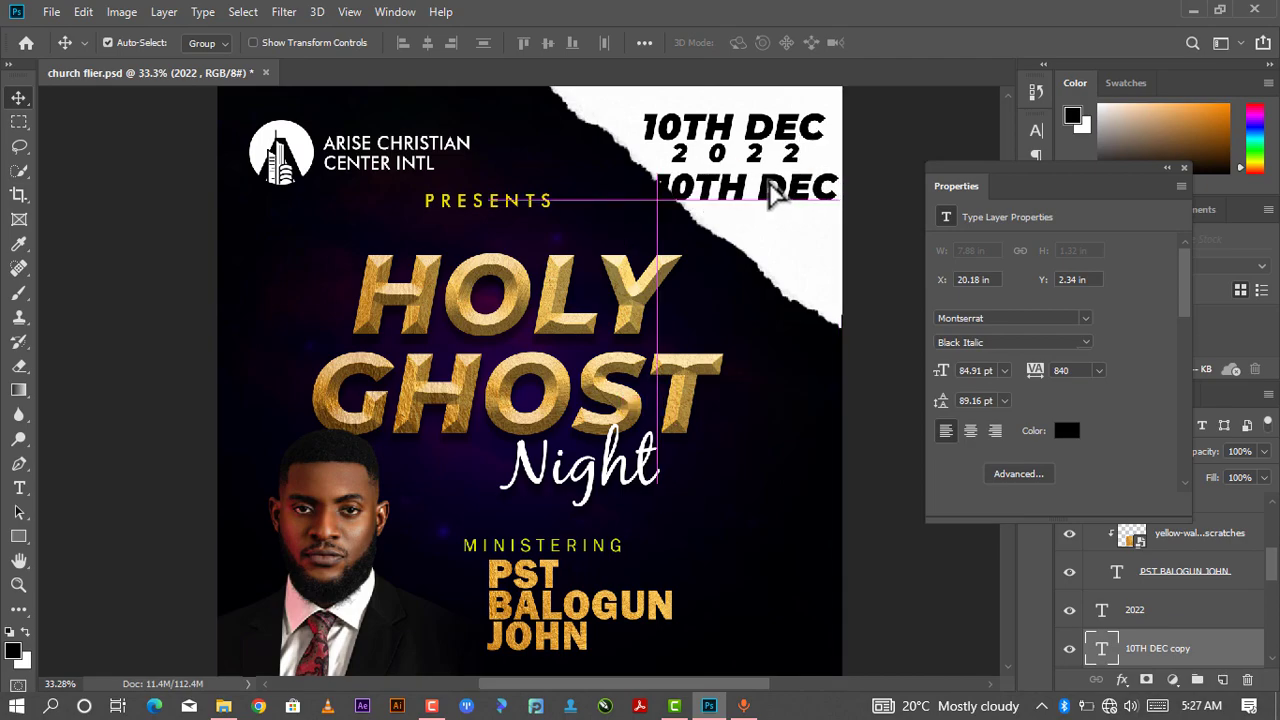
- Replace the copied text with 3:30PM
double_click(838, 188)
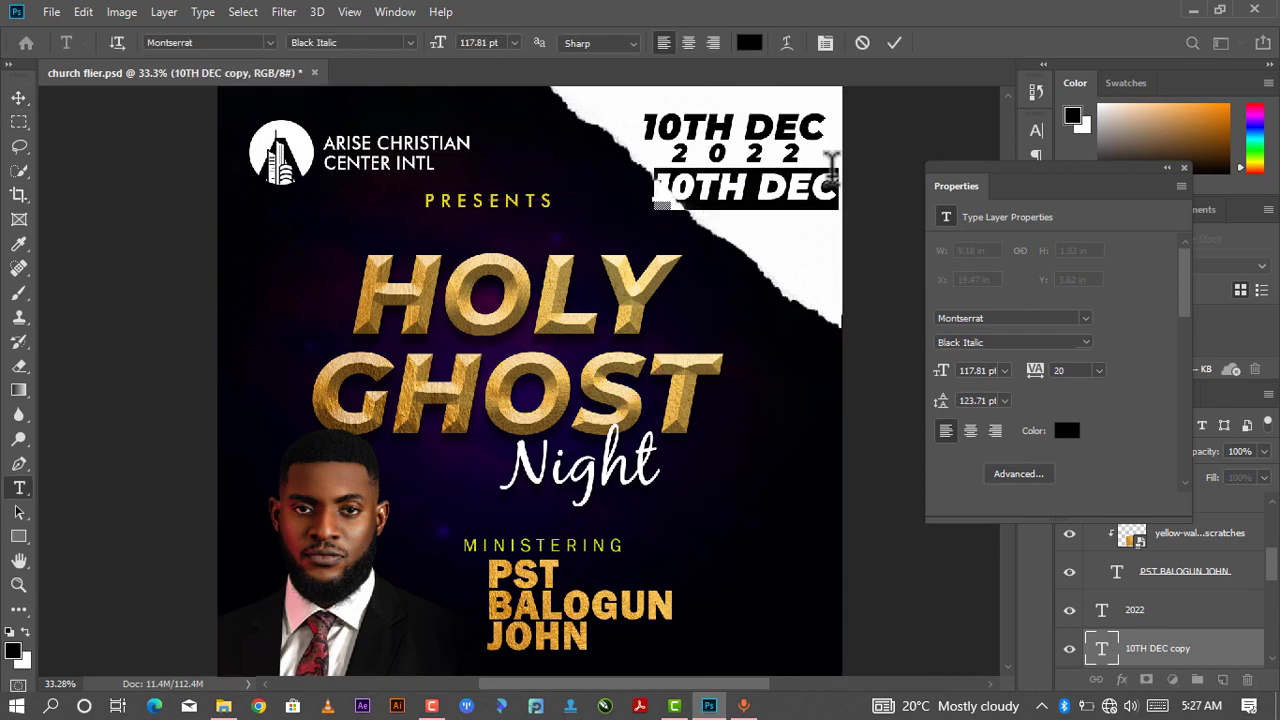
key("Left")
key("ctrl+a")
key("Delete")
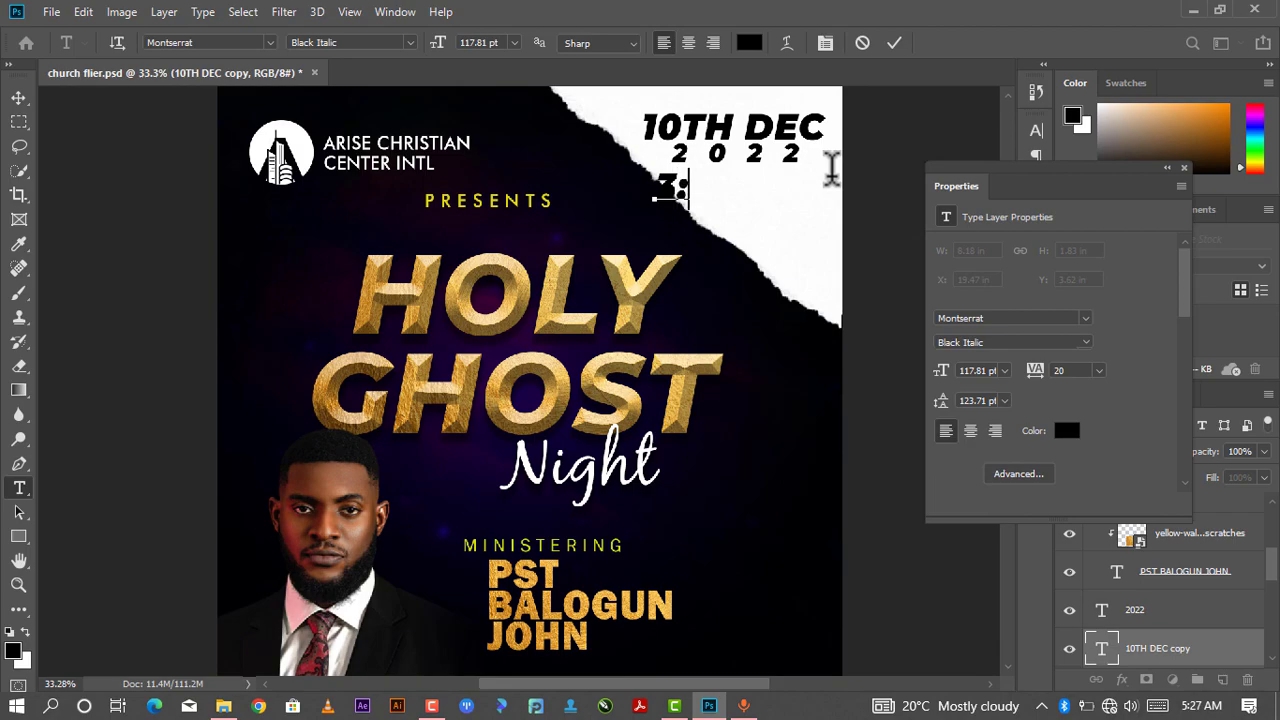
type("30PM")
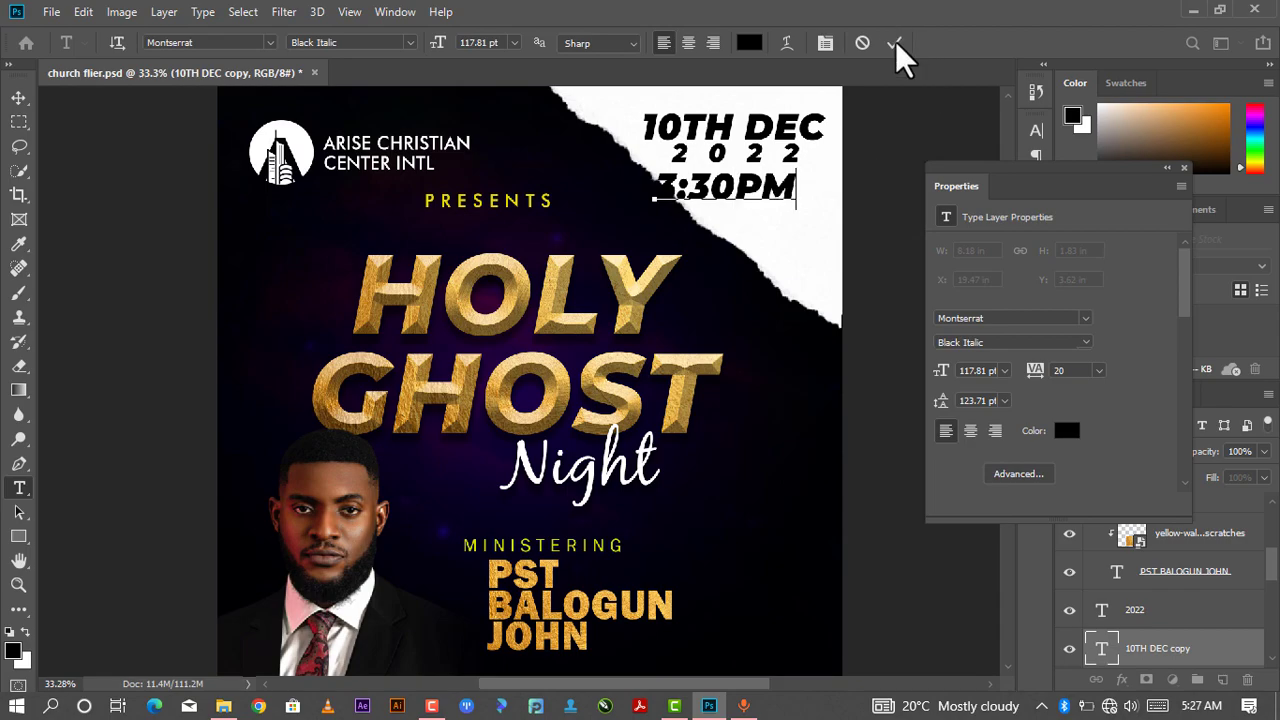
left_click_drag(797, 187, 712, 190)
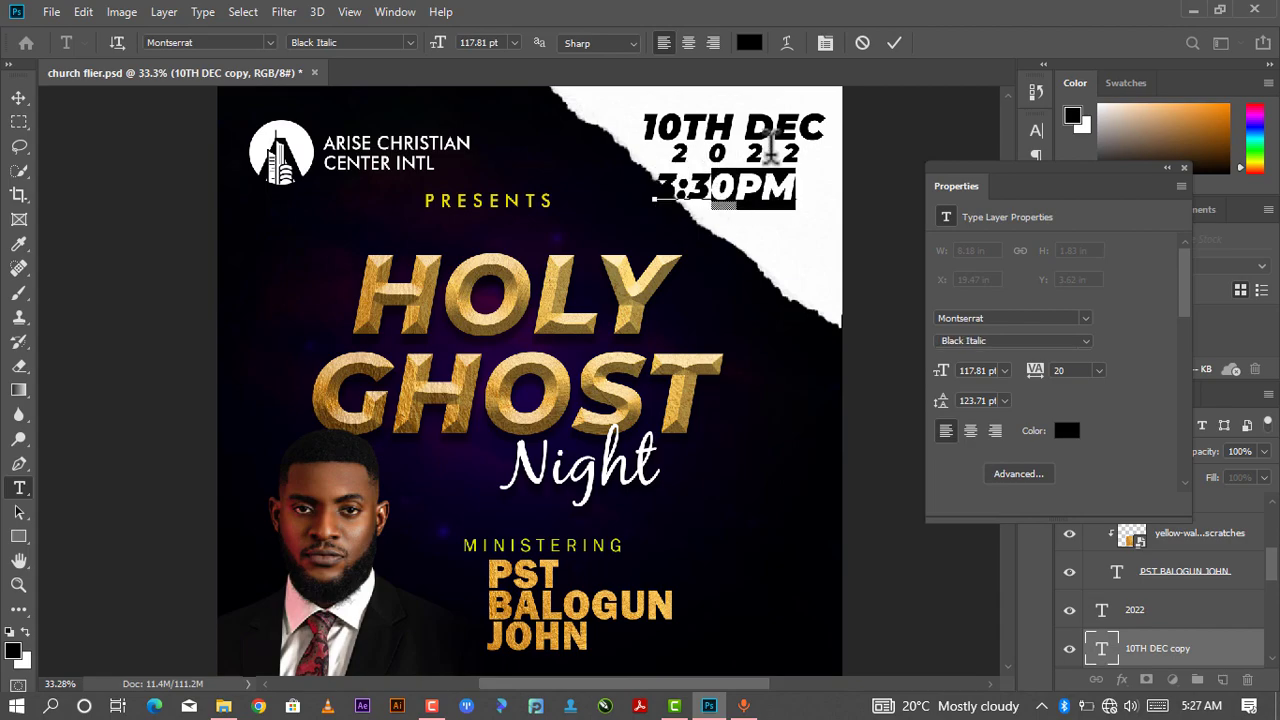
left_click(897, 42)
key("v")
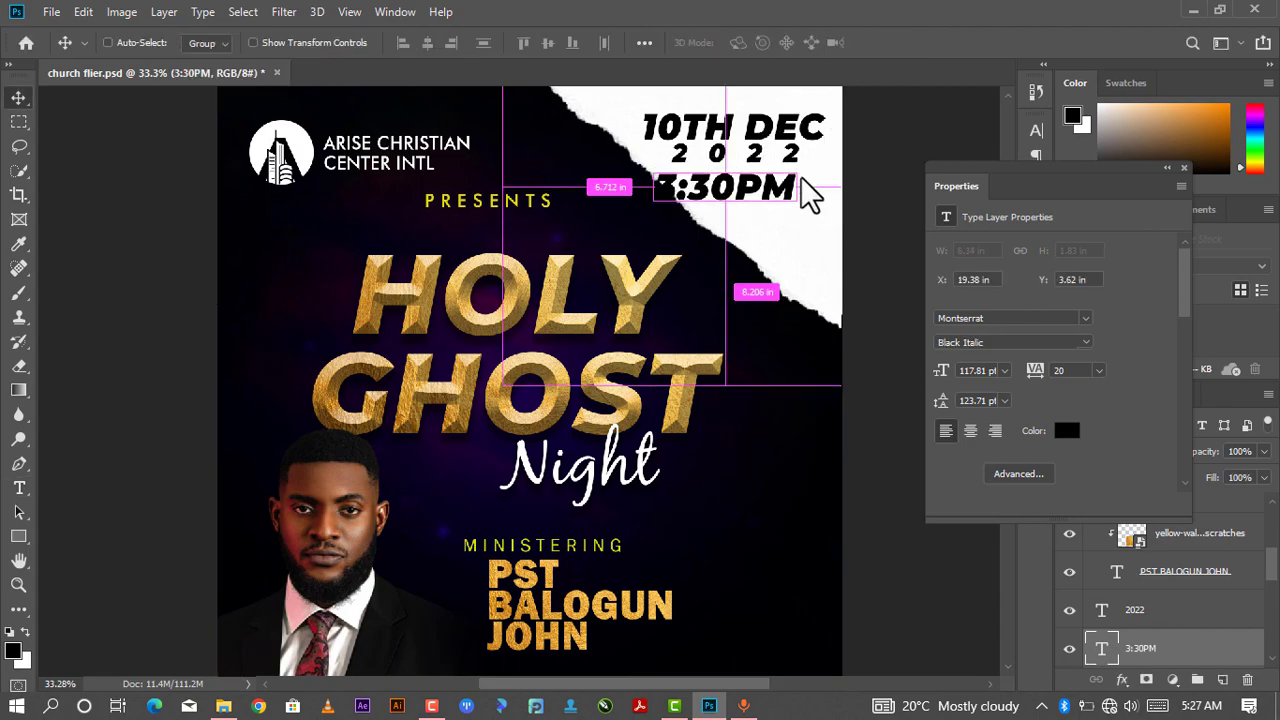
- Scale the 3:30PM text down to about 81% and center it beneath 2022
key("ctrl+t")
left_click_drag(797, 165, 770, 178)
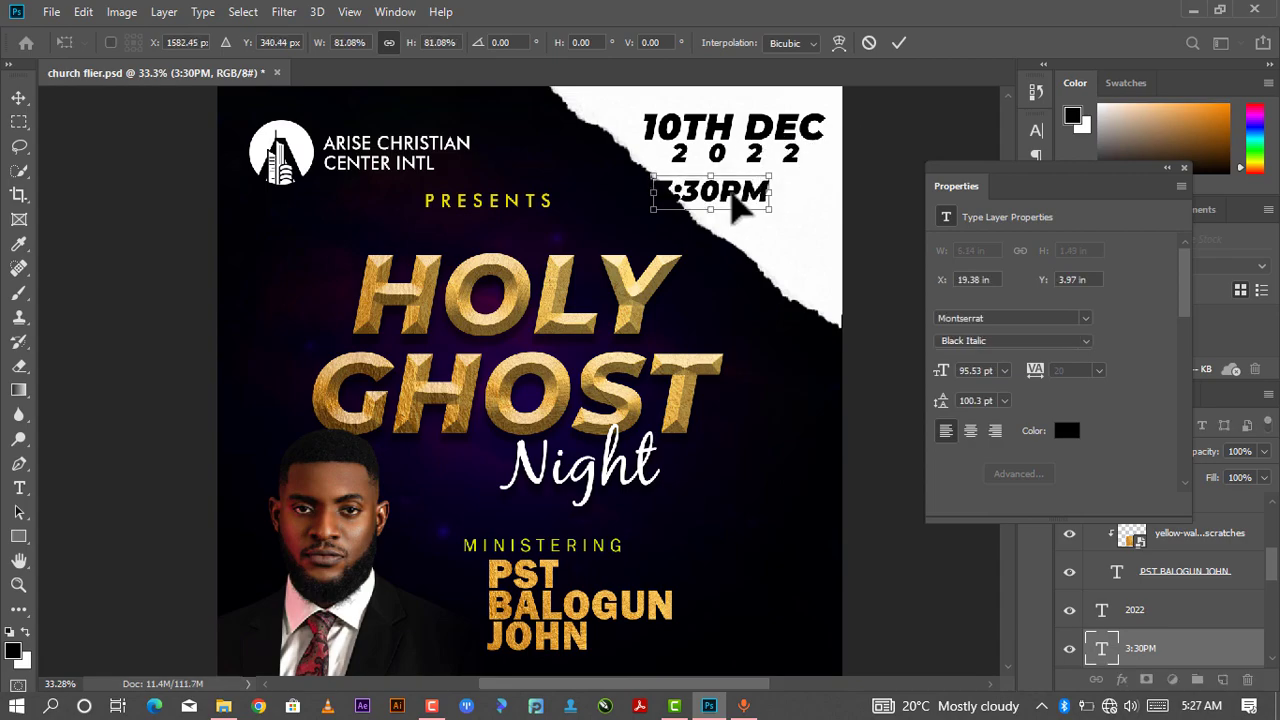
key("Return")
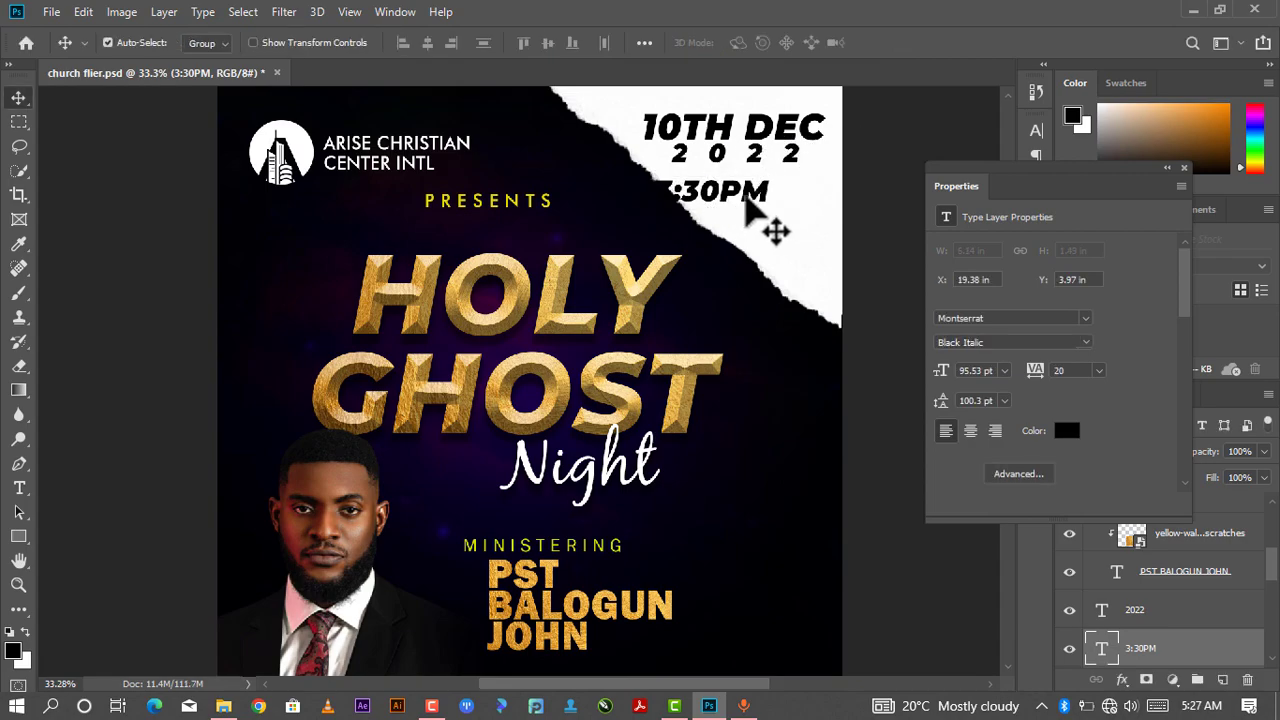
left_click_drag(755, 192, 777, 183)
left_click_drag(780, 187, 788, 191)
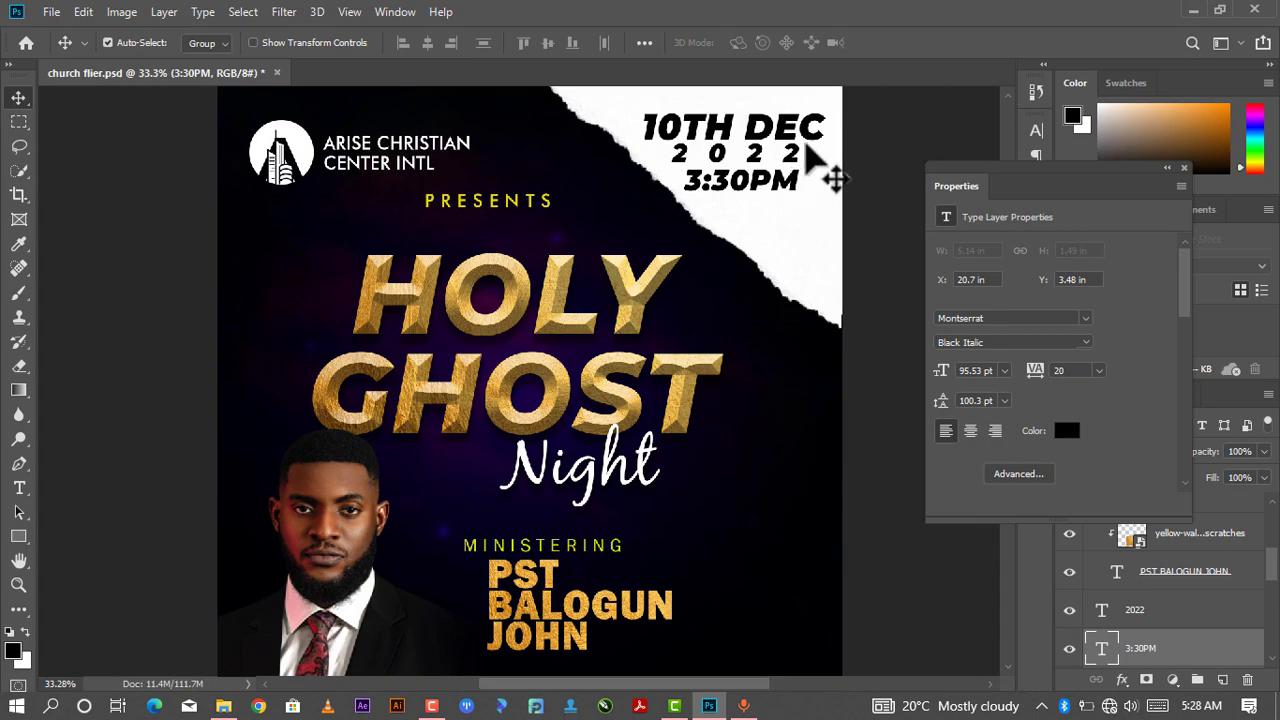
left_click(1165, 169)
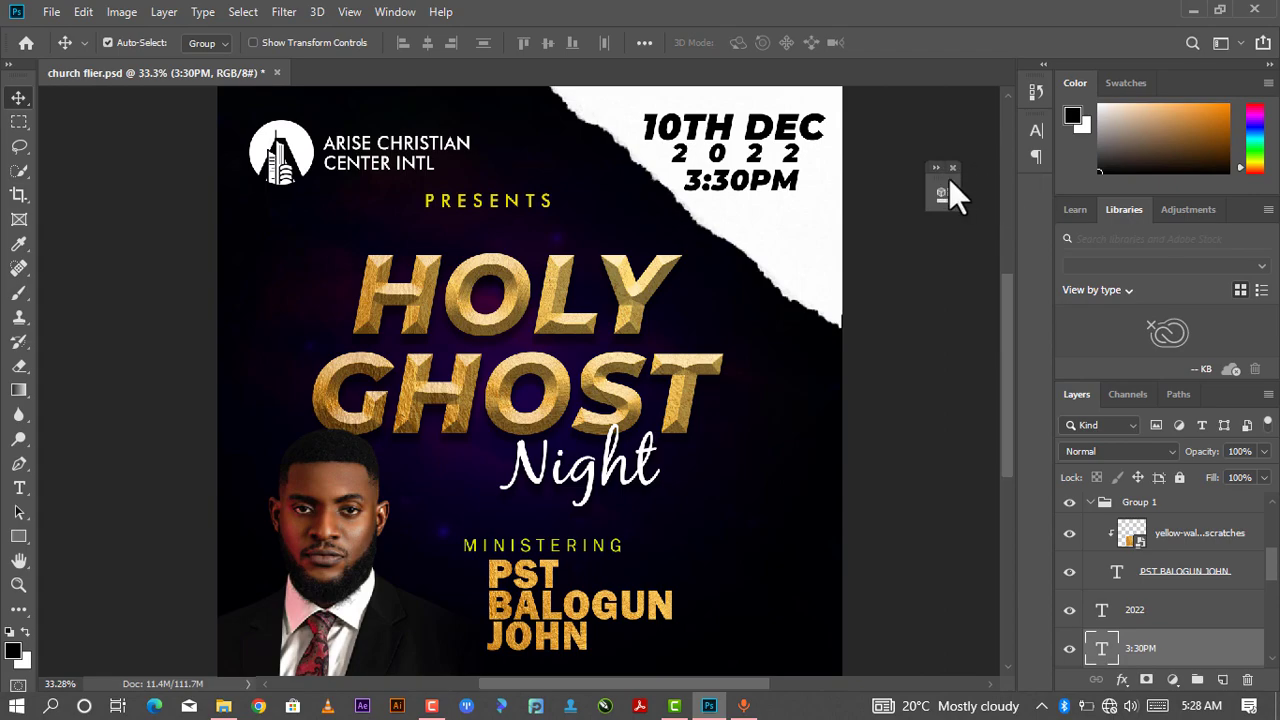
left_click_drag(947, 174, 1041, 187)
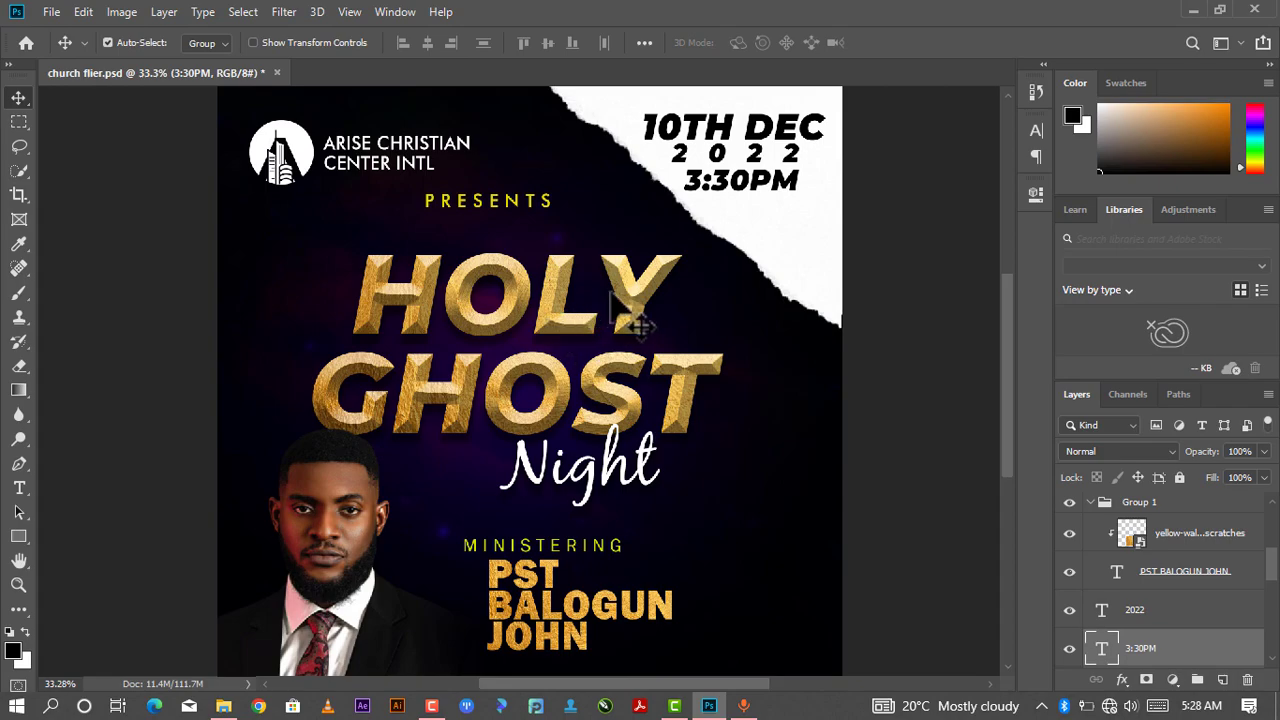
scroll(669, 286, "down", 1)
scroll(663, 480, "down", 1)
scroll(578, 602, "up", 2)
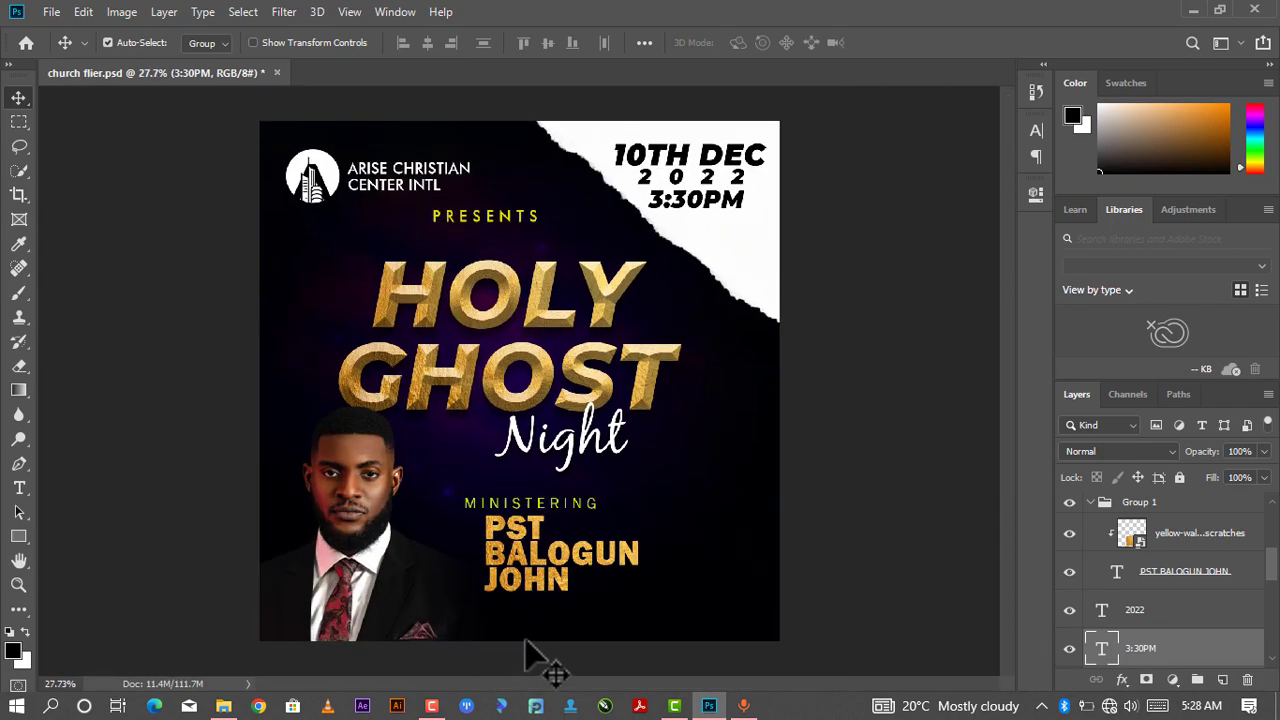
mouse_move(551, 505)
left_mouse_down()
mouse_move(556, 492)
mouse_move(537, 517)
left_mouse_up()
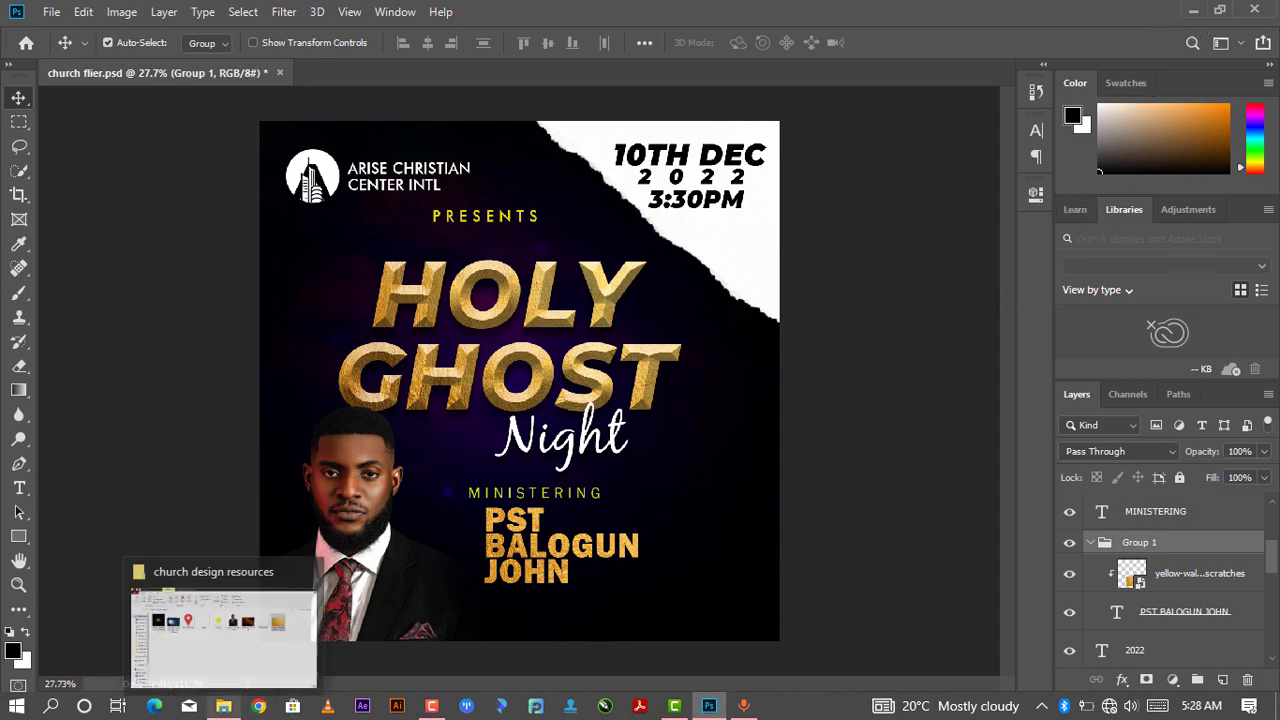
- Place the location pin image from the church design resources folder, scale it to about 34%, and set it beside the speaker name
left_click(224, 706)
left_click_drag(401, 229, 658, 580)
left_click(706, 694)
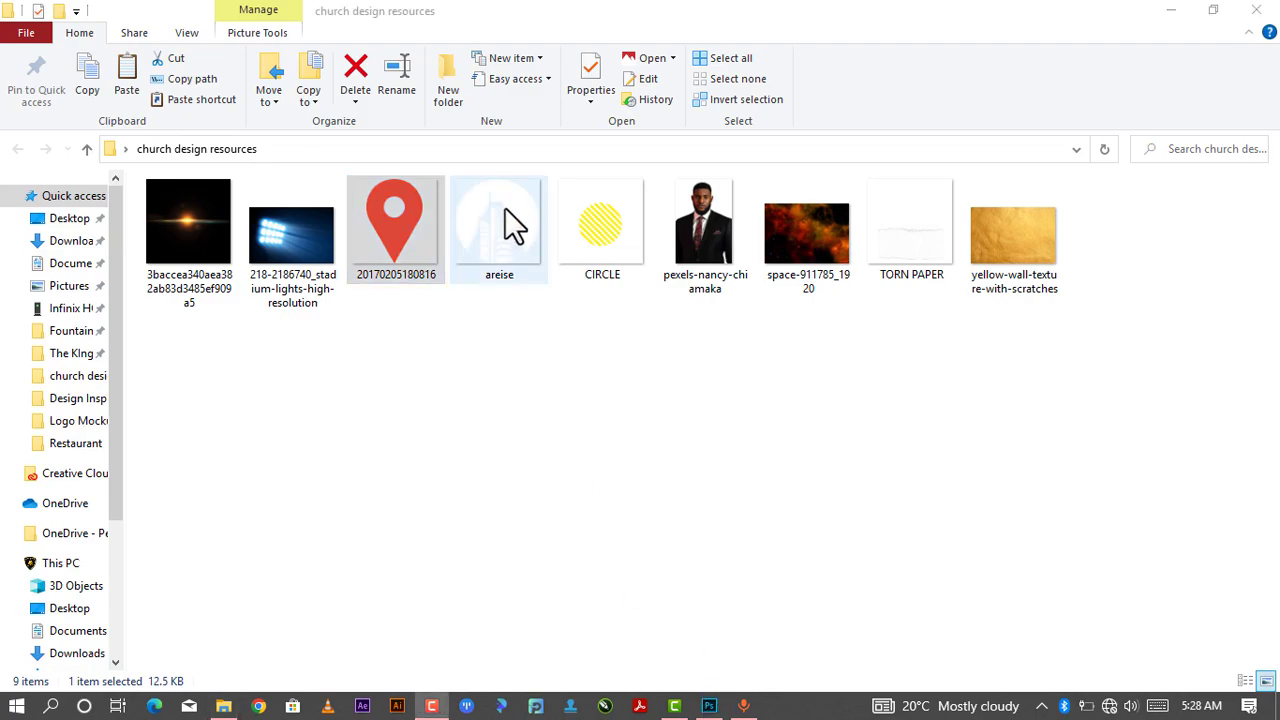
left_click_drag(405, 220, 496, 402)
left_click_drag(414, 286, 712, 434)
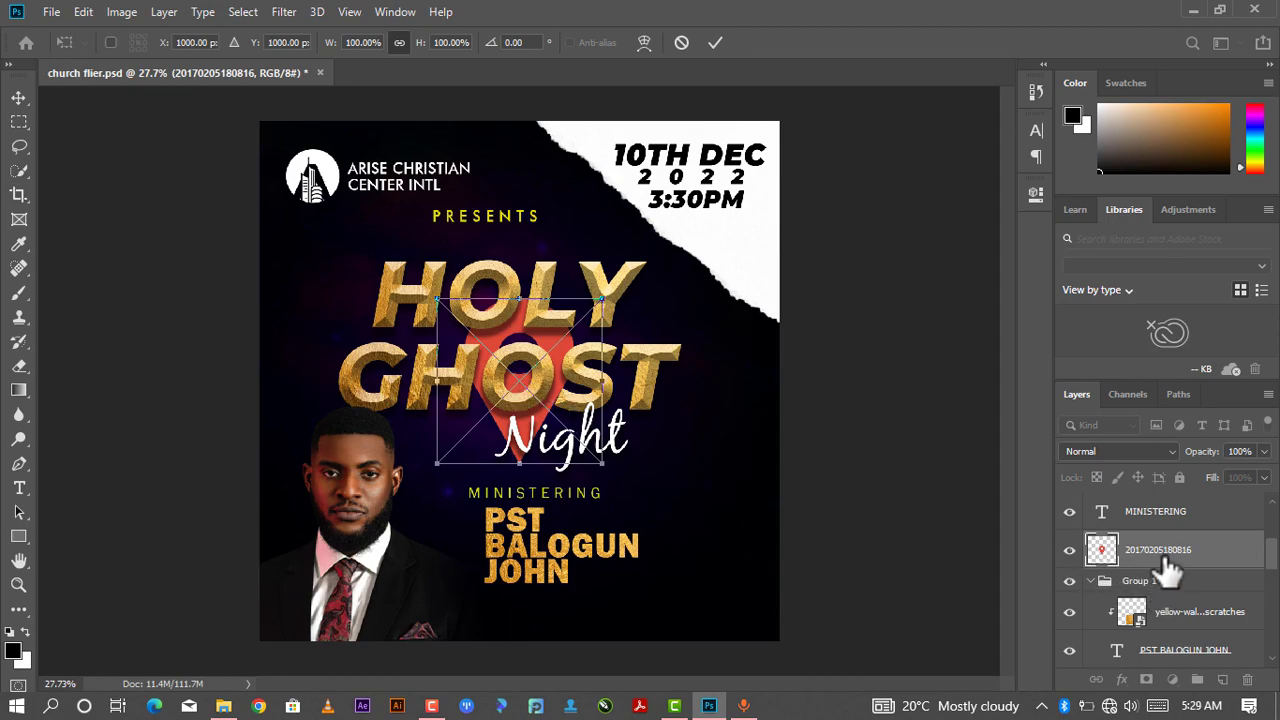
left_click_drag(527, 380, 727, 411)
left_click_drag(806, 350, 736, 493)
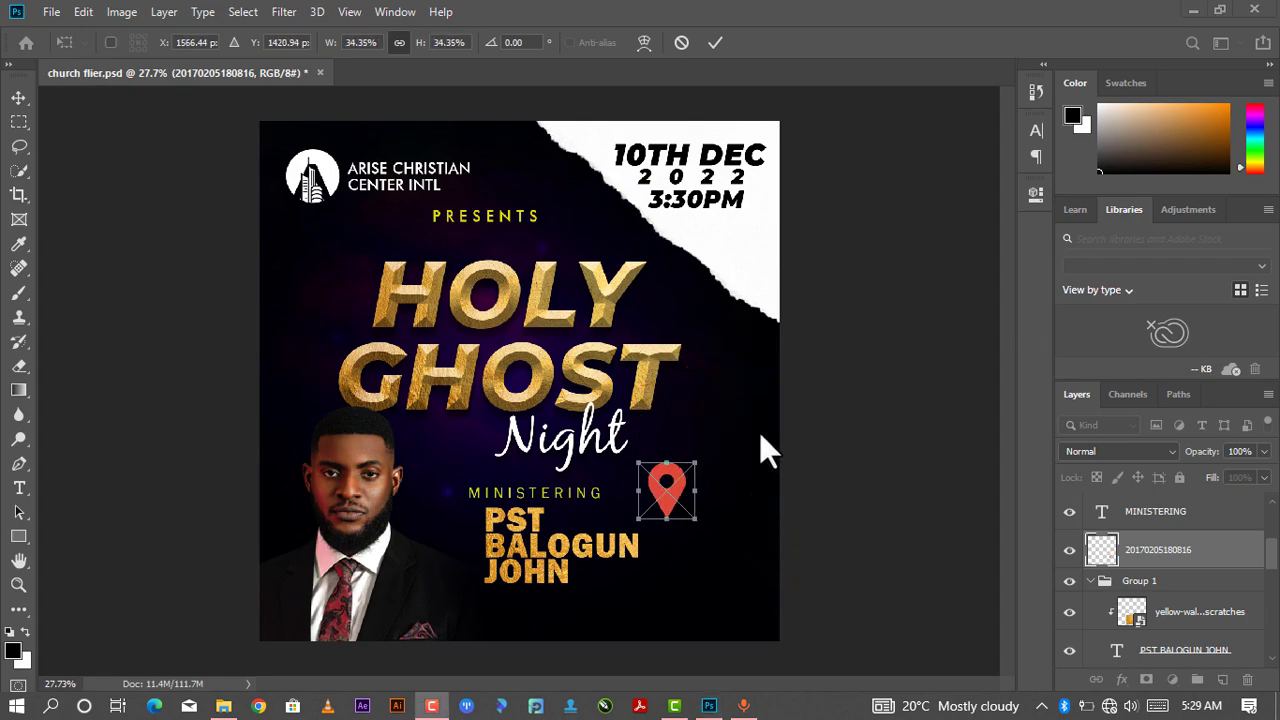
left_click(714, 40)
left_click_drag(668, 505, 679, 541)
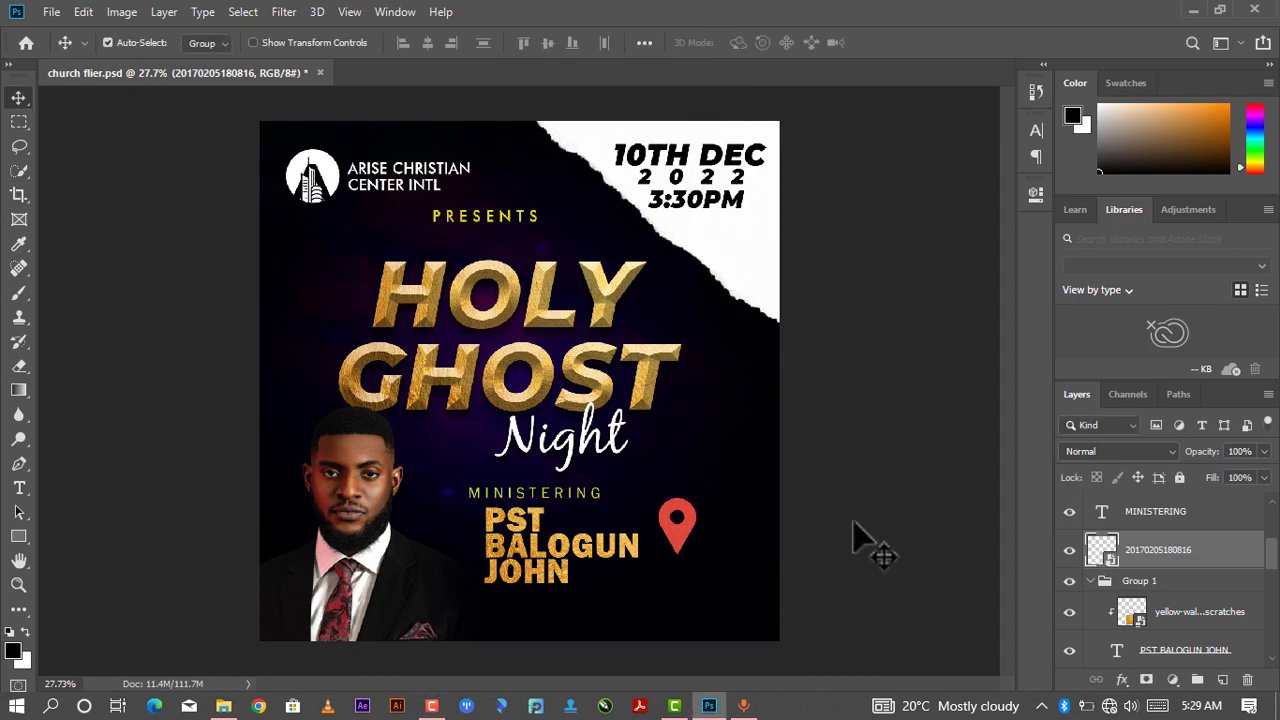
- Rasterize the pin layer and convert it to a smart object
right_click(1148, 561)
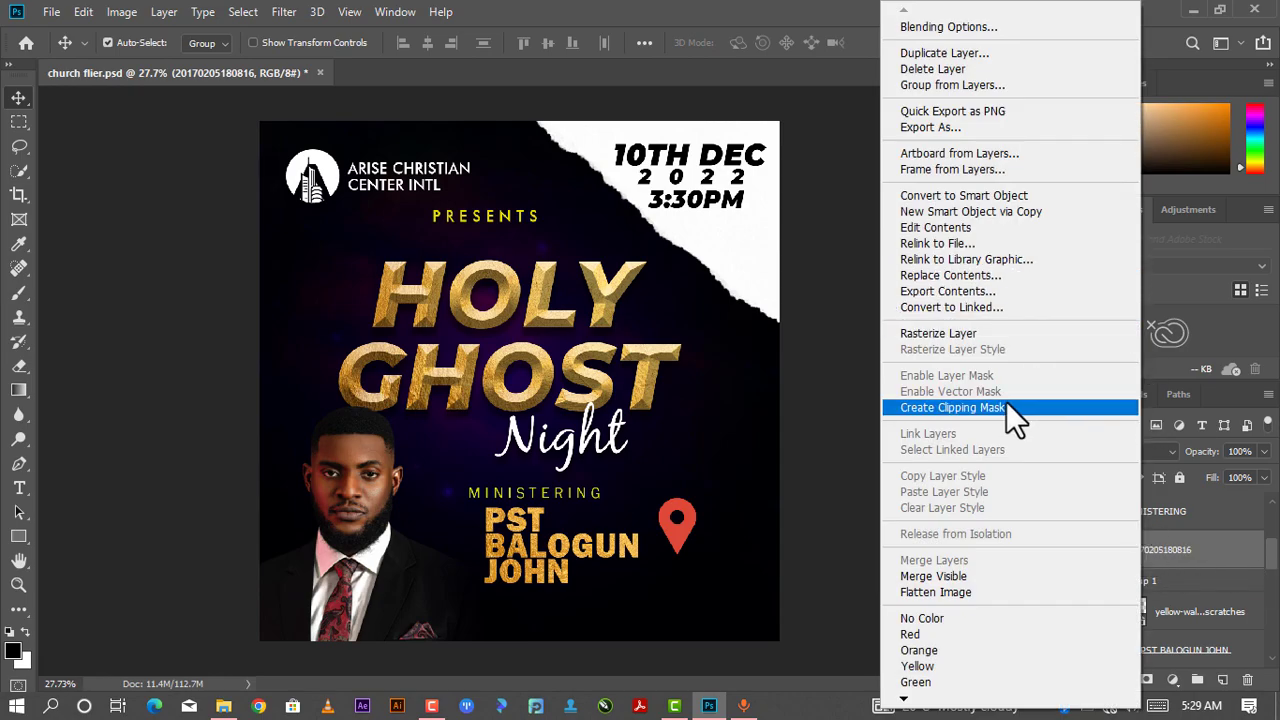
left_click(897, 333)
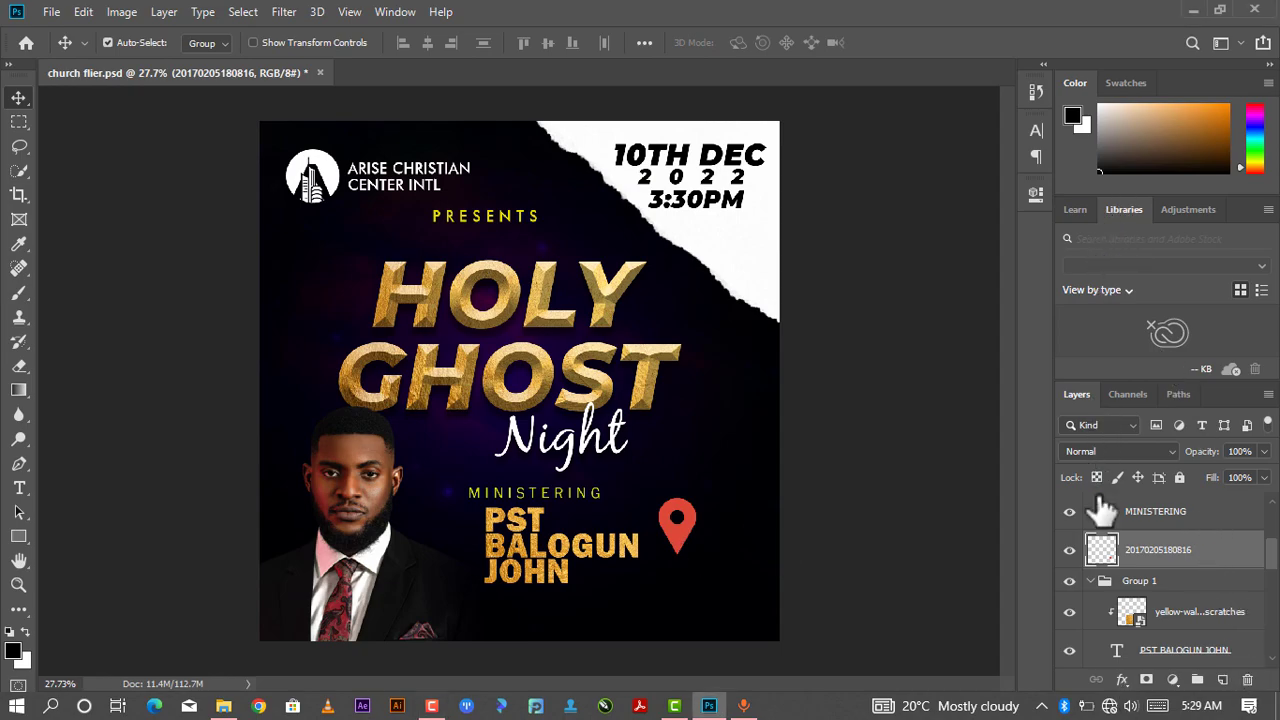
right_click(1133, 547)
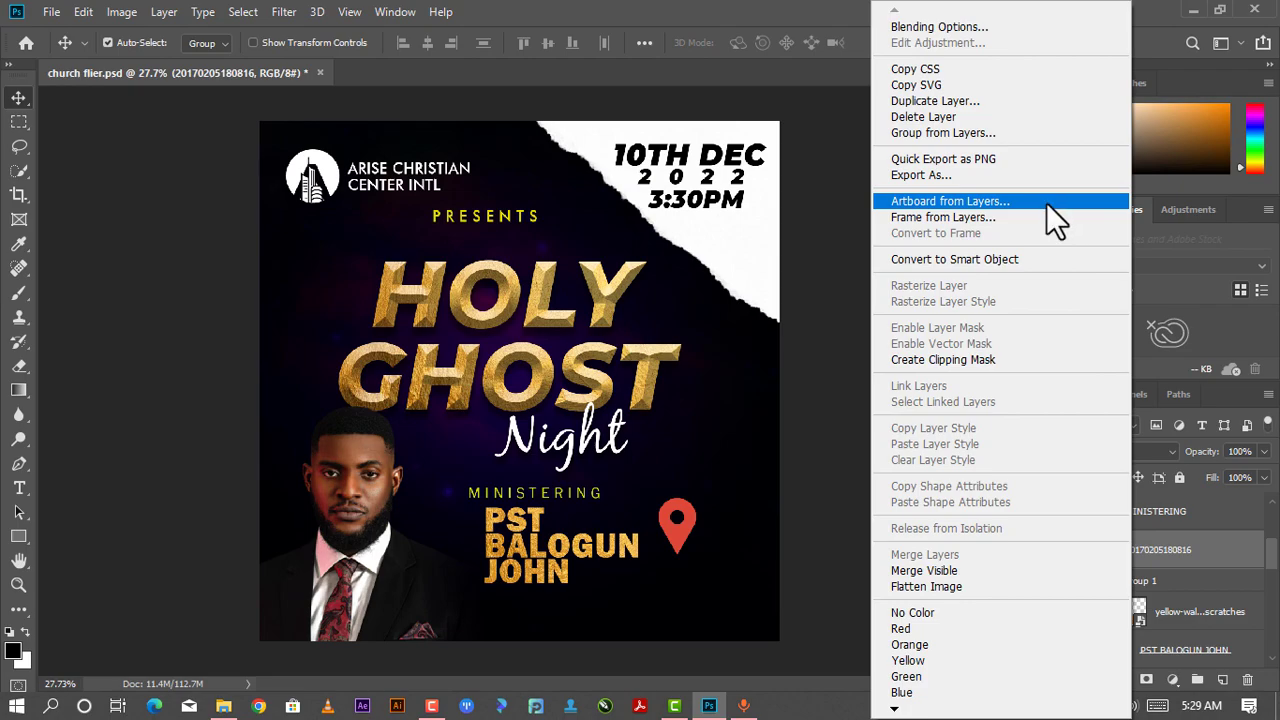
left_click(997, 259)
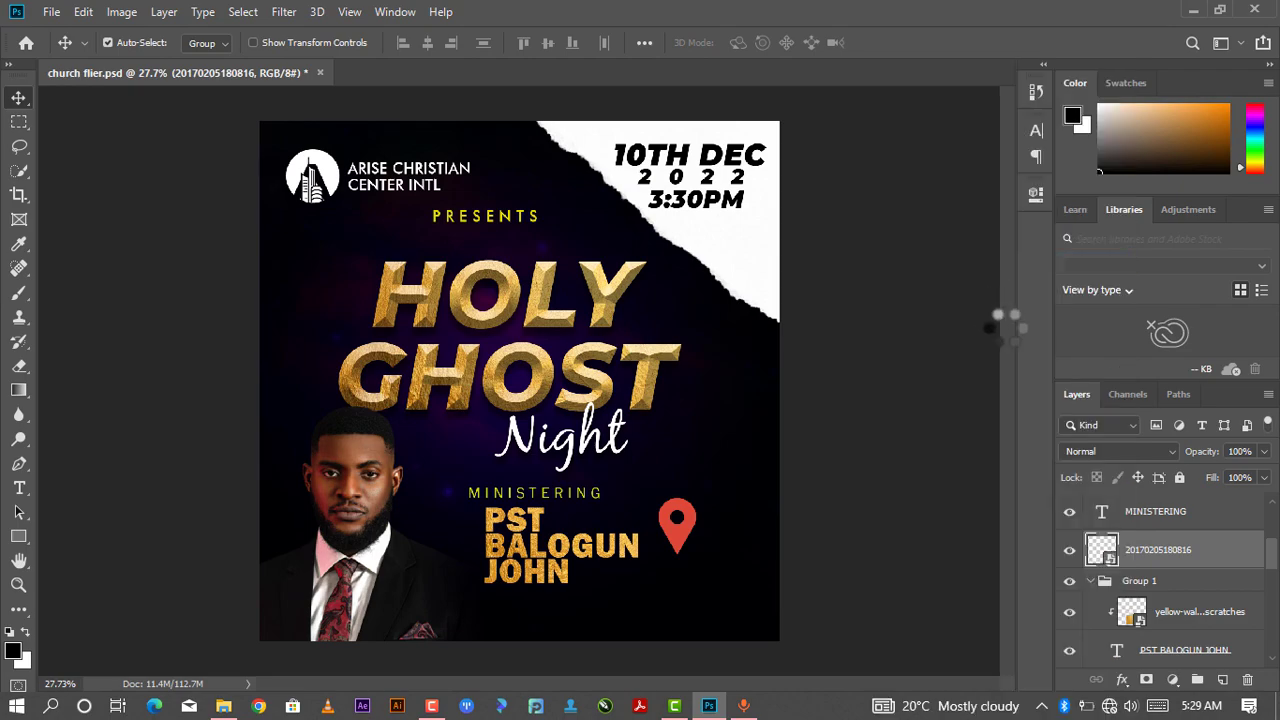
- Give the pin a white ffffff Color Overlay layer style and set its opacity to 99%
right_click(1147, 565)
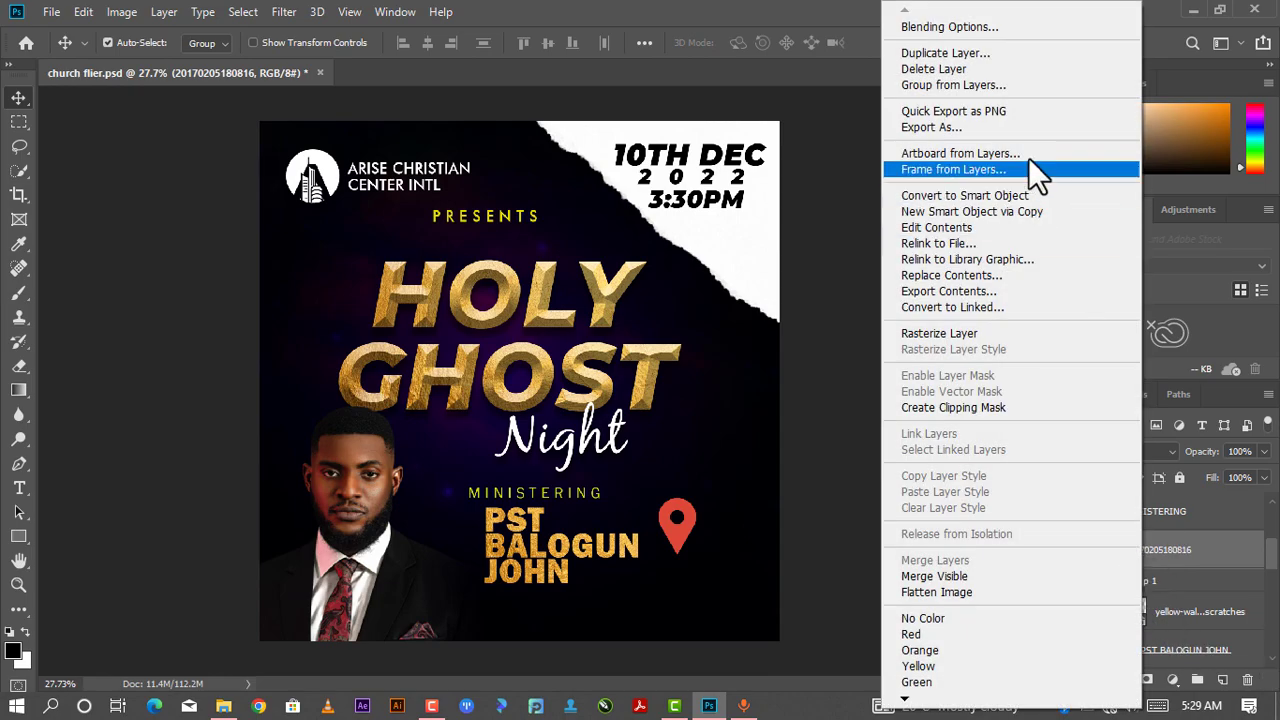
left_click(990, 28)
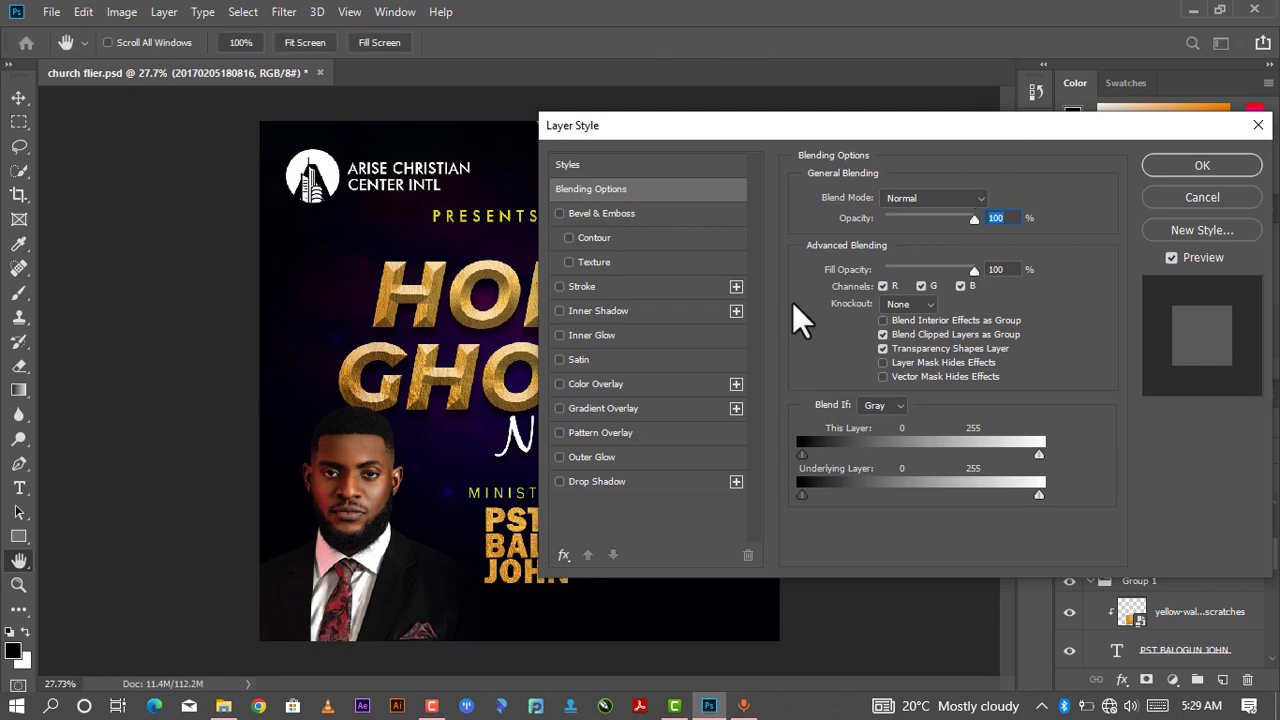
left_click(560, 384)
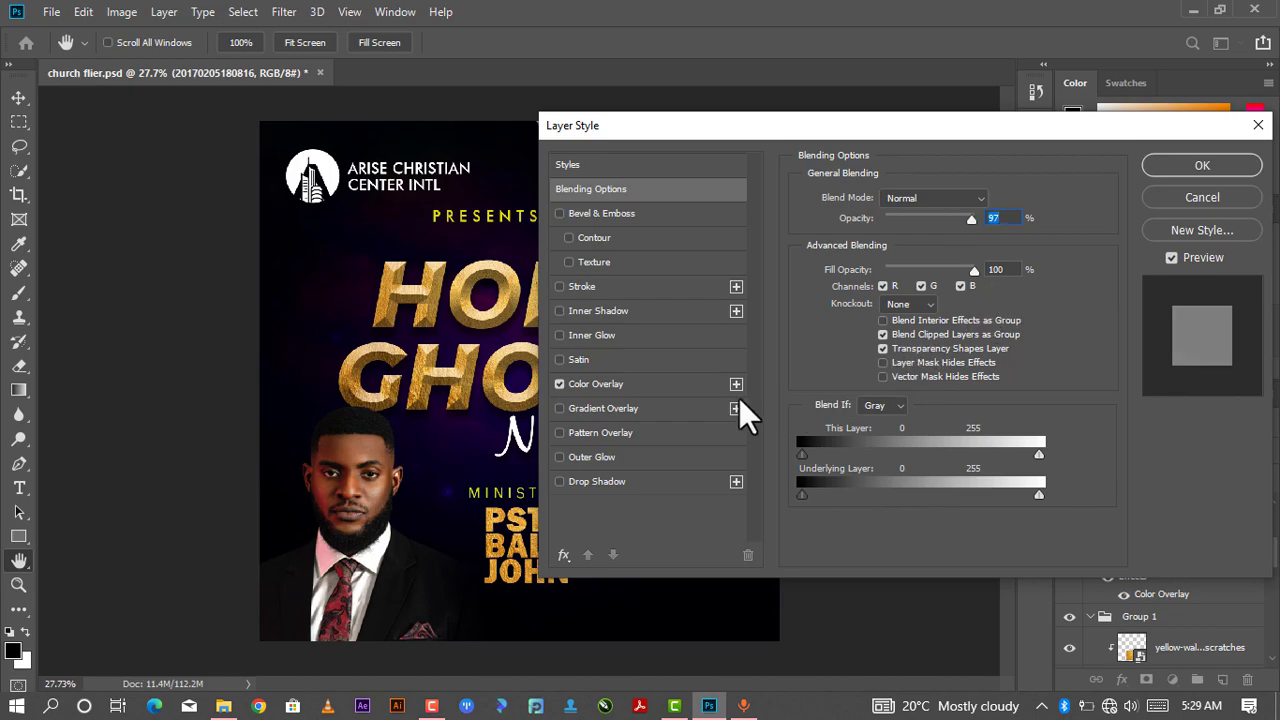
key("Up")
key("Up")
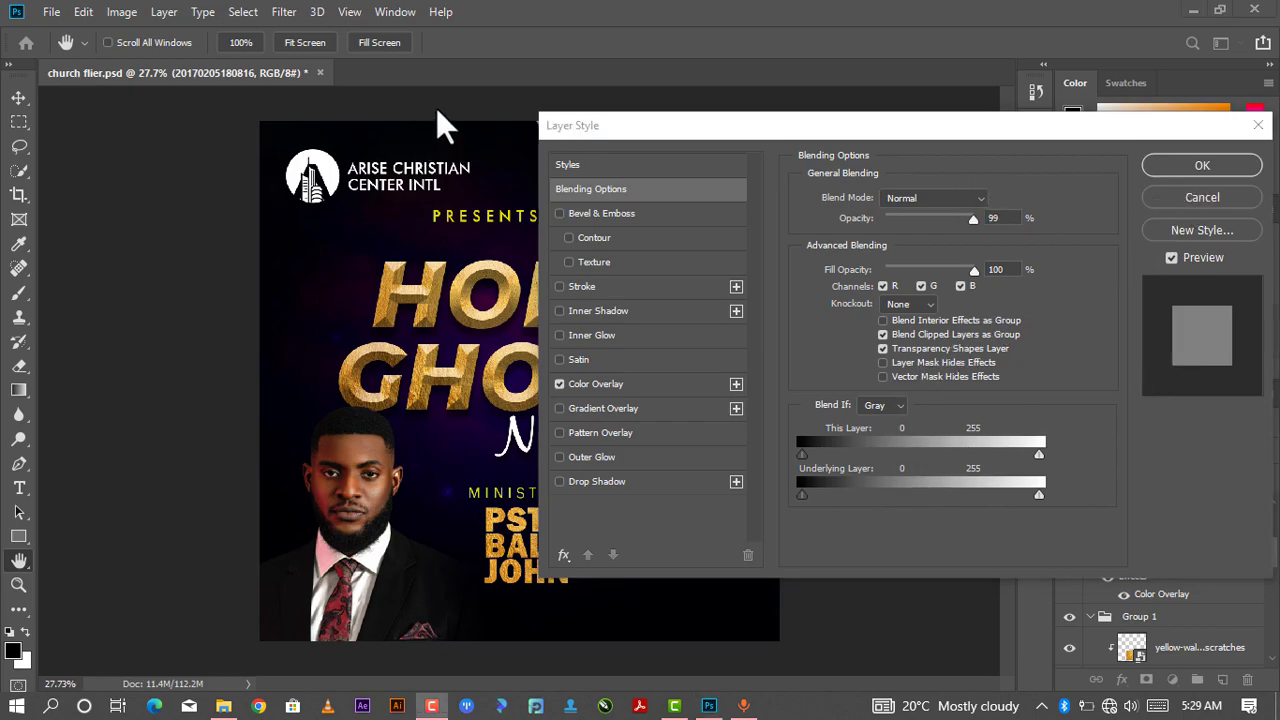
left_click(595, 383)
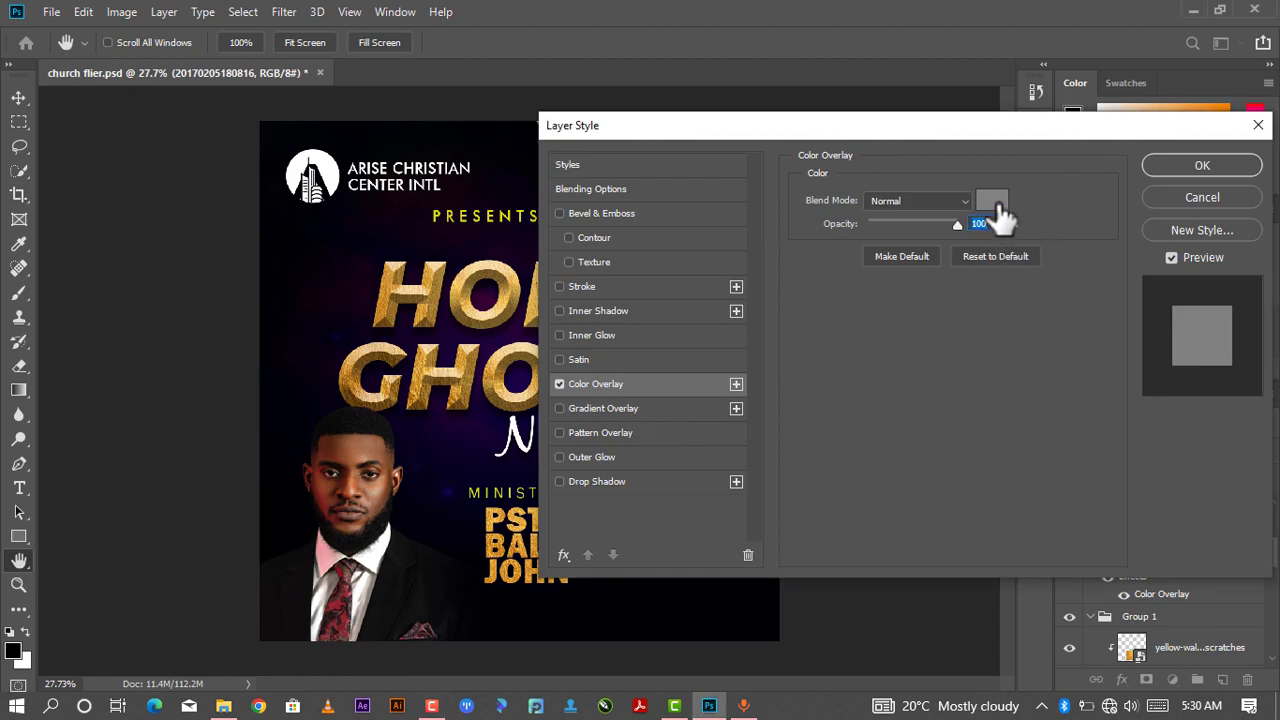
left_click(992, 201)
type("ffffff")
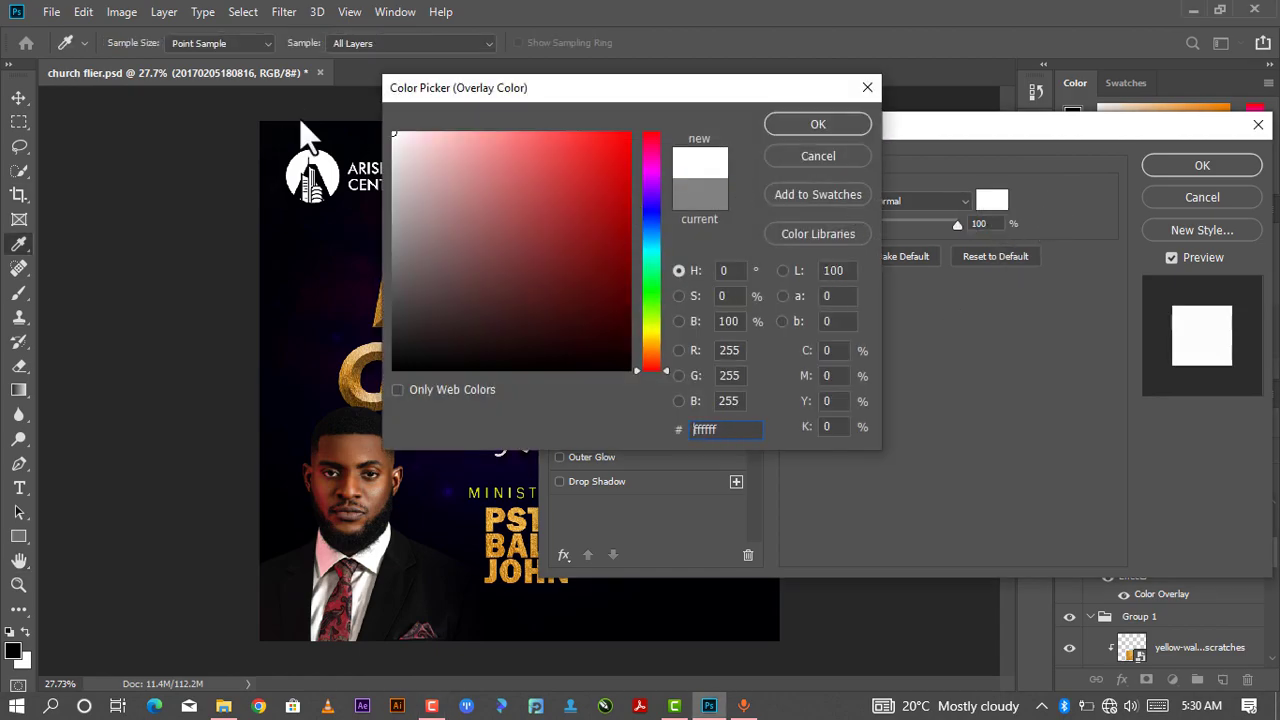
left_click(808, 129)
left_click(1204, 163)
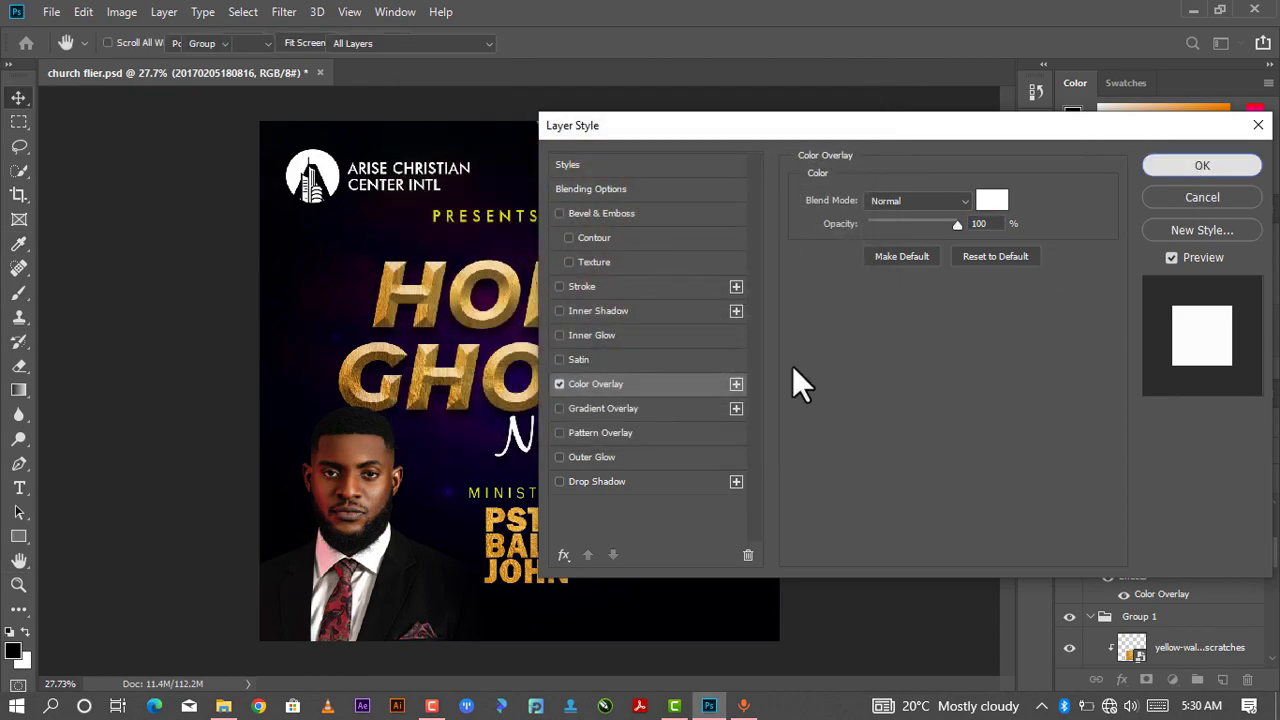
- Scale the white pin to about 66% and move it below the speaker name near the bottom edge
left_click_drag(679, 521, 747, 458)
key("ctrl+t")
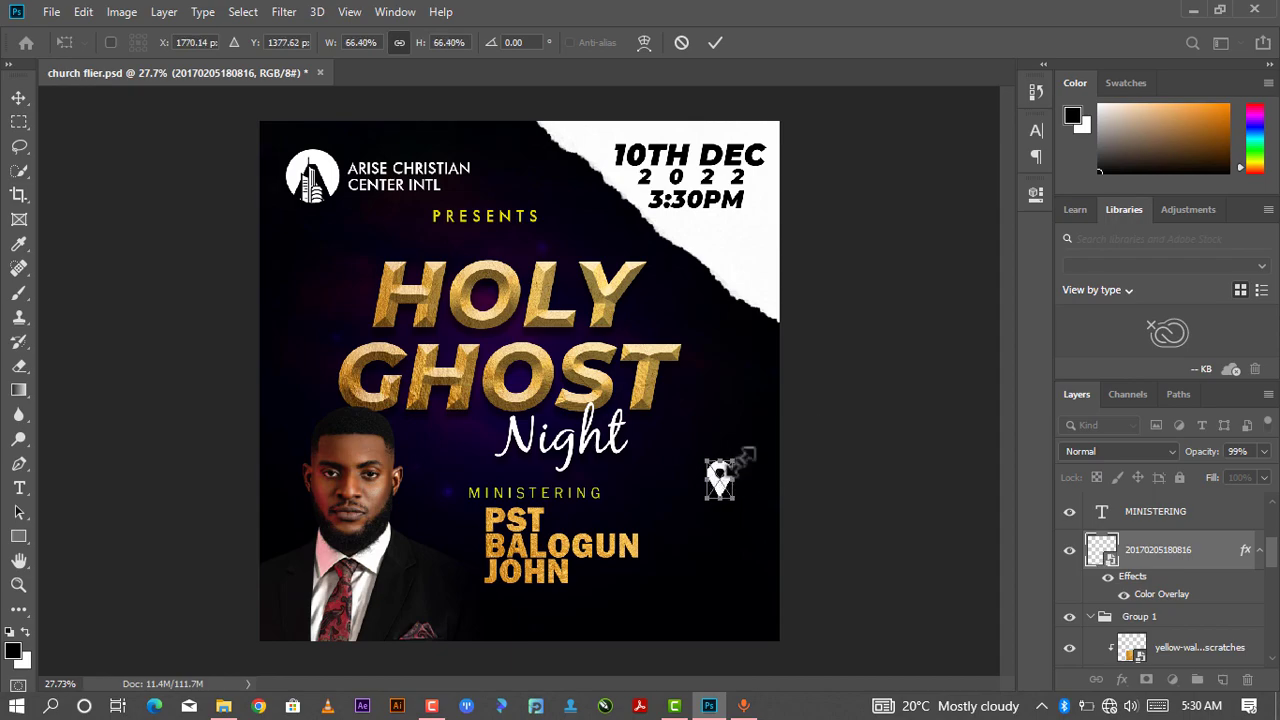
left_click(715, 42)
left_click_drag(722, 482, 497, 627)
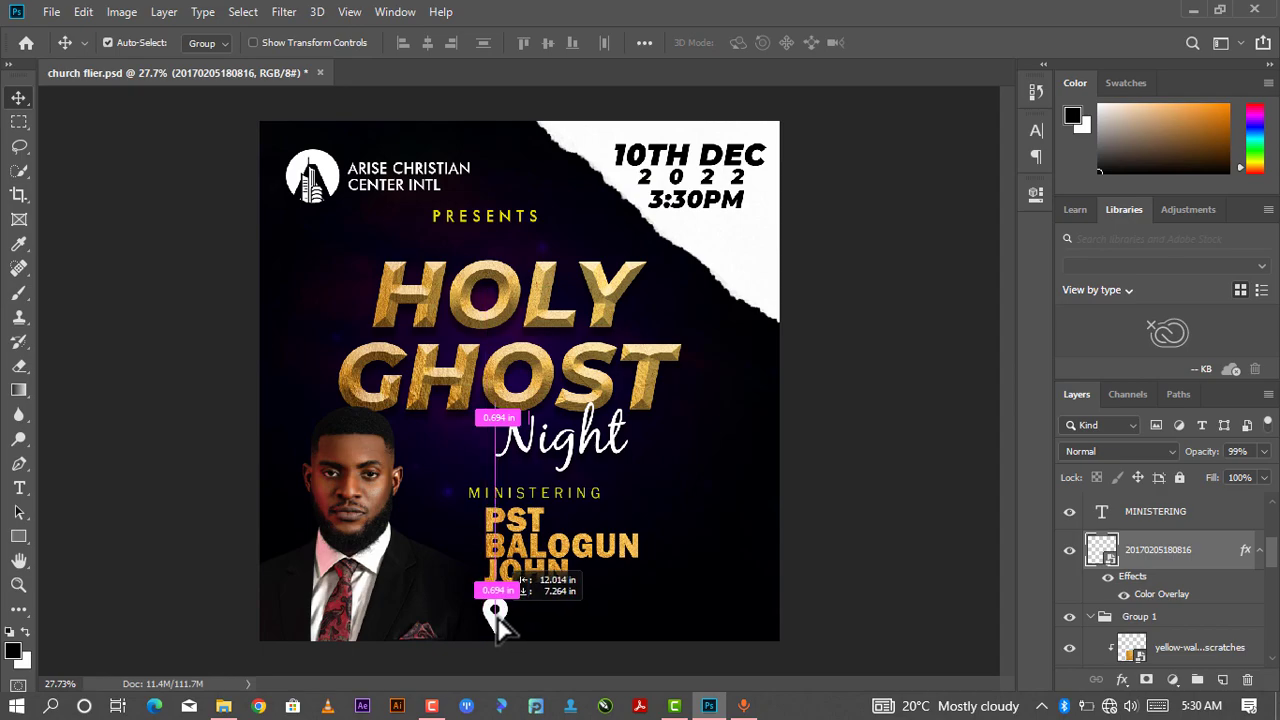
- Nudge the white location pin into place below the speaker name near the flier's bottom edge
left_click_drag(497, 618, 495, 619)
key("ctrl+t")
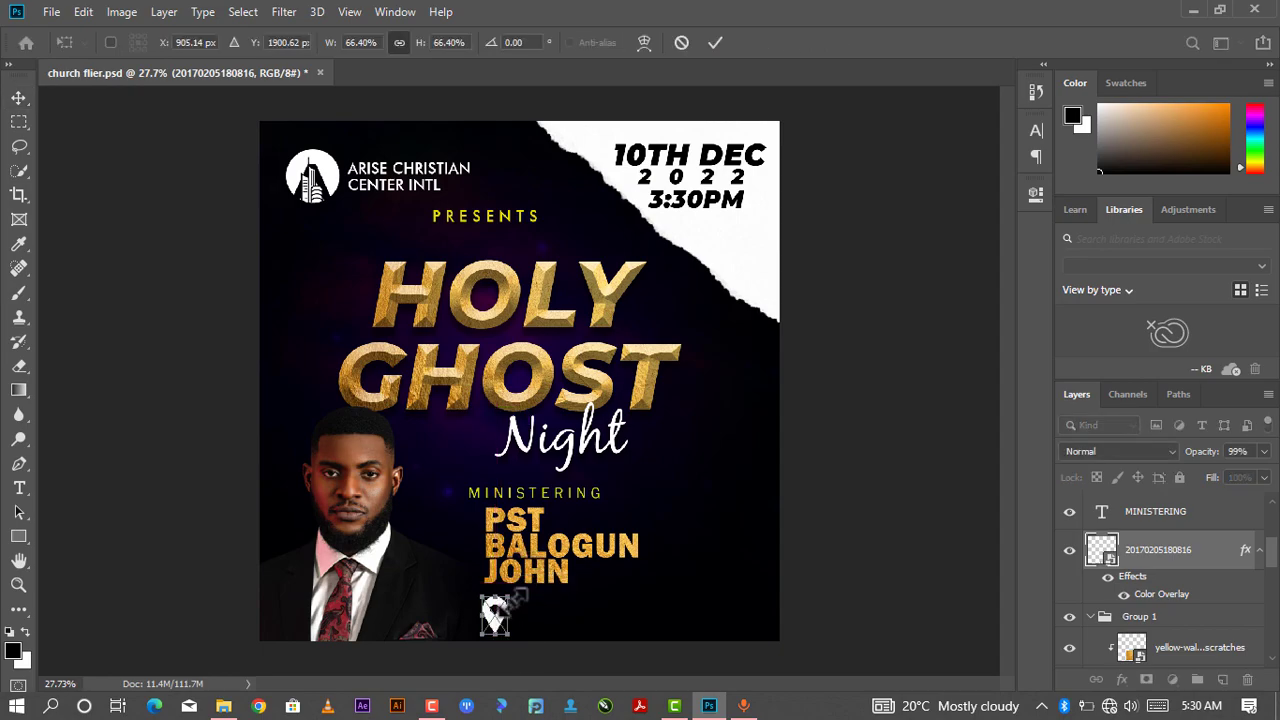
left_click_drag(512, 595, 496, 613)
left_click(710, 42)
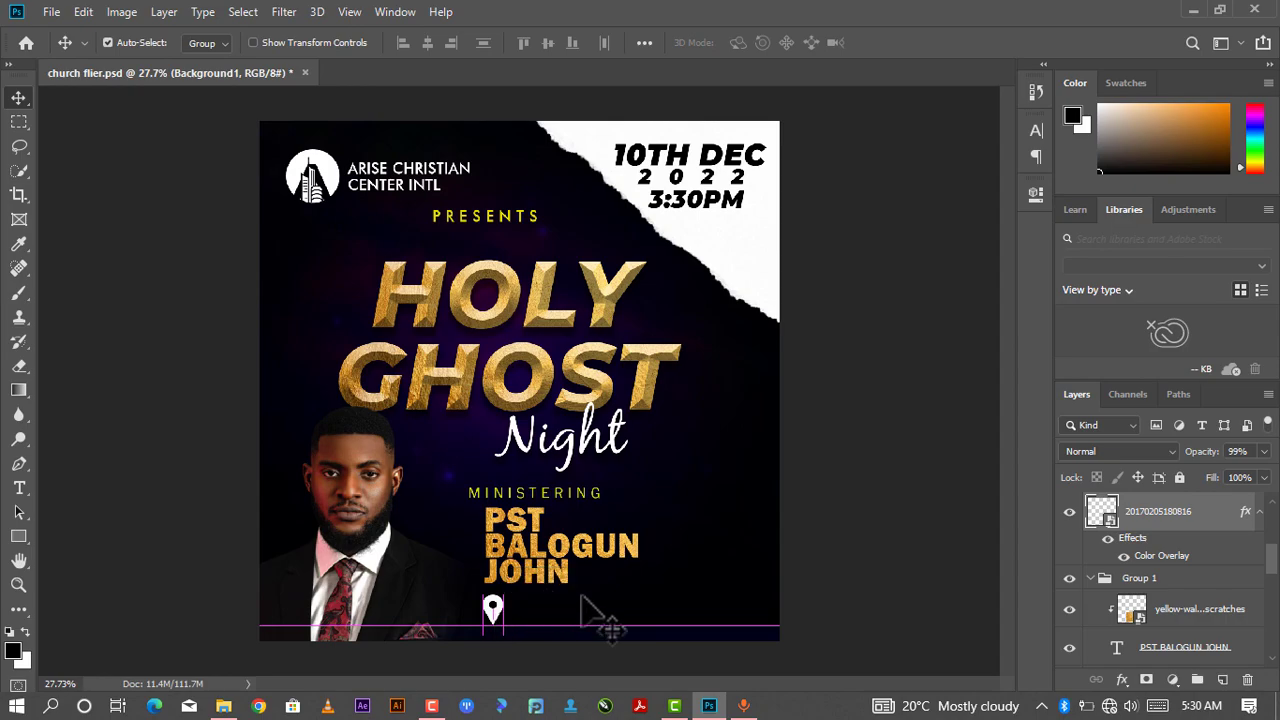
left_click_drag(610, 607, 608, 619)
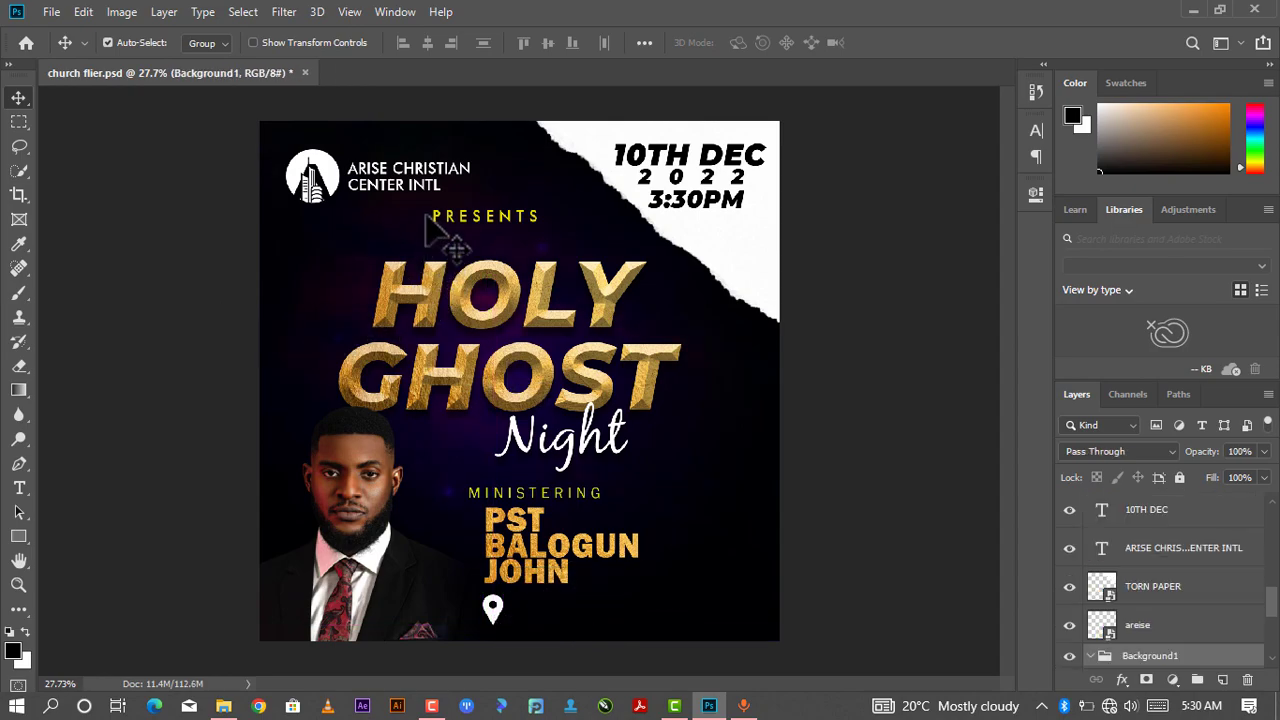
- Duplicate the ARISE CHRISTIAN CENTER INTL text and move the copy beside the location pin
left_click(423, 182)
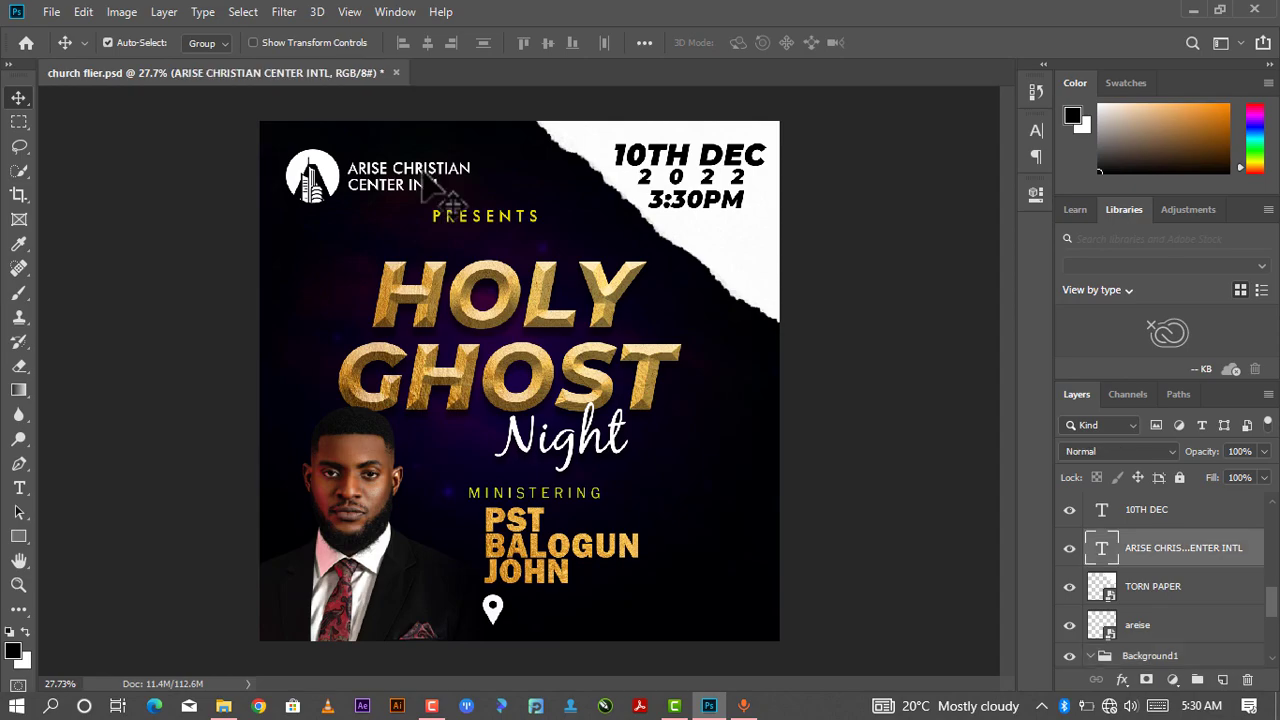
right_click(424, 176)
left_click(422, 172)
key("ctrl+j")
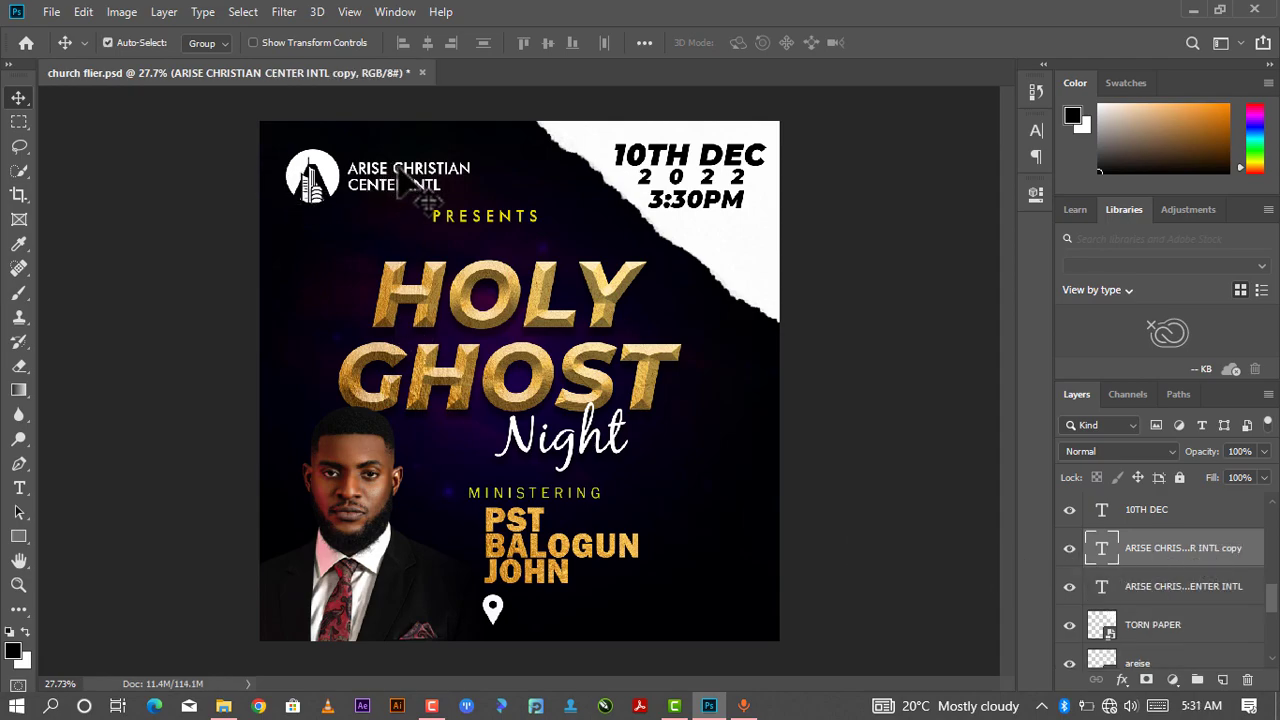
left_click_drag(415, 185, 564, 603)
- Replace the copied text with the venue ARISE CHURCH AUDITORIUM, KUJE, ABUJA and commit it
key("t")
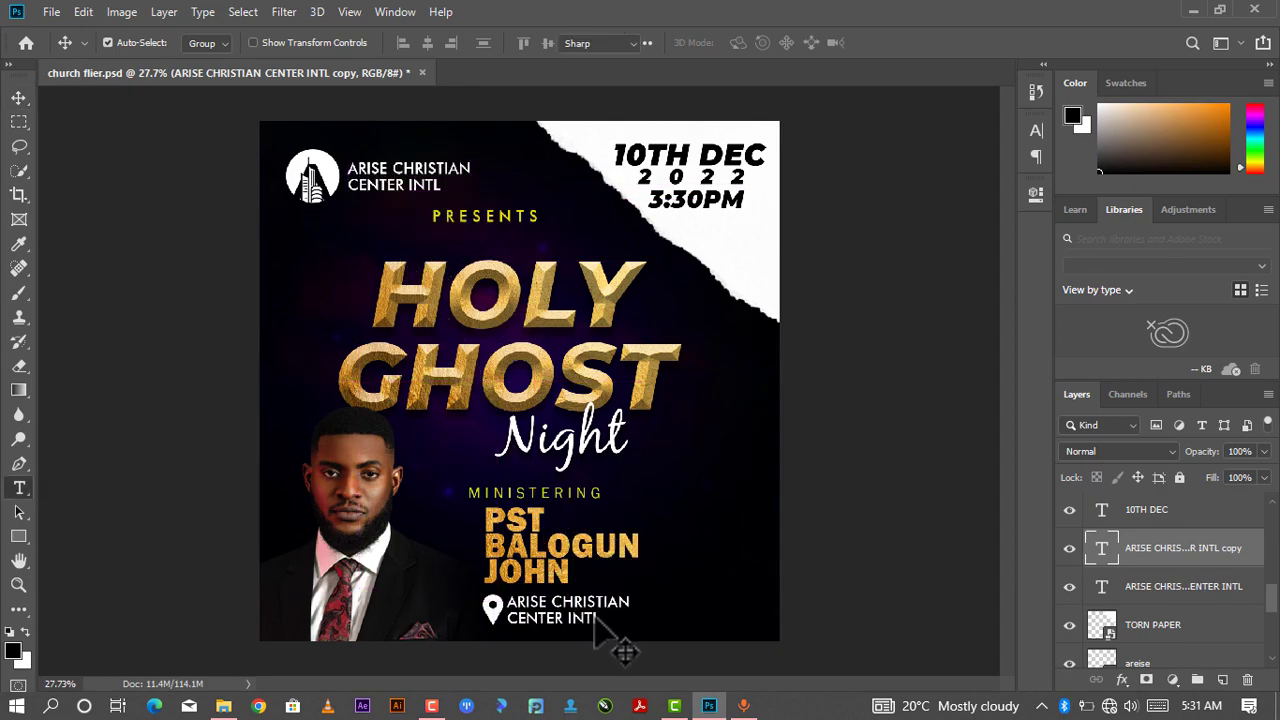
left_click(600, 618)
key("ctrl+a")
key("BackSpace")
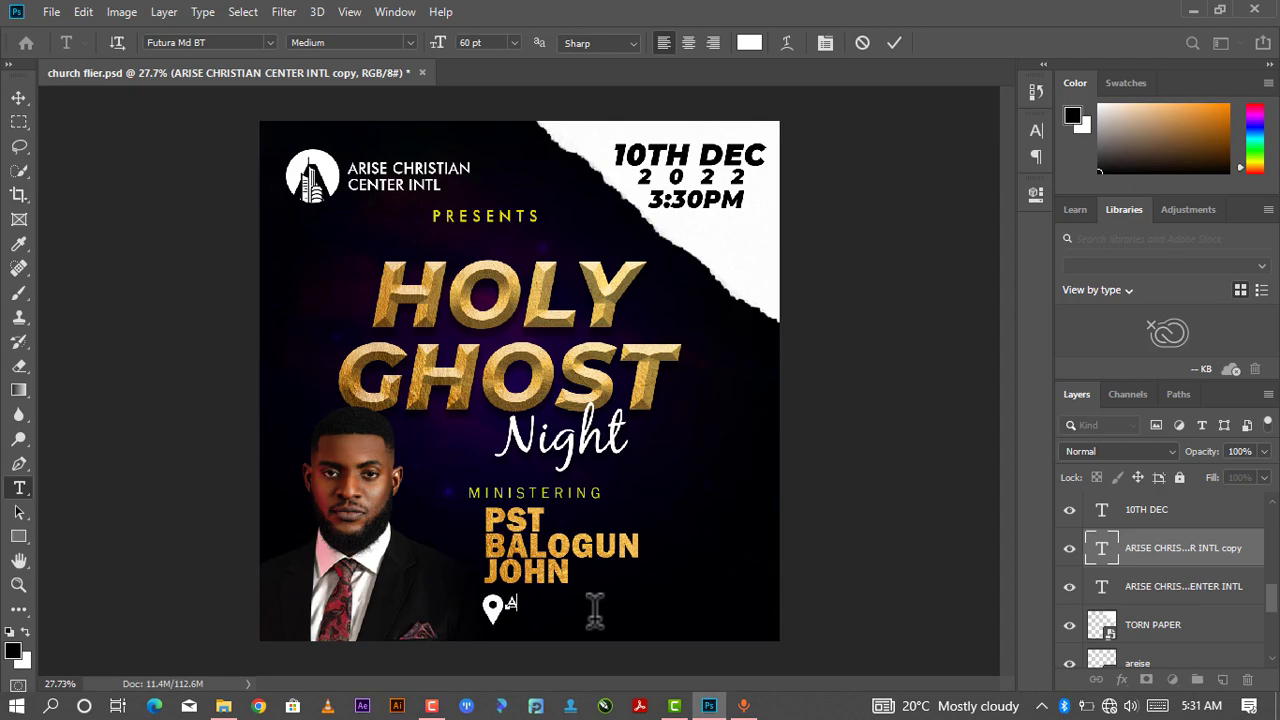
type("ARISE CHURCH AUDITORIUM, KUJE,")
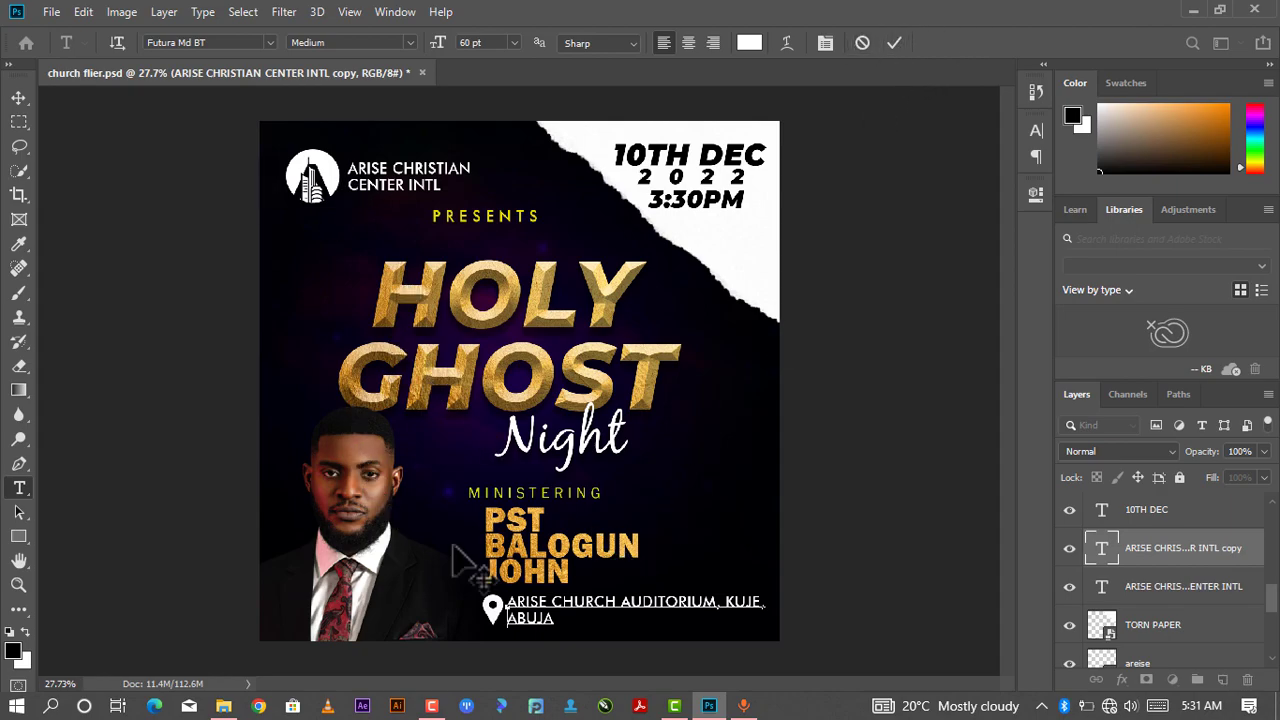
left_click(893, 44)
key("v")
mouse_move(572, 603)
left_mouse_down()
mouse_move(598, 628)
mouse_move(573, 606)
left_mouse_up()
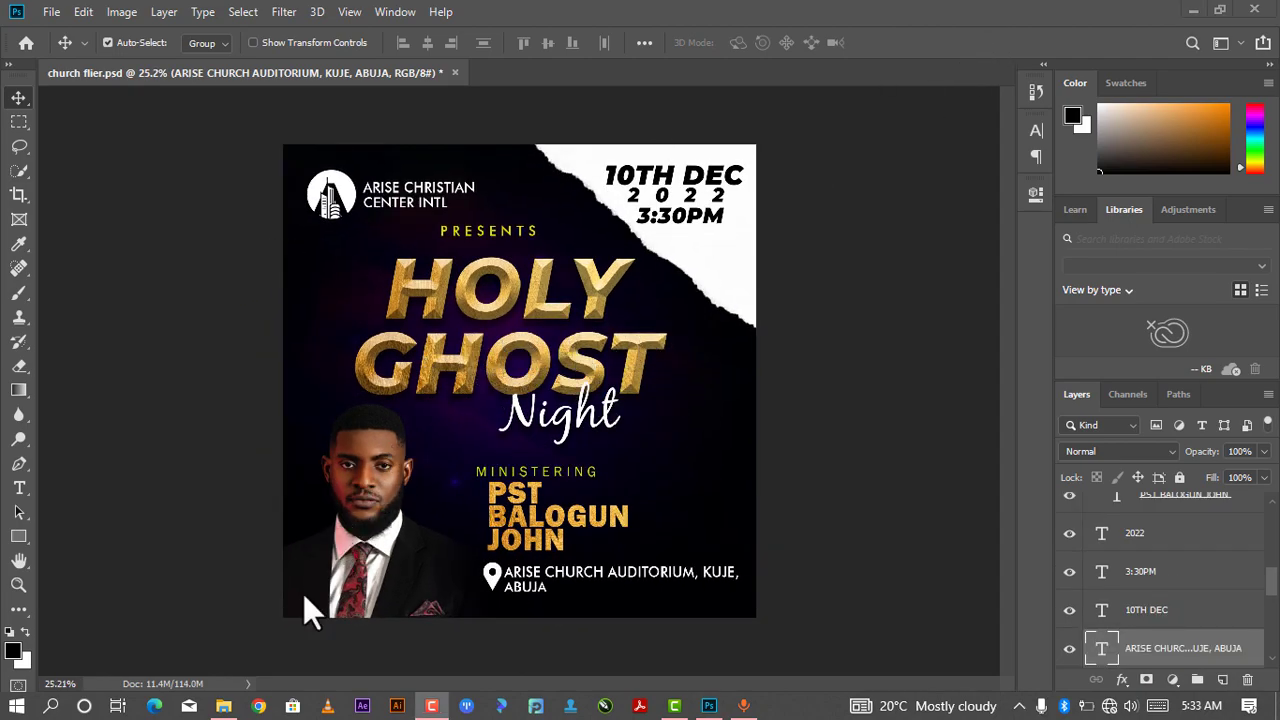
- Place the lens flare image from the church design resources folder and move its layer above the speaker portrait
mouse_move(224, 706)
left_click(250, 571)
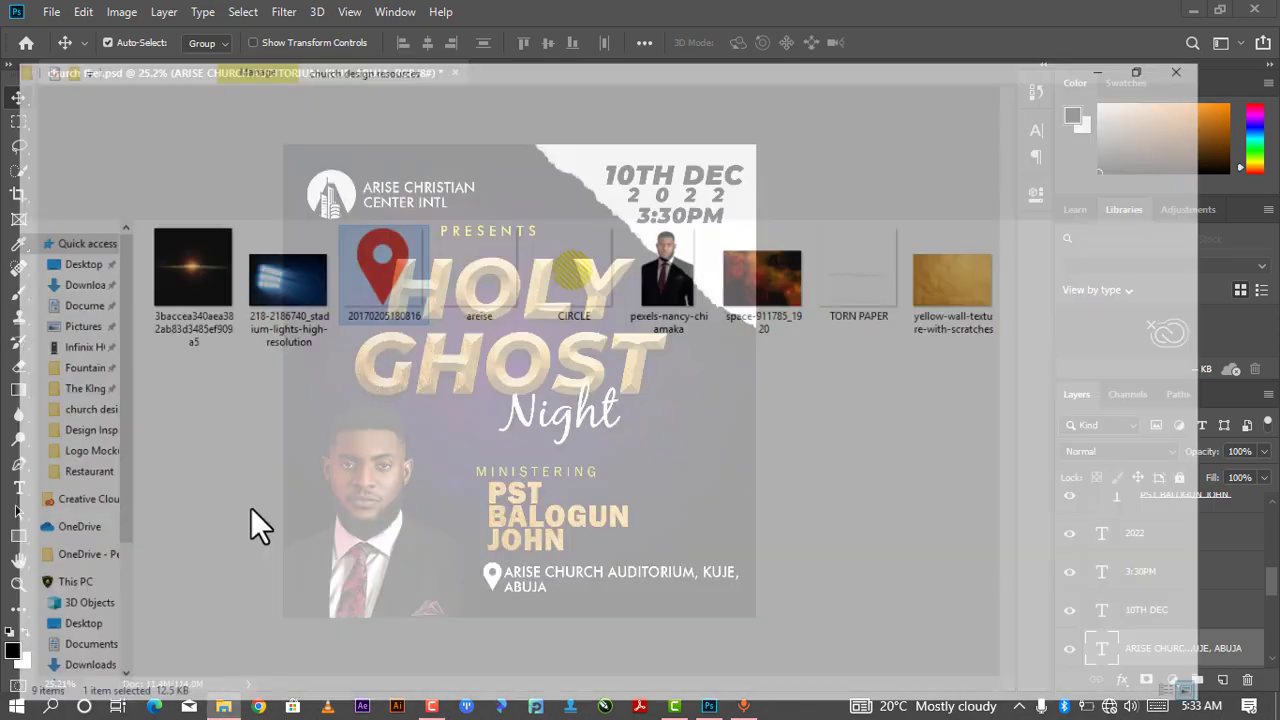
left_click_drag(183, 215, 570, 378)
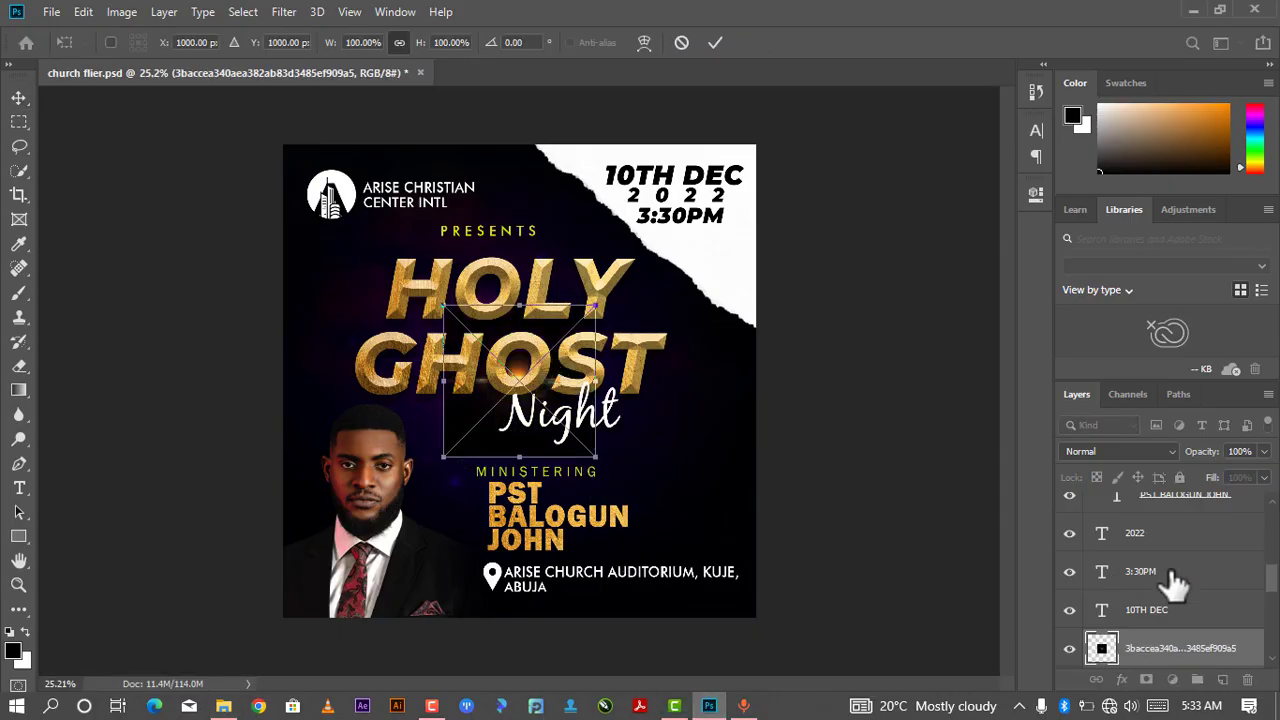
left_click_drag(1182, 652, 1168, 456)
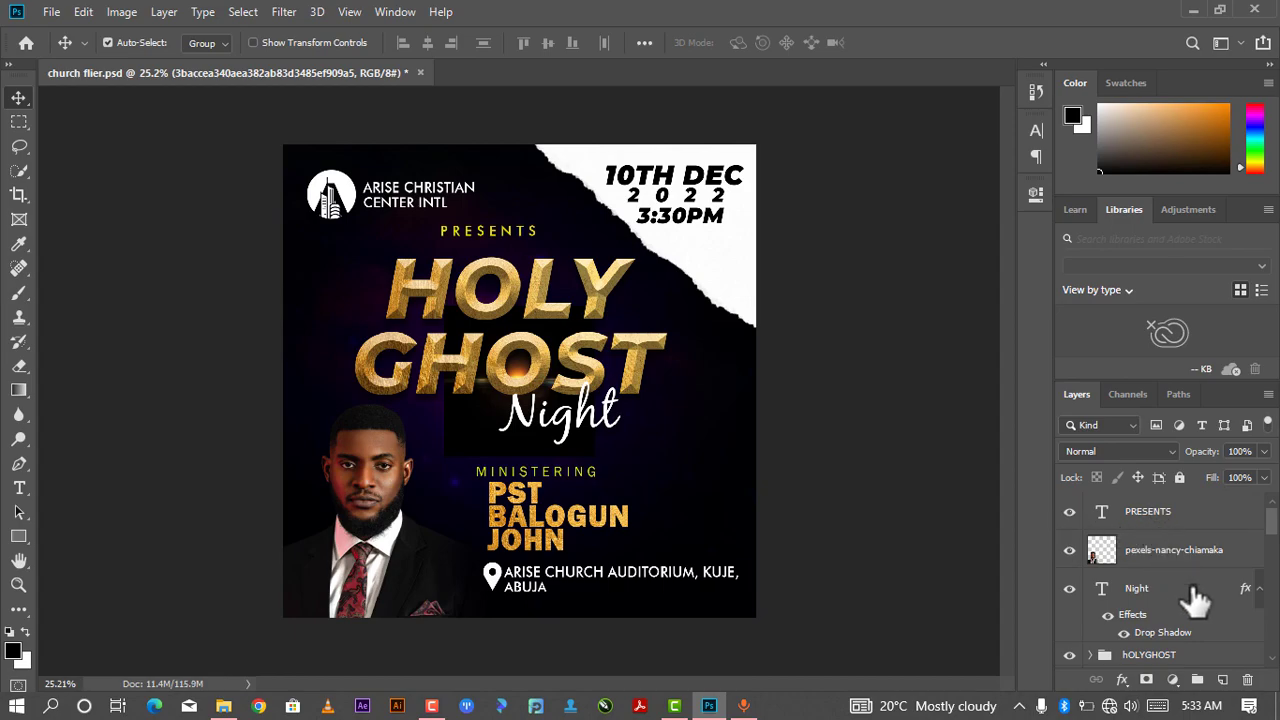
scroll(1190, 630, "down", 2)
scroll(1190, 640, "down", 5)
left_click_drag(1177, 642, 1130, 530)
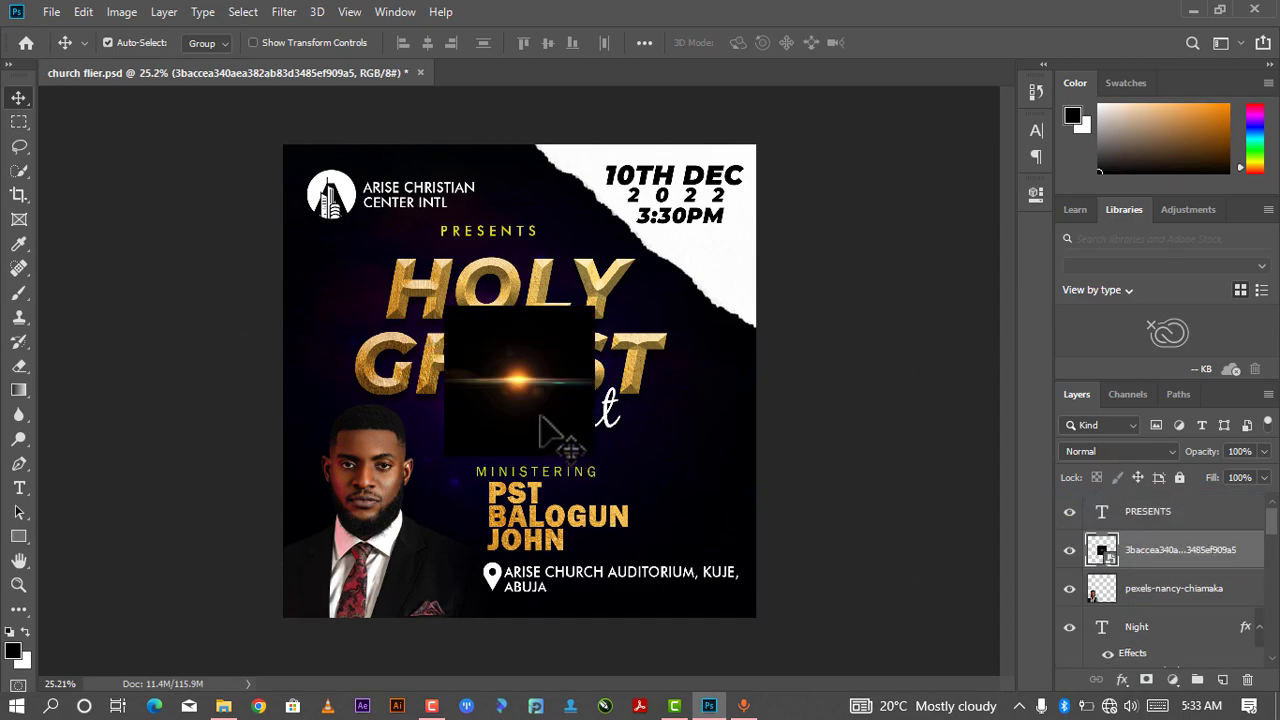
- Scale the lens flare to about 151% over the heading and set its blend mode to Screen
key("ctrl+t")
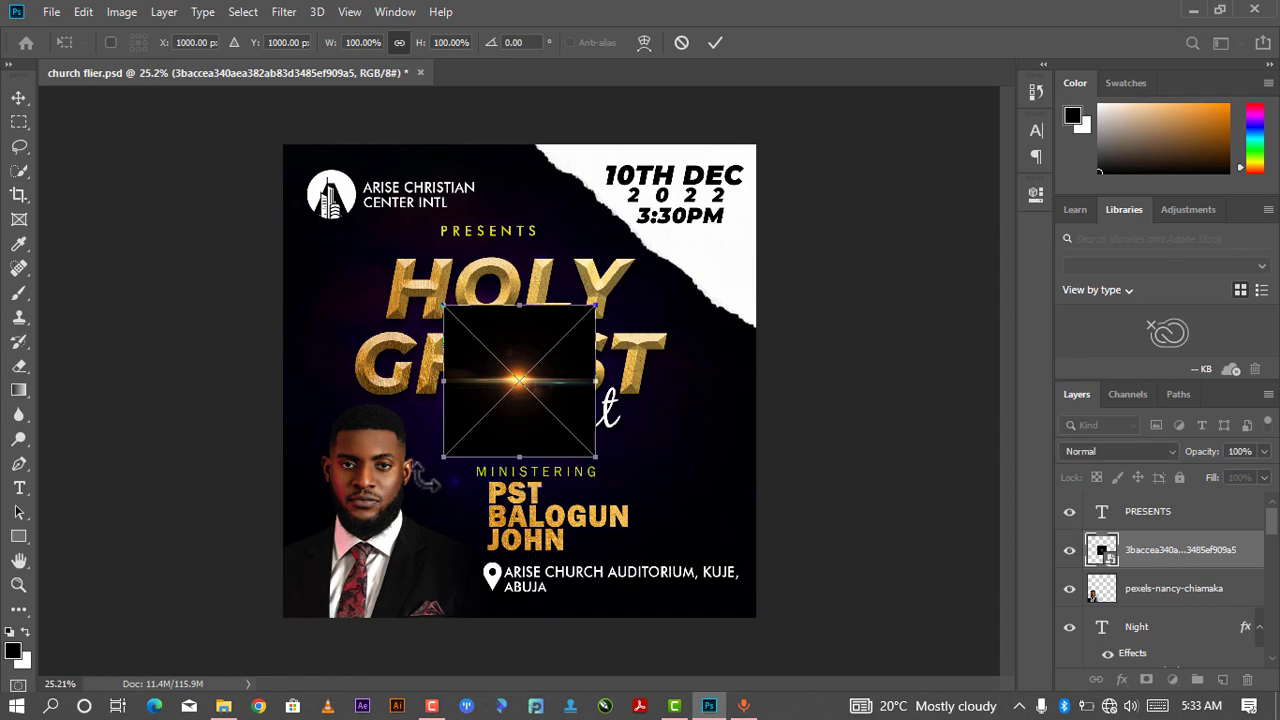
left_click_drag(453, 462, 361, 543)
left_click_drag(509, 448, 500, 381)
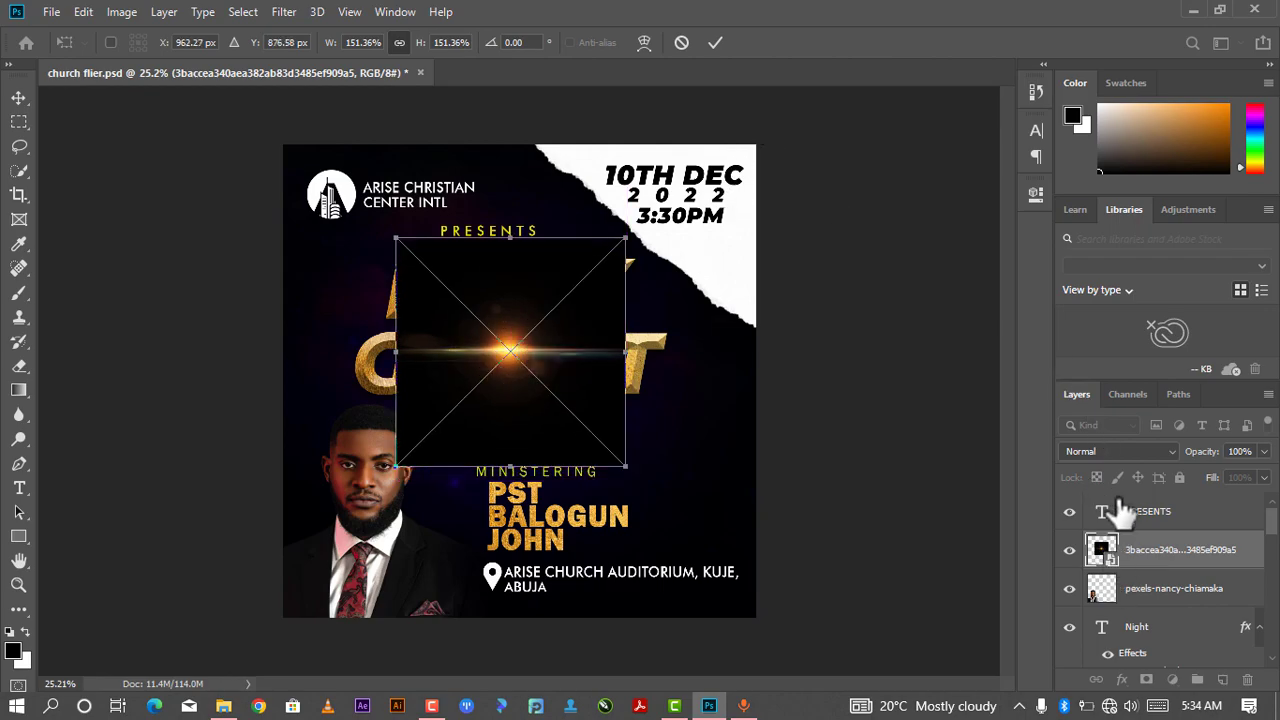
left_click(714, 43)
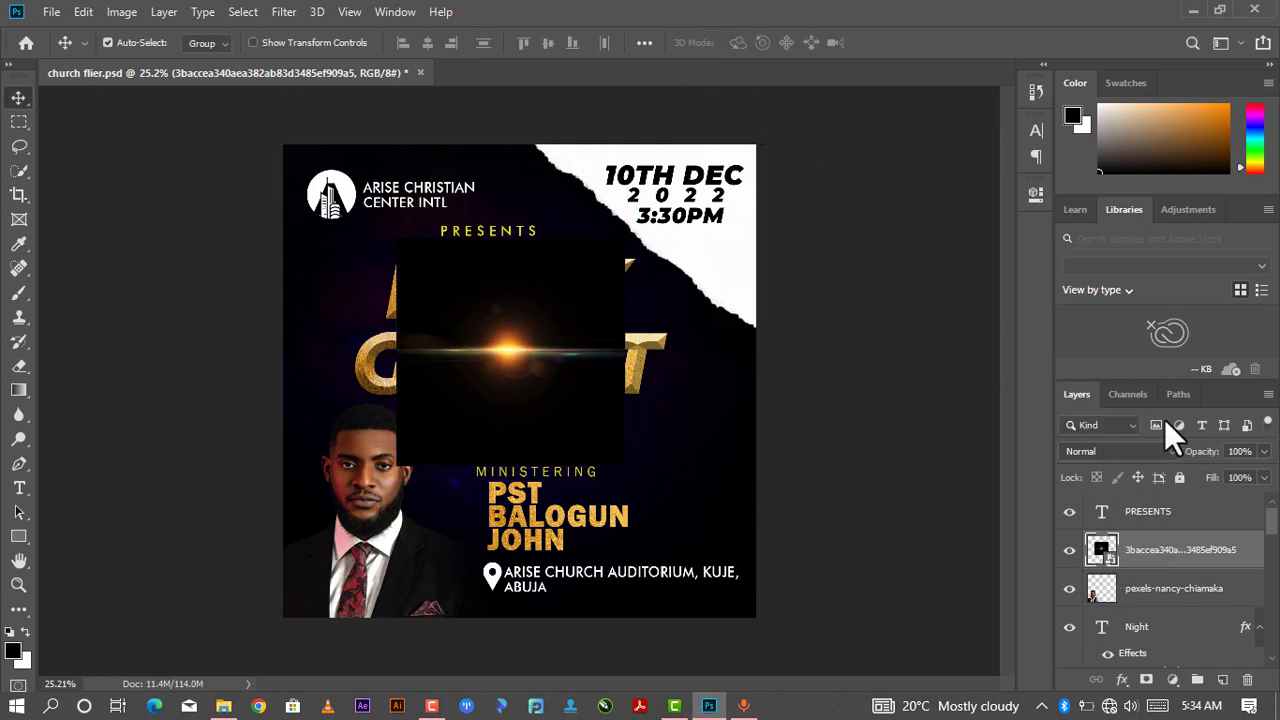
left_click(1122, 451)
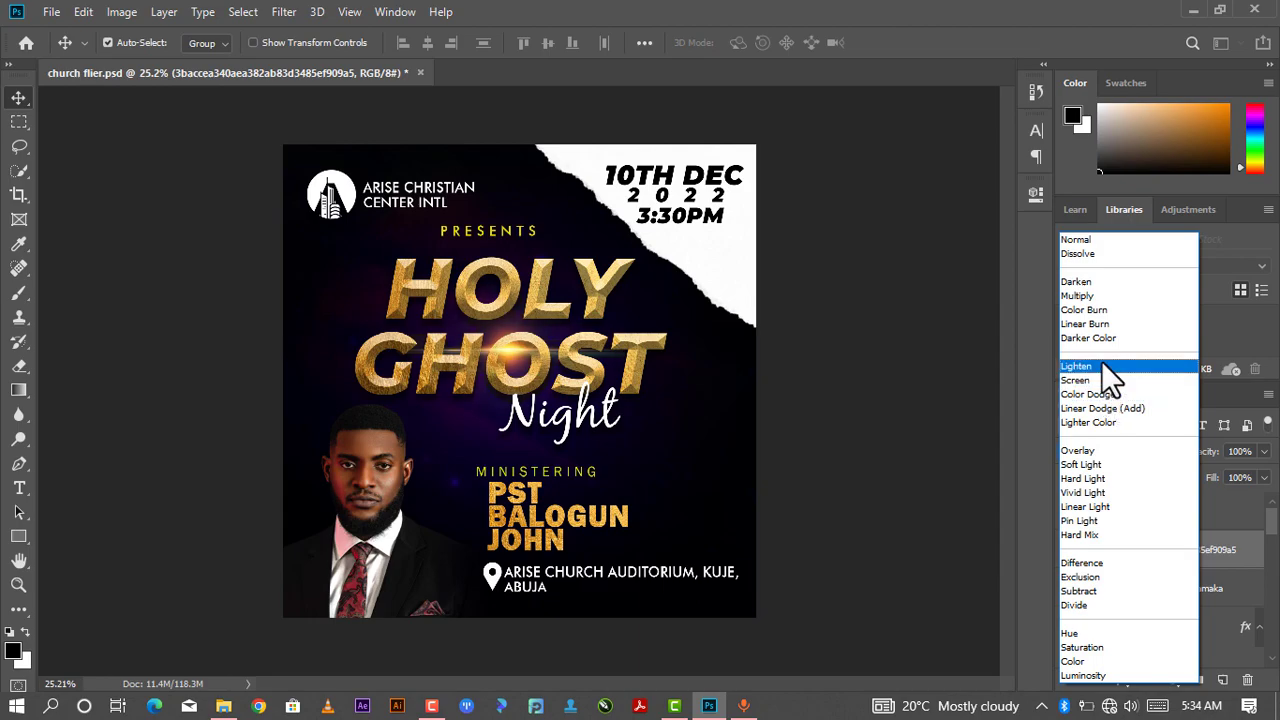
left_click(1088, 386)
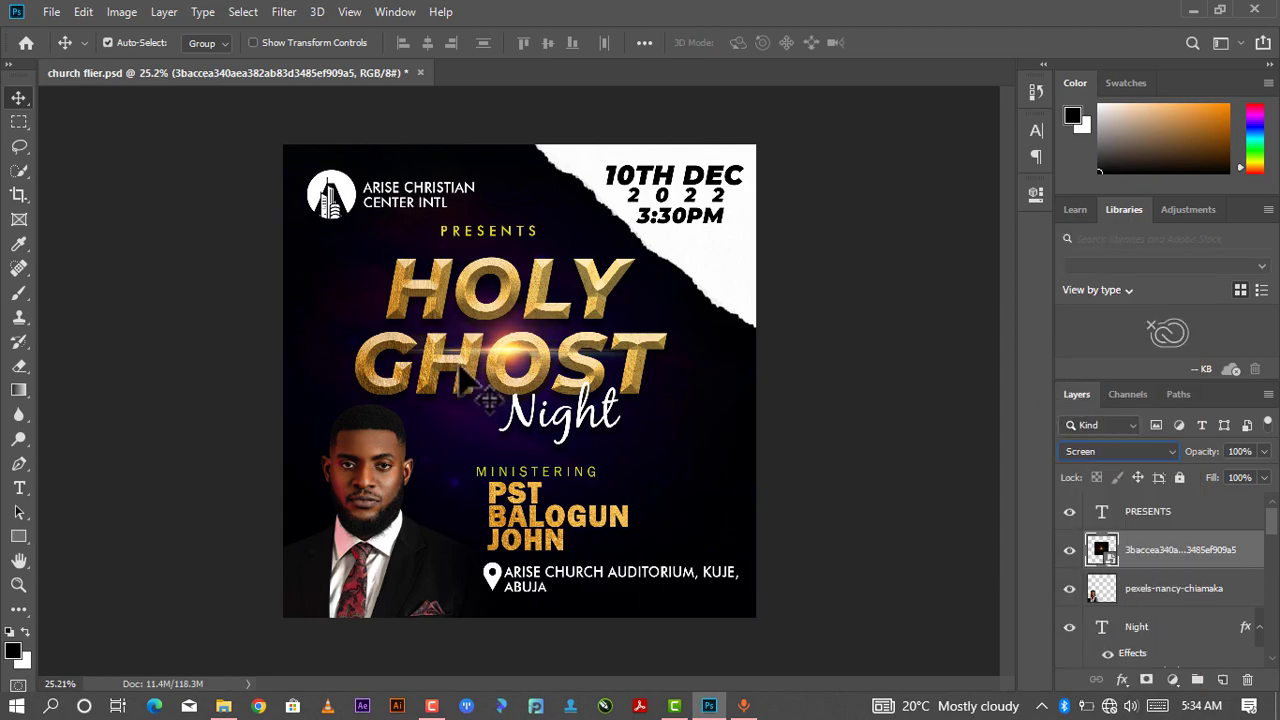
- Move the flare up between HOLY and GHOST and scale it to about 128%
left_click_drag(510, 365, 483, 340)
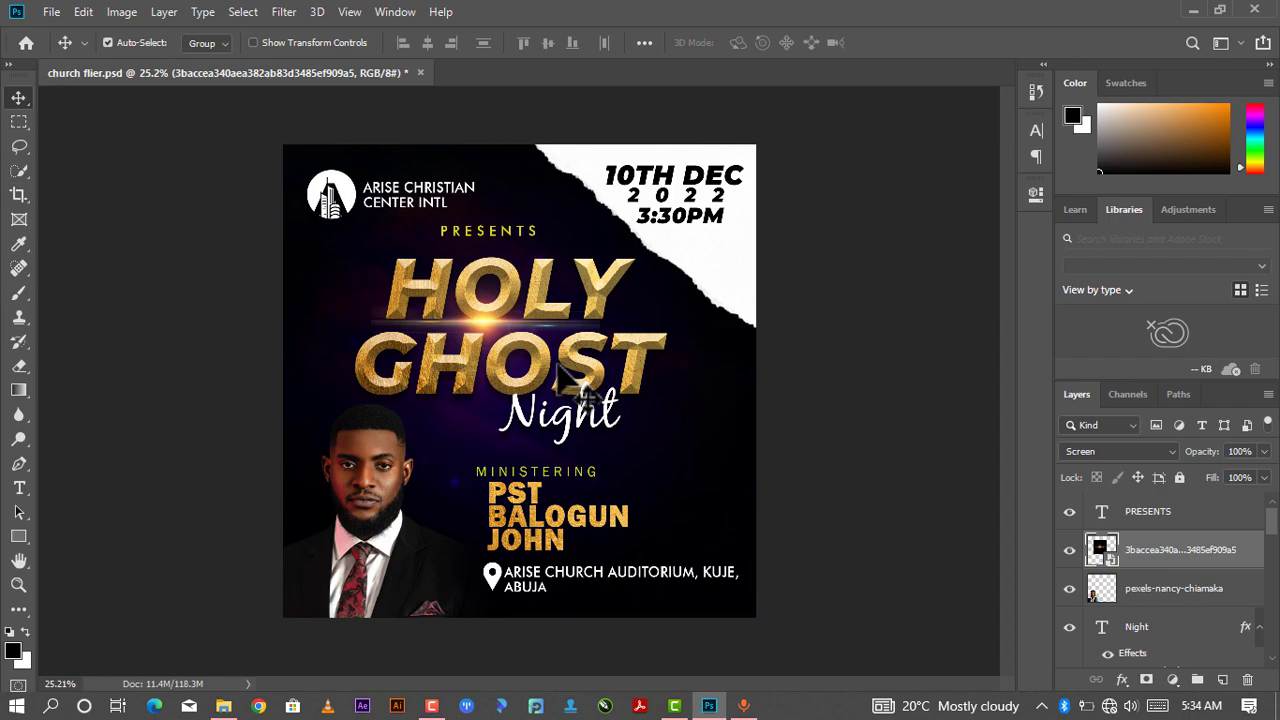
key("ctrl+t")
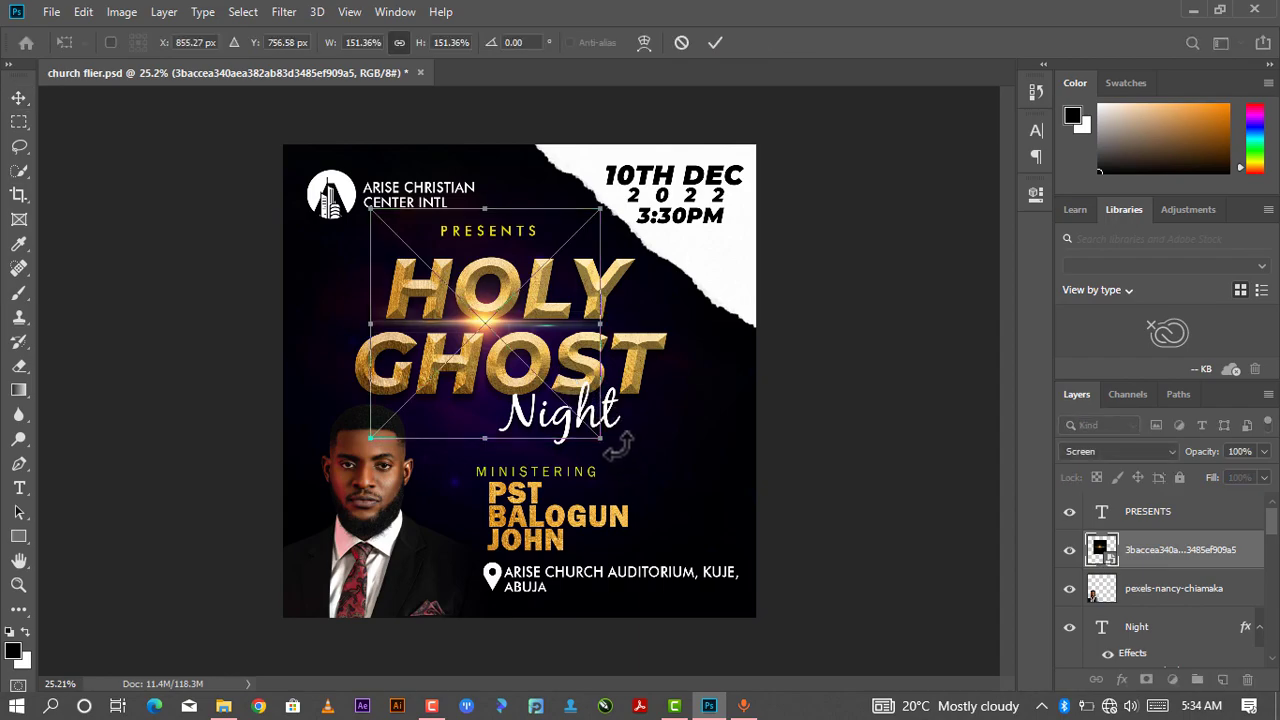
left_click_drag(598, 440, 566, 403)
mouse_move(492, 333)
left_mouse_down()
mouse_move(499, 348)
mouse_move(506, 339)
left_mouse_up()
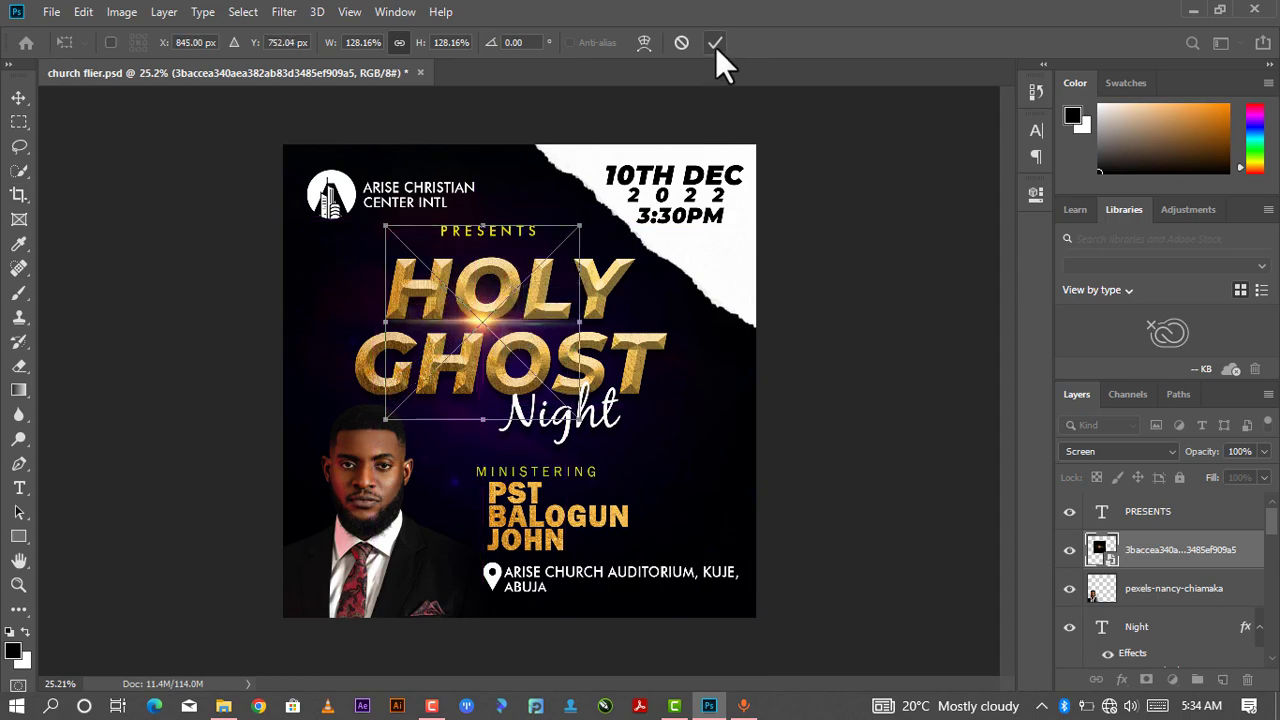
left_click(715, 44)
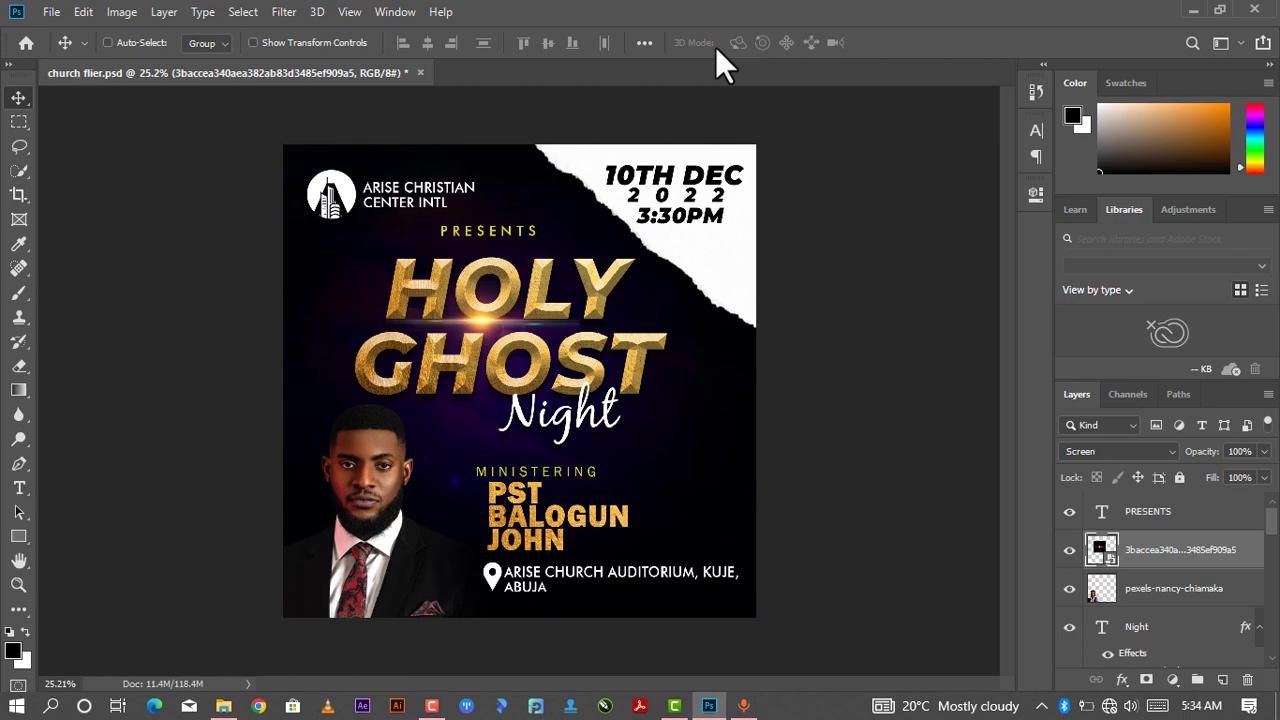
- Duplicate the lens flare and move the copy right, onto the end of GHOST
key("ctrl+j")
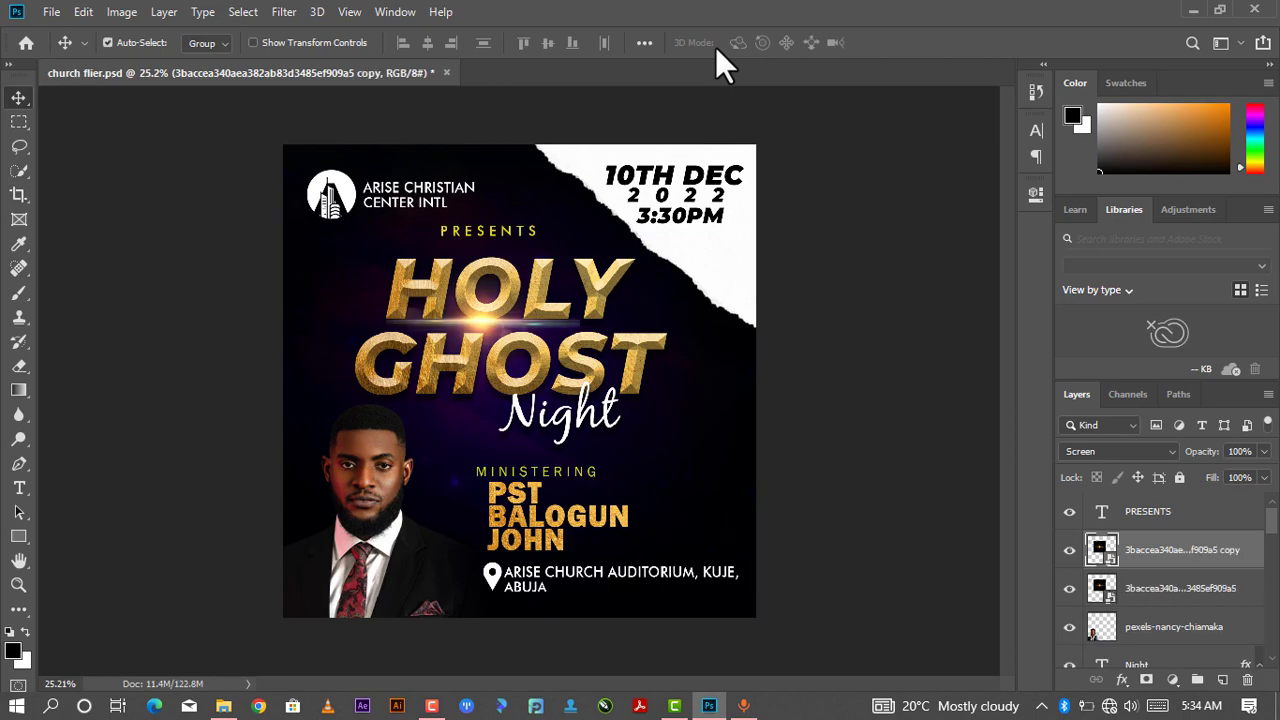
left_click_drag(523, 366, 648, 395)
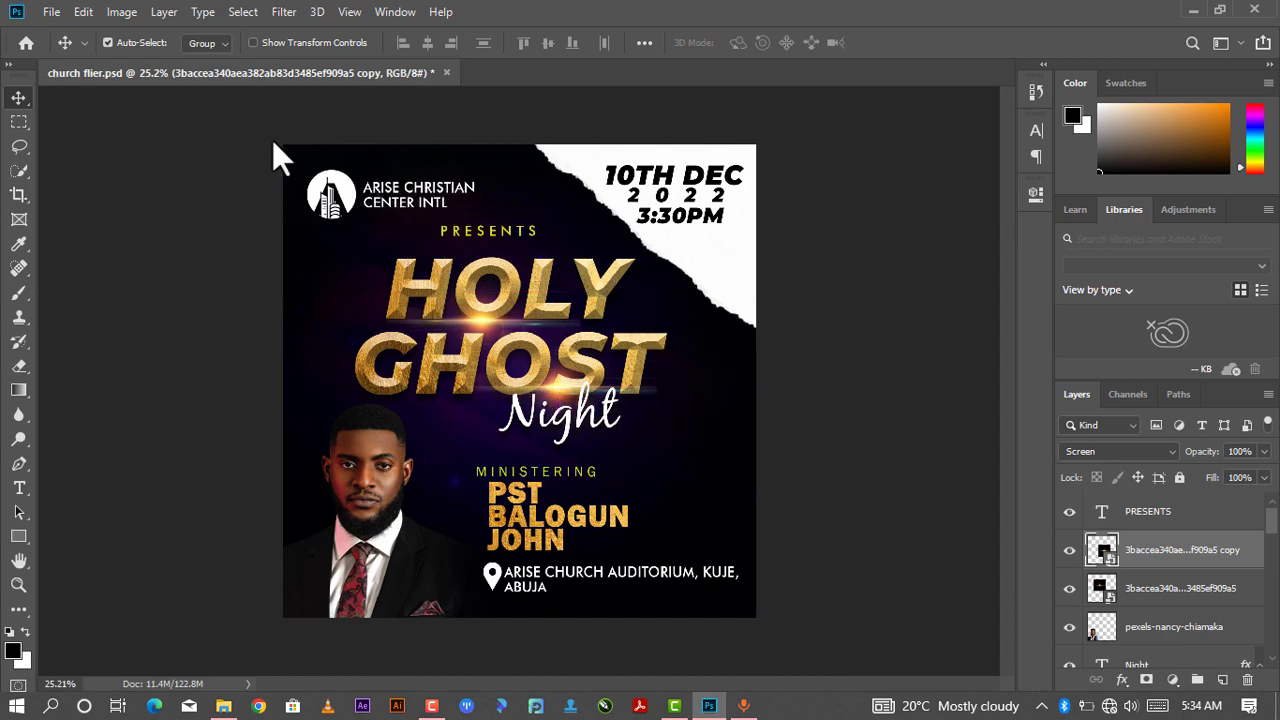